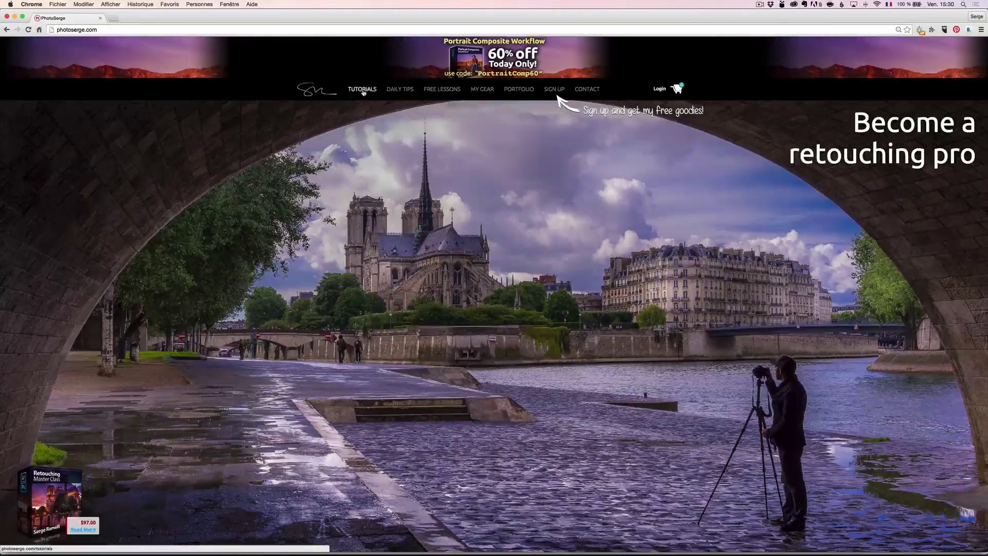
- Find the Lightroom CC Complete Training among the tutorials, add it to the cart and go to checkout
left_click(363, 90)
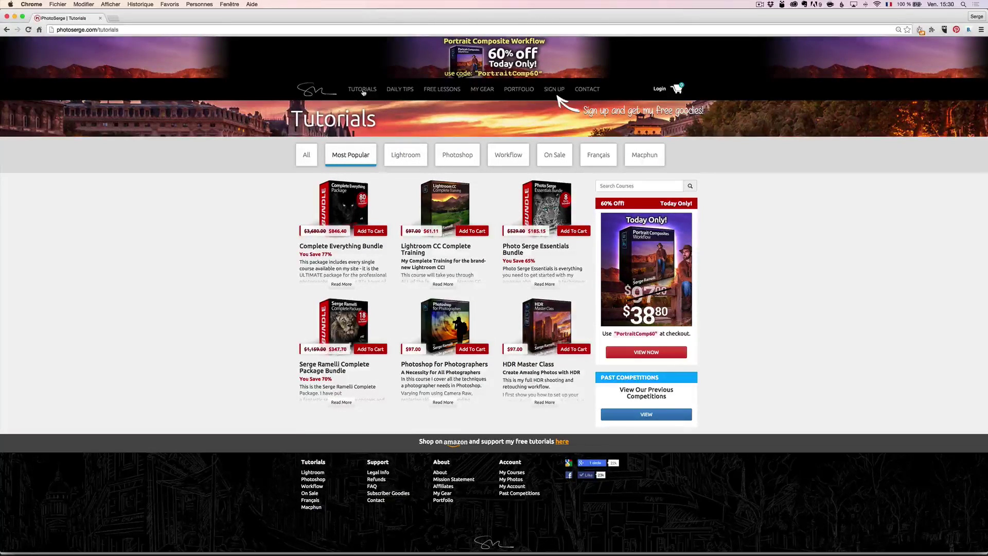
left_click(453, 207)
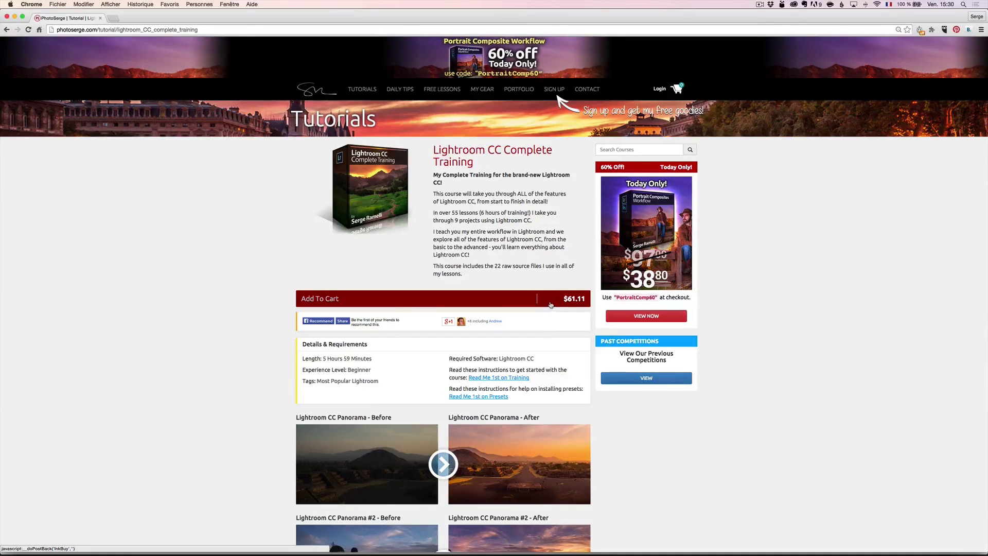
left_click(453, 302)
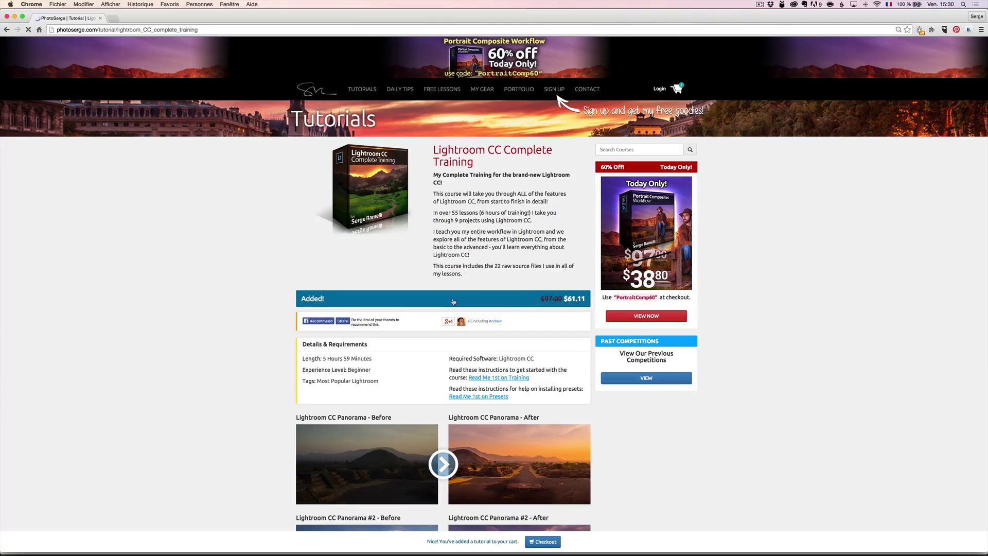
left_click(548, 545)
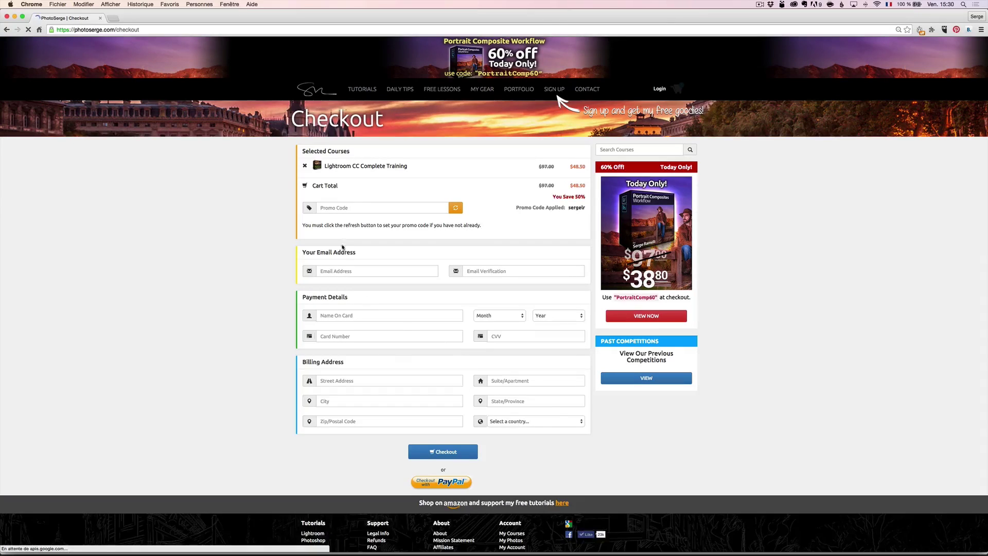
- Apply the promo code sergelr to the Lightroom CC Complete Training order
left_click(350, 211)
type("sergelr")
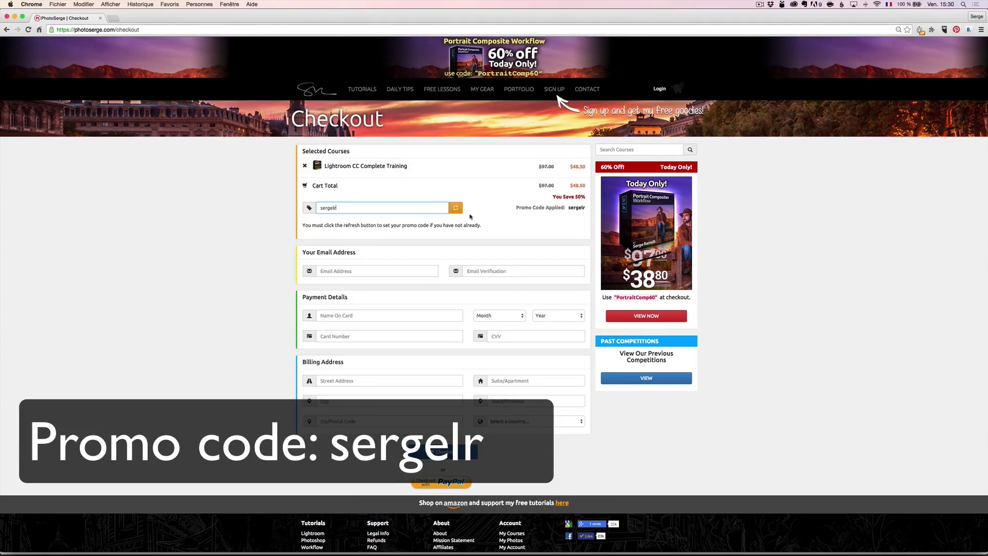
left_click(455, 209)
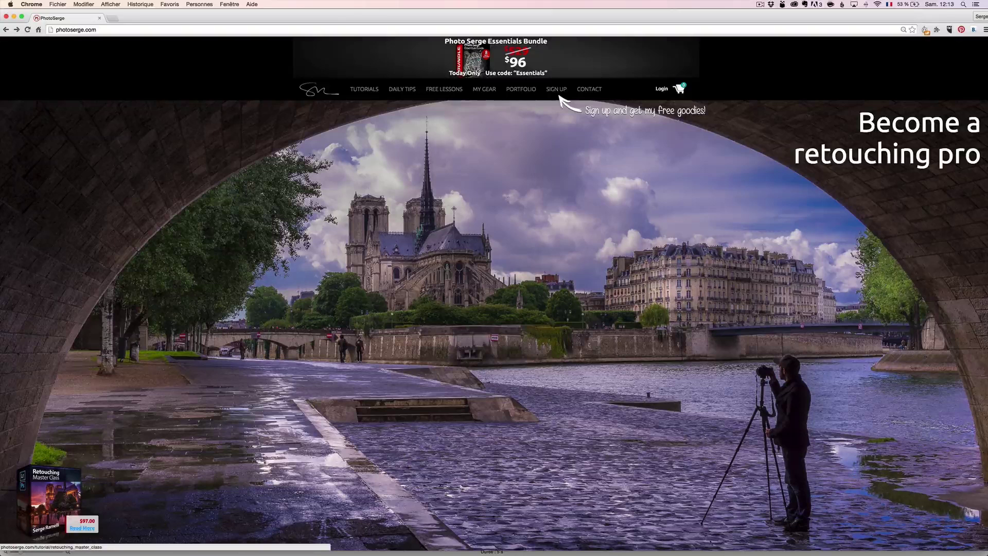
- View the site's My Gear page and open the Adobe Creative Cloud Photography partner offer
left_click(485, 89)
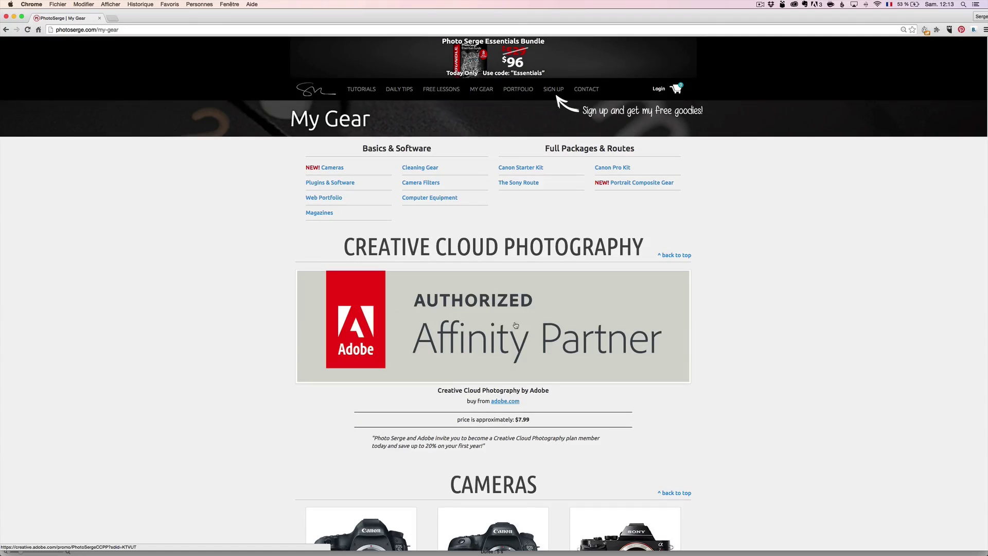
left_click(470, 321)
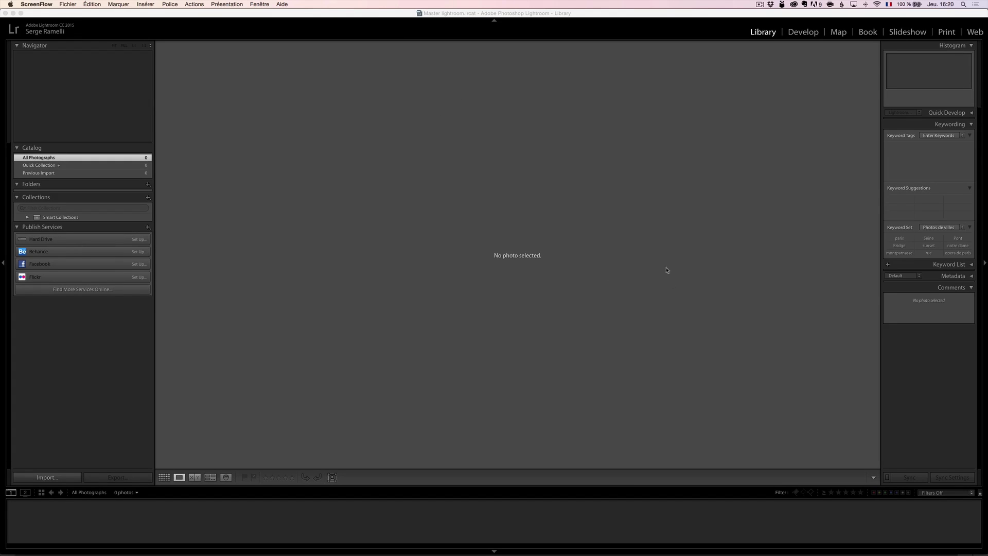
- Switch to Lightroom and collapse the Navigator in the Library module
left_click(88, 49)
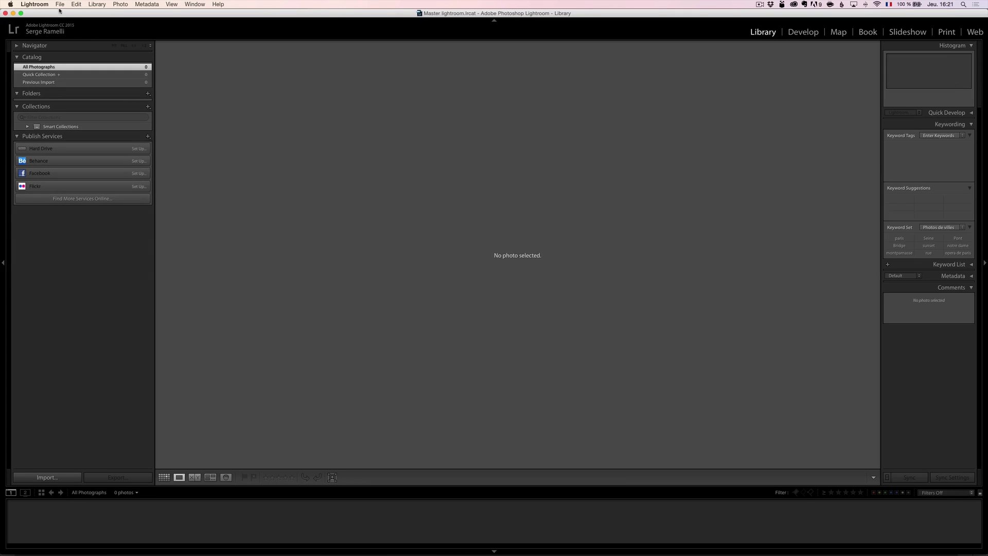
left_click(79, 5)
mouse_move(61, 5)
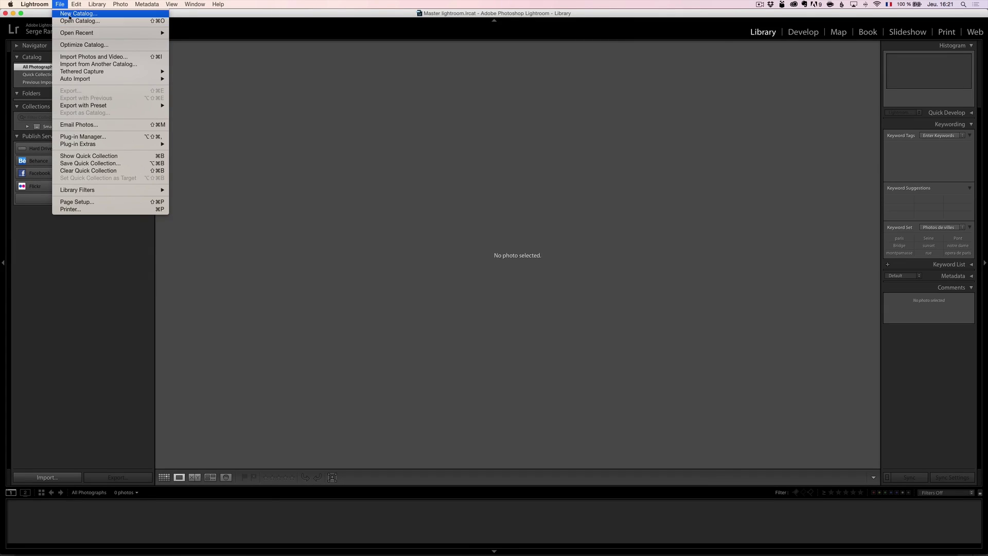
left_click(70, 14)
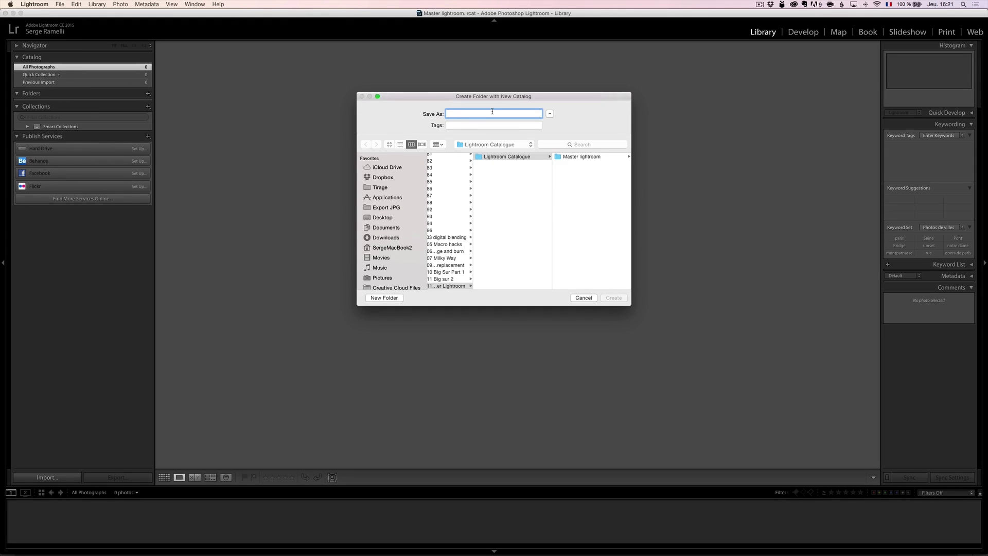
left_click(584, 297)
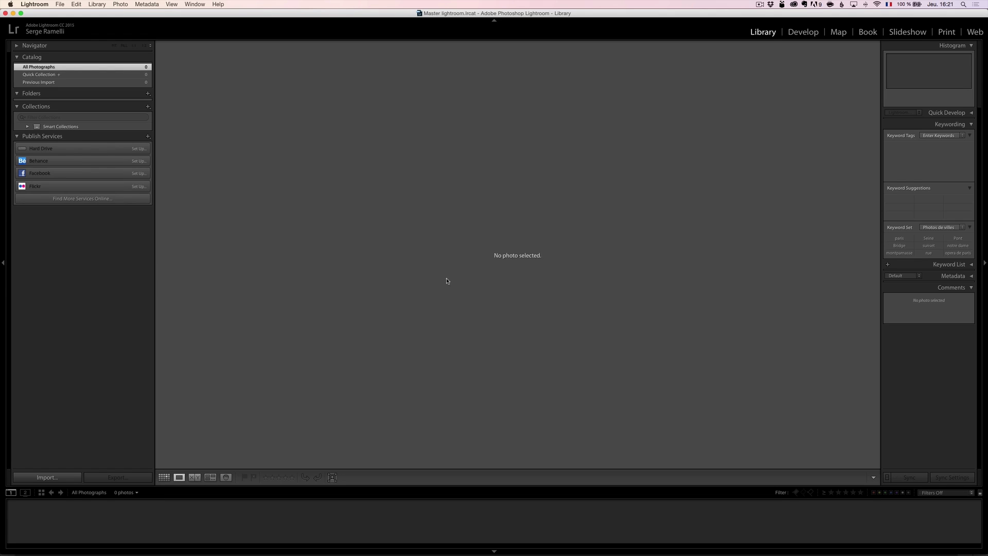
- Start a photo import with the SD Card as source, including its subfolders
left_click(60, 5)
mouse_move(73, 81)
left_click(78, 57)
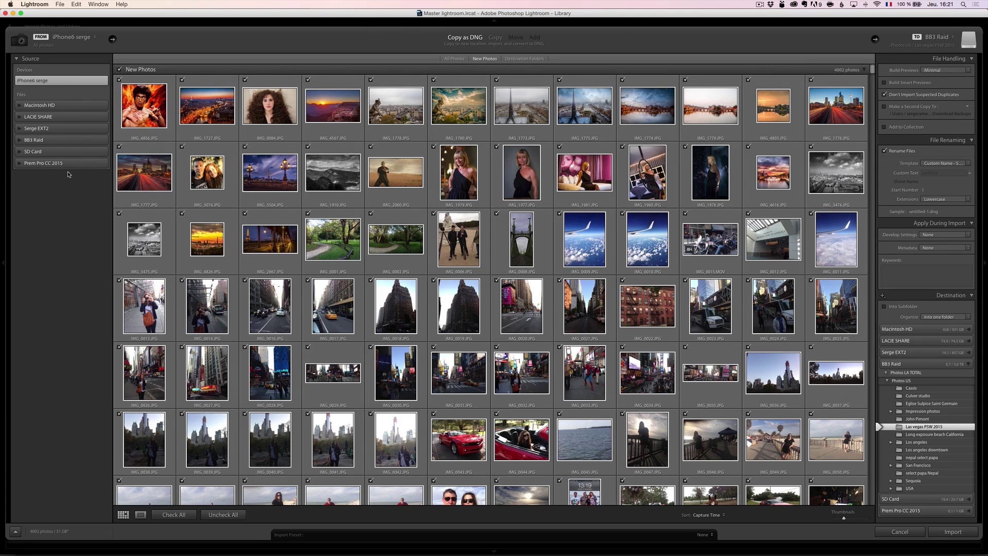
left_click(47, 152)
left_click(46, 153)
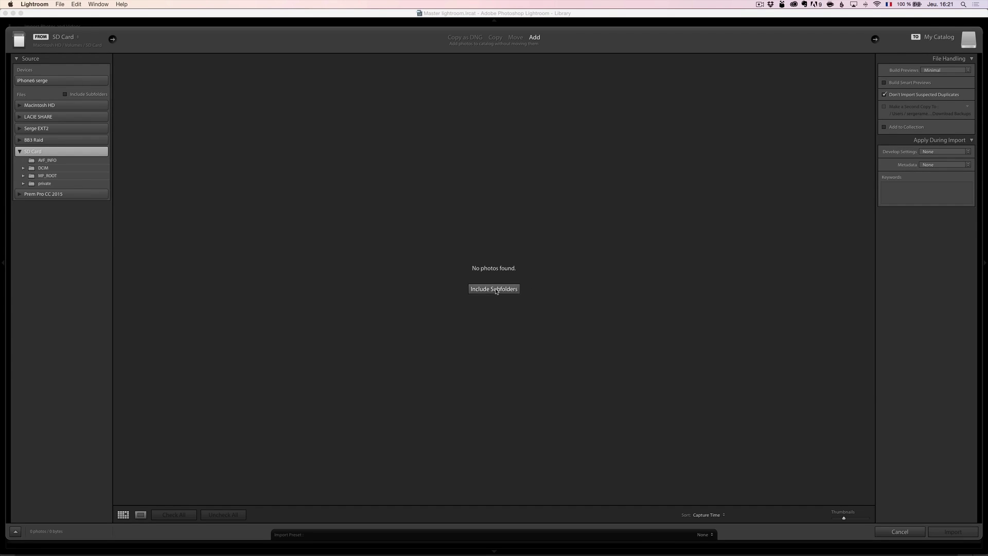
left_click(495, 290)
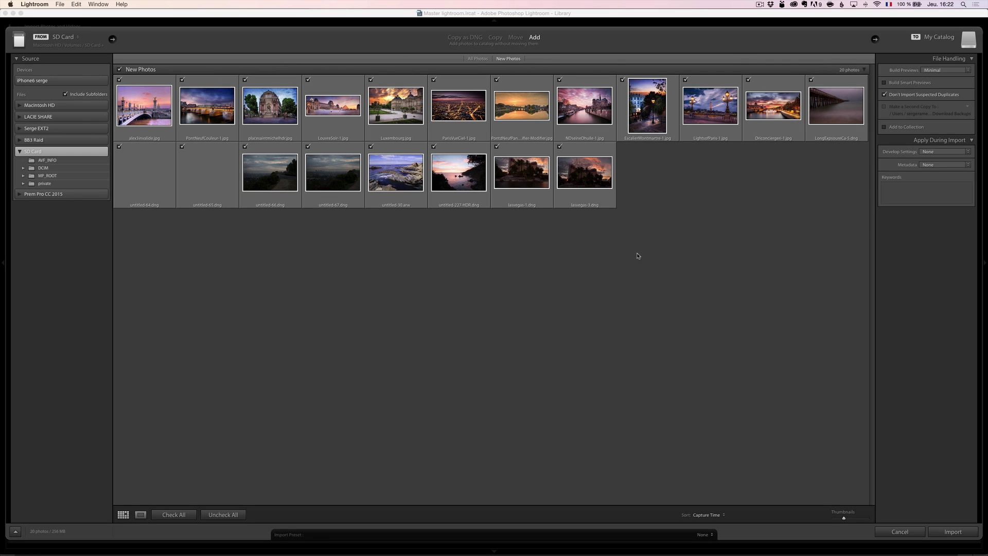
- Exclude all the SD card photos from the import and enlarge their thumbnails
left_click(211, 515)
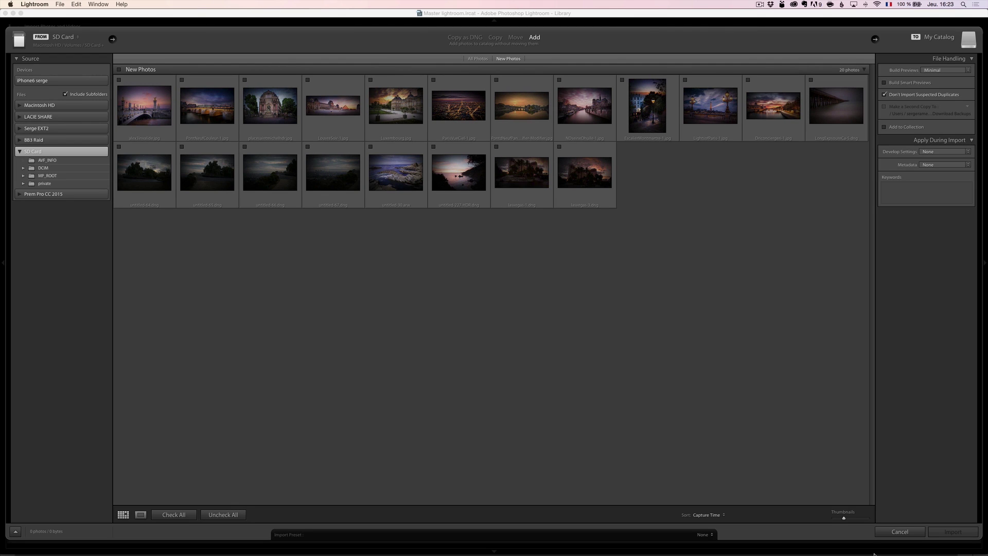
left_click(858, 519)
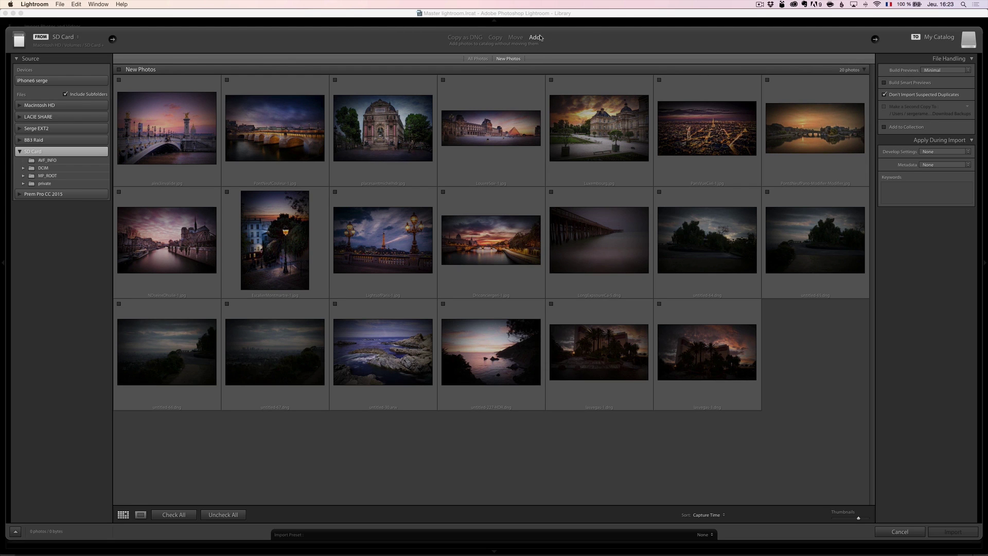
- Set the import method to Copy as DNG
left_click(489, 130)
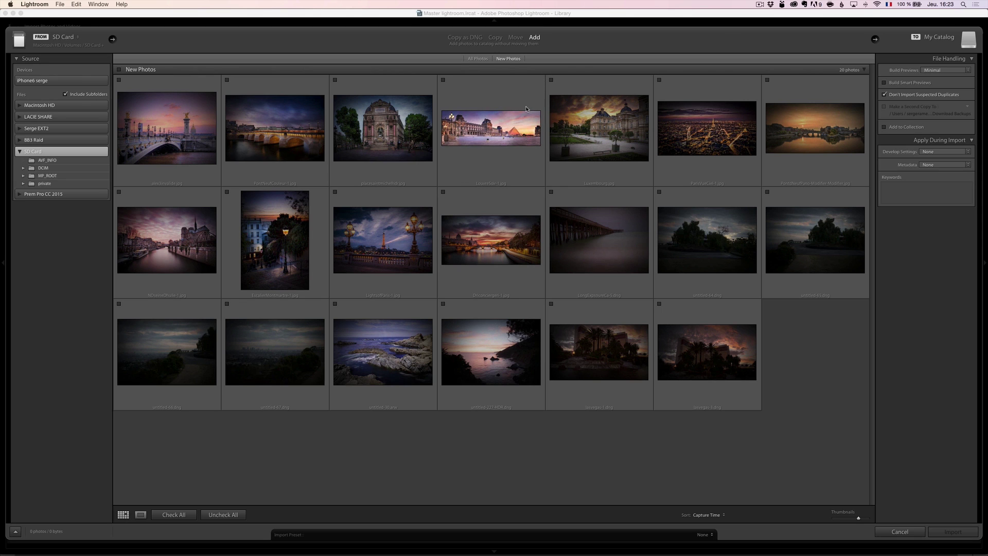
left_click(495, 37)
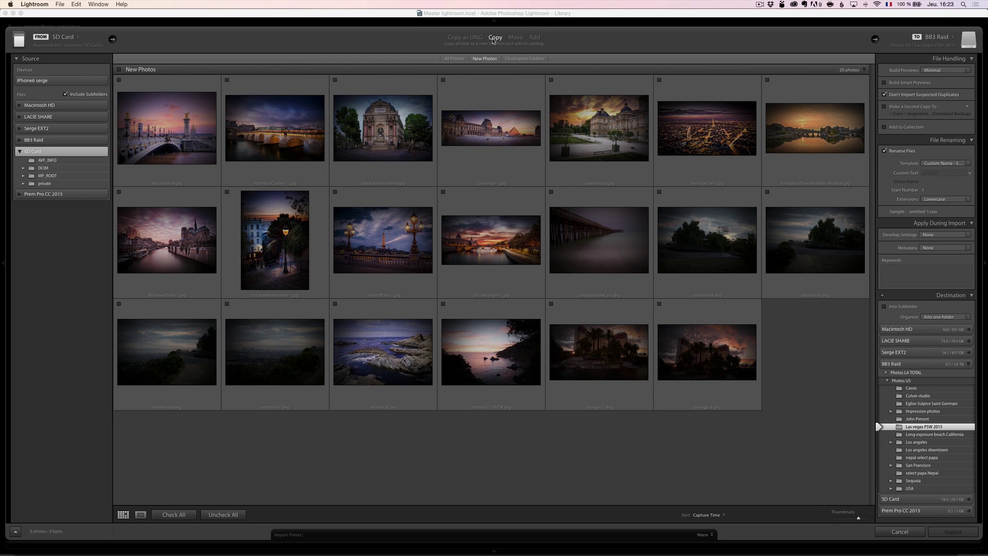
left_click(466, 39)
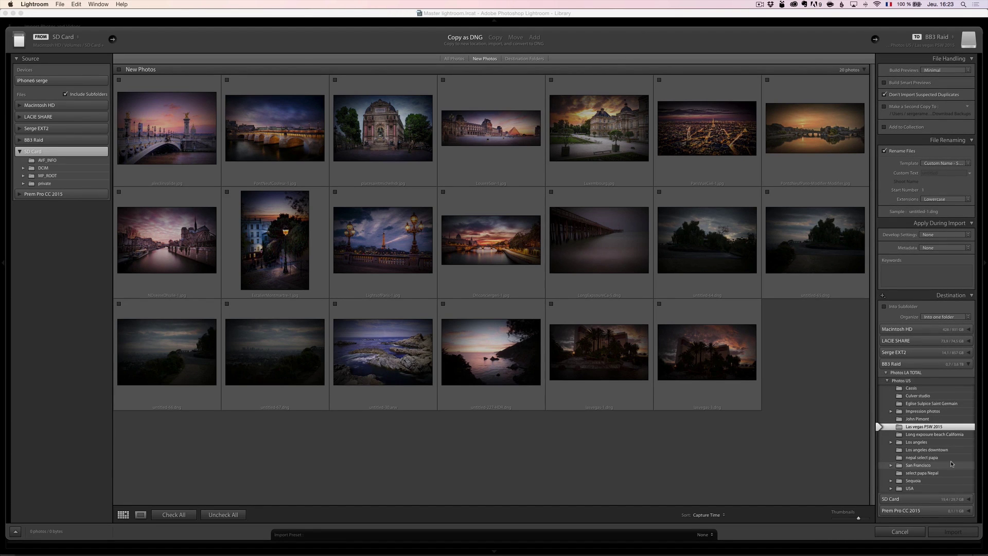
- Browse the folders on the BB3 Raid drive and choose Master Lightroom as the import destination
scroll(936, 483, "down", 1)
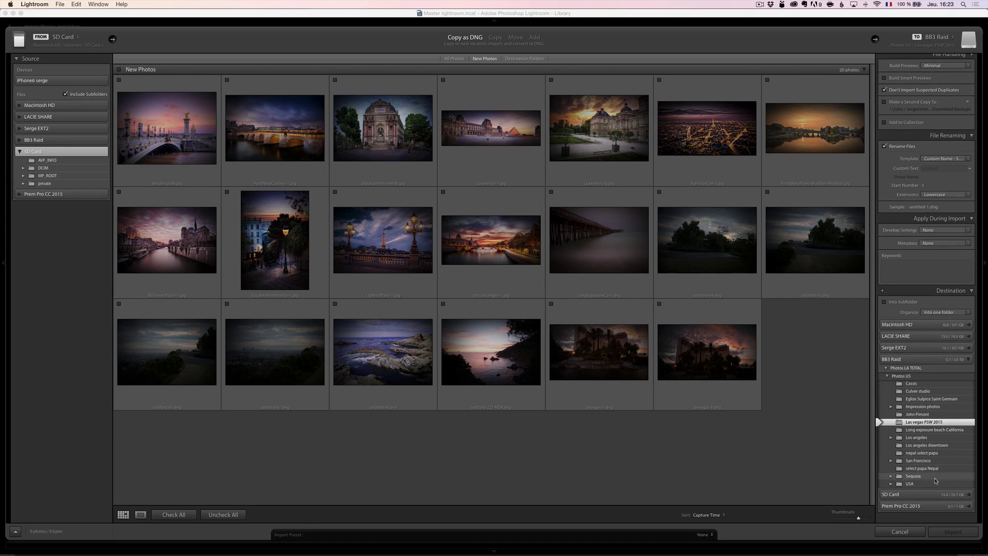
left_click(906, 368)
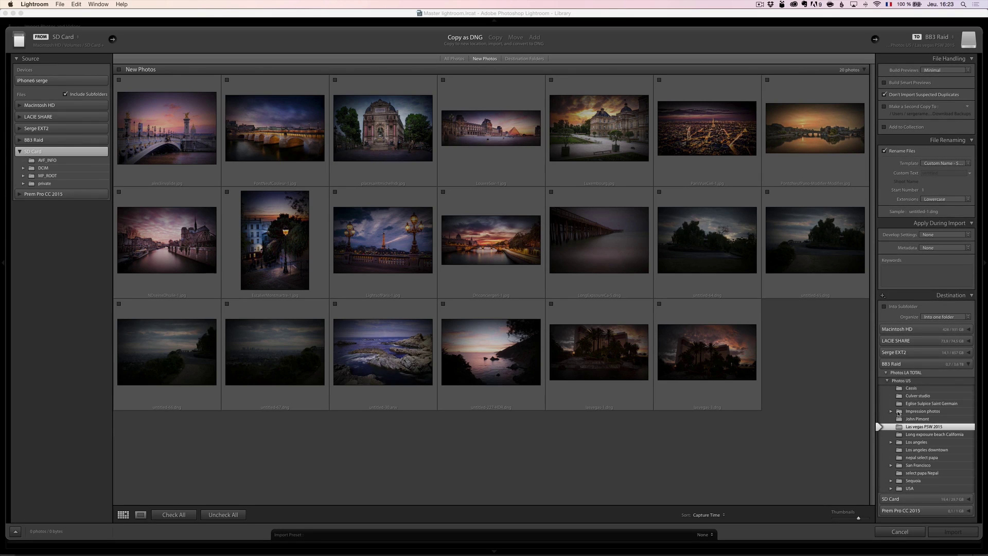
left_click(906, 373)
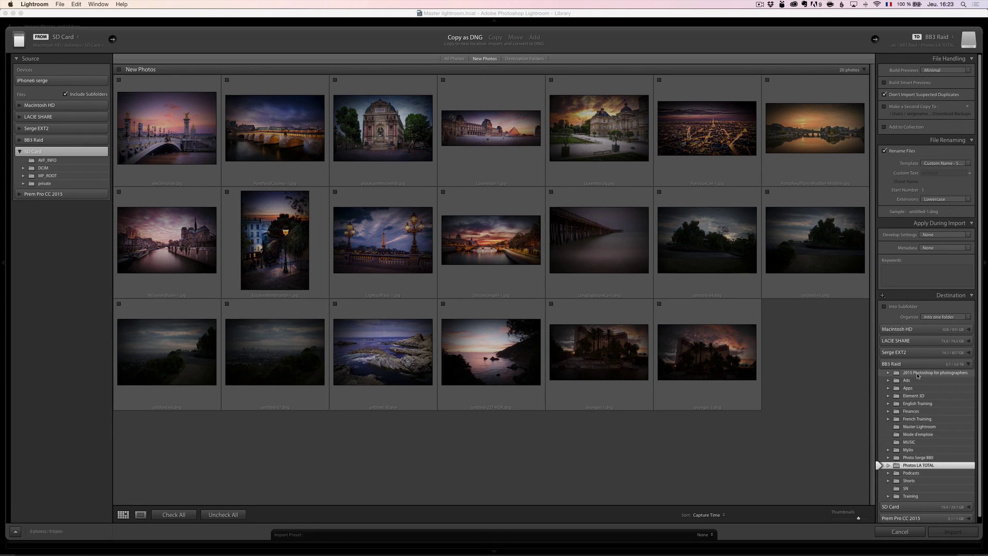
left_click(910, 427)
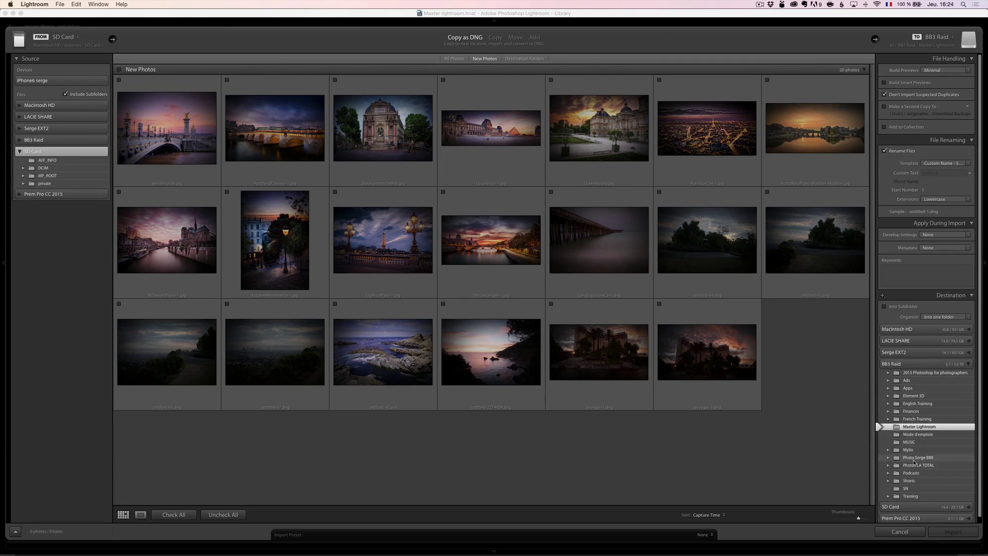
left_click(917, 458)
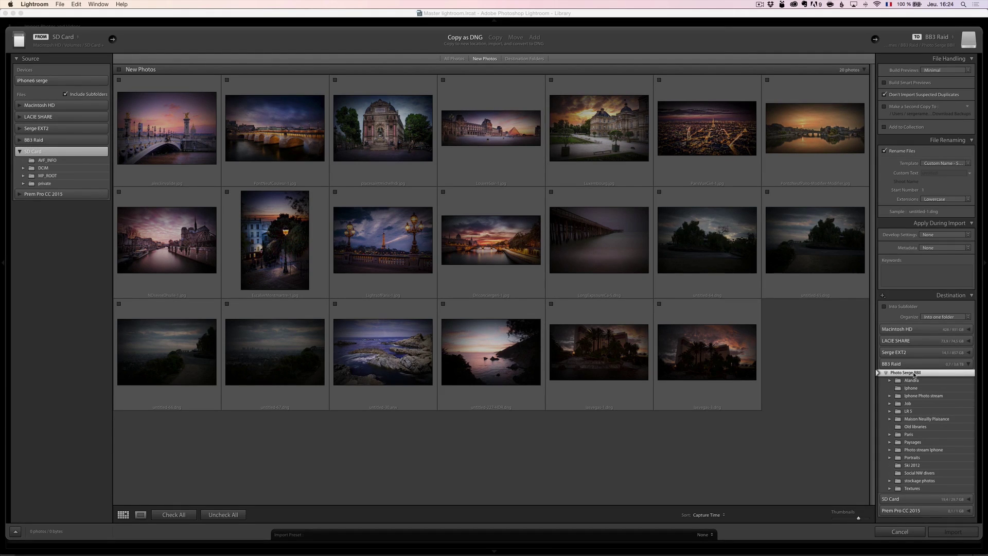
left_click(921, 374)
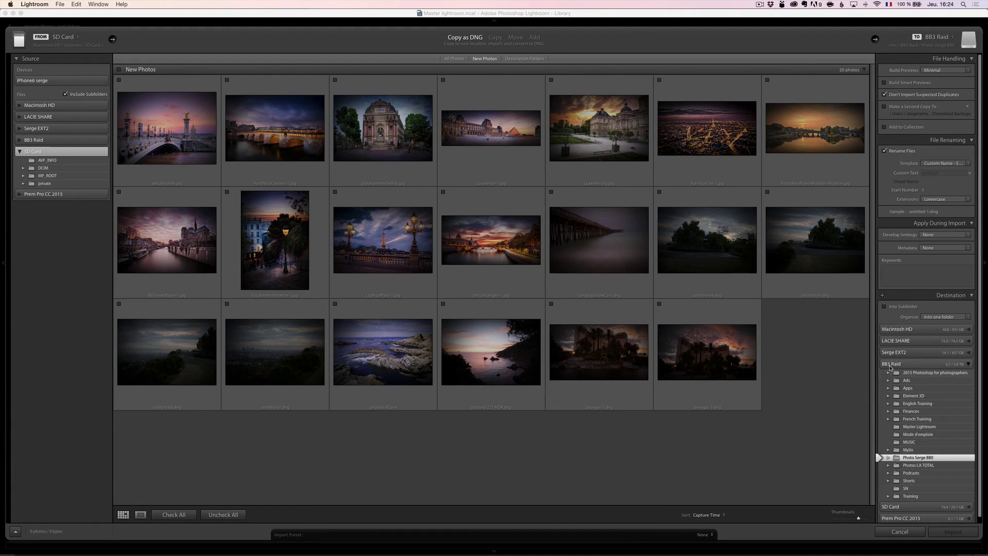
left_click(920, 427)
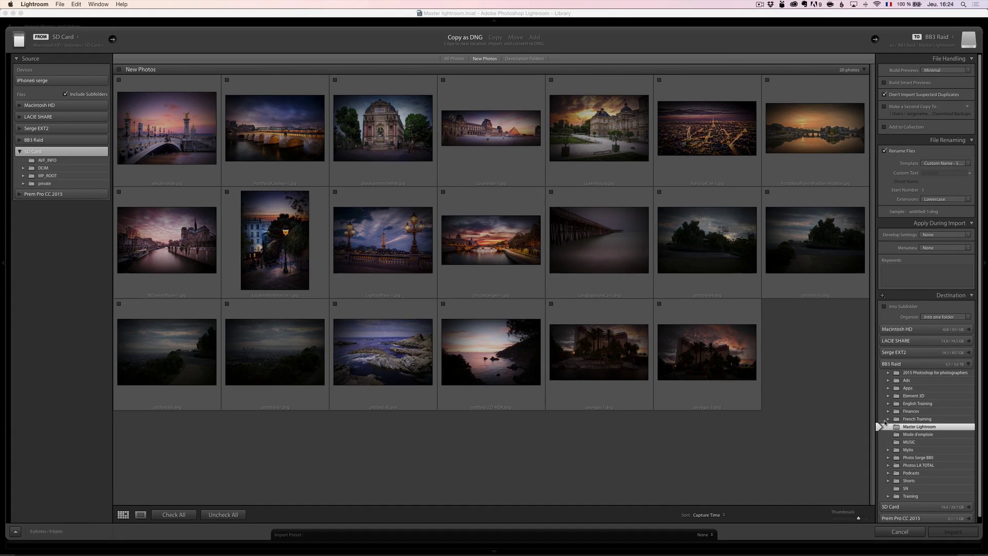
- Create a new subfolder named Paris inside Master Lightroom and make it the import destination
right_click(916, 430)
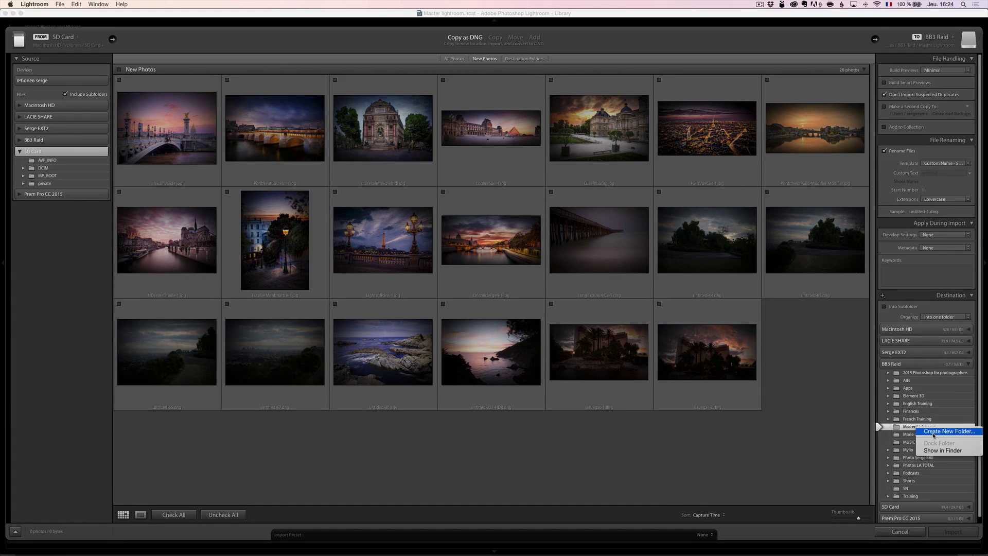
left_click(934, 434)
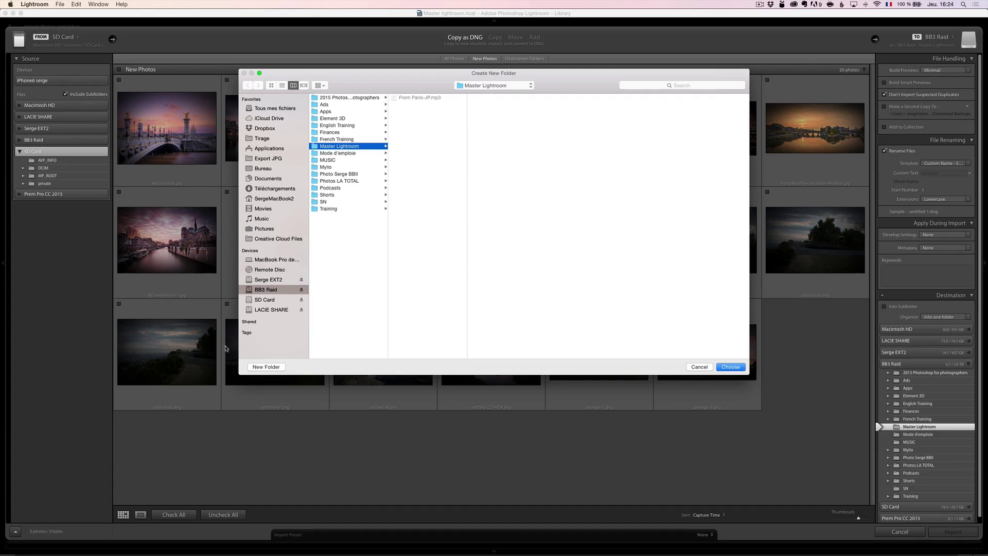
left_click(276, 367)
type("Paris")
key("Return")
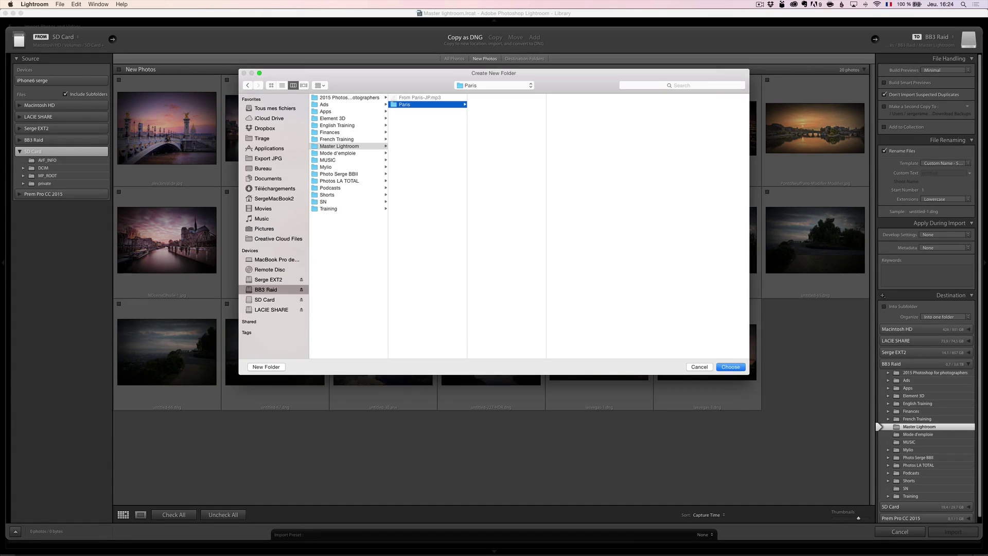
left_click(731, 367)
- Mark the first eleven photos, all Paris shots starting with the bridge at sunset, for import and set the import method to Copy
left_click(143, 139)
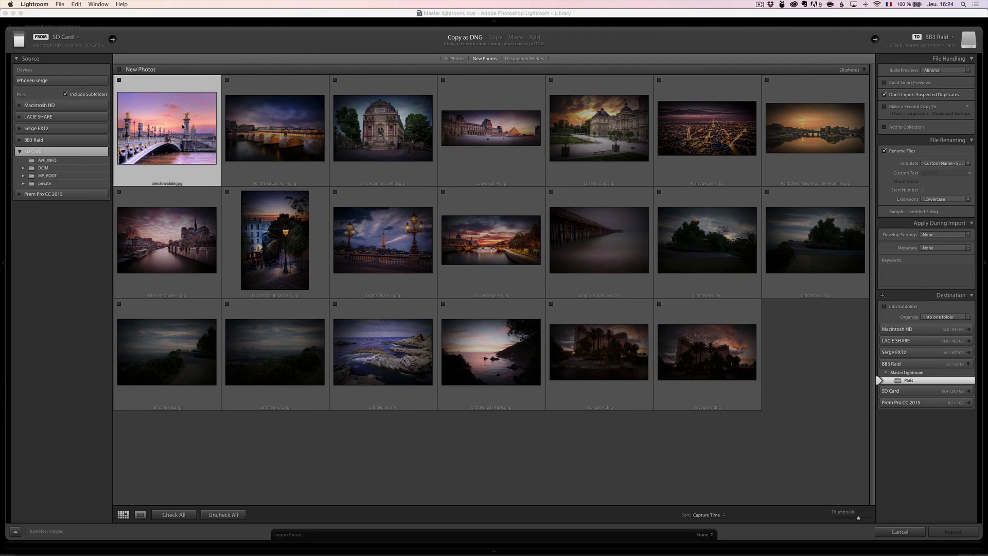
left_click(472, 209, "shift")
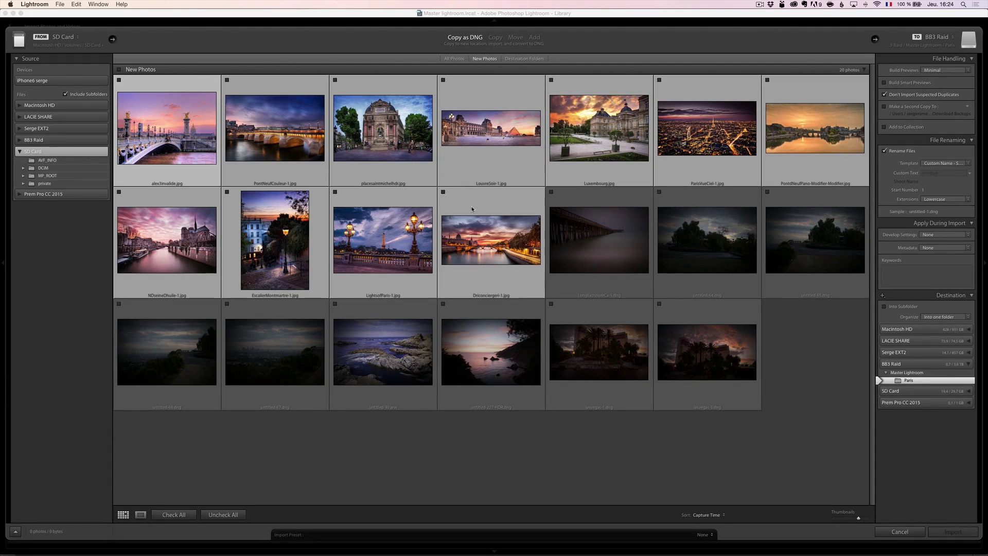
left_click(443, 192)
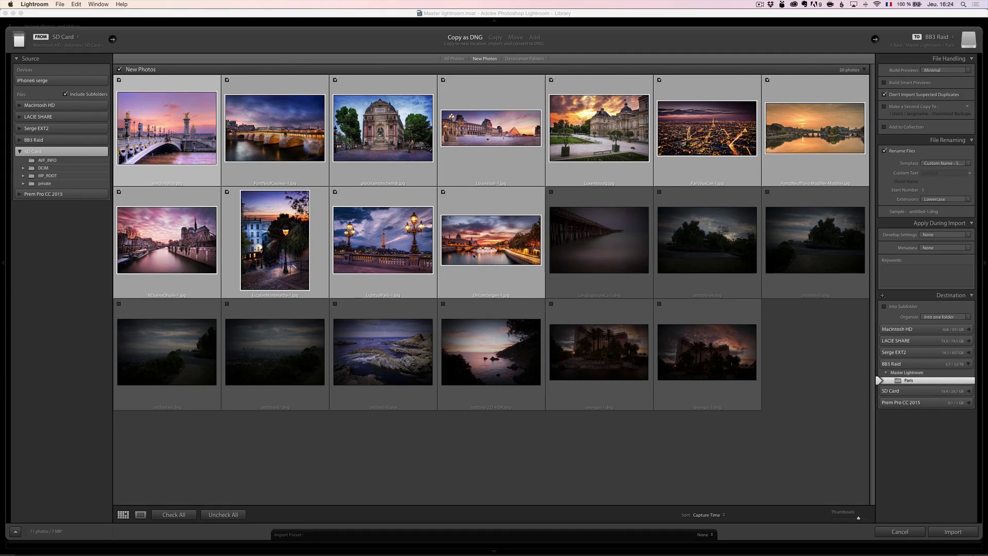
left_click(498, 39)
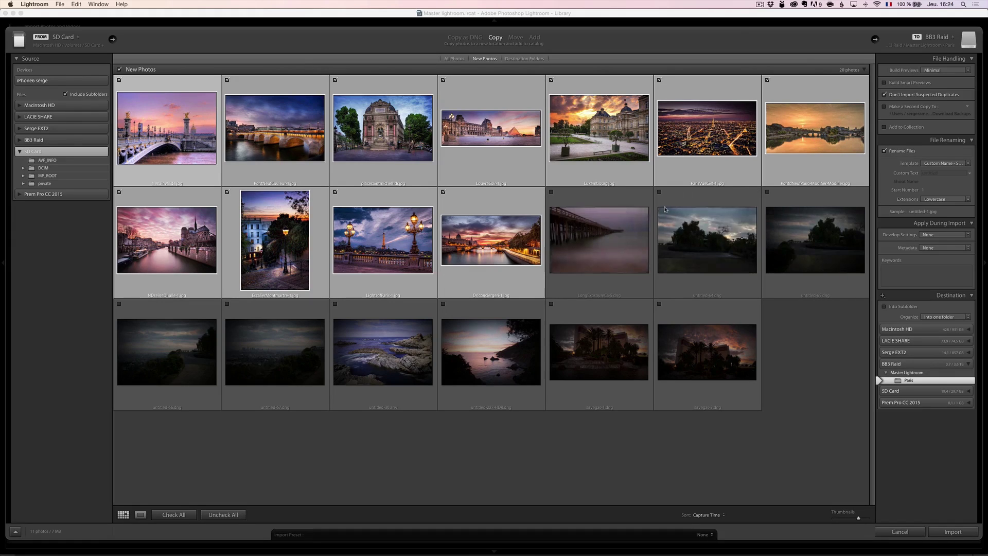
- Add the keywords "paris france" and import the marked Paris photos
left_click(904, 278)
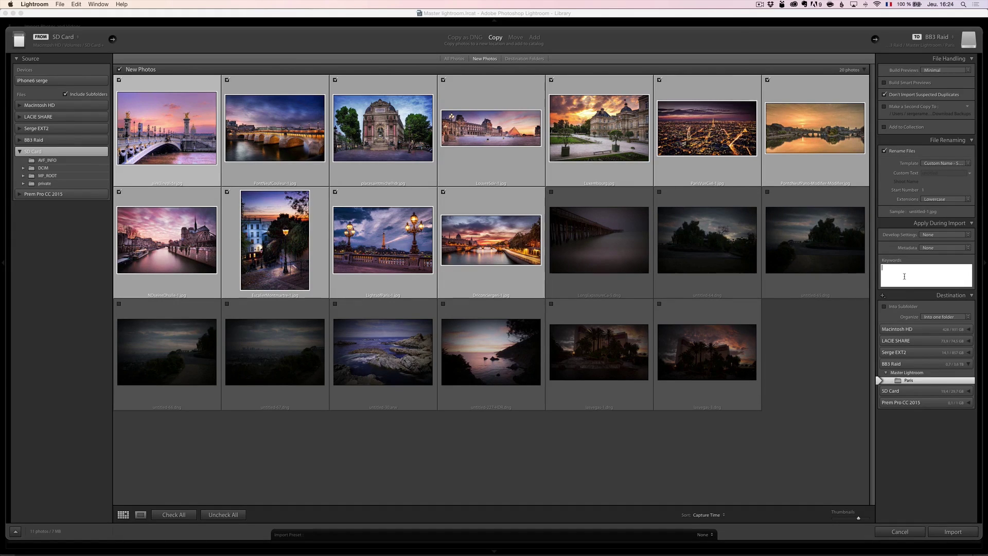
type("paris france")
left_click(958, 533)
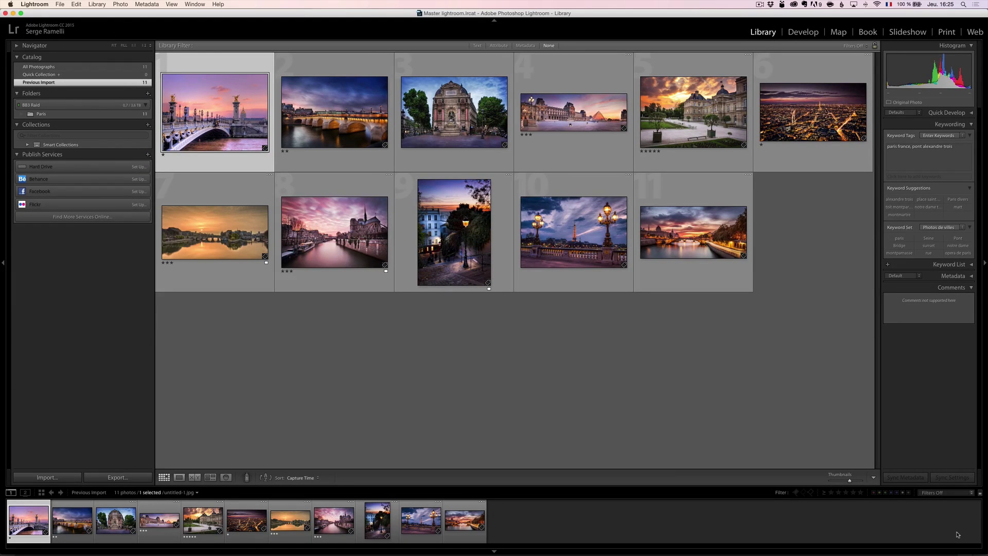
- Show the photos in the Paris folder of the library
right_click(34, 114)
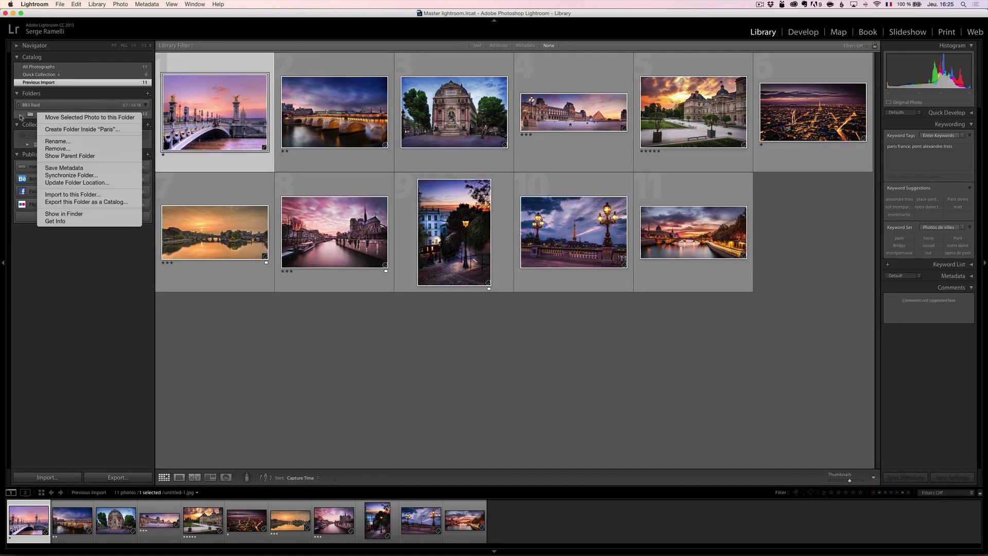
key("Escape")
left_click(34, 116)
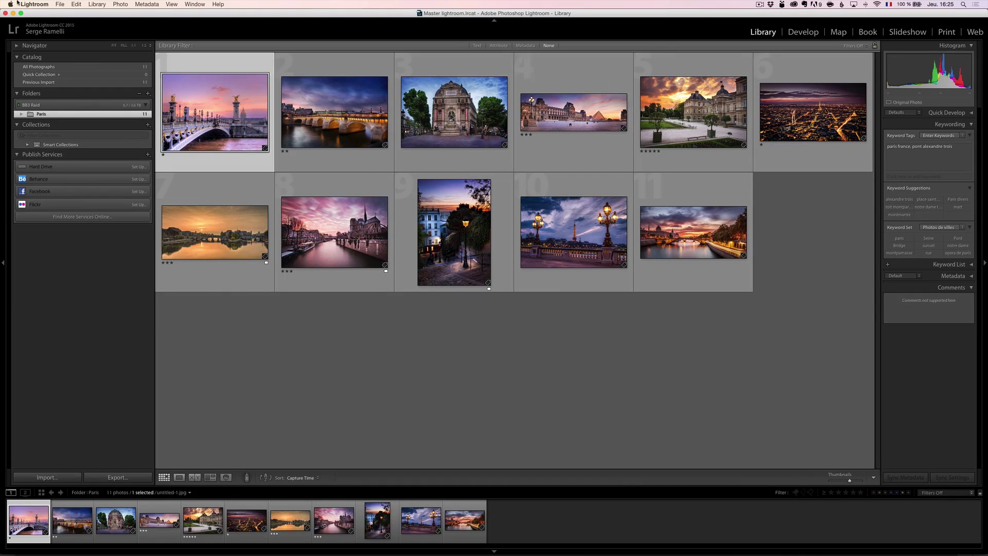
- Start a new import of photos with the SD Card as source, including its subfolders
left_click(57, 5)
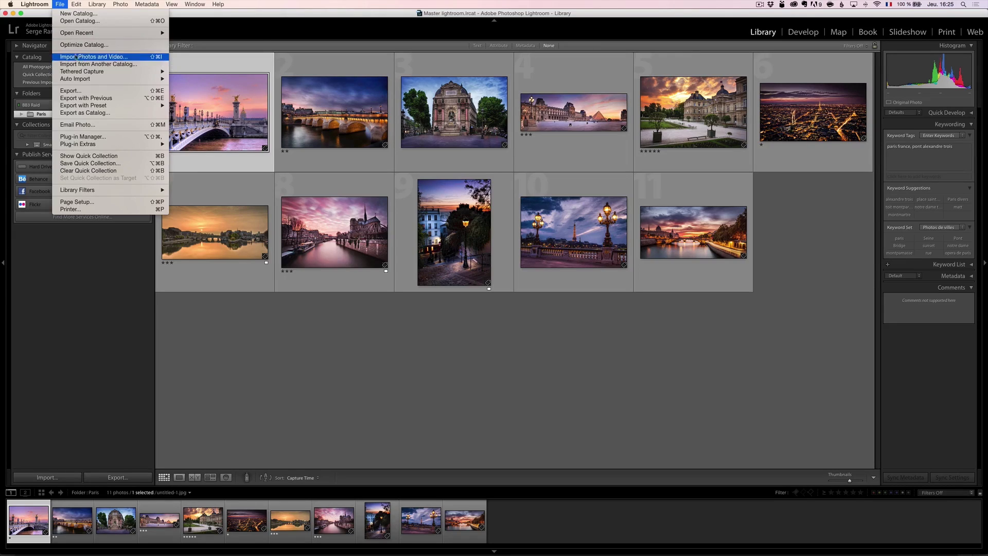
left_click(80, 56)
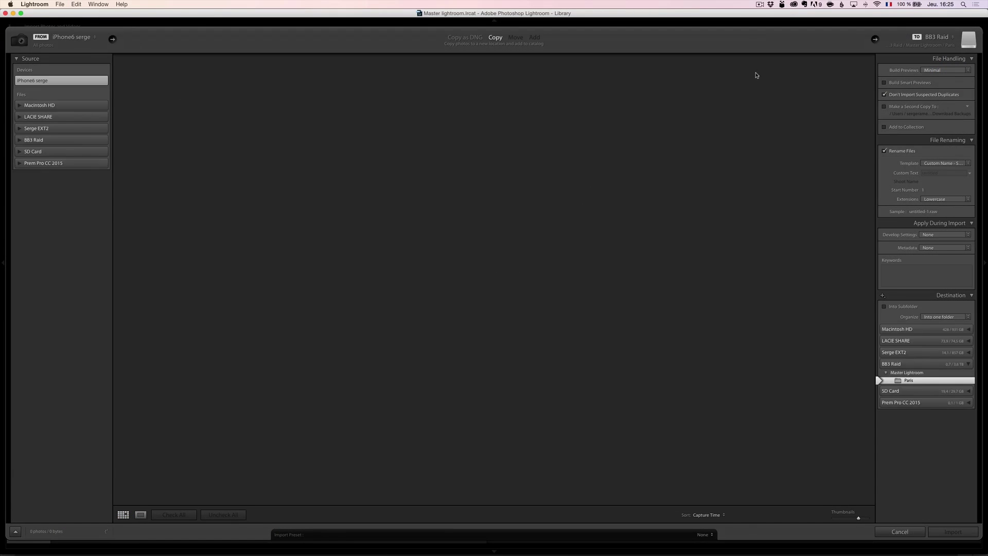
left_click(49, 152)
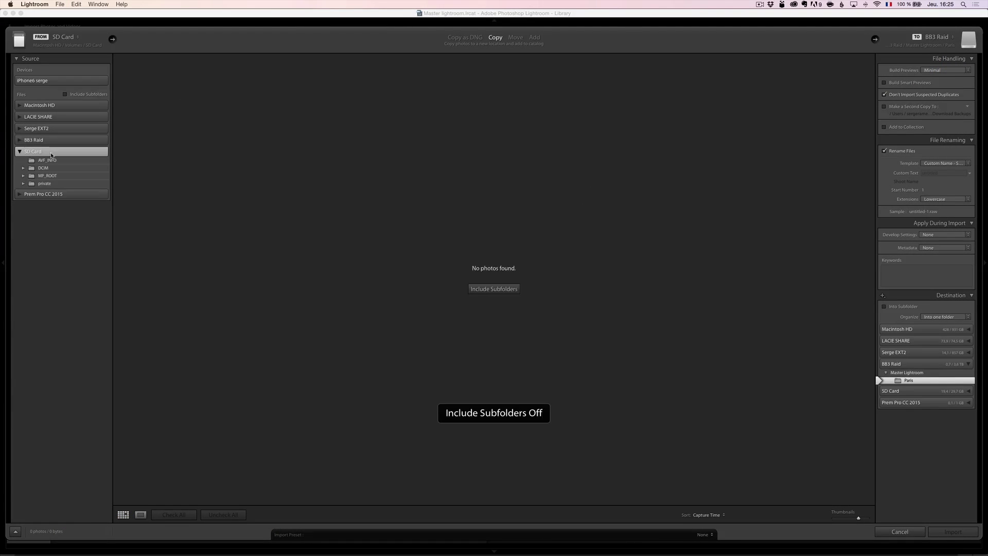
left_click(504, 287)
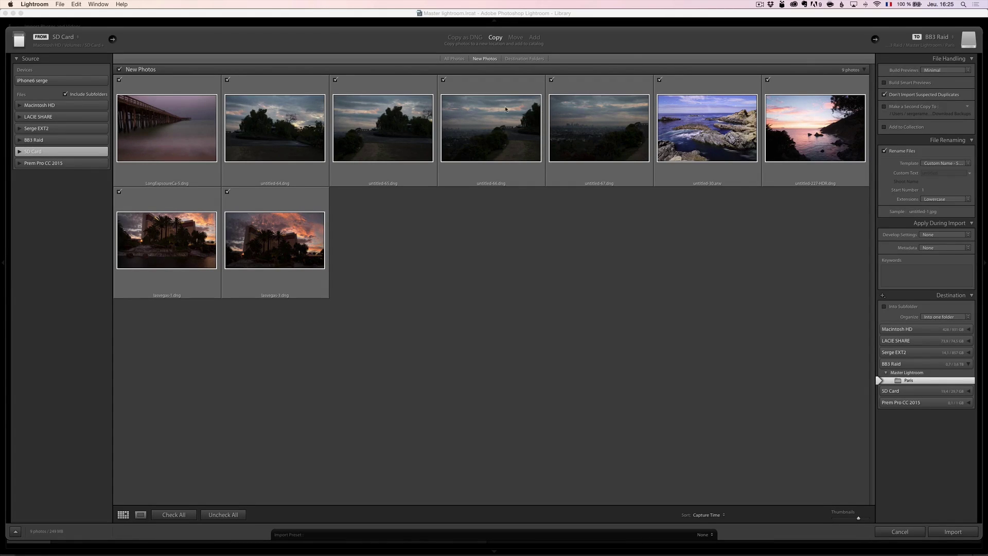
- Mark only the first five photos, the pier and four hillside shots, for import and enter the keywords "los angeles"
left_click(223, 515)
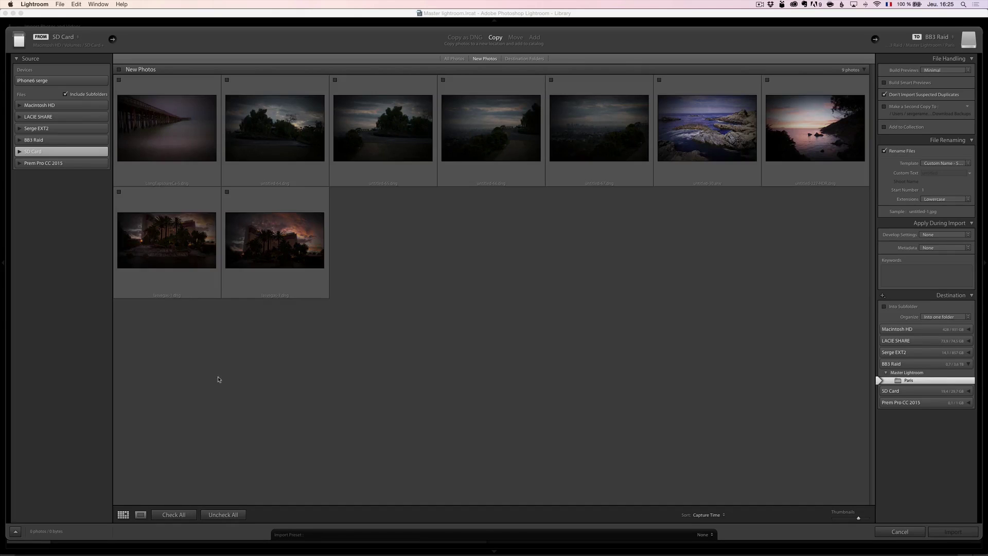
left_click(159, 148)
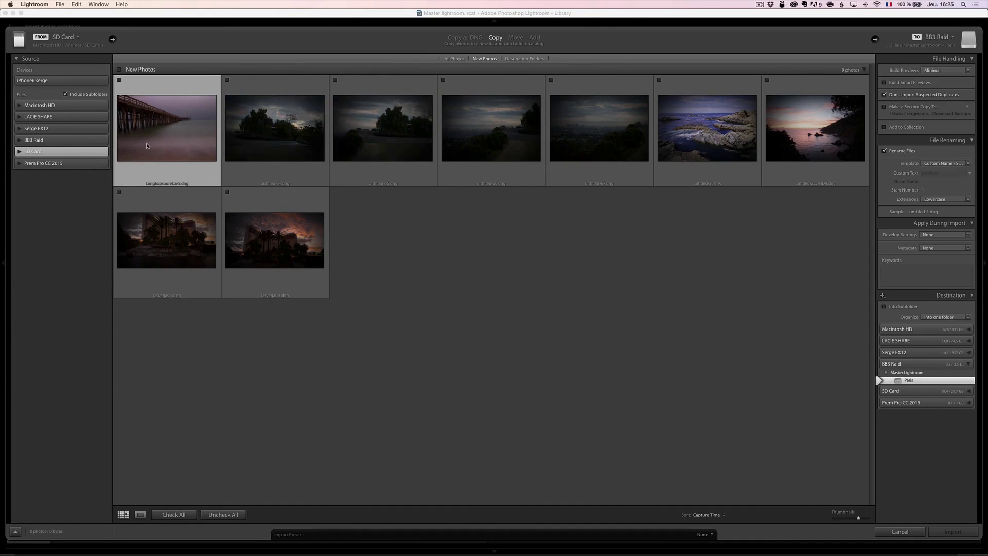
left_click(604, 148, "shift")
left_click(552, 80)
left_click(910, 272)
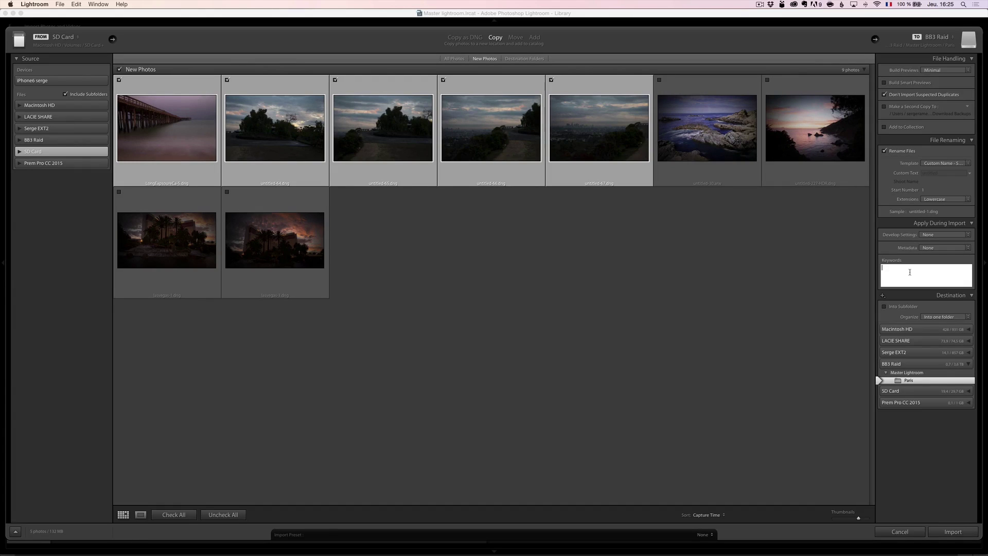
type("los angeles")
- Create a new subfolder named Los Angeles inside Master Lightroom and make it the import destination
left_click(955, 374)
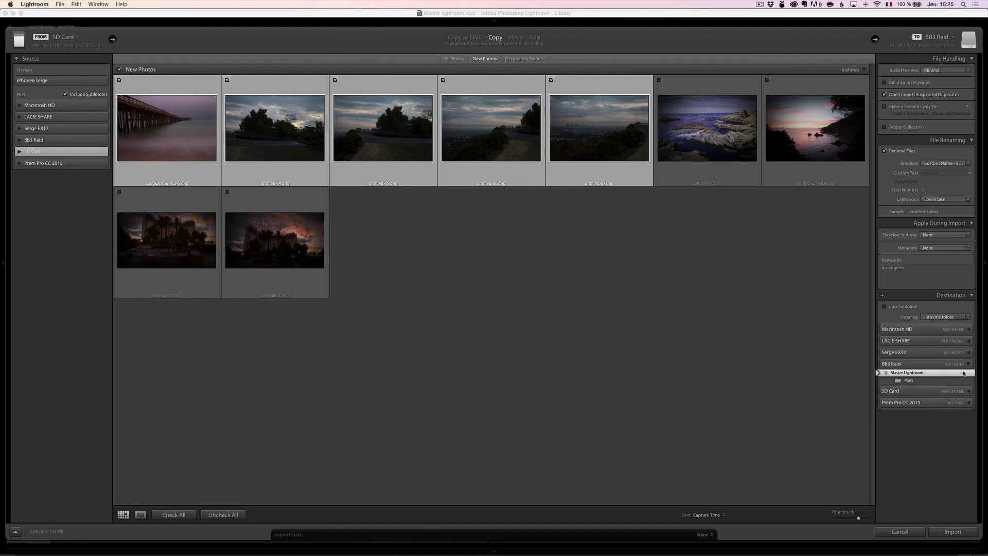
right_click(907, 373)
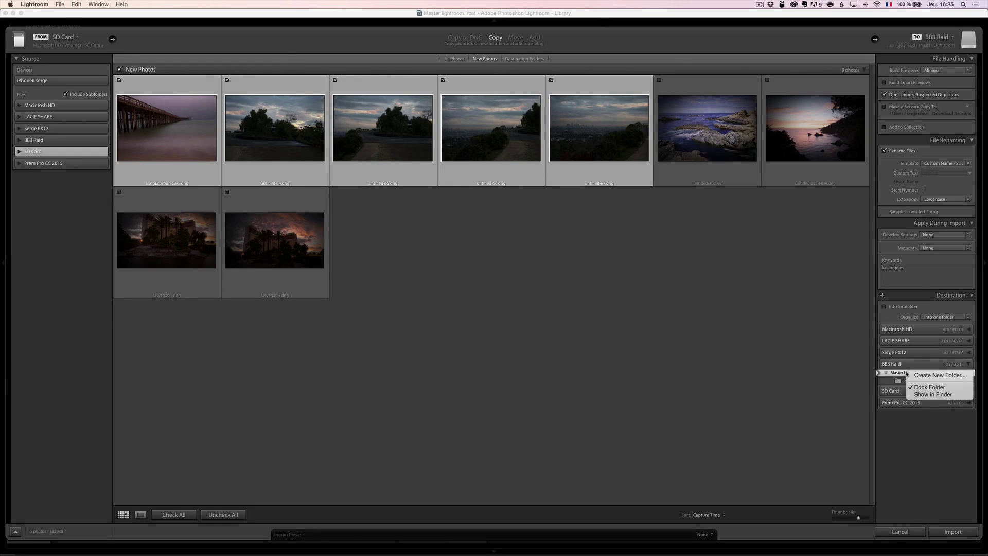
left_click(921, 376)
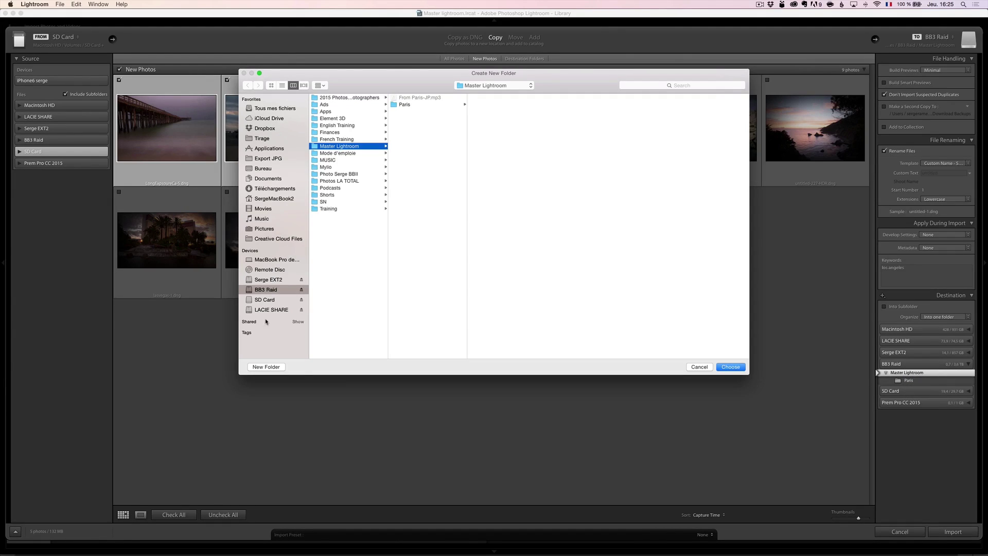
left_click(276, 370)
type("Los Angeles")
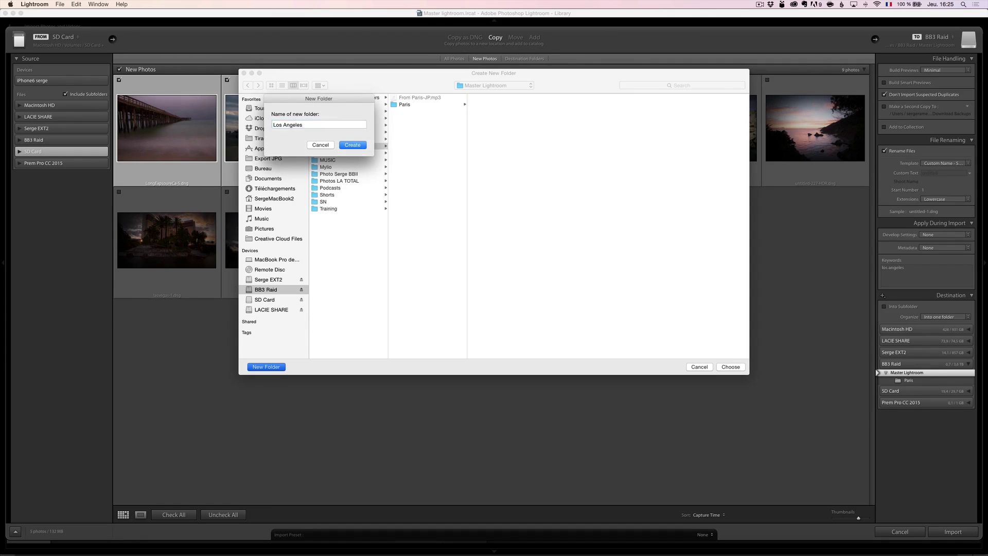
key("Return")
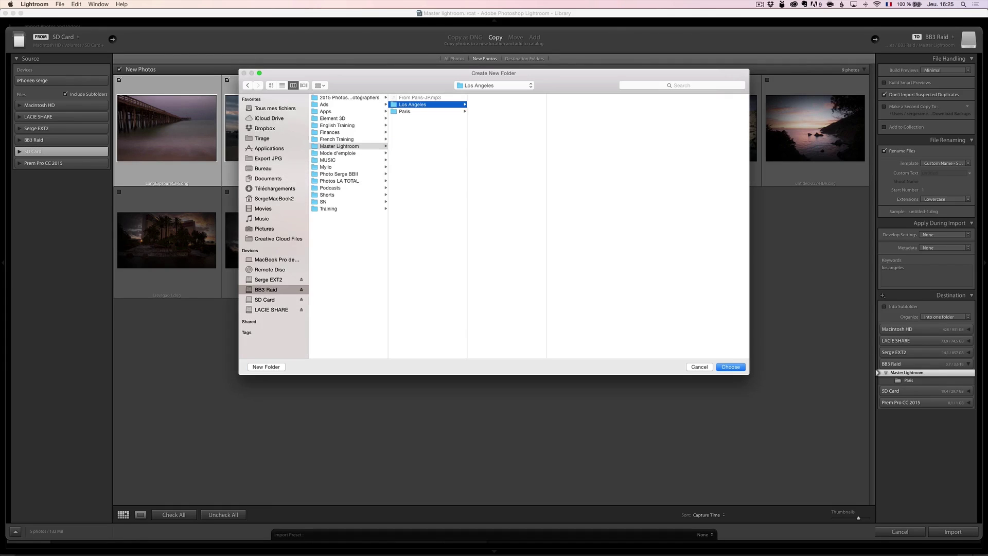
left_click(730, 367)
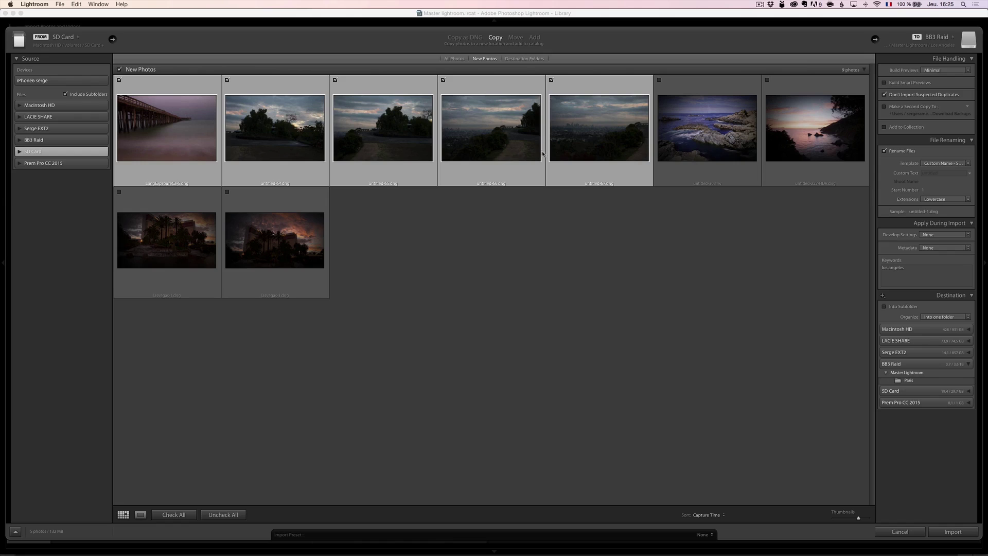
- Set the import method to Copy as DNG and import the five marked photos
left_click(463, 42)
left_click(952, 532)
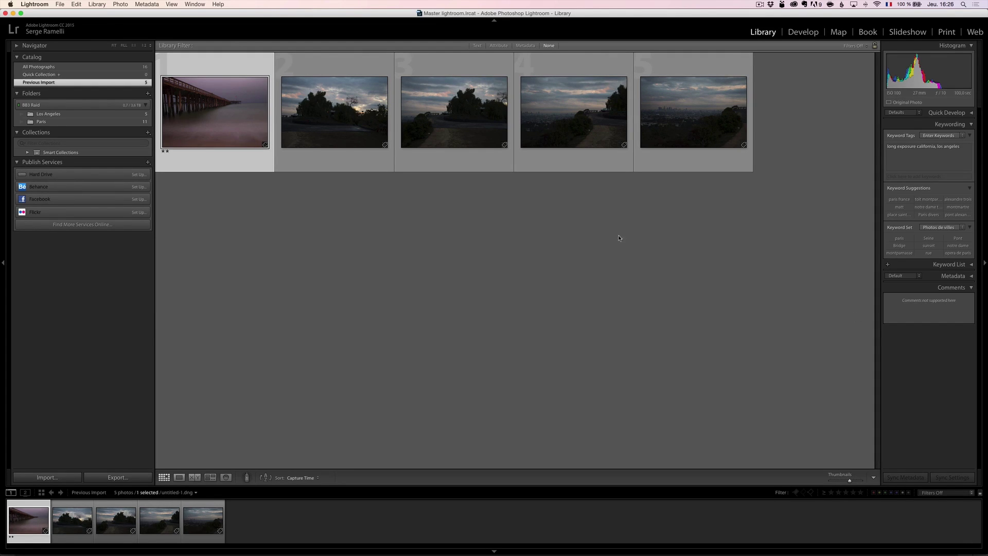
- Start another import from the SD Card including subfolders, and mark only the two coastal photos for import
left_click(60, 4)
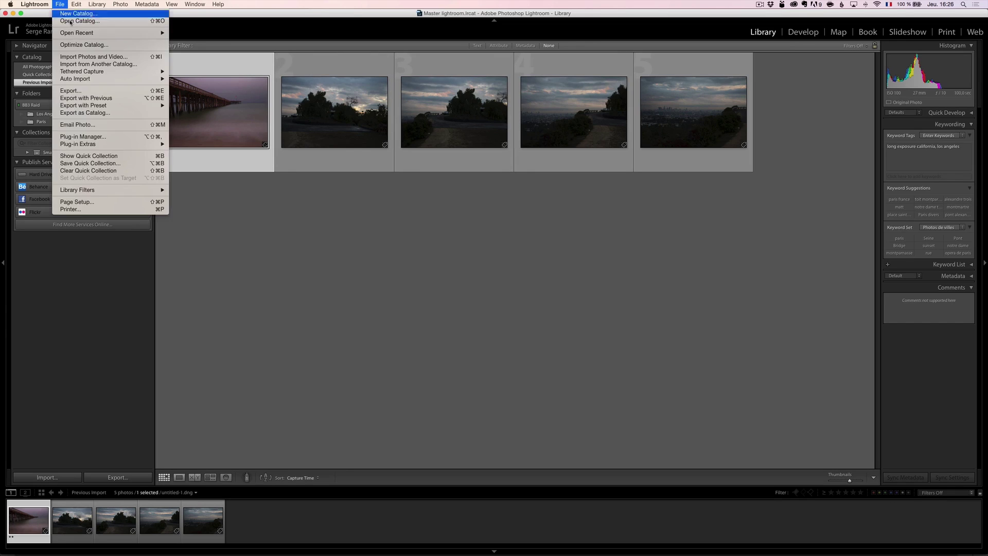
left_click(85, 57)
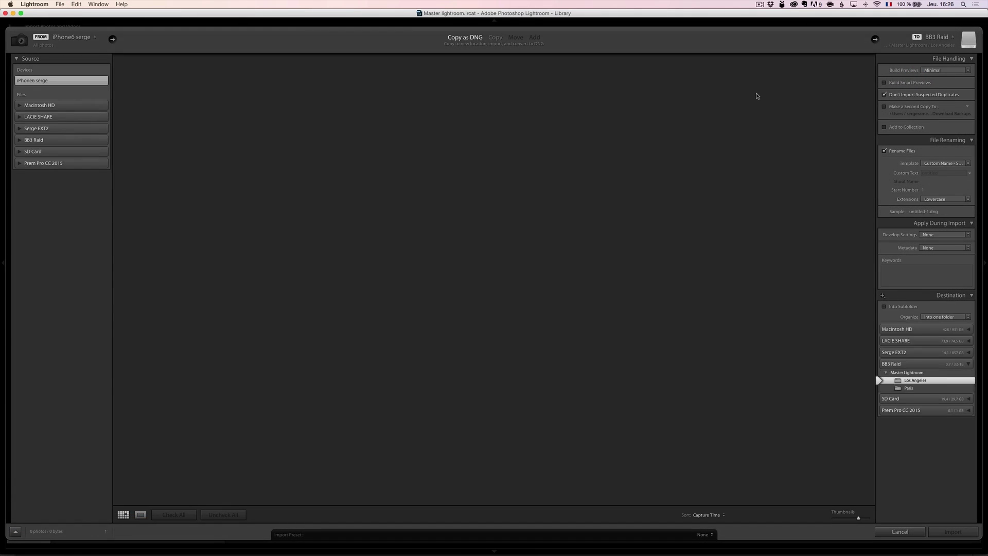
left_click(78, 154)
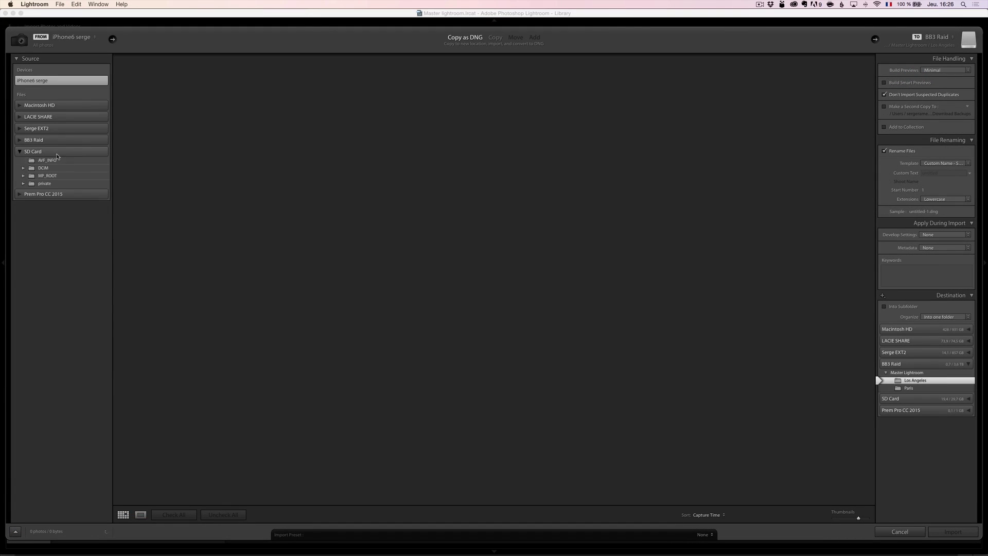
left_click(57, 153)
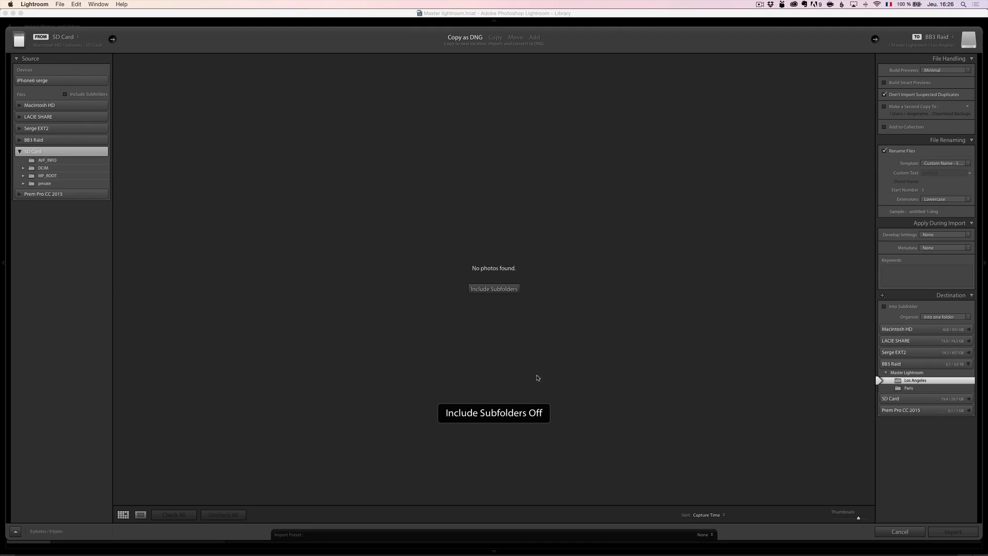
left_click(509, 292)
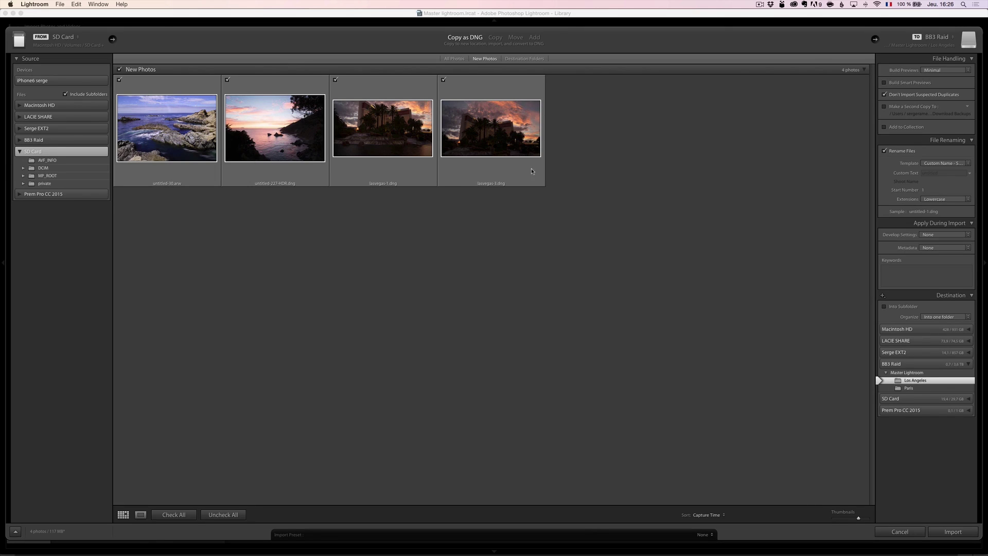
left_click(235, 516)
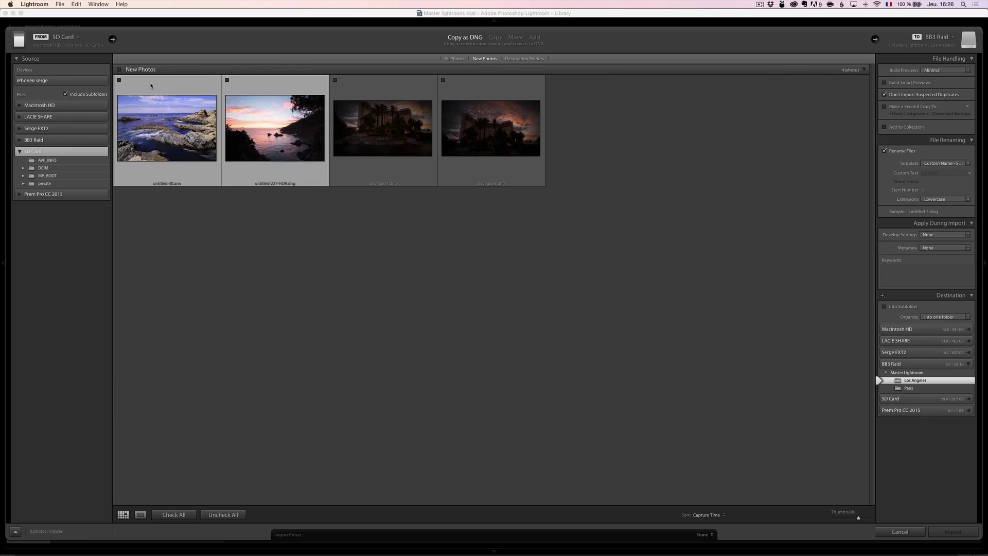
left_click(227, 81)
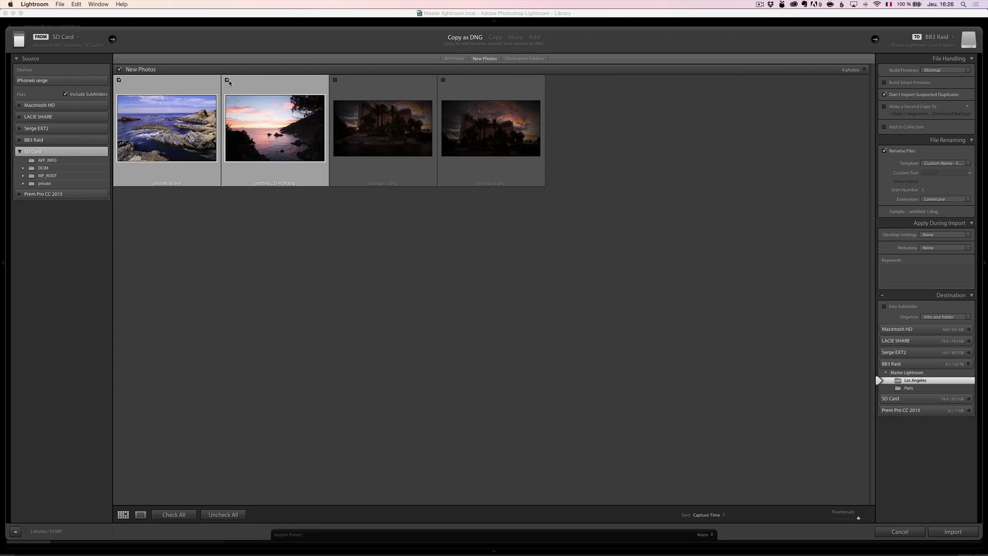
- Create a subfolder named Carmel inside Master Lightroom as the import destination and import the two marked photos
left_click(914, 373)
right_click(914, 374)
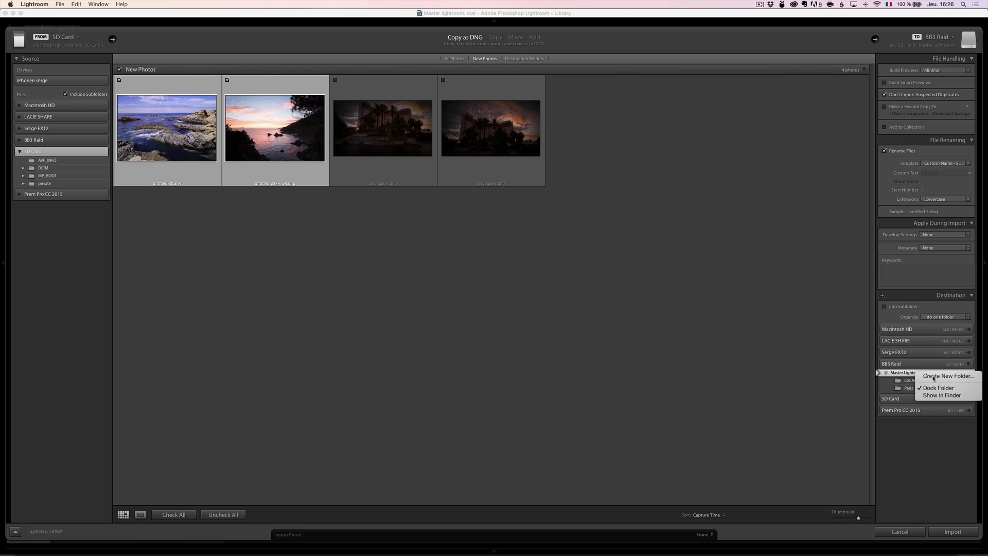
left_click(933, 377)
left_click(263, 367)
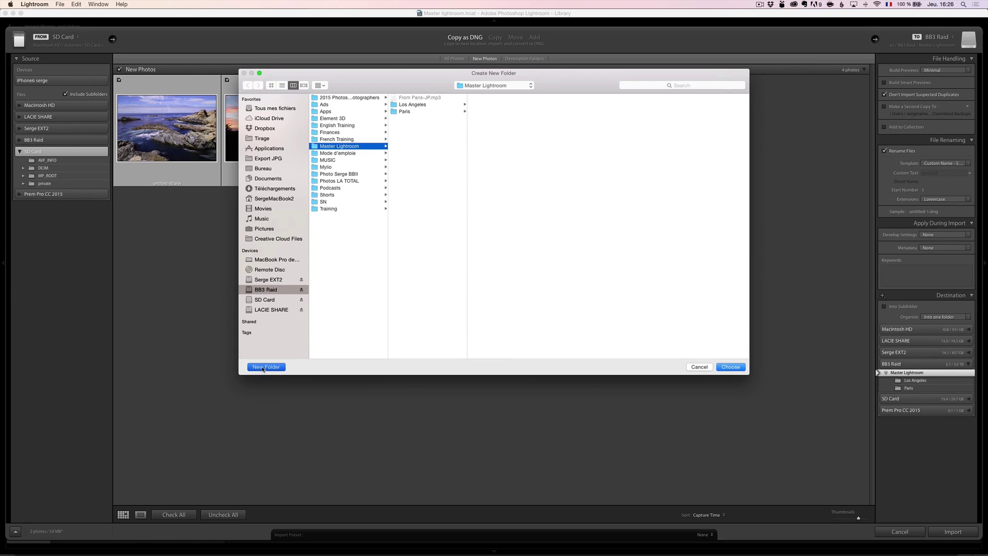
type("Carmezl")
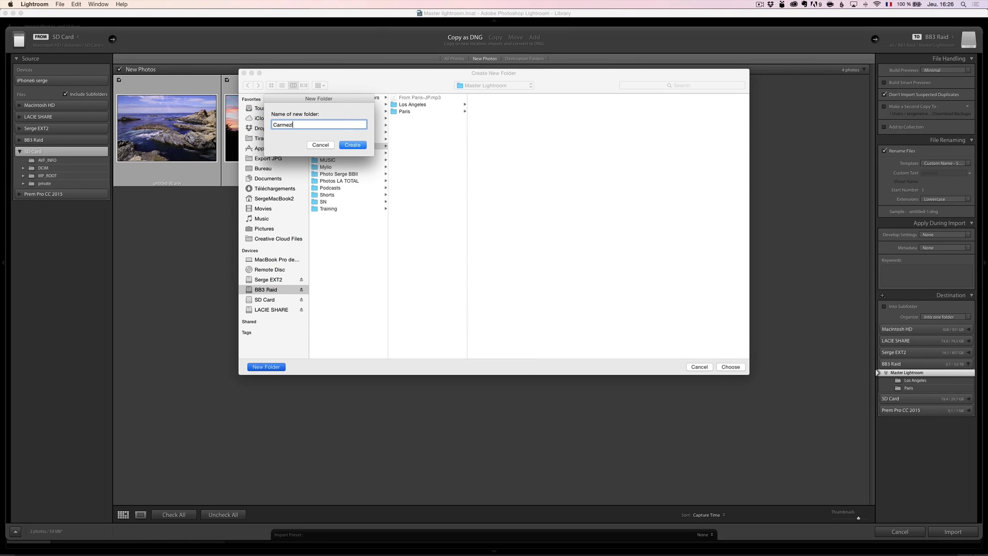
key("BackSpace")
key("BackSpace")
key("Return")
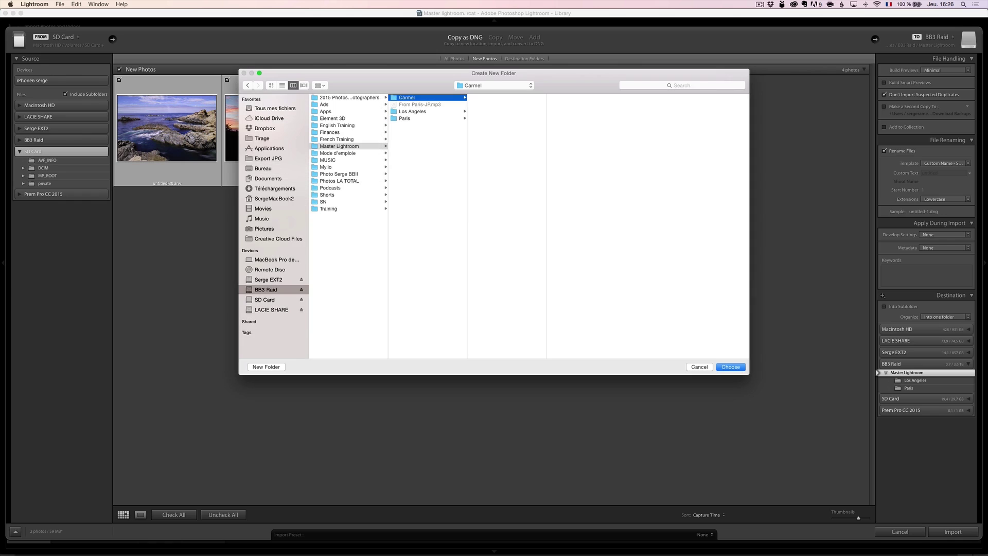
left_click(740, 368)
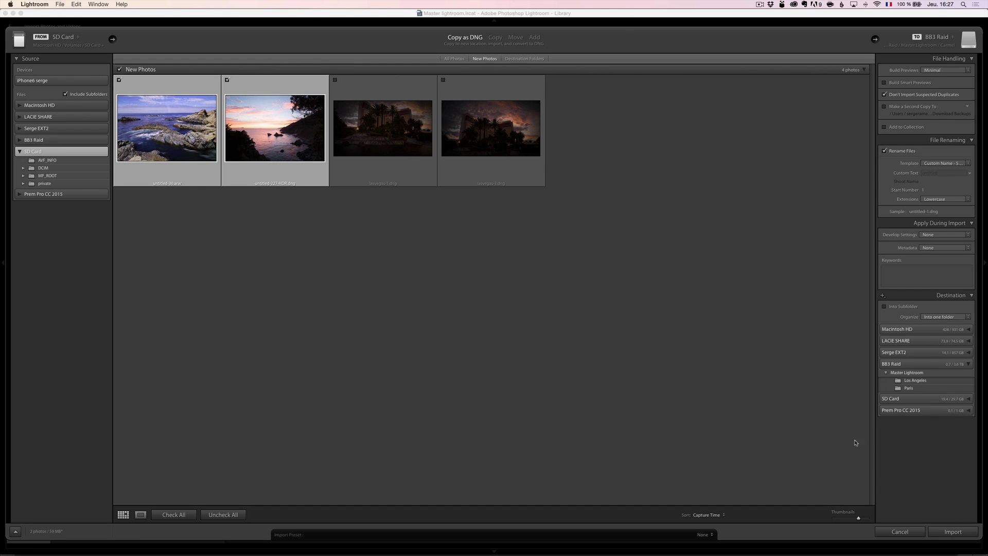
left_click(952, 532)
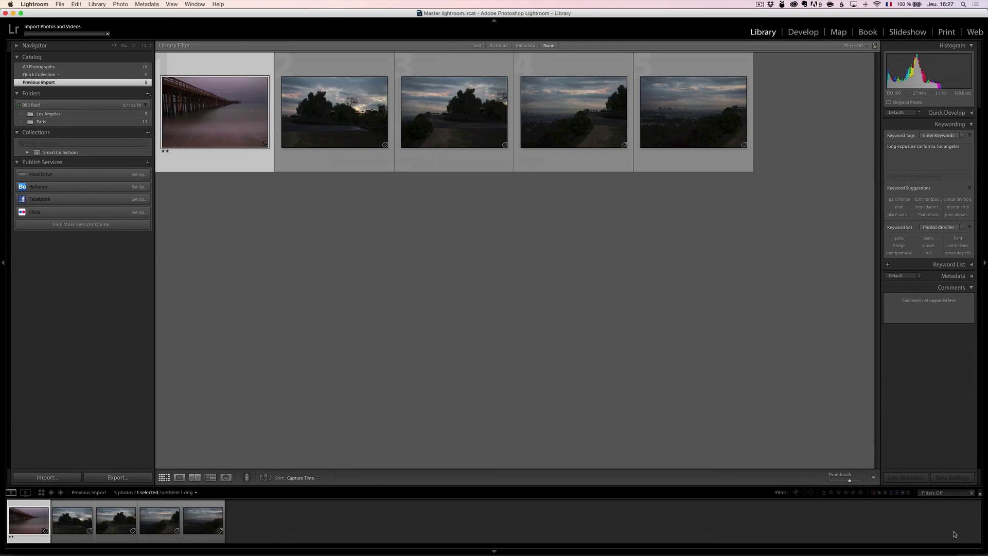
- Review all photographs in the catalog, followed by the contents of the Carmel, Los Angeles and Paris folders
left_click(127, 67)
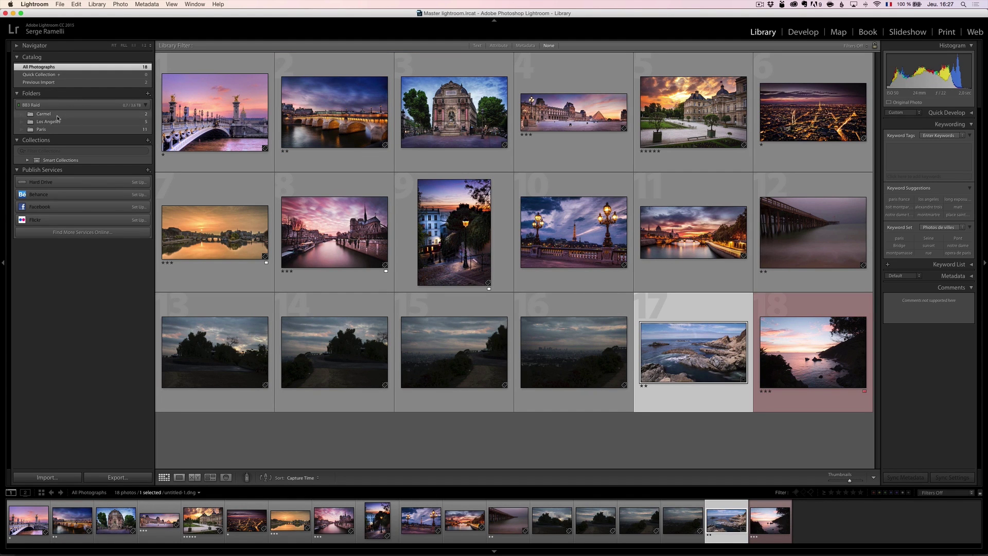
left_click(53, 115)
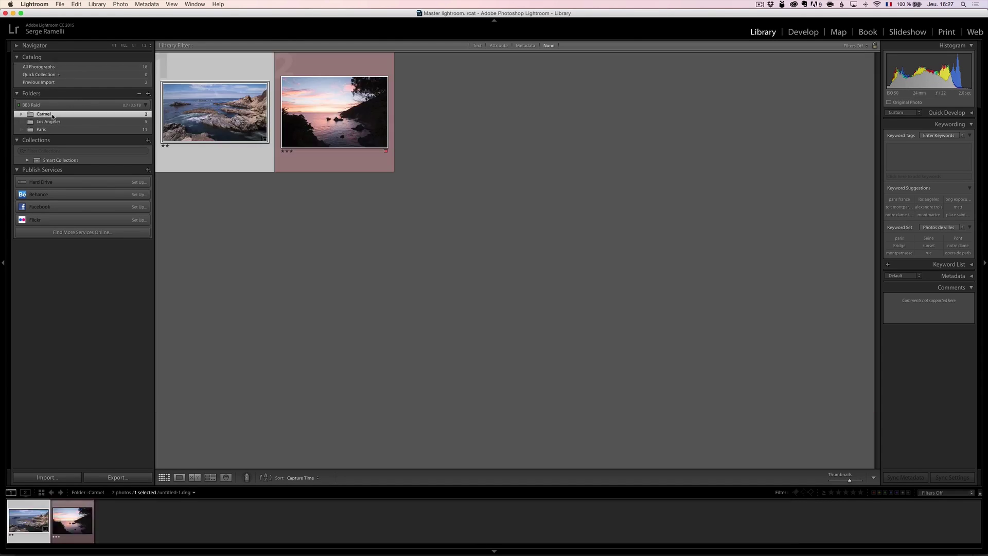
left_click(51, 122)
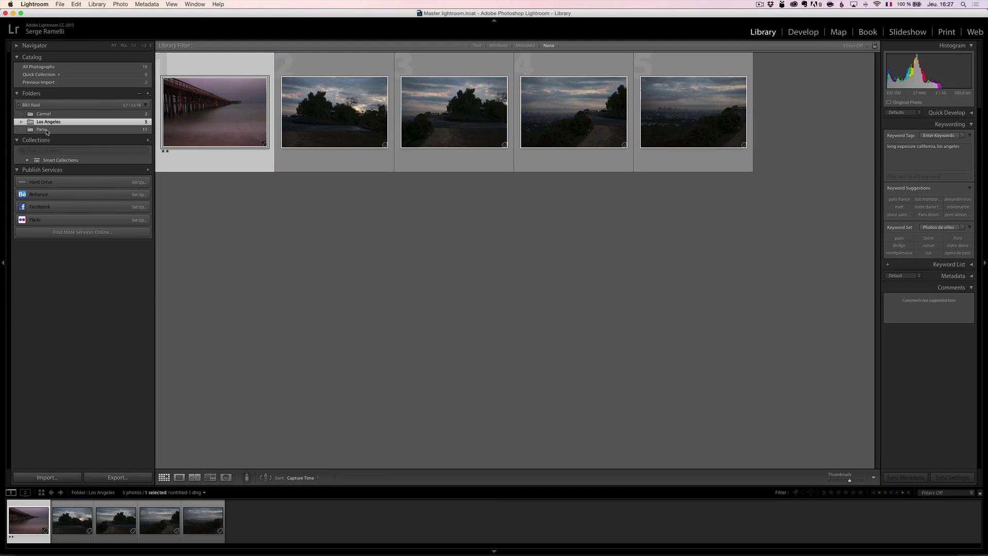
left_click(47, 130)
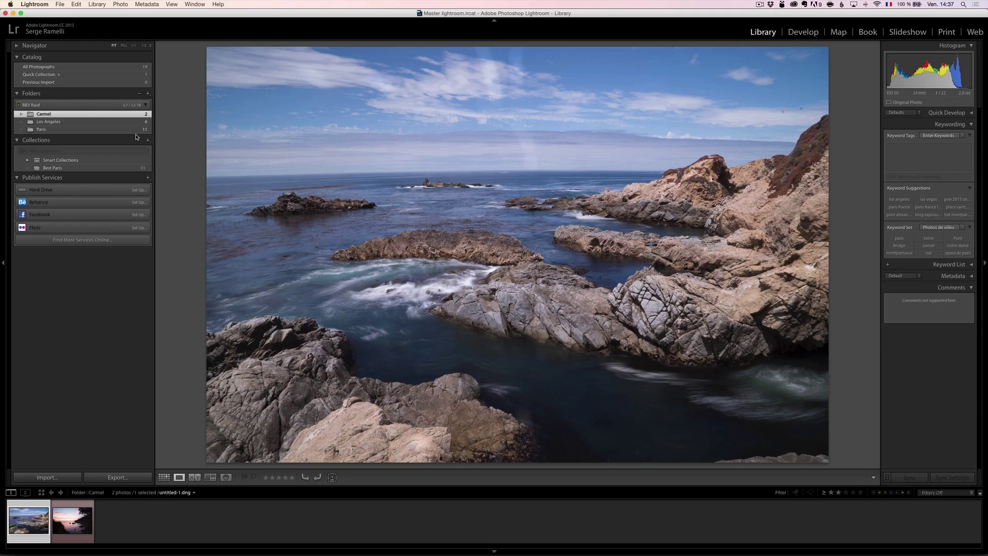
- Start another photo import with the SD Card as the source, including its subfolders
left_click(61, 4)
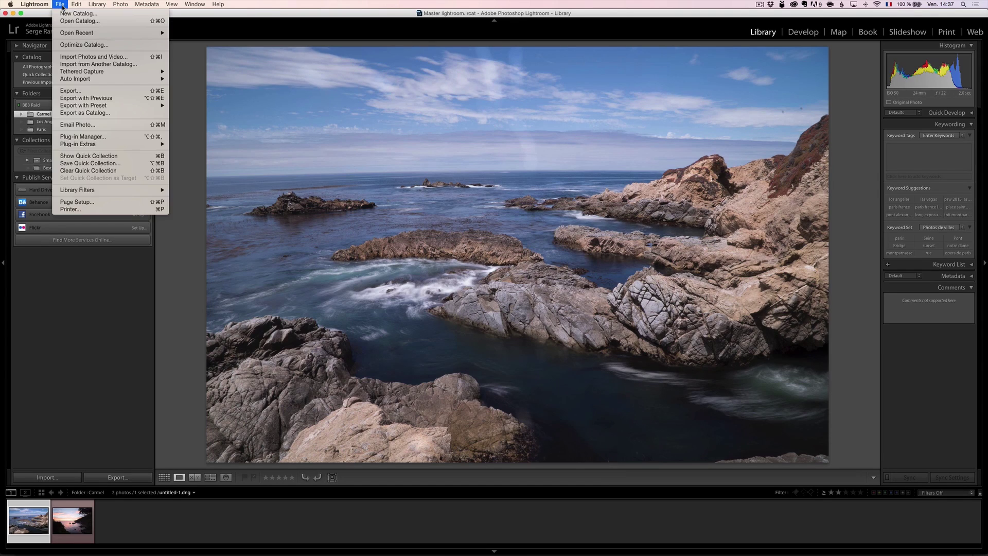
left_click(91, 57)
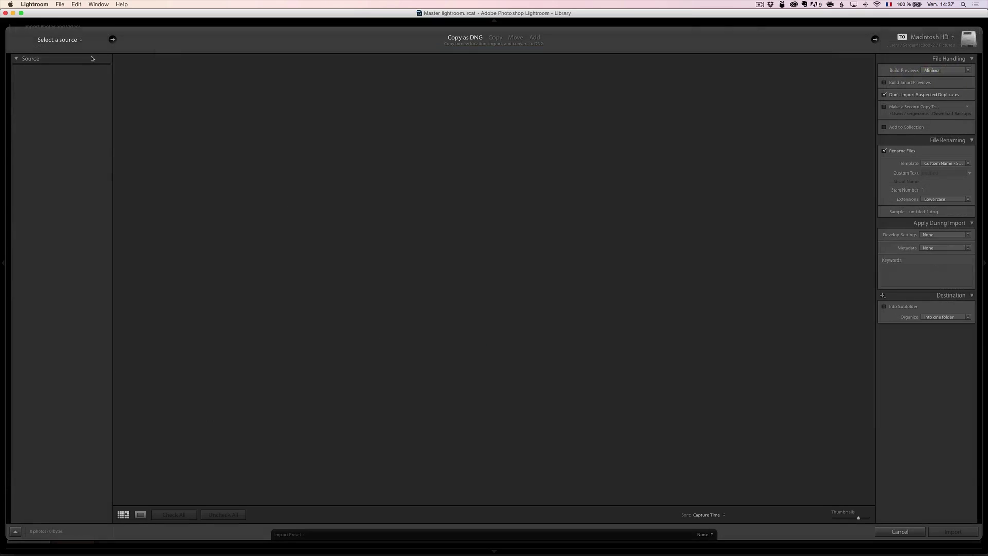
left_click(59, 128)
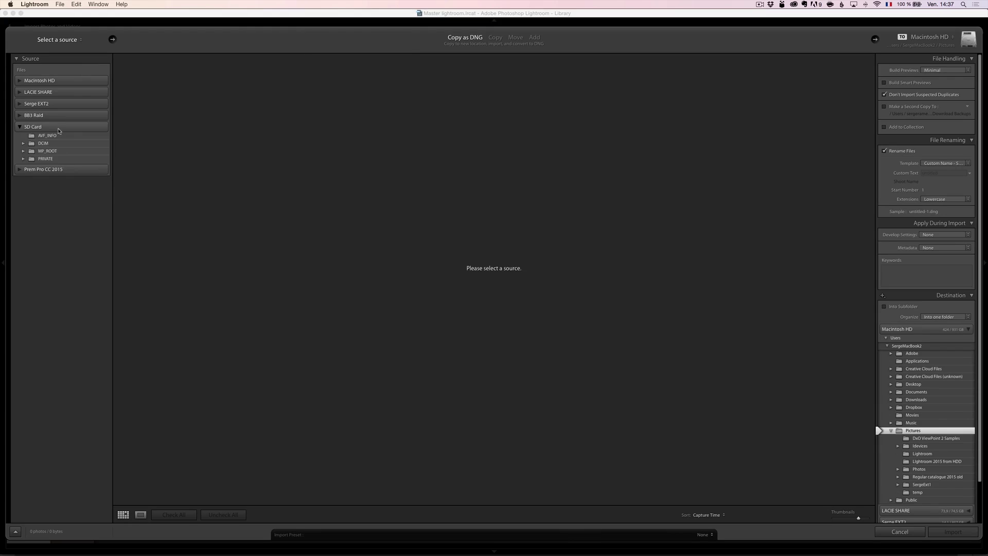
left_click(52, 128)
left_click(492, 289)
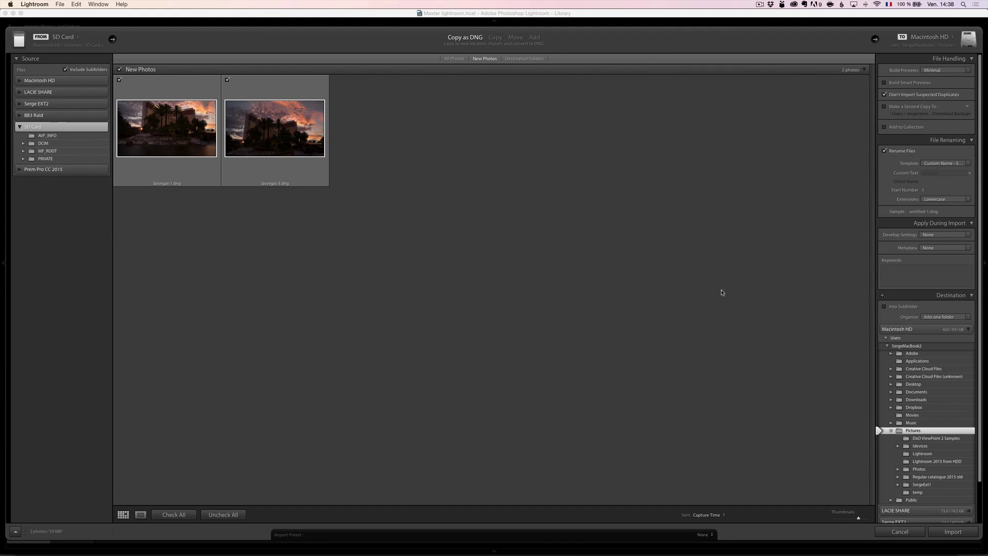
- Create a Las Vegas folder inside Master Lightroom on BB3 Raid as the destination and import the two new photos
scroll(982, 371, "down", 3)
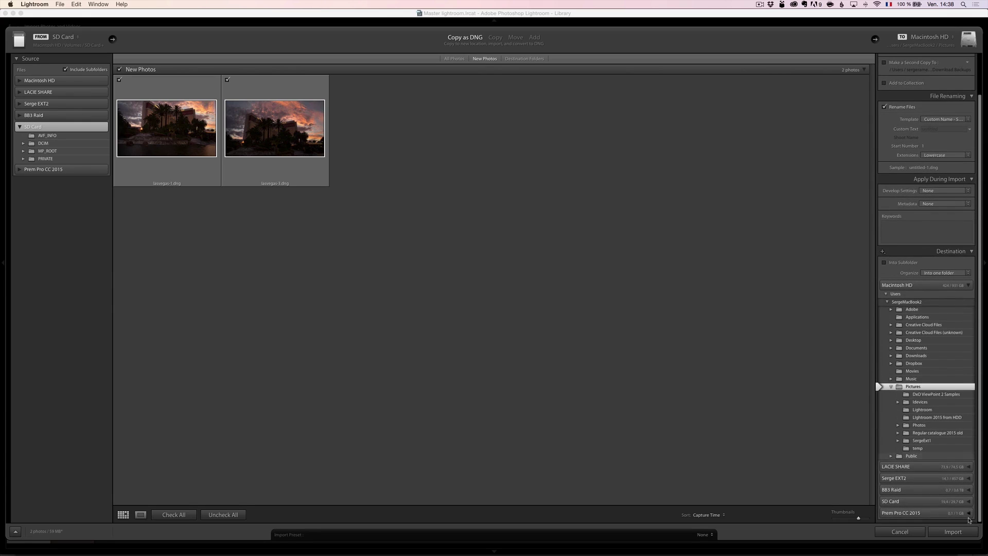
left_click(969, 490)
scroll(936, 466, "down", 5)
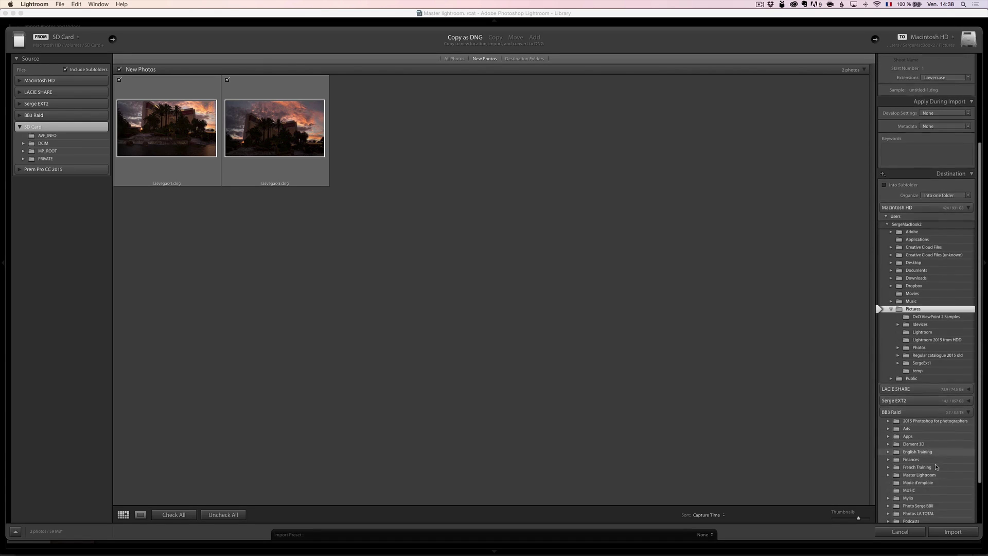
left_click(919, 422)
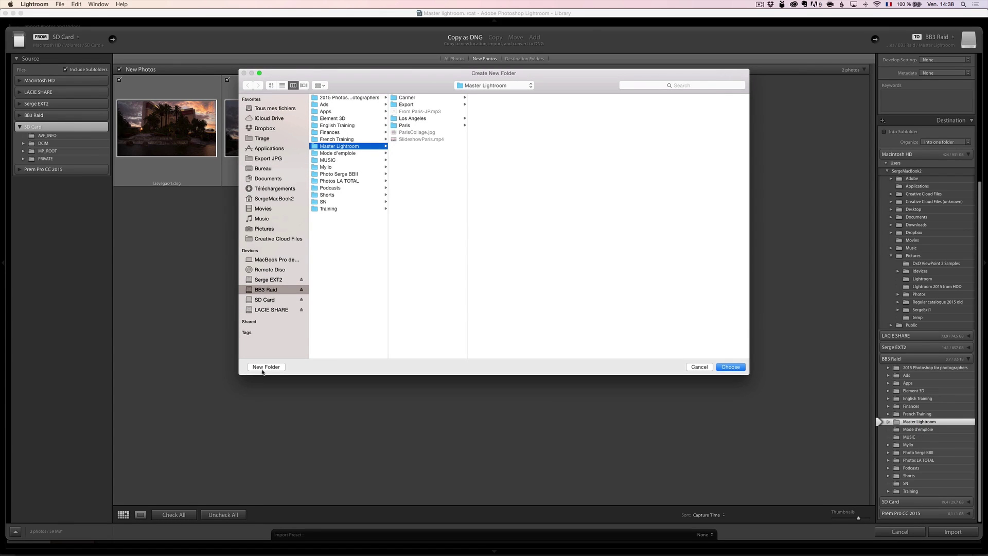
left_click(268, 368)
type("La")
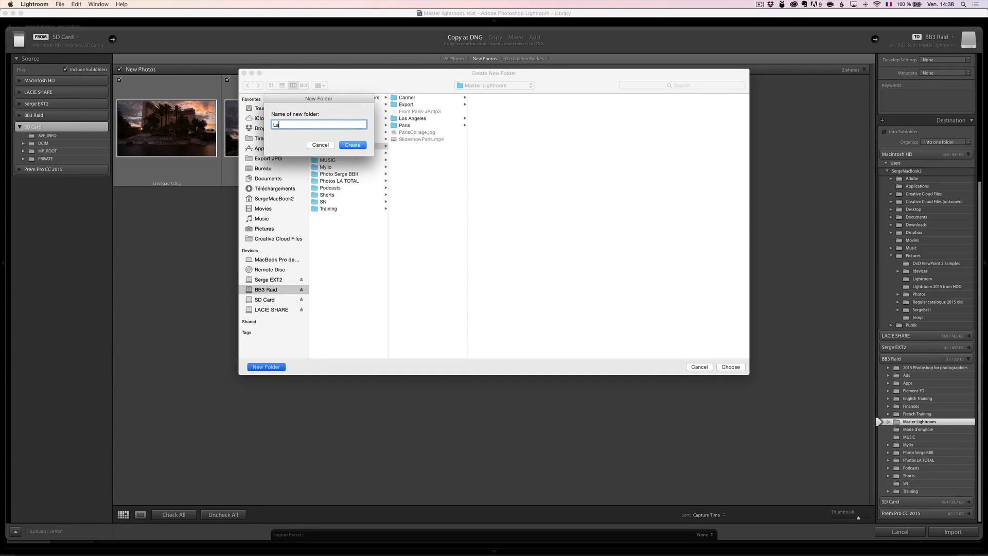
type("s Vegas")
left_click(364, 148)
left_click(730, 367)
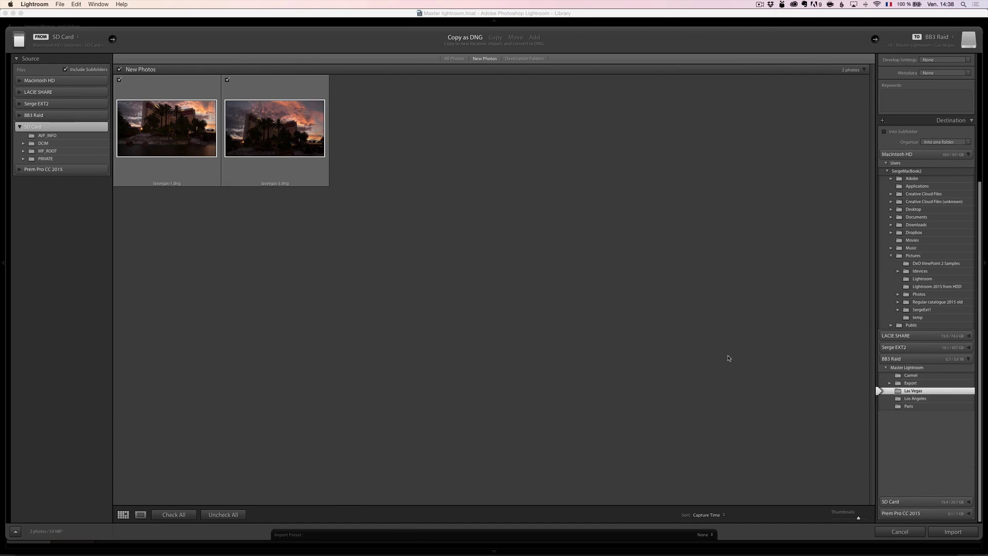
left_click(961, 532)
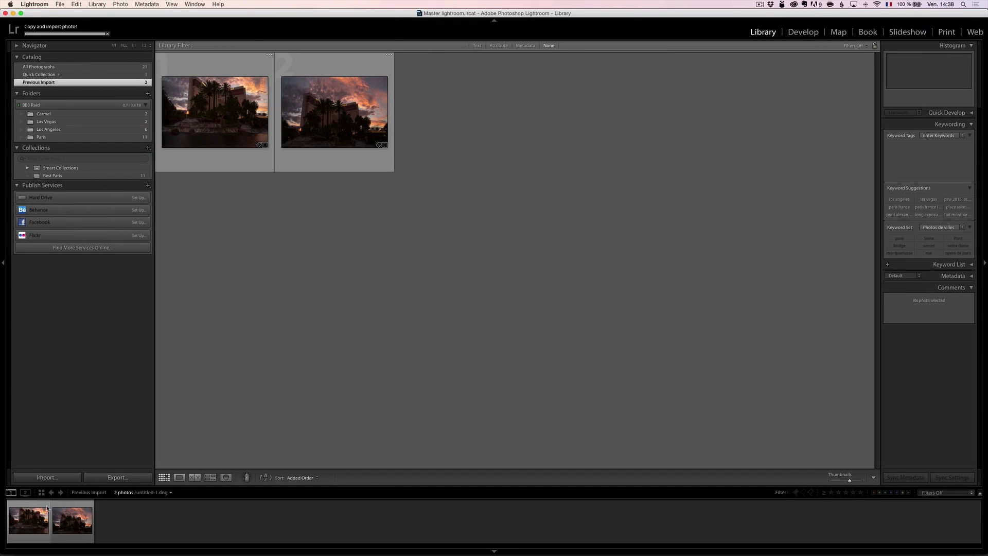
- Select the first imported Las Vegas photo and show all photographs in the catalog
left_click(29, 517)
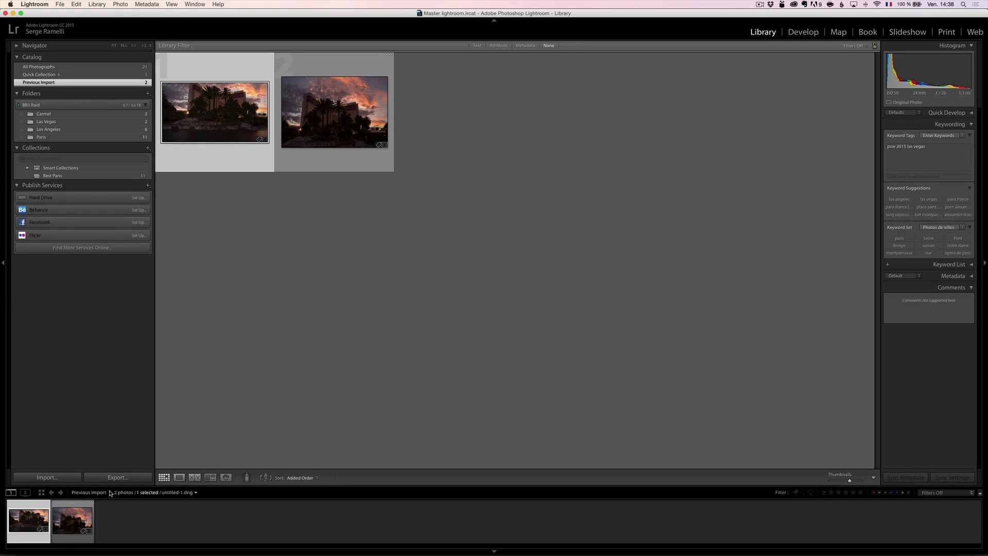
left_click(139, 69)
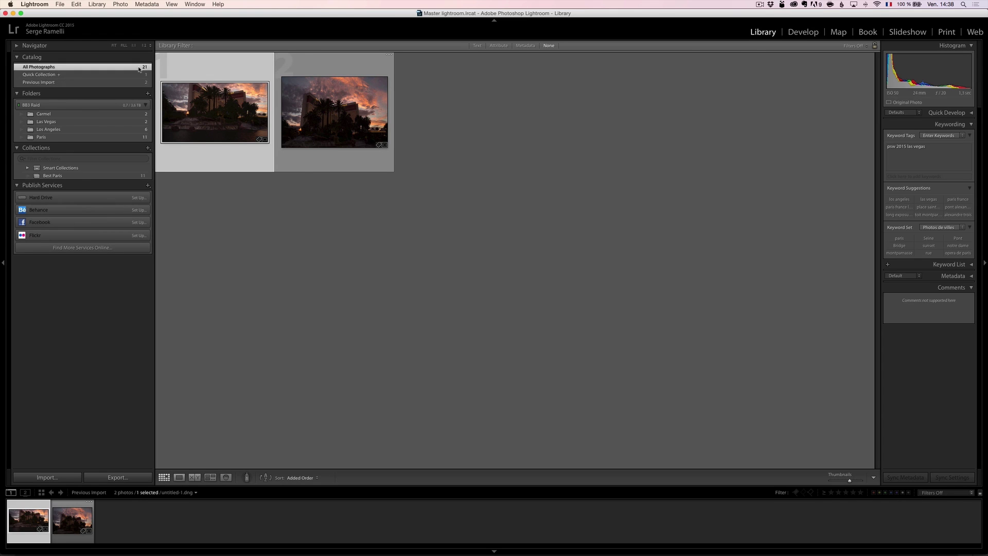
scroll(542, 289, "up", 2)
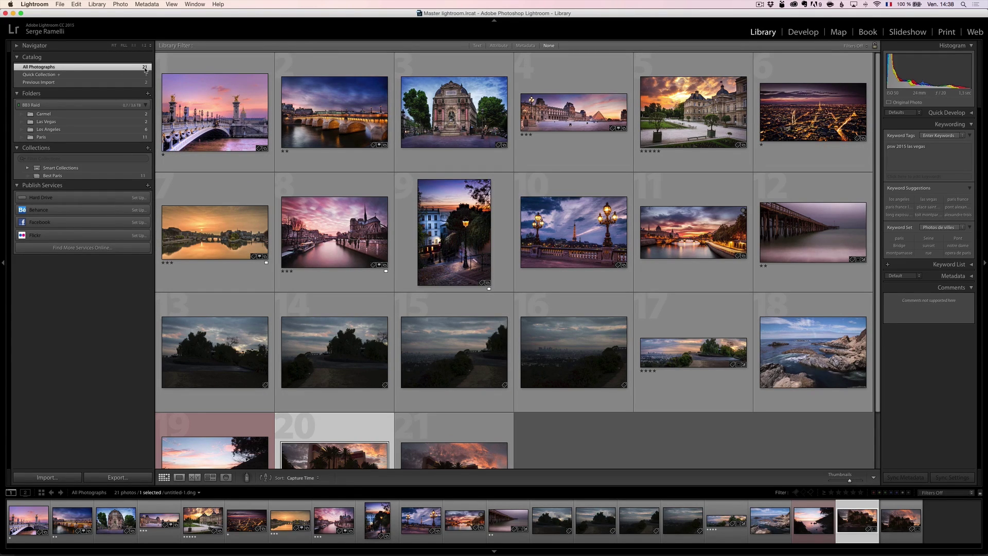
- Find photos in the whole catalog with a text search for "las vegas"
left_click(120, 4)
mouse_move(96, 4)
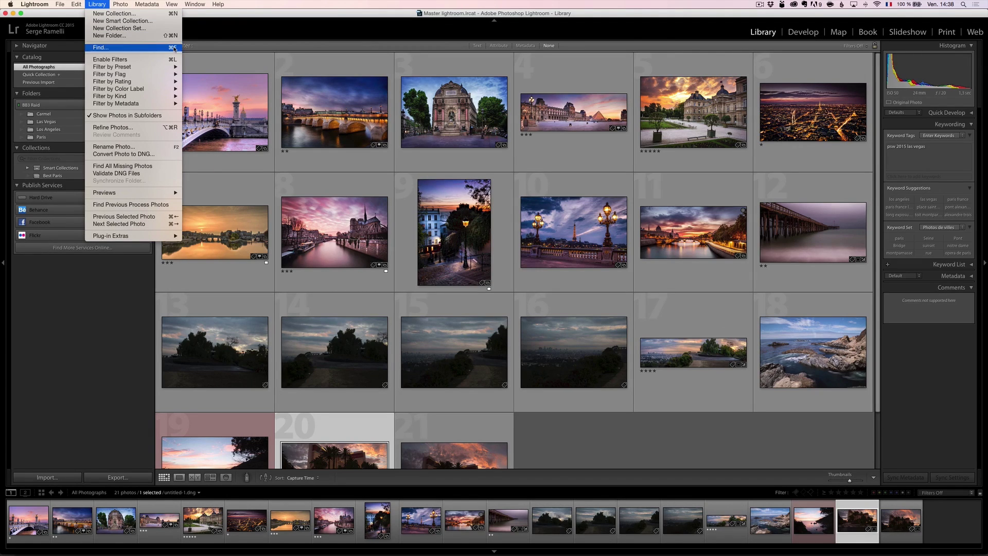
left_click(125, 49)
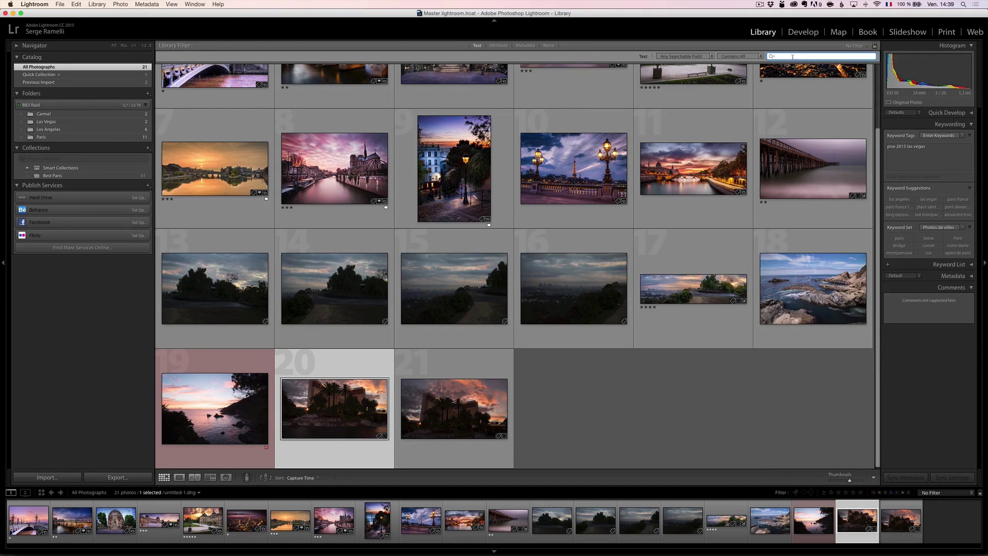
type("las vegas")
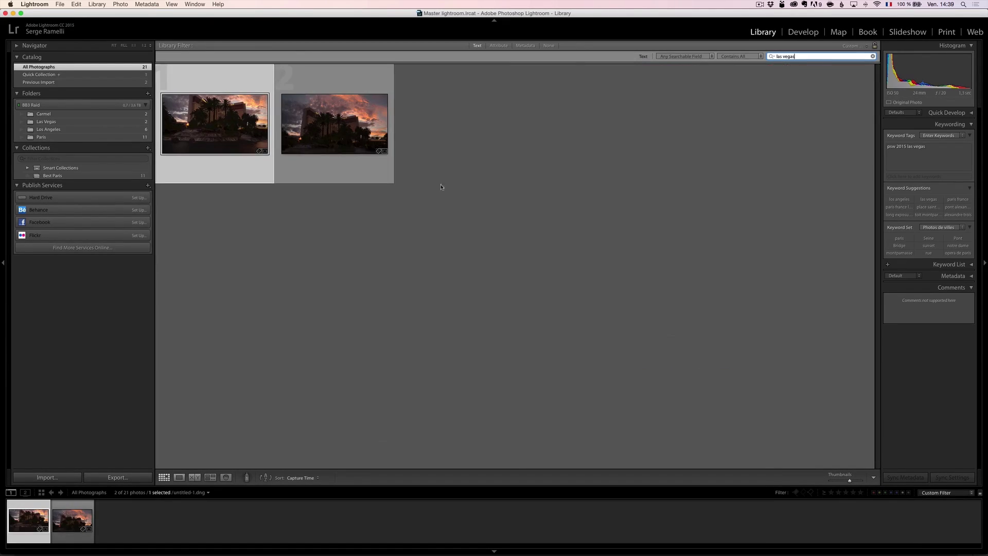
- Repeat the catalog text search with "paris" and with "los ange", and clear the search text
triple_click(856, 56)
key("BackSpace")
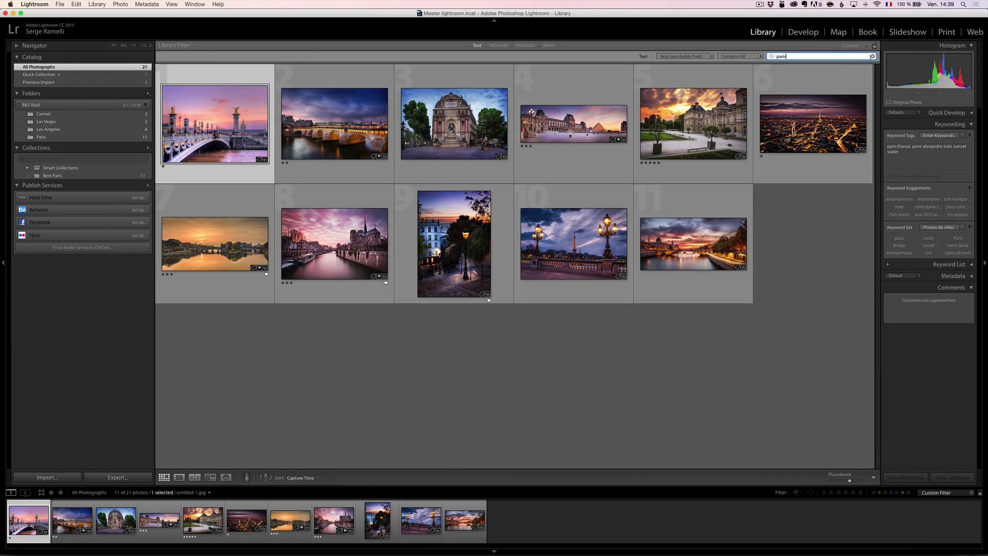
left_click(872, 56)
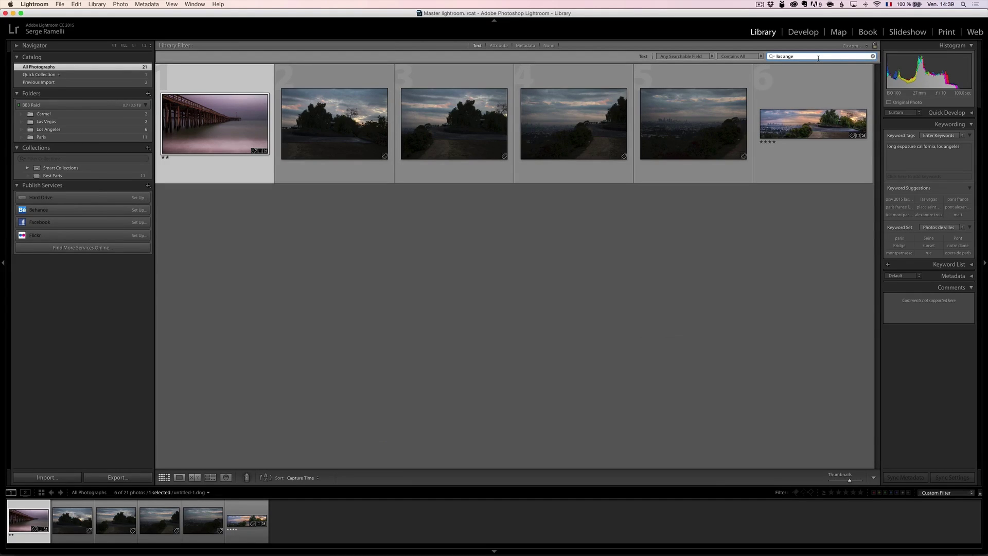
left_click(873, 56)
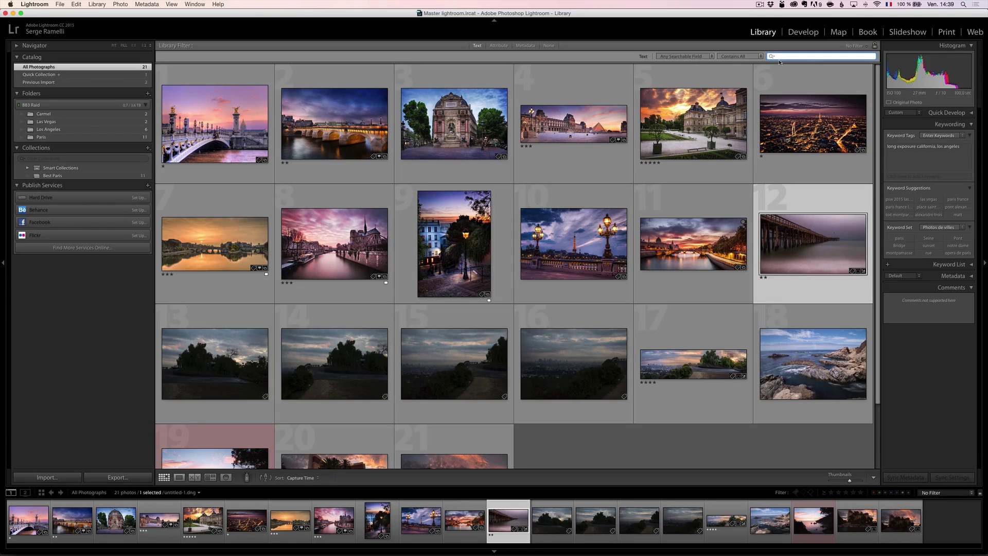
- Filter the catalog by metadata date to view the photos from August 2015, followed by those from March 2012
left_click(533, 47)
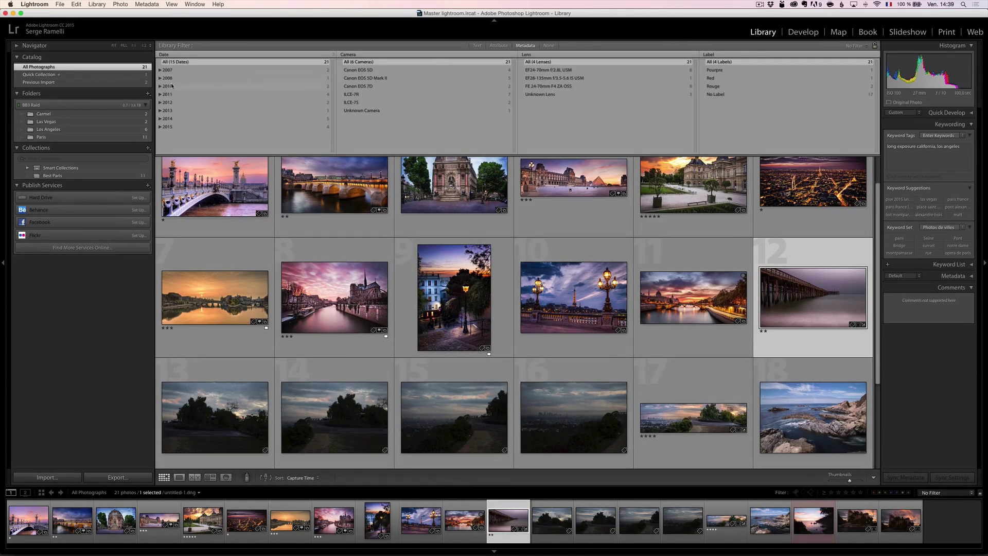
left_click(161, 127)
left_click(178, 135)
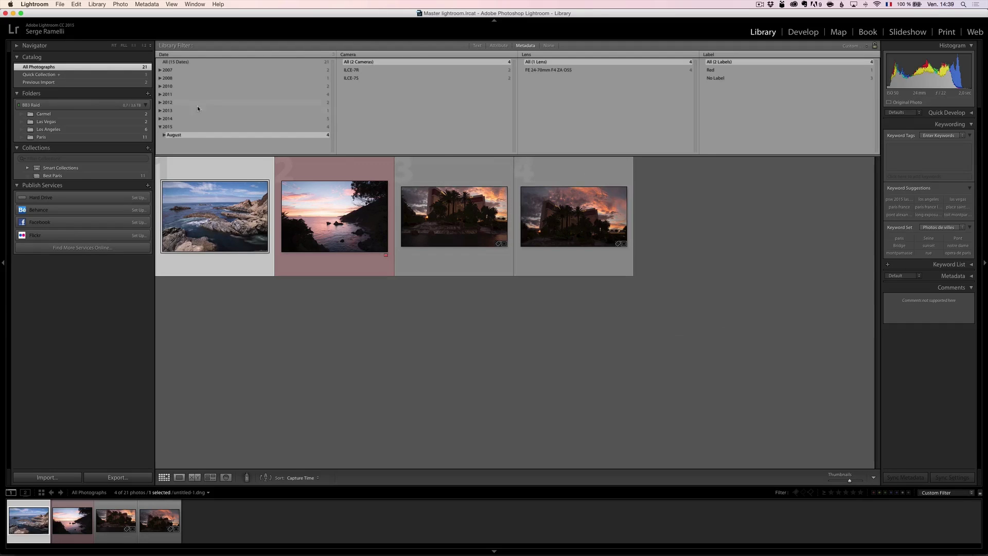
left_click(160, 103)
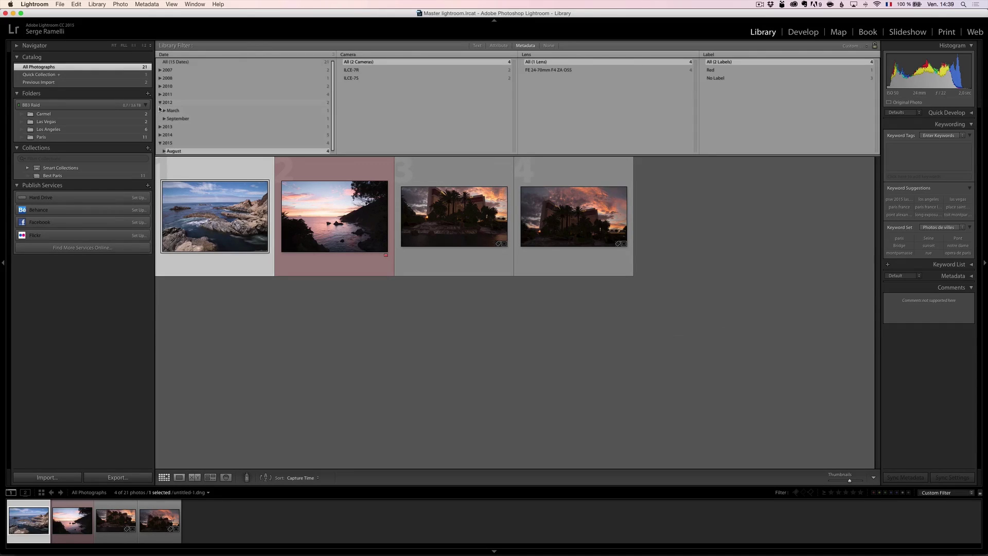
left_click(174, 111)
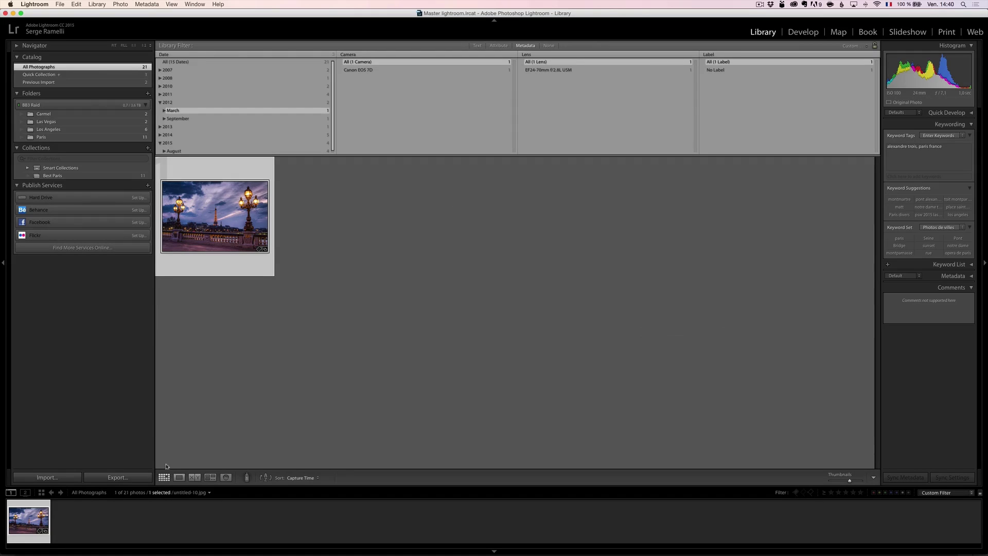
- Open the sunset photo from the Carmel folder in the Develop module
left_click(67, 114)
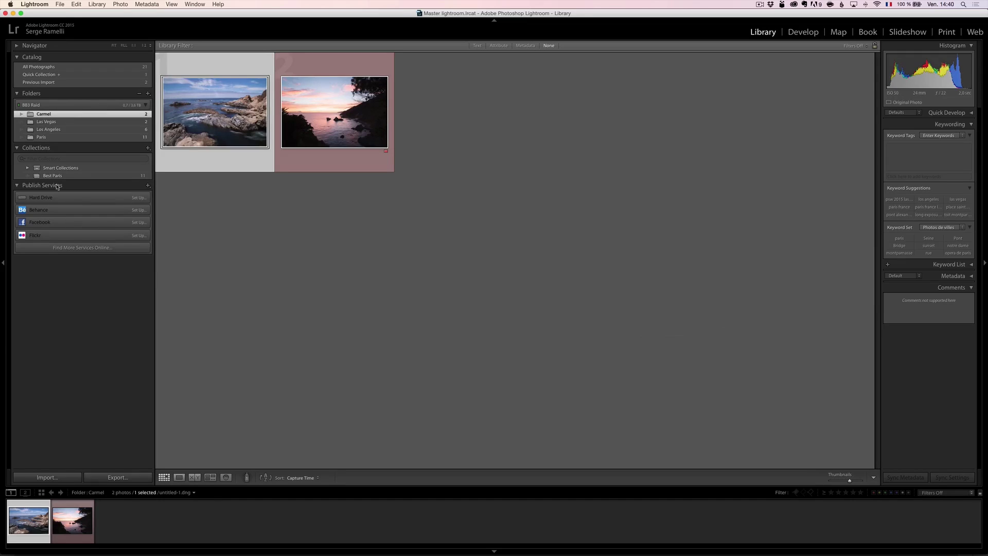
left_click(179, 477)
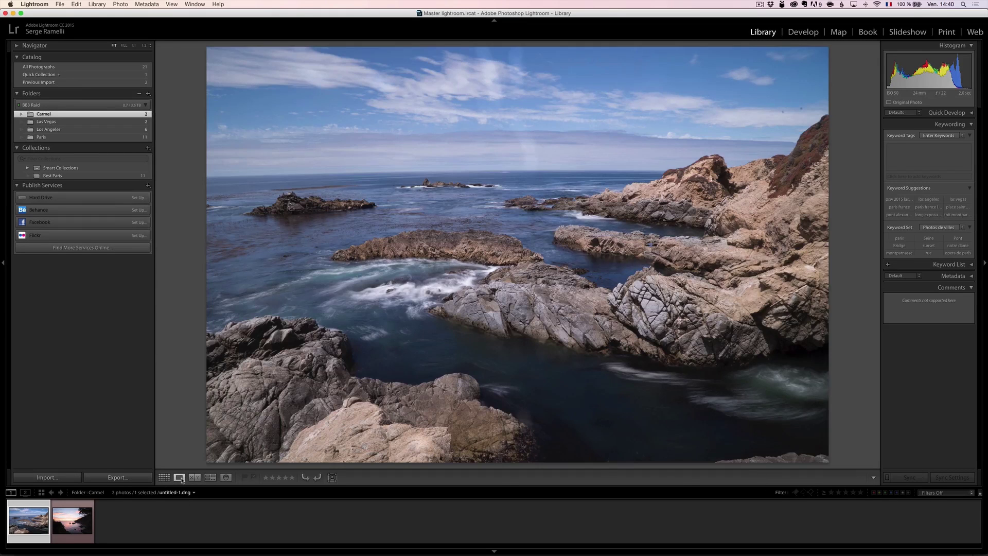
left_click(72, 523)
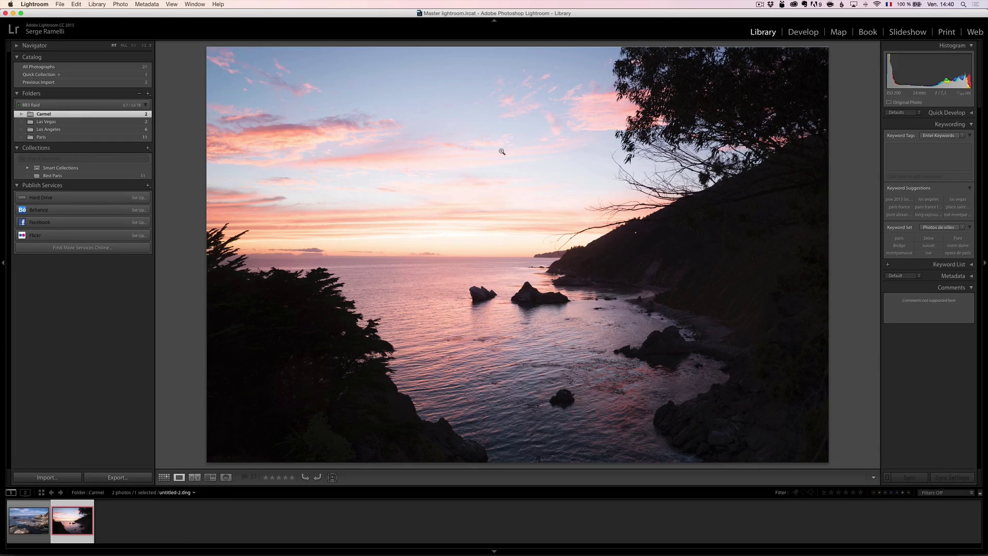
left_click(796, 32)
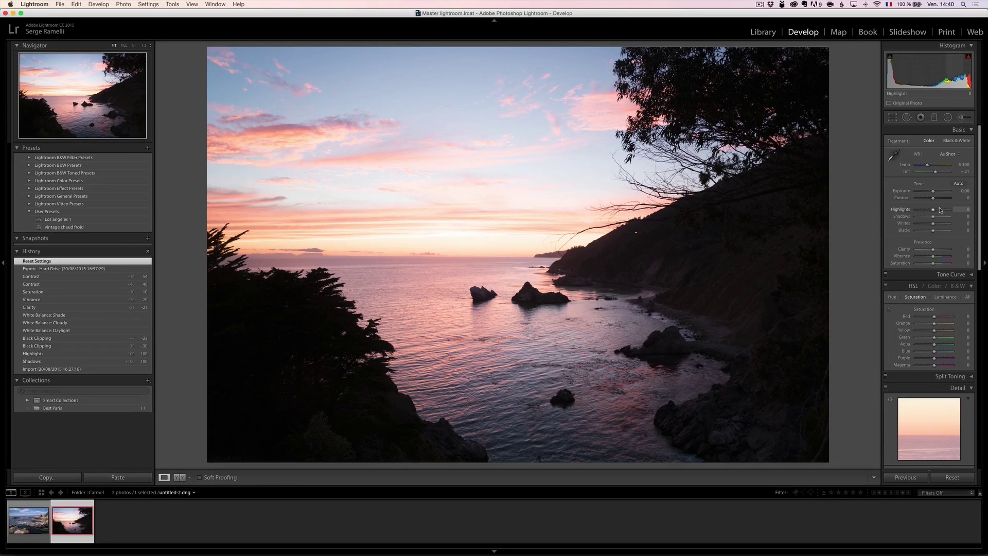
- Set the sunset photo's Shadows to +100 and its Highlights to -100
mouse_move(933, 216)
left_mouse_down()
mouse_move(976, 219)
mouse_move(936, 217)
mouse_move(934, 202)
left_mouse_up()
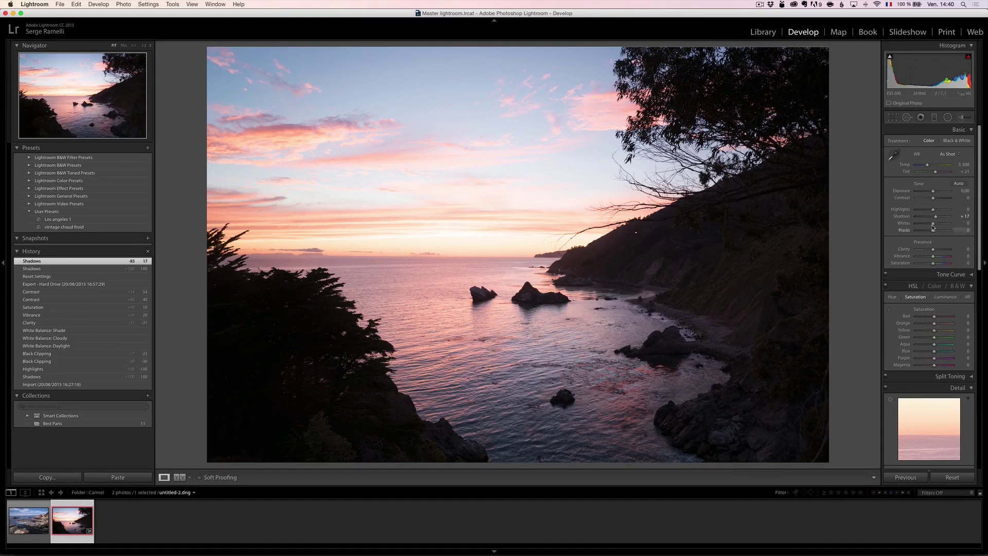
left_click_drag(936, 217, 958, 218)
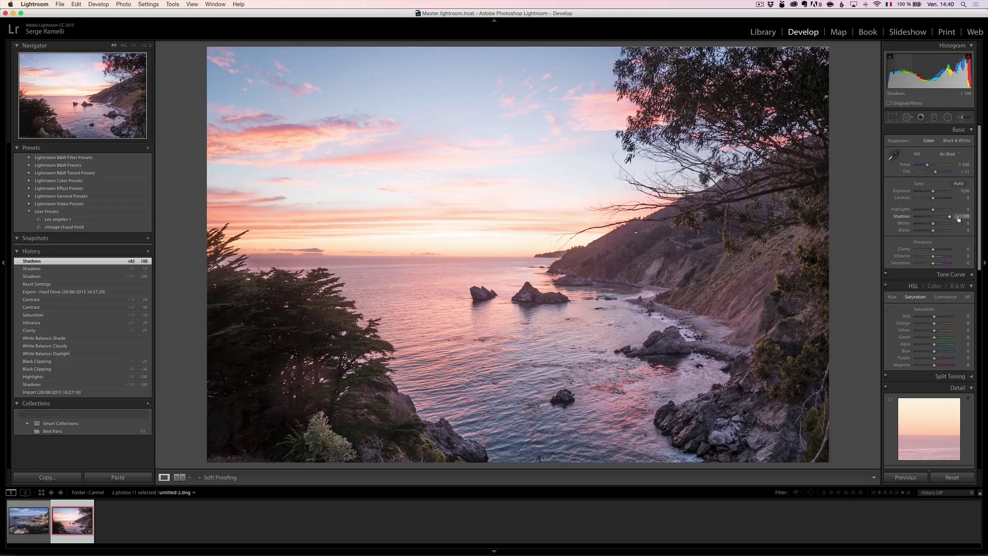
mouse_move(947, 219)
left_mouse_down()
mouse_move(937, 220)
mouse_move(956, 220)
left_mouse_up()
left_click_drag(934, 209, 916, 211)
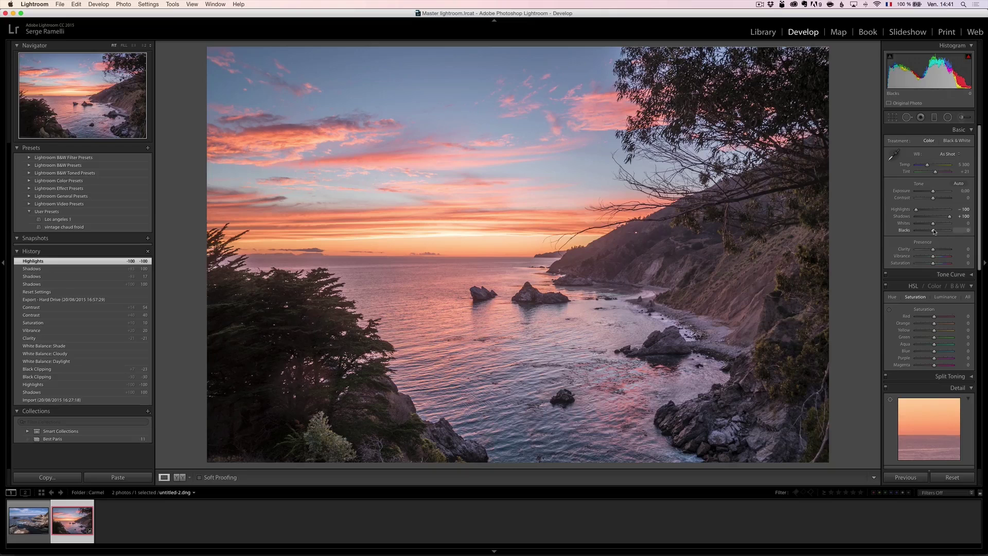
- Set the photo's Blacks to -16, using the clipping preview to judge the darkest areas
key("alt")
left_click_drag(934, 232, 932, 233)
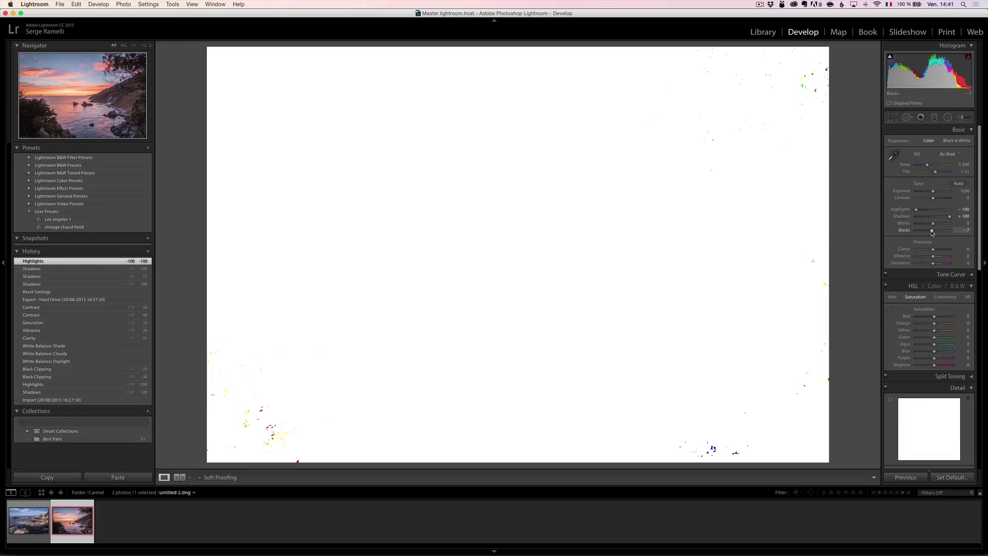
left_click_drag(932, 233, 930, 232)
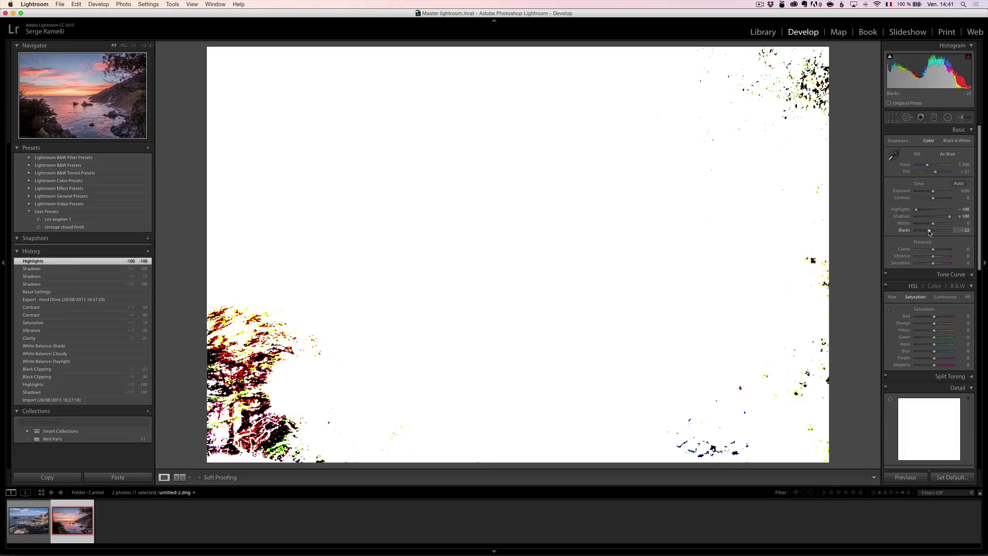
left_click_drag(930, 233, 930, 233)
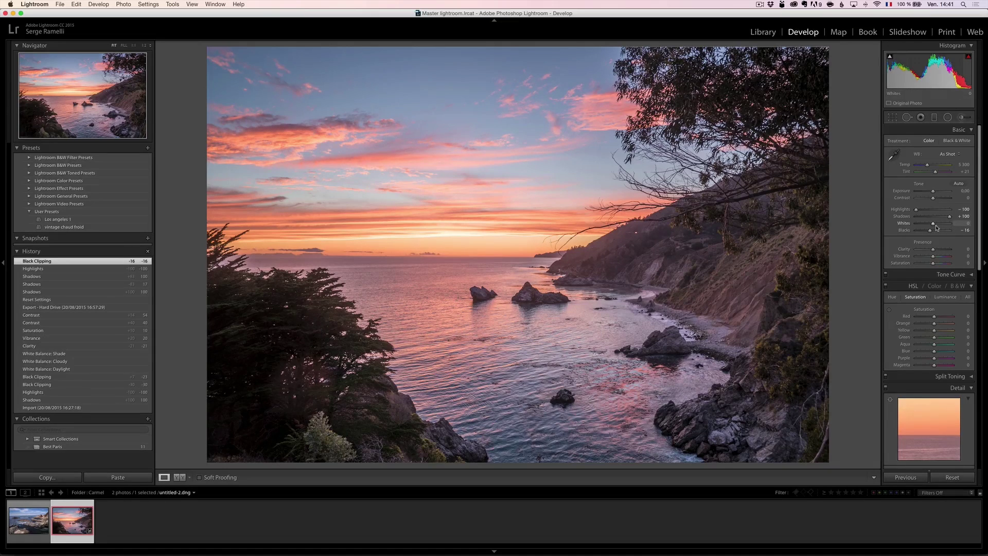
- Set the photo's Whites to -17, using the clipping preview to judge the brightest areas
key("alt")
left_click_drag(935, 226, 945, 225)
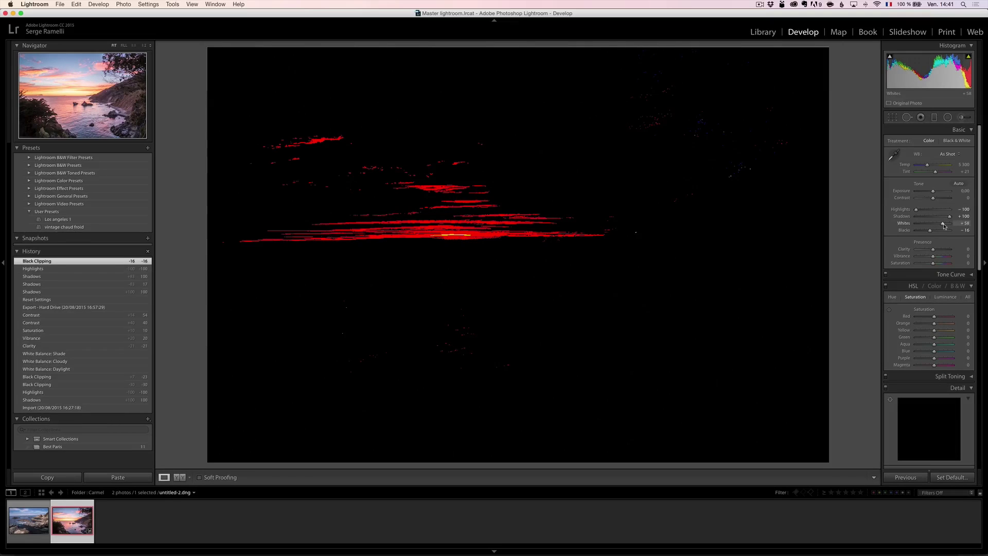
left_click_drag(944, 225, 932, 228)
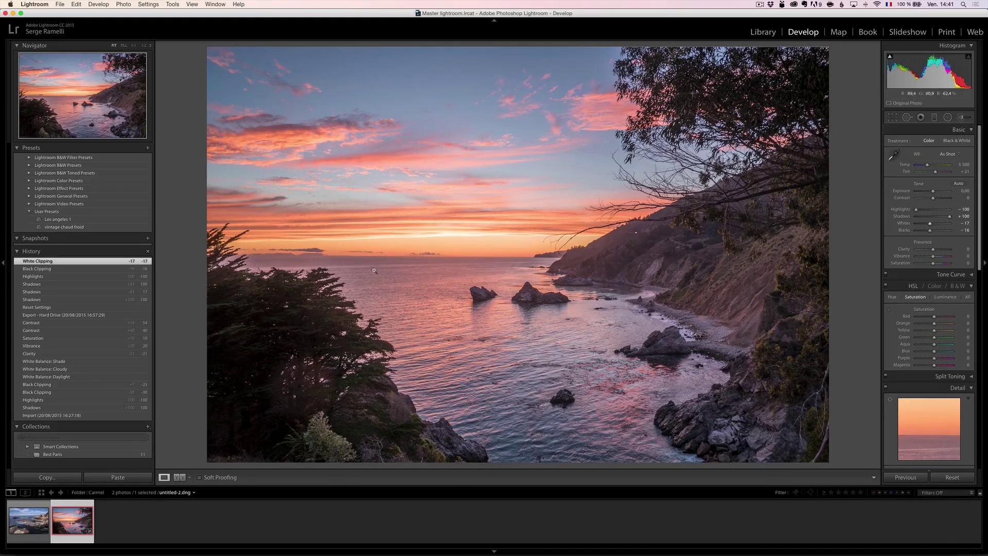
- Recheck the sunset photo's Whites with the clipping preview, return them to -17, and set the Shadows to +79
left_click_drag(932, 227, 938, 227)
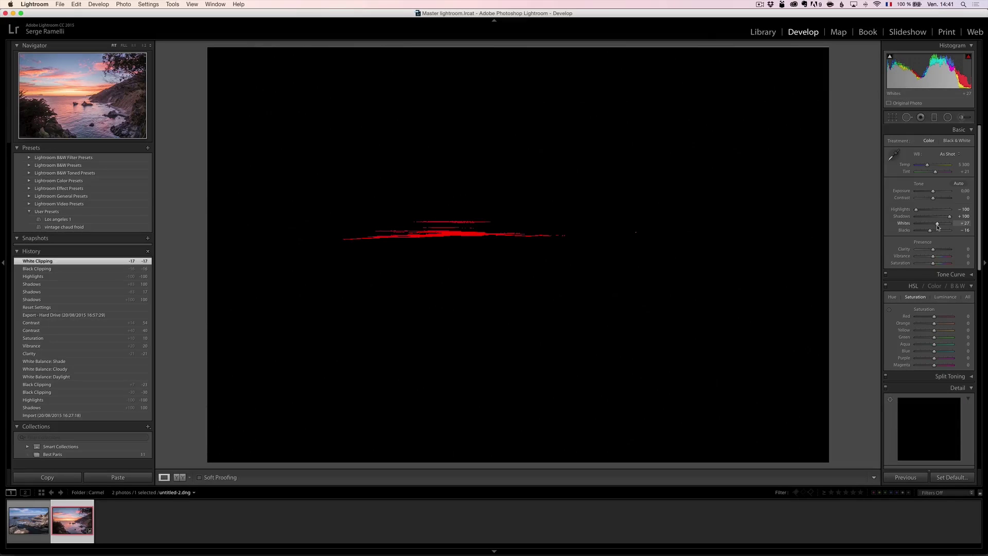
left_click_drag(938, 227, 930, 229)
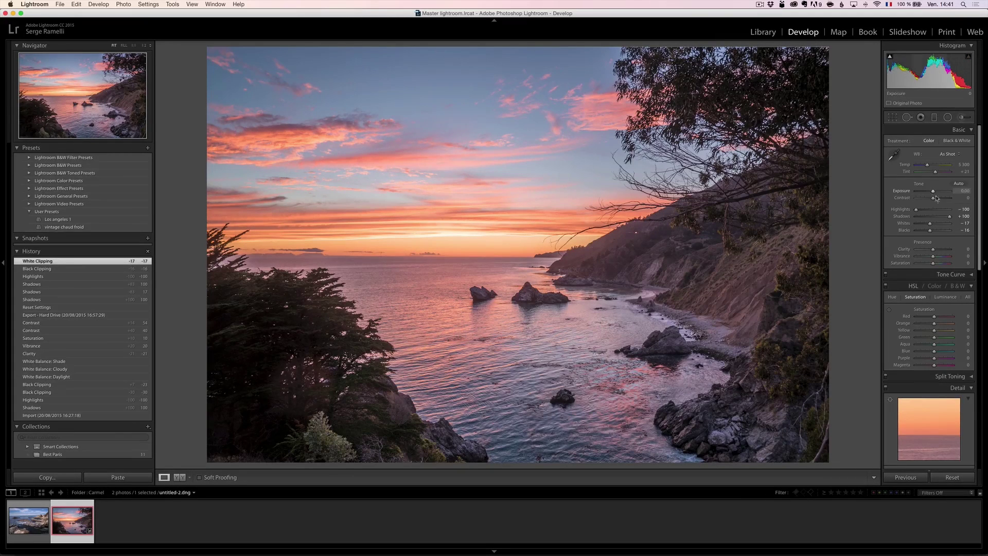
left_click_drag(951, 219, 948, 219)
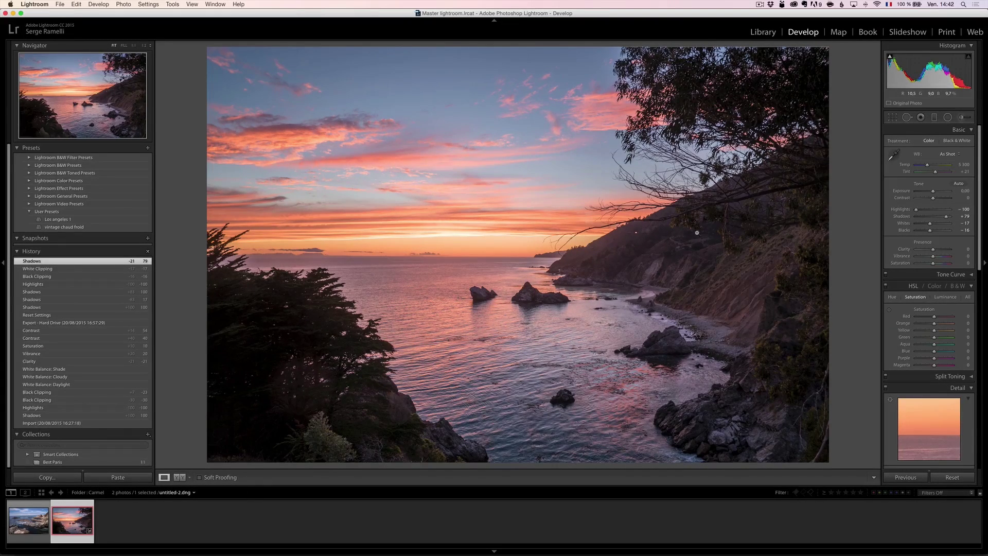
- Try the Daylight white balance, experiment with Temp at 6,134 and extreme green and magenta Tint values, and restore Daylight
left_click(959, 155)
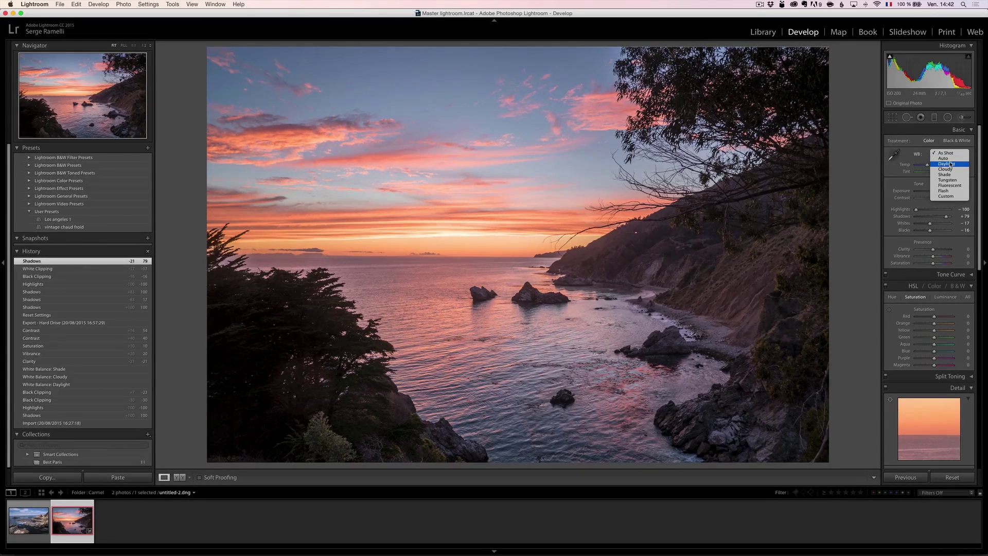
left_click(951, 165)
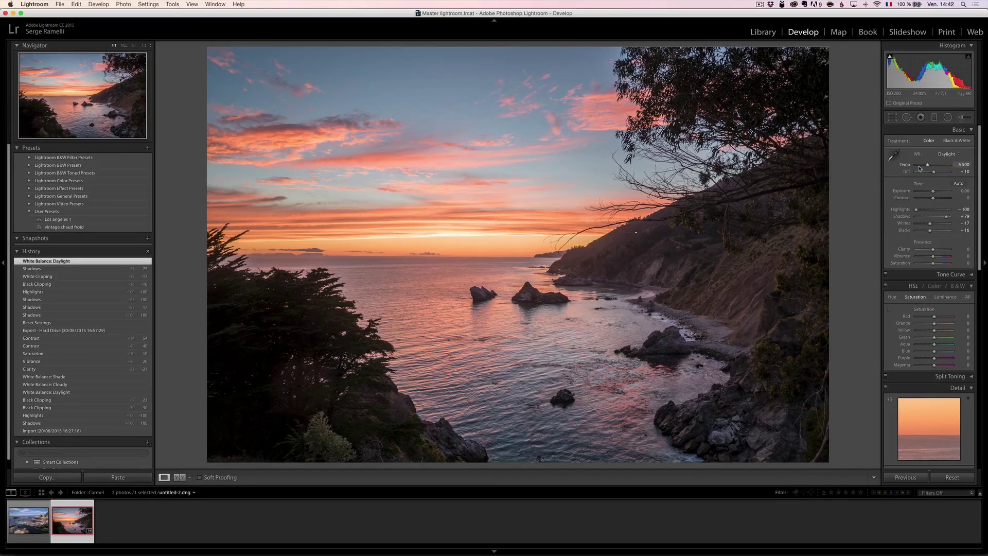
left_click_drag(928, 165, 921, 174)
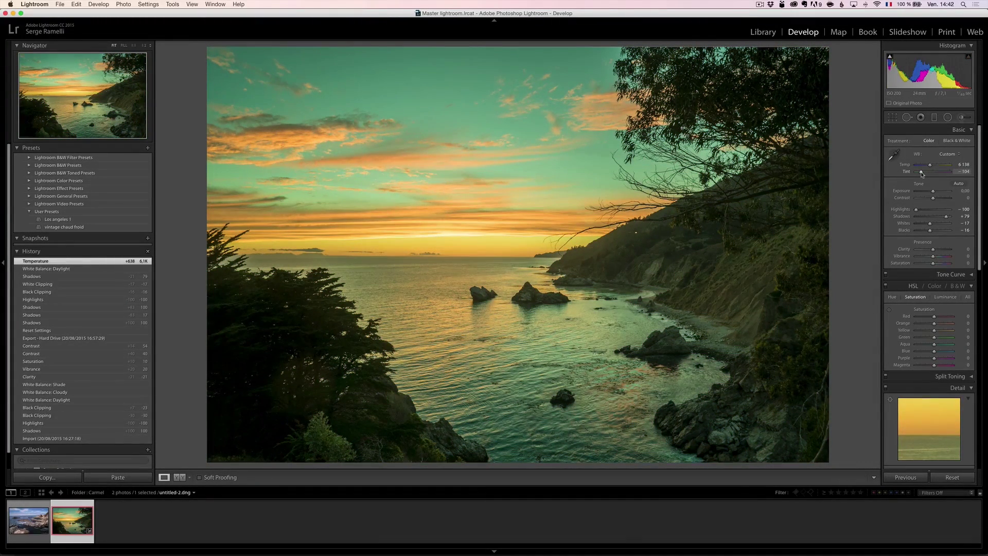
left_click_drag(922, 174, 950, 173)
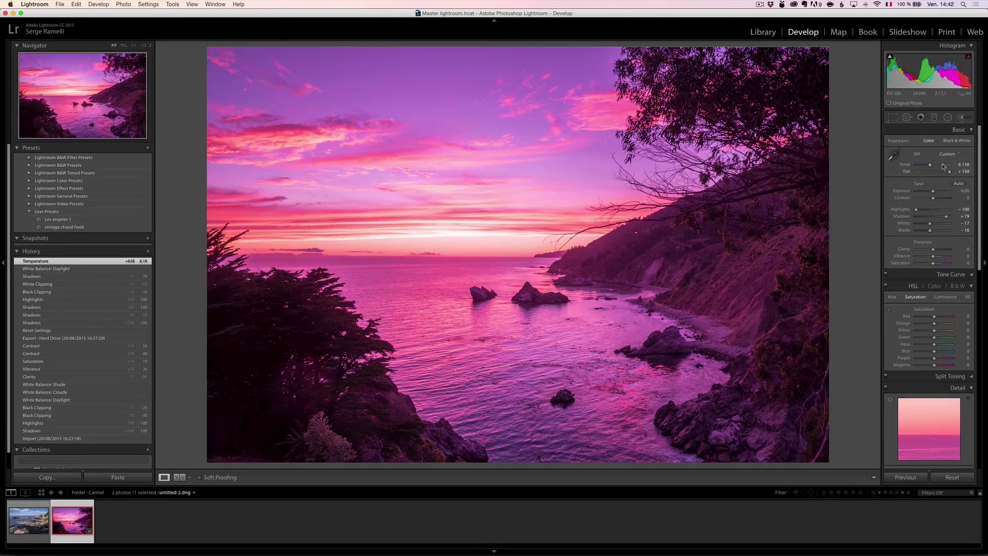
left_click(947, 154)
left_click(951, 124)
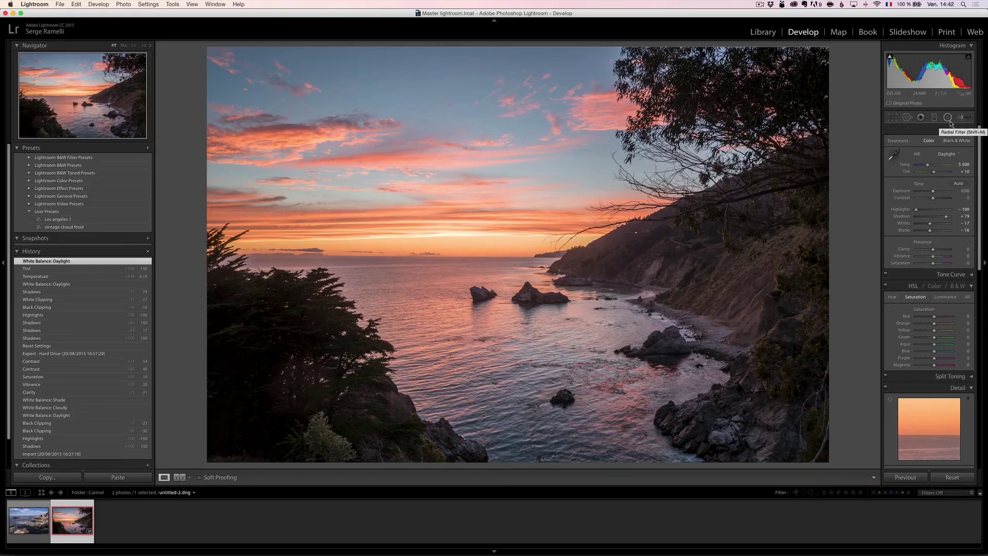
- Try the Cloudy white balance, choose Shade instead, and set the sunset photo's Tint to +27
left_click(949, 155)
left_click(947, 160)
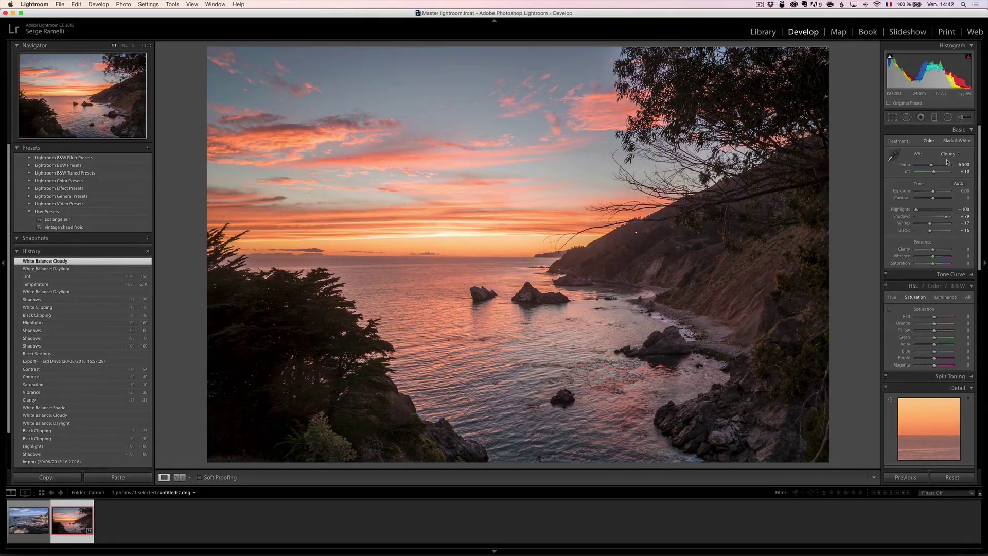
left_click(949, 155)
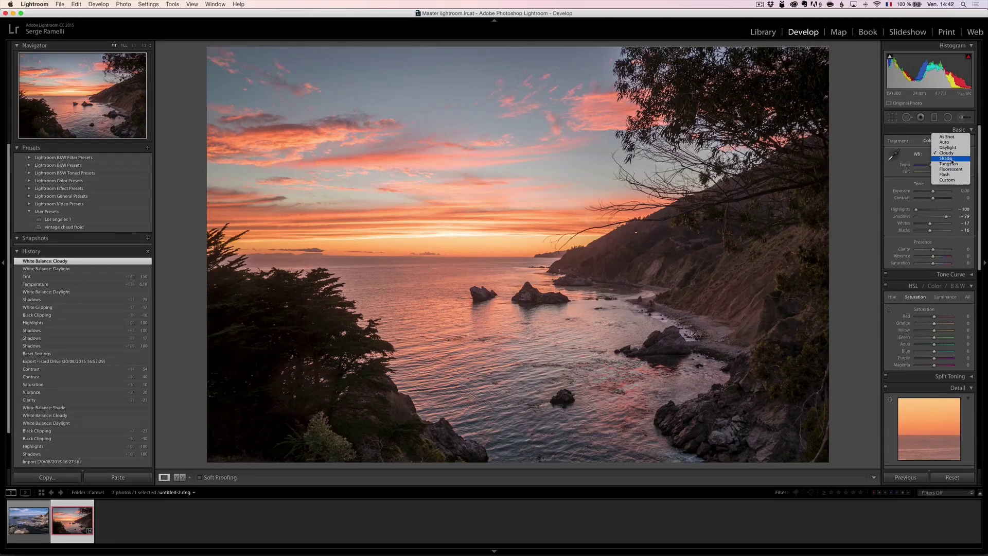
left_click(952, 161)
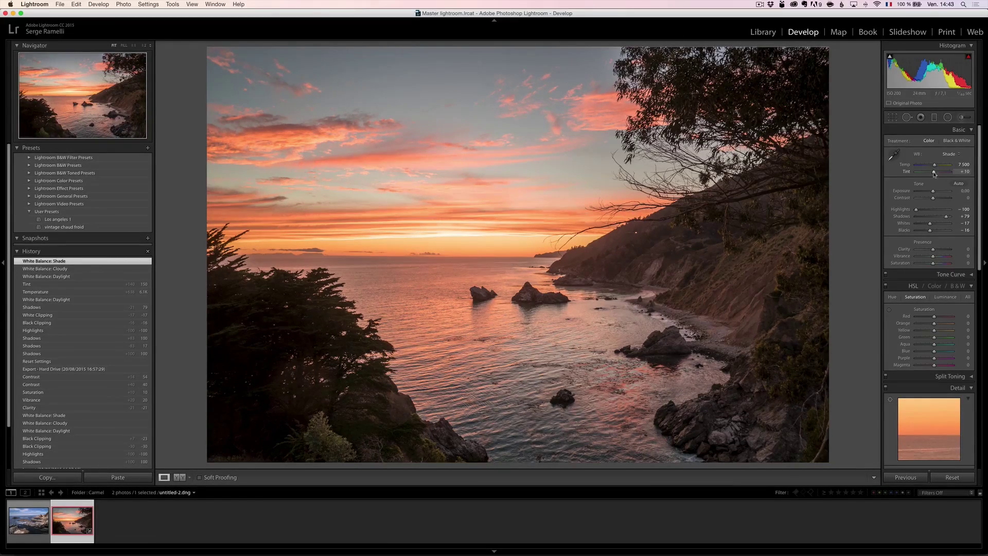
left_click_drag(934, 172, 936, 173)
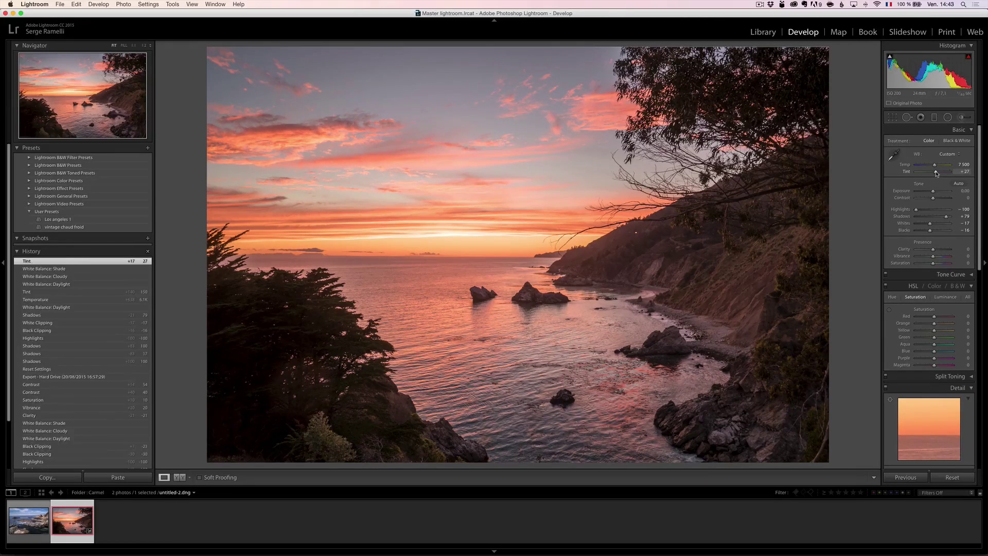
- Set the sunset photo's Vibrance to +38 and Contrast to +33, resetting Exposure to 0.00 after a trial darkening
left_click_drag(933, 256, 936, 257)
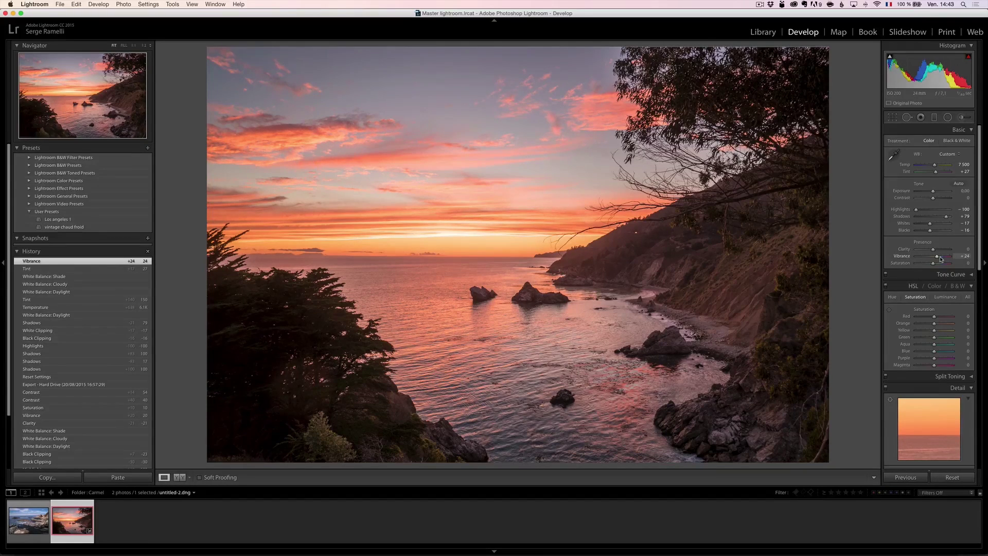
left_click_drag(939, 257, 940, 258)
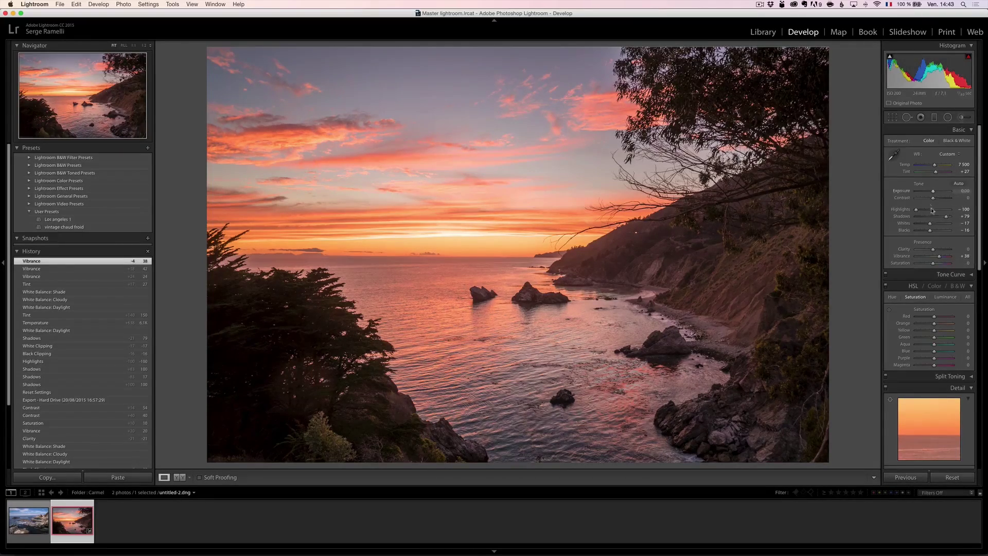
left_click_drag(935, 195, 935, 195)
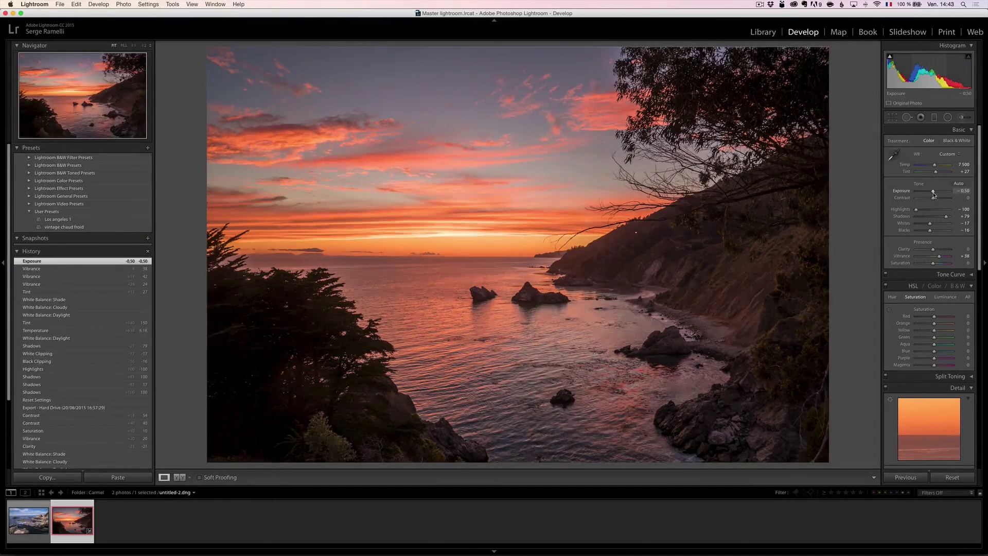
double_click(934, 195)
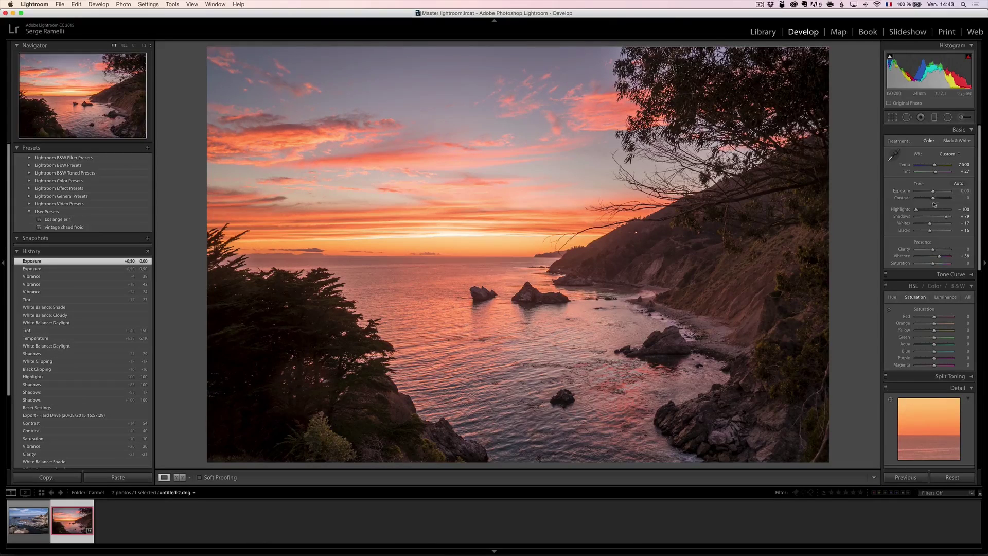
left_click_drag(933, 198, 938, 199)
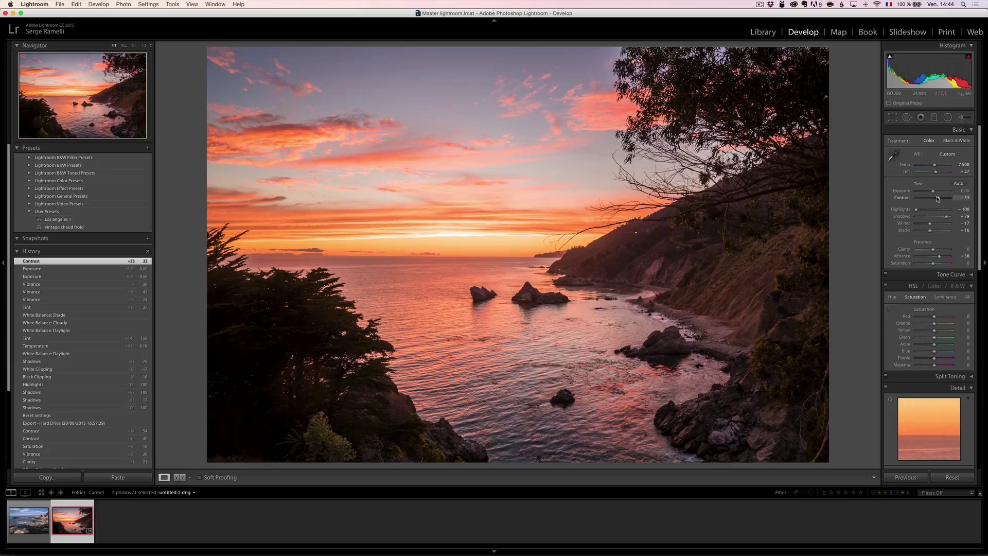
- Compare the sunset photo's original and edited versions by switching the Before view on and off
key("alt")
key("backslash")
key("backslash")
key("backslash")
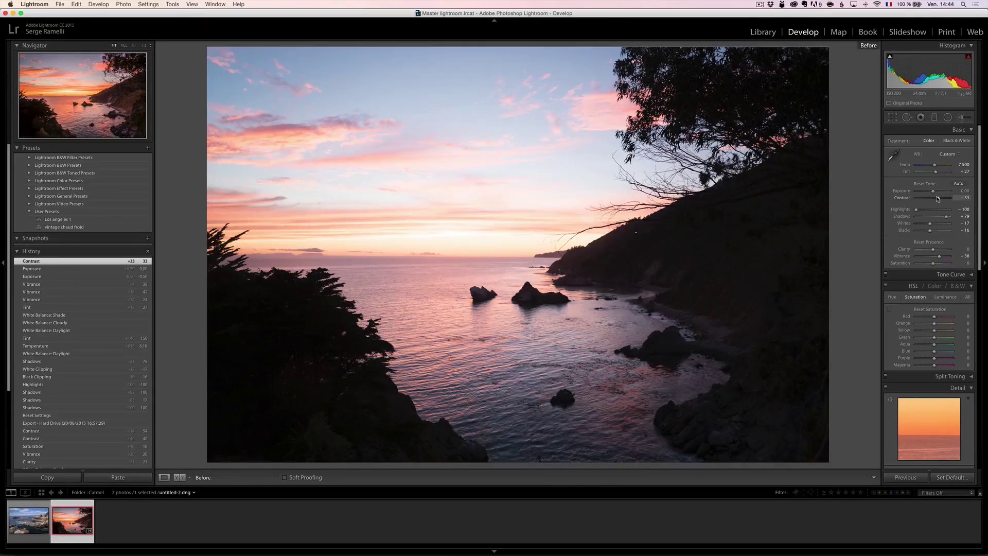
key("backslash")
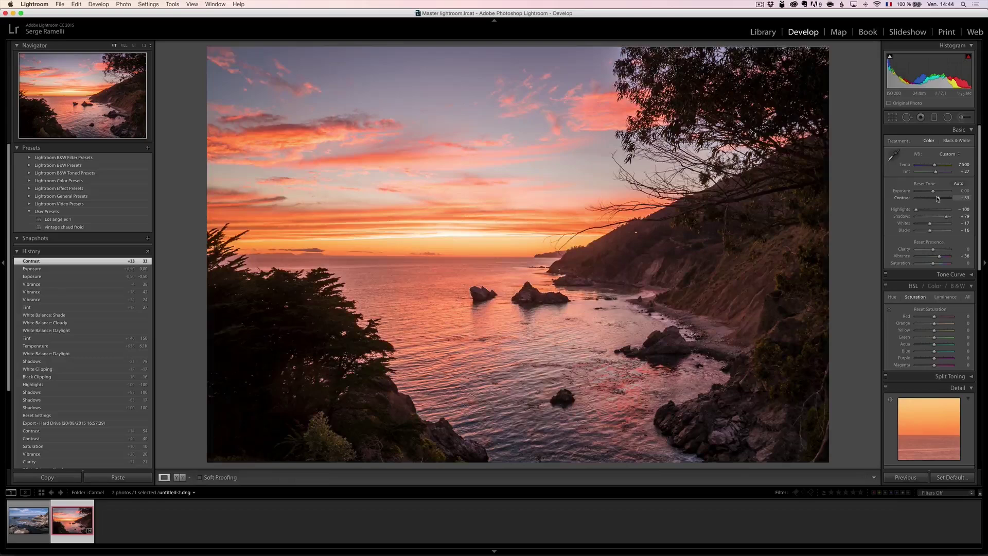
key("backslash")
key("backslash")
scroll(965, 377, "down", 10)
scroll(964, 377, "up", 10)
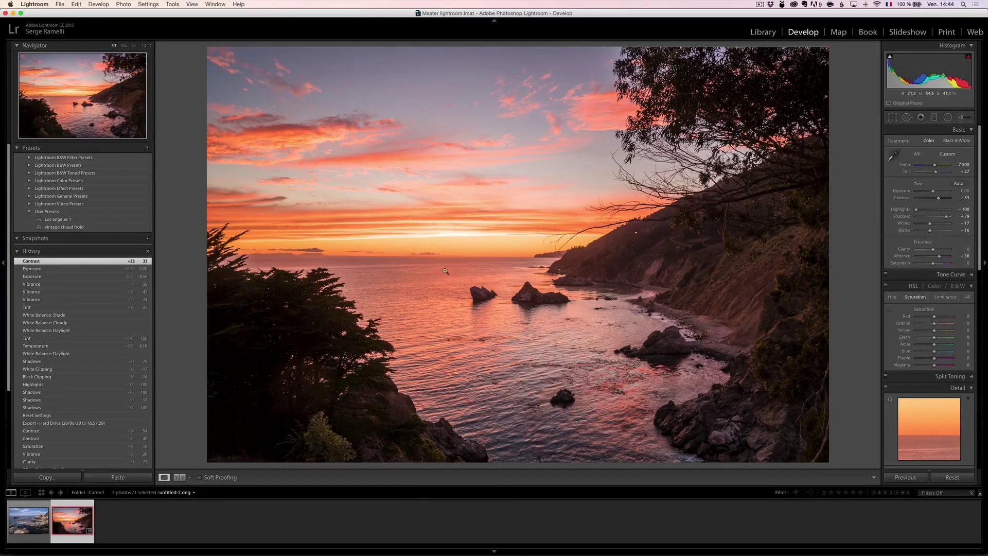
- Rate the sunset photo two stars
right_click(72, 511)
mouse_move(91, 384)
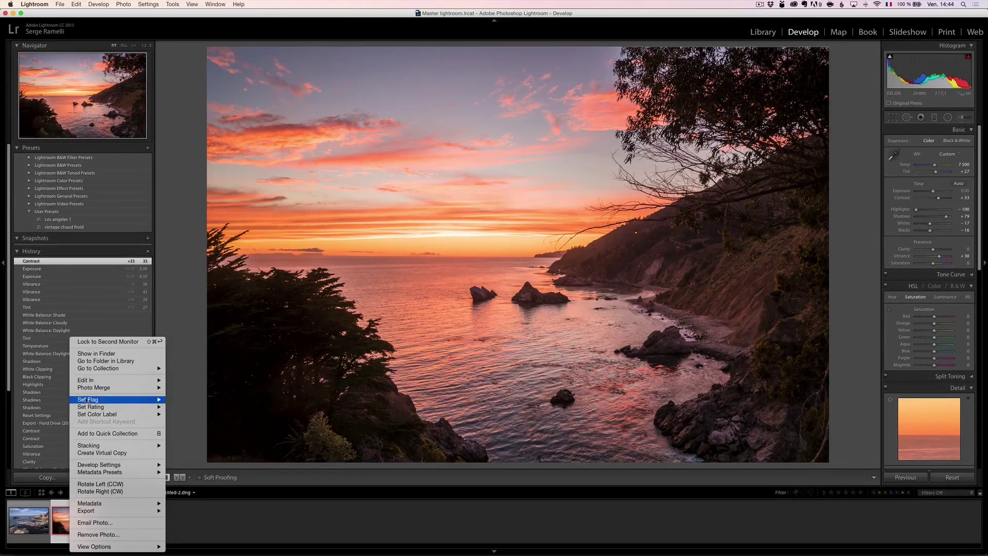
mouse_move(90, 406)
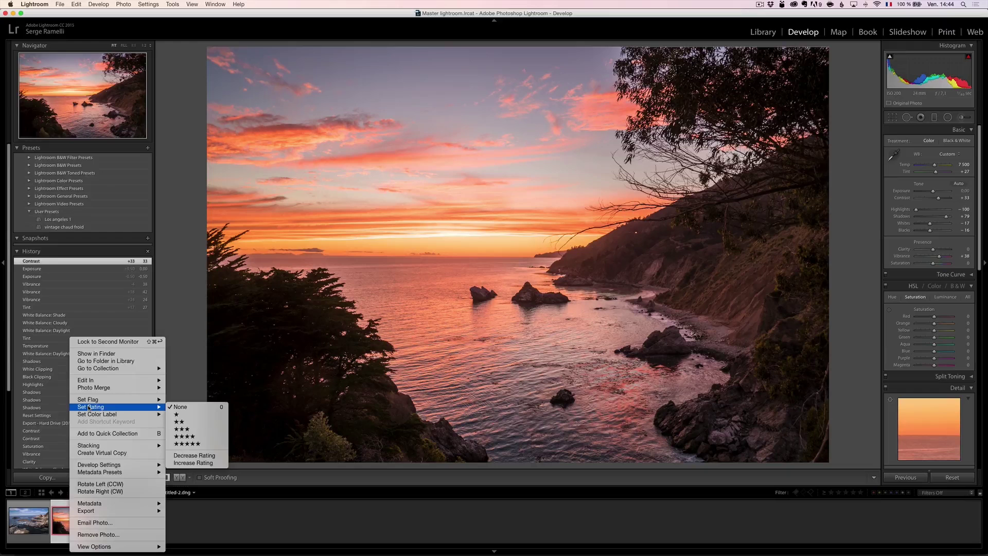
left_click(181, 421)
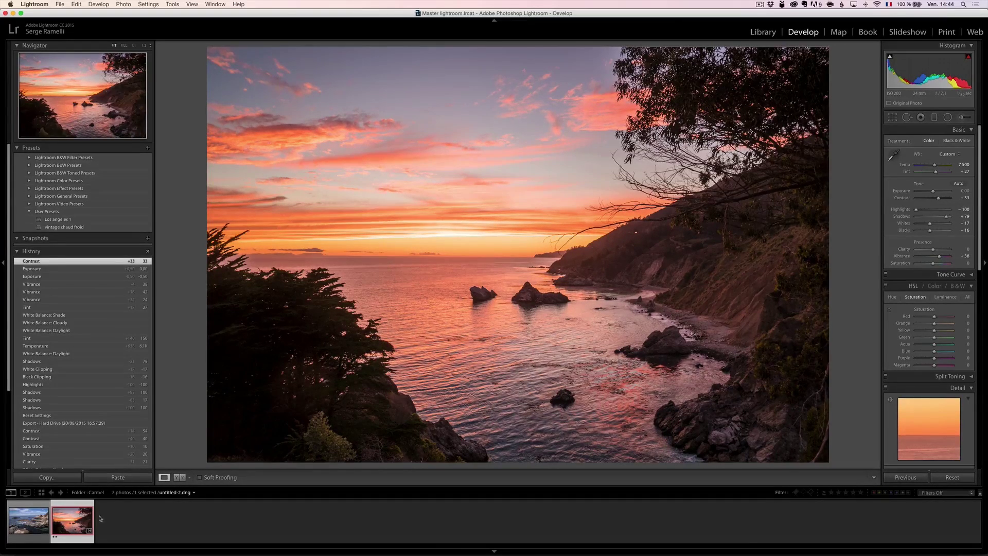
- Open the rocky coastline photo and set its Shadows to +100, Highlights to -100, Blacks to -58 and Whites to +52
left_click(36, 522)
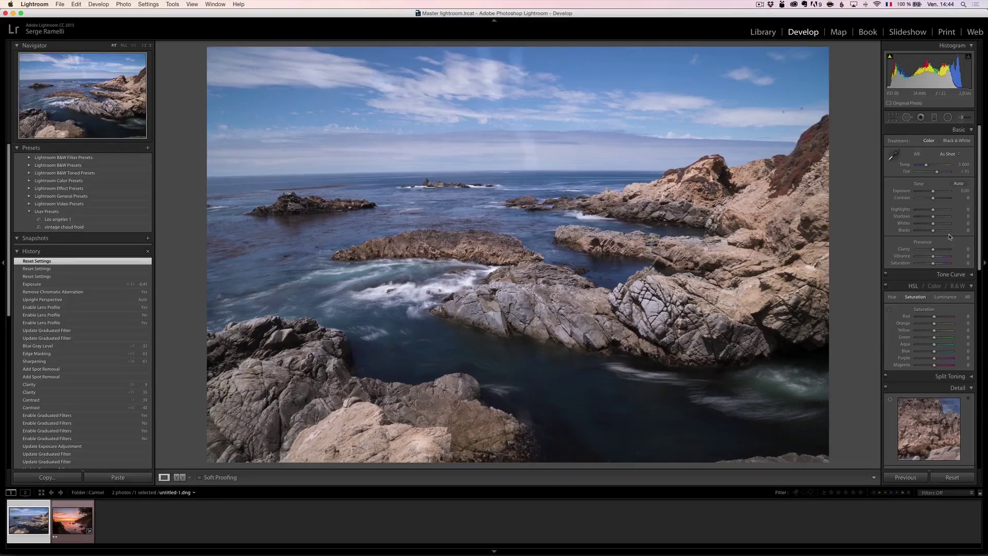
left_click_drag(956, 219, 916, 209)
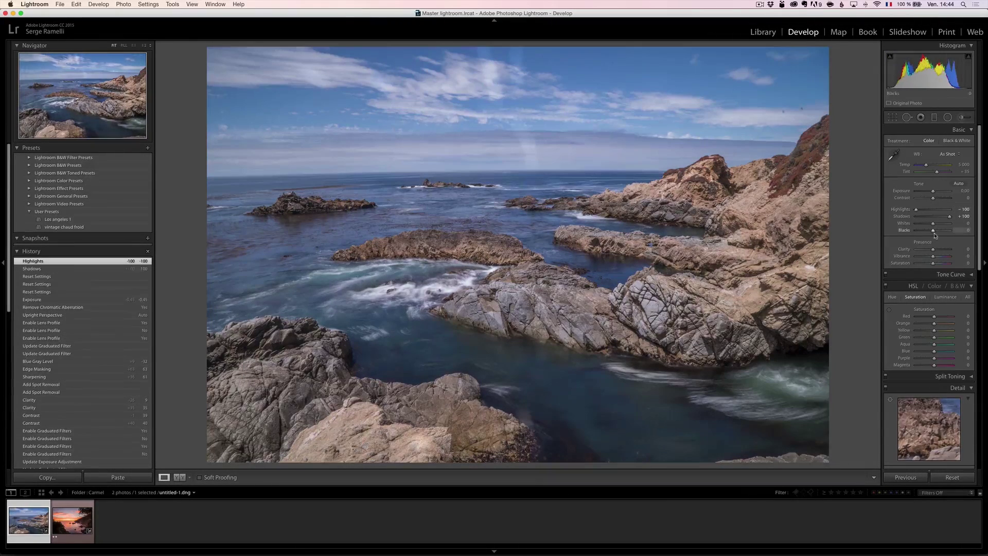
key("alt")
mouse_move(934, 232)
left_mouse_down()
mouse_move(923, 233)
mouse_move(941, 225)
left_mouse_up()
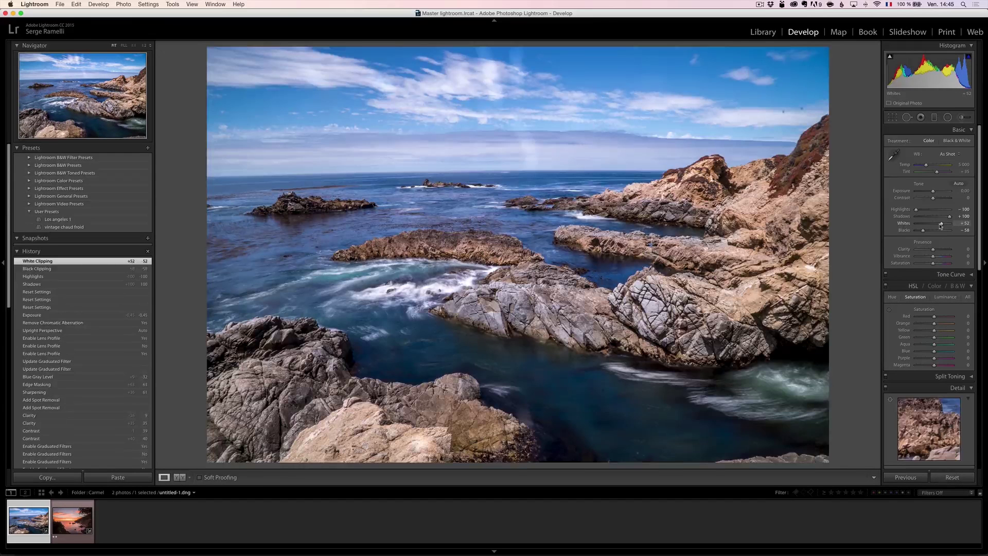
- Compare the coastline photo before and after editing, and display its file name and exposure information overlay
key("backslash")
key("backslash")
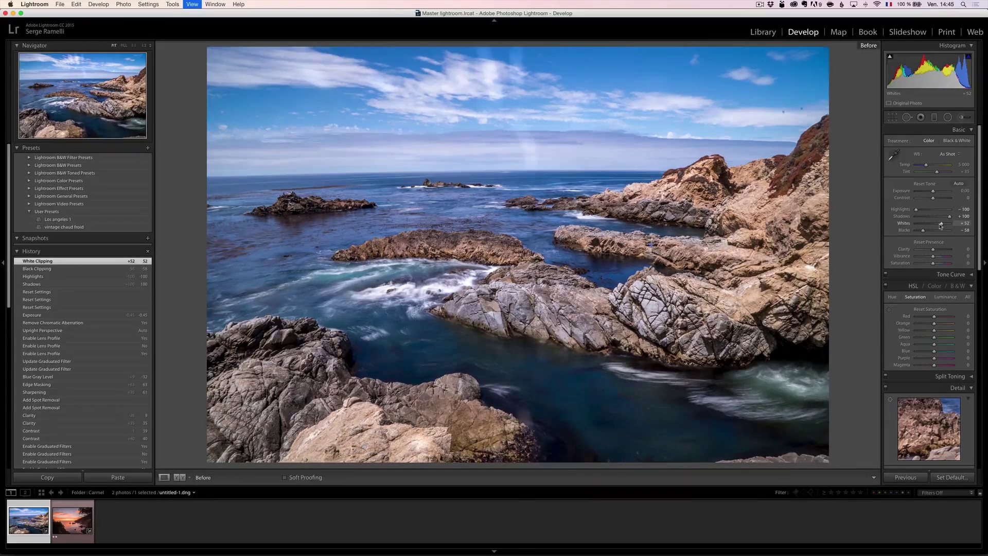
key("backslash")
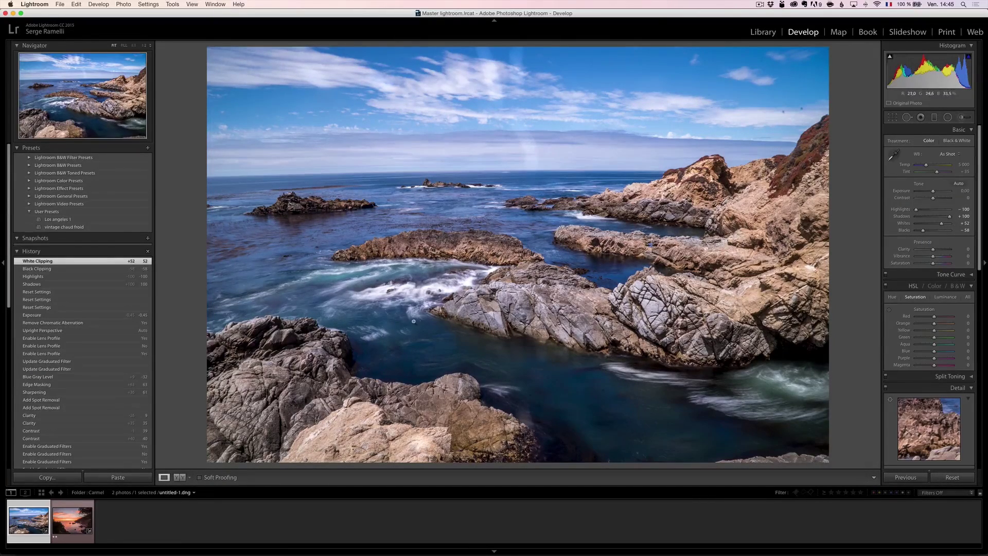
key("i")
key("i")
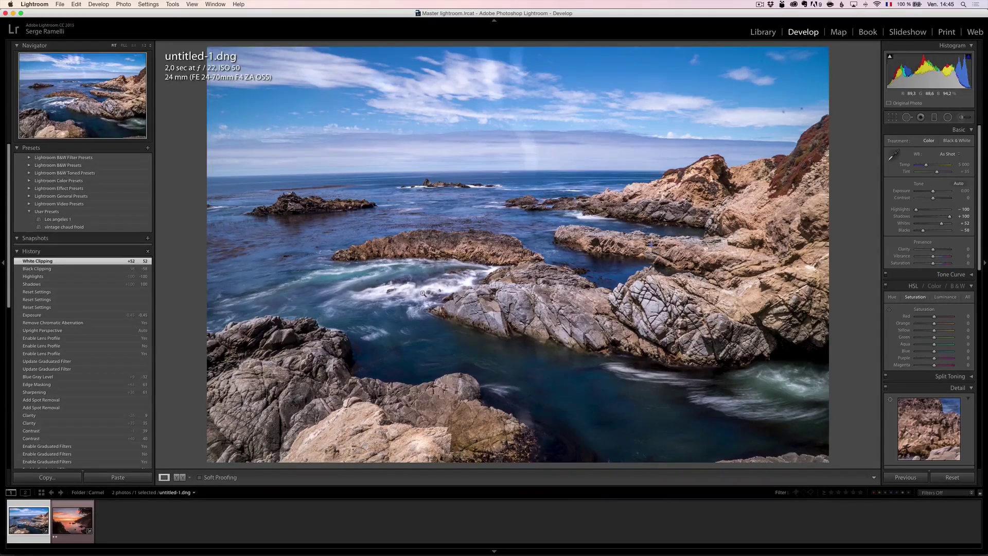
- Hide the side area with the presets and history to give the coastline photo more room
left_click(4, 264)
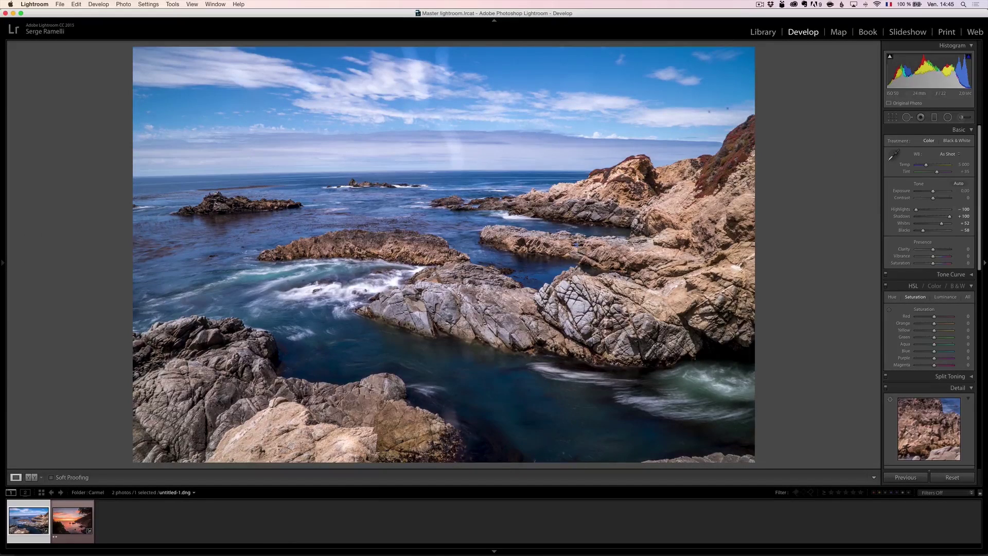
scroll(929, 297, "down", 5)
scroll(929, 297, "up", 5)
- Try shifting the coastline photo's Blue hue to -50, and reset it
left_click(892, 297)
left_click_drag(935, 351, 926, 353)
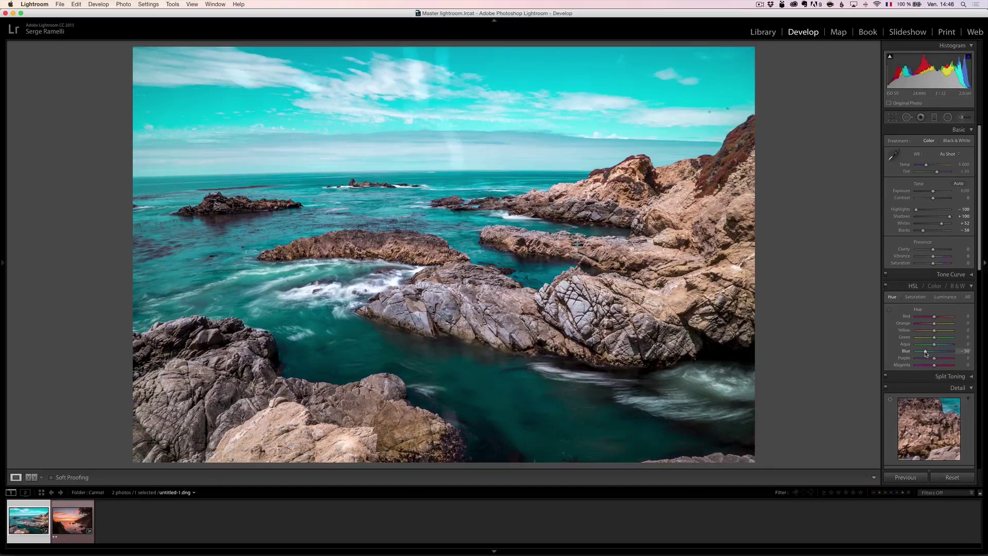
double_click(926, 353)
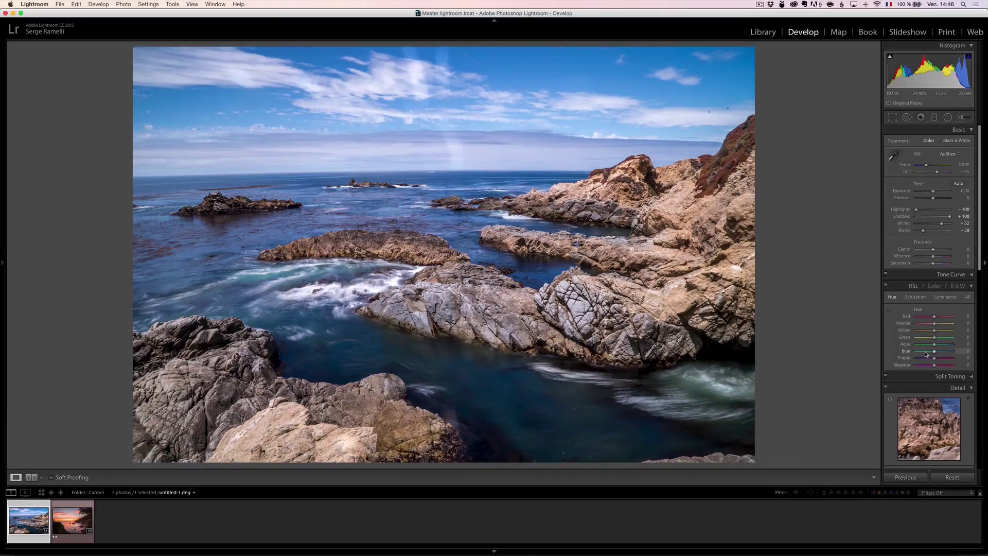
- Try raising the coastline photo's Blue saturation to +99, and reset it
left_click(915, 297)
mouse_move(936, 354)
left_mouse_down()
mouse_move(950, 354)
mouse_move(916, 355)
mouse_move(954, 353)
left_mouse_up()
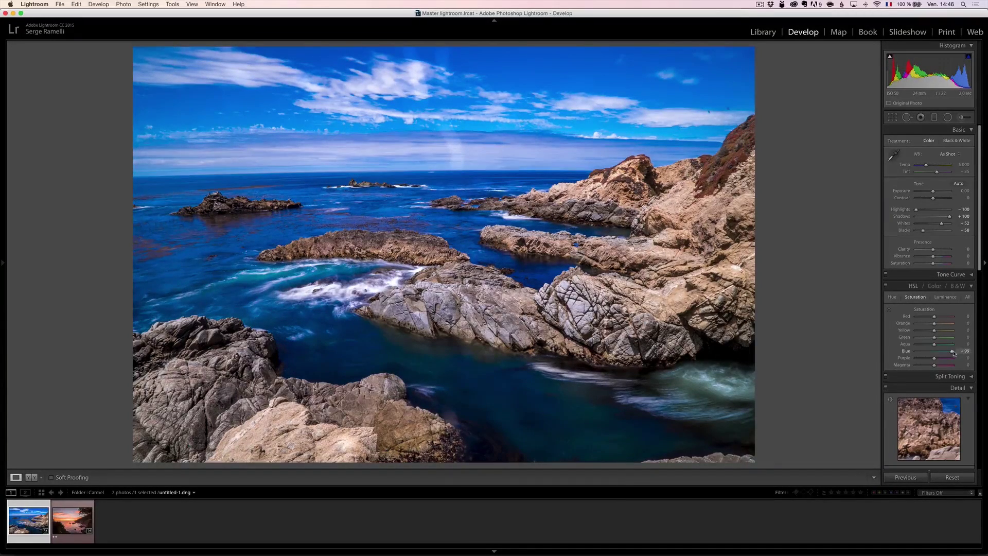
double_click(953, 353)
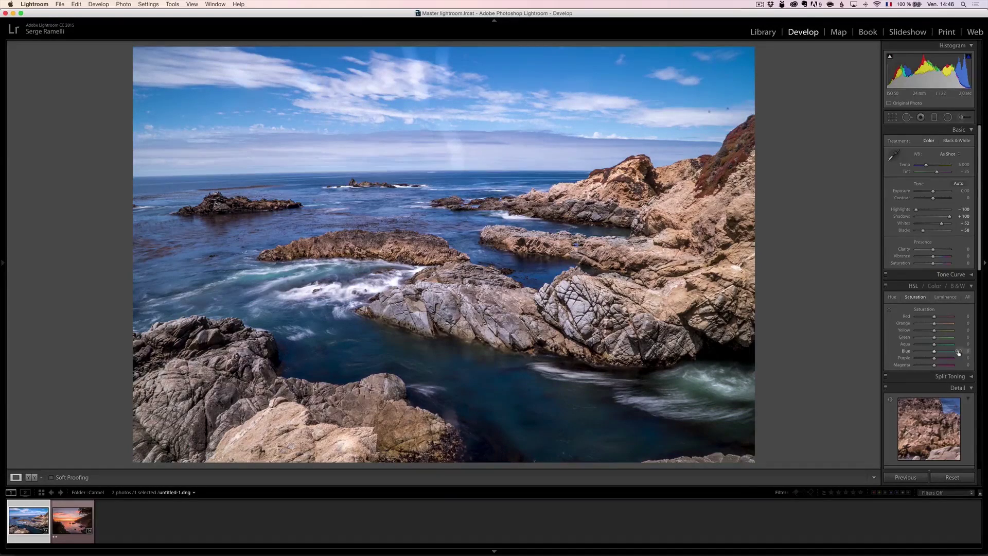
- Try the coastline photo's Blue luminance in the negative range and at +100, and reset it
left_click(945, 297)
left_click_drag(936, 353, 920, 354)
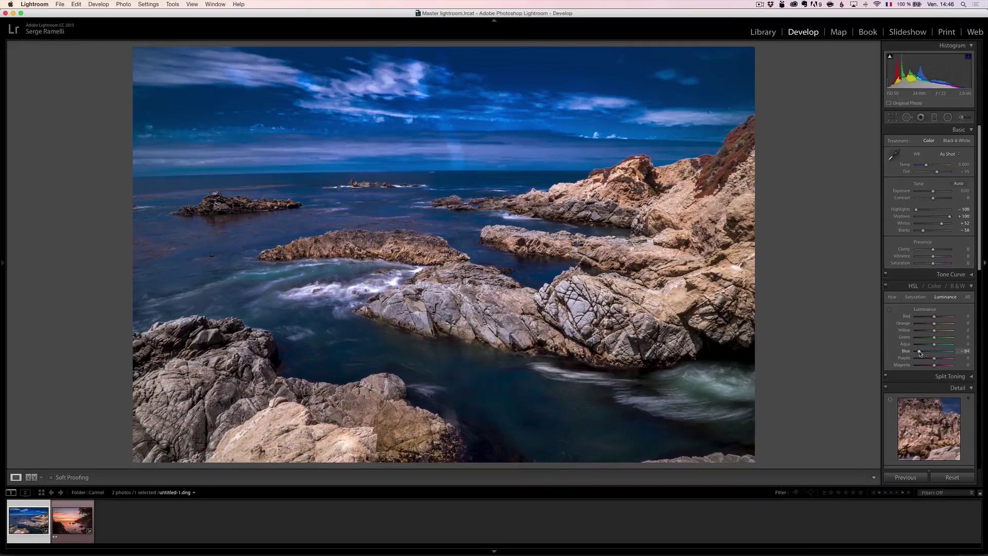
left_click_drag(921, 353, 921, 353)
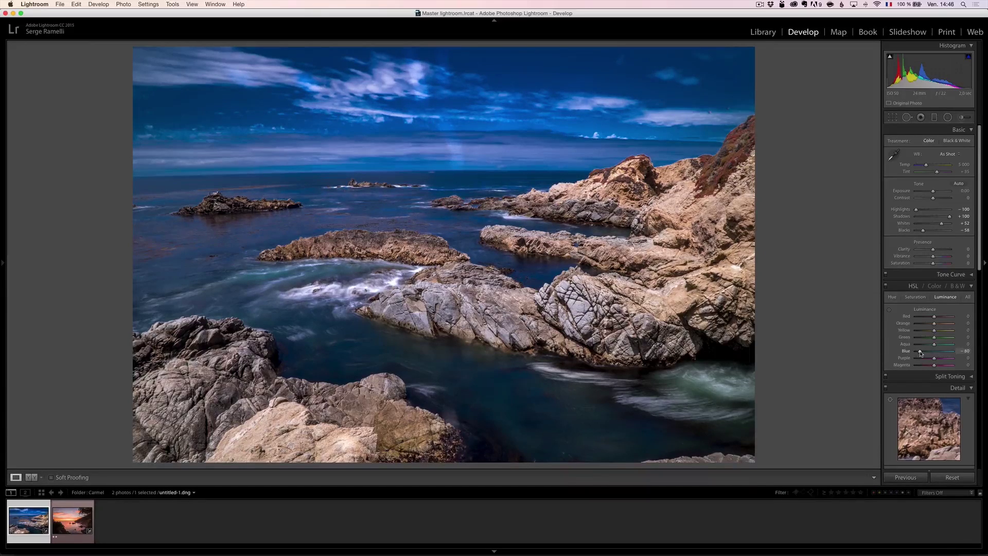
left_click_drag(921, 353, 954, 353)
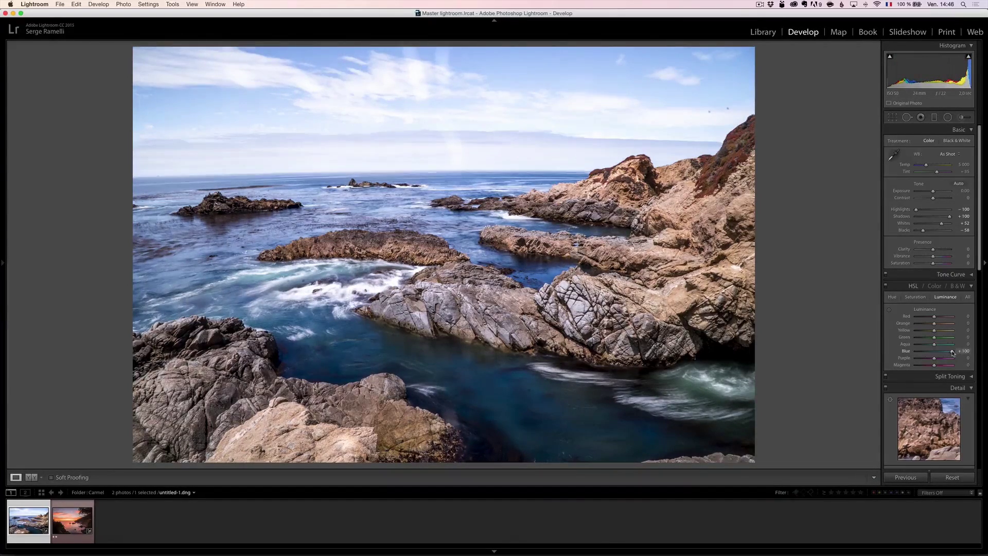
double_click(953, 353)
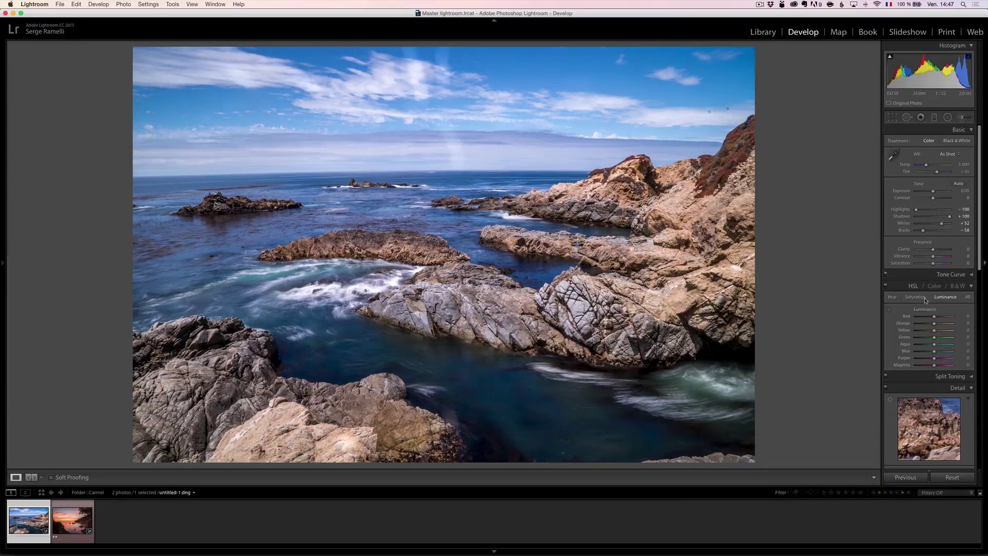
- Convert the coastline photo to black and white and darken Blue to -61 in the Black & White Mix
left_click(958, 286)
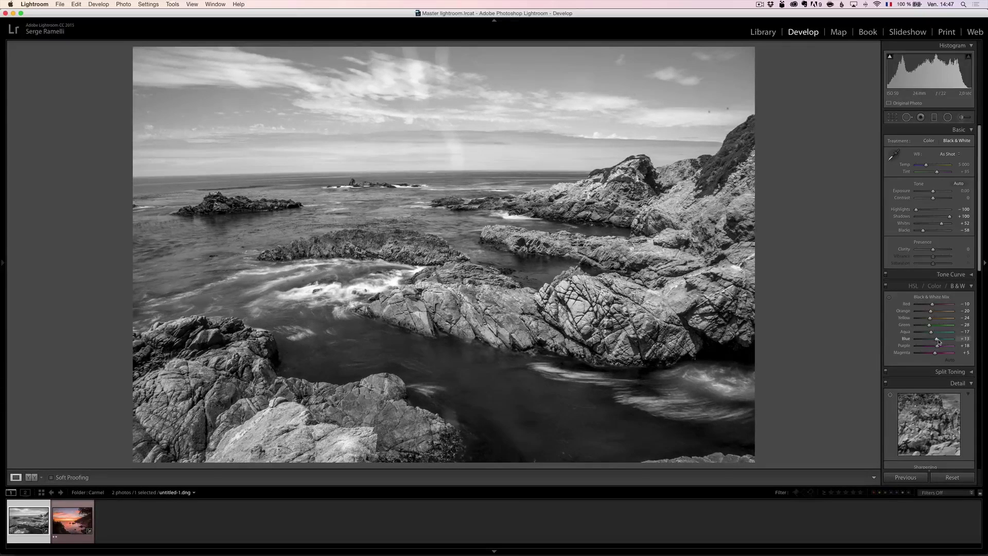
left_click_drag(938, 341, 929, 342)
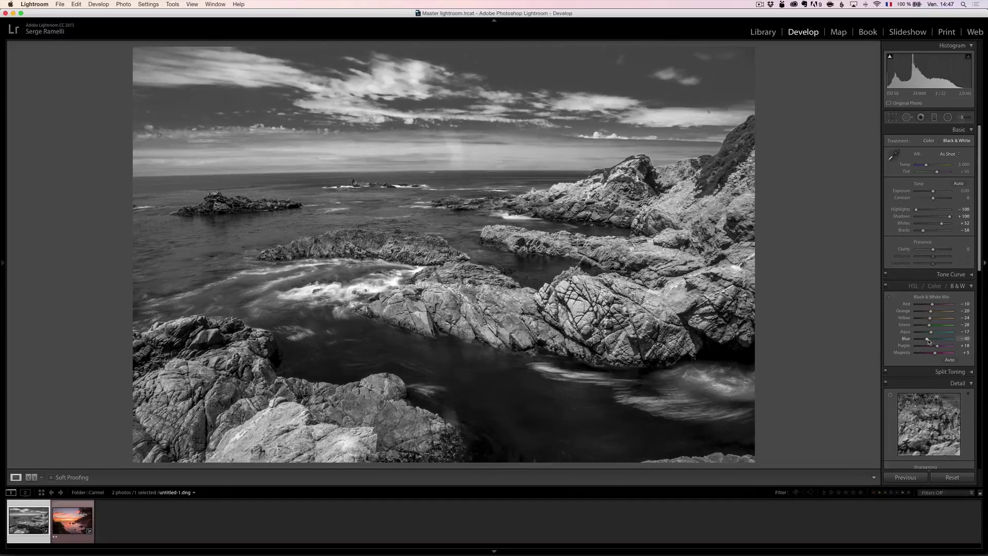
mouse_move(928, 341)
left_mouse_down()
mouse_move(910, 342)
mouse_move(936, 342)
mouse_move(925, 341)
left_mouse_up()
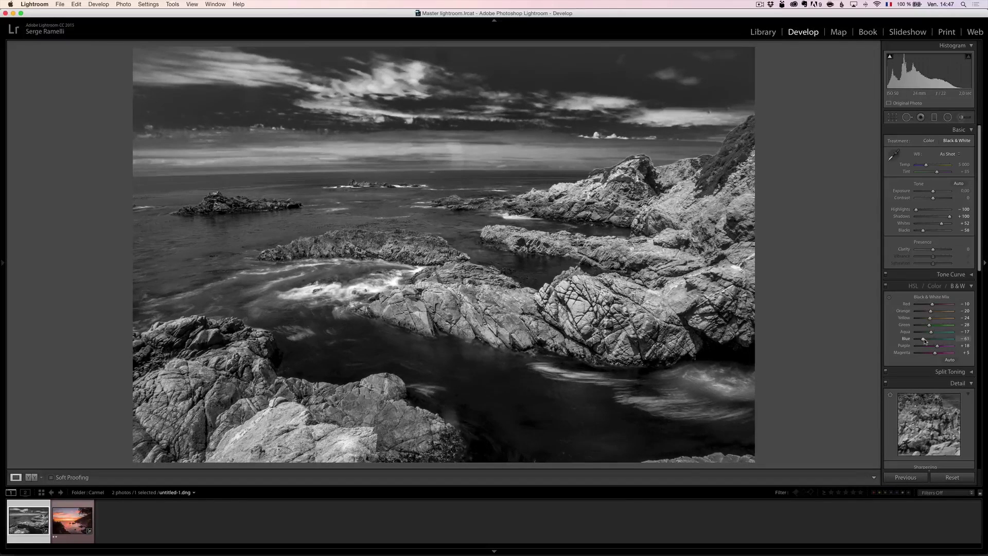
- Inspect the sky and horizon close up, and set Blue to -28 in the Black & White Mix
left_click(396, 93)
left_click_drag(496, 113, 503, 148)
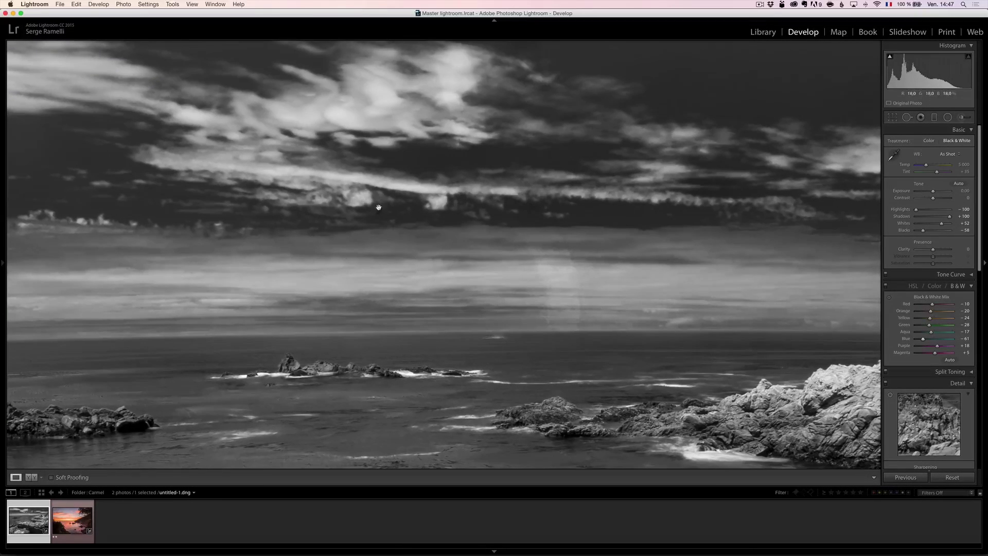
left_click(459, 159)
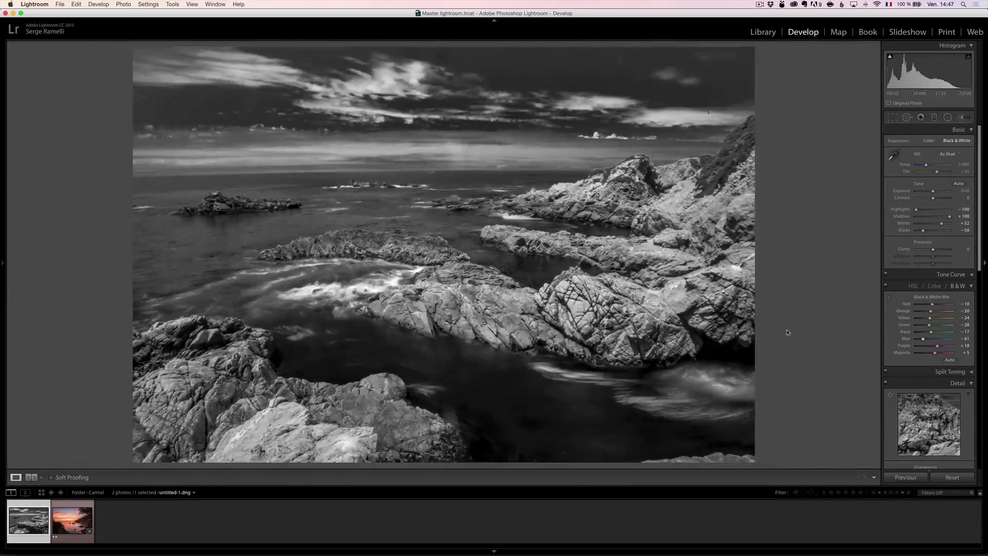
left_click(457, 209)
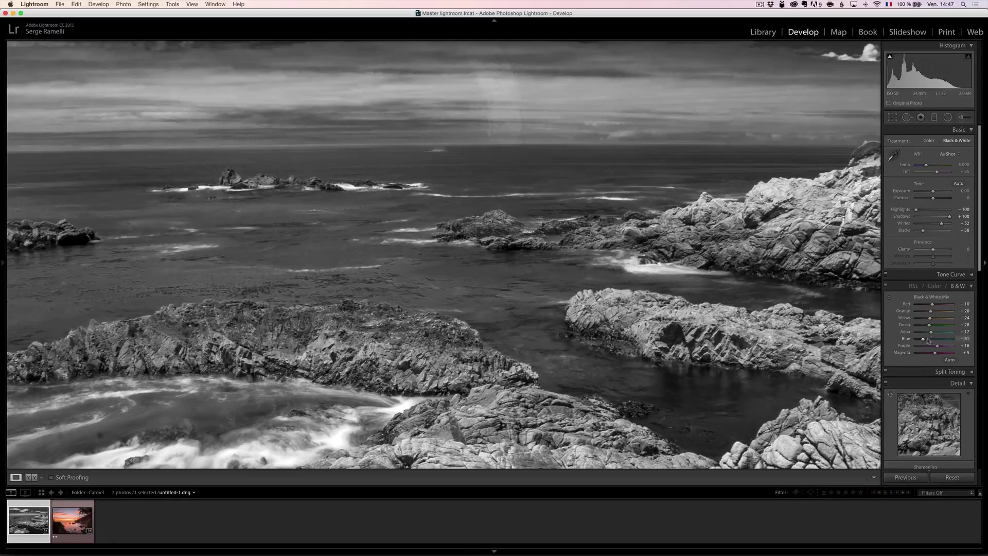
left_click_drag(924, 341, 931, 339)
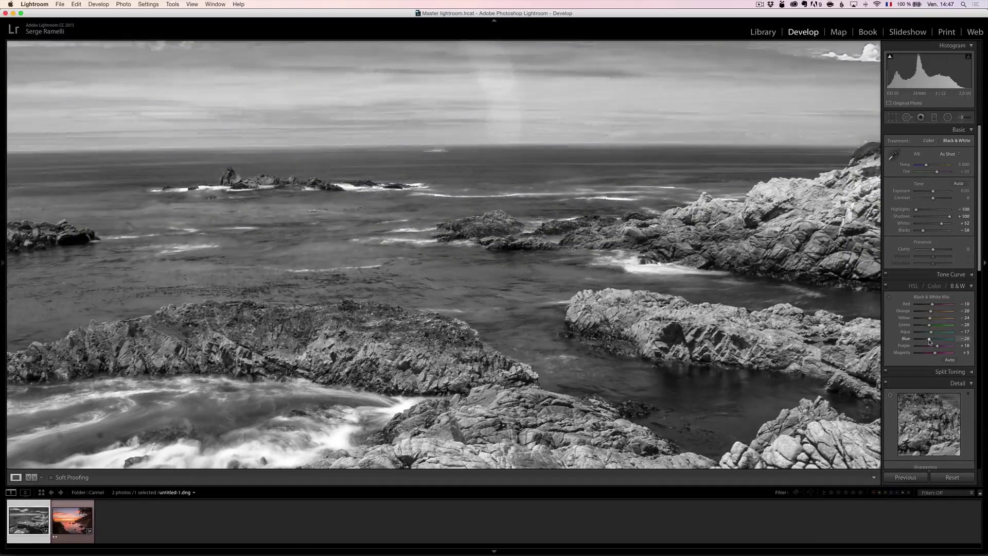
left_click(532, 204)
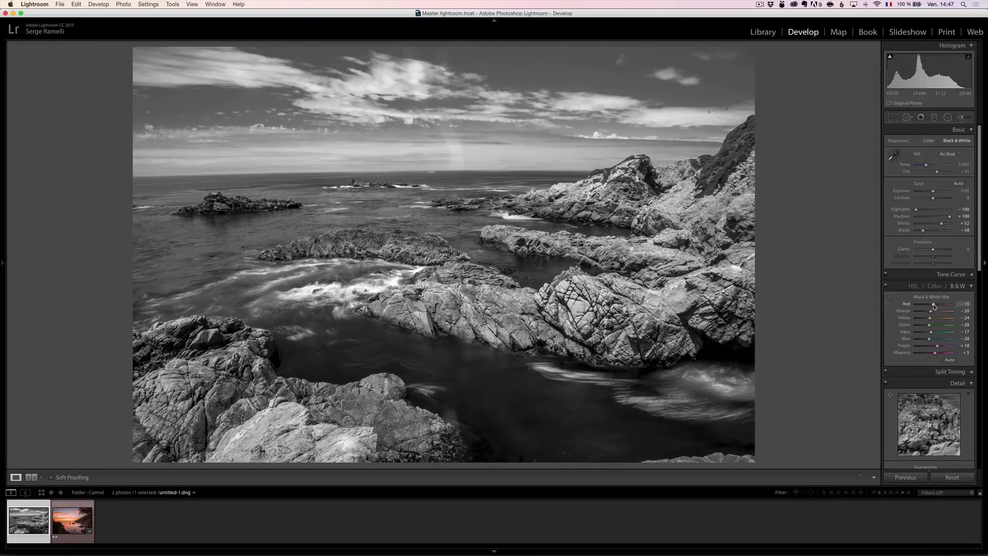
- Set the Black & White Mix to Red +13, Orange -25, Yellow -21, Green -25, Aqua +21, Blue -29, Purple -9 and Magenta -5
left_click_drag(962, 307, 941, 306)
left_click_drag(931, 312, 930, 315)
left_click_drag(931, 319, 938, 328)
left_click_drag(932, 332, 930, 341)
mouse_move(938, 347)
left_mouse_down()
mouse_move(923, 354)
mouse_move(933, 353)
left_mouse_up()
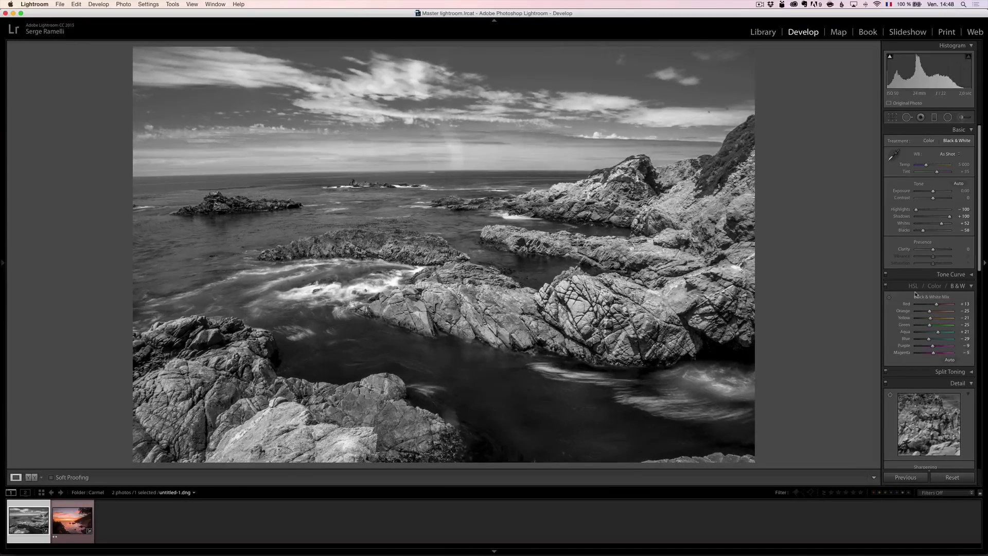
- Darken the sky with the mix's targeted adjustment, bringing Blue to -46 and Purple to -10
left_click(890, 299)
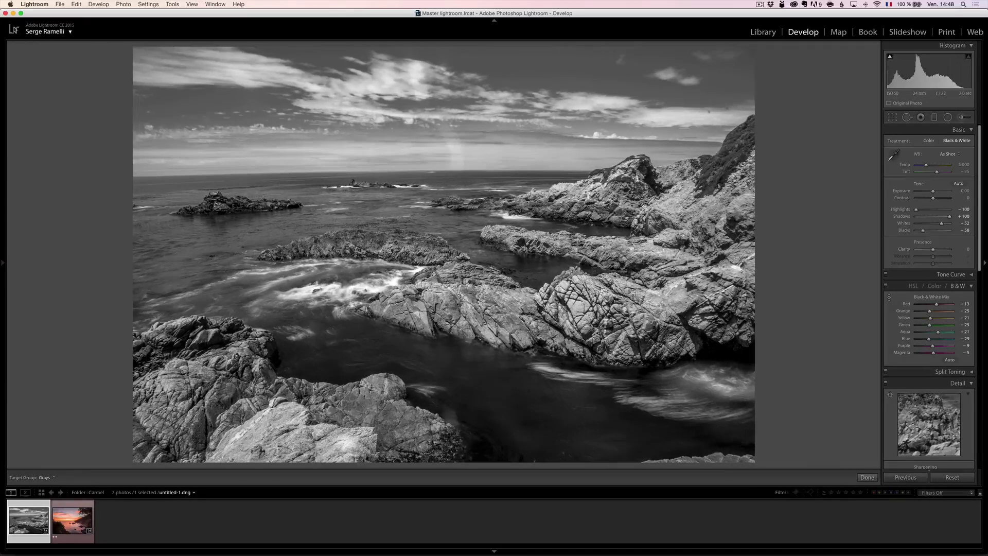
mouse_move(535, 77)
left_mouse_down()
mouse_move(535, 47)
mouse_move(535, 85)
left_mouse_up()
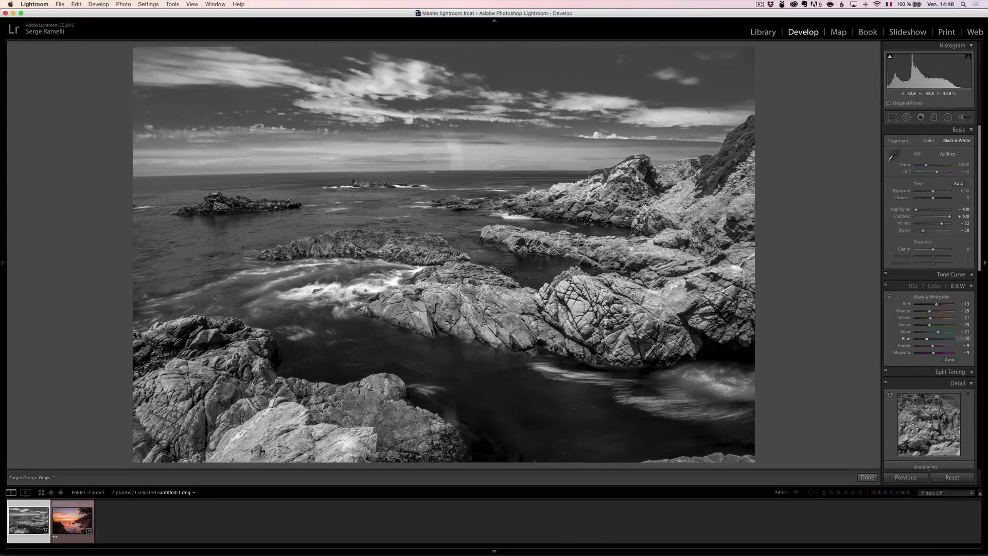
mouse_move(441, 61)
left_mouse_down()
mouse_move(440, 52)
mouse_move(440, 67)
left_mouse_up()
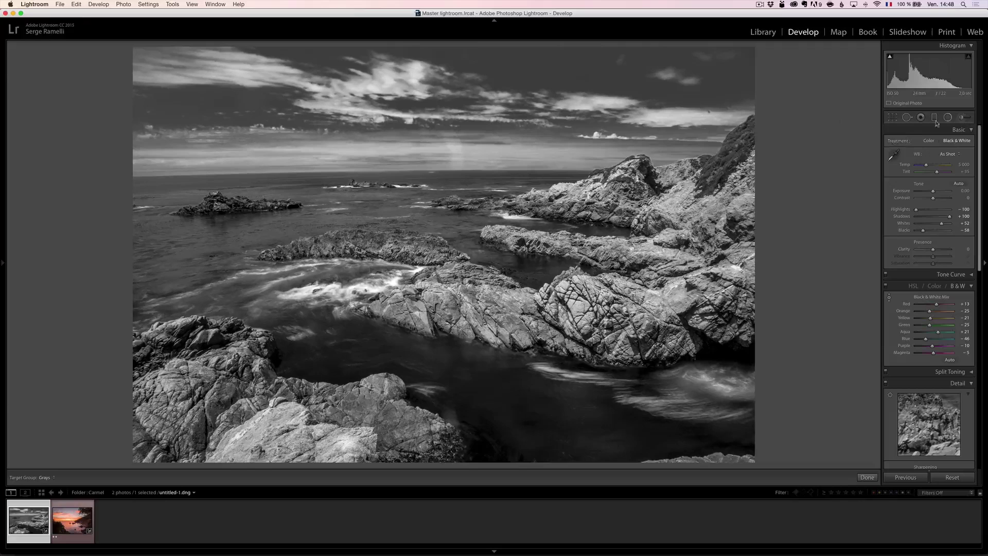
- Set up an Adjustment Brush of size 24.3 with only the Exposure effect, at 0.77
left_click(962, 118)
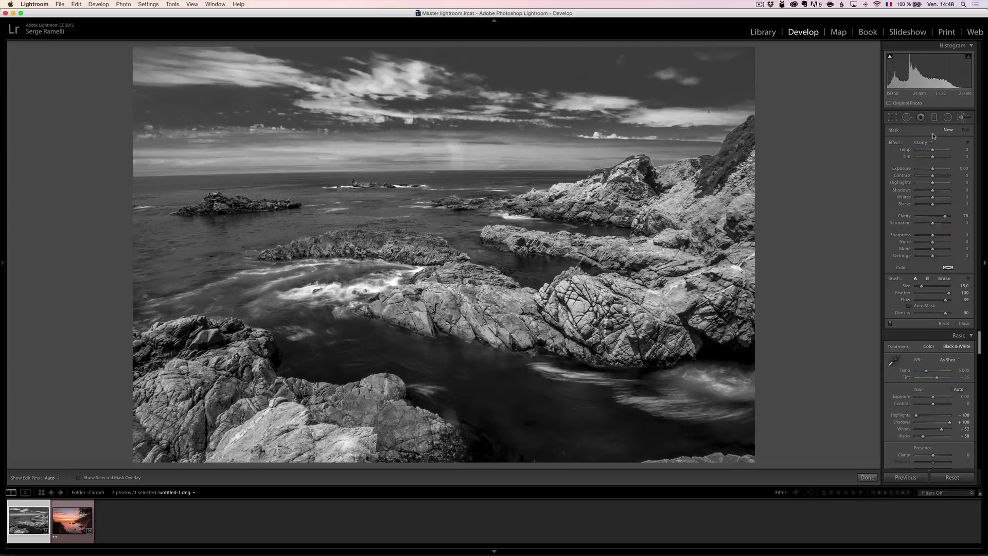
mouse_move(926, 291)
mouse_move(924, 289)
left_mouse_down()
mouse_move(916, 295)
mouse_move(960, 295)
left_mouse_up()
left_click(922, 143)
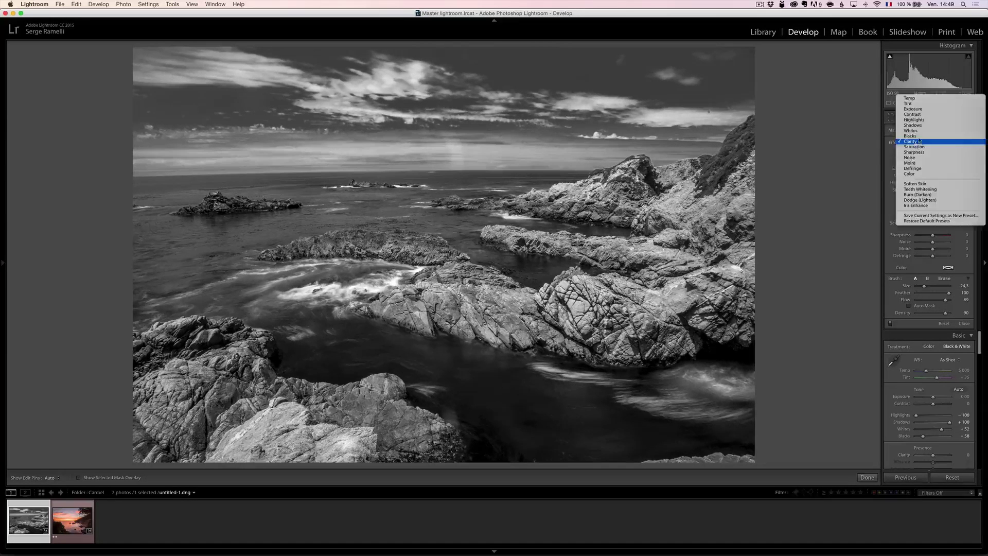
left_click(921, 111)
left_click_drag(933, 150, 926, 150)
left_click(922, 142)
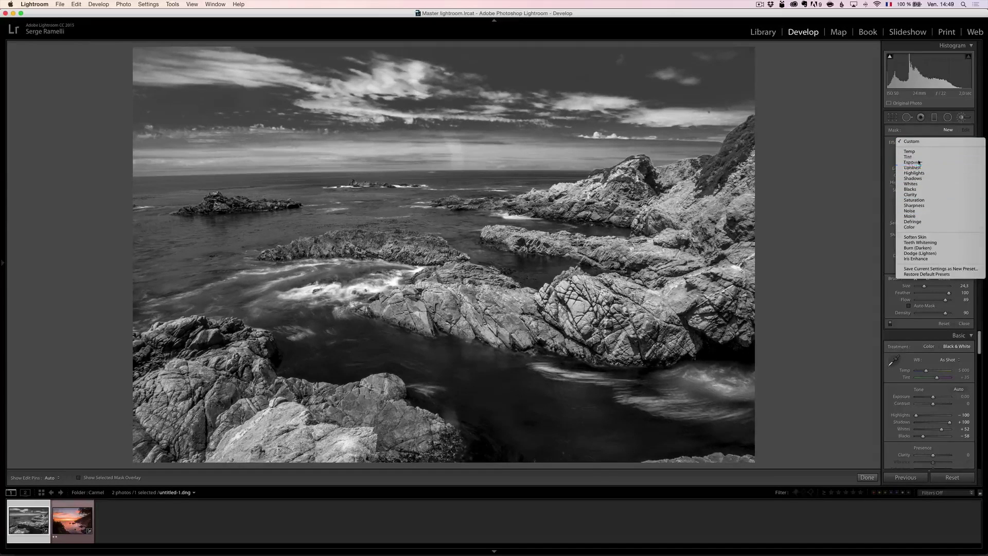
left_click(914, 162)
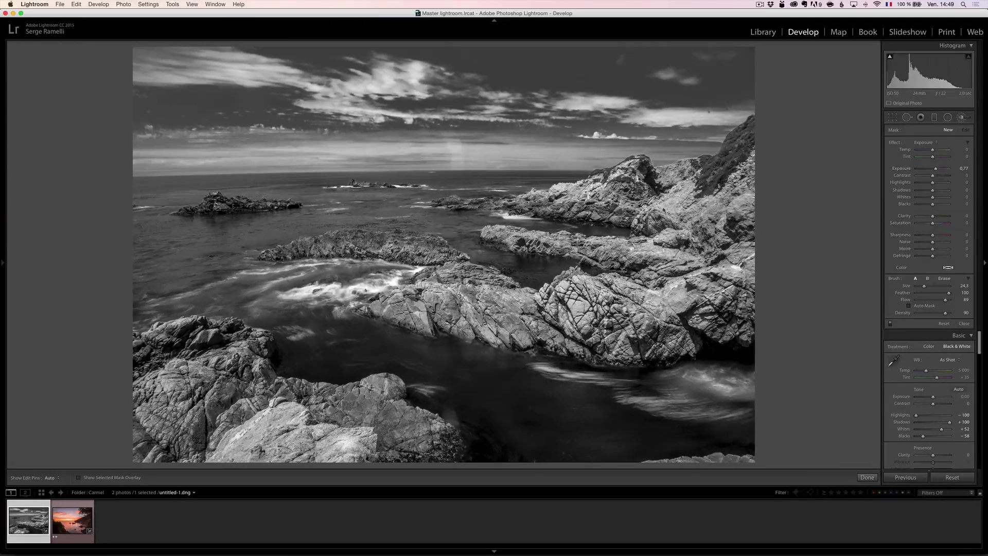
- Brush over both patches of white wave foam and the sky band above the horizon at size 10, and raise their exposure to 1.17
scroll(393, 265, "down", 3)
mouse_move(397, 265)
left_mouse_down()
mouse_move(398, 276)
mouse_move(296, 296)
mouse_move(382, 269)
left_mouse_up()
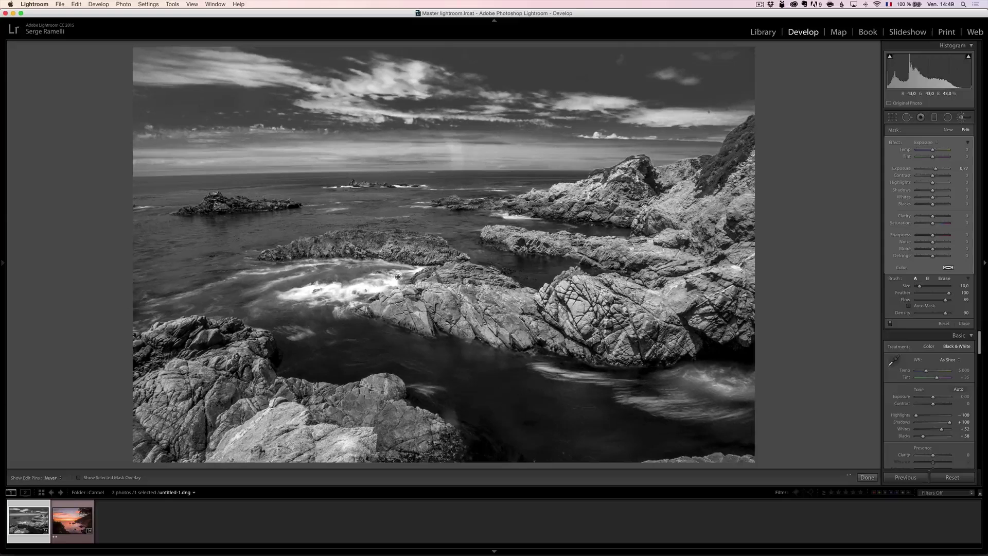
key("h")
mouse_move(560, 366)
left_mouse_down()
mouse_move(621, 384)
mouse_move(756, 388)
left_mouse_up()
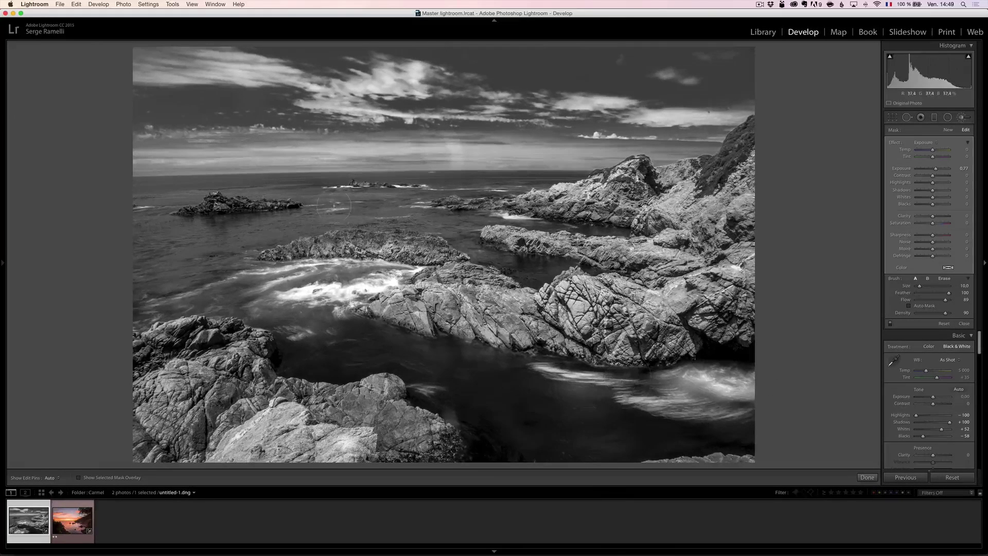
left_click_drag(159, 156, 705, 155)
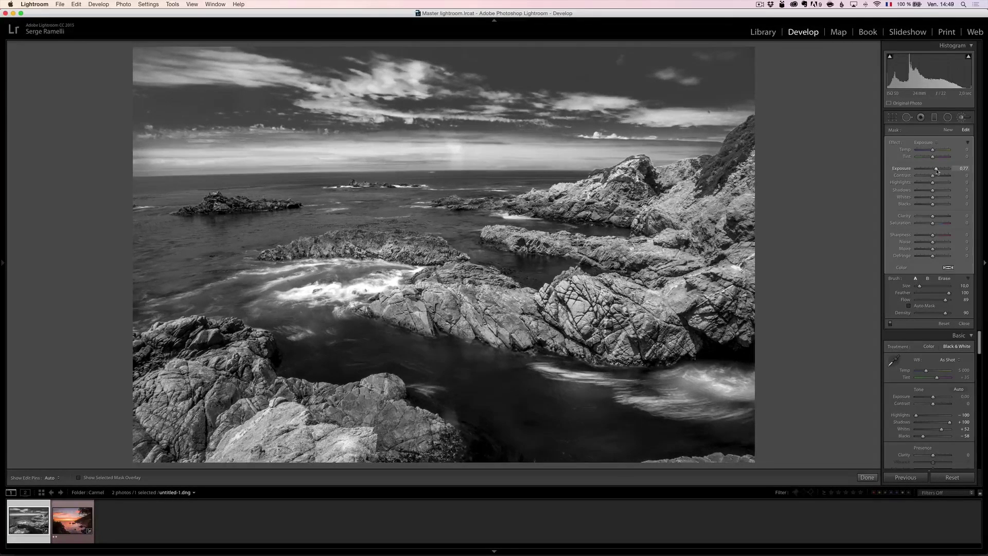
left_click_drag(937, 171, 939, 171)
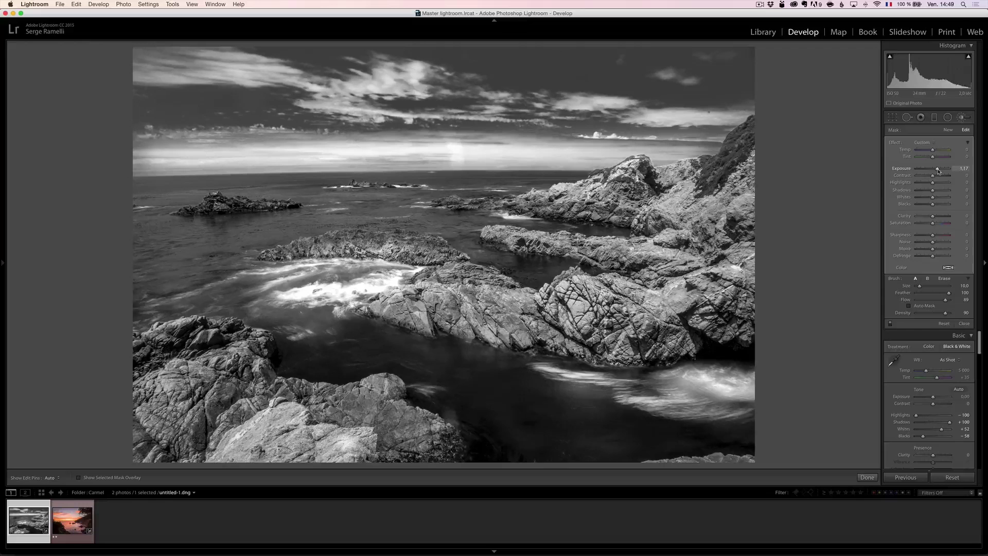
- Start a new brush adjustment with exposure -0.86 and size 15, and darken the large rocks and cliffs on the photo's right side
key("super+z")
left_click_drag(935, 172, 931, 172)
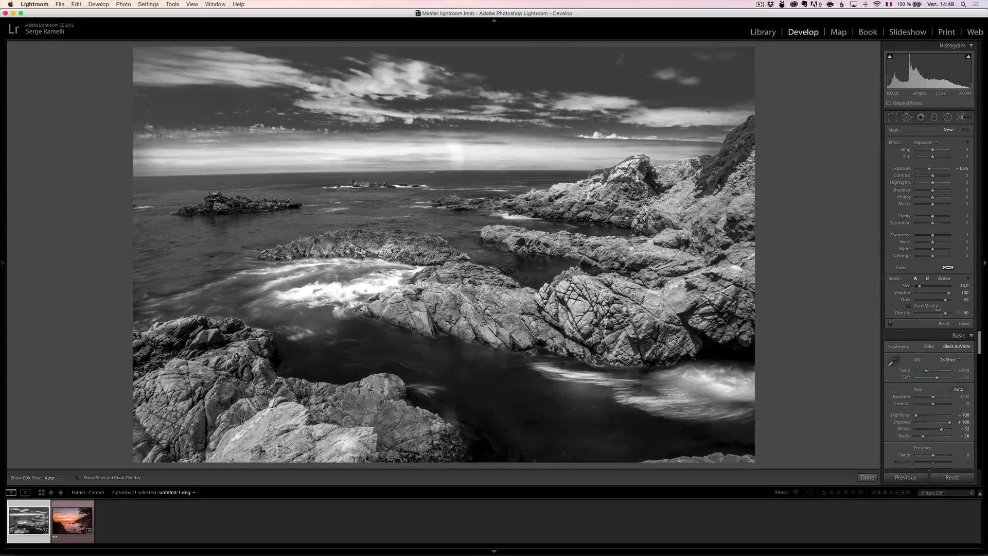
scroll(625, 299, "up", 5)
left_click_drag(589, 301, 591, 325)
mouse_move(618, 283)
left_mouse_down()
mouse_move(669, 329)
mouse_move(726, 312)
left_mouse_up()
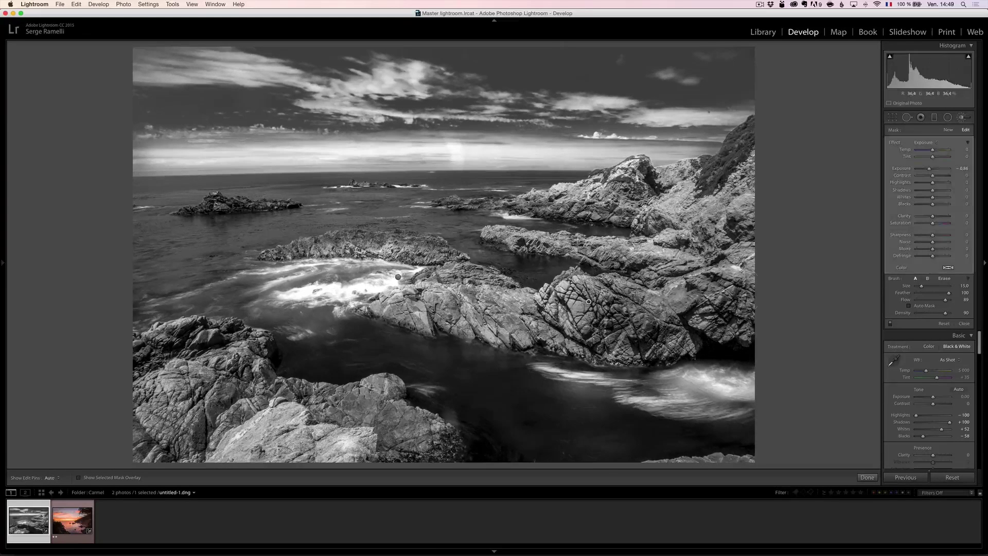
left_click_drag(644, 263, 710, 217)
- Extend the darkening brush over the middle rocks, the bright foreground rocks and the rocks beside the right-hand foam
key("h")
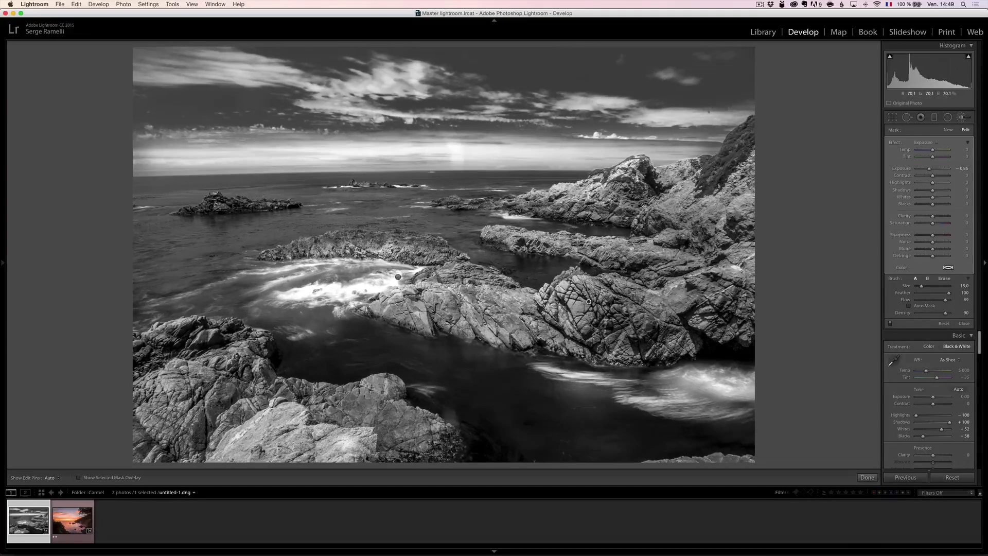
mouse_move(305, 248)
left_mouse_down()
mouse_move(383, 250)
mouse_move(458, 269)
mouse_move(498, 295)
left_mouse_up()
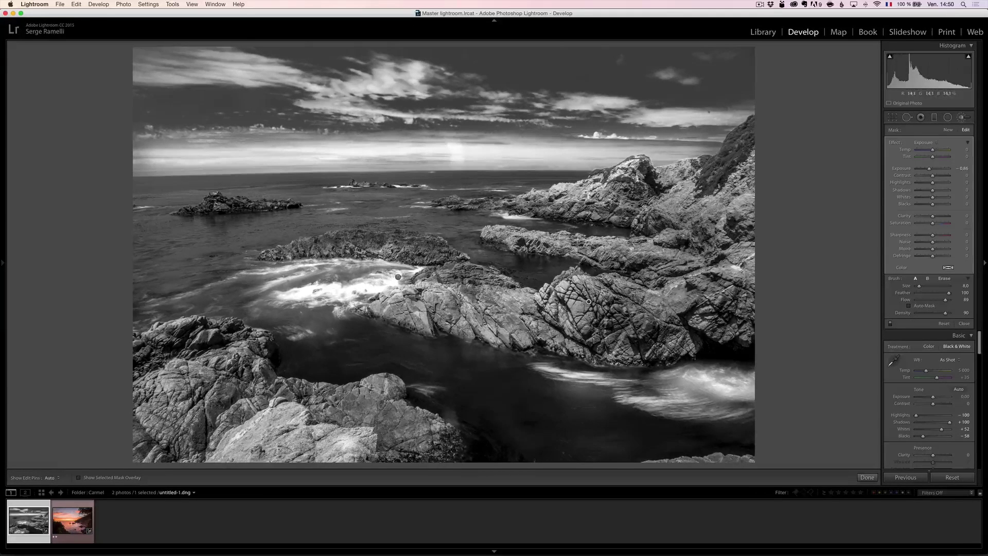
key("h")
mouse_move(296, 412)
left_mouse_down()
mouse_move(384, 423)
mouse_move(406, 436)
mouse_move(240, 442)
mouse_move(250, 429)
left_mouse_up()
mouse_move(522, 321)
left_mouse_down()
mouse_move(687, 327)
mouse_move(722, 319)
left_mouse_up()
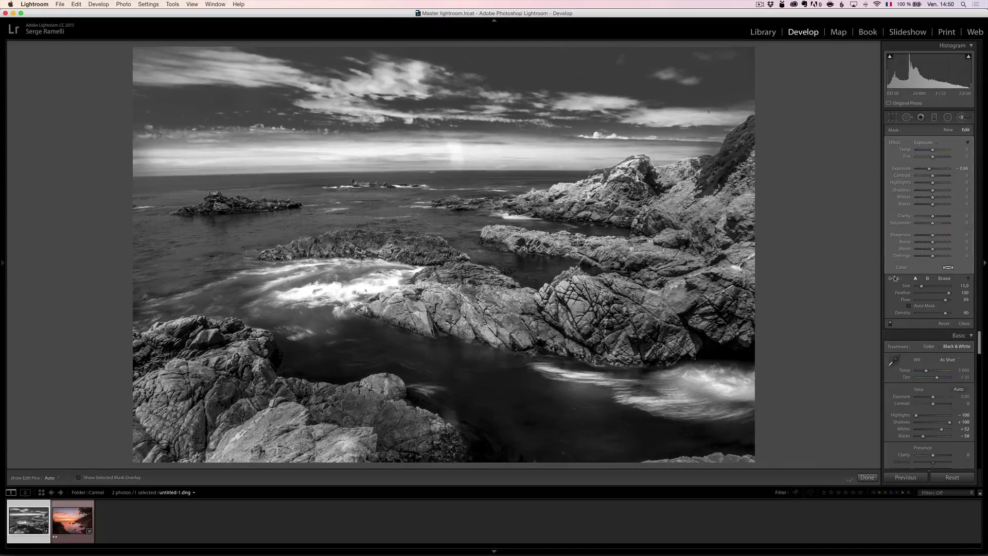
- Compare the coastline photo with and without the brush adjustments
left_click(891, 324)
left_click(891, 324)
left_click(891, 324)
left_click(891, 324)
- Add a horizontal Graduated Filter from the clouds down past the horizon and set its exposure to -1.80
left_click(935, 118)
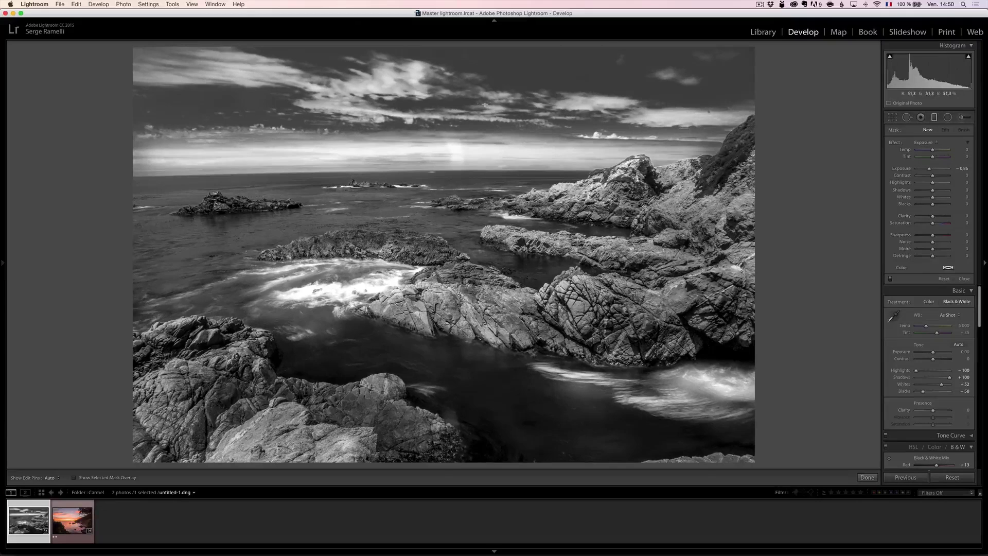
left_click_drag(464, 98, 463, 224)
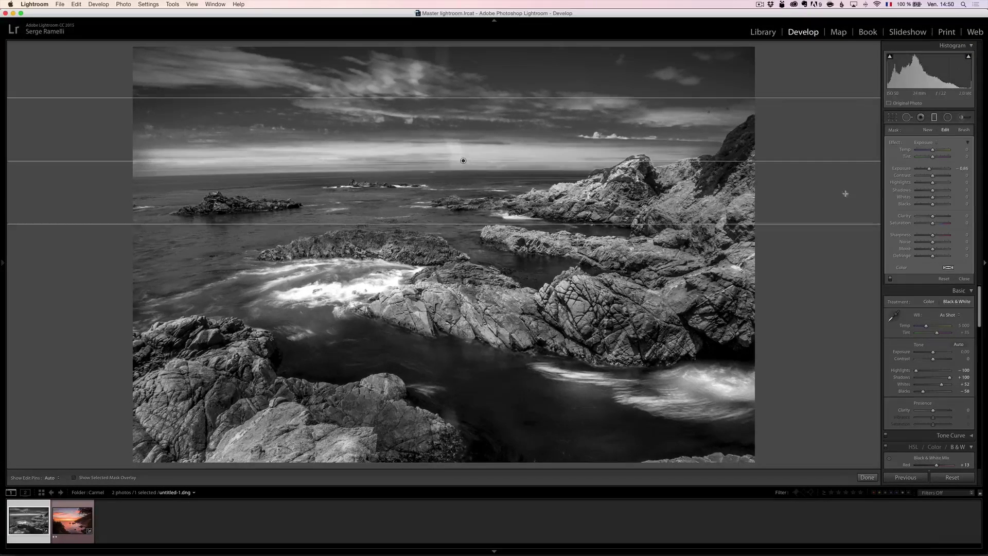
left_click_drag(930, 169, 925, 169)
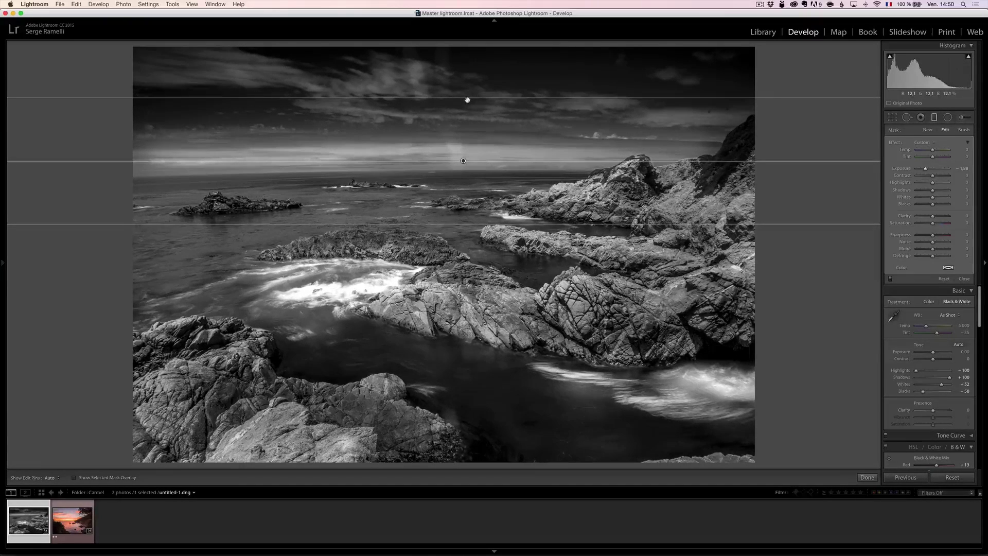
- Move the sky's Graduated Filter up to the photo's upper edge and narrow its transition so it ends above the horizon
left_click_drag(463, 161, 463, 125)
left_click_drag(473, 215, 484, 237)
left_click_drag(464, 141, 480, 66)
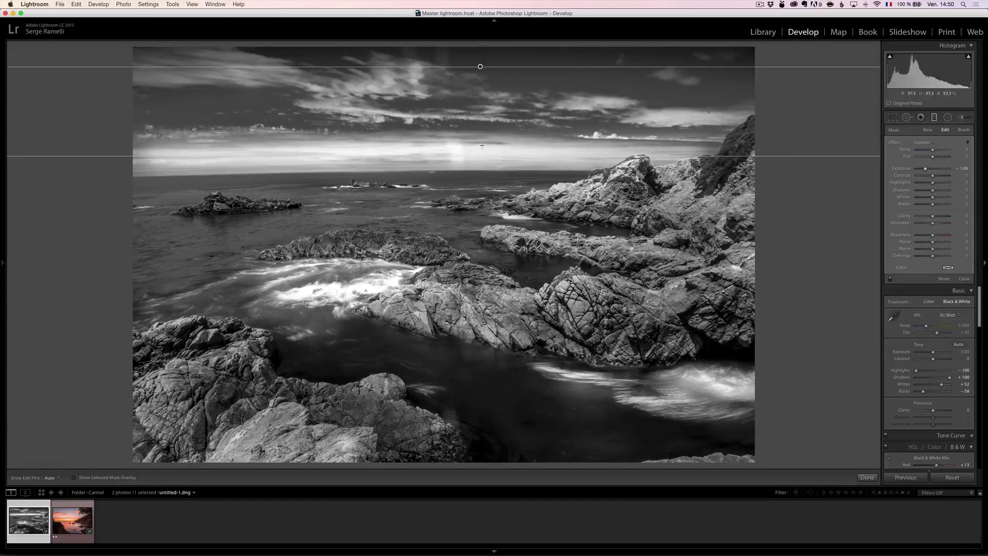
left_click_drag(557, 157, 554, 105)
left_click_drag(480, 41, 481, 61)
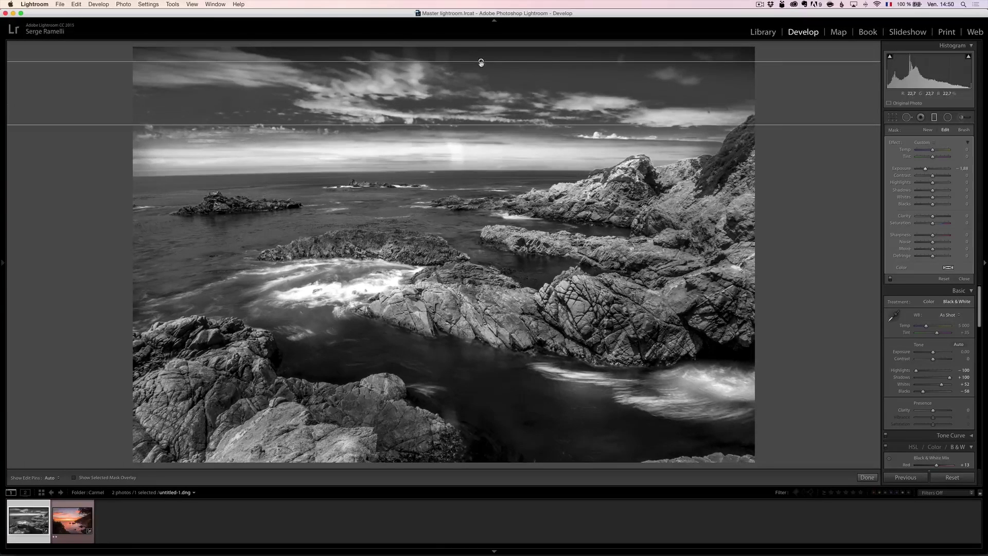
- Add a second Graduated Filter at exposure -1.80 rising from the photo's lower edge, and lower it to darken only the foreground
left_click_drag(441, 435, 450, 377)
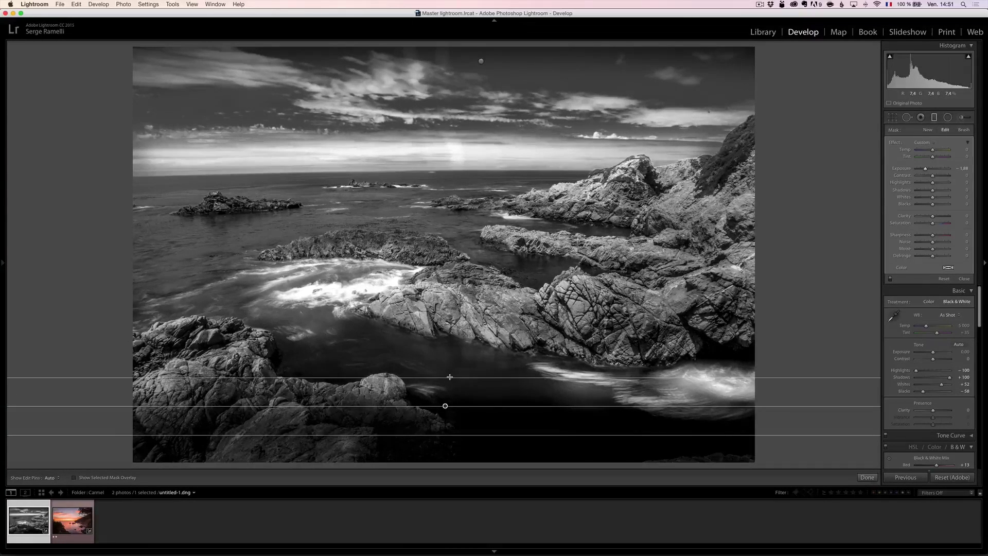
mouse_move(445, 406)
left_mouse_down()
mouse_move(447, 448)
mouse_move(451, 405)
left_mouse_up()
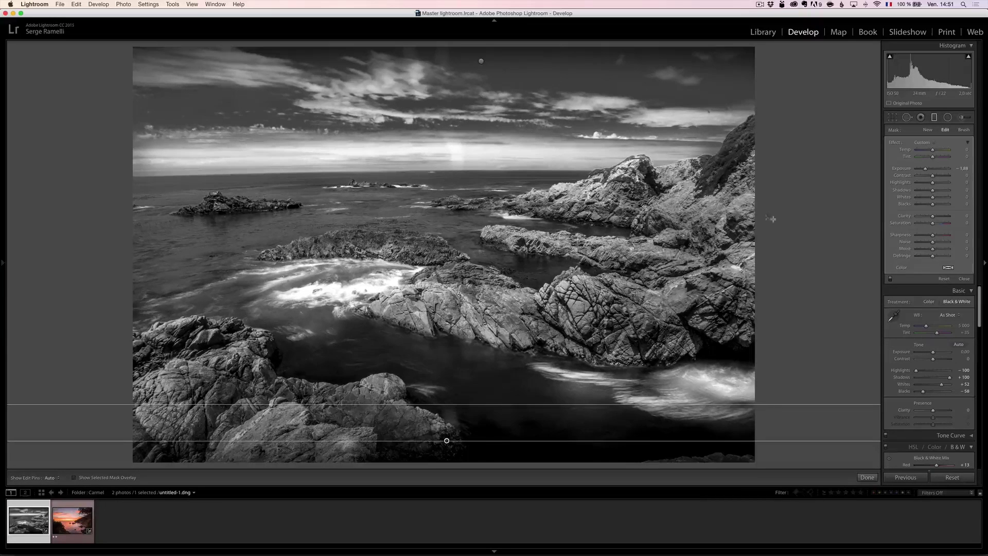
left_click(966, 279)
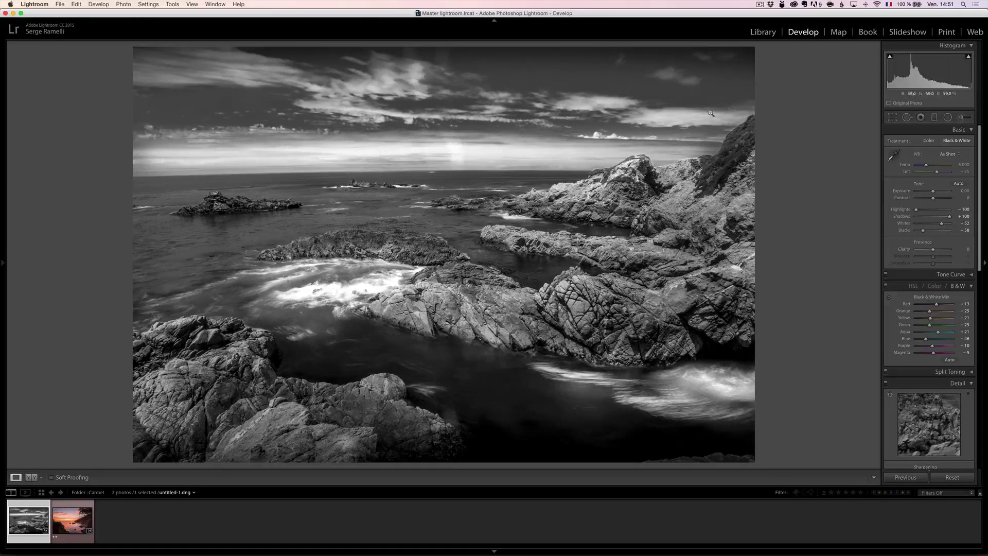
- Heal the dark spot in the sky above the headland with Spot Removal at feather 100 and opacity 90
left_click(907, 117)
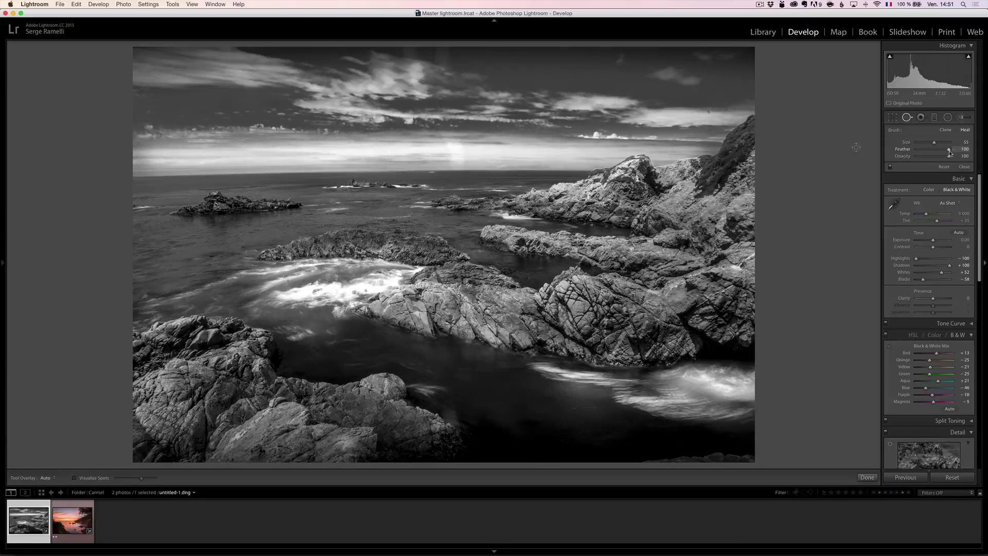
left_click_drag(949, 155, 945, 155)
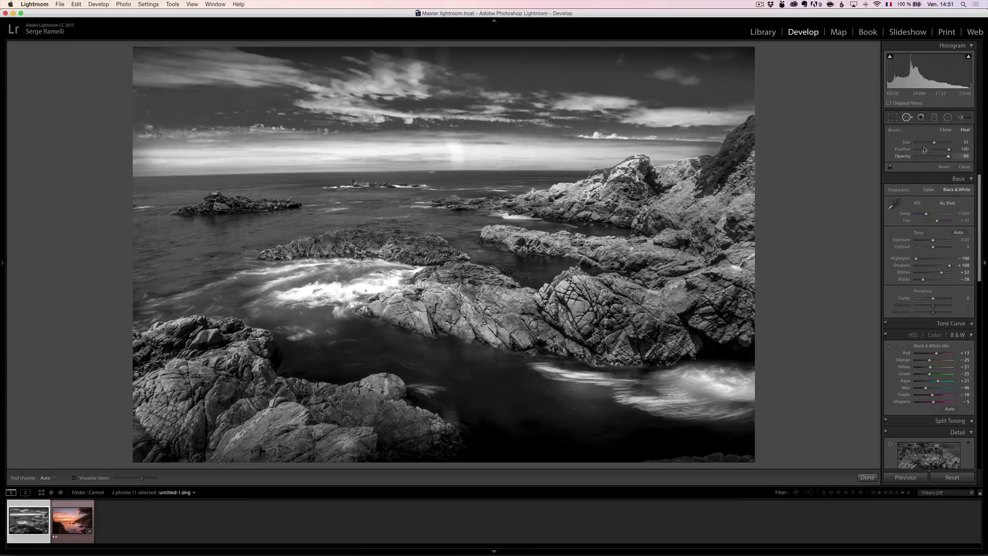
left_click(708, 111)
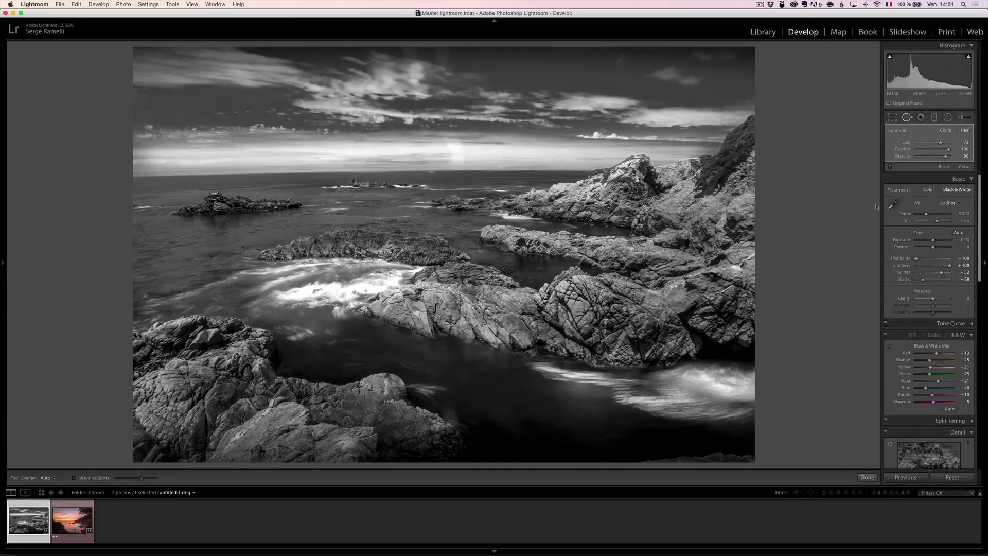
left_click(964, 167)
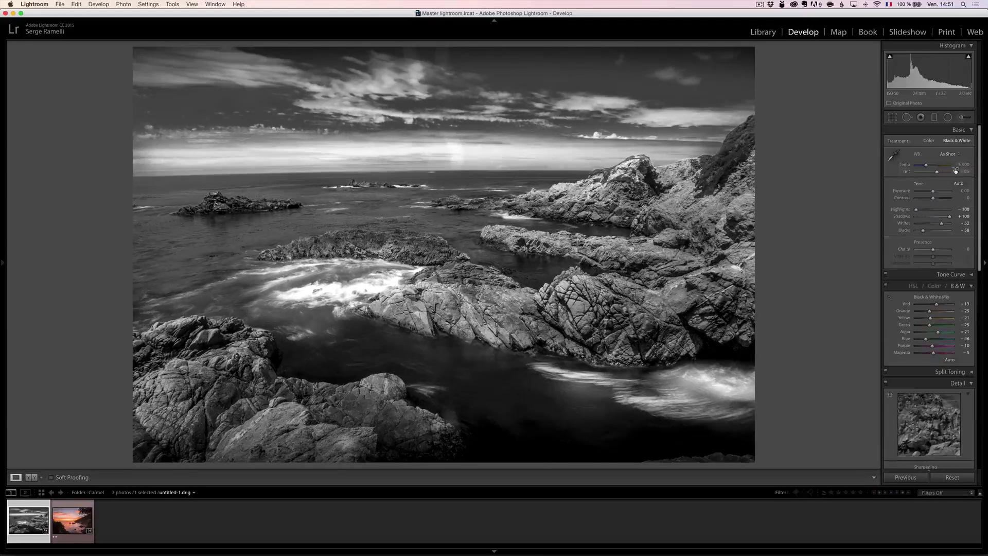
- Set the coastline photo's sharpening amount to 81 and its luminance noise reduction to 20
scroll(932, 181, "down", 3)
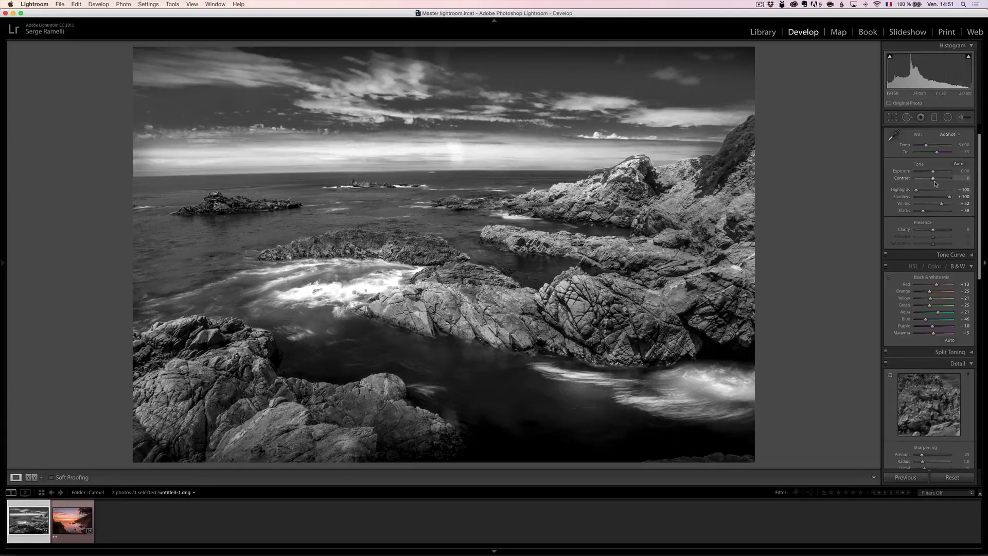
scroll(940, 194, "down", 4)
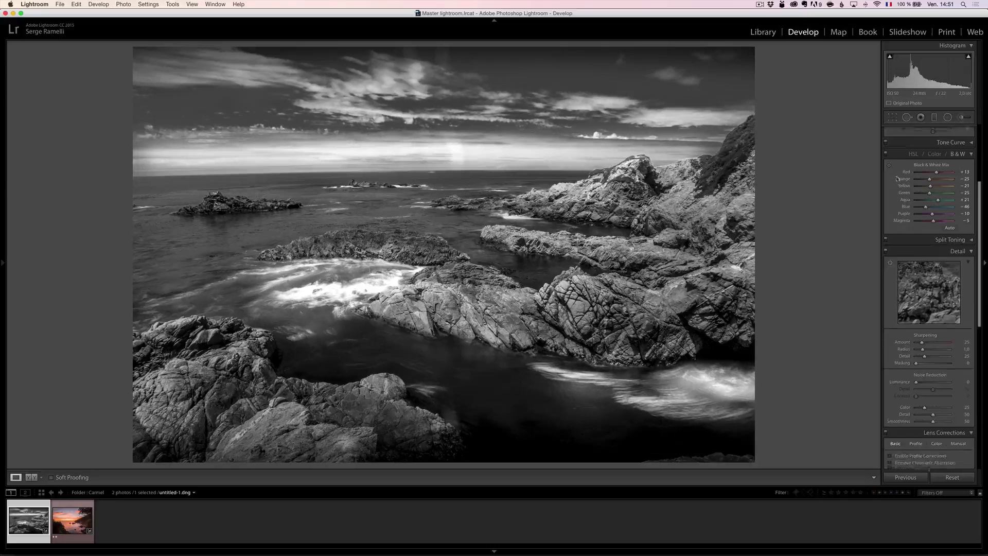
scroll(950, 192, "down", 3)
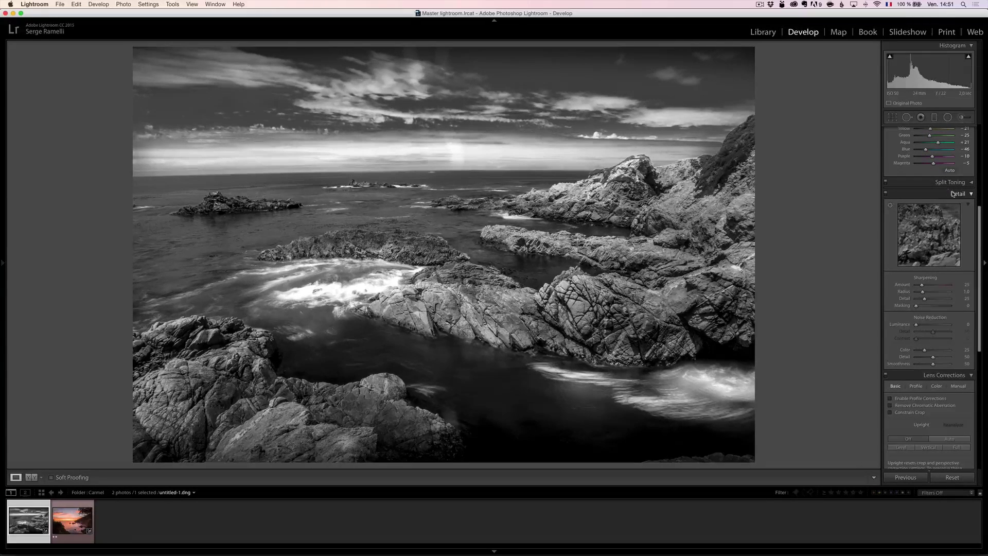
scroll(952, 192, "down", 1)
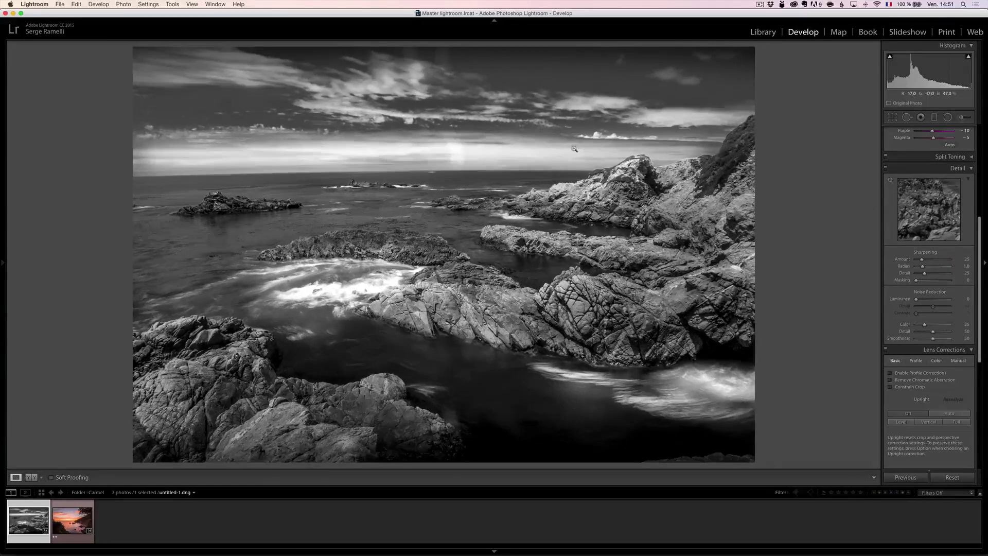
left_click(453, 129)
left_click_drag(446, 271, 596, 247)
left_click_drag(319, 159, 399, 252)
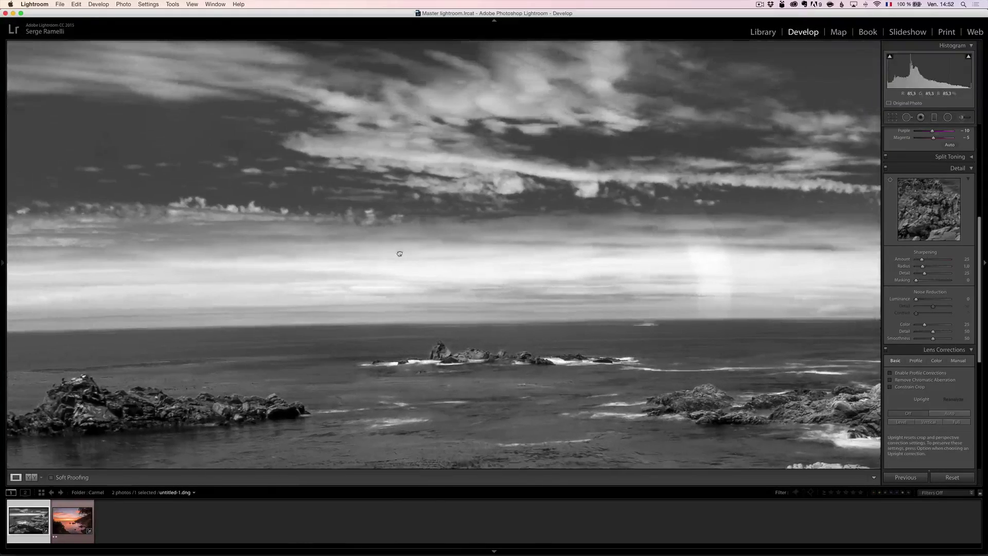
right_click(350, 319)
left_click(406, 248)
left_click_drag(467, 258, 373, 197)
left_click_drag(753, 228, 545, 181)
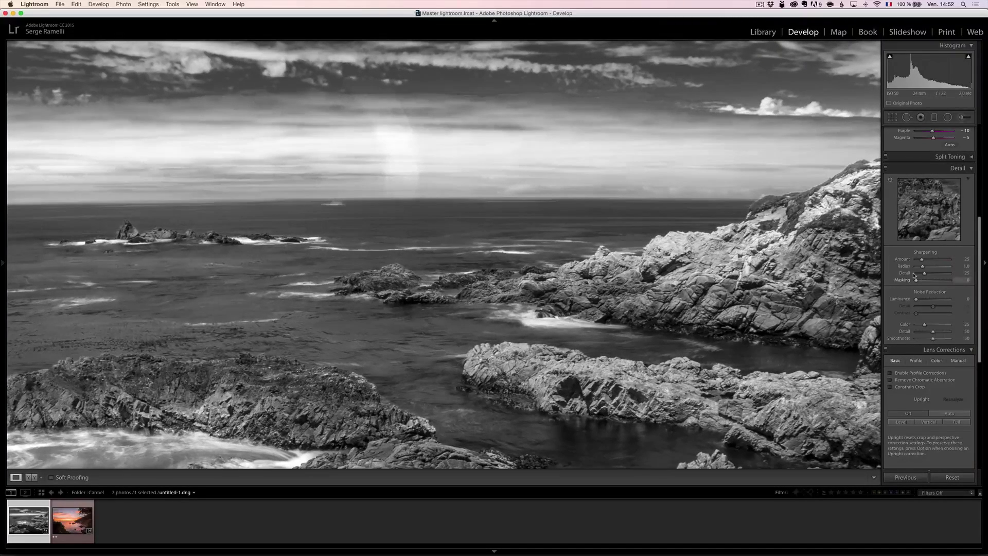
left_click_drag(922, 259, 939, 262)
left_click_drag(918, 302, 925, 302)
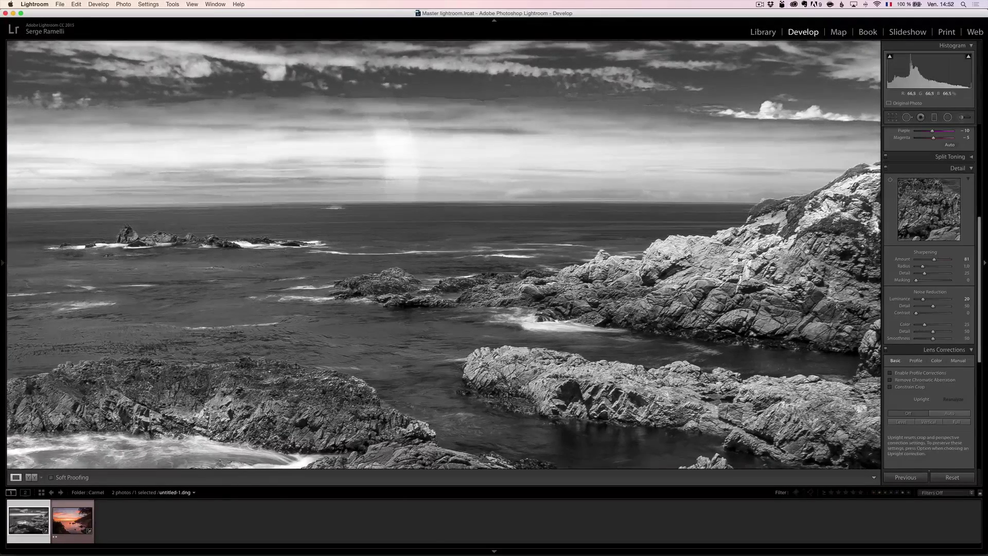
- Set the sharpening masking to 77 using the mask preview, and check the sky and rocks up close
left_click(764, 249)
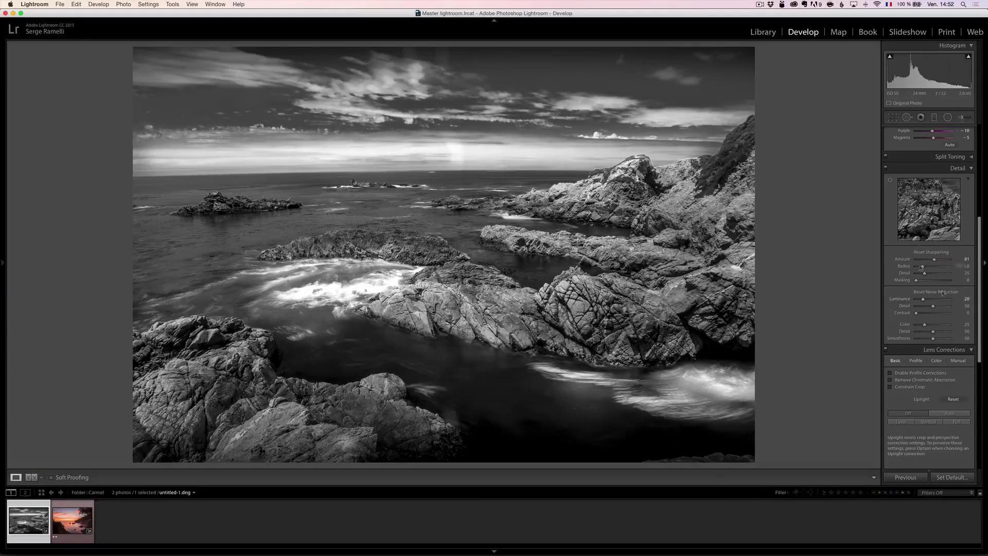
left_click(917, 280, "alt")
left_click_drag(917, 282, 940, 283)
left_click_drag(941, 283, 942, 282)
left_click(650, 251)
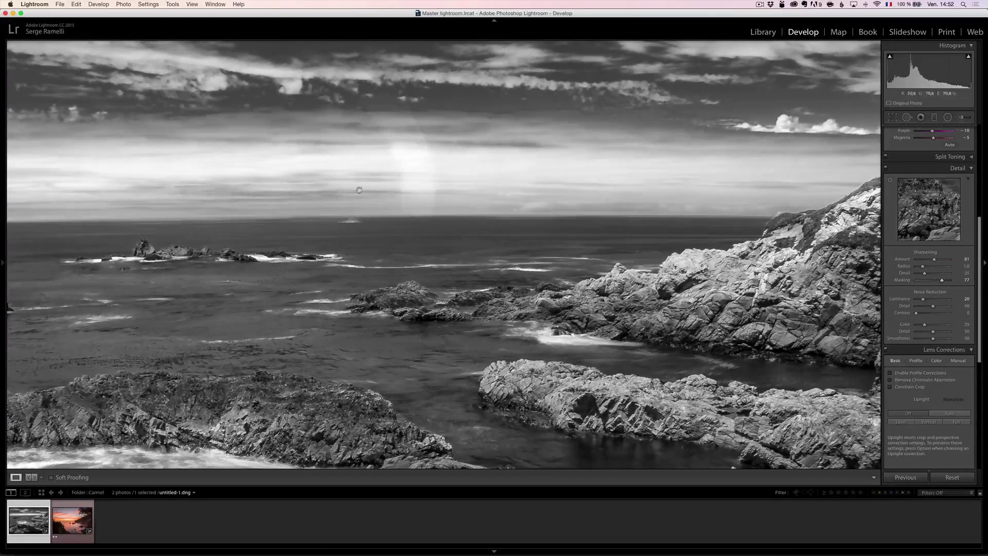
left_click(448, 197)
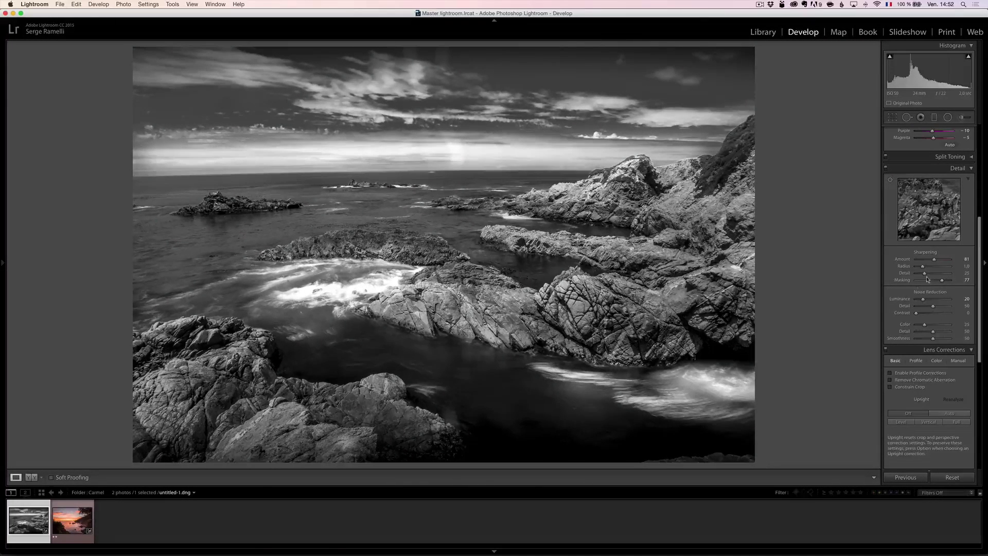
- Compare the photo with and without lens profile corrections, leaving them enabled and chromatic aberration removal off
scroll(981, 281, "down", 5)
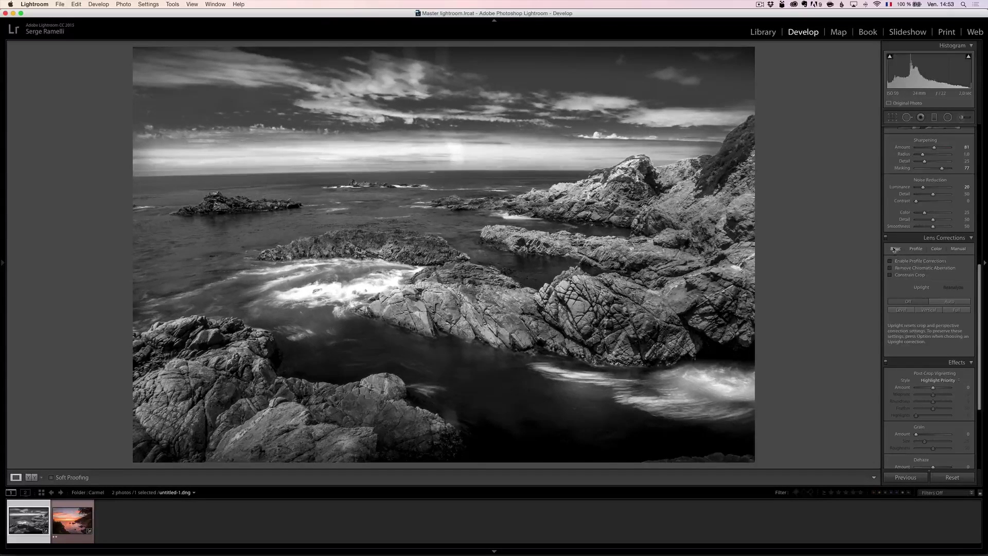
left_click(912, 261)
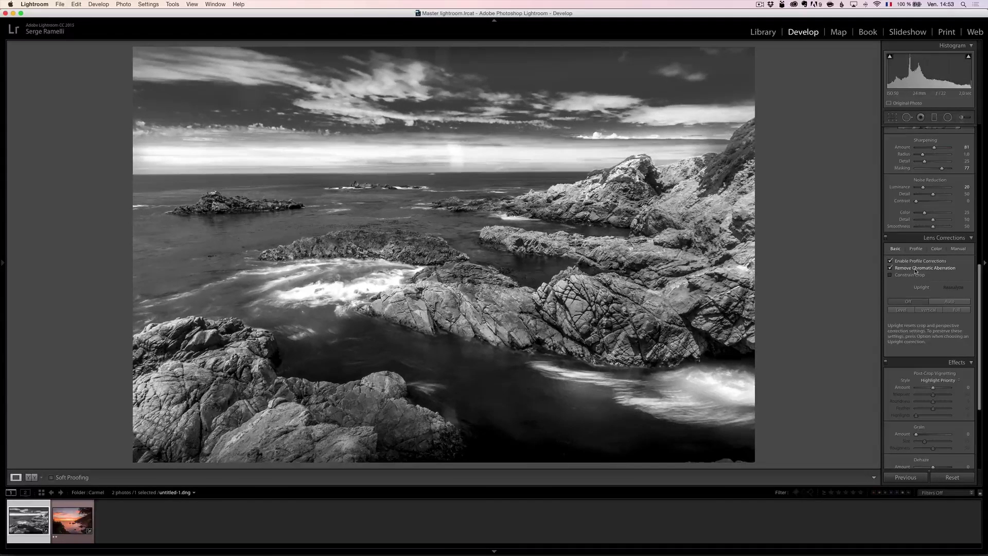
left_click(909, 262)
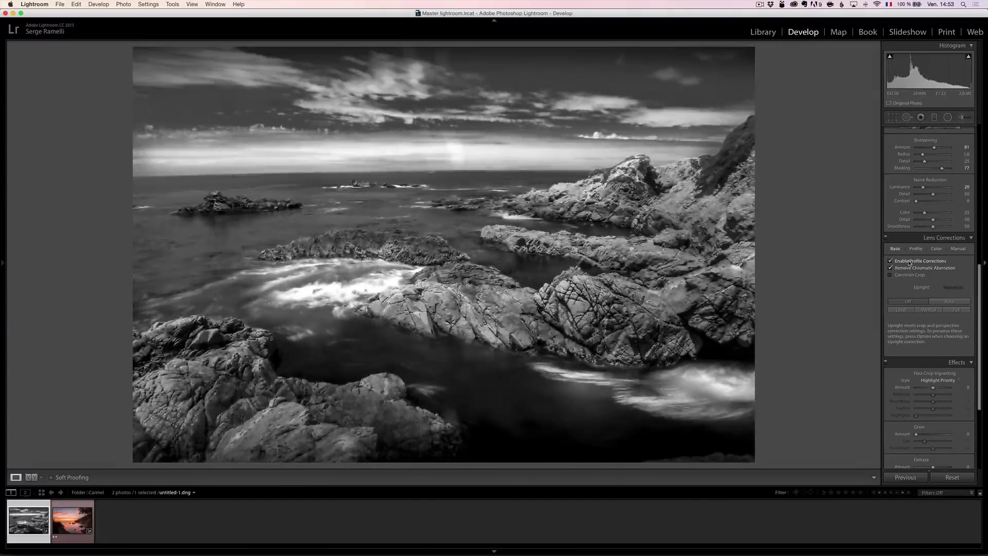
left_click(910, 262)
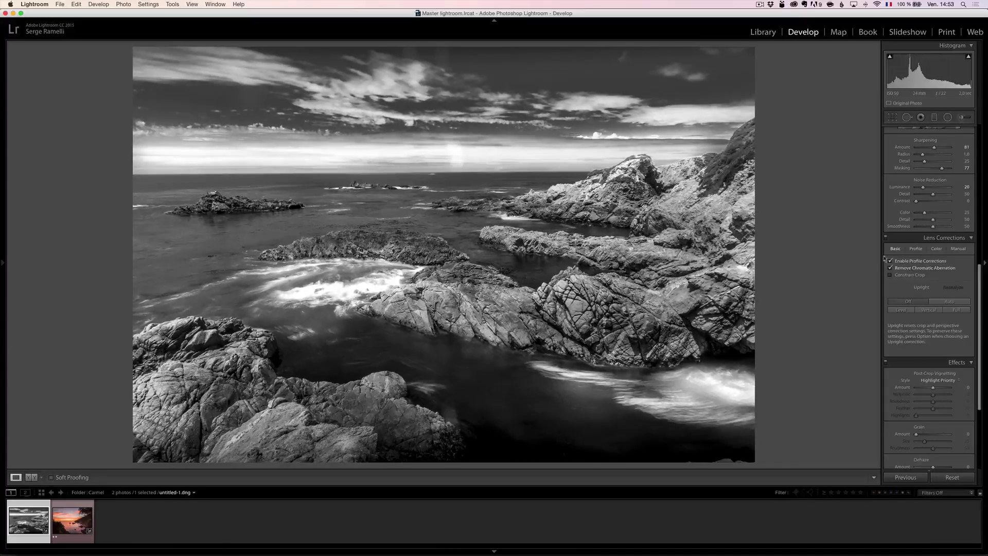
left_click(901, 261)
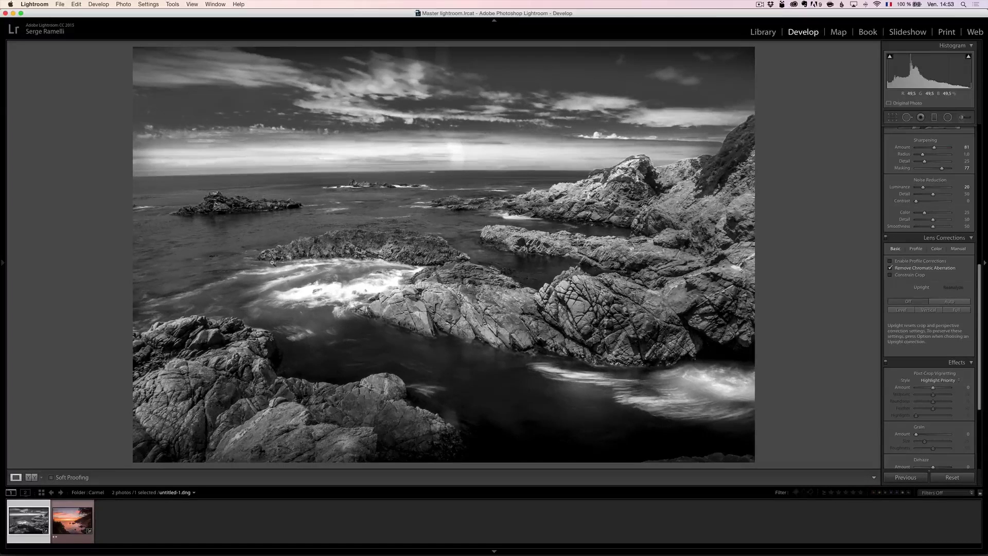
left_click(918, 261)
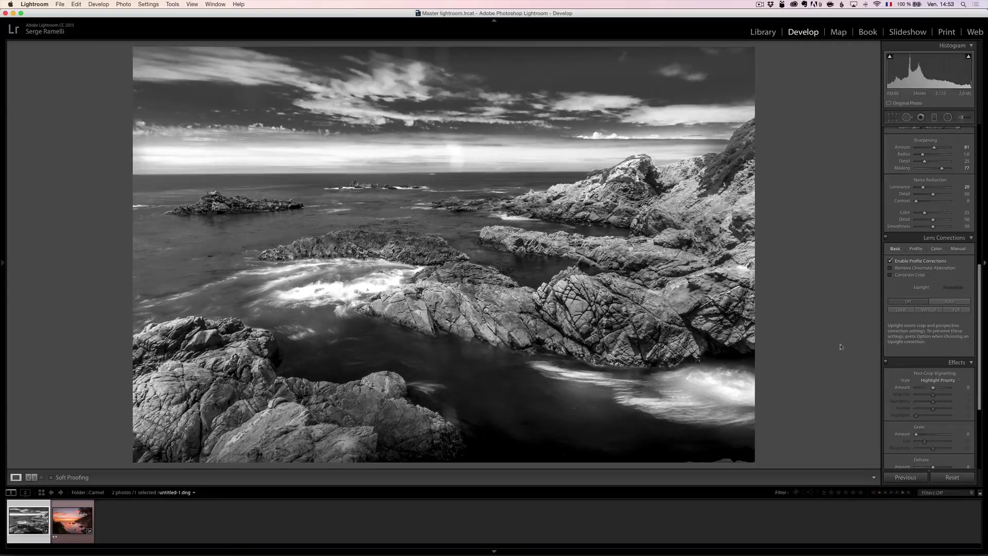
- Set the coastline photo's contrast to +25
left_click_drag(982, 337, 970, 378)
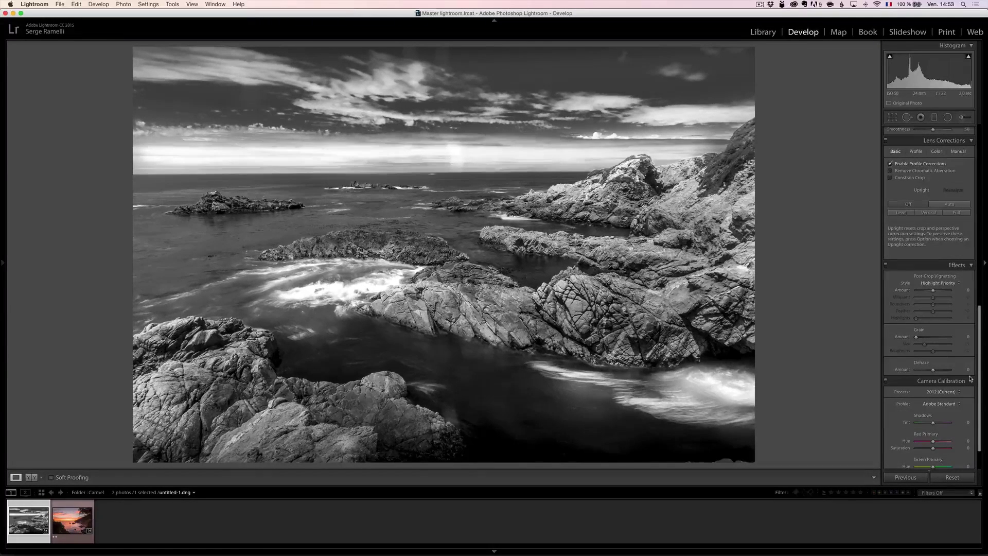
left_click_drag(971, 378, 977, 168)
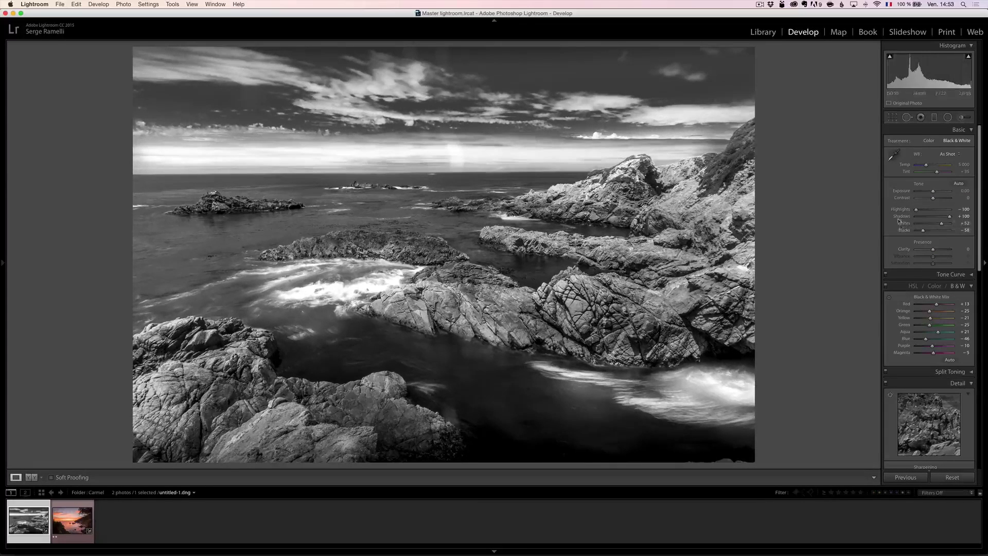
left_click(937, 199)
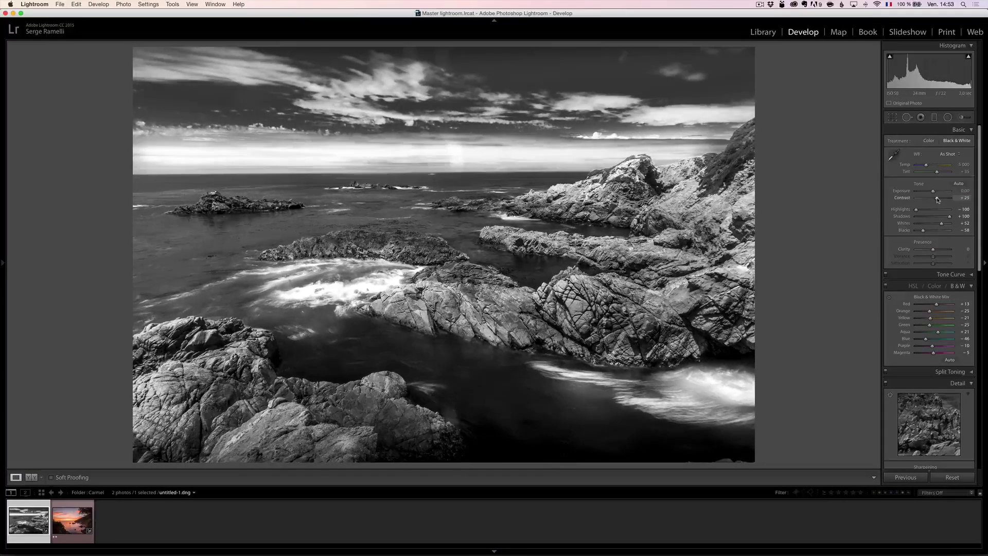
- Compare the developed coastline photo with its original version
key("alt")
key("backslash")
key("backslash")
key("backslash")
key("backslash")
- Rate the coastline photo three stars and check the rating among its options
key("3")
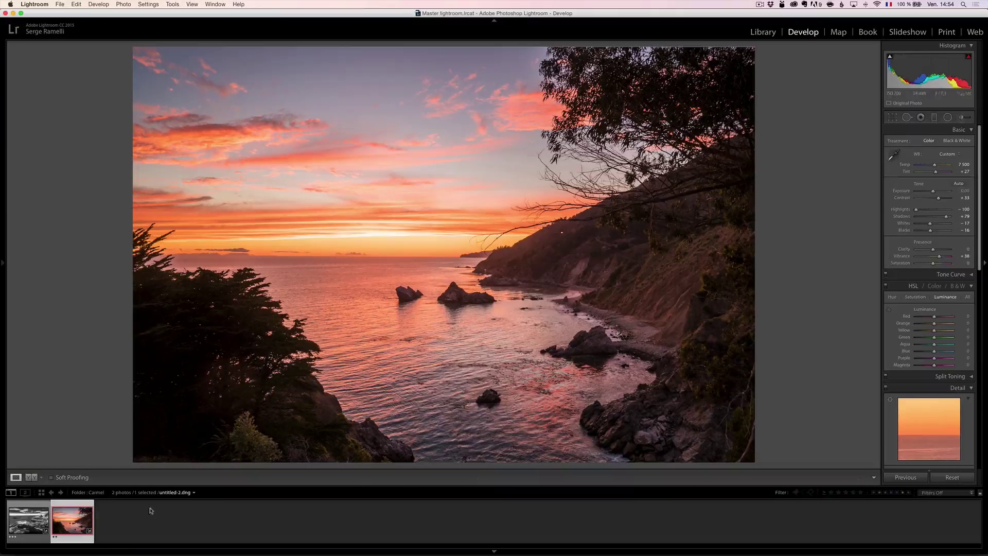
left_click(24, 538)
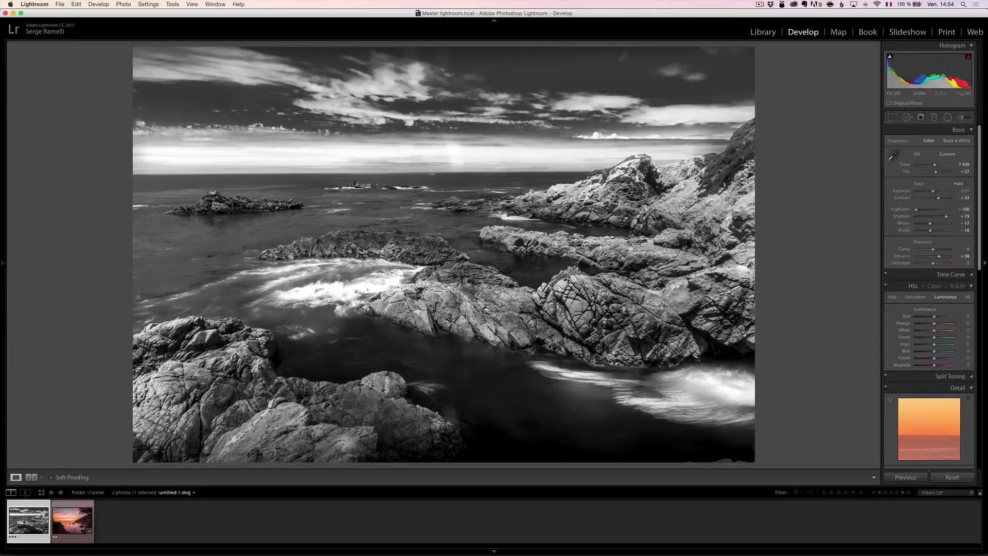
right_click(29, 529)
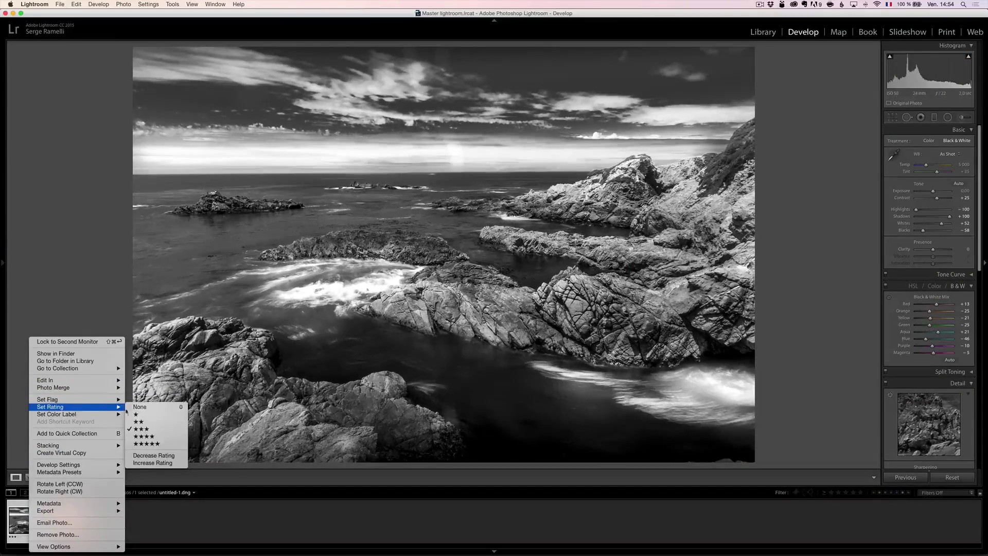
left_click(14, 522)
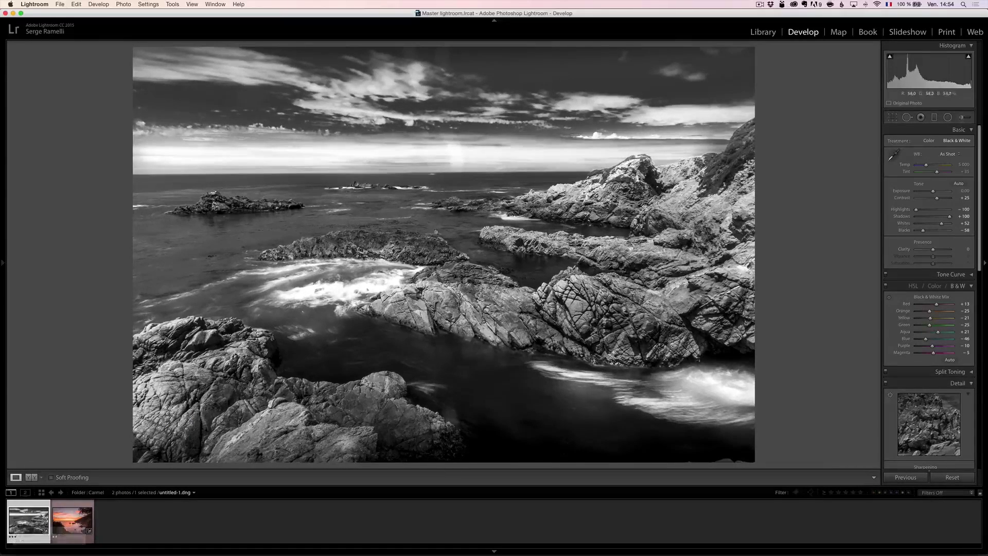
- Inspect the light patch above the horizon and open the coastline photo in Adobe Photoshop CC 2015 for editing
left_click(463, 149)
left_click(453, 154)
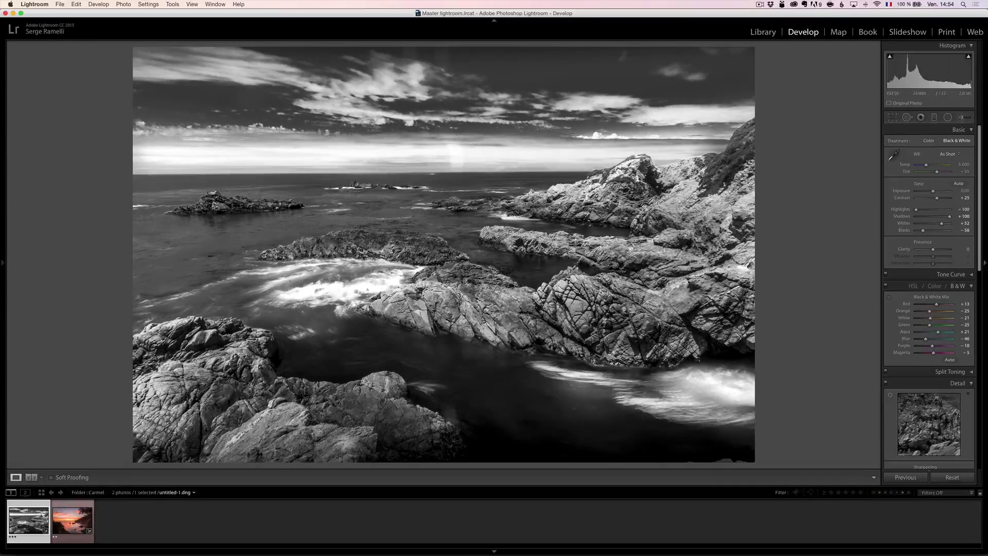
right_click(18, 525)
mouse_move(51, 381)
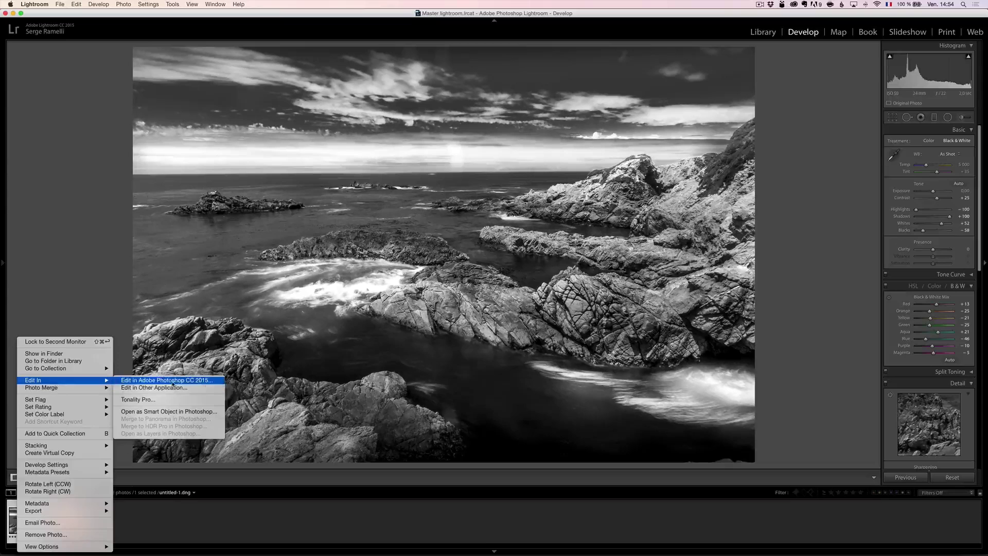
left_click(175, 381)
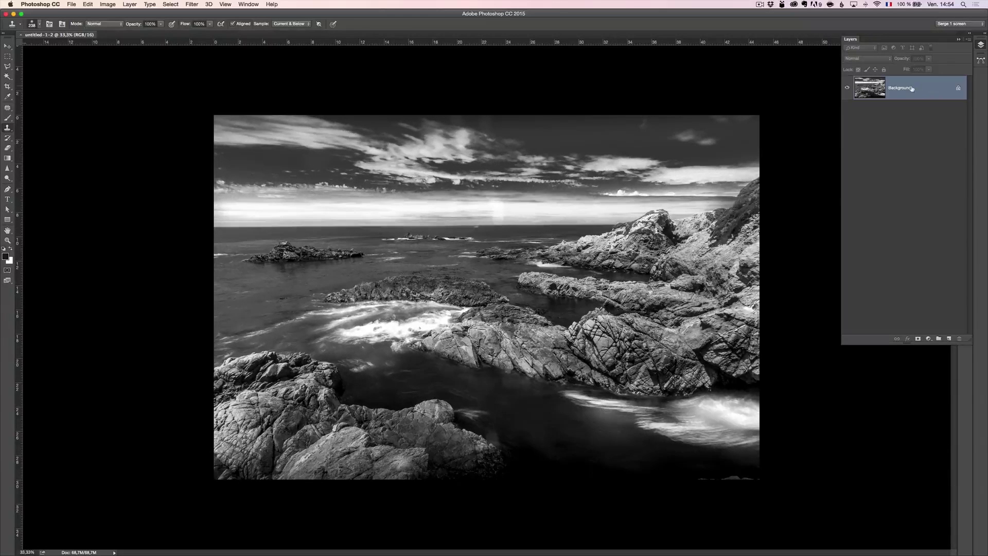
- Duplicate the coastline photo's Background layer
left_click_drag(917, 91, 950, 338)
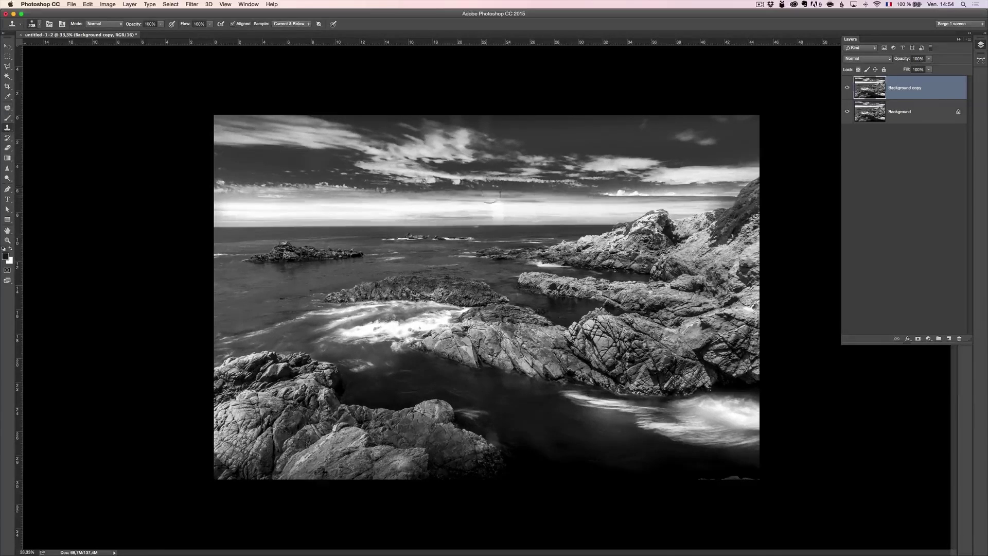
key("z")
left_click(489, 194)
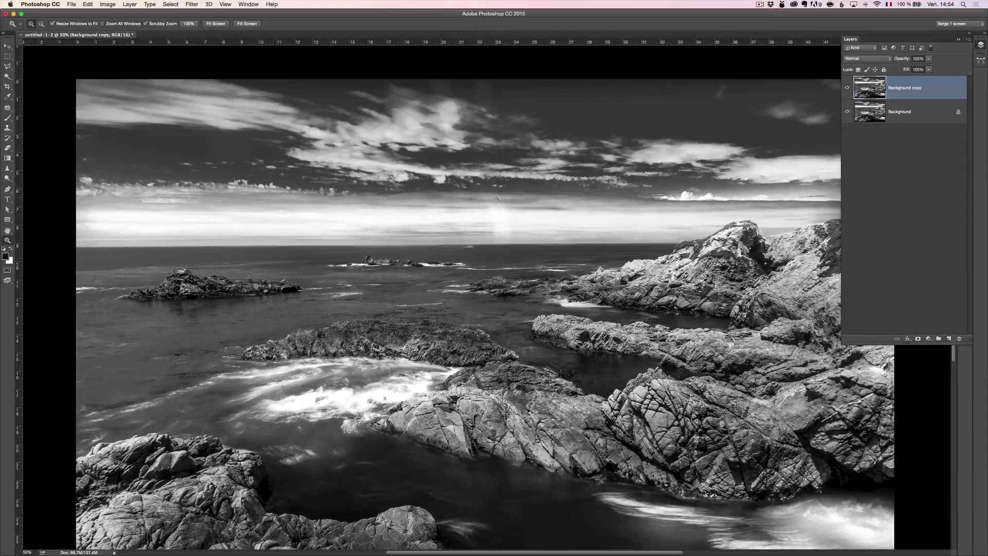
- Clone clean sky over the light patch above the horizon with the Clone Stamp tool and compare the retouched layer with the original
left_click(7, 128)
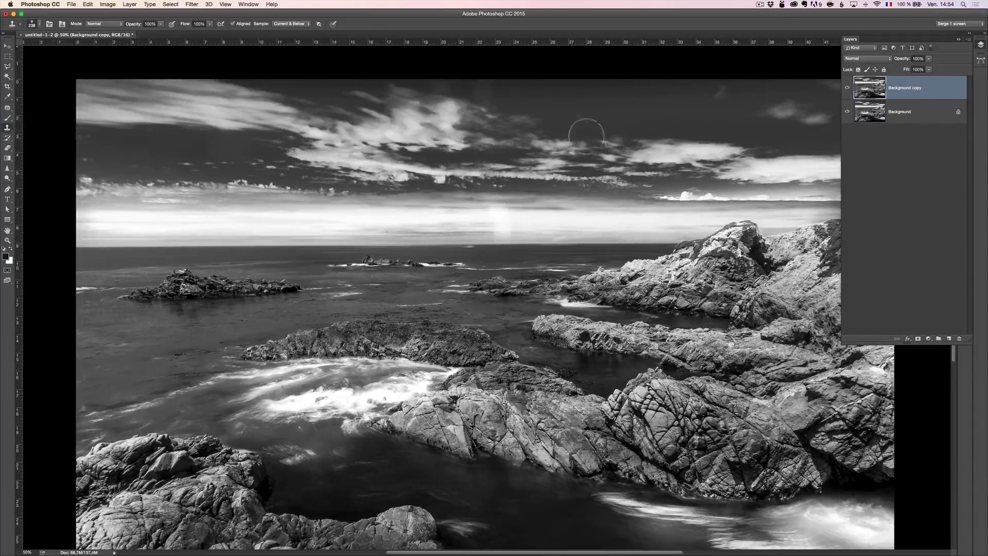
left_click(540, 222, "alt")
mouse_move(531, 221)
left_mouse_down()
mouse_move(494, 224)
mouse_move(491, 216)
mouse_move(492, 244)
mouse_move(489, 221)
left_mouse_up()
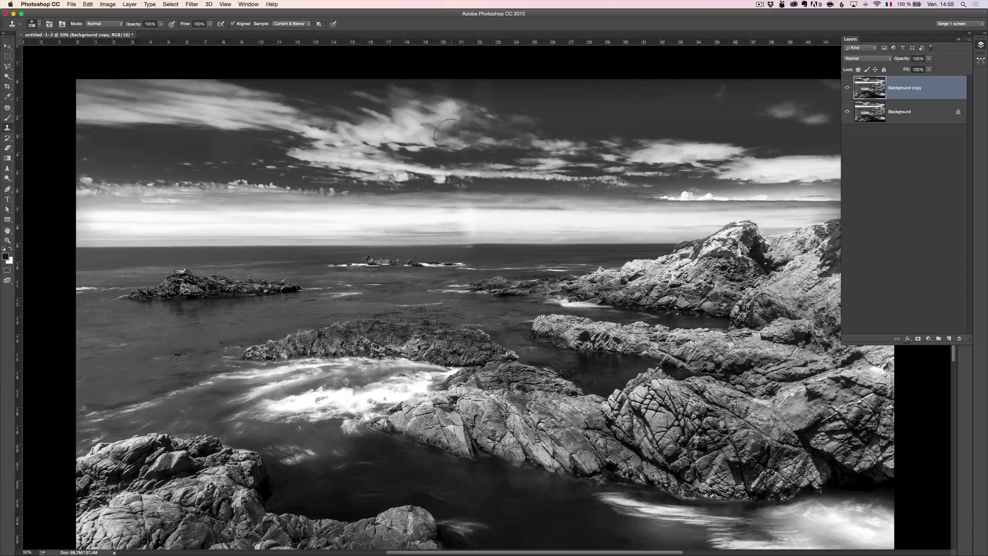
mouse_move(452, 135)
left_mouse_down()
mouse_move(443, 118)
mouse_move(464, 108)
mouse_move(453, 180)
mouse_move(476, 234)
mouse_move(470, 229)
mouse_move(485, 230)
left_mouse_up()
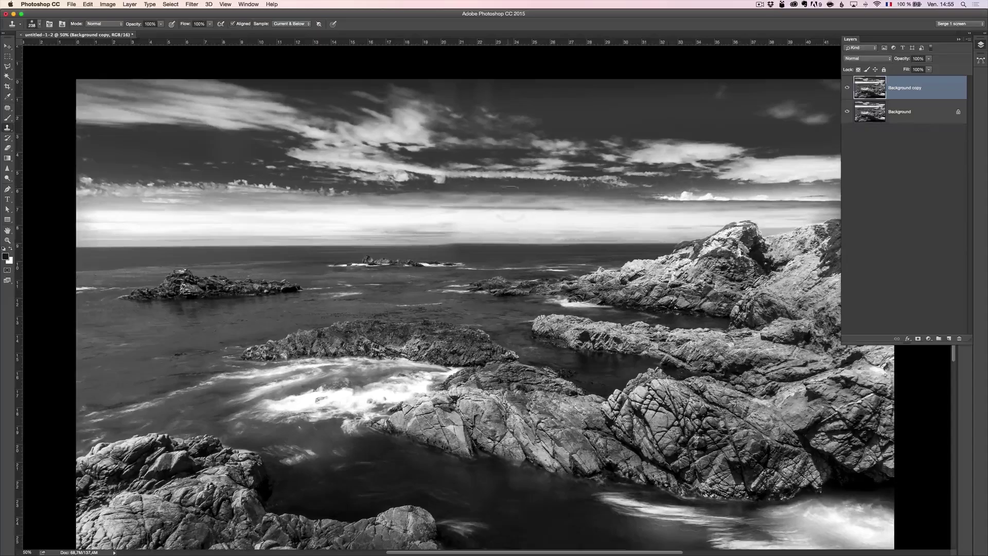
left_click(847, 88)
left_click(847, 88)
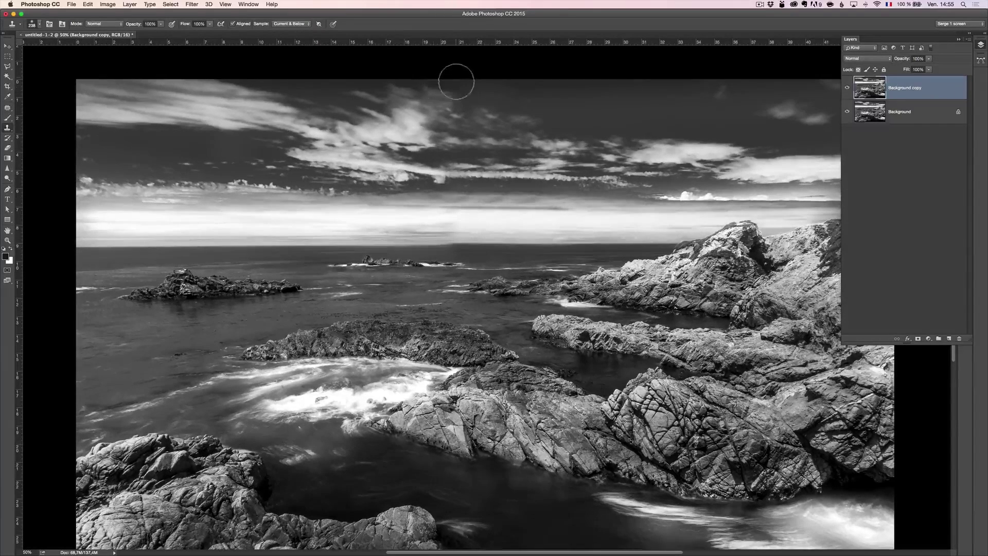
- Clone nearby sky and cloud over the faint light streak at the photo's upper edge
left_click(408, 90, "alt")
mouse_move(424, 86)
left_mouse_down()
mouse_move(449, 81)
mouse_move(425, 82)
left_mouse_up()
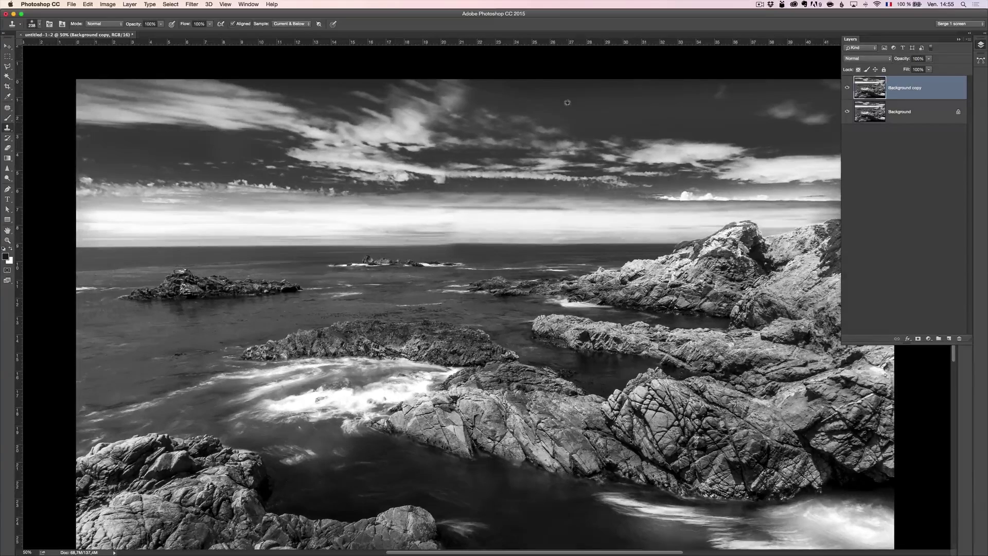
left_click(627, 134)
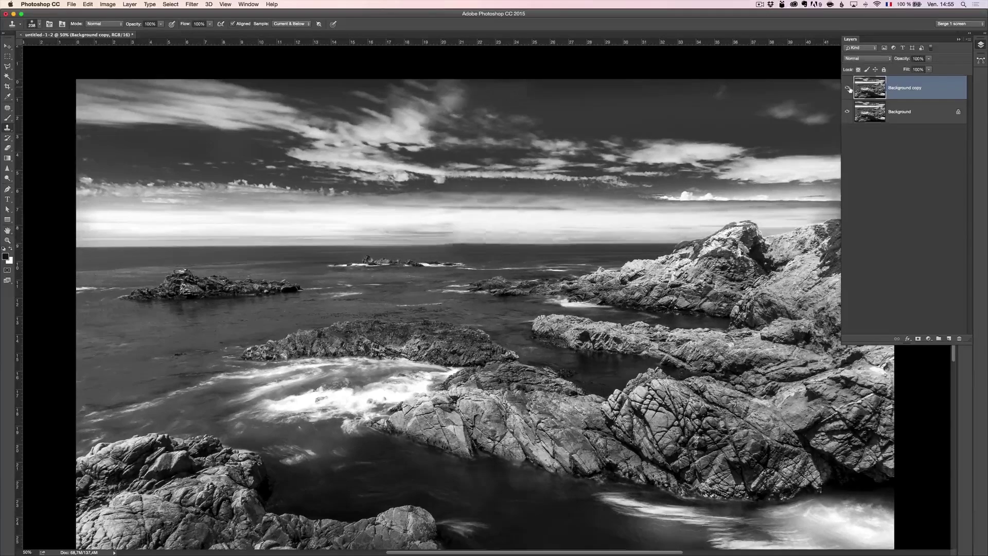
- Check the whole retouched photo, close it with its changes saved, and switch back to Lightroom
key("z")
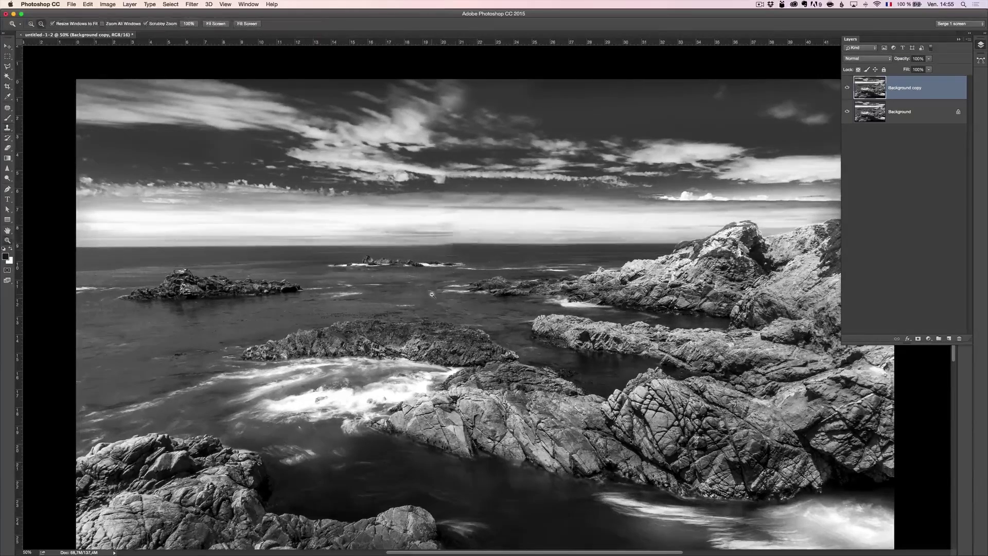
left_click(431, 294, "alt")
left_click(513, 268)
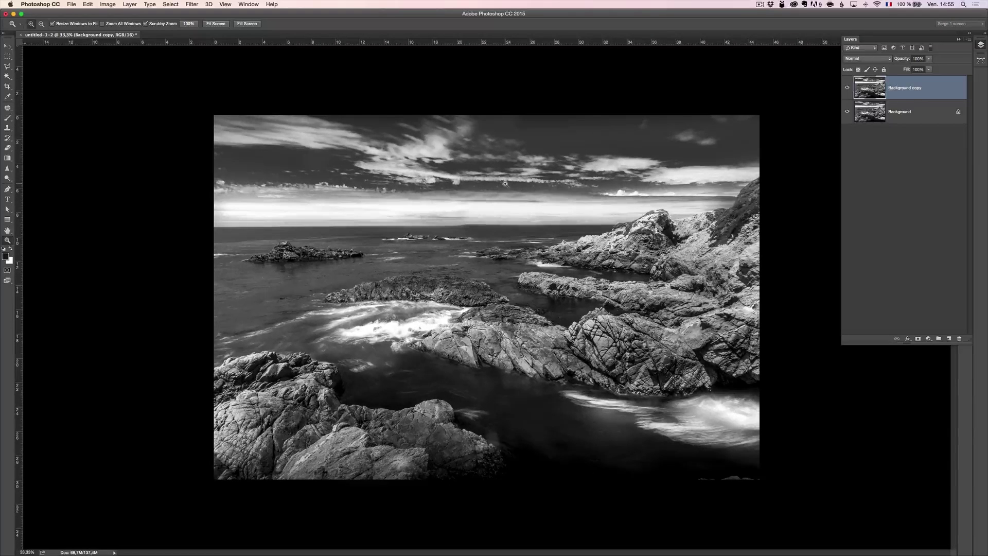
left_click(71, 4)
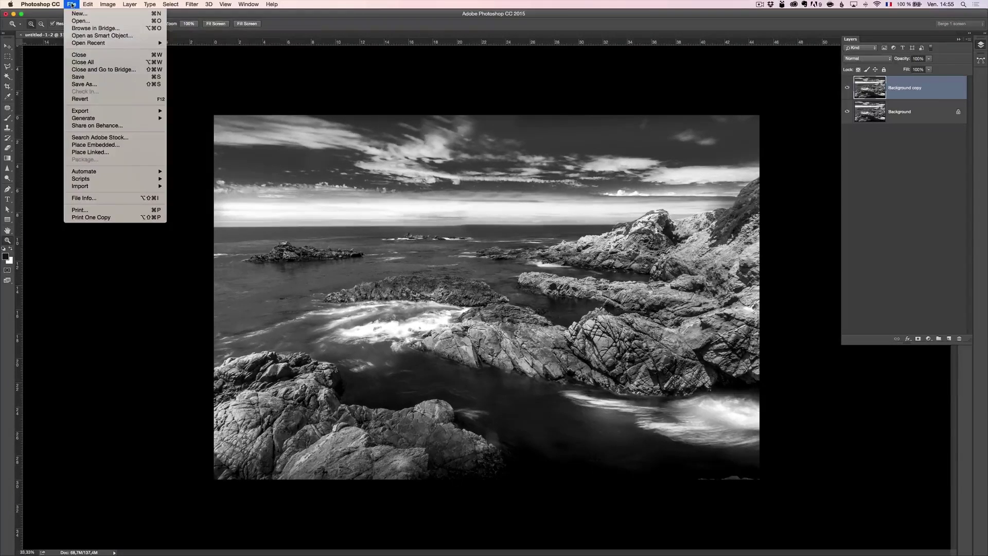
left_click(78, 57)
left_click(558, 179)
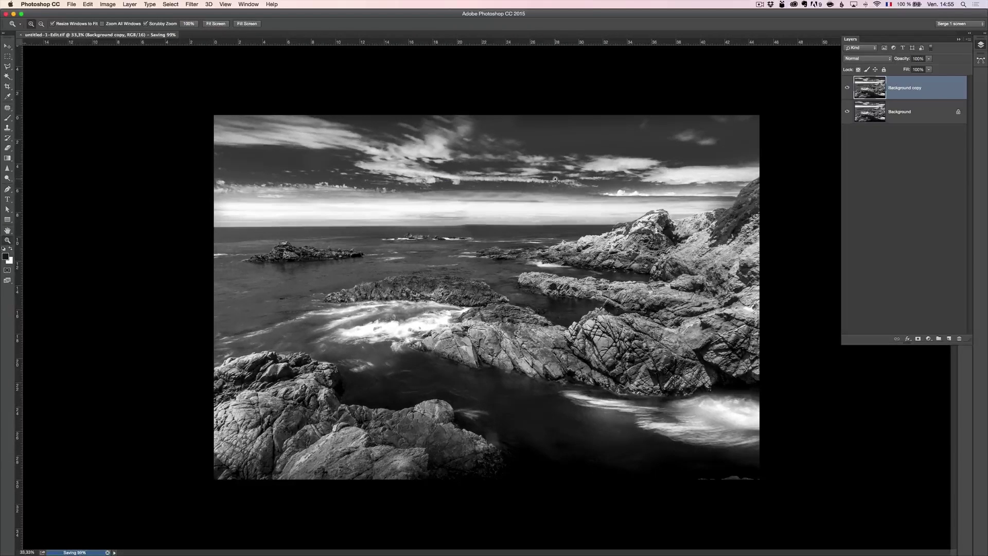
key("super+Tab")
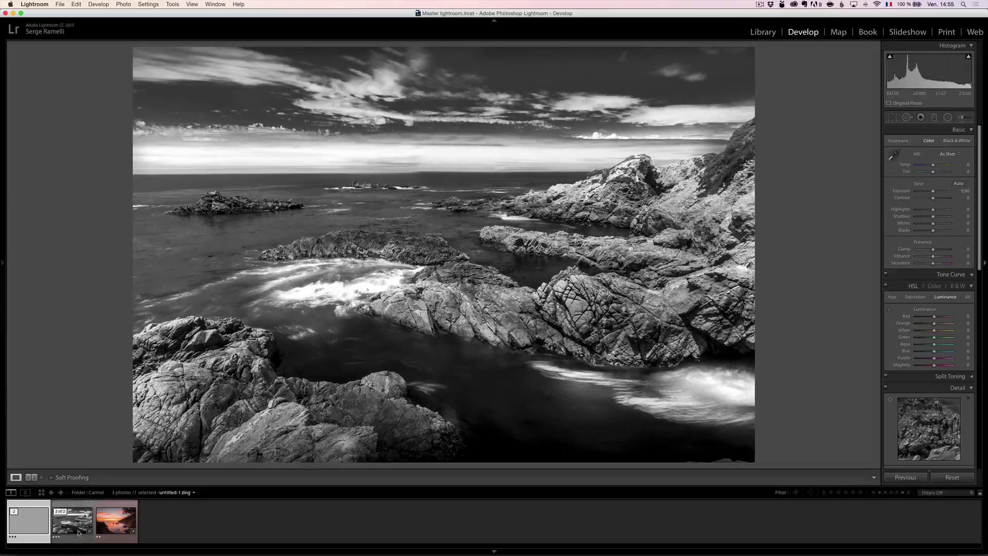
- Reset the original coastline photo's develop settings and reselect the retouched untitled-1-Edit.tif
key("Right")
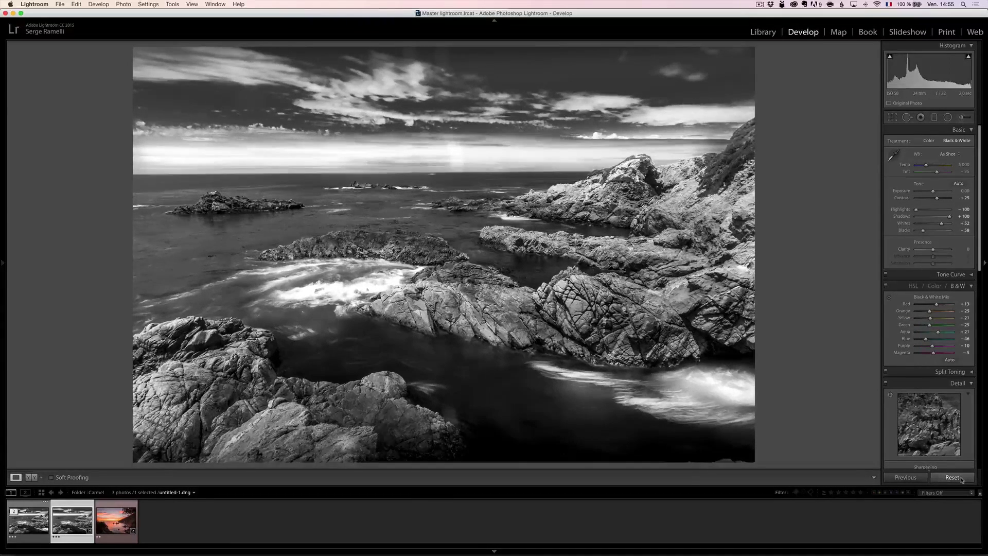
left_click(952, 477)
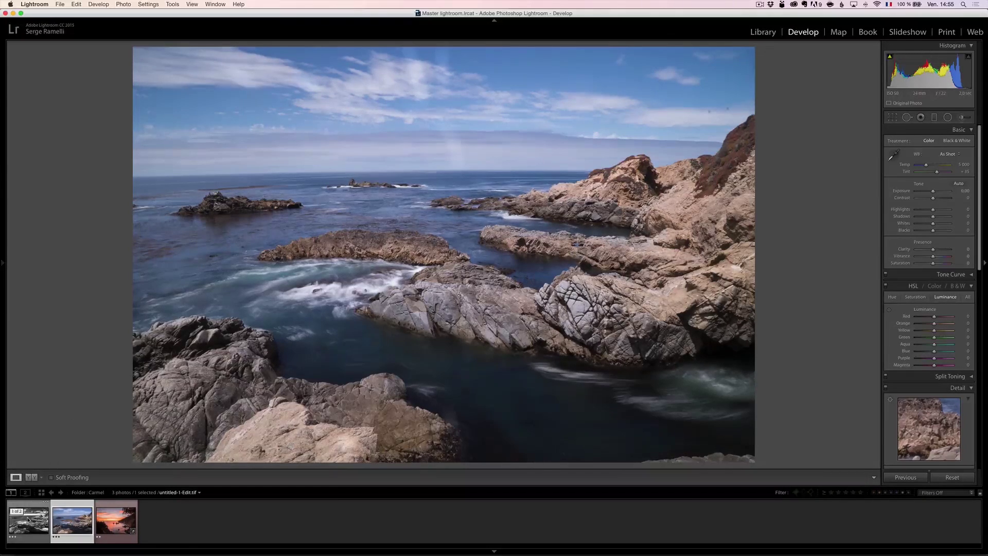
left_click(29, 520)
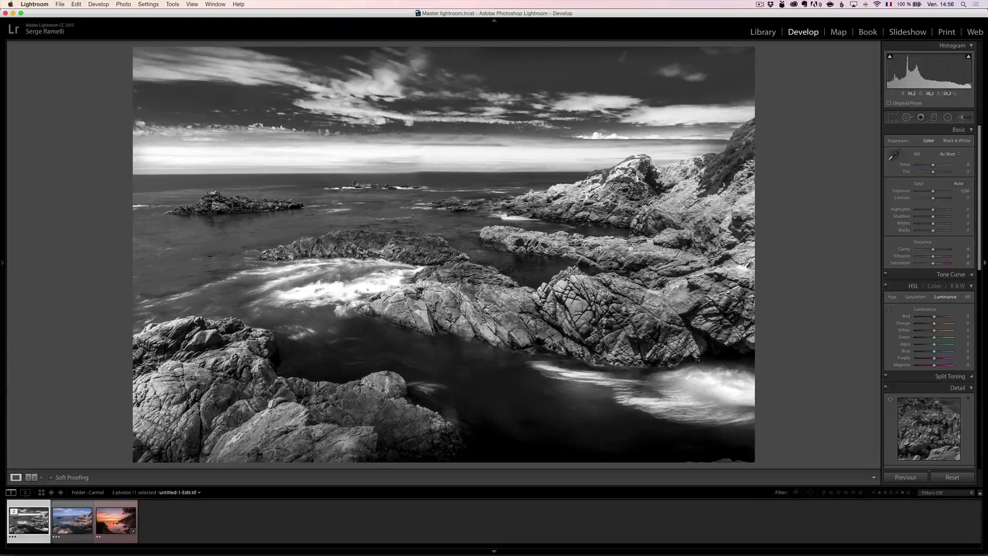
- Show the Las Vegas folder in the Library module and hide the folder area for a larger photo view
left_click(764, 33)
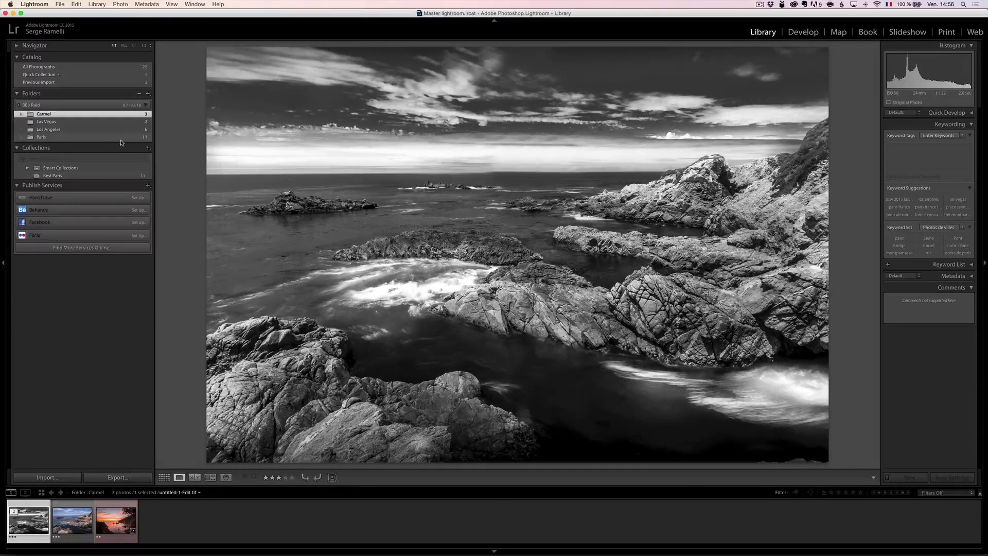
left_click(121, 122)
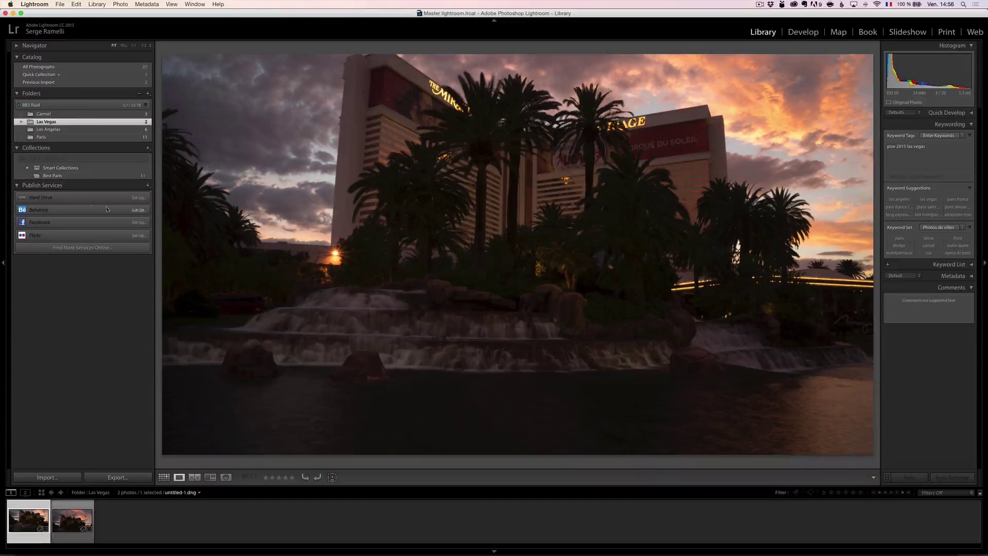
left_click(3, 265)
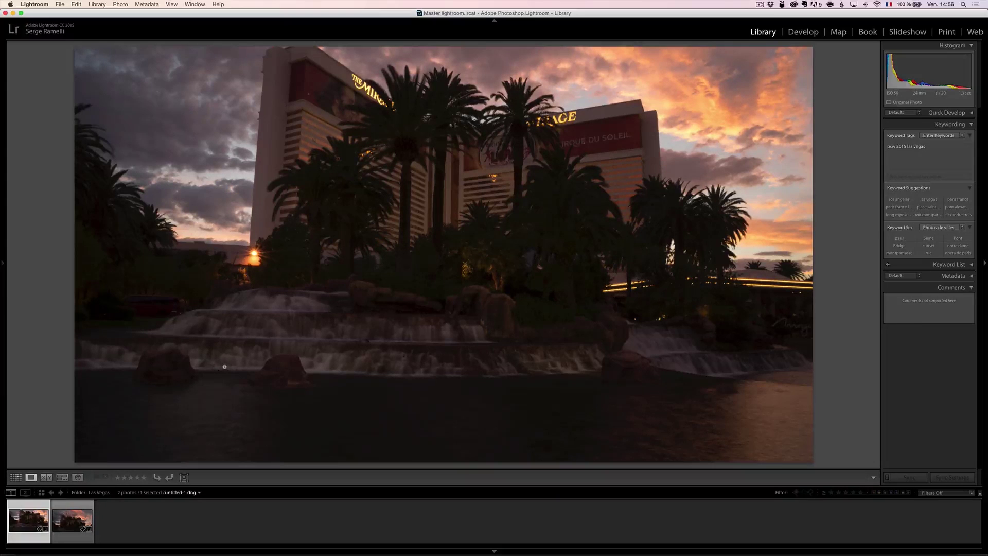
- Examine the two Las Vegas hotel photos with the shooting info displayed, including the waterfall close up
key("Right")
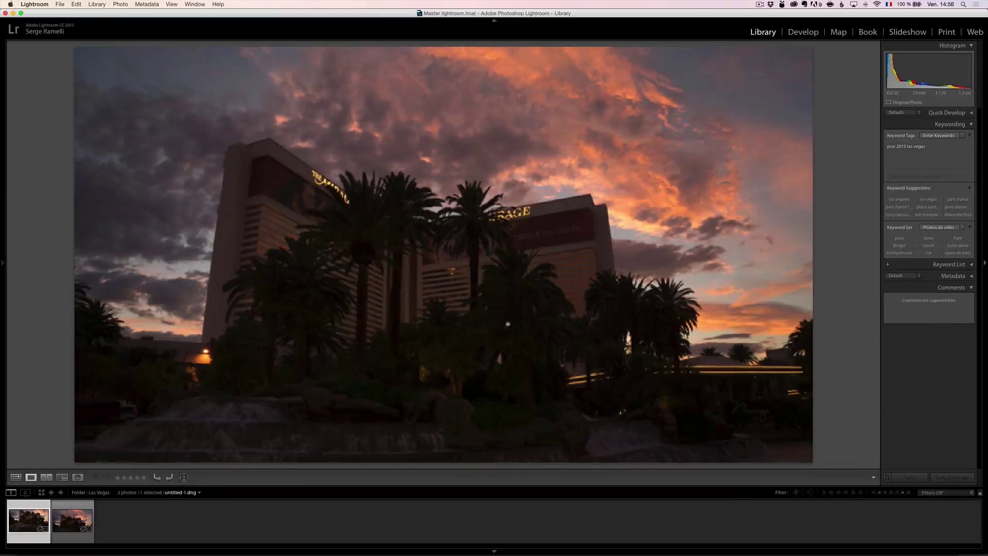
key("Left")
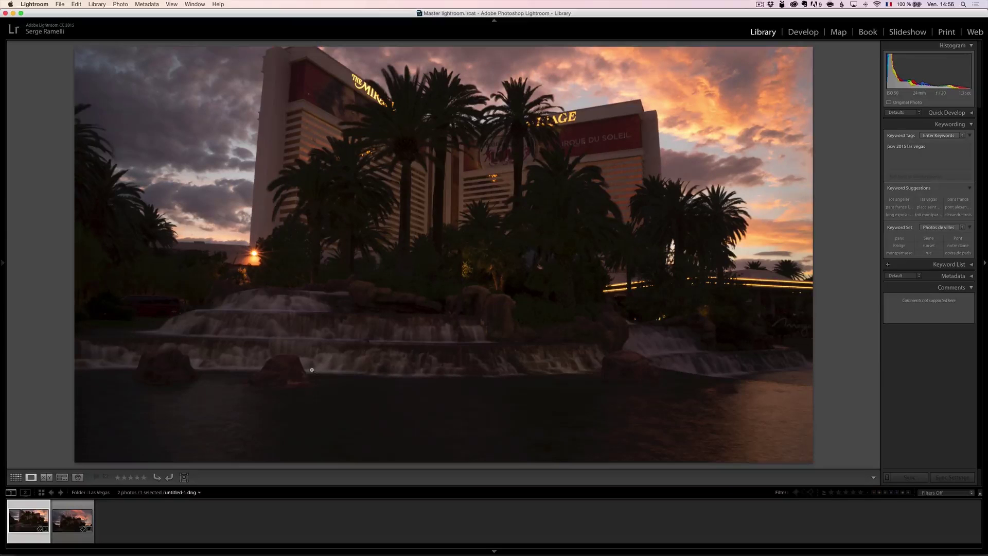
key("i")
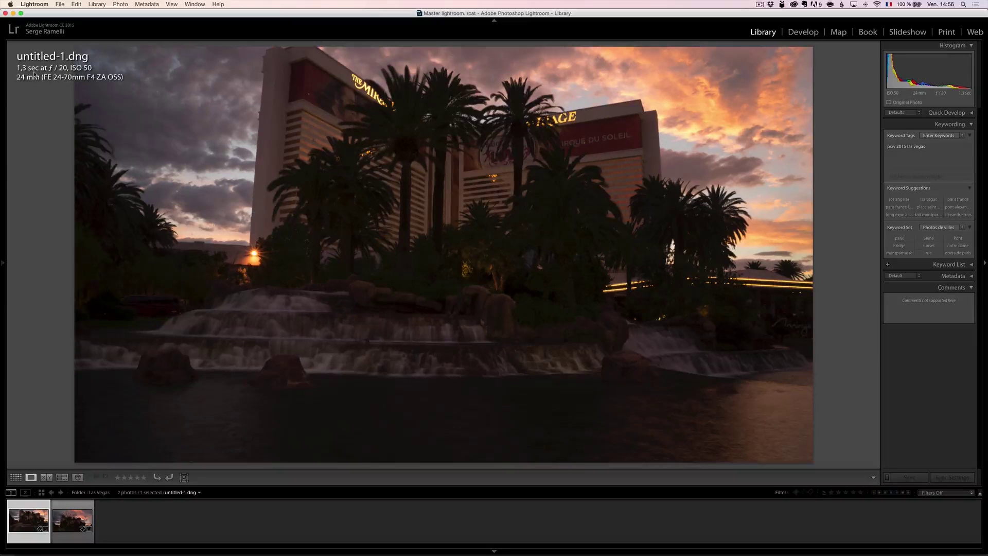
left_click(338, 327)
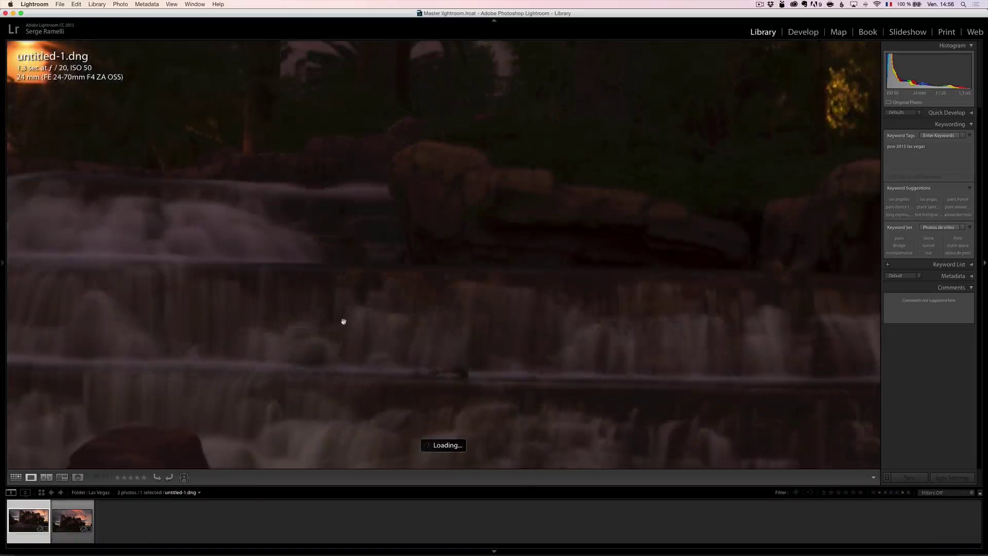
left_click(383, 334)
left_click(75, 518)
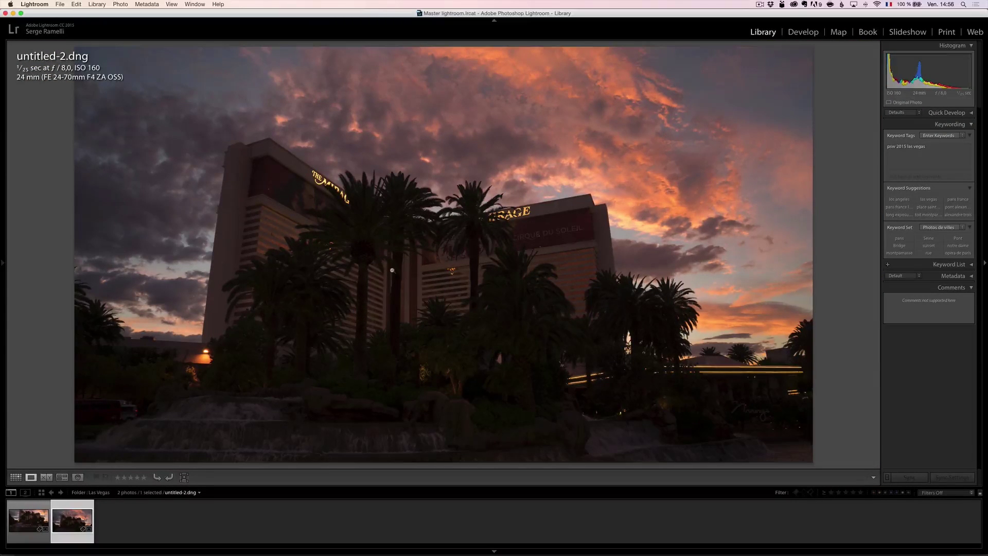
- Select both Las Vegas photos and open a panorama merge preview for them
left_click(29, 521)
left_click(74, 518)
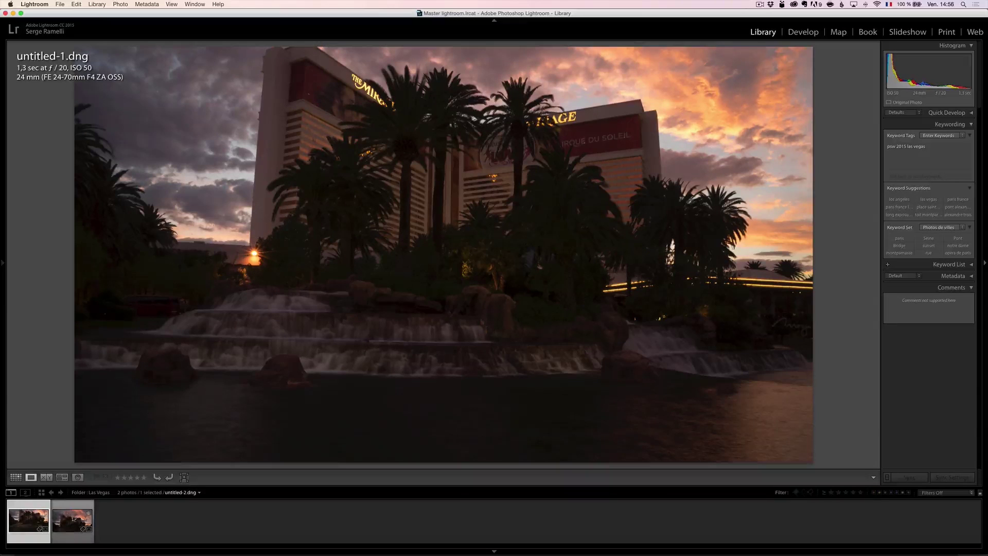
left_click(73, 517, "super")
right_click(73, 518)
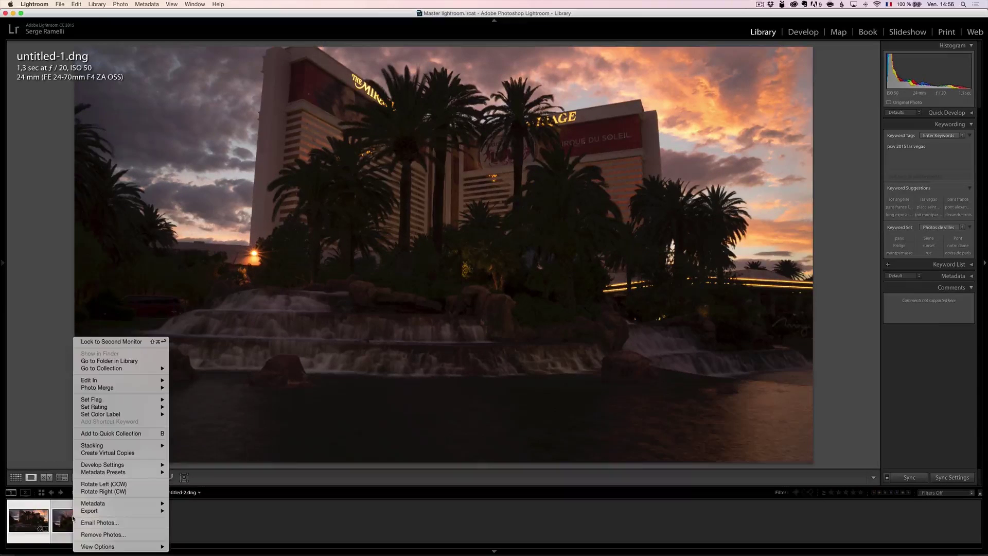
mouse_move(144, 388)
left_click(200, 398)
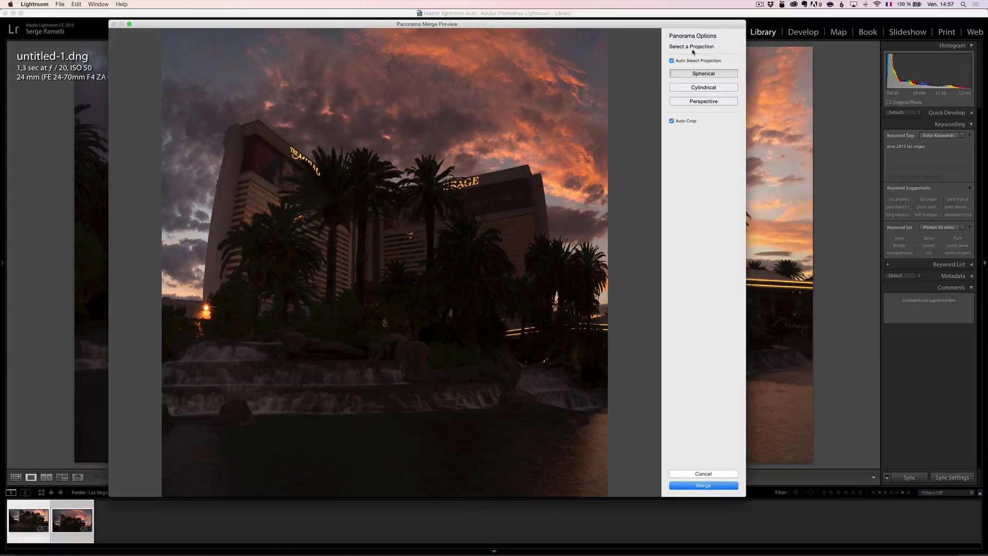
- Turn off Auto Select Projection, compare the Spherical, Cylindrical and Perspective projections, and choose Perspective
left_click(684, 63)
left_click(698, 63)
left_click(698, 64)
left_click(705, 89)
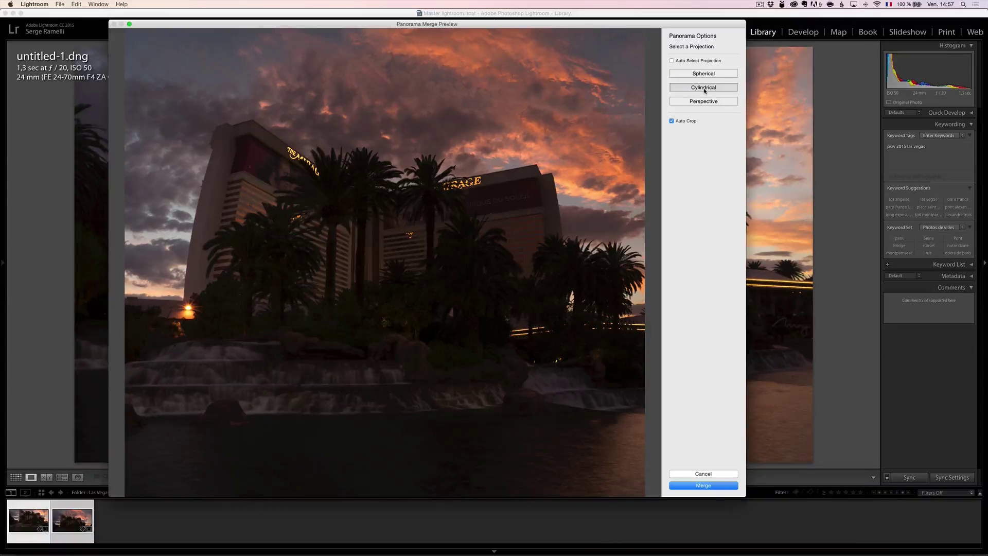
left_click(712, 74)
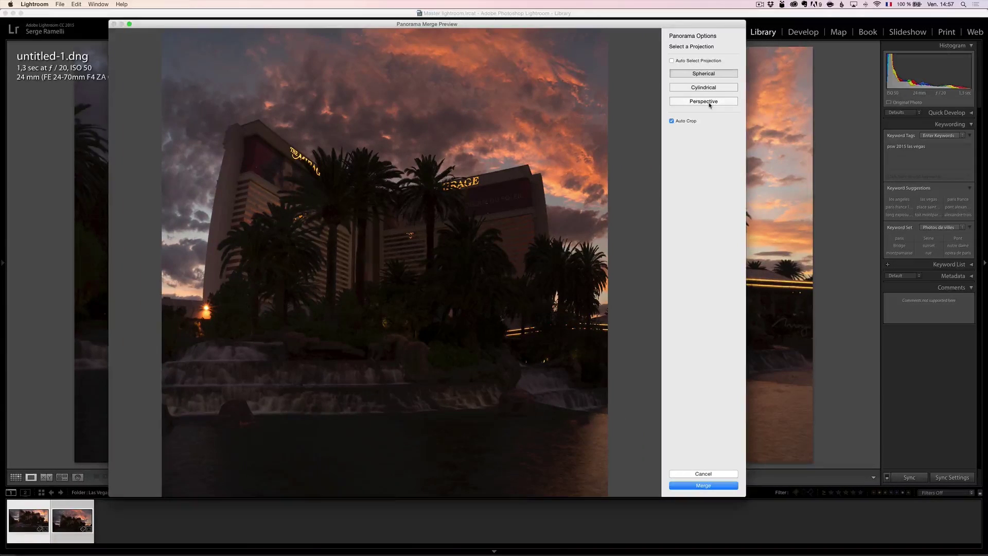
left_click(709, 105)
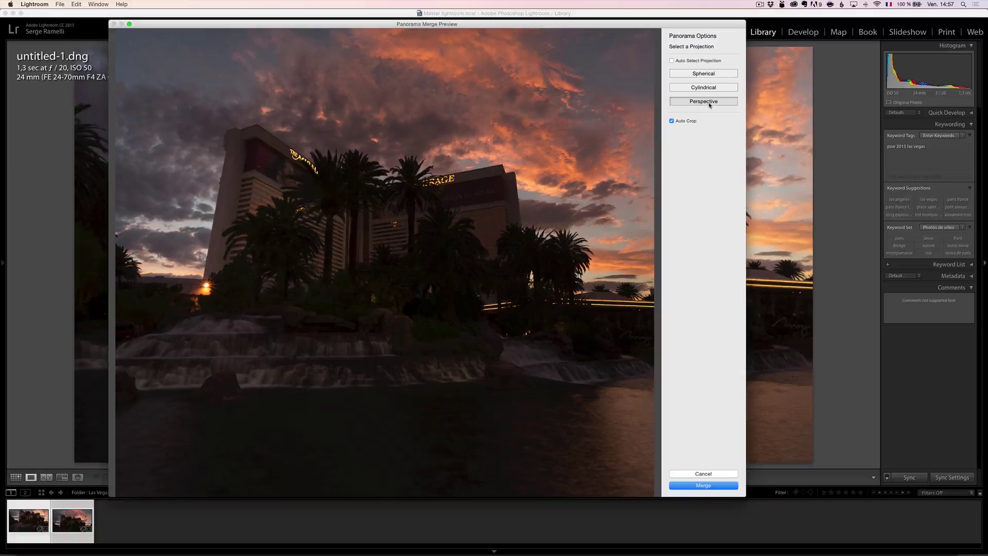
left_click(707, 75)
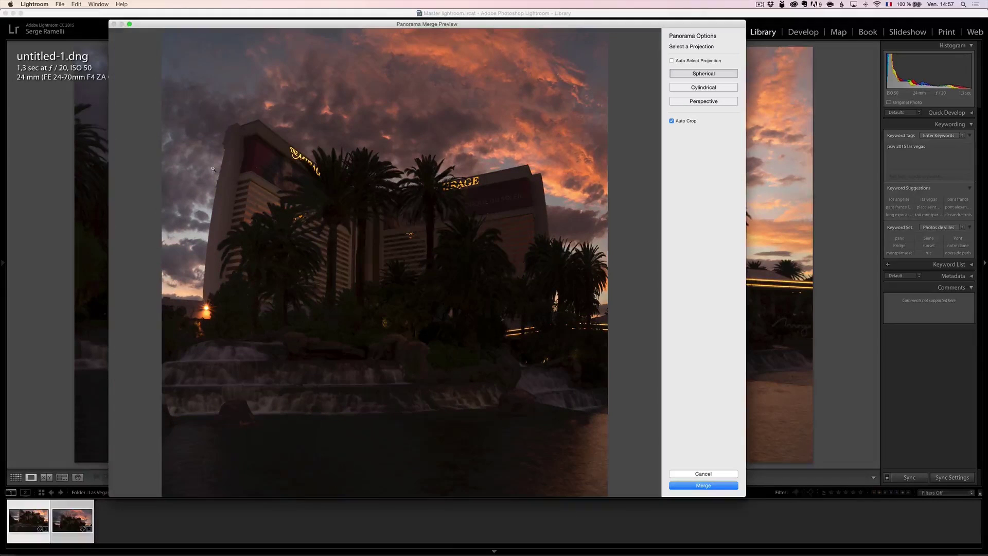
left_click(732, 103)
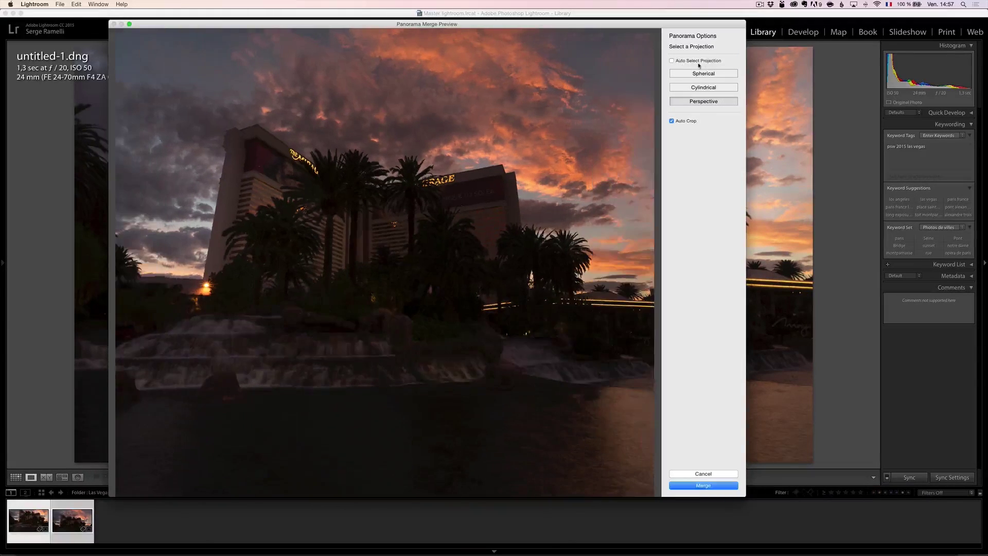
- Compare the panorama preview with and without Auto Crop, leaving Auto Crop enabled
left_click(685, 124)
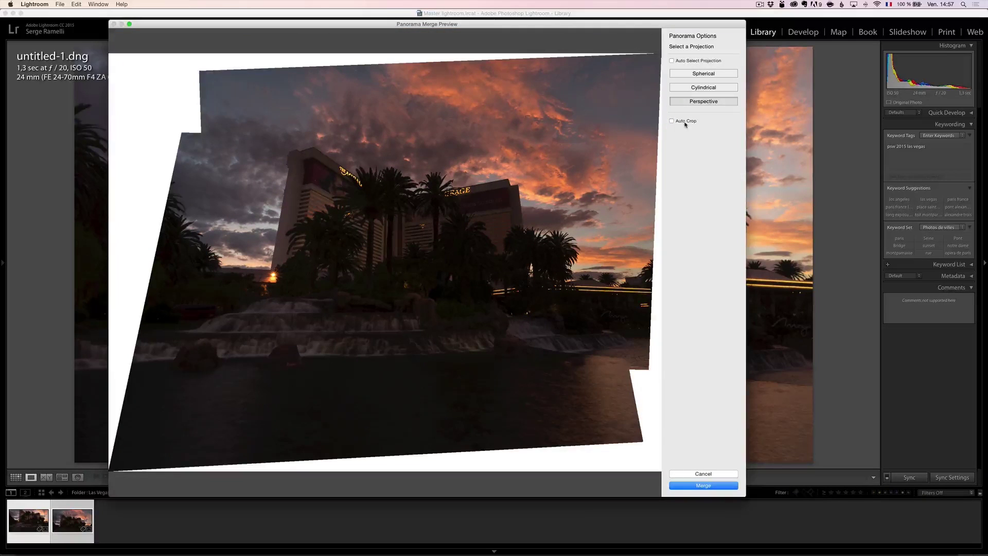
left_click(685, 124)
left_click(675, 122)
left_click(688, 121)
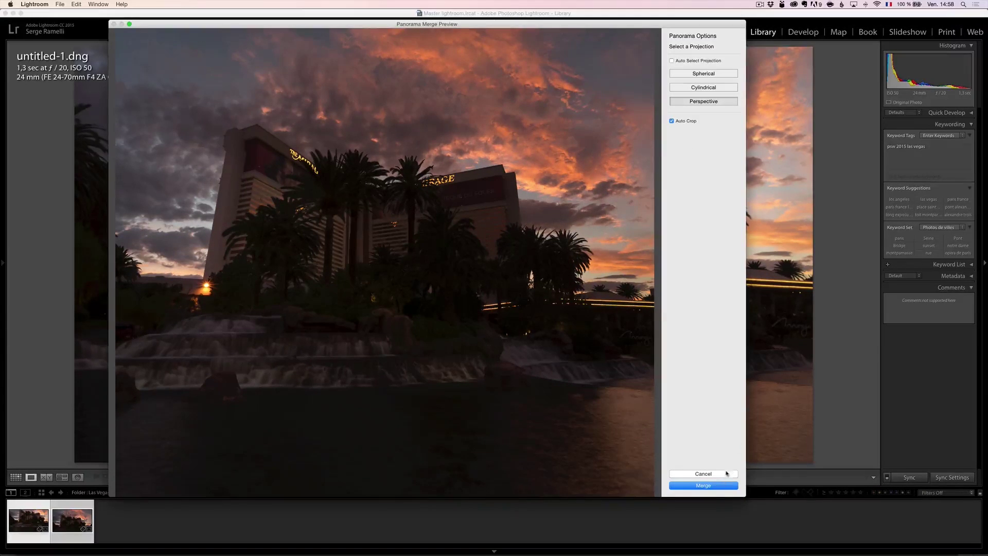
- Merge the two photos into a panorama and select the resulting untitled-1-Pano.dng
left_click(721, 487)
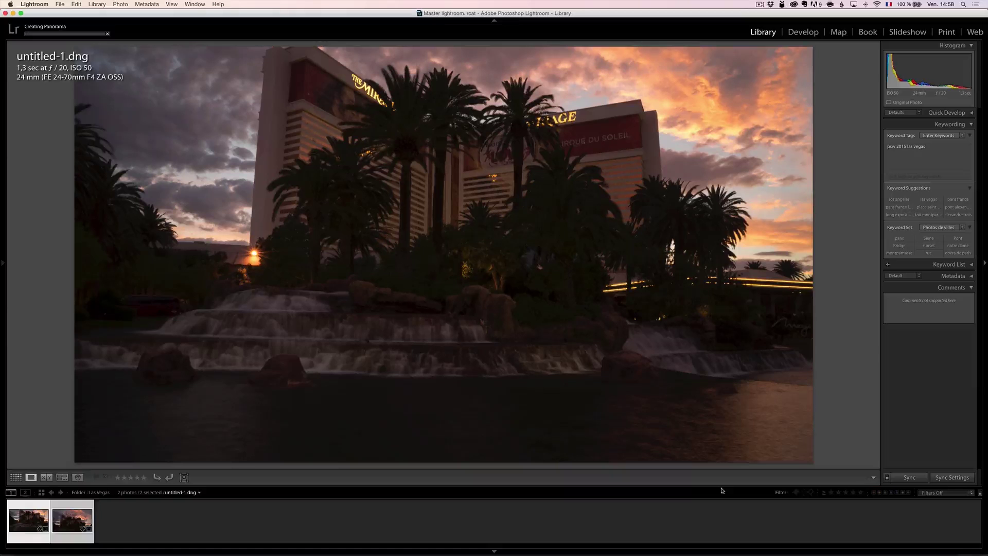
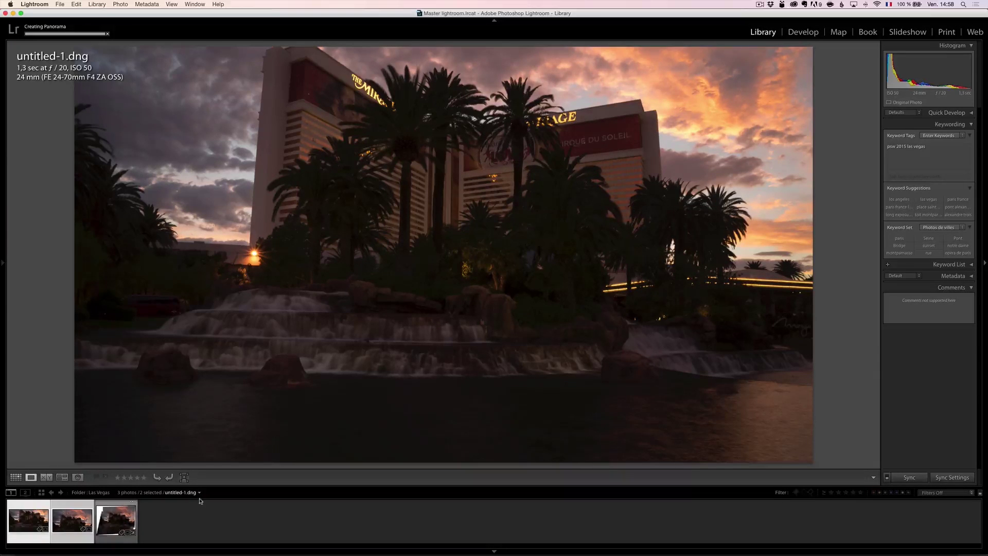
left_click(103, 520)
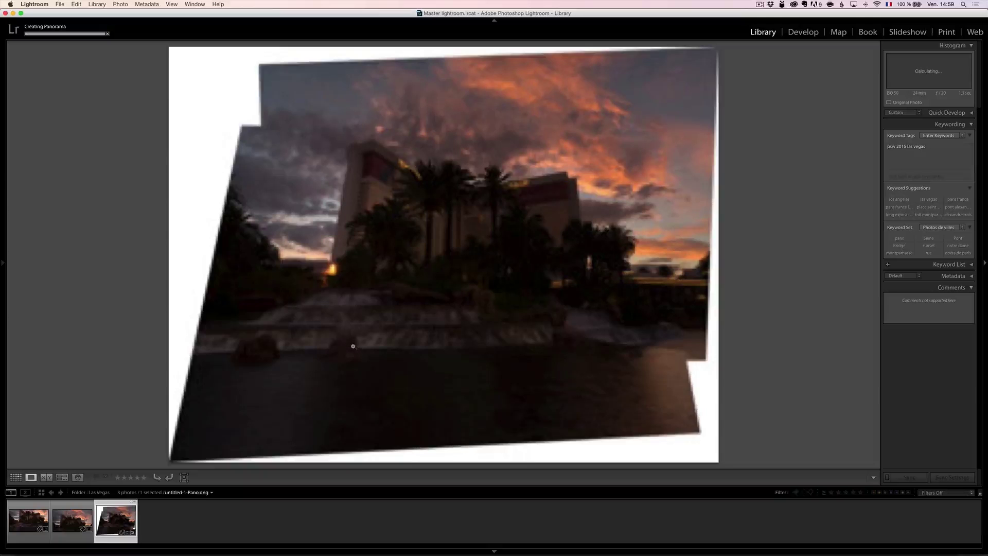
- Start developing the merged panorama, setting Shadows to +100, Exposure to +1.00 and Highlights to -100
left_click(803, 32)
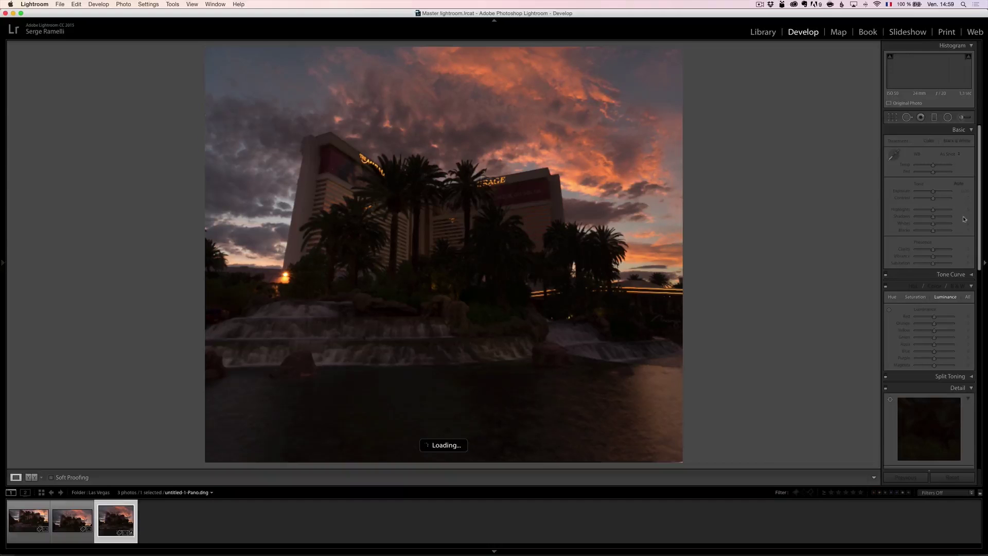
left_click_drag(934, 218, 965, 216)
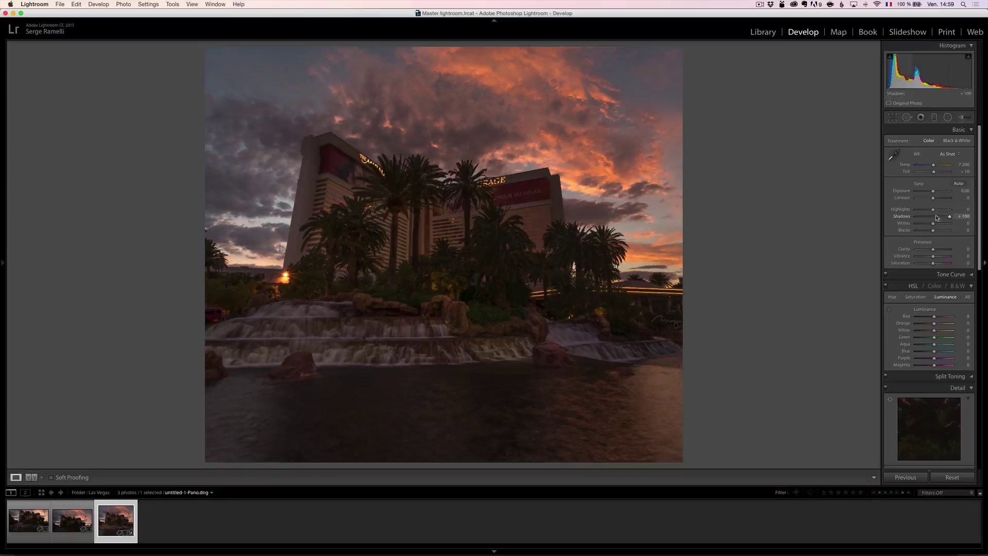
left_click_drag(934, 191, 936, 191)
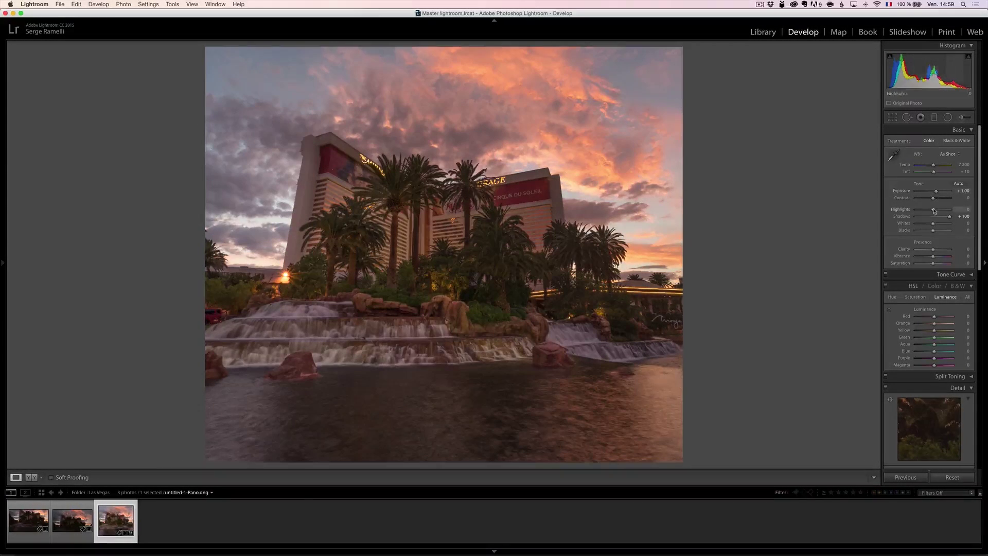
left_click_drag(933, 209, 901, 211)
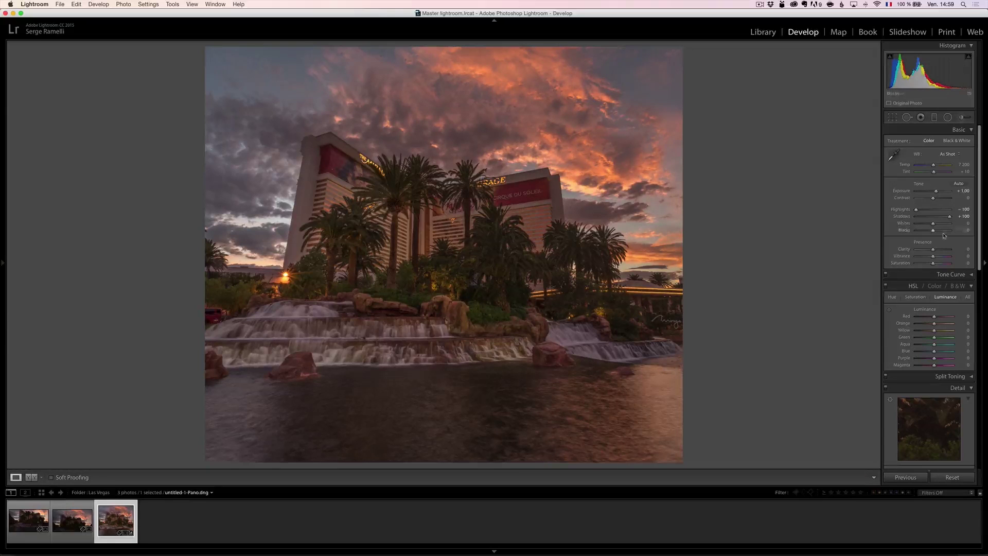
- Set the panorama's Blacks to -20, Whites to +26 and Contrast to +27
key("alt")
left_click_drag(934, 232, 931, 233)
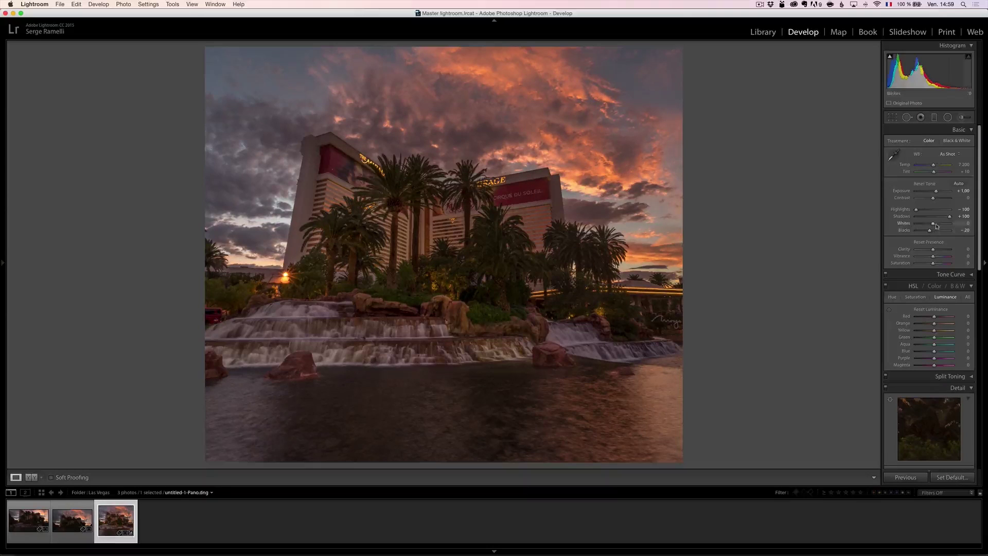
left_click_drag(934, 224, 938, 200)
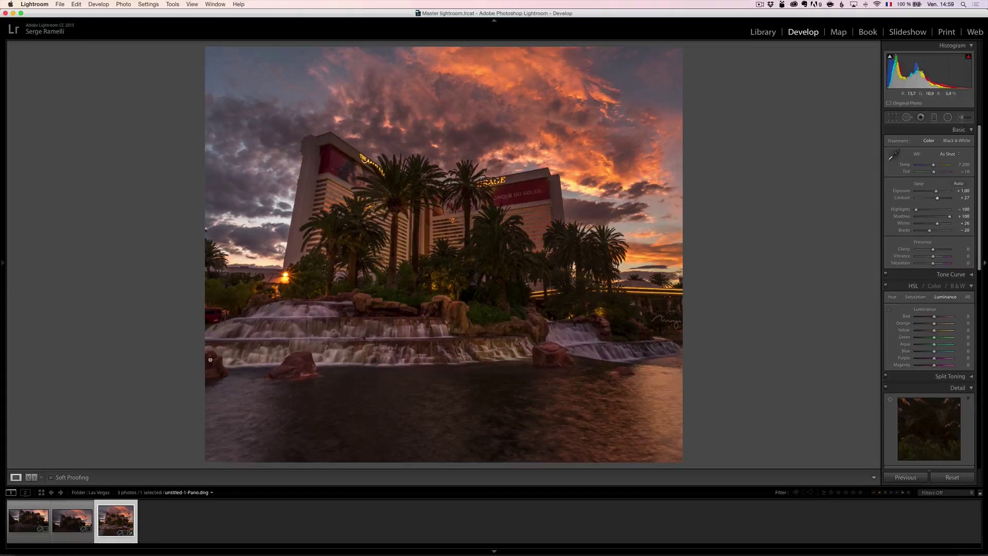
- Crop the panorama tighter, trimming the rocks at its left edge and part of the water along the bottom
left_click(895, 119)
left_click_drag(230, 255, 244, 255)
left_click_drag(431, 439, 447, 421)
key("Return")
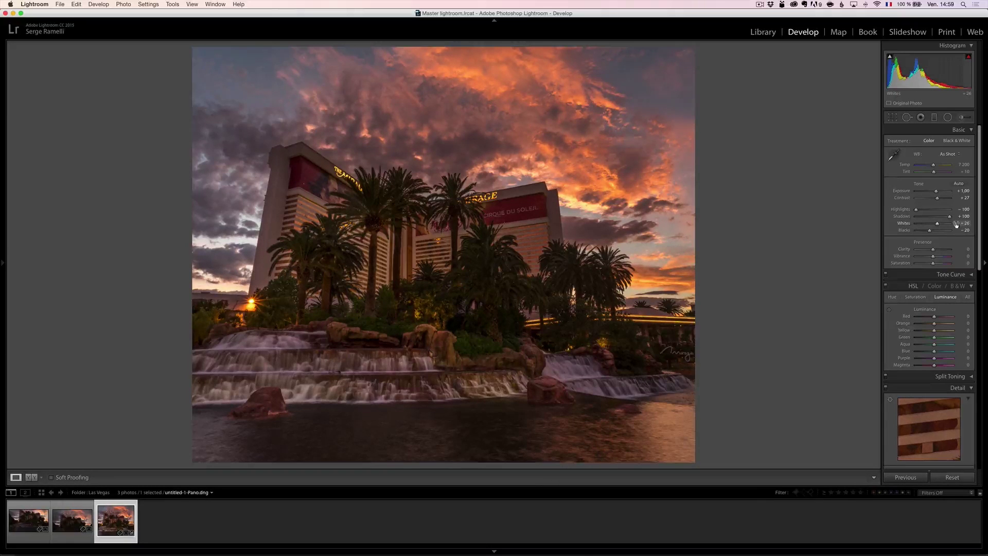
- Compare the Daylight, Cloudy and Shade white balances, choose Daylight, and set Clarity to -16
left_click(949, 154)
left_click(952, 165)
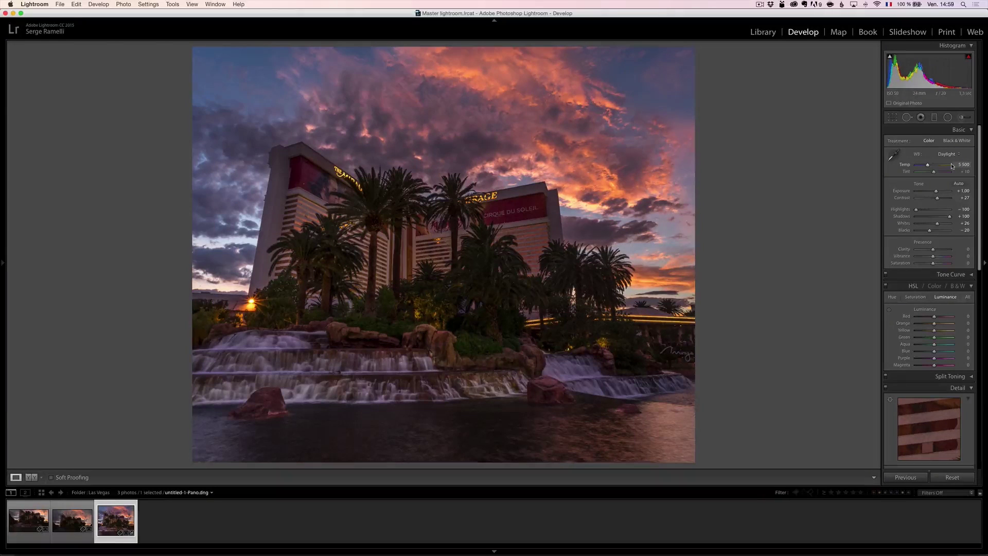
left_click(951, 154)
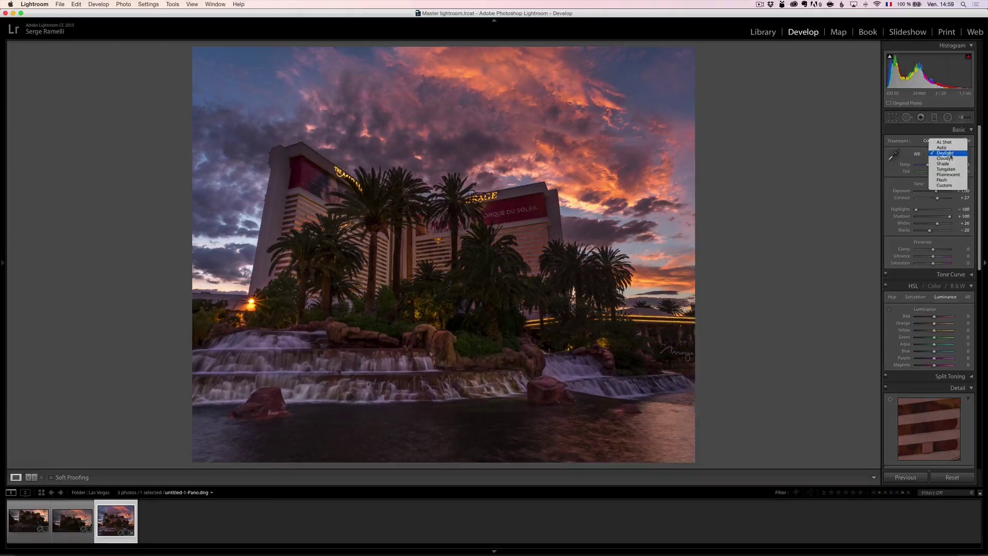
left_click(951, 159)
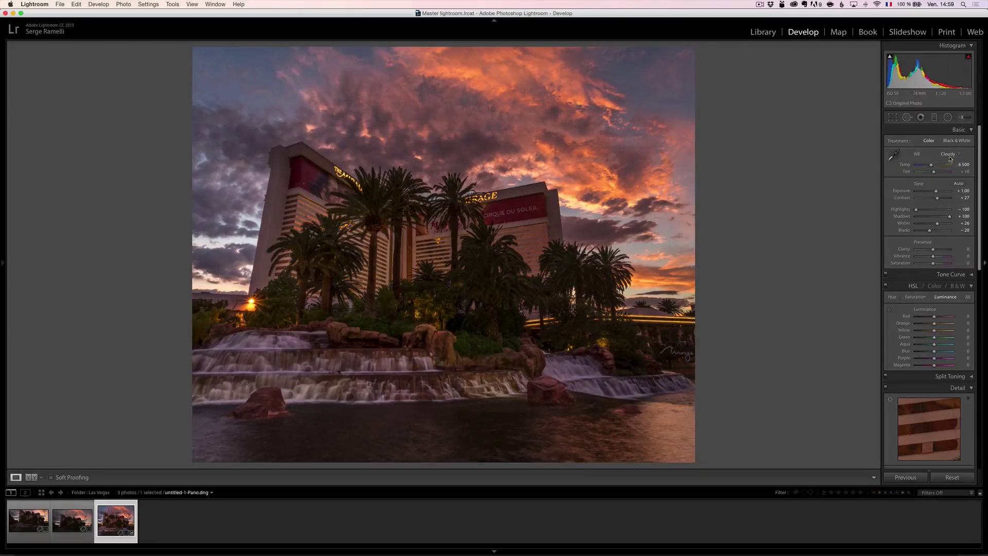
left_click(953, 155)
left_click(952, 159)
left_click(951, 155)
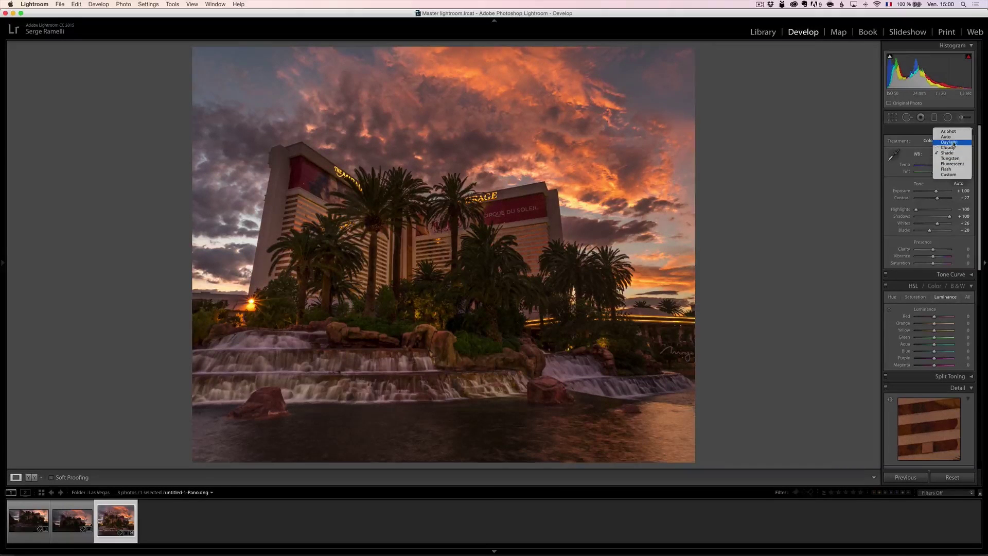
left_click(954, 143)
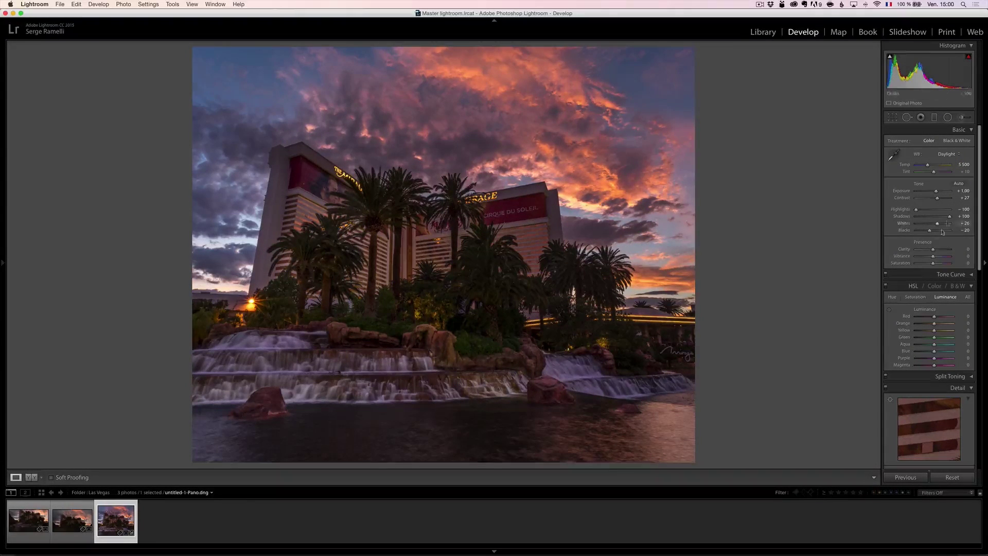
mouse_move(934, 252)
left_mouse_down()
mouse_move(955, 252)
mouse_move(932, 252)
left_mouse_up()
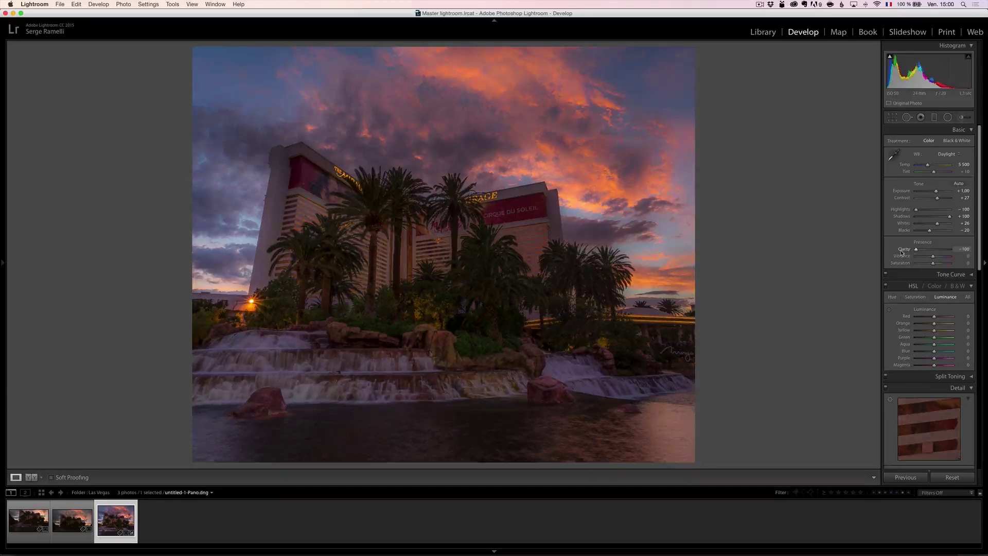
left_click_drag(902, 252, 924, 252)
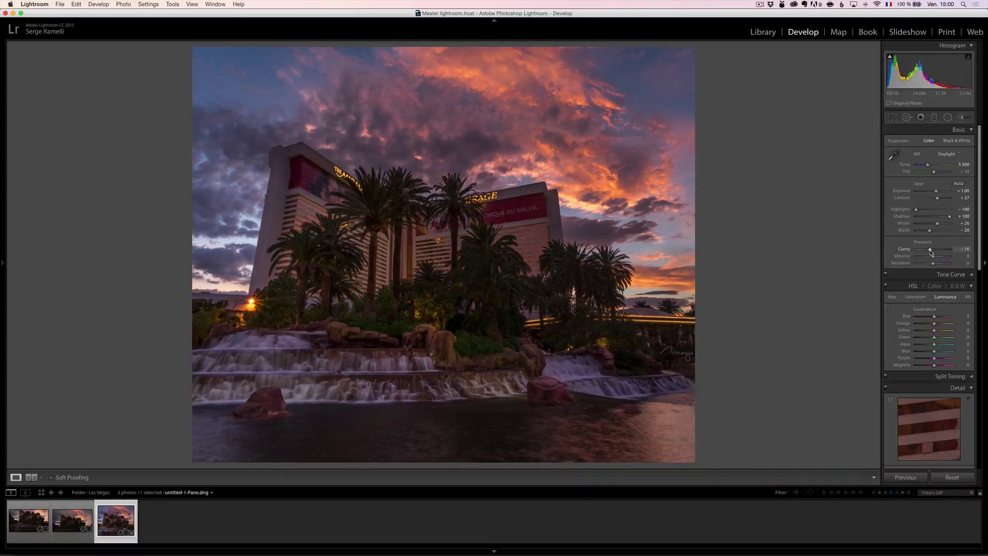
- Paint over the waterfalls with an Adjustment Brush of size 14 at Exposure 0.93 to brighten them
left_click(961, 117)
left_click_drag(929, 169, 937, 169)
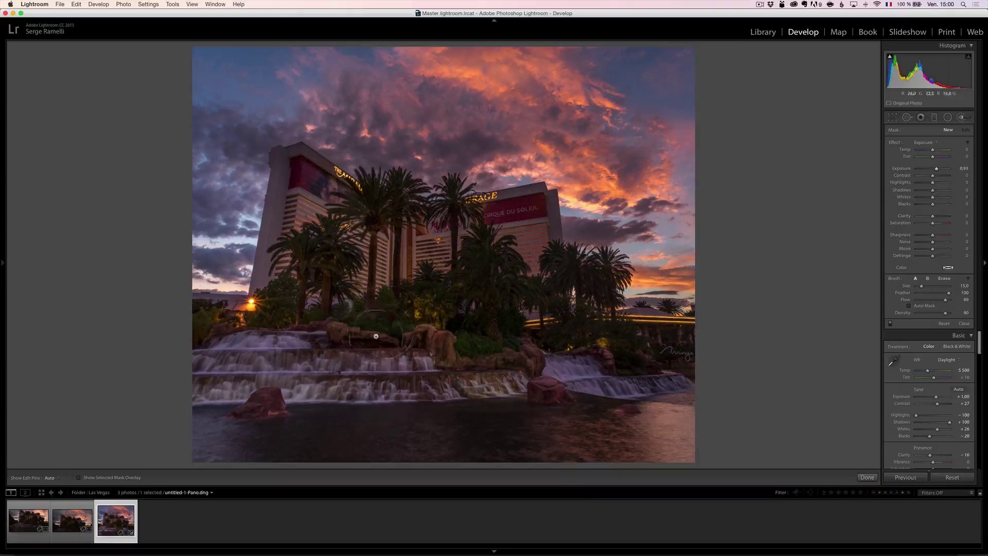
scroll(277, 351, "down", 1)
mouse_move(276, 350)
left_mouse_down()
mouse_move(256, 351)
mouse_move(332, 363)
mouse_move(265, 373)
mouse_move(547, 370)
mouse_move(633, 380)
mouse_move(204, 368)
left_mouse_up()
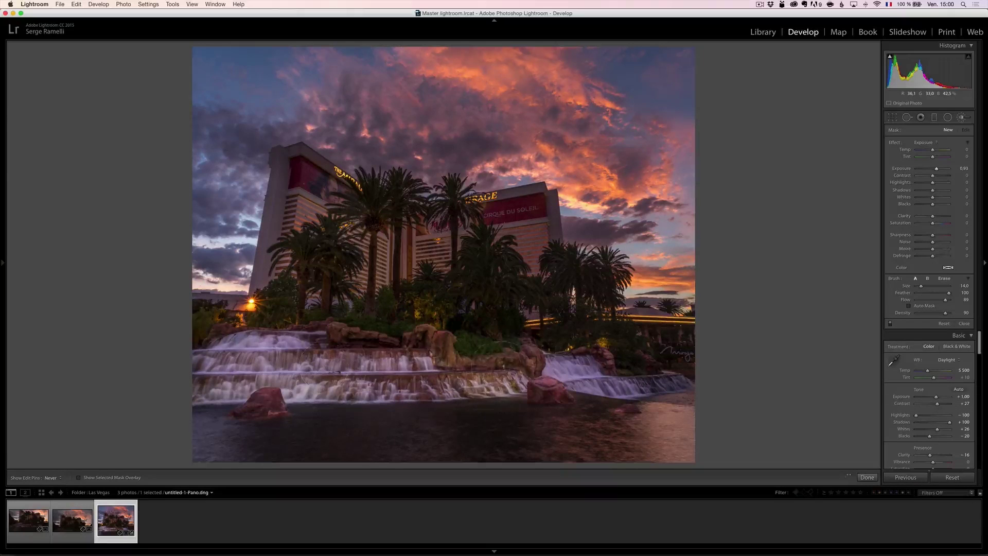
left_click_drag(602, 368, 682, 382)
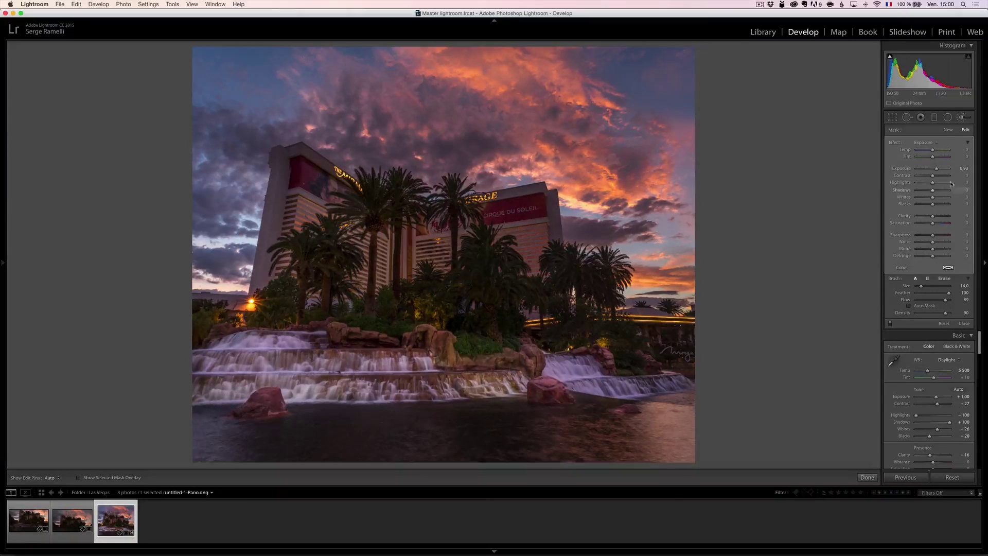
- Draw an elliptical Radial Filter over the centre of the hotel, using the Exposure effect
left_click(948, 118)
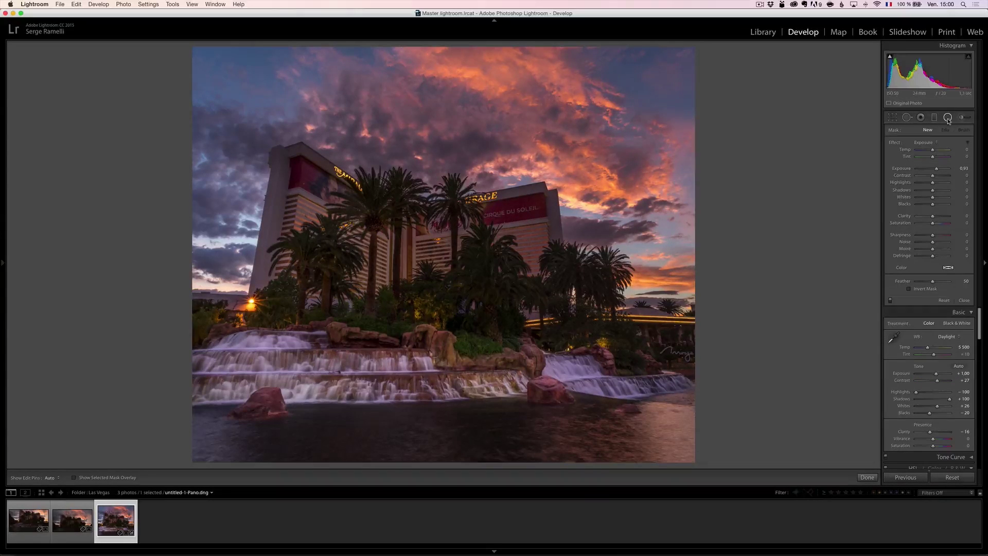
left_click(924, 142)
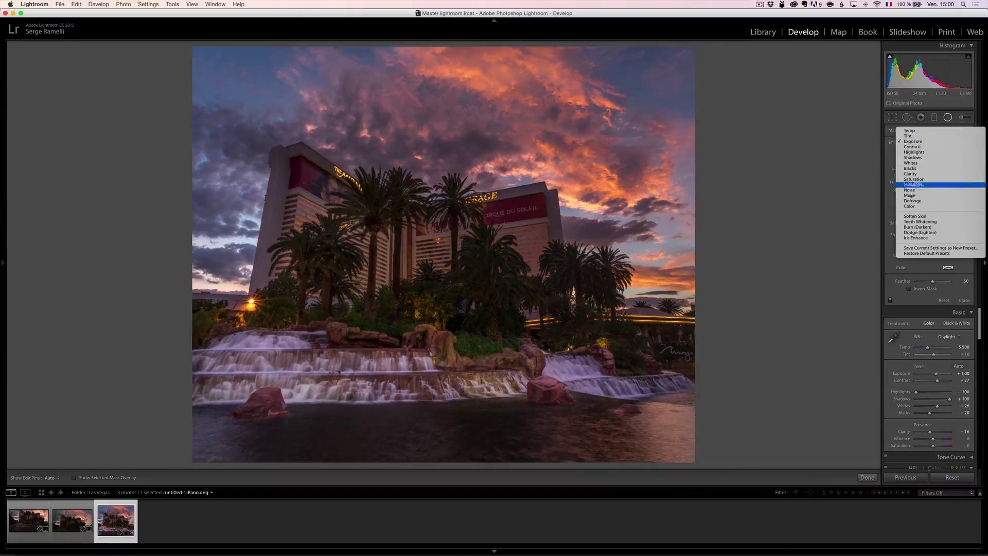
left_click(926, 143)
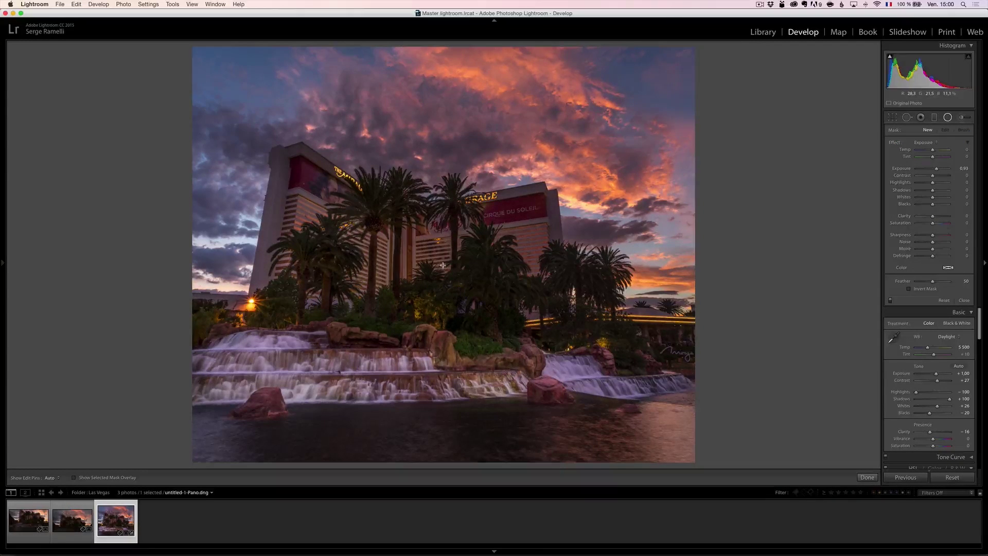
left_click_drag(450, 249, 528, 293)
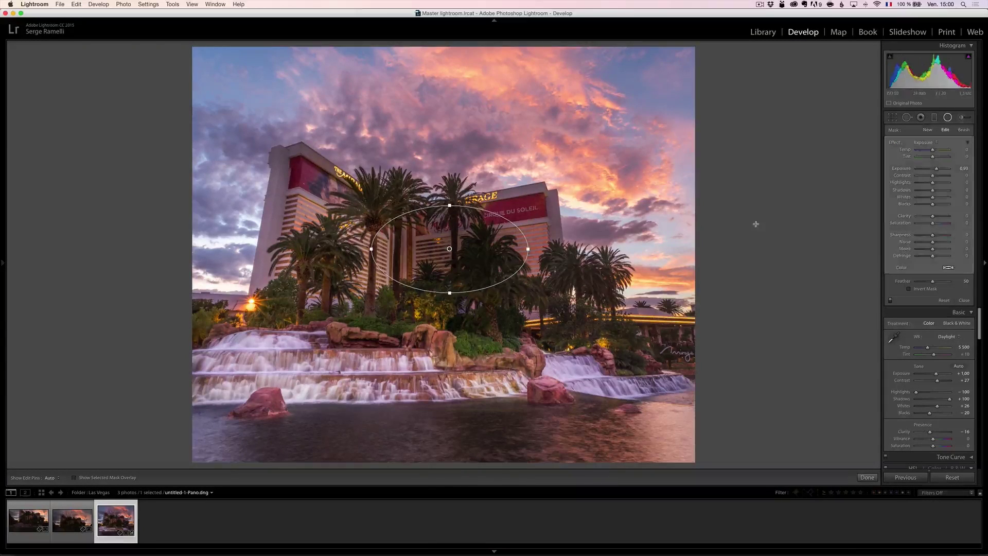
- Test which area the Radial Filter affects by setting its Exposure to 3.24, -4.00 and -0.06
left_click_drag(936, 169, 949, 171)
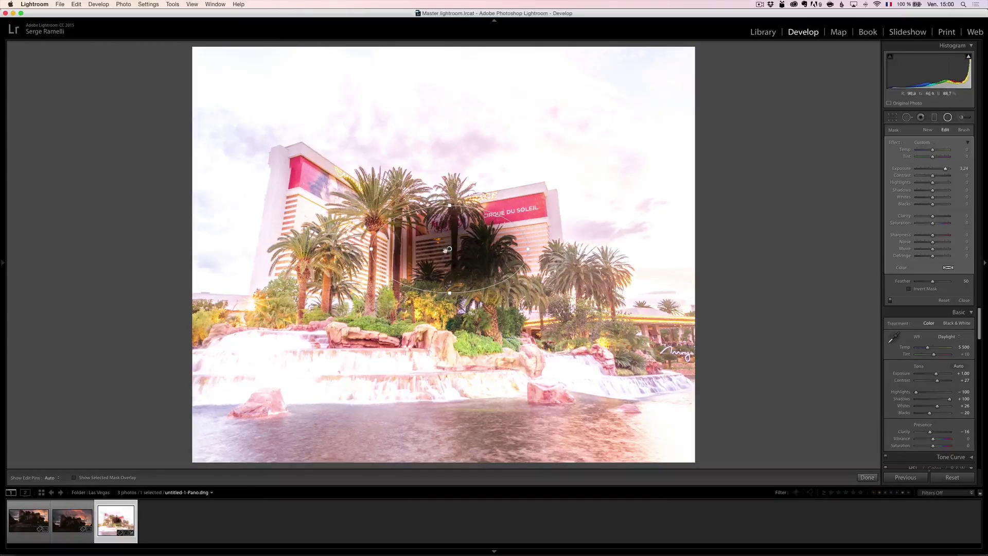
left_click_drag(945, 169, 906, 169)
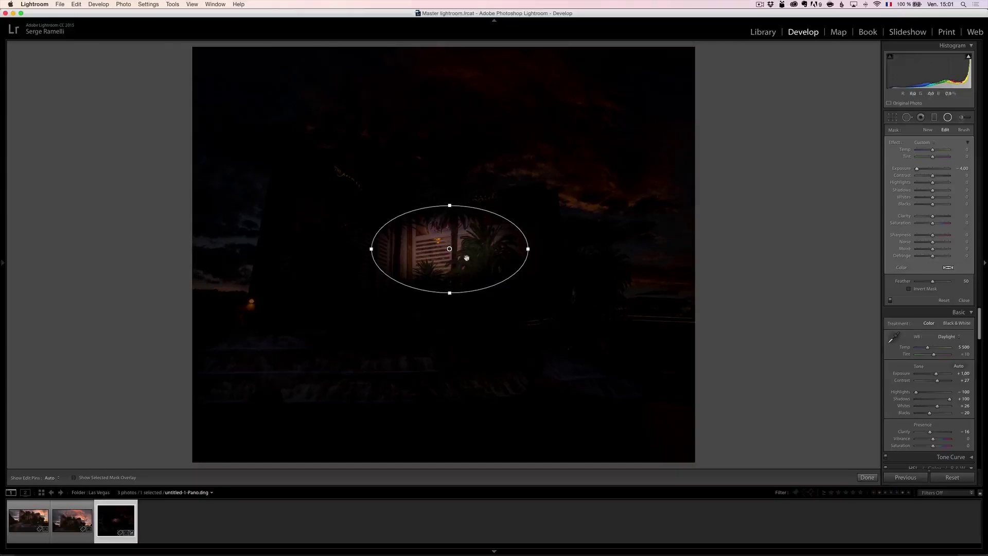
left_click(932, 169)
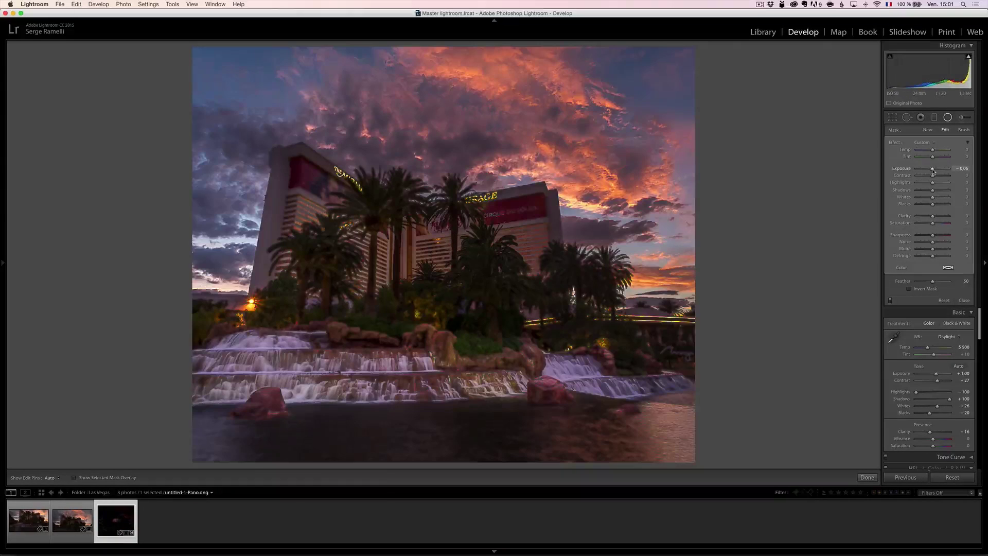
- Invert the Radial Filter's mask and set its Exposure to 1.20 and Clarity to 74
left_click(925, 290)
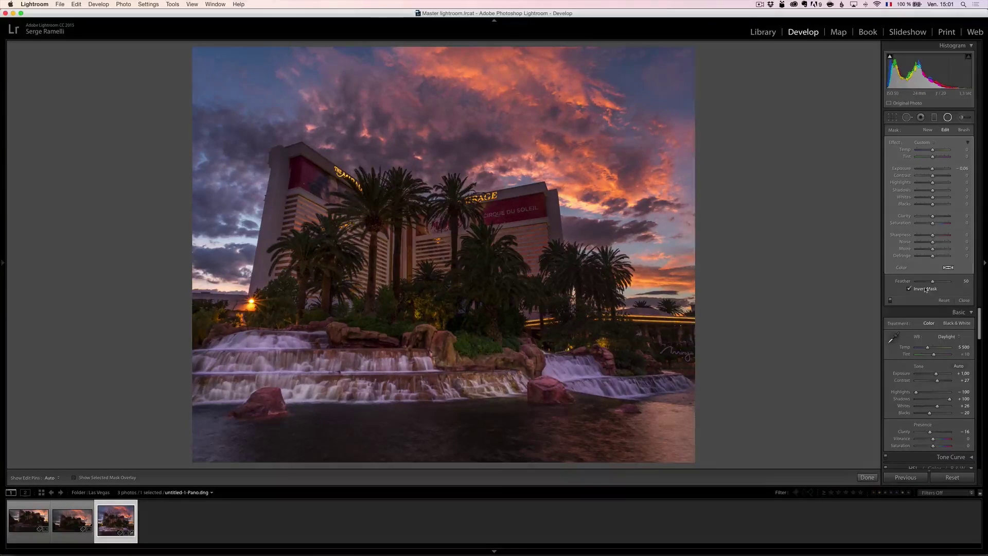
mouse_move(943, 172)
left_mouse_down()
mouse_move(971, 171)
mouse_move(922, 173)
mouse_move(937, 173)
left_mouse_up()
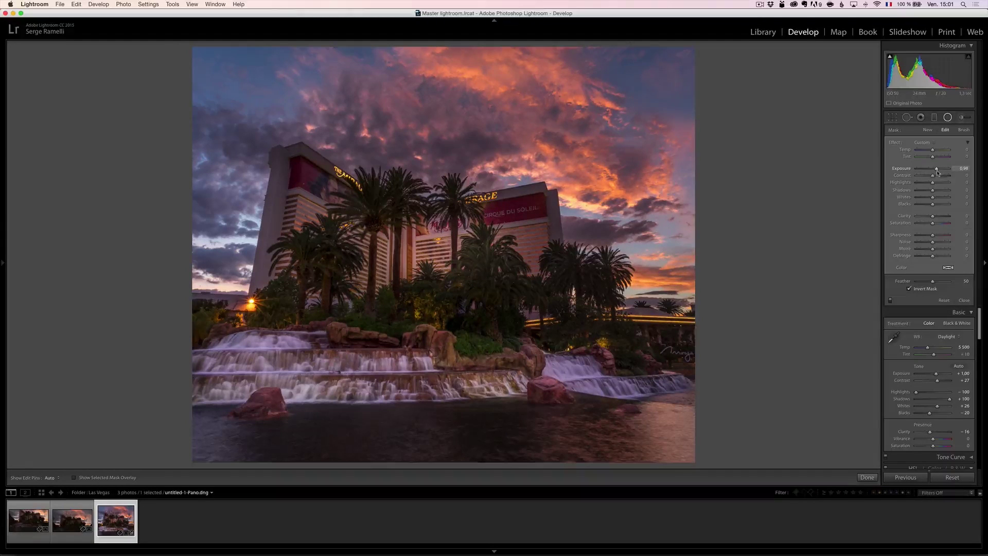
left_click_drag(937, 171, 939, 171)
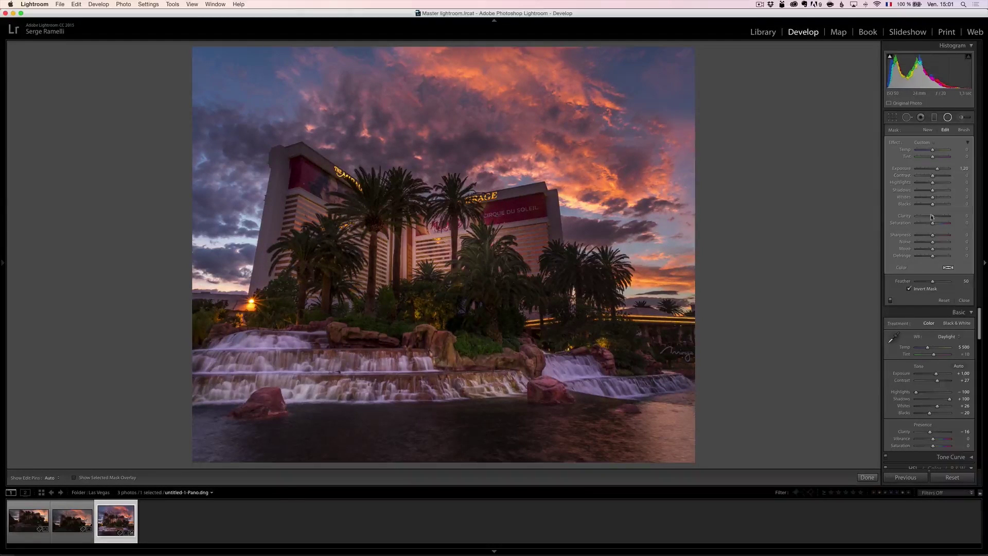
left_click_drag(932, 215, 946, 216)
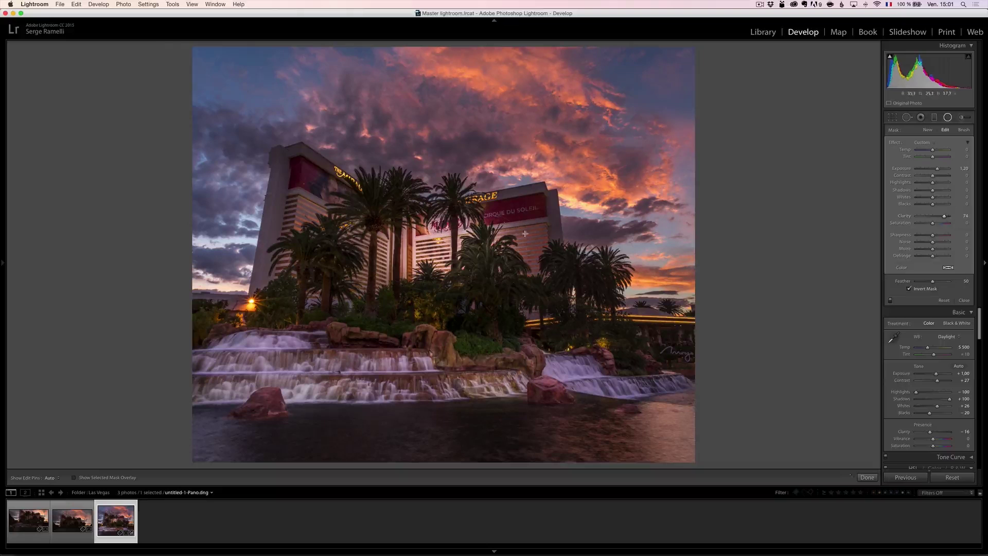
- Move the Radial Filter slightly up the hotel facade and place a duplicate of it over the hotel's left tower
left_click_drag(450, 249, 453, 229)
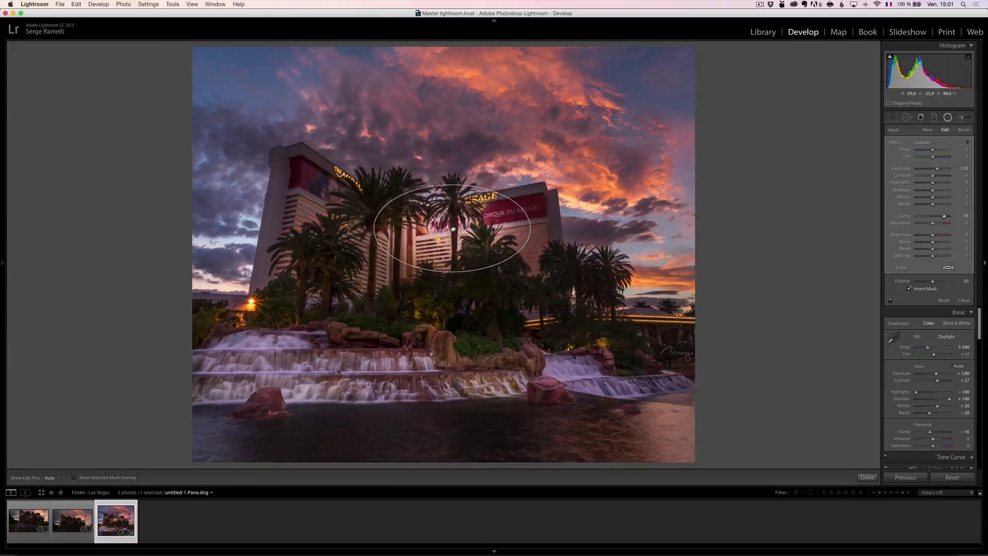
right_click(452, 228)
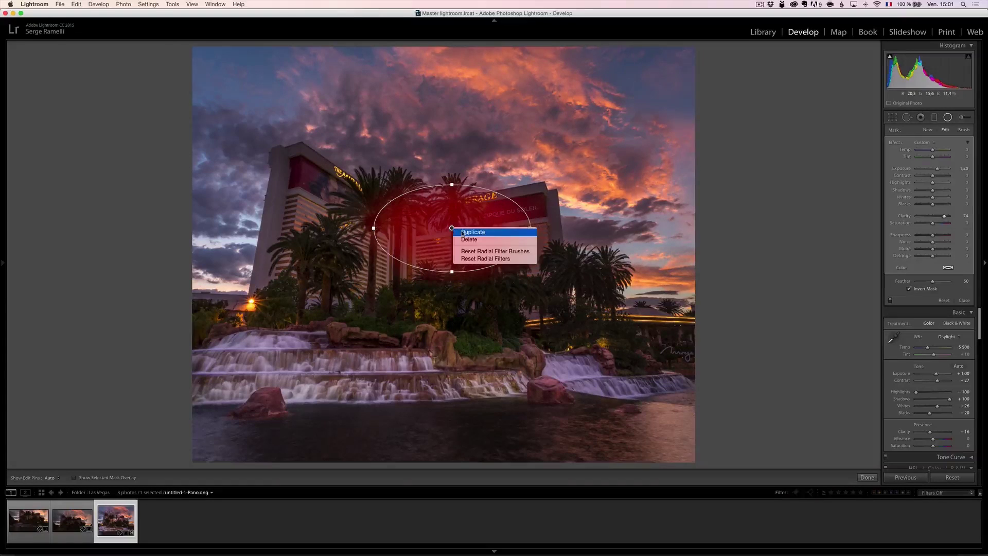
left_click(458, 230)
left_click_drag(450, 228, 326, 214)
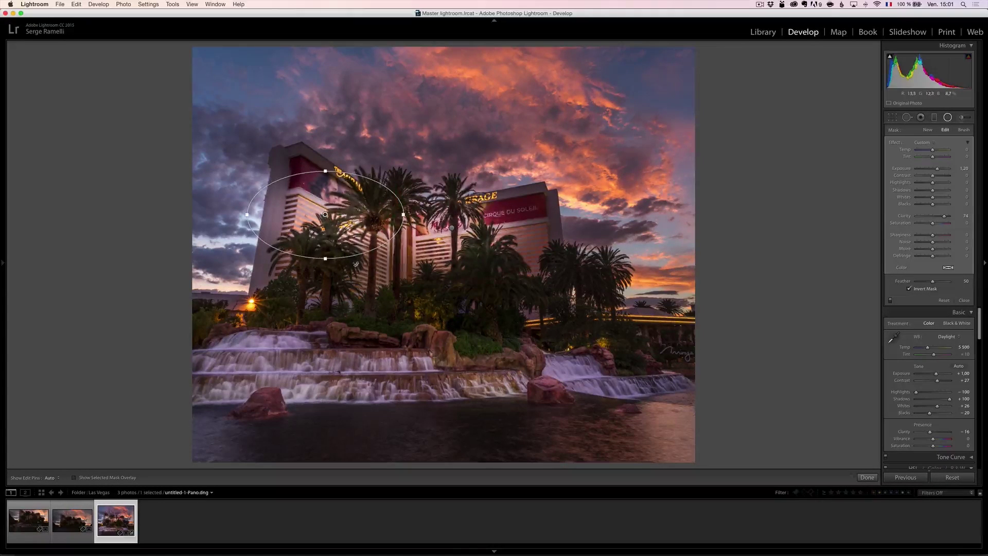
- Duplicate the Radial Filter onto the central palms above the rocks and onto the trees below the left tower
right_click(325, 214)
left_click(330, 219)
left_click_drag(325, 214, 460, 299)
right_click(469, 305)
left_click(476, 308)
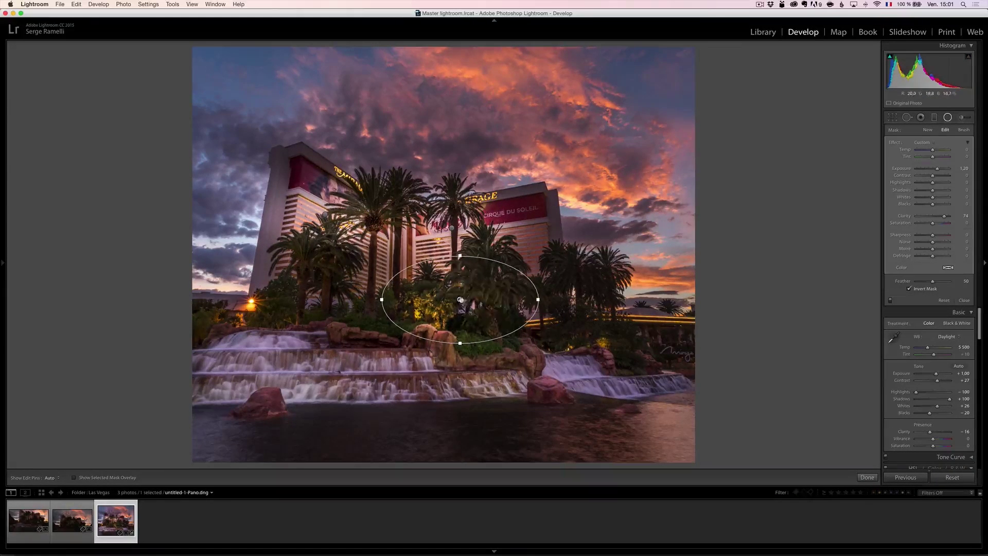
left_click_drag(459, 299, 323, 307)
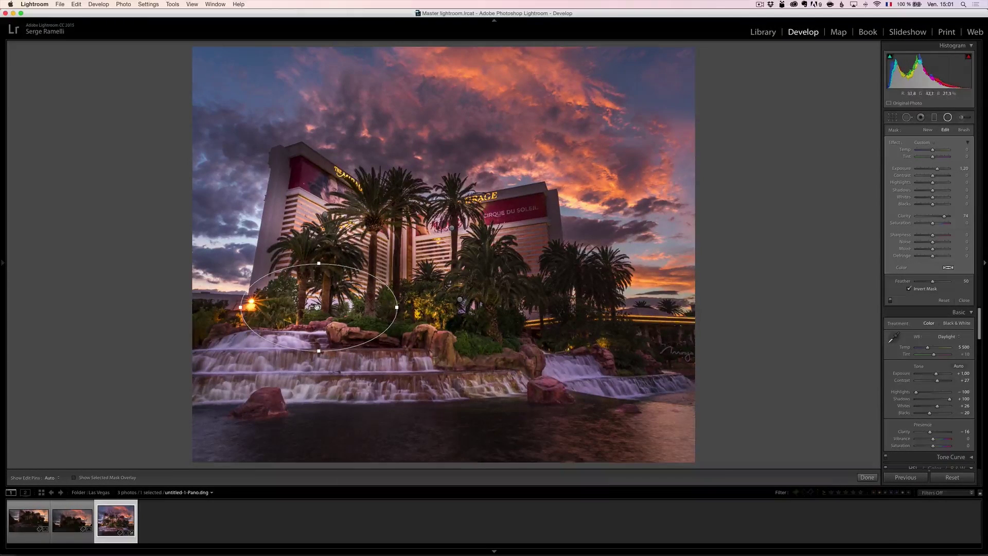
- Place another copy of the Radial Filter over the palms on the right and compare the photo without and with the radial filters
mouse_move(318, 307)
left_click_drag(319, 307, 546, 310)
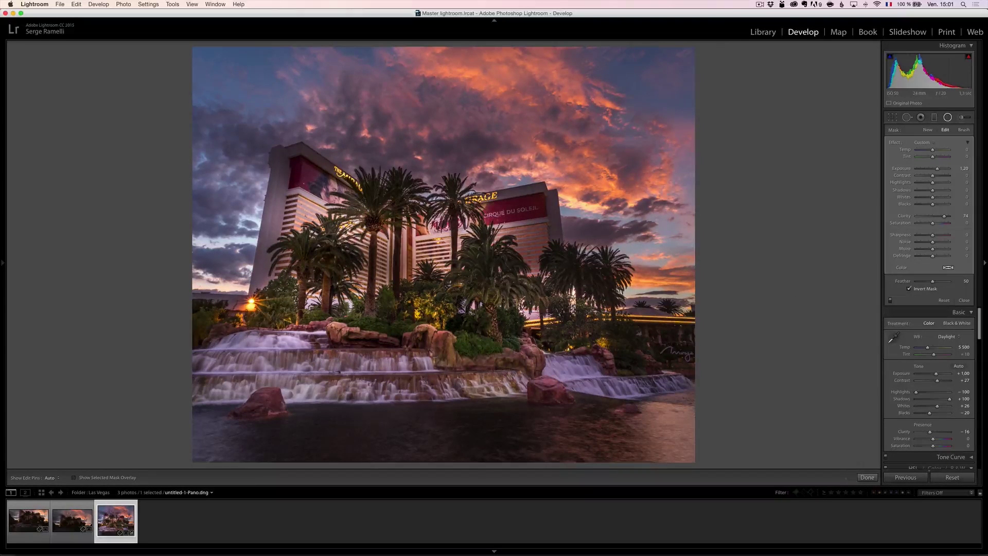
left_click(891, 300)
left_click(891, 301)
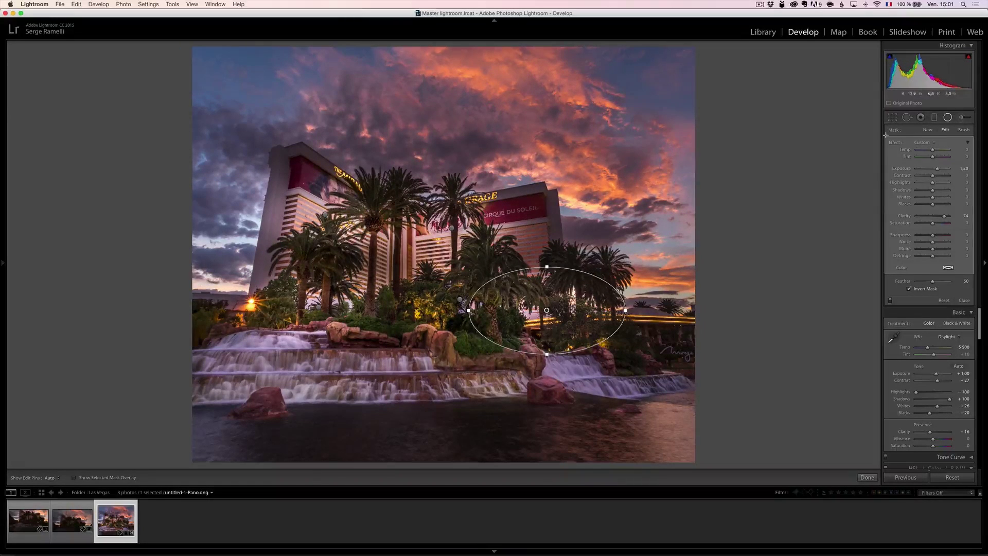
- Lower the Exposure of the Radial Filter on the hotel facade to 0.84 and the one on the left tower to 0.81
left_click_drag(935, 169, 938, 168)
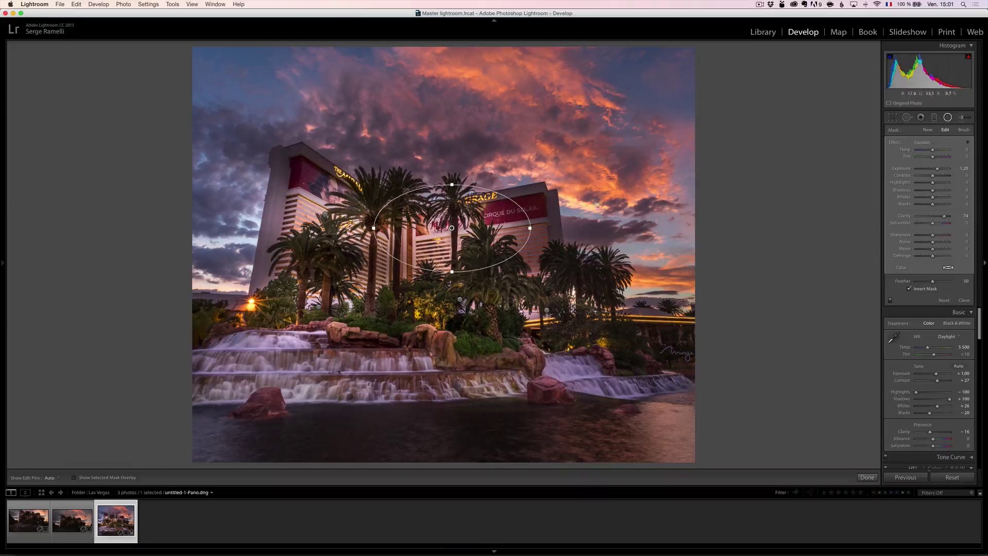
left_click_drag(937, 169, 935, 168)
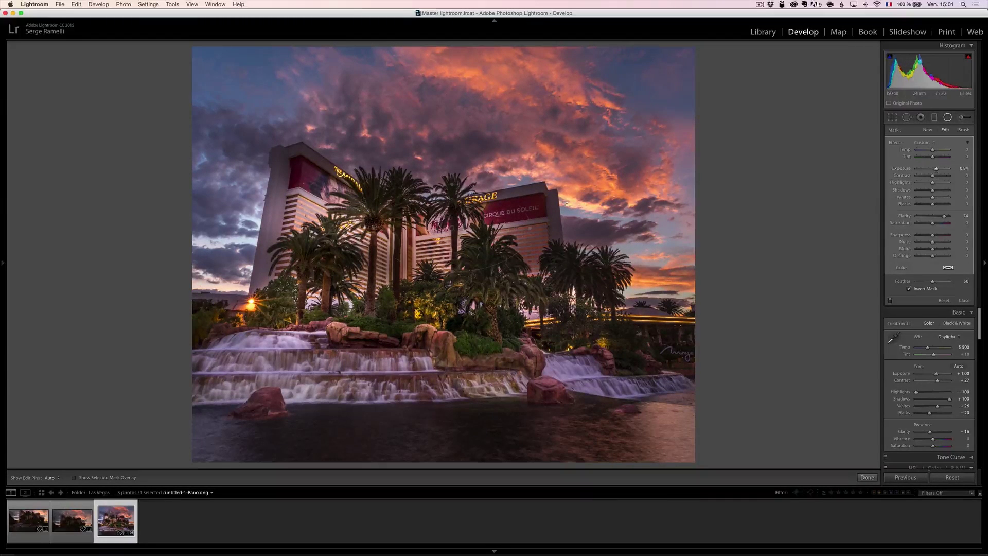
key("super+z")
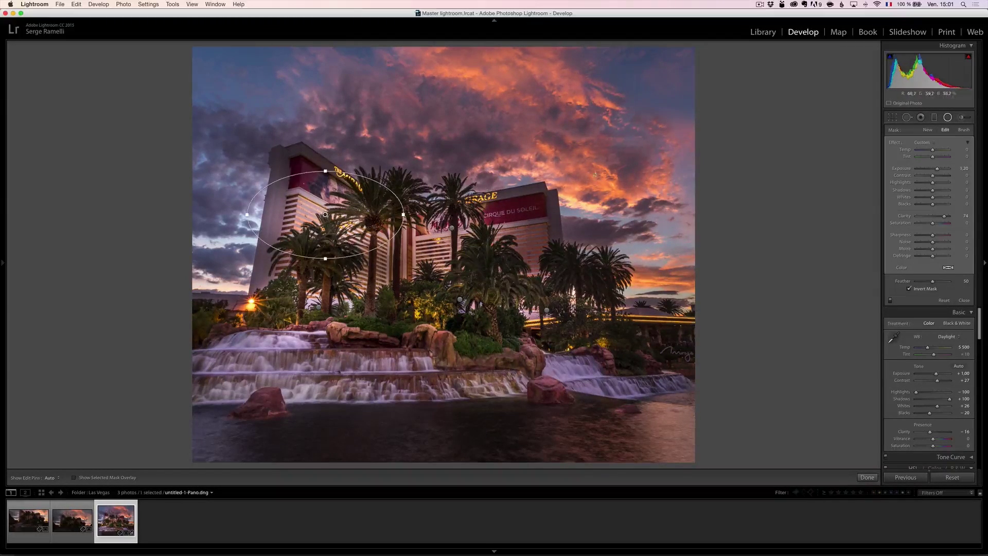
left_click_drag(938, 169, 936, 169)
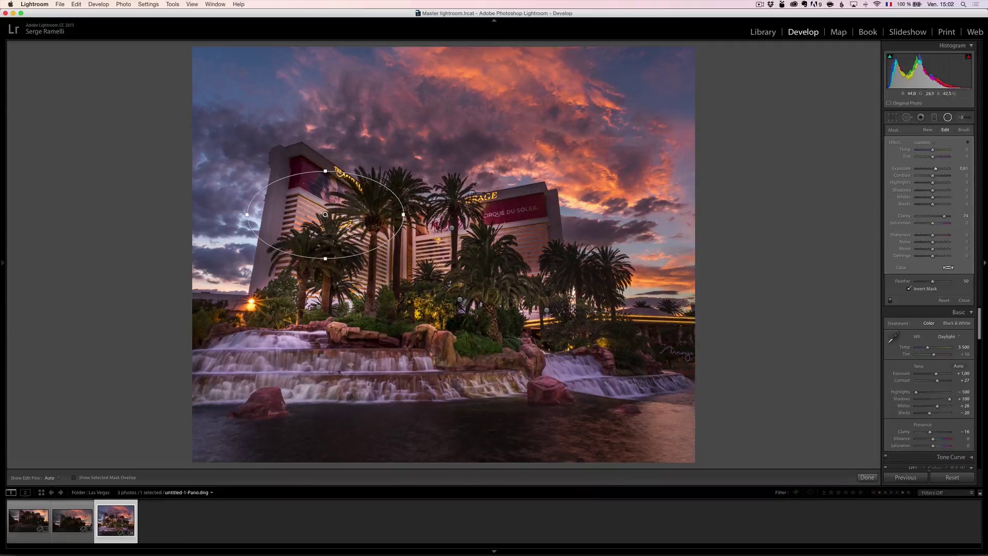
key("super+z")
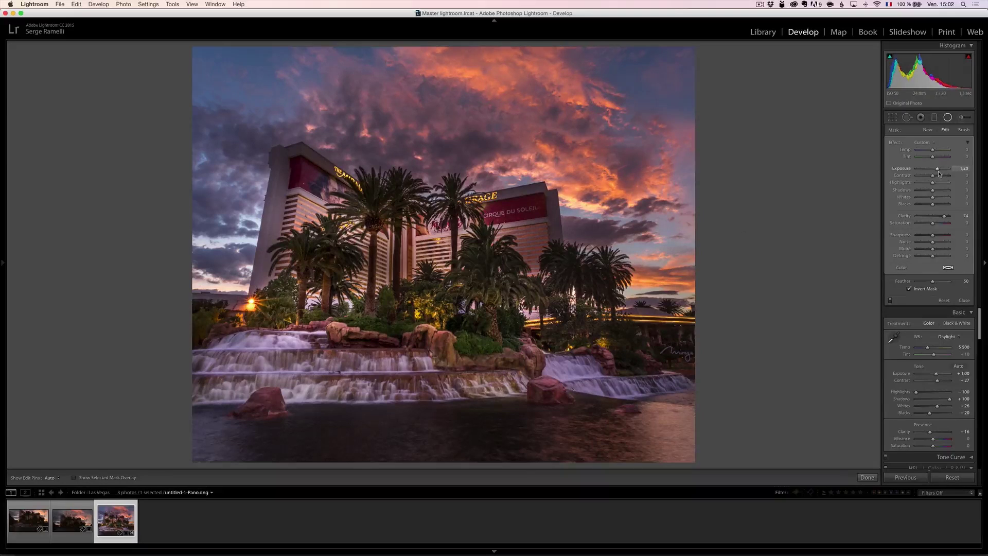
- Lower the Exposure of the Radial Filters over the central and right palms to about 0.6, compare without and with the filters, and finish radial editing
left_click_drag(939, 170, 936, 169)
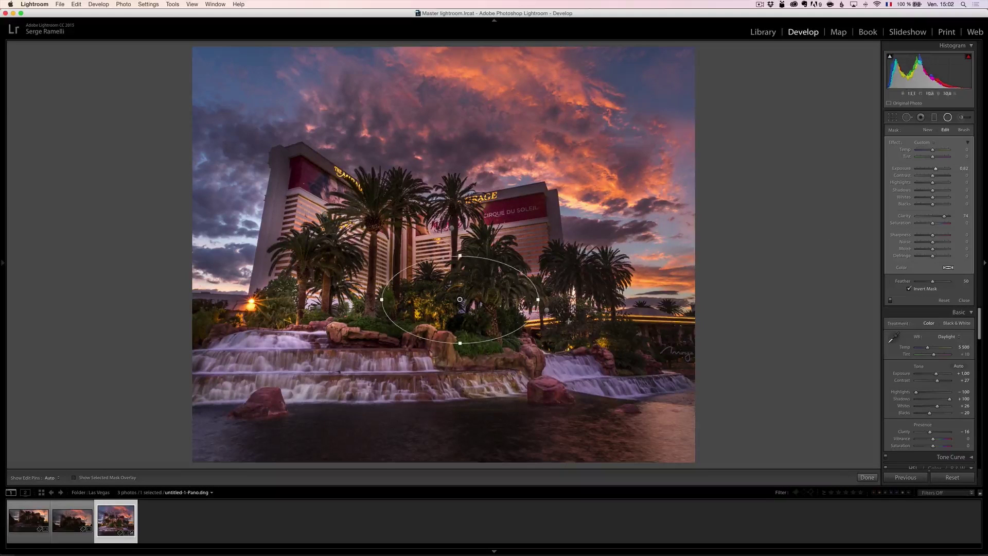
left_click_drag(936, 169, 936, 171)
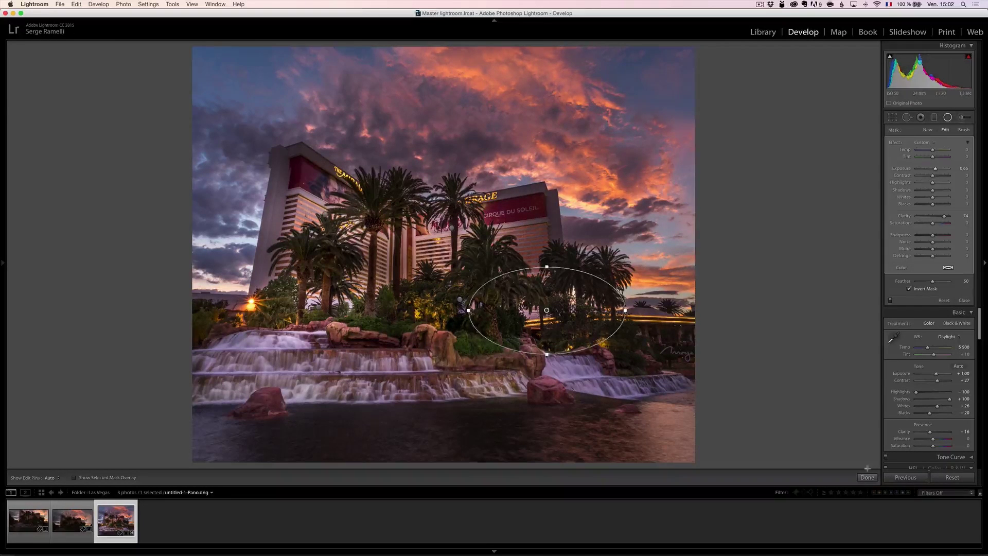
left_click(890, 300)
left_click(890, 301)
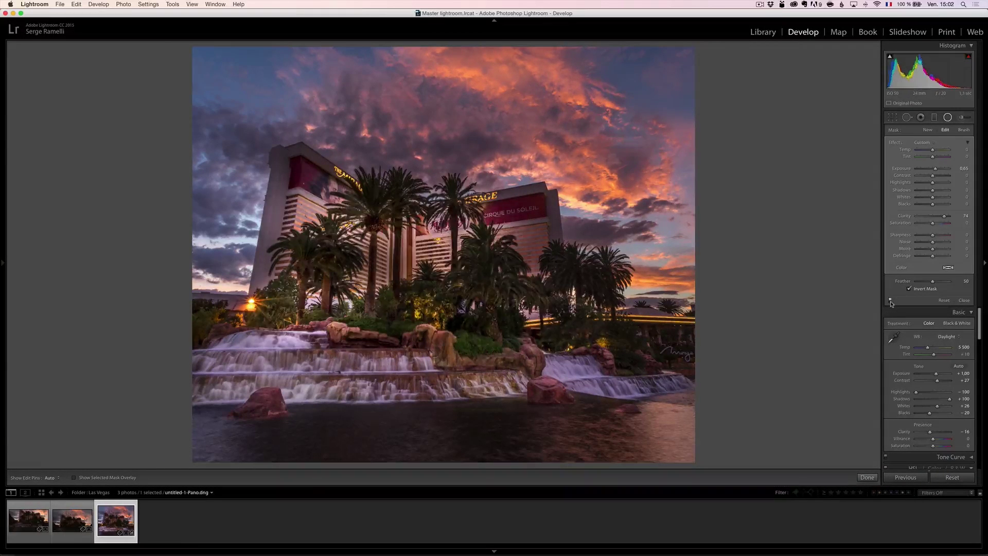
left_click(867, 477)
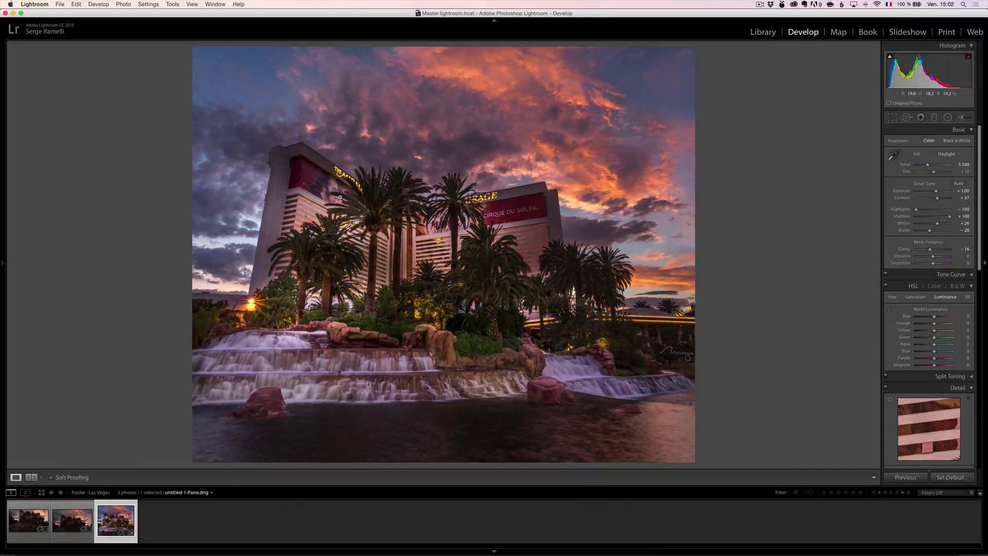
- Compare the developed panorama with its original state several times
key("backslash")
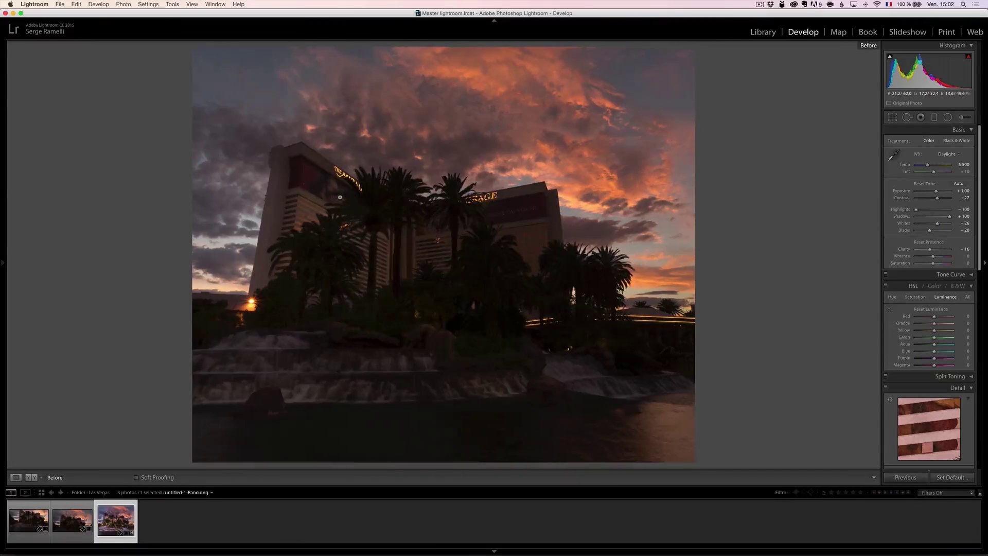
key("backslash")
key("backslash")
key("backslash")
key("backslash")
key("backslash")
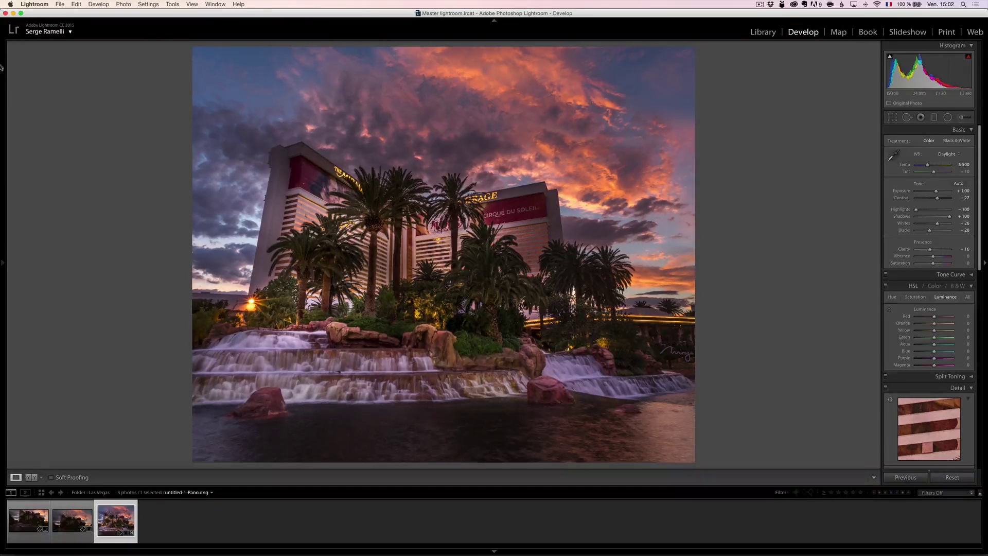
- Enable Profile Corrections and Remove Chromatic Aberration in the Lens Corrections for the panorama
scroll(911, 243, "down", 3)
scroll(911, 243, "down", 10)
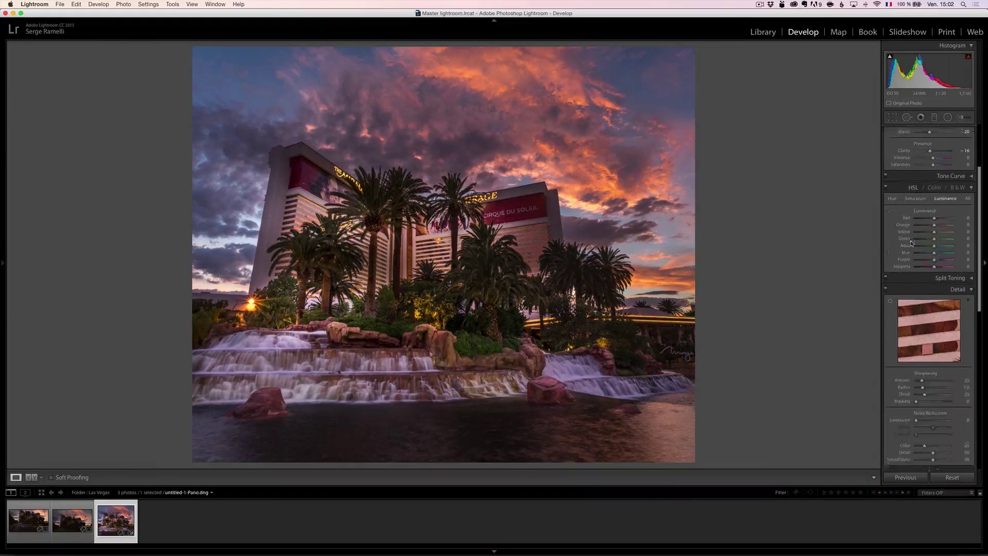
scroll(904, 280, "down", 1)
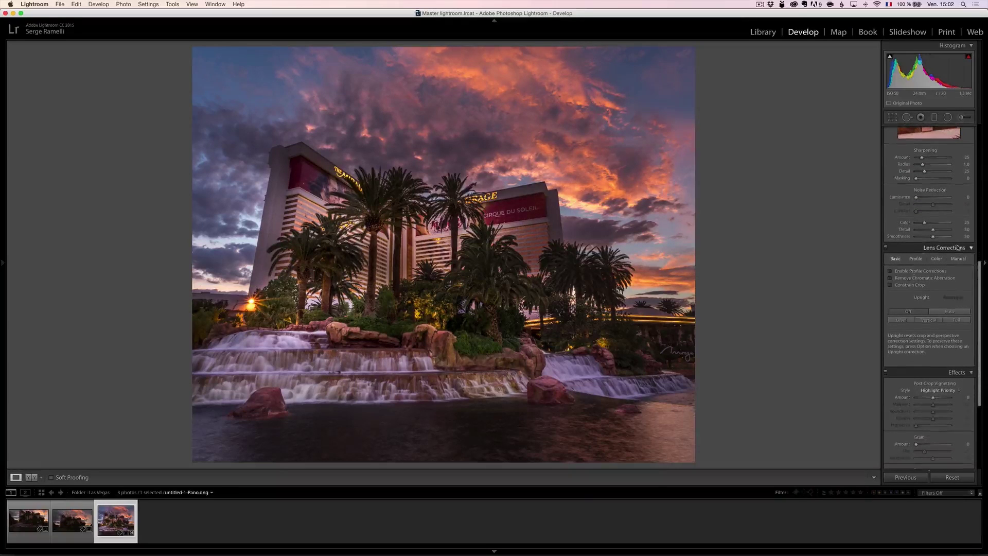
left_click(891, 271)
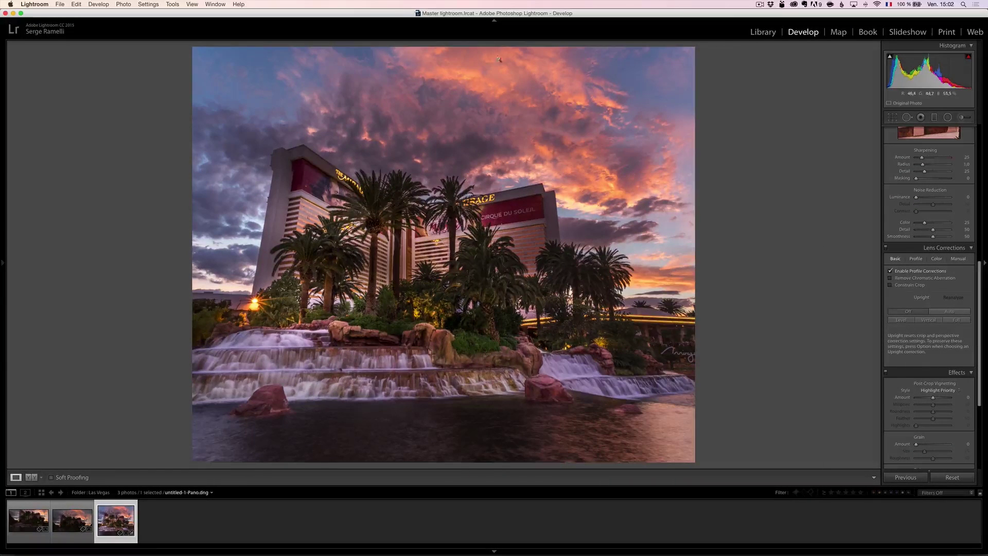
left_click(917, 281)
- Defringe the edges of the hotel roof with an Amount of 5 and a Purple Hue range of 60/100
left_click(540, 186)
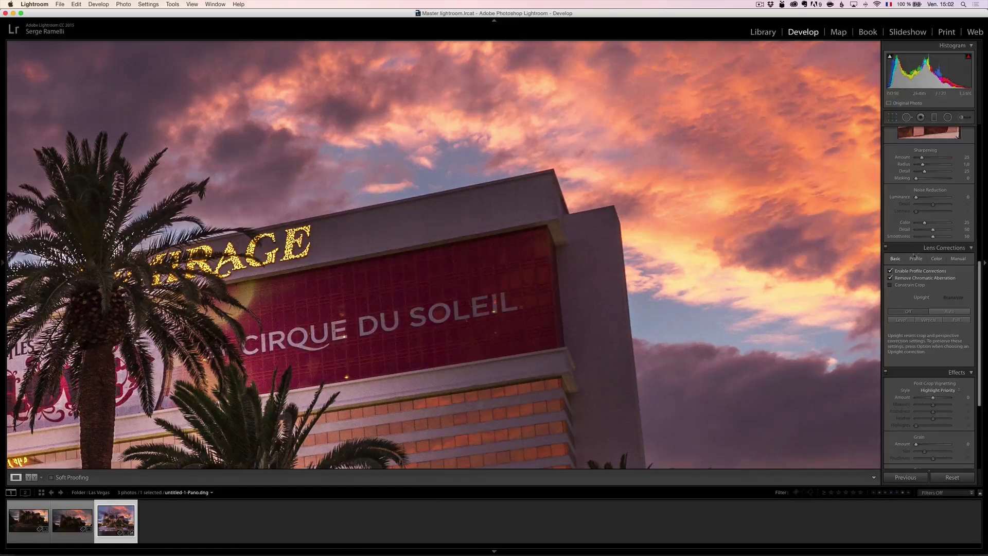
left_click(936, 260)
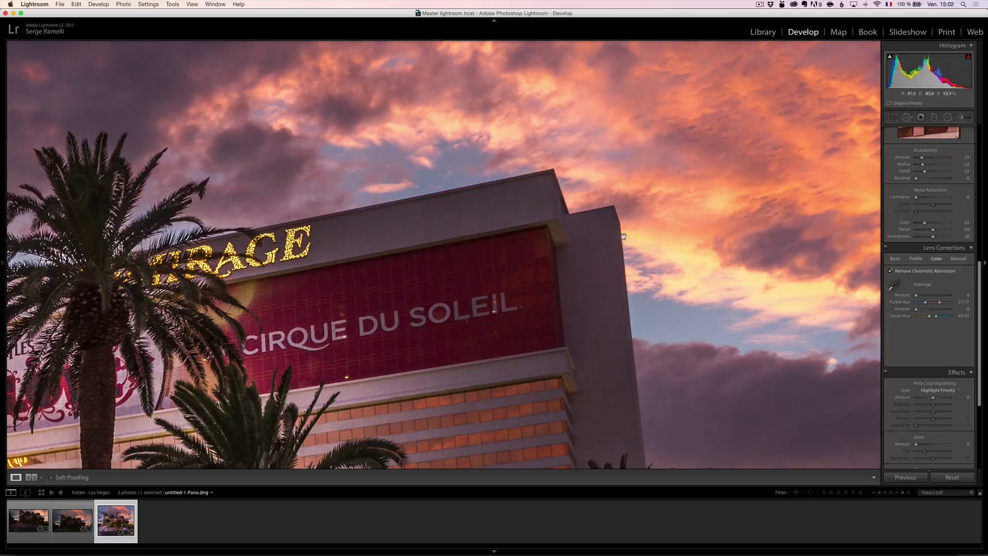
left_click_drag(942, 304, 959, 305)
left_click(583, 261)
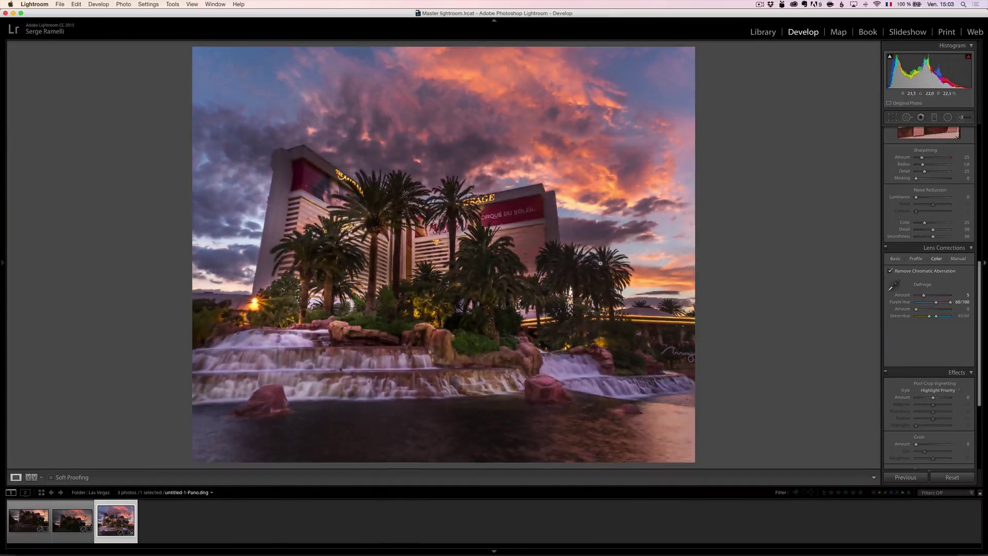
- Set the Luminance noise reduction to 26, the Sharpening Amount to 74 and the Masking to 71
left_click(600, 263)
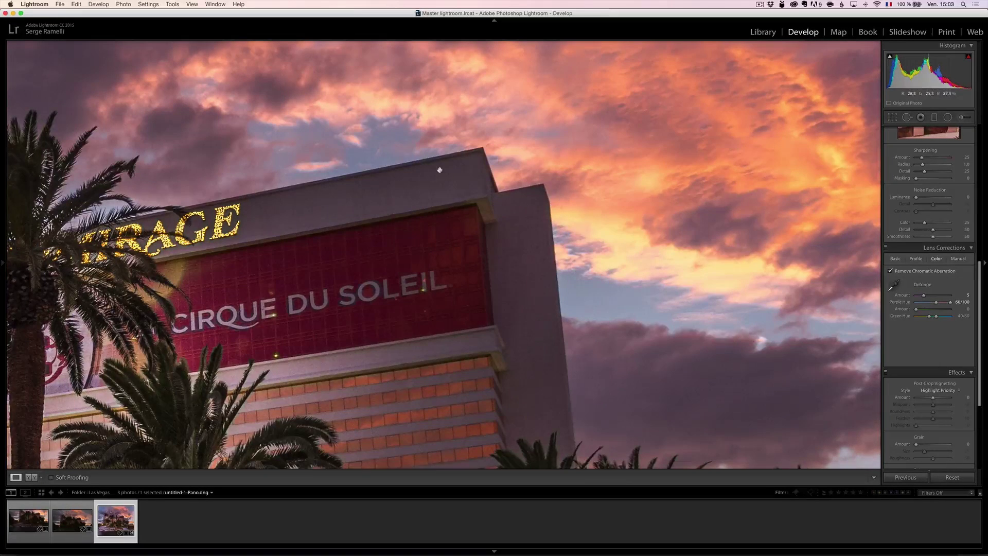
left_click_drag(440, 170, 467, 287)
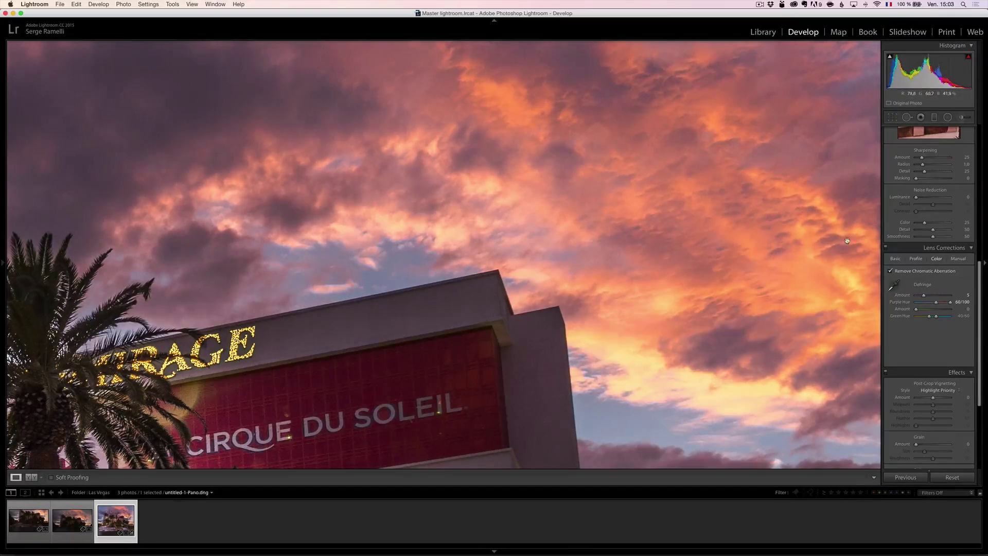
left_click_drag(917, 198, 922, 200)
left_click(936, 161)
left_click_drag(936, 160, 933, 163)
key("alt")
left_click_drag(916, 180, 940, 180)
- Examine the sharpness and noise of the waterfall, rocks, palms and hotel facade at high magnification
left_click(481, 337)
left_click(393, 360)
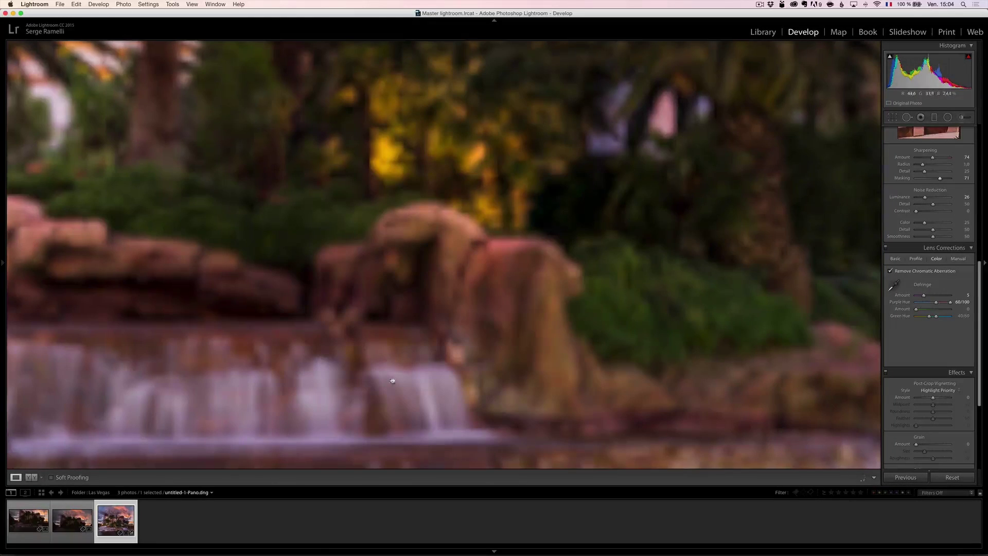
left_click_drag(501, 309, 592, 331)
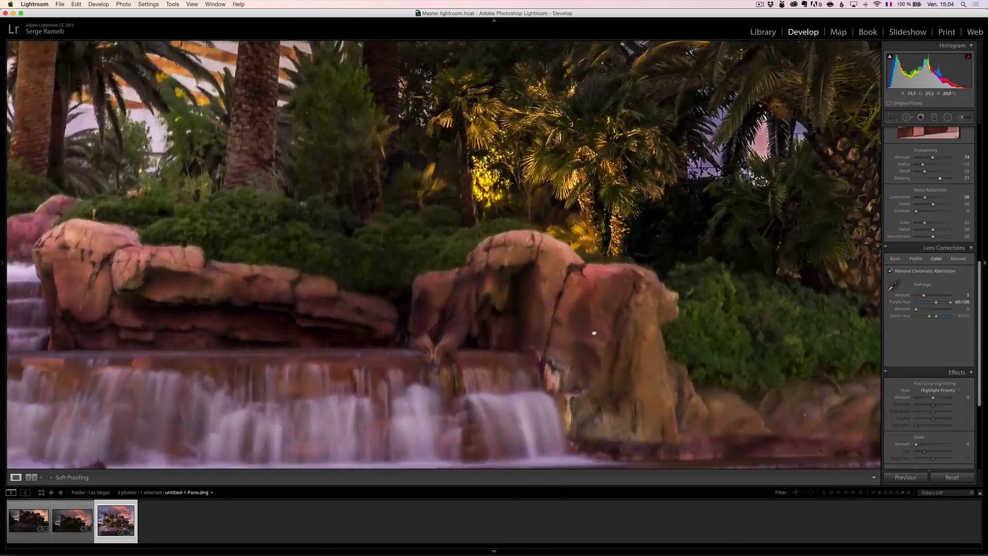
left_click_drag(543, 266, 605, 319)
left_click_drag(573, 224, 642, 232)
left_click_drag(403, 302, 449, 327)
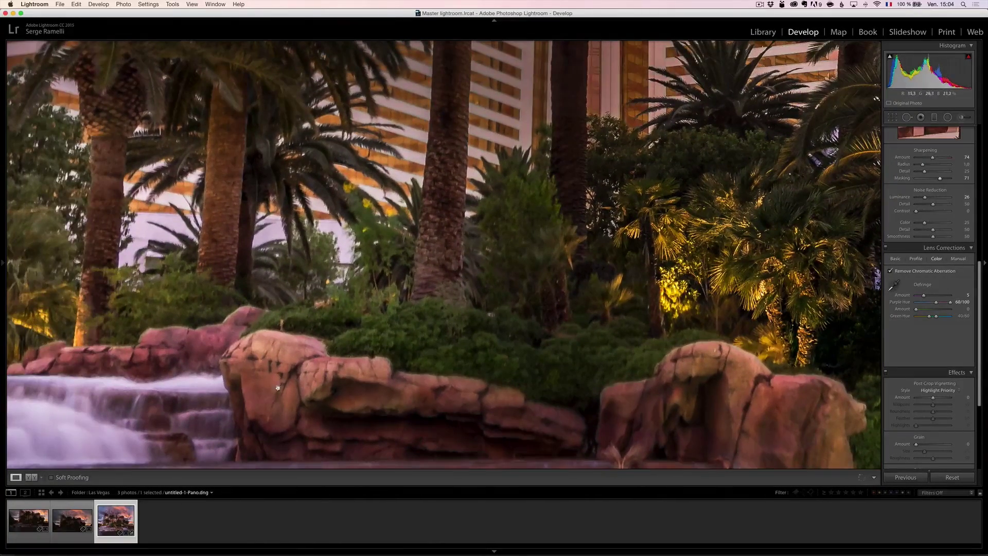
key("super+equal")
left_click_drag(338, 342, 395, 408)
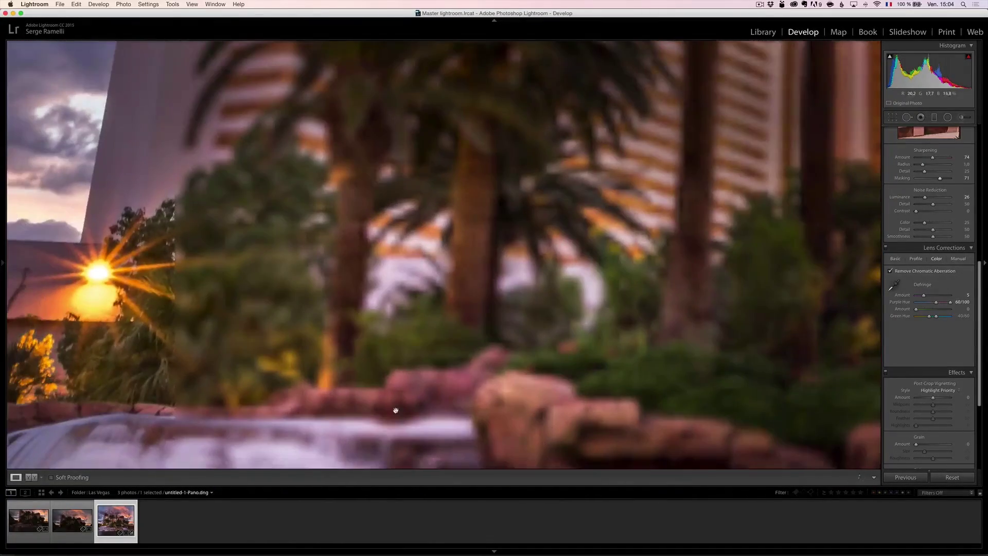
left_click_drag(460, 340, 456, 397)
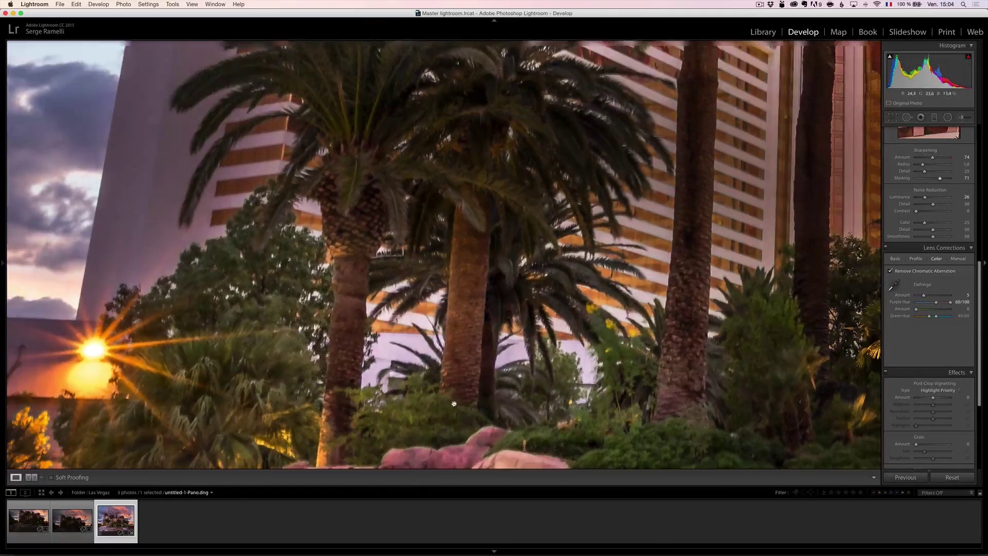
left_click_drag(469, 254, 433, 330)
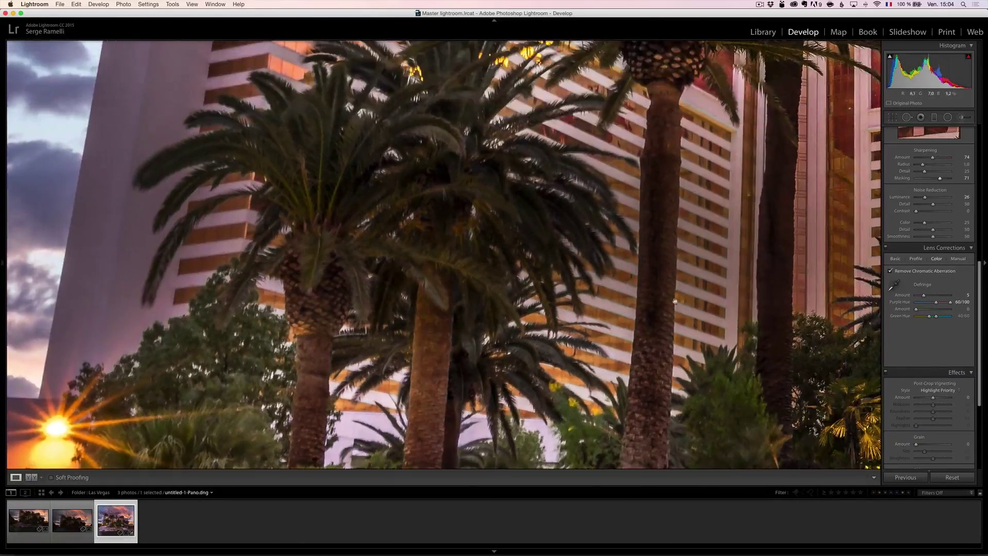
left_click_drag(674, 305, 643, 370)
left_click_drag(645, 282, 614, 387)
left_click_drag(531, 237, 512, 342)
left_click(517, 335)
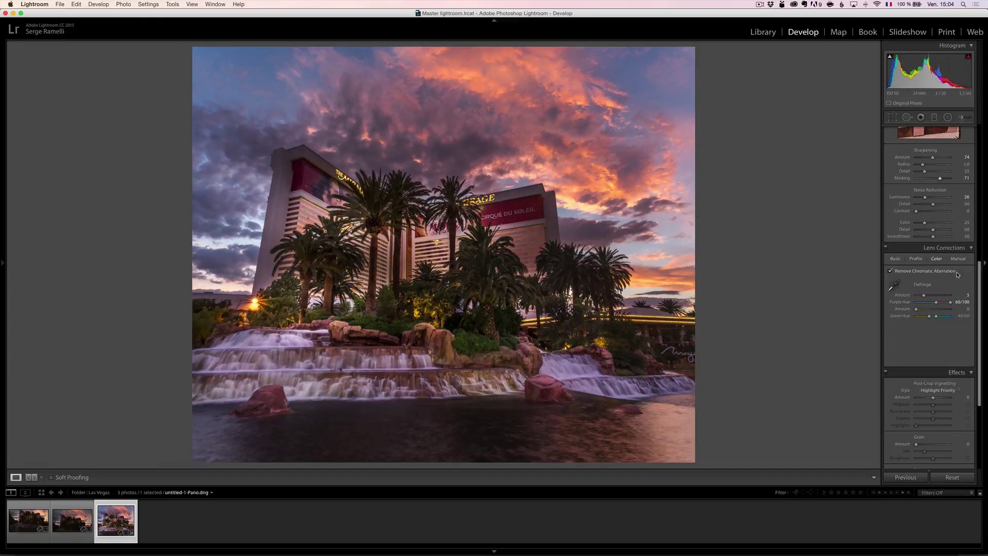
- Correct the panorama's perspective with the Auto Upright option, comparing it with Upright switched off
left_click(897, 261)
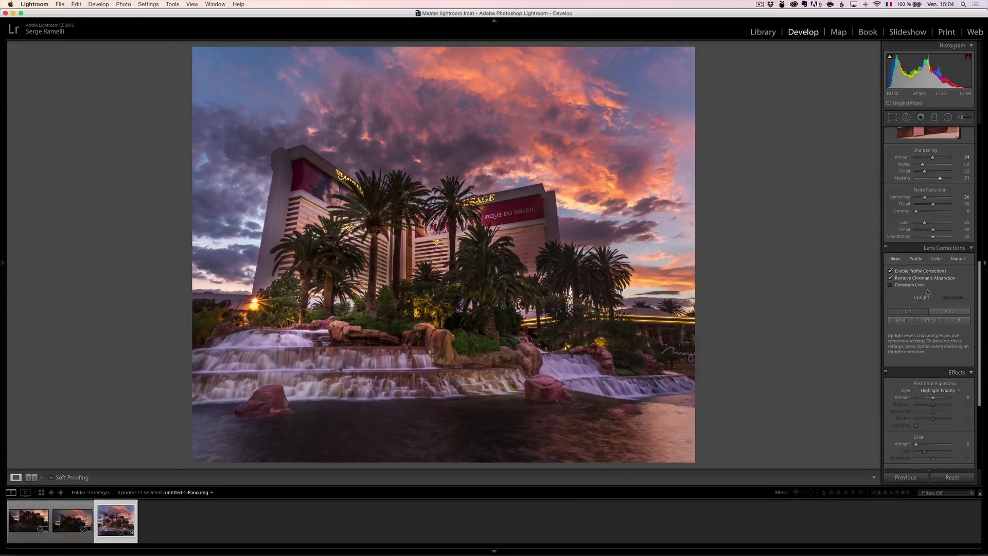
left_click(954, 312)
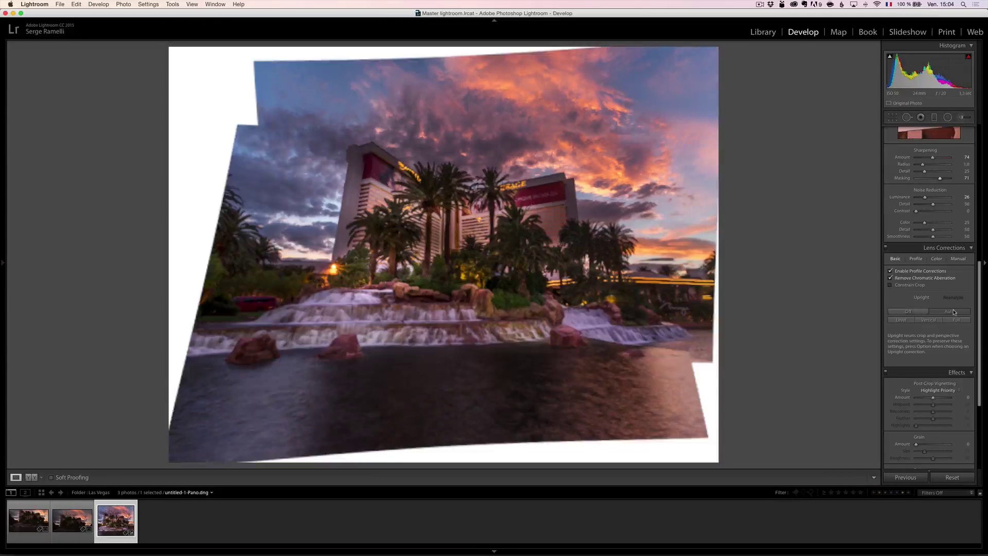
left_click(915, 313)
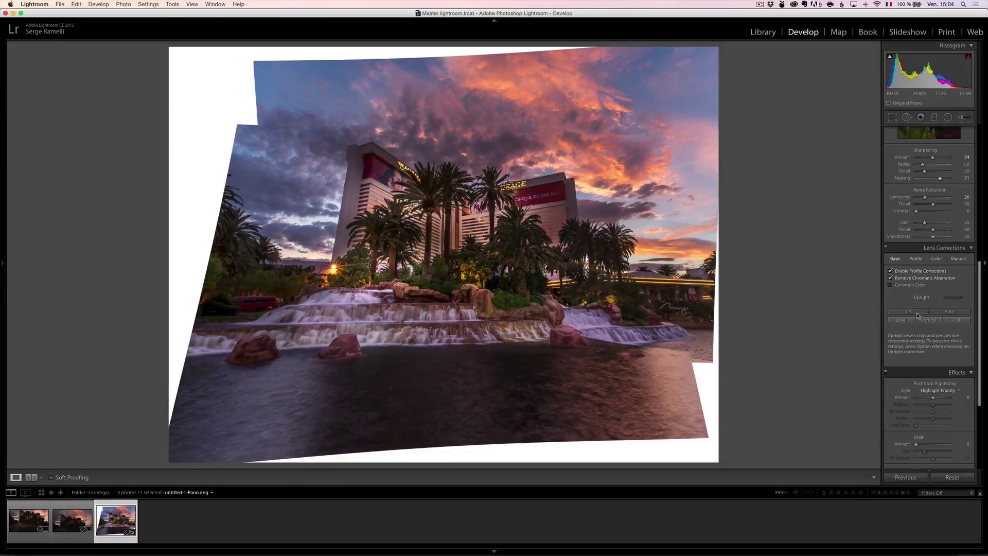
left_click(950, 312)
- Refine the perspective manually with a Vertical transform of -44 and a Rotate value of -1.8
left_click(959, 259)
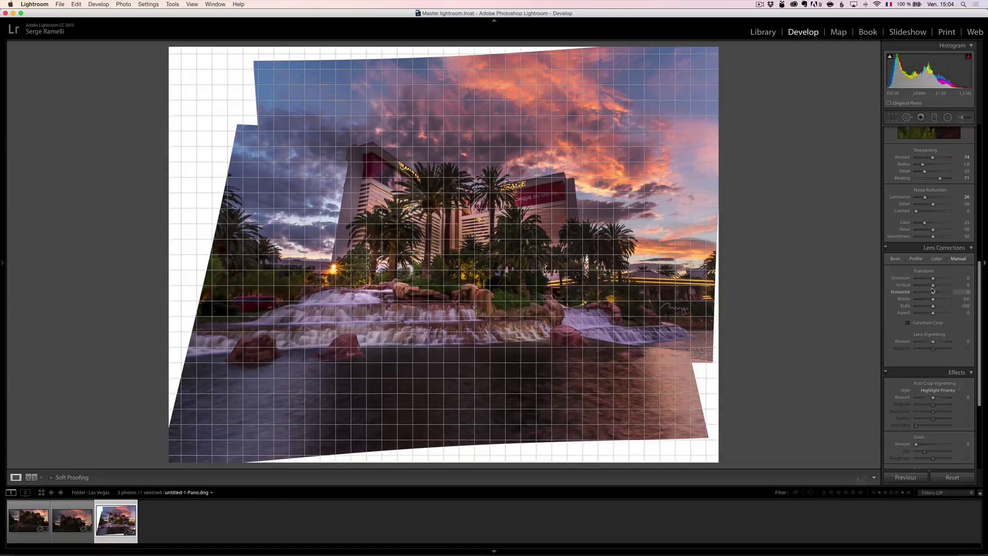
mouse_move(933, 286)
left_mouse_down()
mouse_move(916, 287)
mouse_move(926, 287)
left_mouse_up()
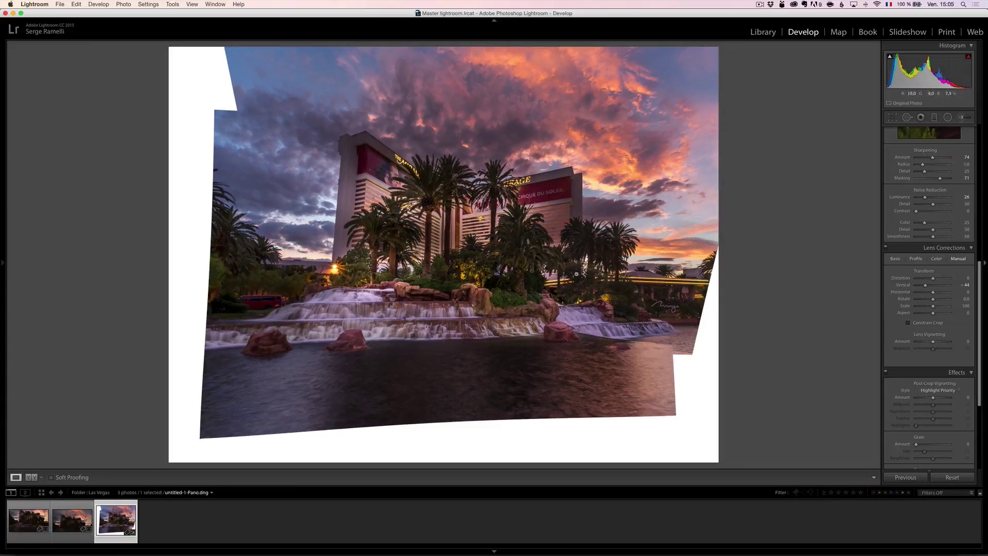
left_click_drag(933, 299, 928, 301)
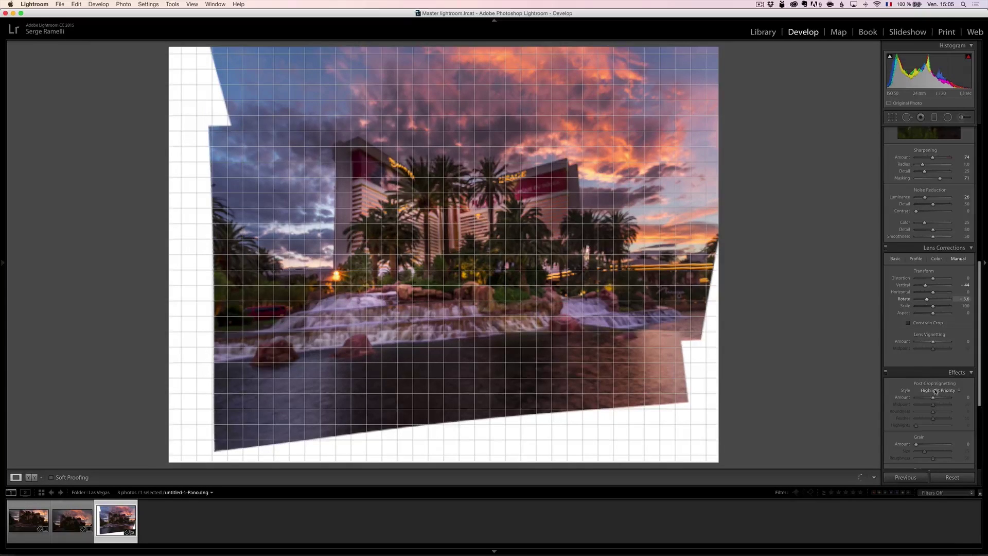
left_click_drag(927, 301, 909, 290)
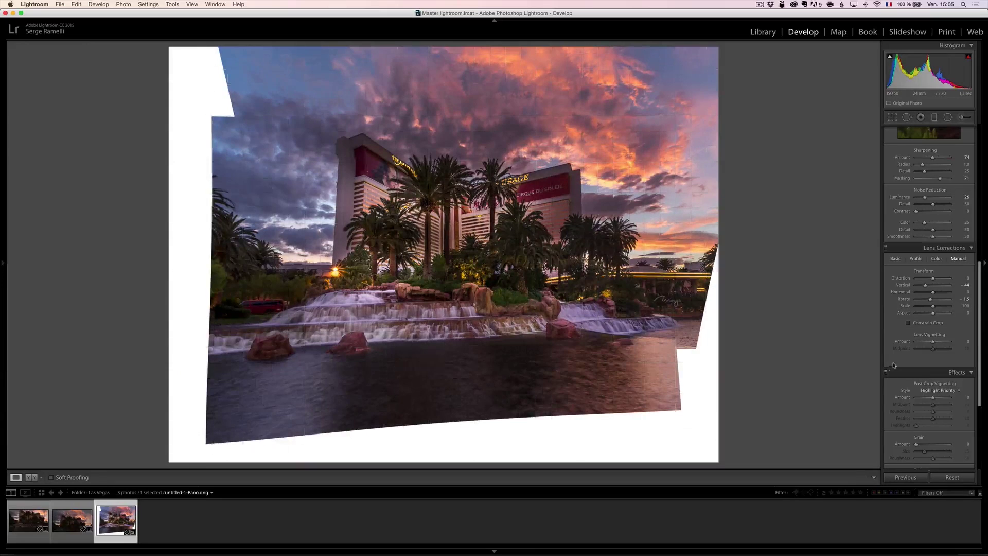
- Compare the panorama without and with the lens corrections, and enable Constrain Crop to remove the white borders
left_click(886, 247)
left_click(886, 248)
left_click(886, 248)
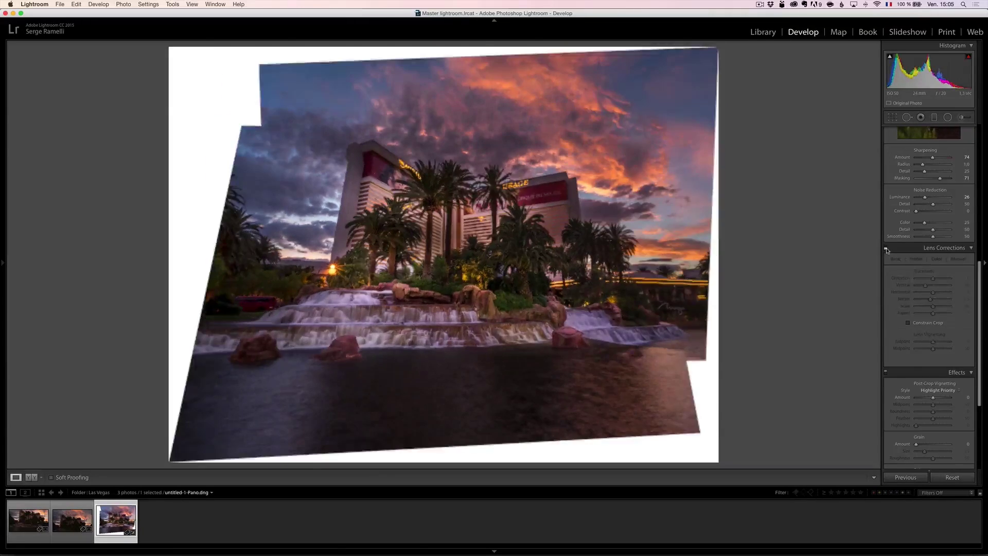
left_click(885, 248)
left_click(886, 248)
left_click(886, 247)
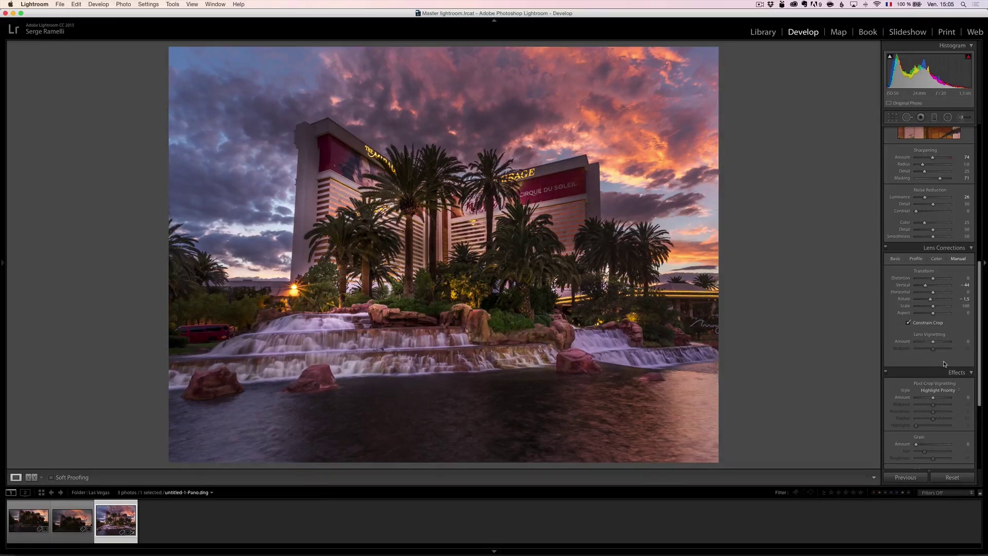
- Darken the panorama's edges with a post-crop vignette Amount of -21
left_click_drag(976, 306, 976, 373)
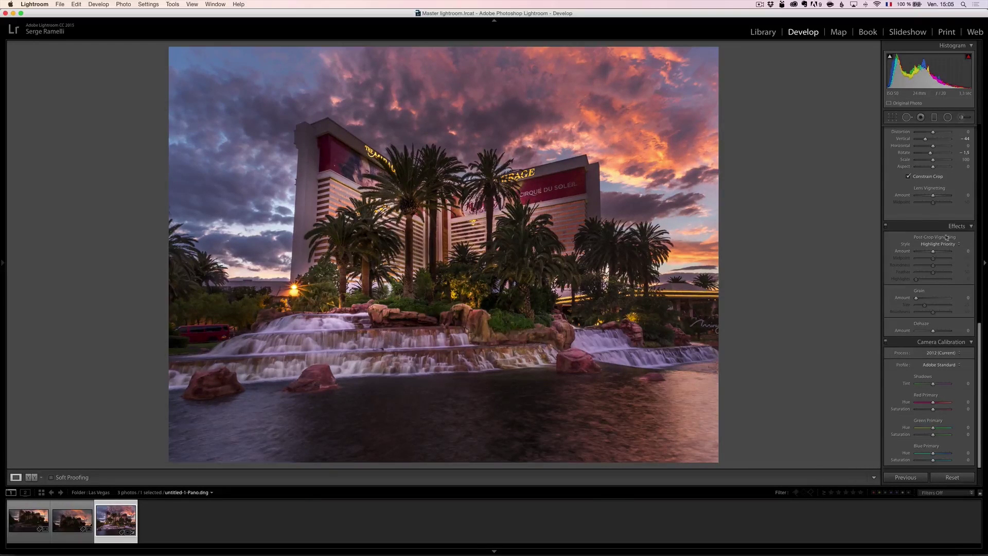
left_click_drag(933, 251, 928, 252)
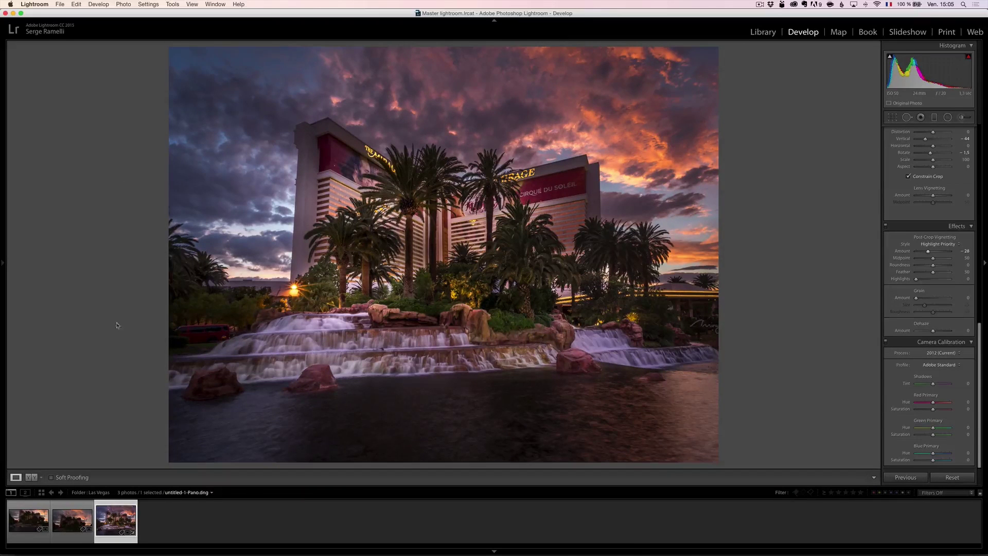
mouse_move(928, 252)
left_mouse_down()
mouse_move(942, 251)
mouse_move(929, 252)
left_mouse_up()
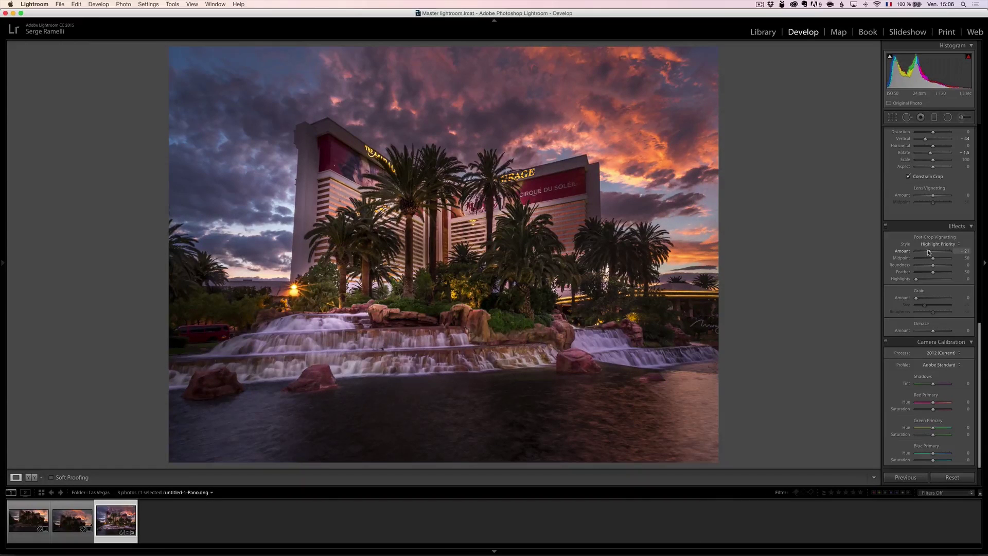
- Brighten the panorama by setting Exposure to +1.50 and Contrast to +44
scroll(930, 252, "up", 15)
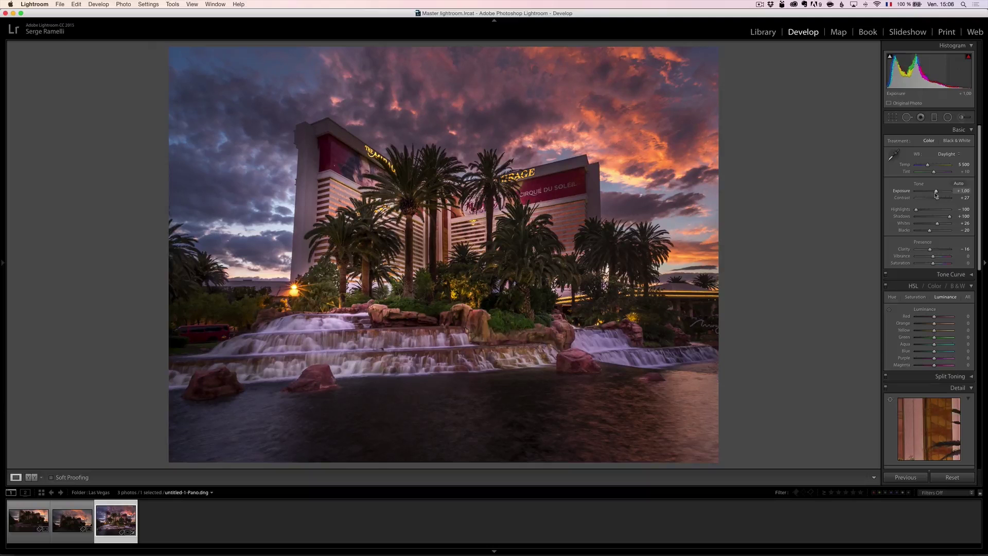
left_click_drag(937, 192, 941, 201)
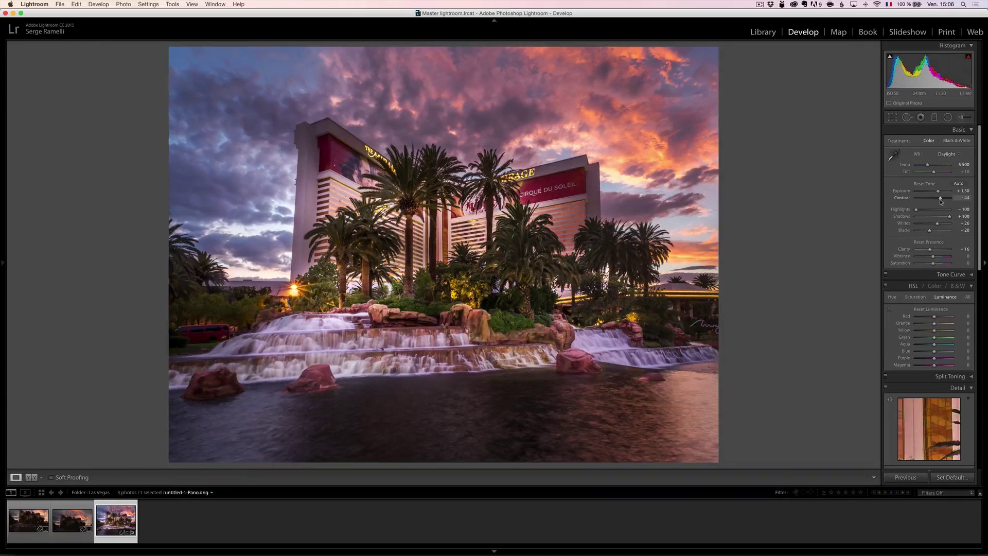
- Compare the panorama with its unedited version and give it a three-star rating
key("alt+backslash")
key("alt+backslash")
key("alt+backslash")
key("alt+backslash")
key("3")
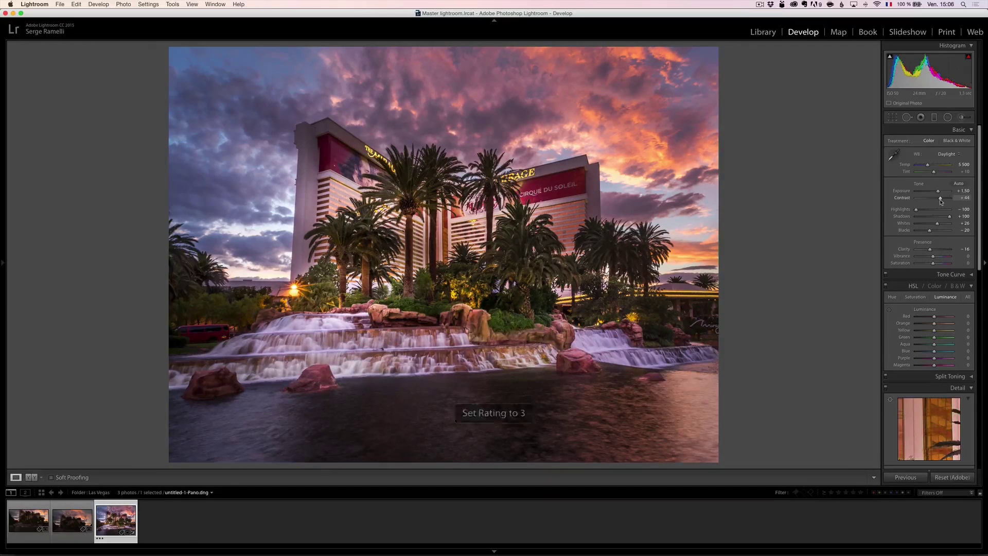
- Open the pier photo from the Los Angeles folder in the Library and briefly check its shooting information overlay
key("e")
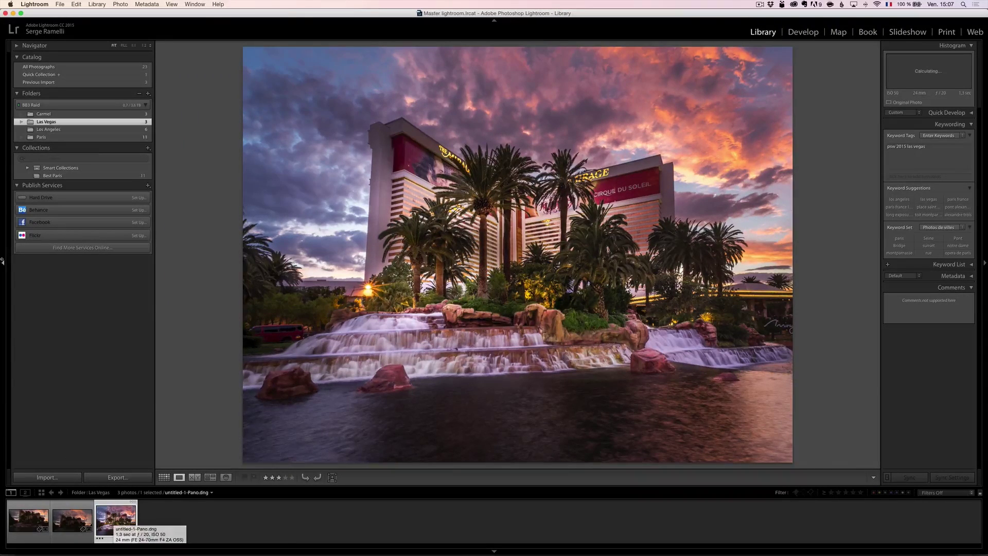
left_click(86, 133)
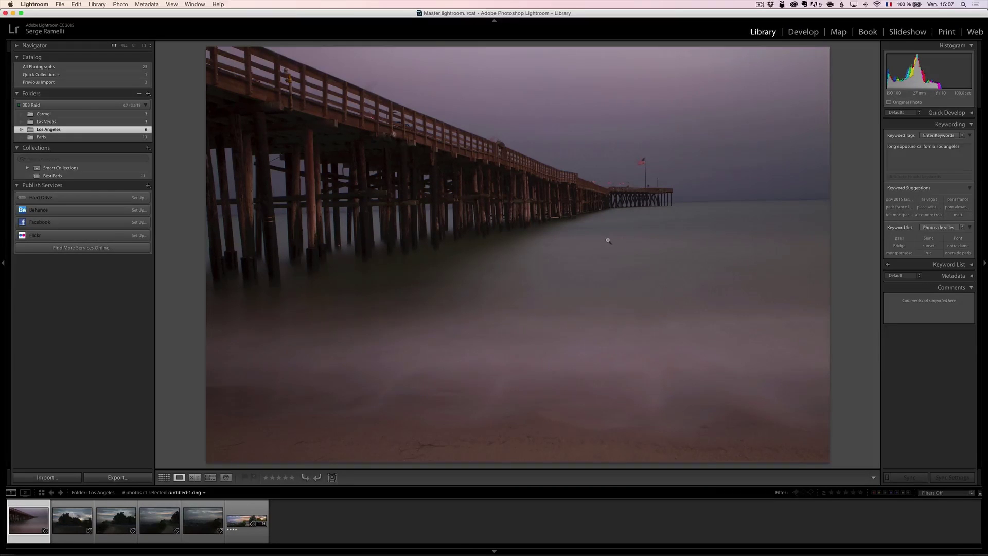
left_click(3, 264)
key("i")
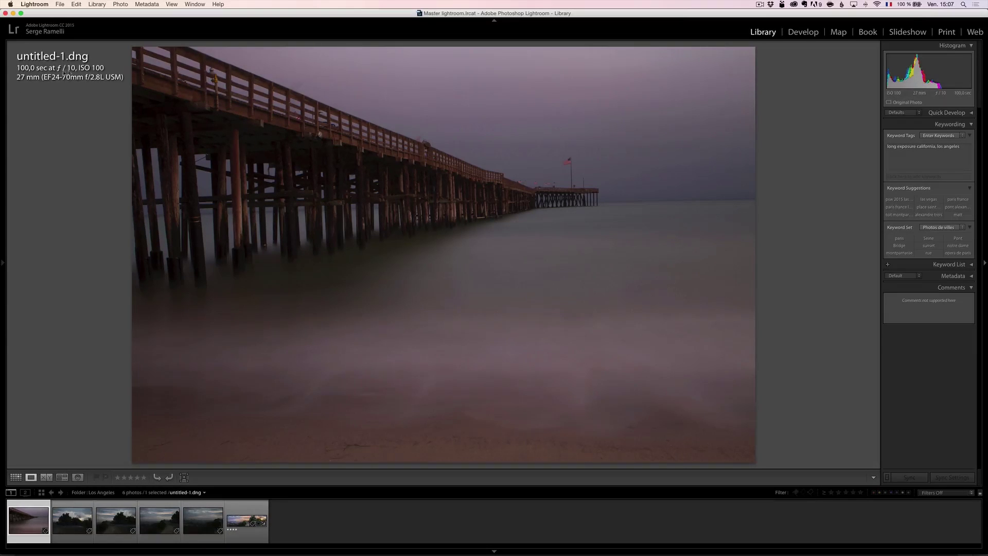
key("i")
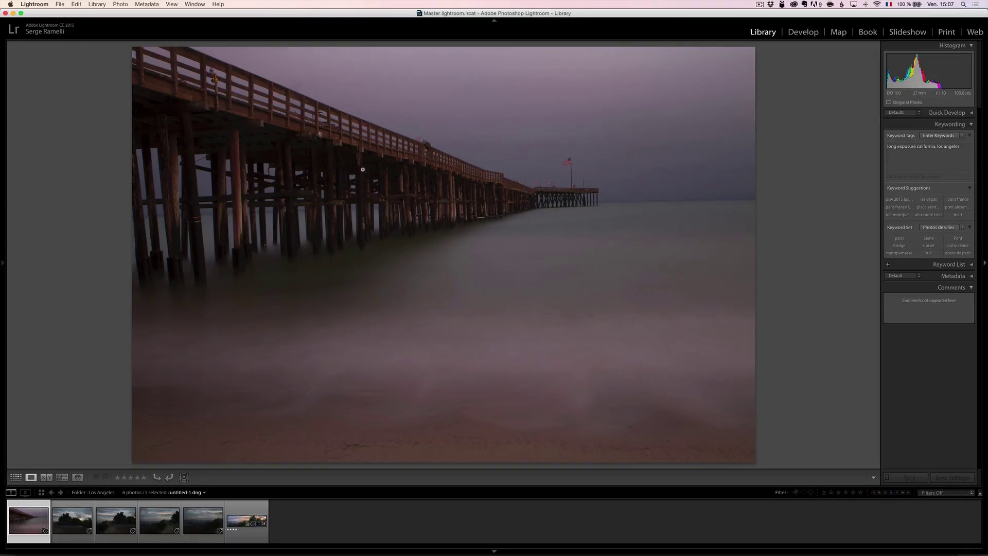
- Start developing the pier photo with Highlights -100, Shadows +100, Whites +55 and Blacks -42
left_click(801, 32)
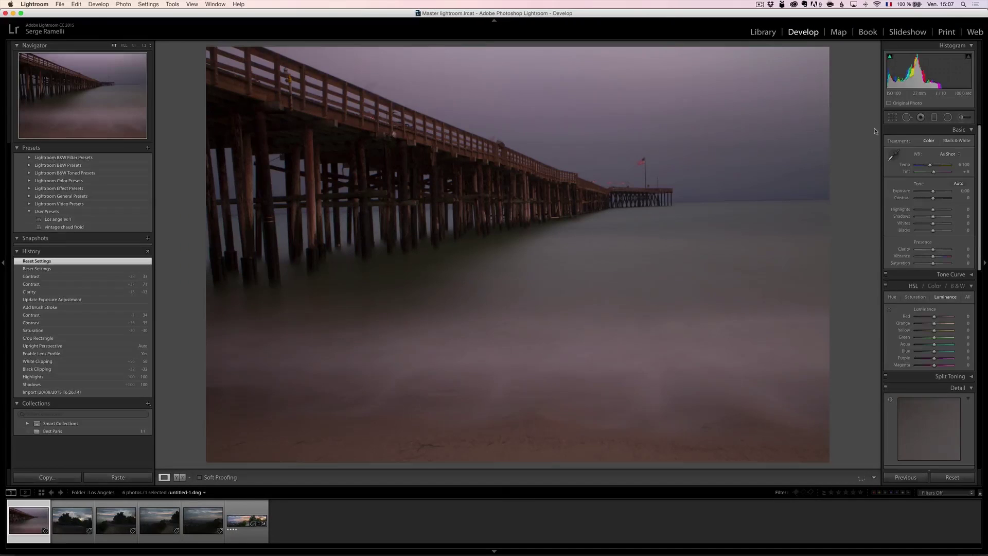
mouse_move(934, 218)
left_mouse_down()
mouse_move(953, 217)
mouse_move(910, 212)
mouse_move(926, 230)
mouse_move(952, 225)
mouse_move(942, 227)
left_mouse_up()
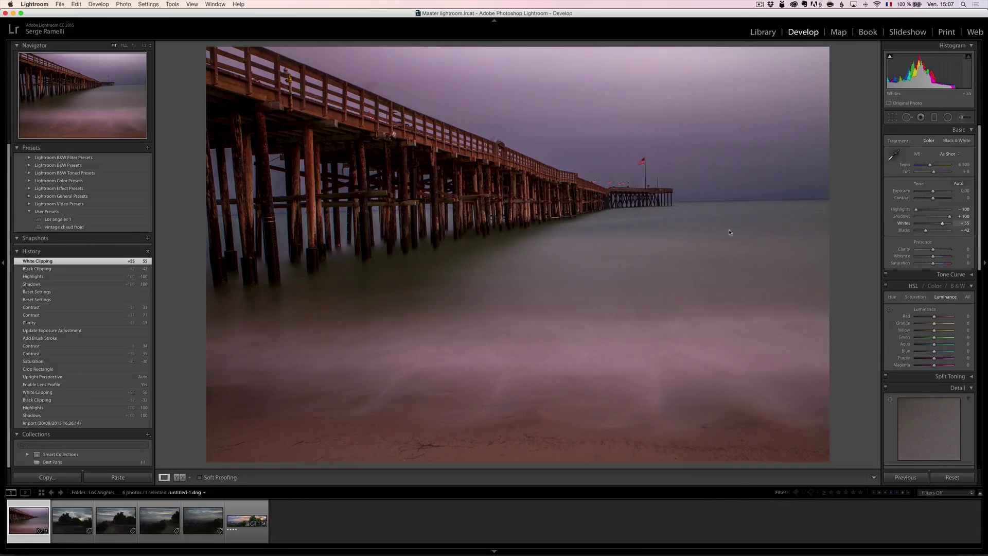
- Set the pier photo's white balance to Daylight, Saturation to -36 and Clarity to -18
left_click(4, 264)
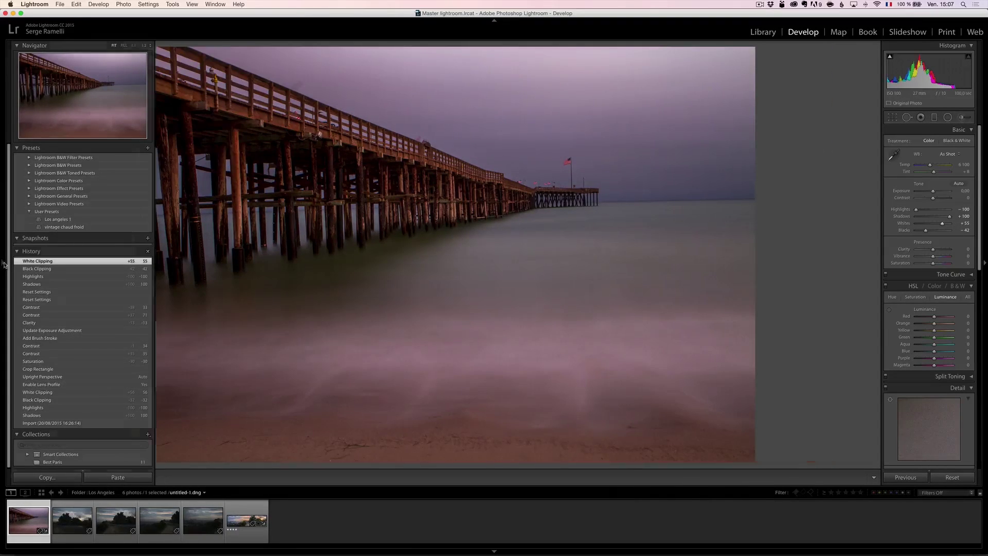
left_click(953, 155)
left_click(955, 163)
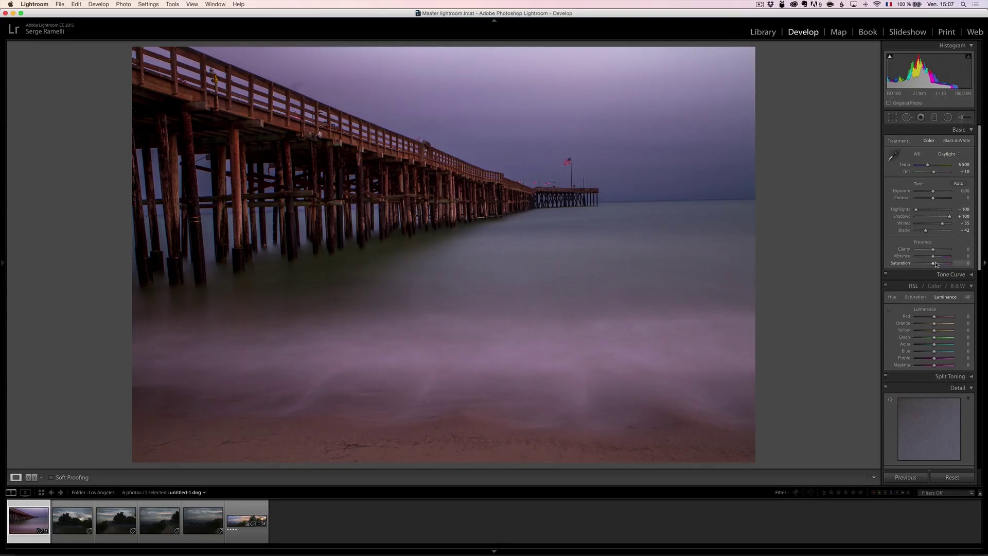
left_click_drag(934, 265, 927, 265)
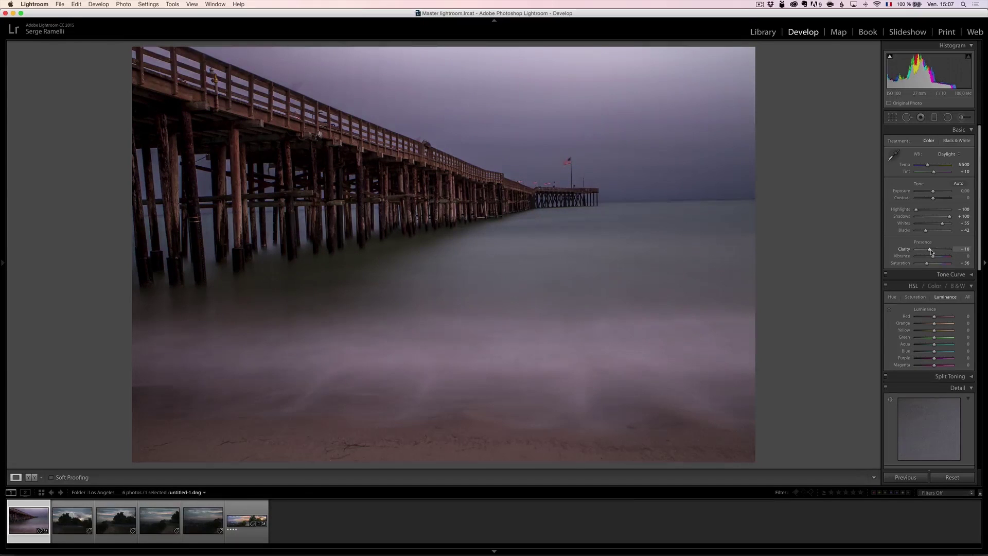
- Brighten the band of surf with an Adjustment Brush stroke and slightly reduce that stroke's exposure boost
left_click(962, 118)
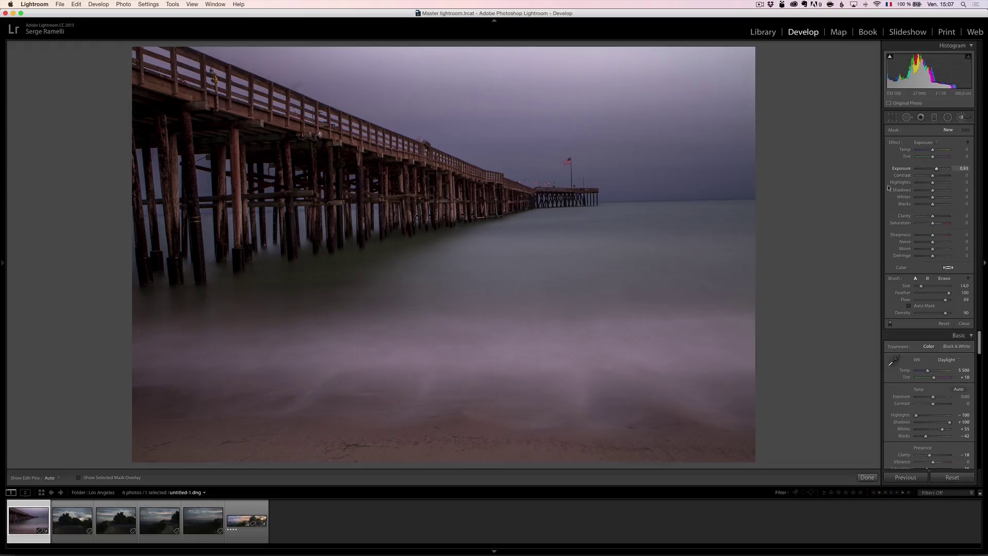
mouse_move(431, 341)
left_mouse_down()
mouse_move(470, 342)
mouse_move(134, 343)
mouse_move(751, 355)
mouse_move(150, 374)
mouse_move(856, 316)
left_mouse_up()
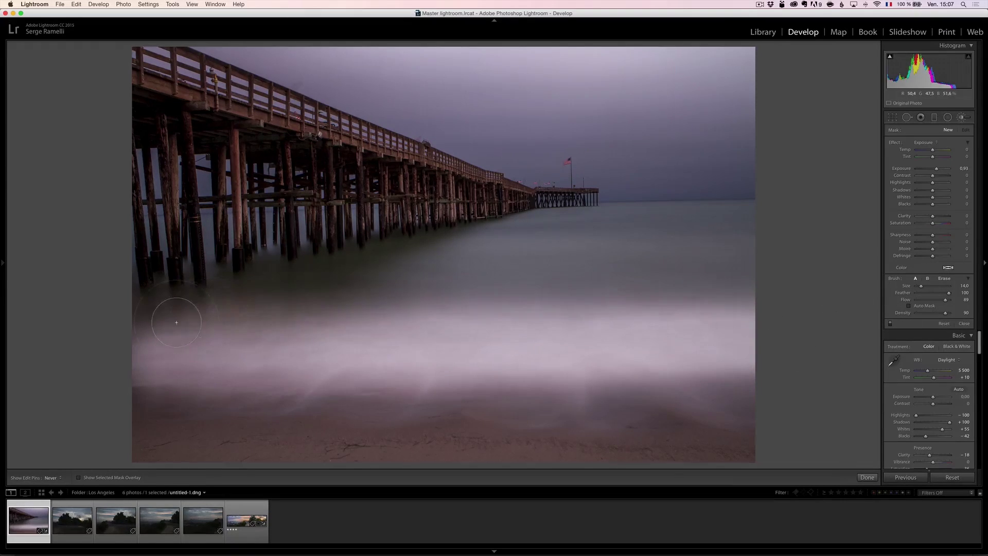
left_click_drag(936, 168, 935, 169)
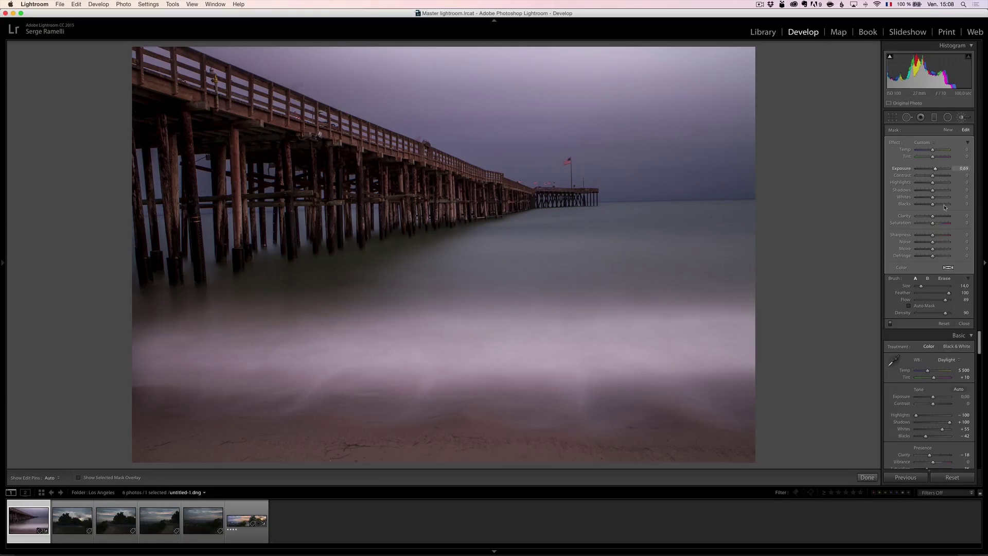
left_click(964, 324)
- Straighten the pier photo's perspective with the Auto Upright lens correction
scroll(935, 257, "down", 15)
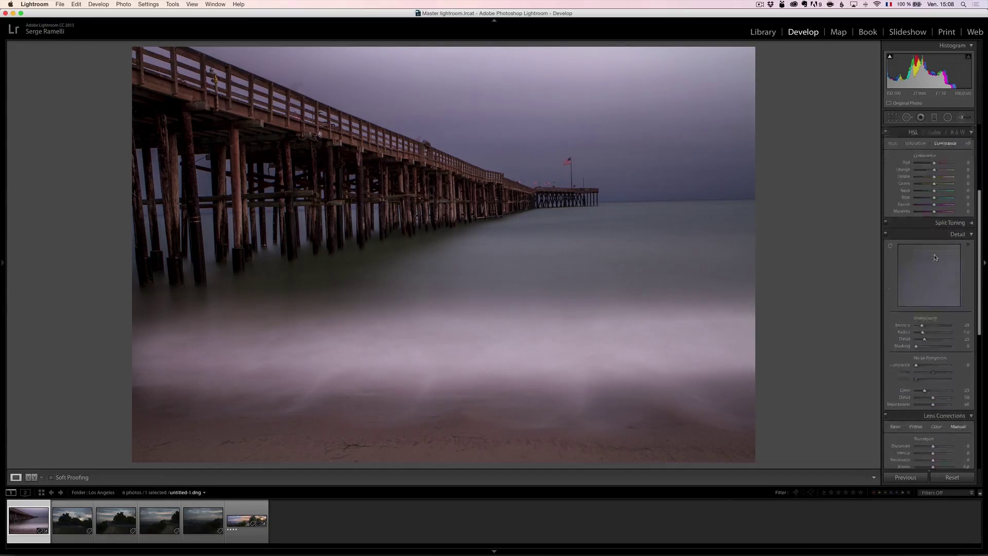
scroll(941, 241, "up", 10)
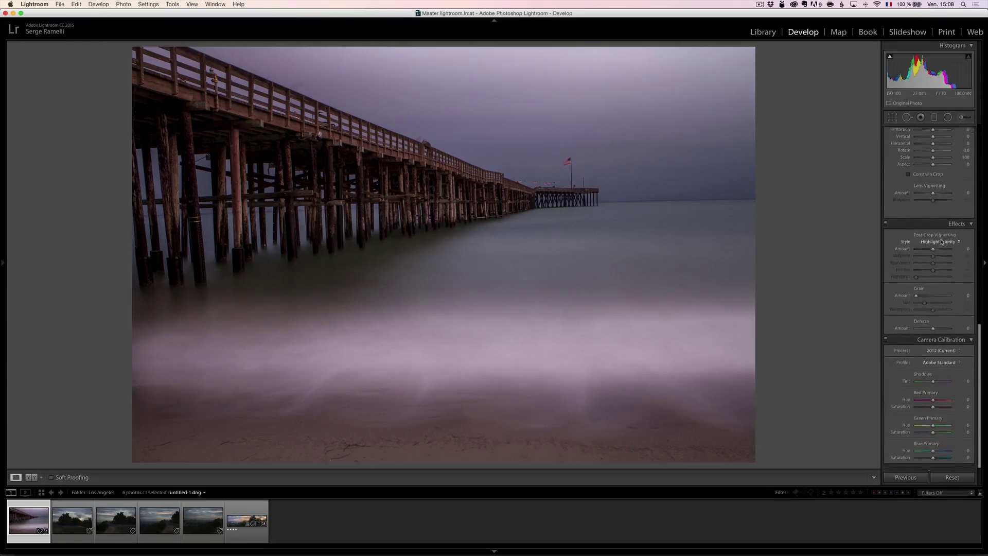
scroll(941, 242, "down", 3)
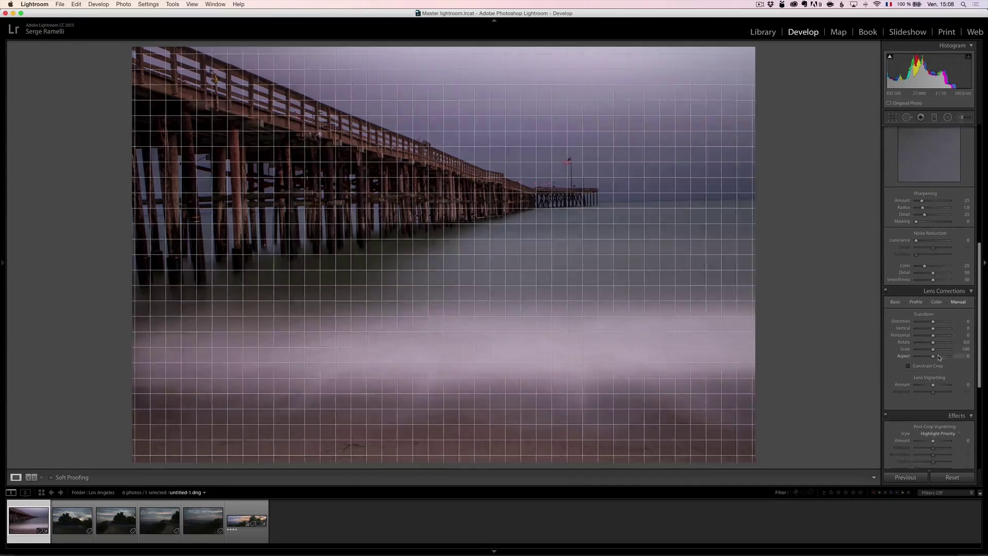
left_click(897, 303)
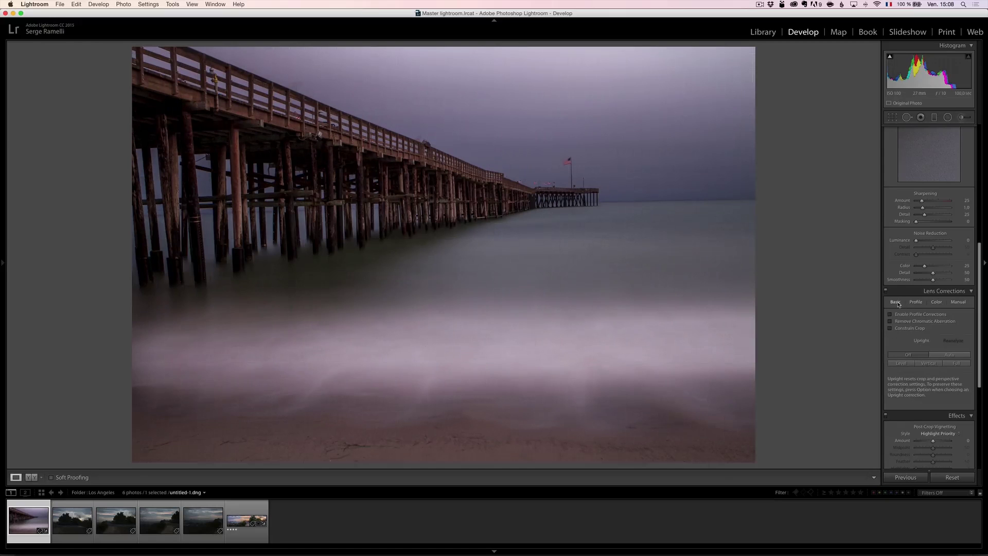
left_click(945, 355)
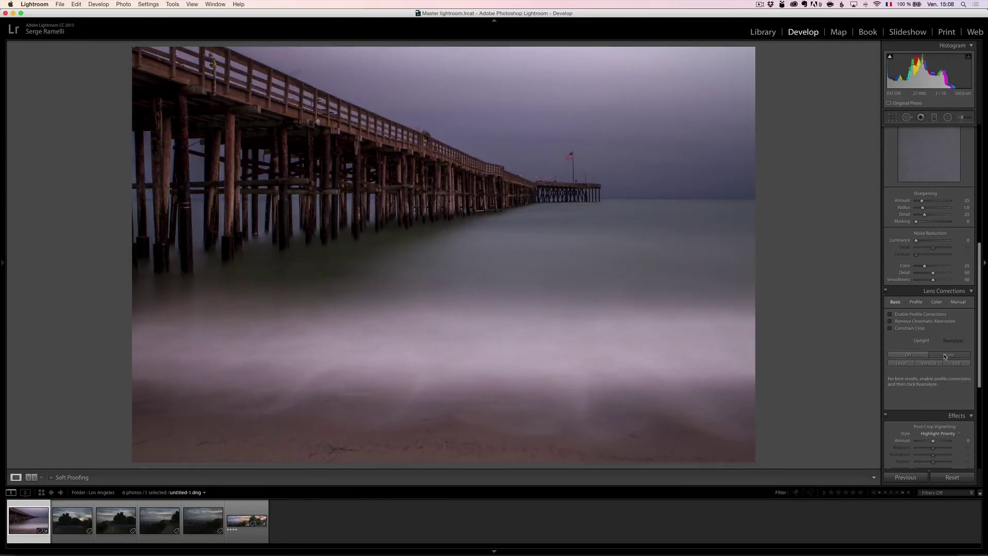
- Crop the sandy beach off the bottom of the pier photo and lower its overall Saturation further
left_click(893, 118)
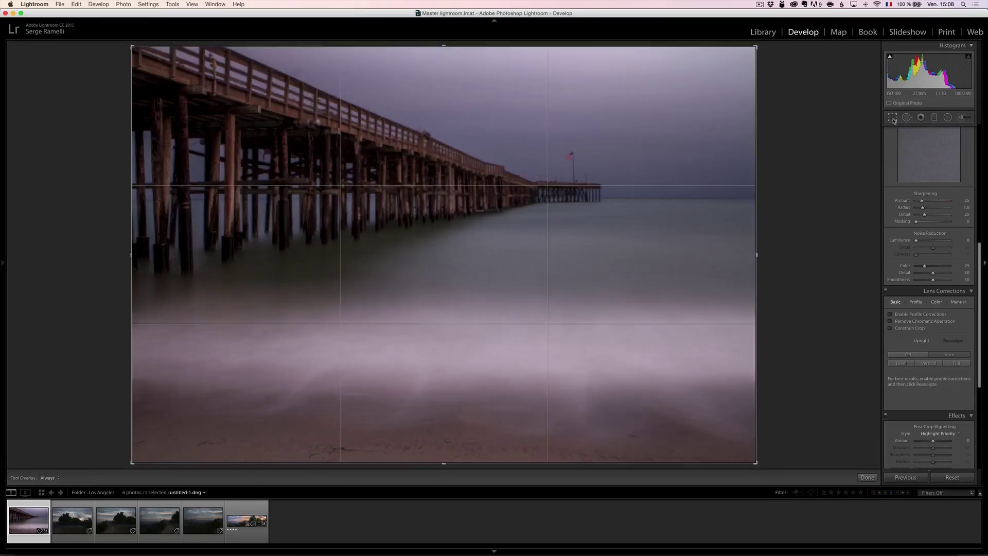
left_click_drag(445, 463, 452, 418)
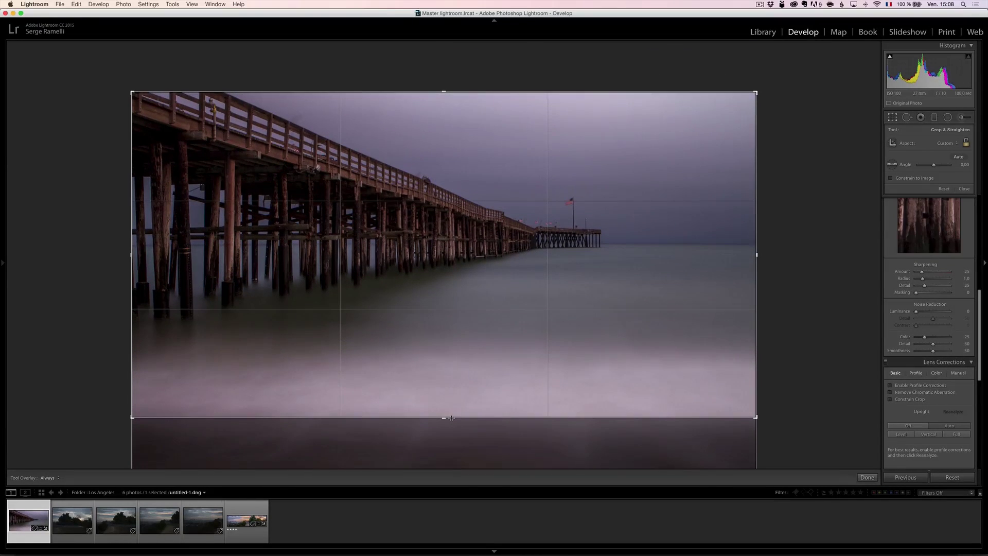
key("Return")
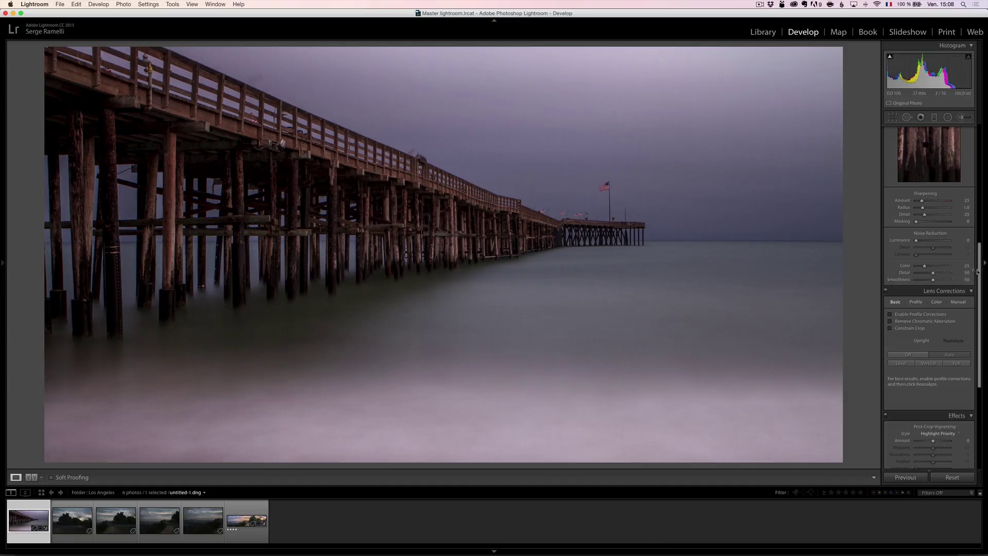
left_click_drag(982, 264, 976, 116)
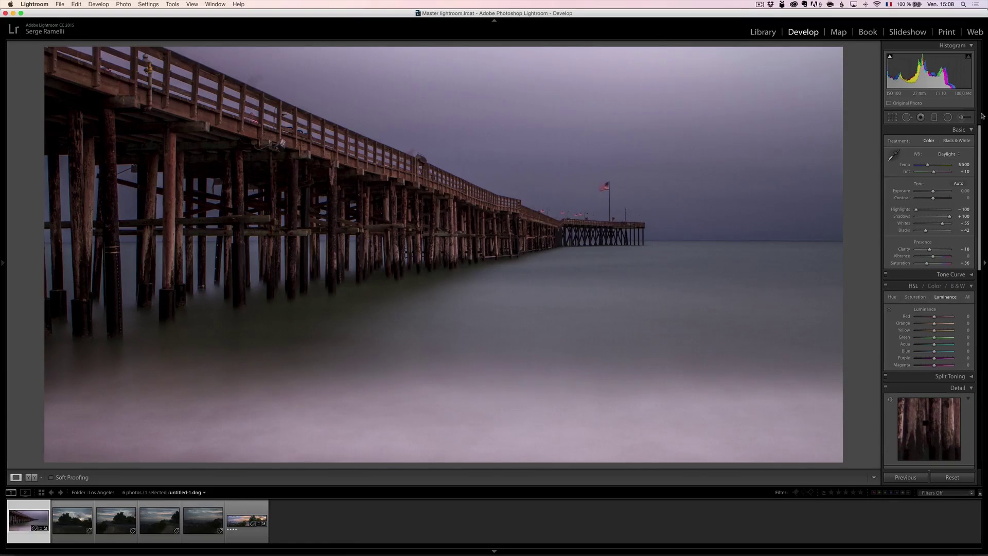
left_click_drag(926, 263, 922, 266)
- Tint the pier photo's highlights warm yellow with Split Toning at Hue 51 and Saturation 68
left_click_drag(980, 244, 979, 443)
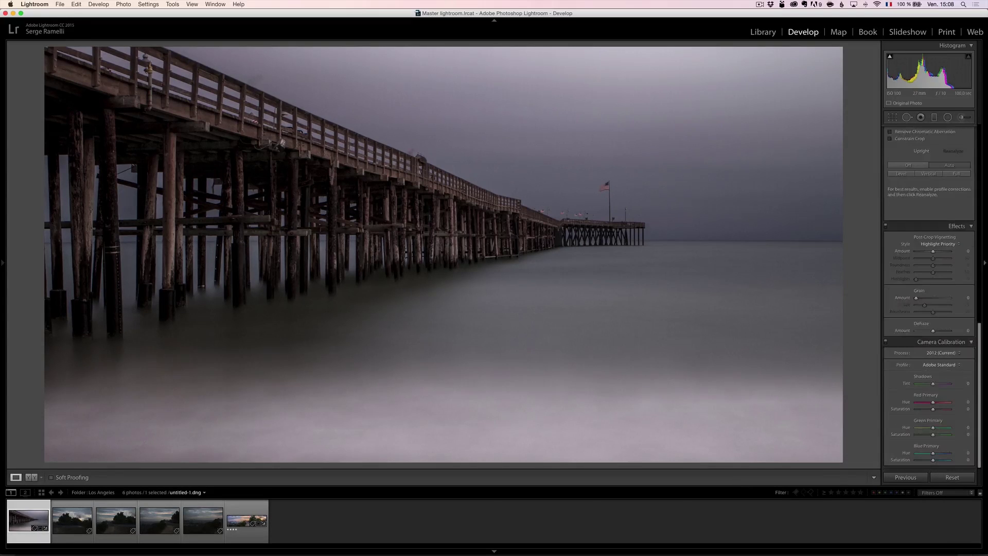
scroll(929, 293, "up", 10)
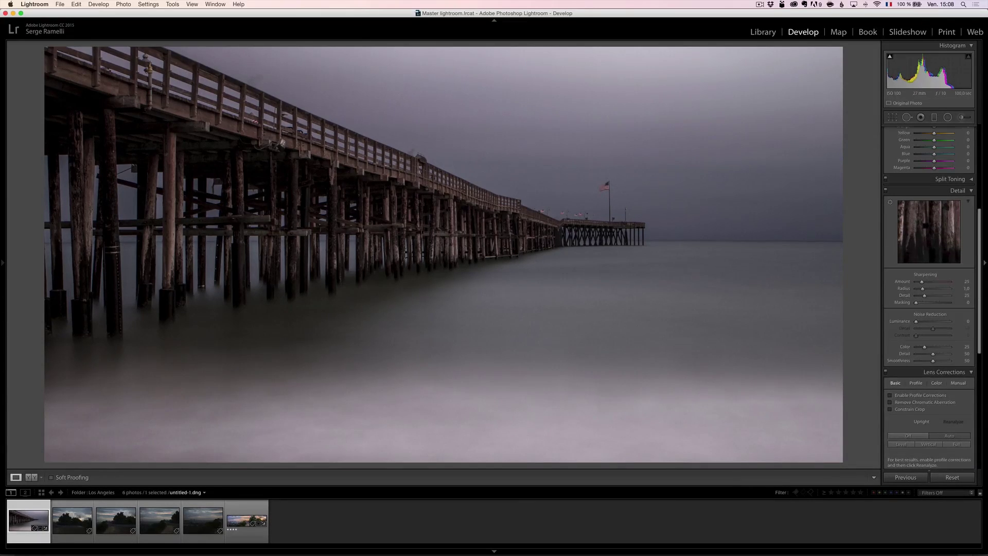
scroll(929, 293, "up", 3)
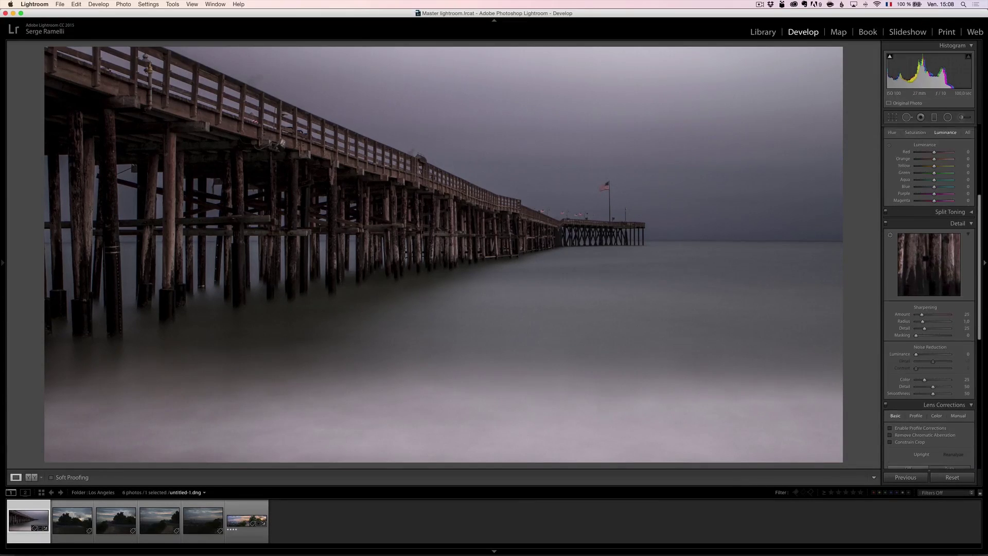
left_click(973, 213)
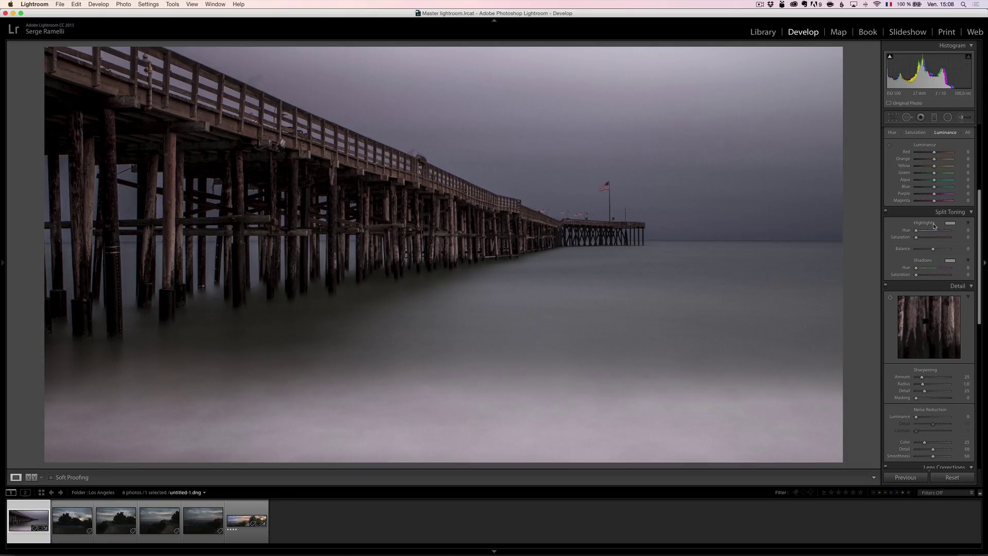
left_click(950, 223)
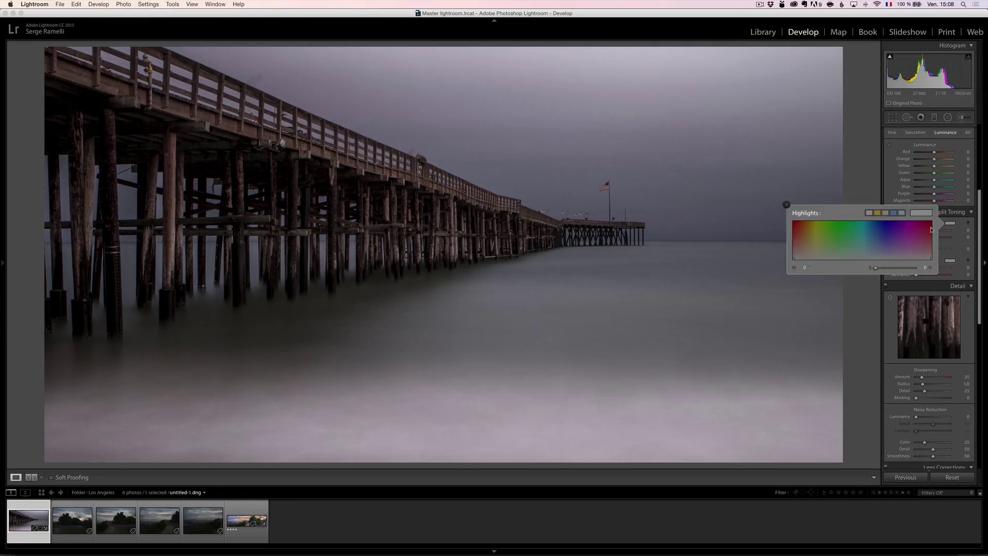
mouse_move(821, 236)
left_mouse_down()
mouse_move(806, 226)
mouse_move(910, 231)
mouse_move(814, 232)
left_mouse_up()
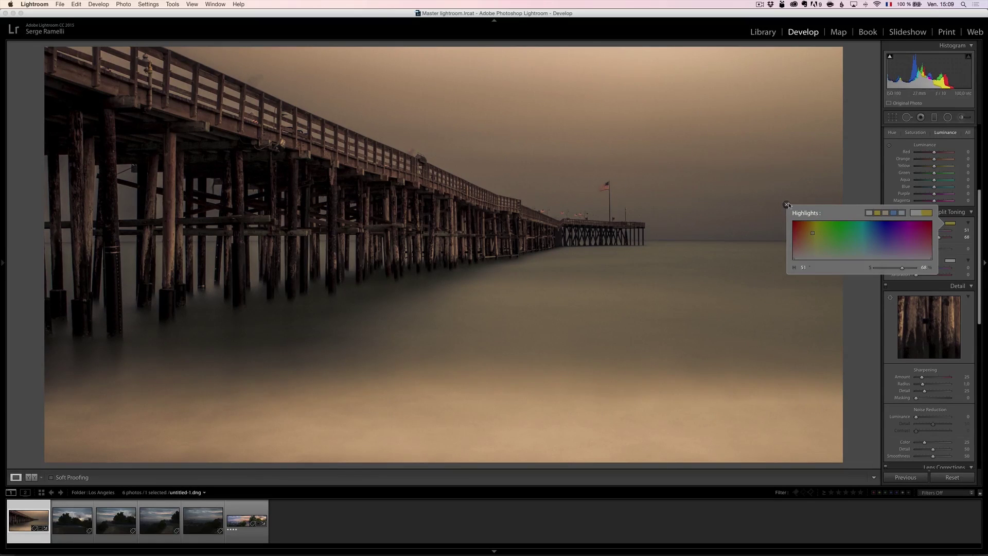
left_click(787, 205)
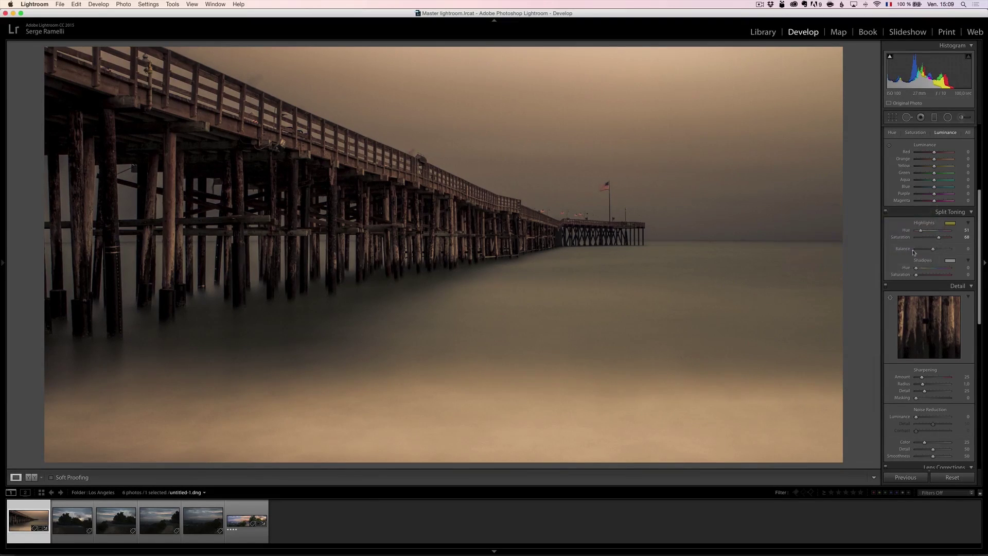
- Tint the pier photo's shadows blue with Split Toning at Hue 219 and Saturation 40
left_click(949, 261)
left_click_drag(846, 268, 878, 281)
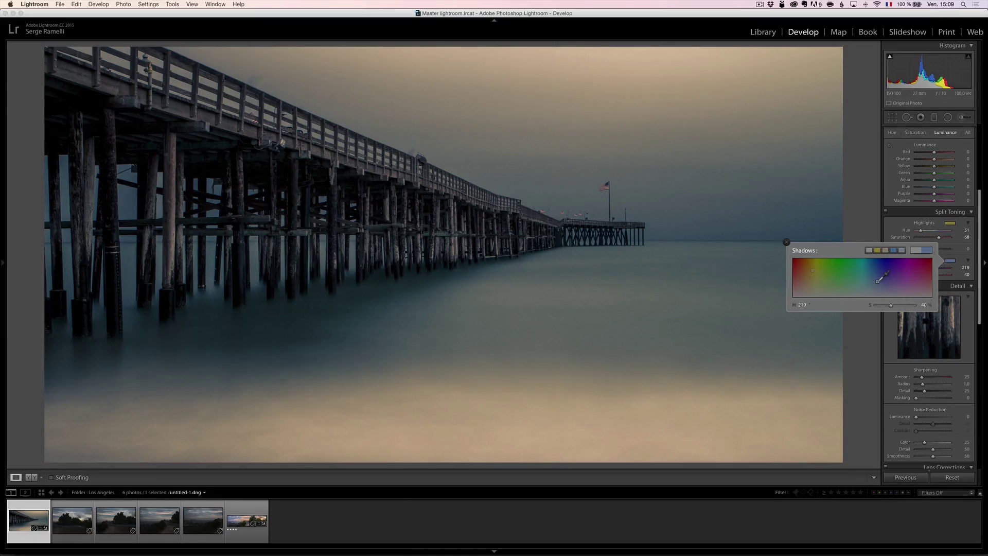
left_click(787, 243)
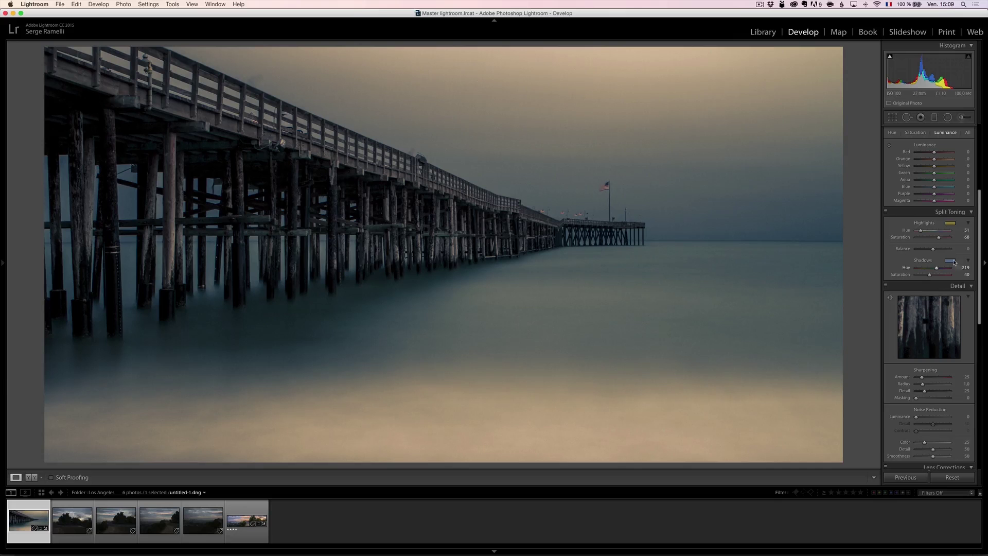
- Refine the split toning with highlight Saturation 81, shadow Hue 217 and Saturation 38, and Balance +13
mouse_move(936, 240)
left_mouse_down()
mouse_move(923, 239)
mouse_move(943, 240)
left_mouse_up()
left_click_drag(928, 277, 924, 252)
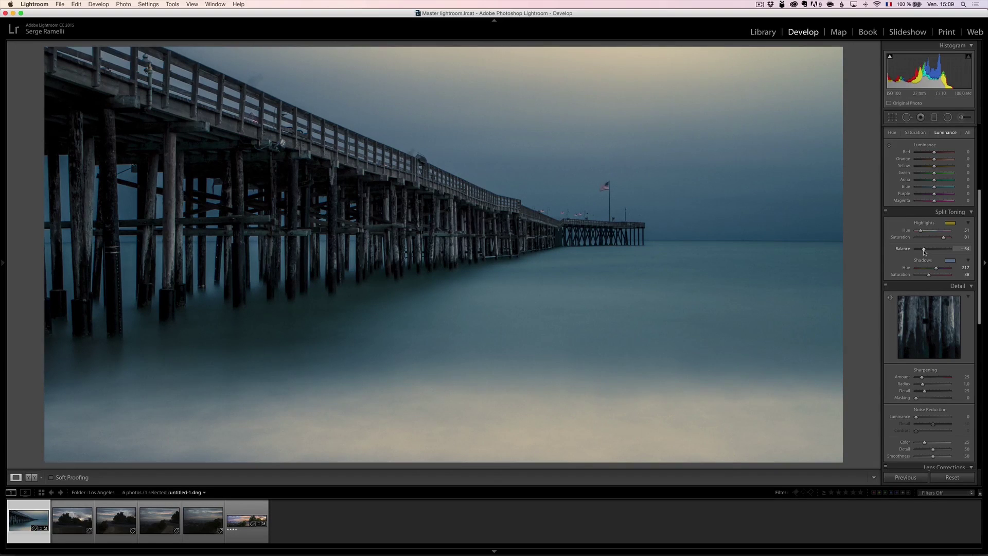
left_click_drag(925, 252, 936, 251)
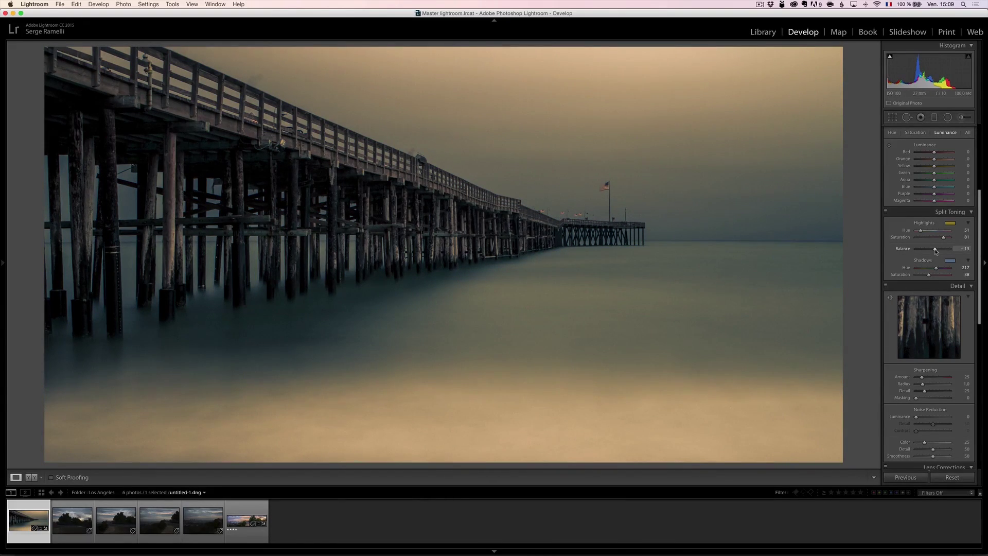
- Change the highlight tint to a soft pink at Hue 28 and Saturation 32, and lower the shadow Saturation to 21
left_click(950, 224)
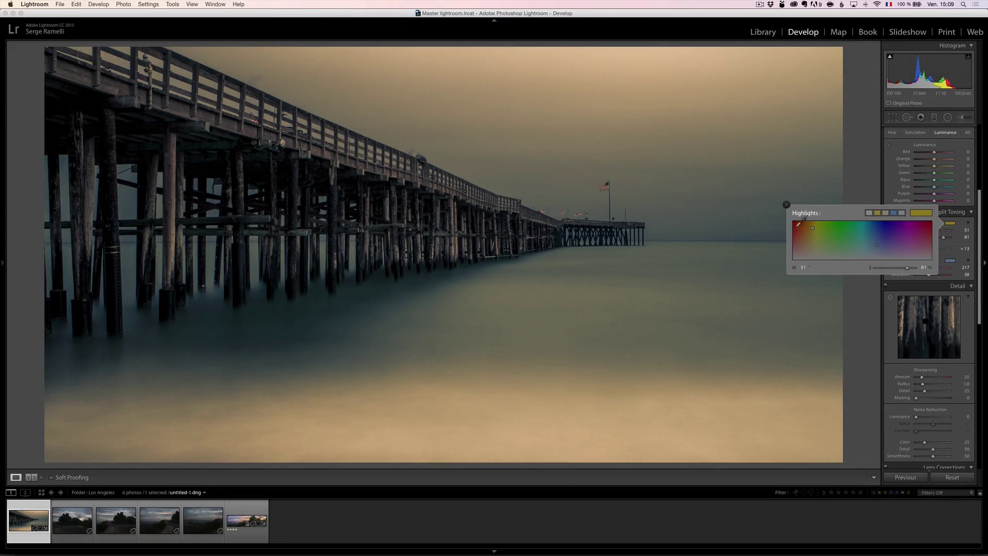
left_click_drag(812, 228, 804, 247)
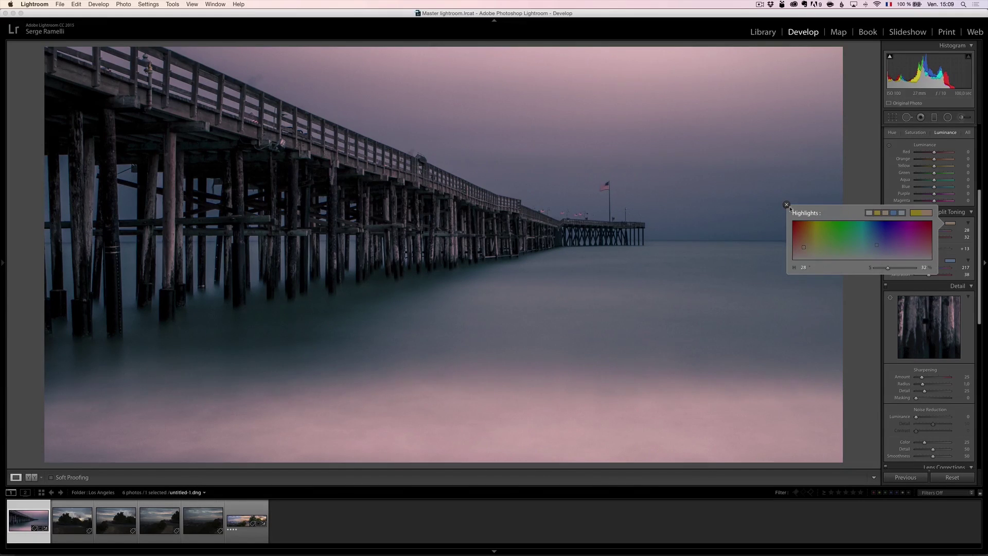
left_click(787, 205)
left_click_drag(929, 277, 924, 277)
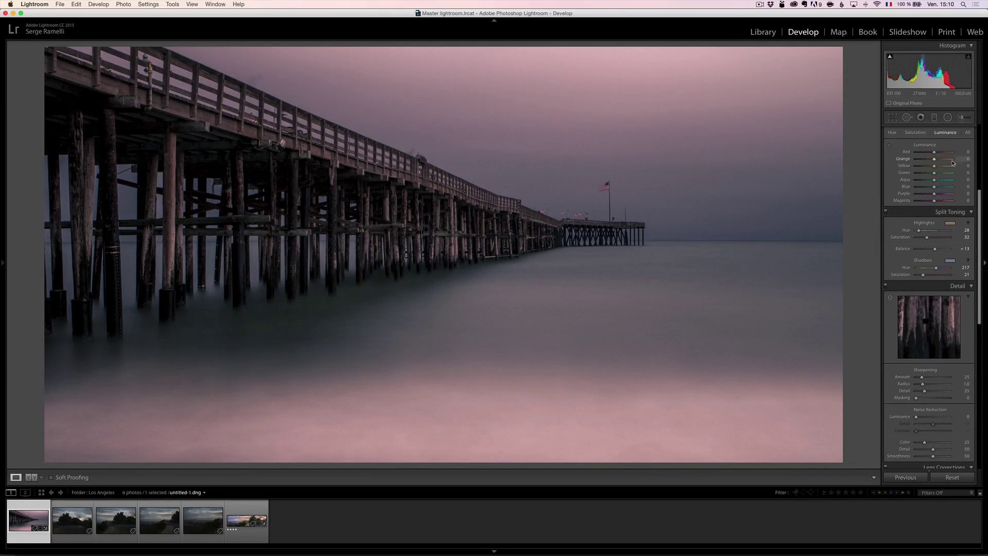
- Brighten the water and foreground surf with new positive-exposure Adjustment Brush strokes, hiding the edit pins while painting
left_click(962, 117)
scroll(513, 275, "up", 2)
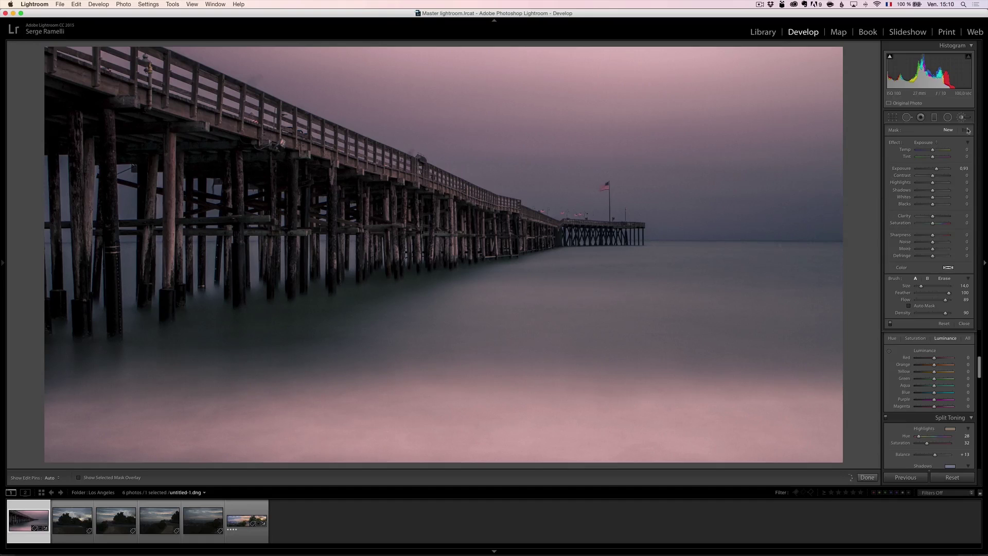
key("h")
mouse_move(260, 358)
left_mouse_down()
mouse_move(834, 340)
mouse_move(463, 314)
mouse_move(557, 272)
mouse_move(695, 257)
mouse_move(839, 278)
mouse_move(422, 302)
left_mouse_up()
mouse_move(139, 374)
left_mouse_down()
mouse_move(98, 385)
mouse_move(117, 362)
mouse_move(334, 325)
mouse_move(310, 316)
mouse_move(154, 379)
left_mouse_up()
key("h")
mouse_move(201, 433)
left_mouse_down()
mouse_move(242, 417)
mouse_move(705, 411)
left_mouse_up()
mouse_move(501, 398)
left_mouse_down()
mouse_move(489, 427)
mouse_move(798, 412)
left_mouse_up()
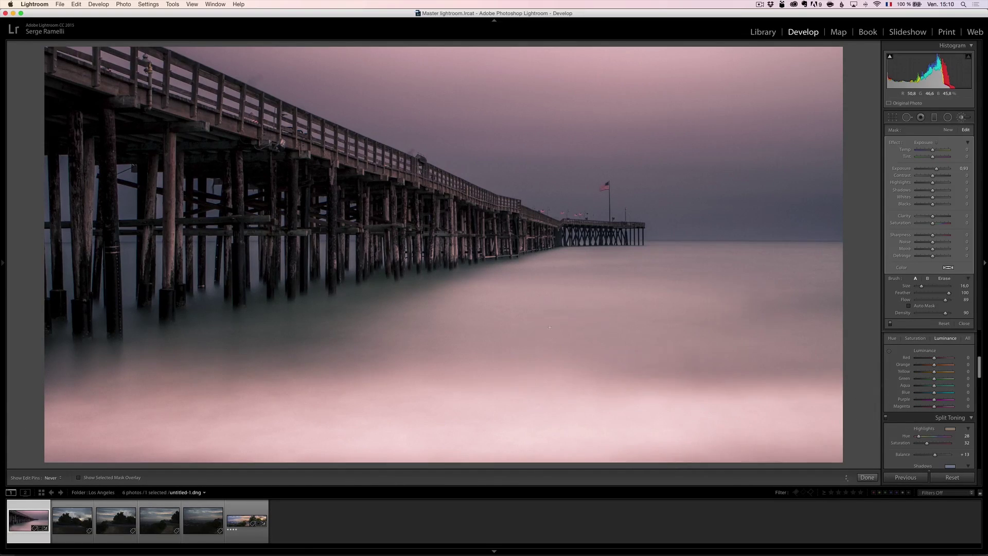
mouse_move(787, 343)
left_mouse_down()
mouse_move(669, 381)
mouse_move(782, 411)
mouse_move(530, 412)
left_mouse_up()
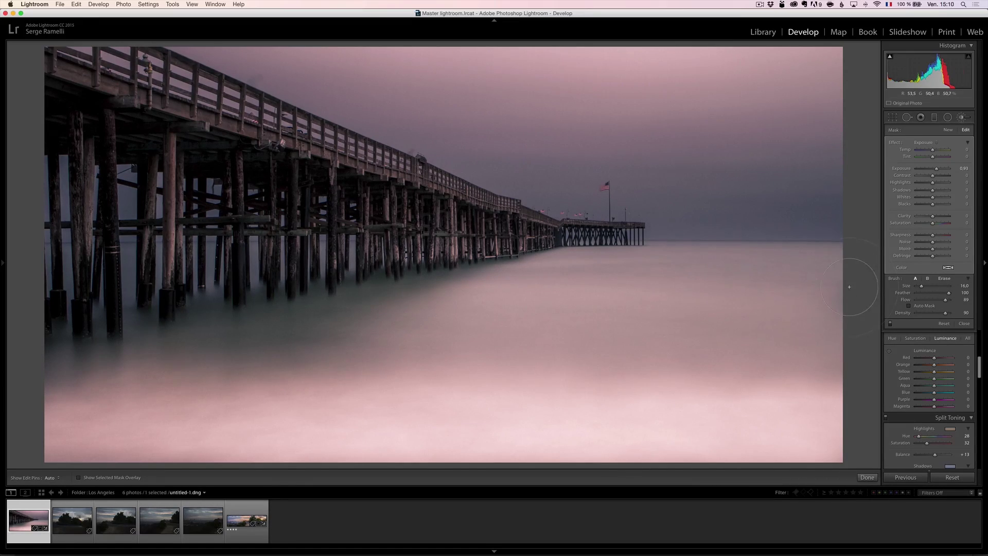
- Smooth the brushed water with Clarity -52 and Noise 67, set its Exposure to 0.94, and finish the brush adjustment
left_click_drag(937, 169, 923, 168)
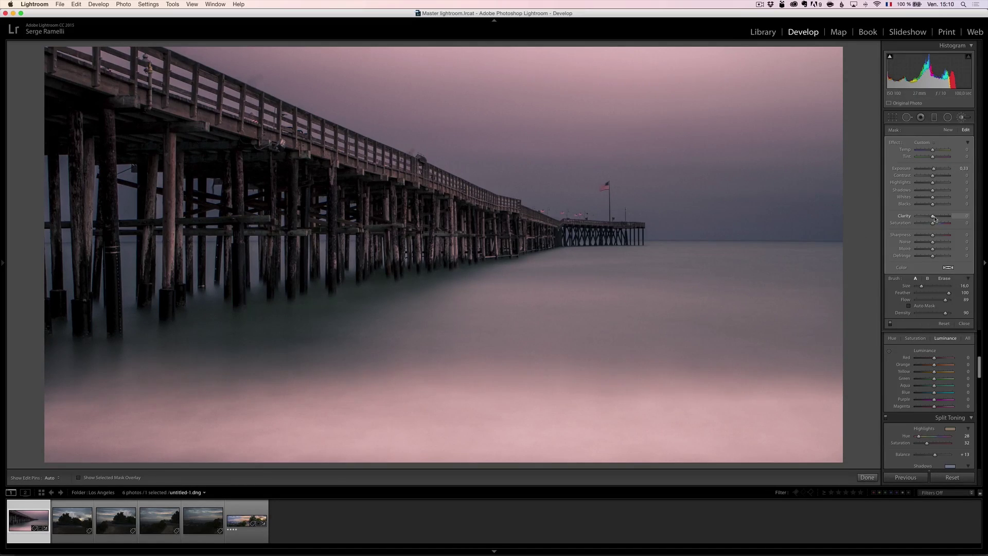
left_click_drag(930, 219, 926, 218)
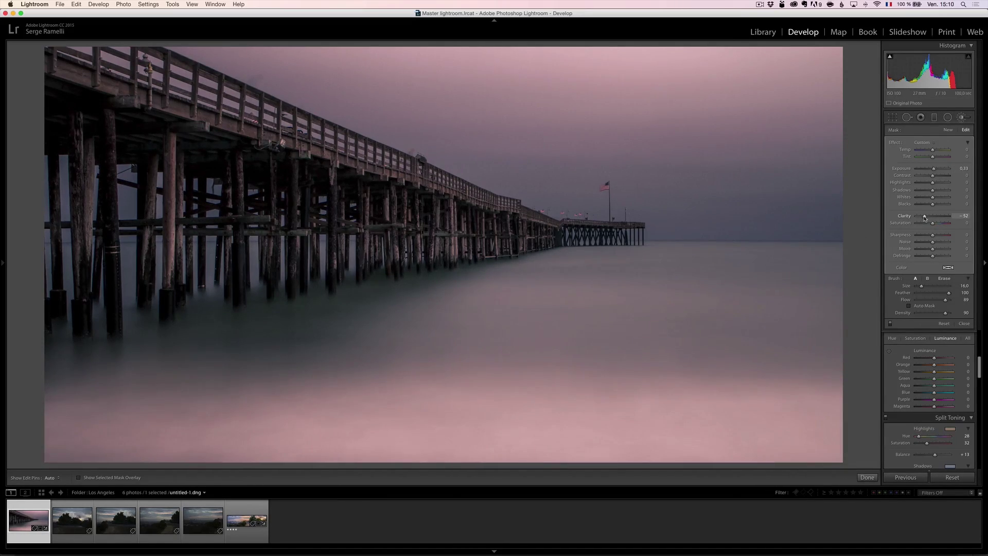
left_click_drag(933, 242, 947, 244)
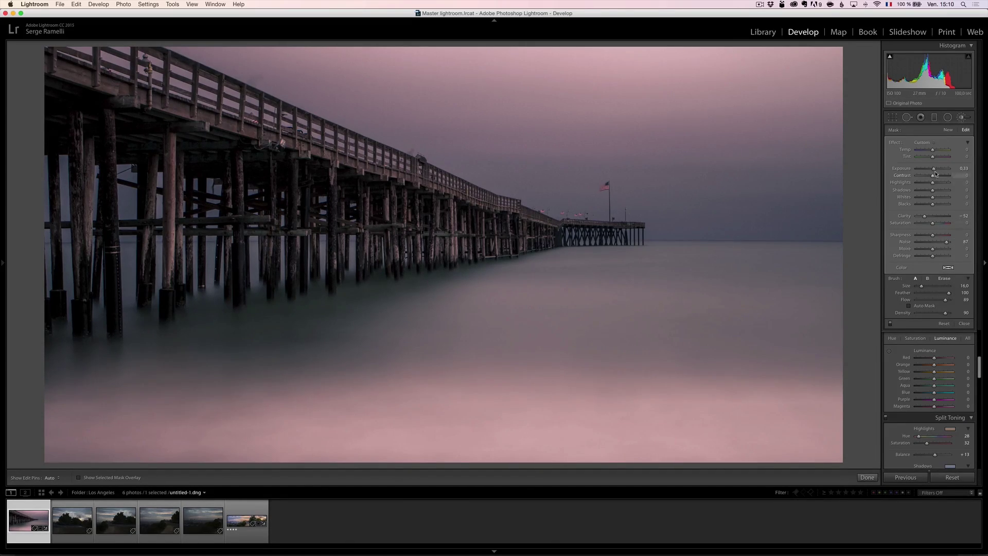
left_click_drag(933, 169, 938, 172)
key("h")
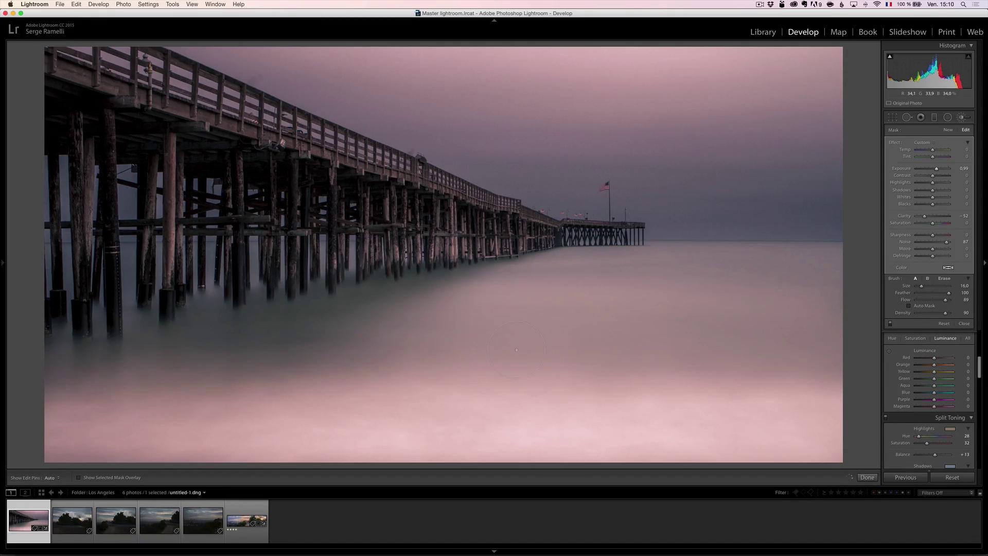
key("h")
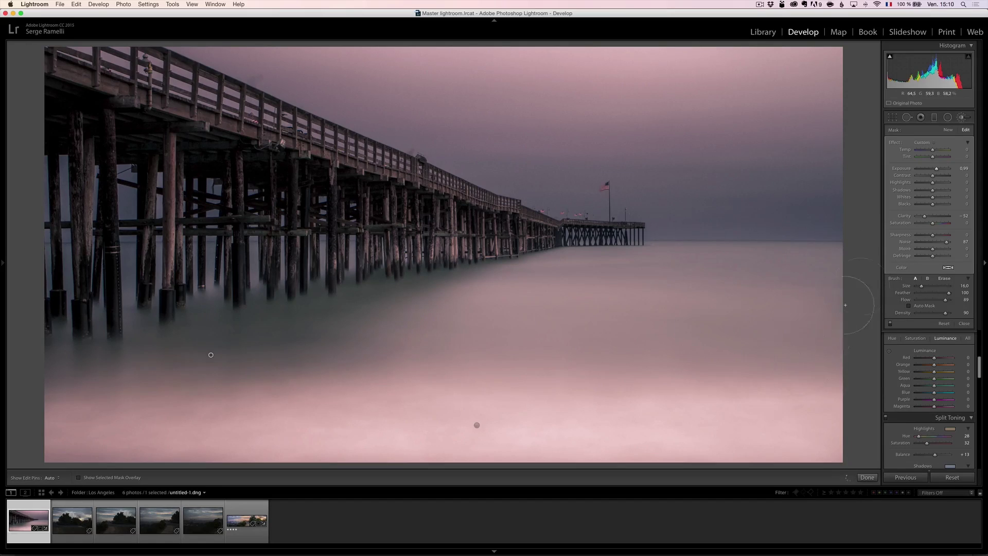
left_click(966, 324)
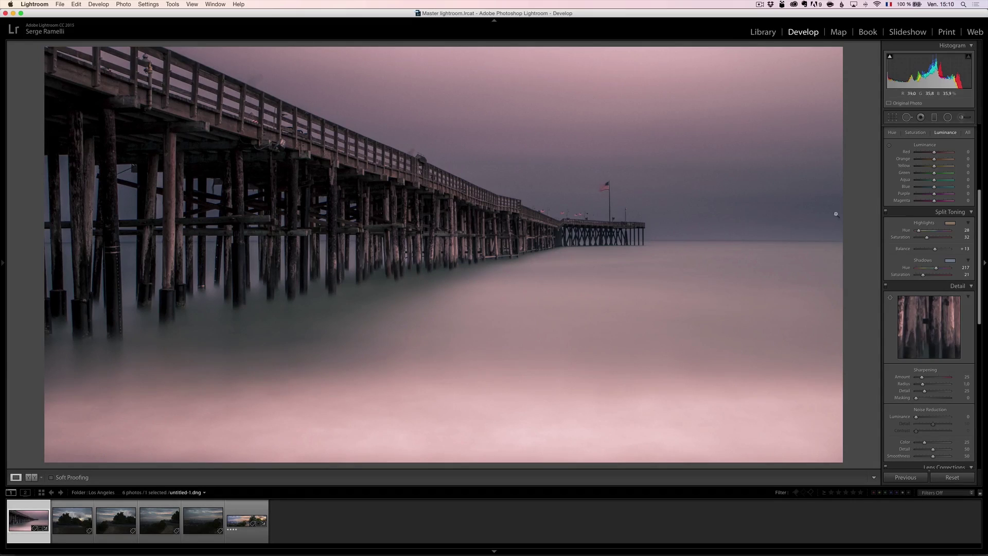
- Lower the pier photo's overall Saturation to -79 and rate it three stars
scroll(921, 232, "up", 6)
left_click_drag(923, 264, 920, 264)
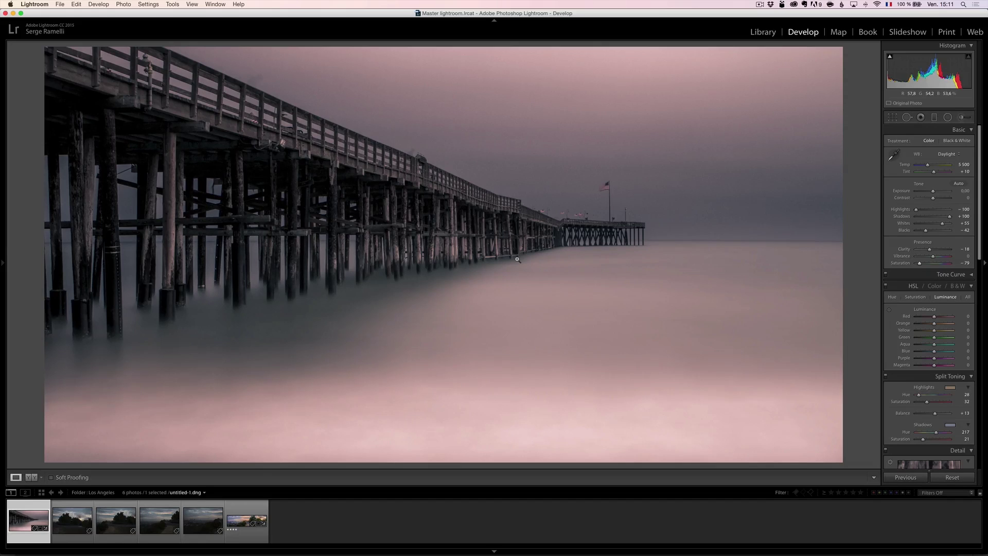
key("3")
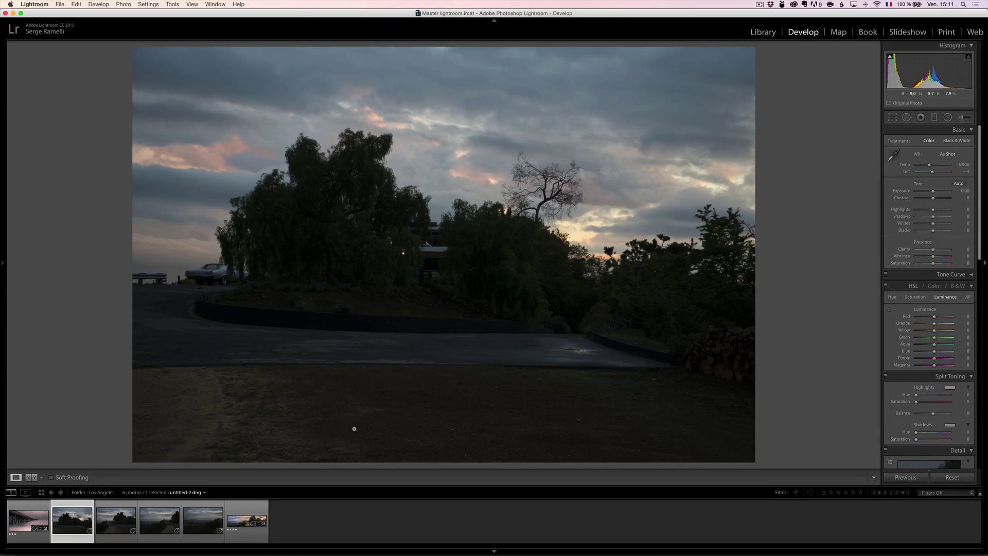
- Review the four unedited road photos in the filmstrip and select all of them, starting from untitled-2.dng
key("Right")
key("Right")
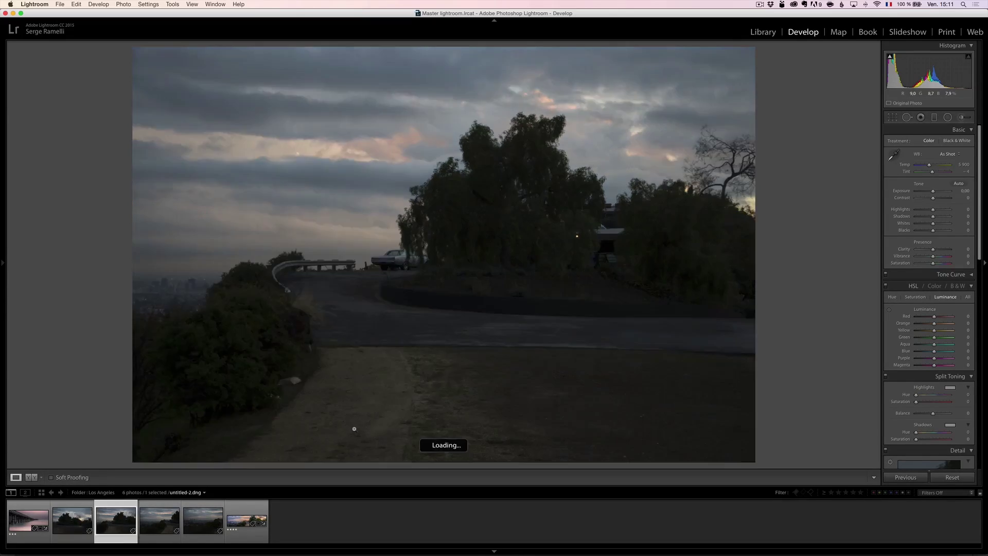
key("Right")
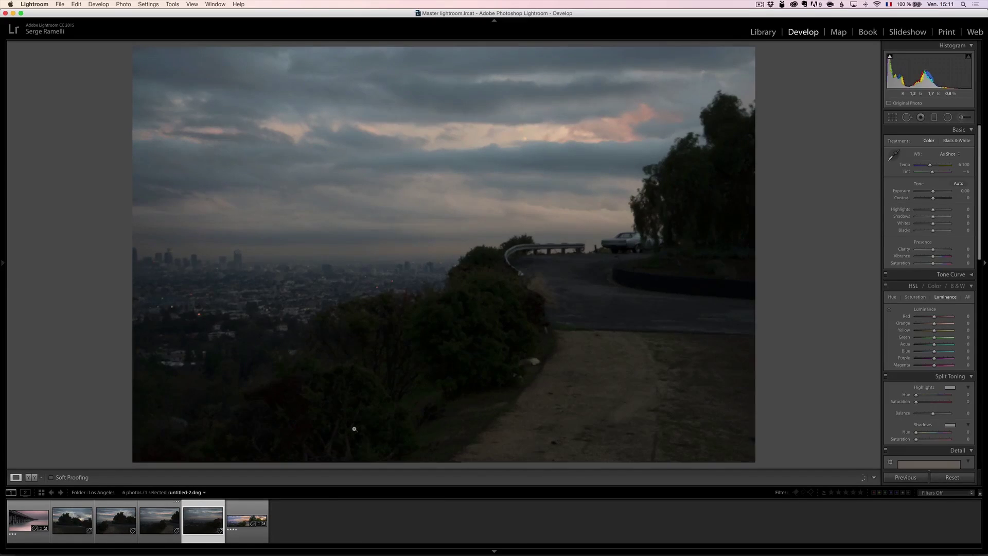
key("Left")
key("Left")
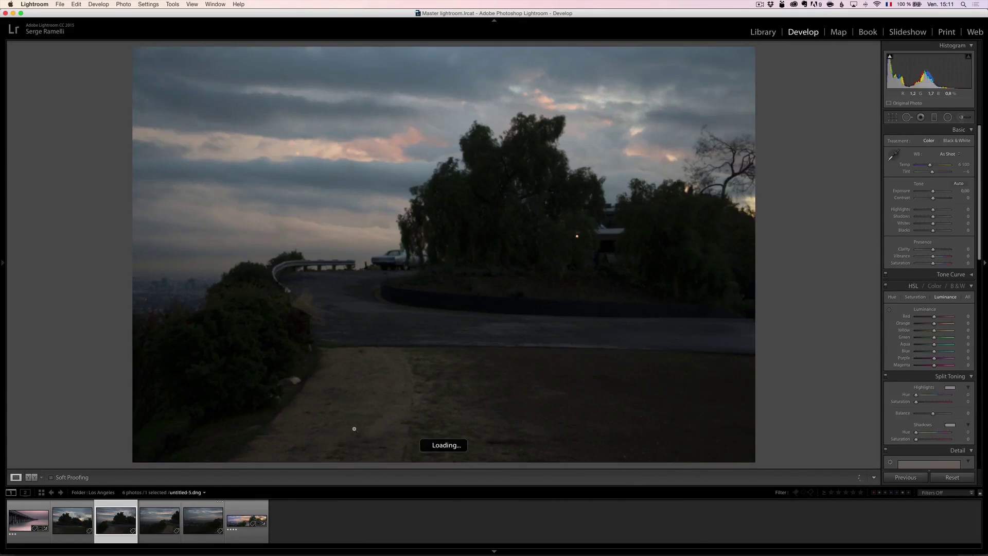
key("Left")
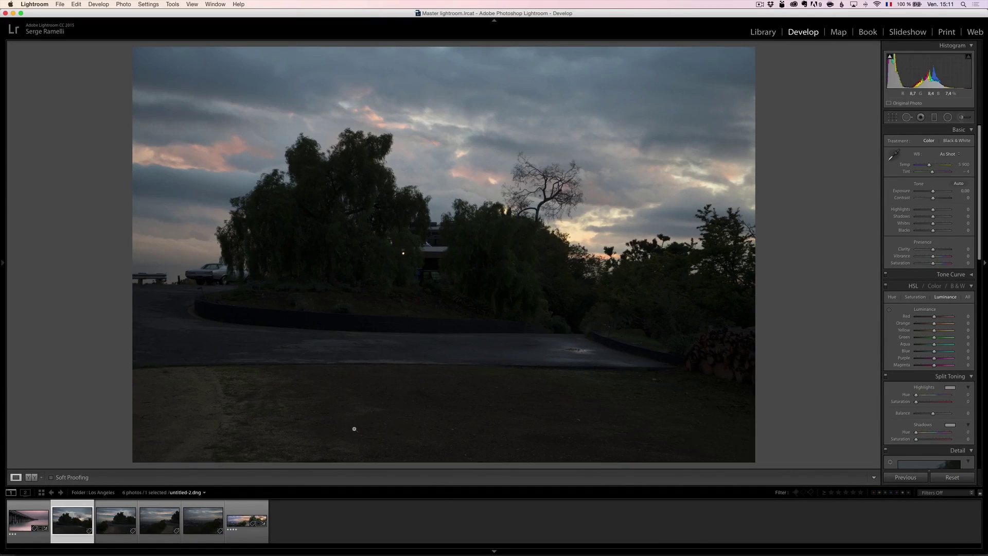
key("shift+Right")
key("shift+Right")
key("shift+Right")
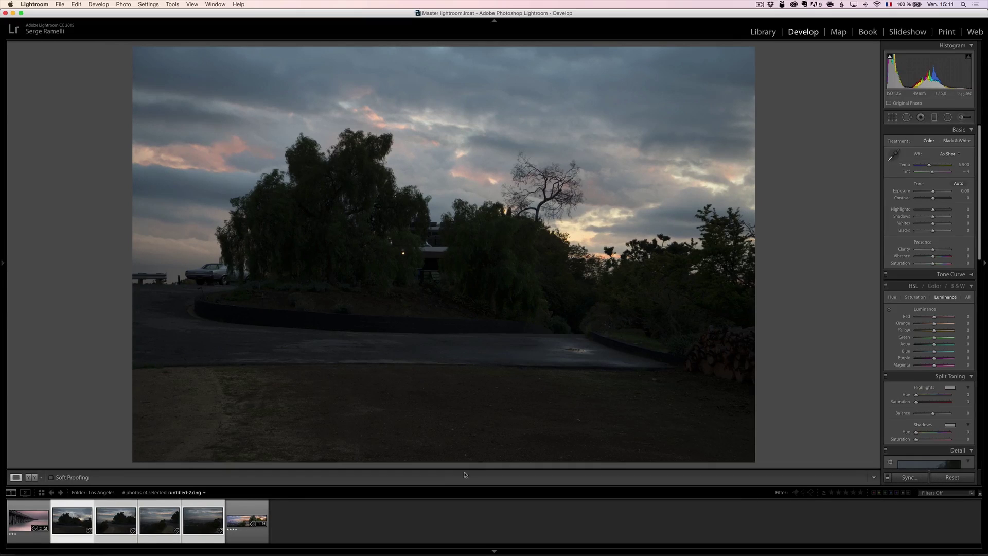
- Start a panorama Photo Merge of the four selected photos
right_click(203, 517)
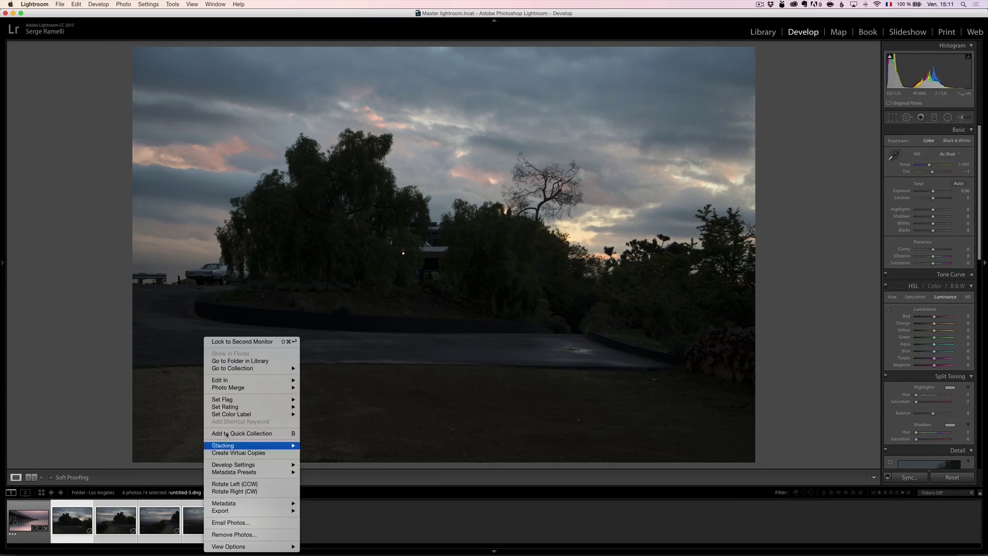
mouse_move(232, 401)
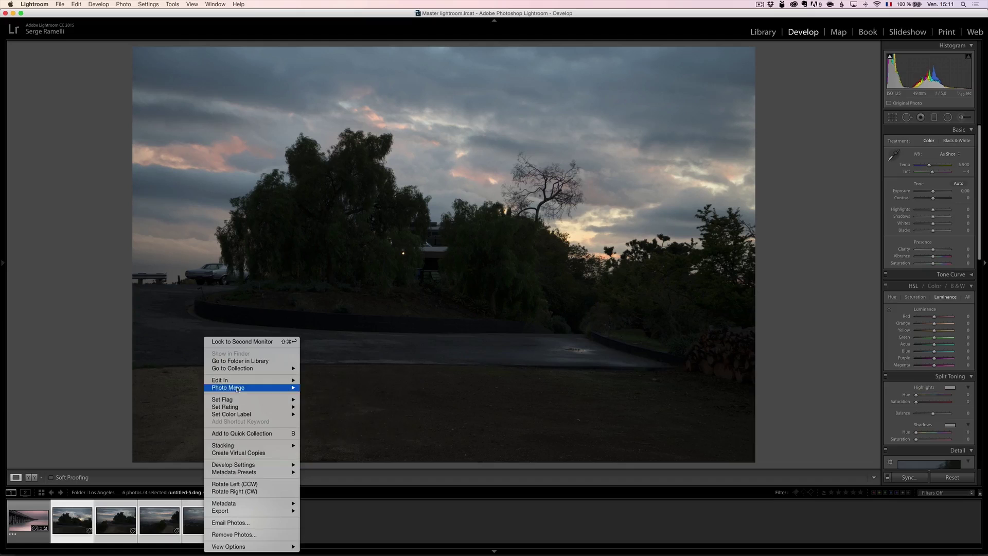
mouse_move(242, 381)
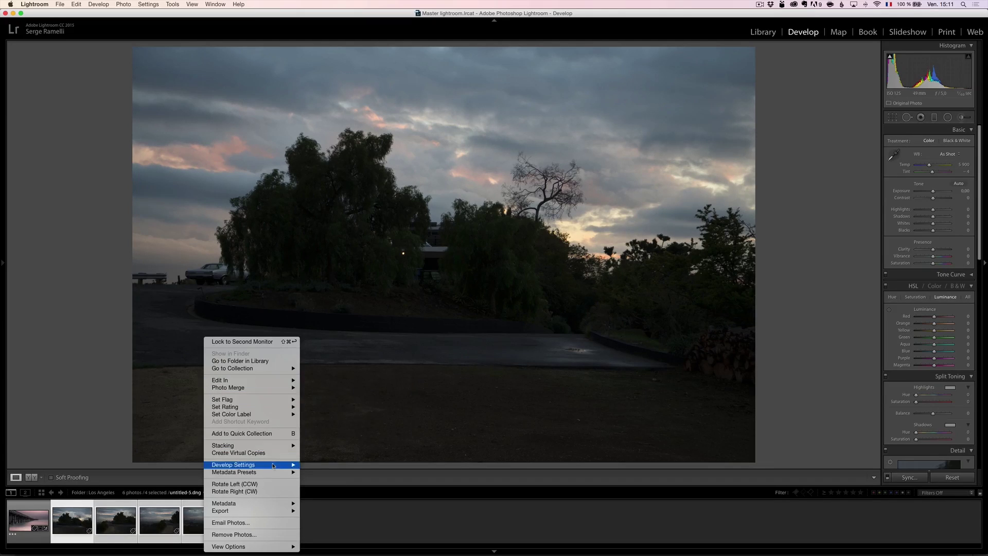
mouse_move(273, 389)
left_click(341, 399)
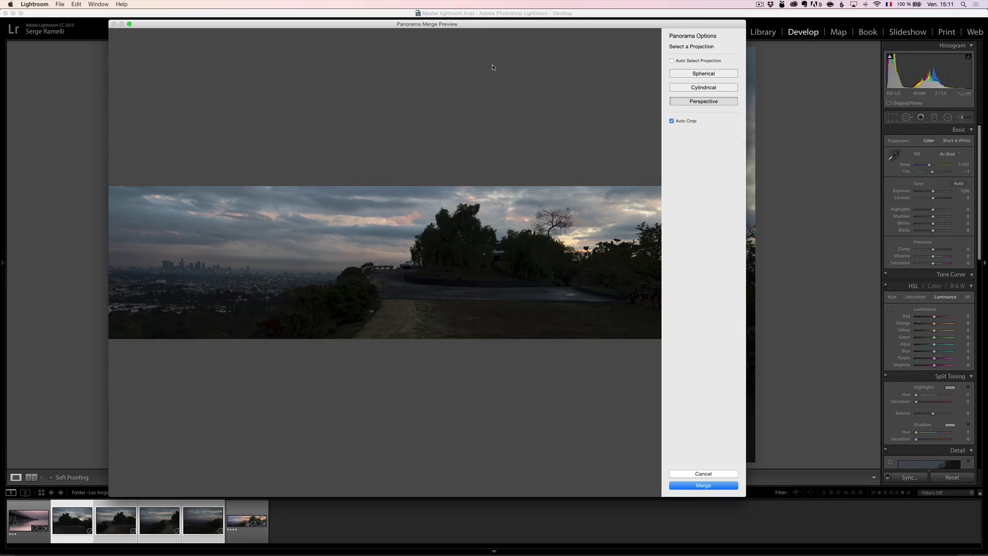
- Compare the Spherical and Perspective projections, and merge the panorama with the Spherical projection and Auto Crop
left_click(708, 74)
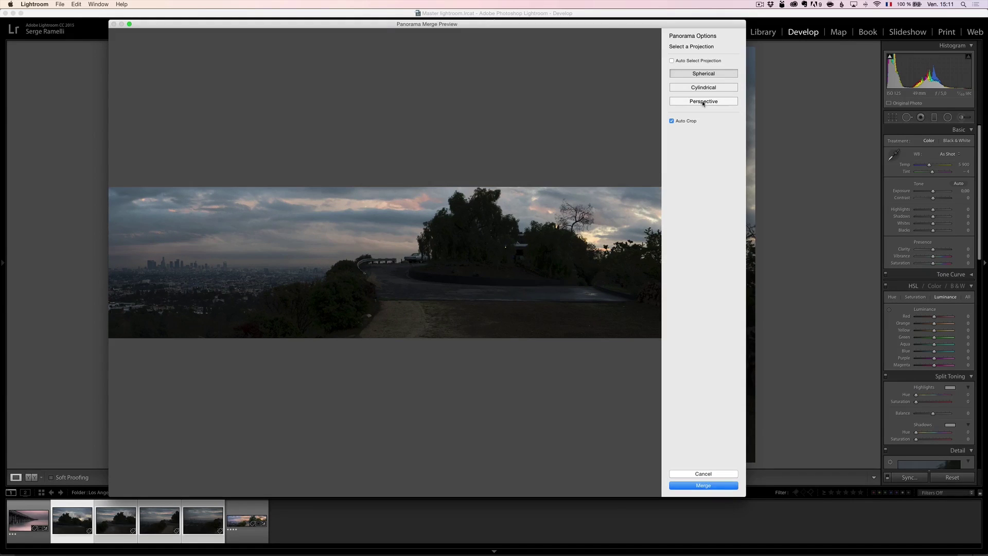
left_click(704, 103)
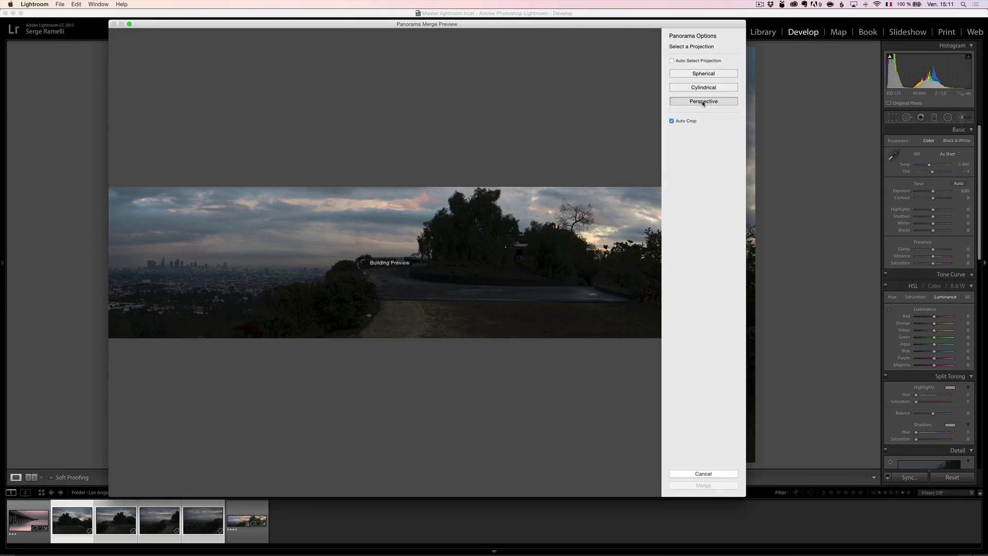
left_click(703, 75)
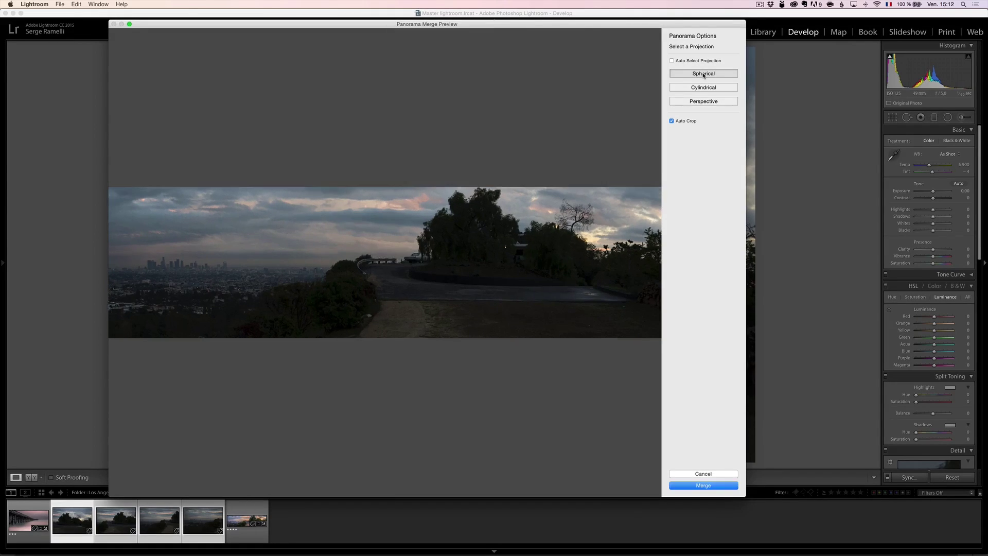
left_click(701, 484)
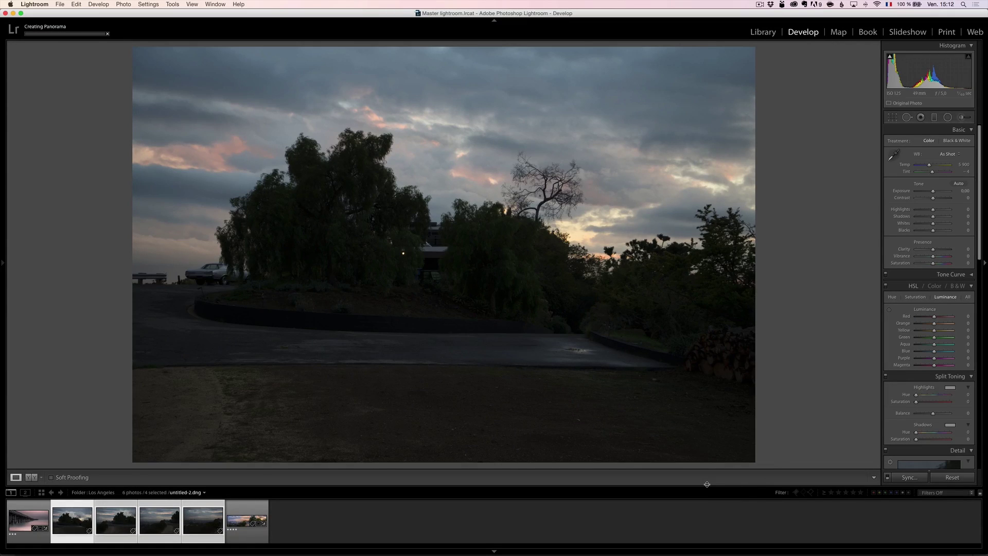
key("super")
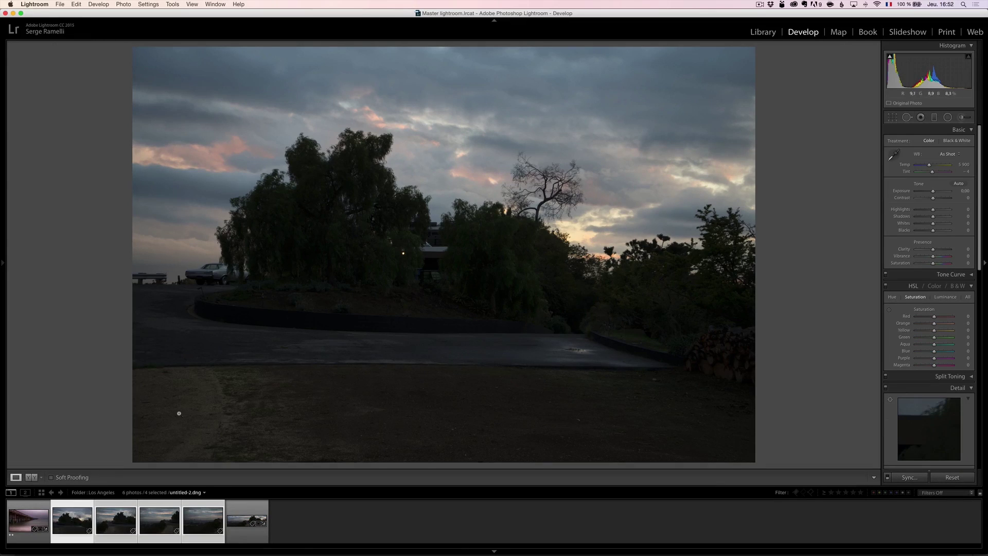
- Select the merged panorama and set Exposure to +0.70, Highlights −92, Shadows +100, Whites +45 and Blacks −32
left_click(247, 519)
left_click(243, 508)
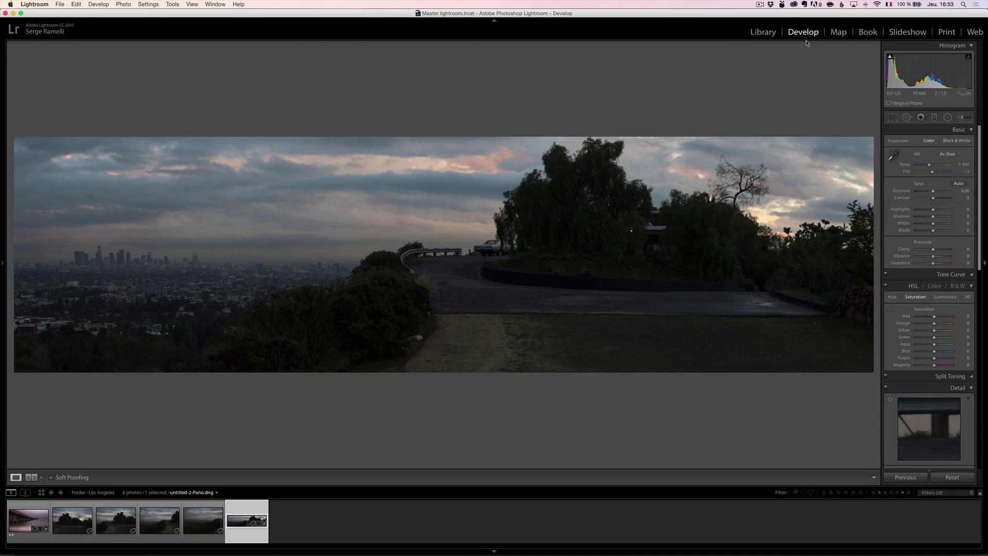
mouse_move(937, 218)
left_mouse_down()
mouse_move(953, 216)
mouse_move(924, 210)
left_mouse_up()
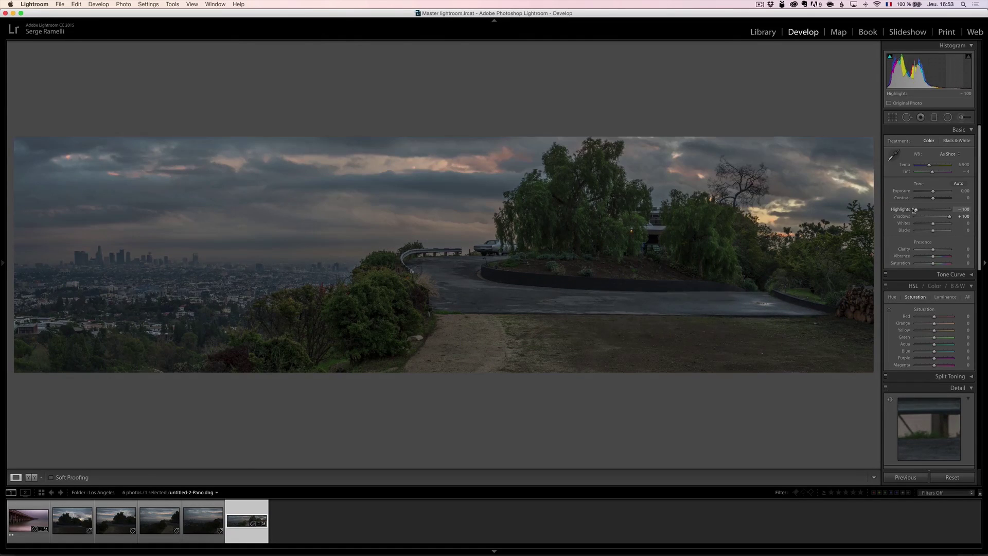
left_click_drag(935, 192, 941, 227)
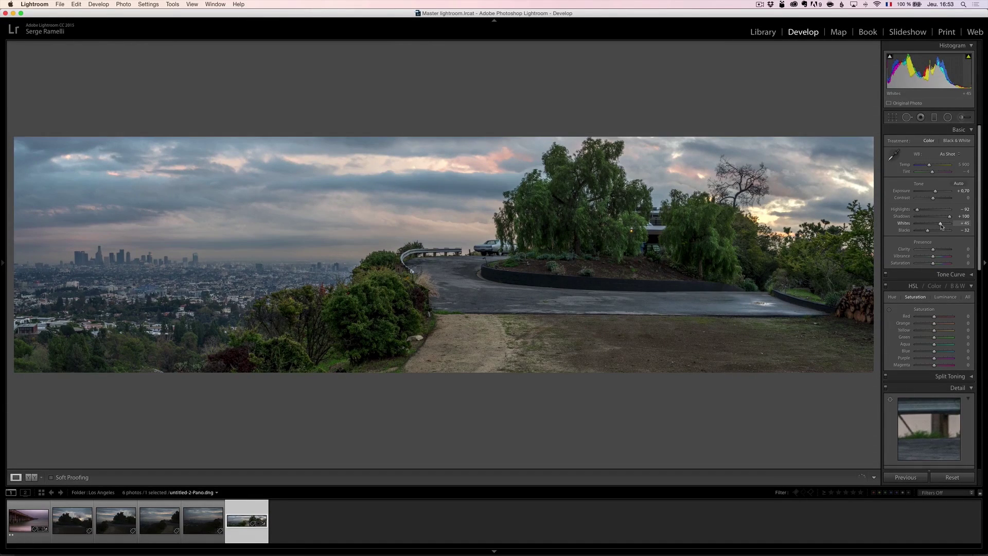
- Try the Daylight, Cloudy and Shade white balance presets on the panorama
left_click(947, 154)
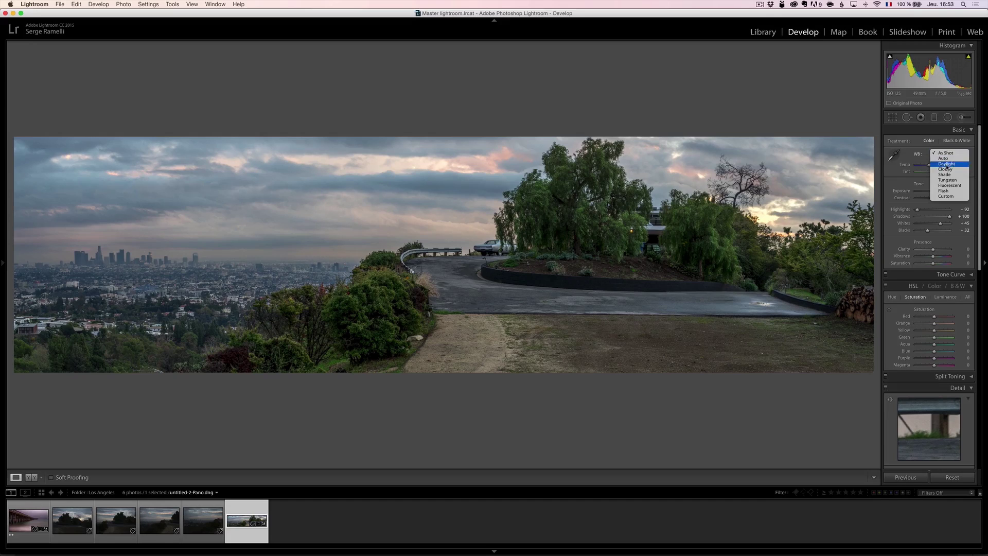
left_click(947, 164)
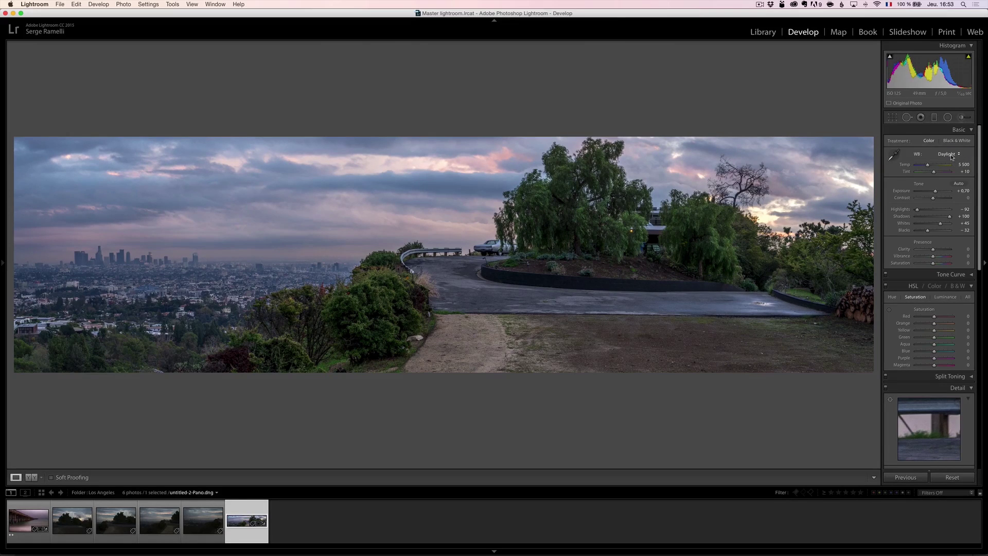
left_click(951, 158)
left_click(952, 161)
left_click(951, 161)
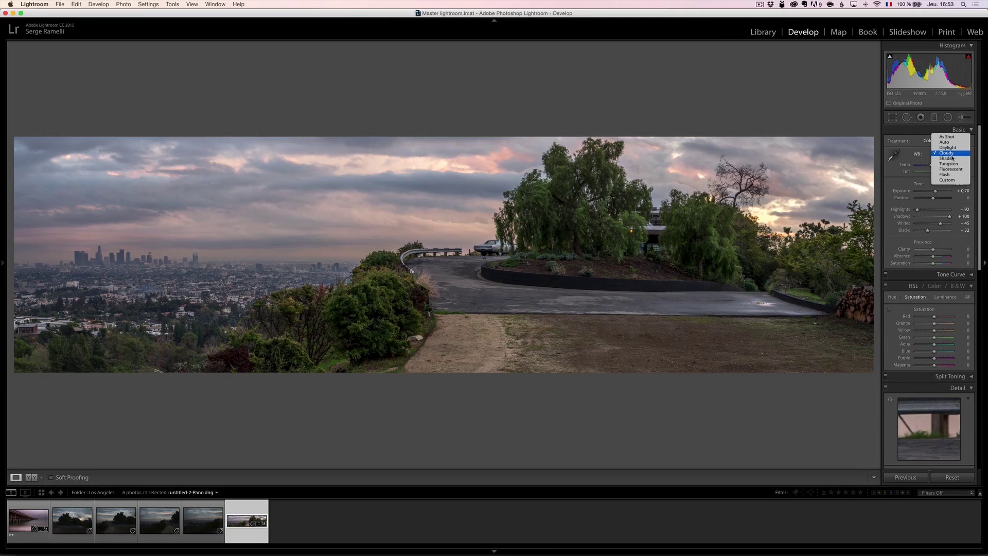
left_click(951, 161)
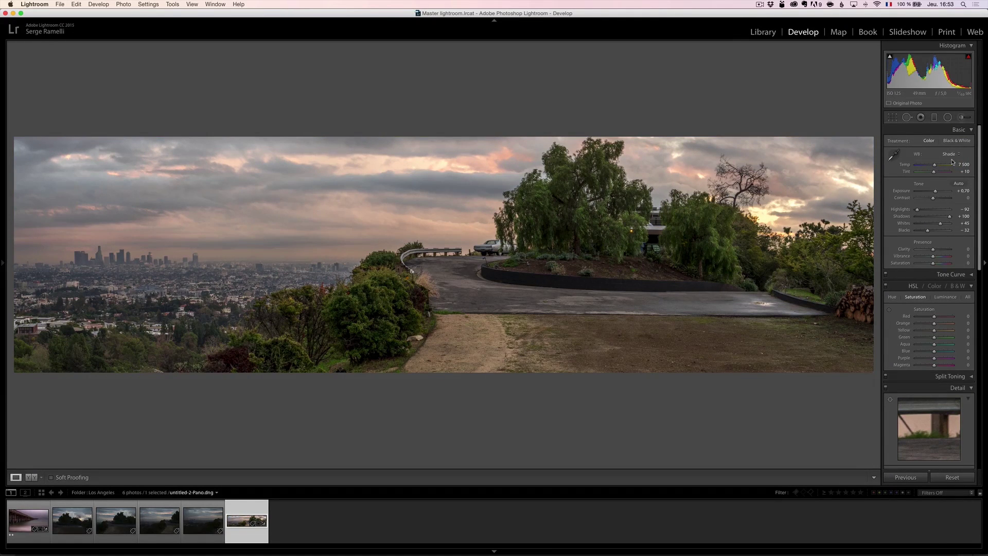
- Set the panorama's white balance to Daylight and raise its temperature to 5881
left_click(951, 155)
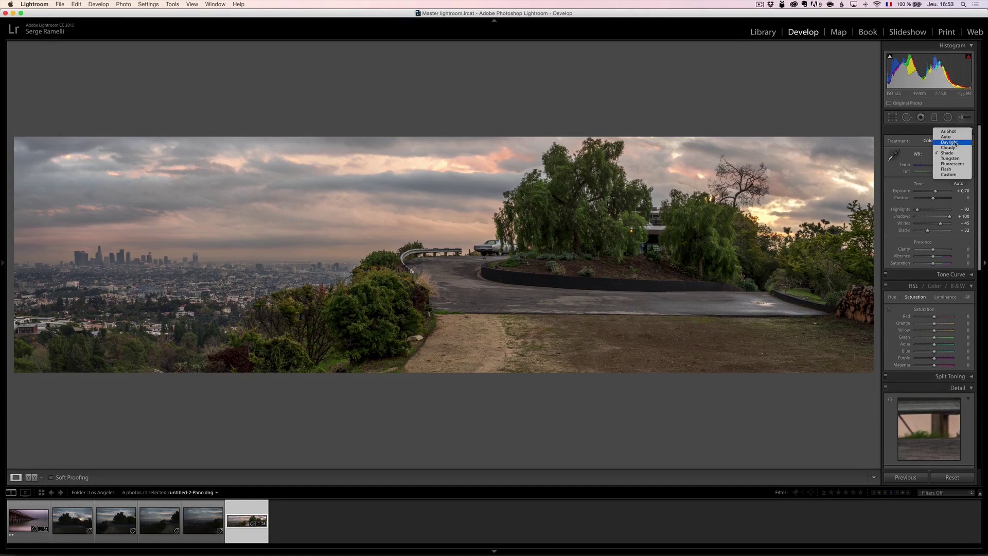
left_click(956, 143)
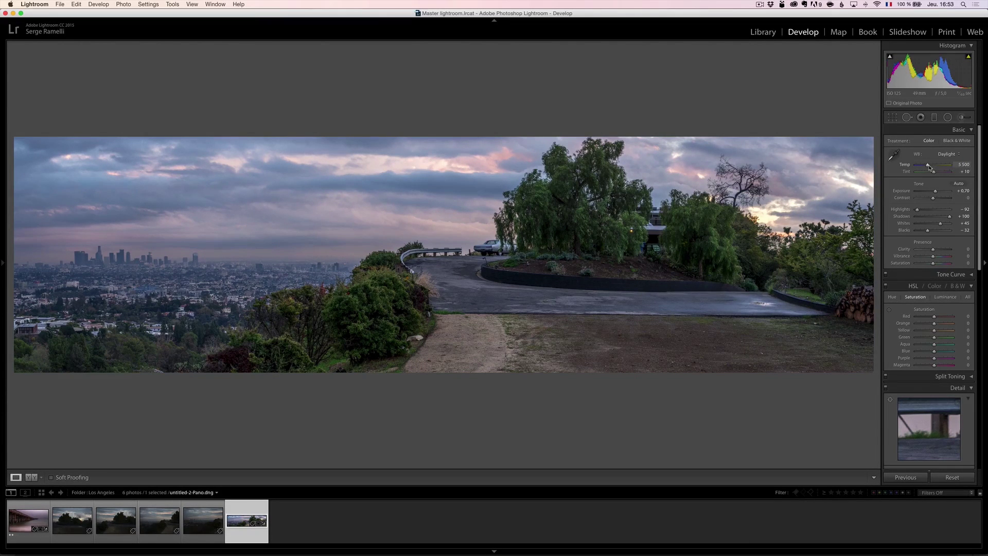
left_click_drag(930, 167, 931, 167)
- Paint the sunset sky behind the bare tree with an Adjustment Brush set to temperature 58, tint 26 and exposure 0
left_click(964, 119)
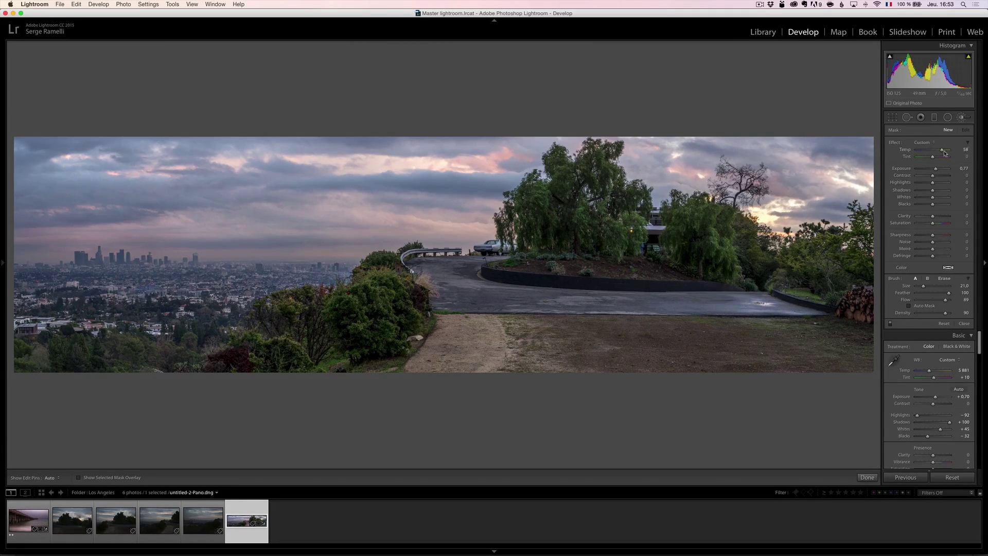
left_click_drag(941, 157, 936, 171)
double_click(936, 170)
key("h")
key("h")
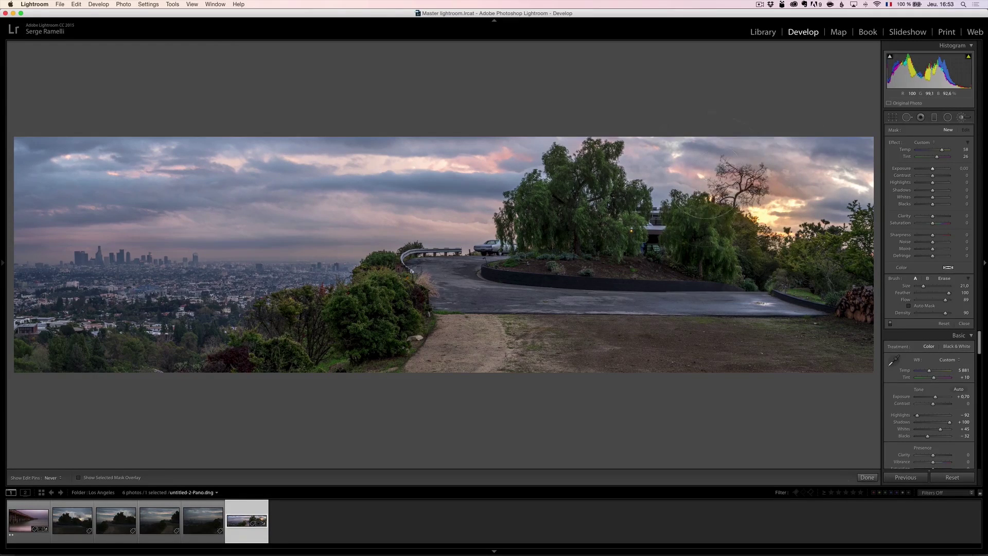
key("ctrl+z")
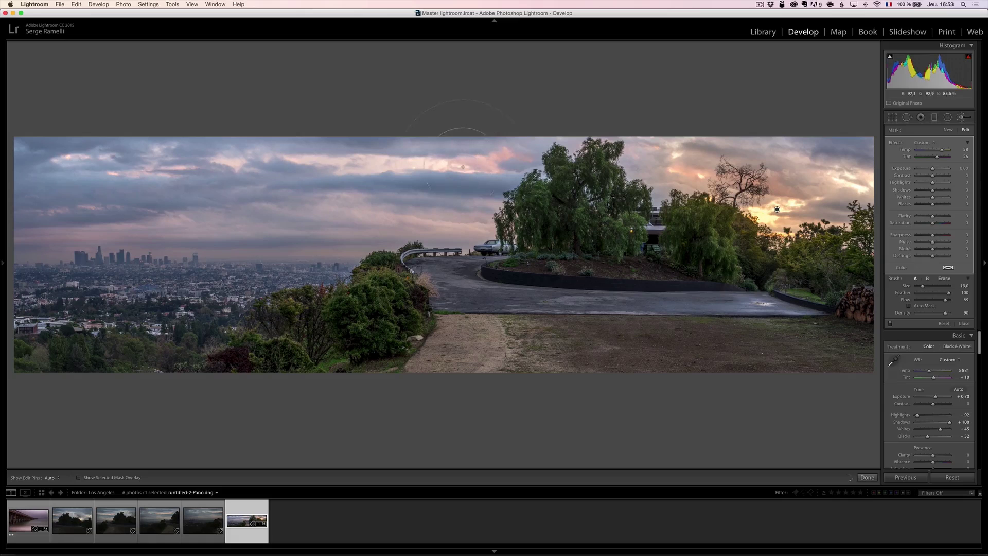
- Extend the warm brush adjustment over the central clouds and the horizon above the city, and close the Adjustment Brush
left_click_drag(489, 172, 311, 170)
key("h")
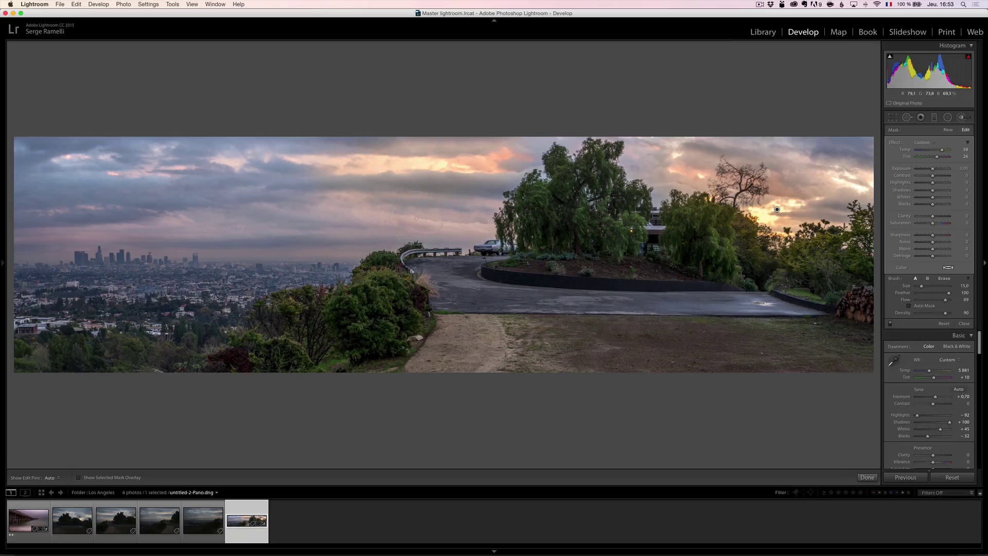
key("h")
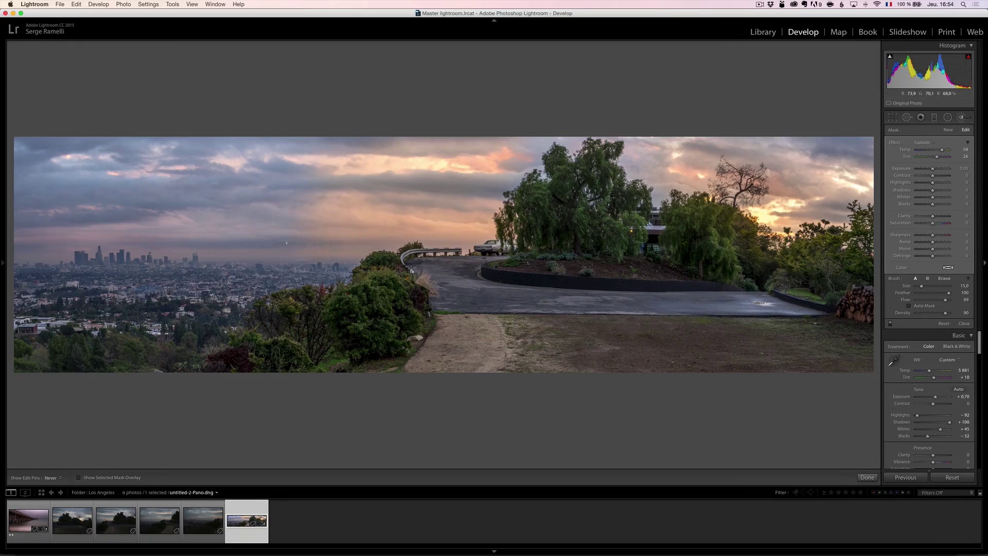
key("h")
key("h")
key("h")
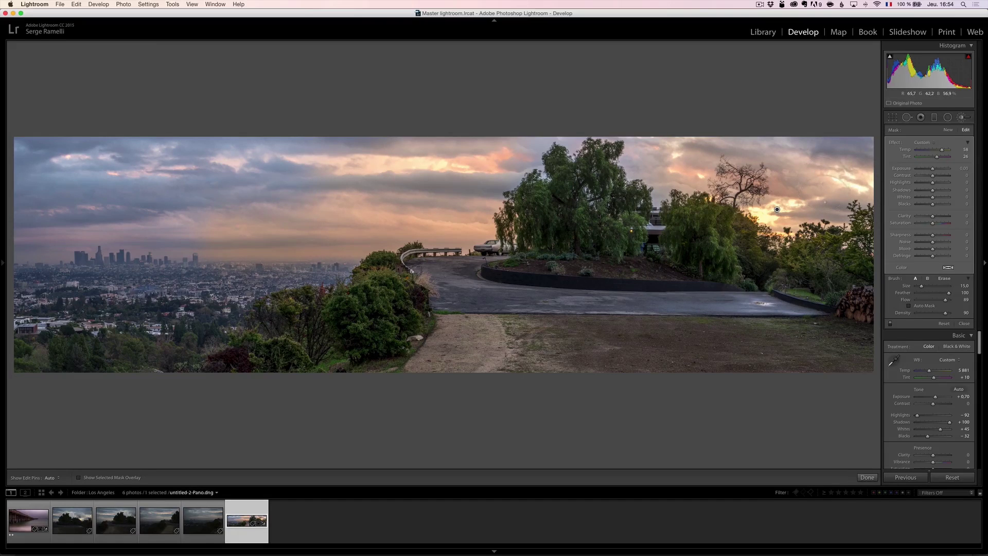
left_click(968, 323)
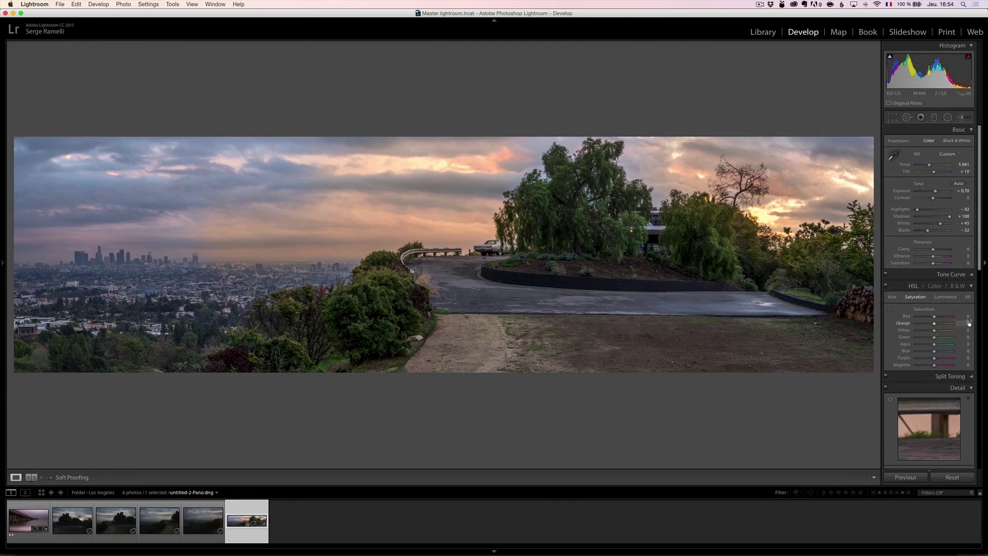
- Compare the edited panorama with its original version, and set Clarity to −15 and Vibrance to +17
key("backslash")
key("backslash")
key("backslash")
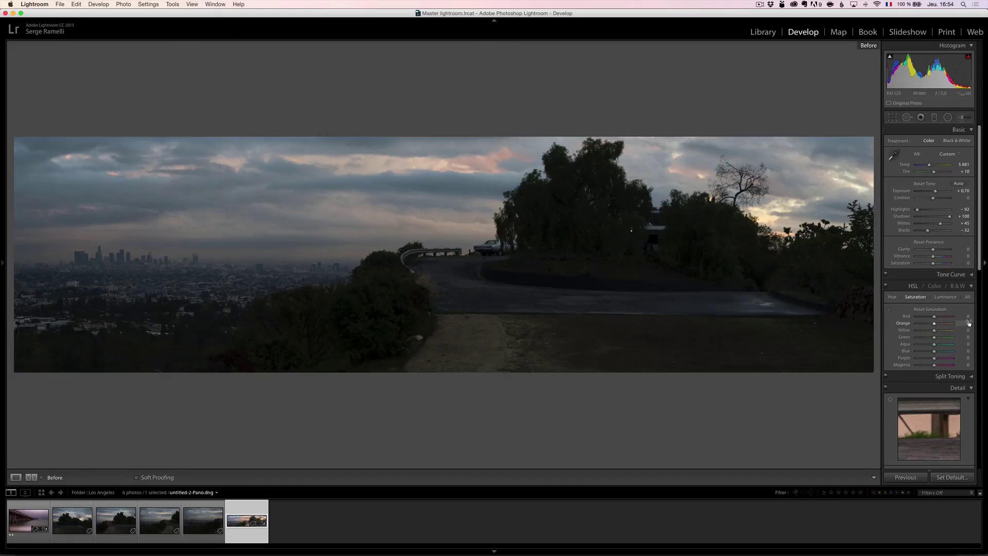
key("backslash")
left_click_drag(933, 250, 938, 258)
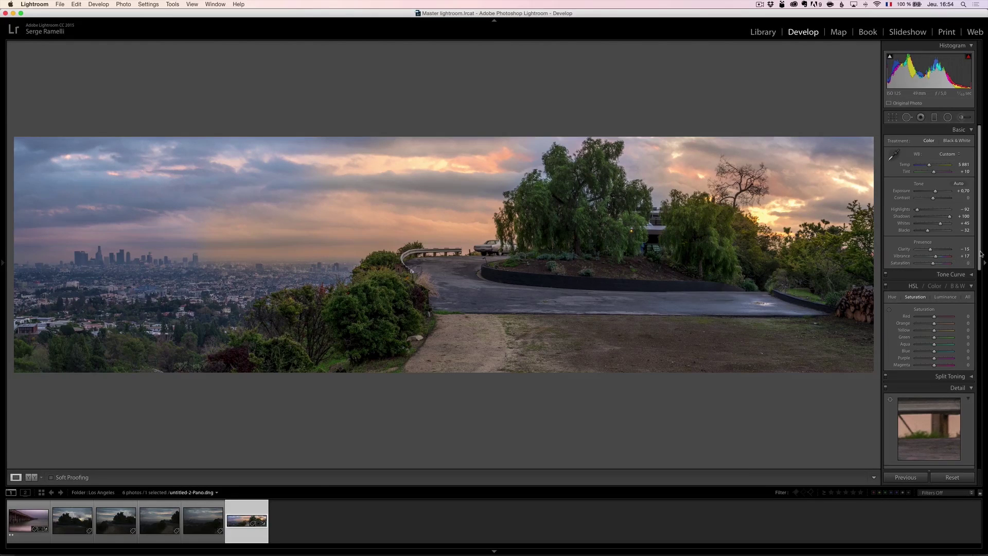
- Enable lens profile corrections and chromatic aberration removal for the panorama
left_click_drag(982, 254, 974, 420)
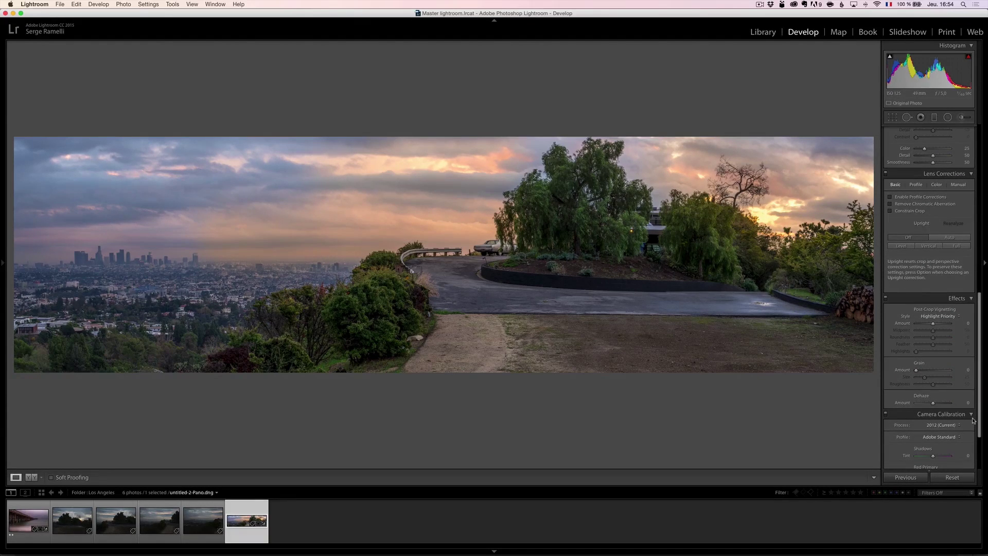
left_click(922, 197)
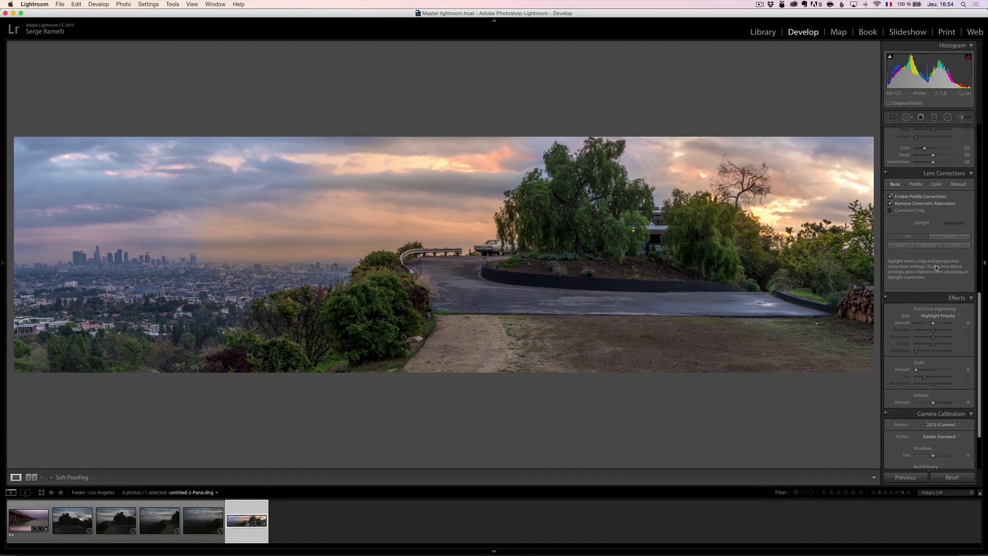
scroll(940, 264, "down", 4)
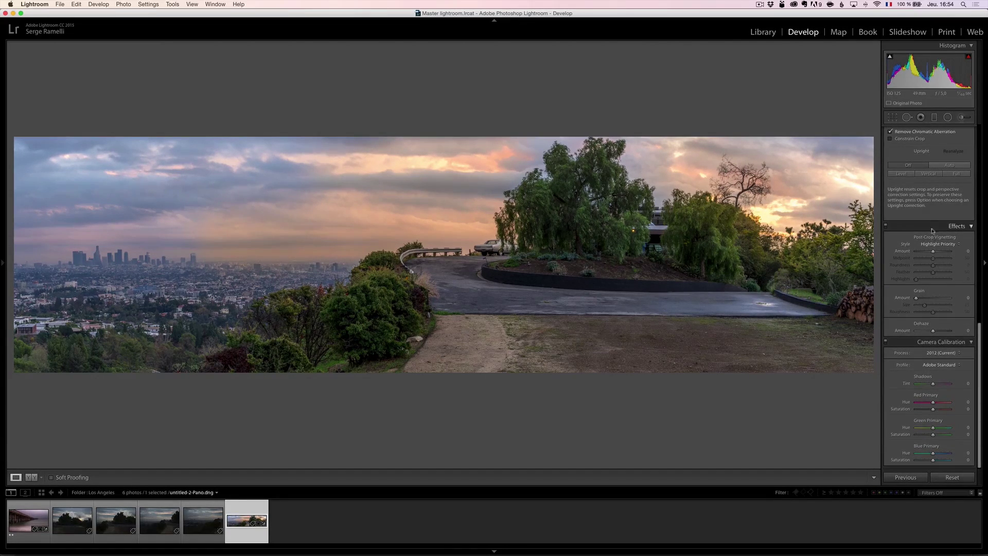
- Add a post-crop vignette with an amount of −19 to the panorama
mouse_move(935, 253)
left_mouse_down()
mouse_move(920, 258)
mouse_move(929, 255)
left_mouse_up()
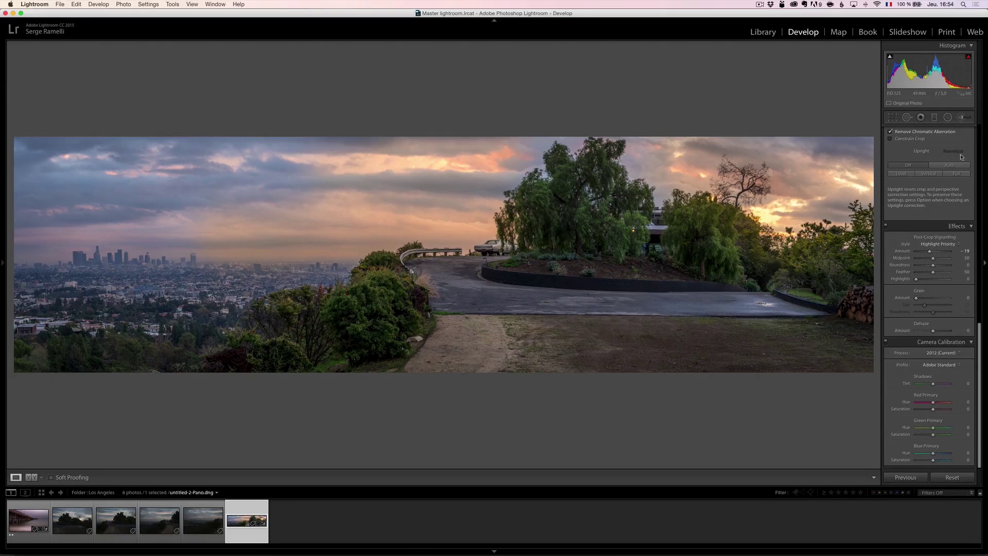
scroll(961, 157, "up", 15)
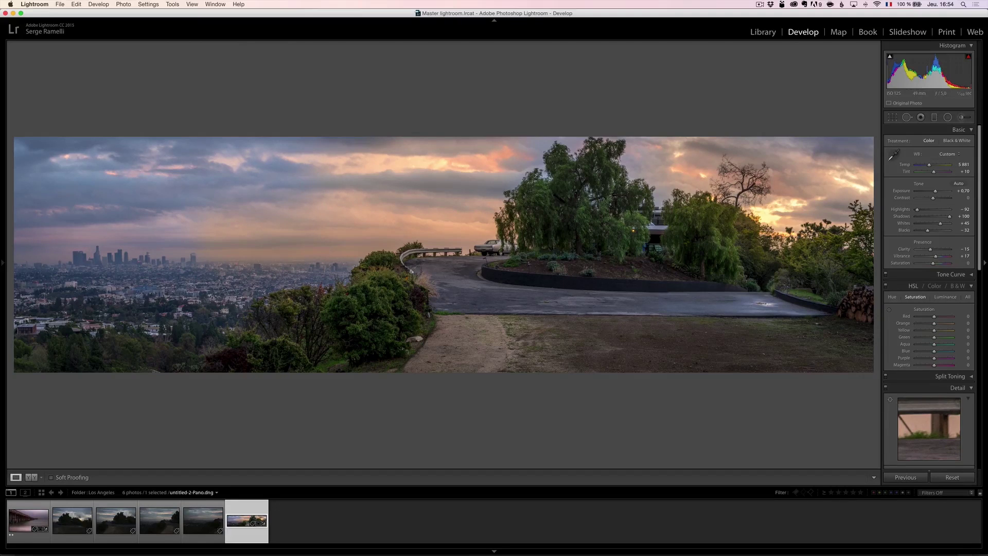
- Paint the city area with a new Adjustment Brush set to Clarity 78 and Exposure 0.51, and close the brush
left_click(963, 117)
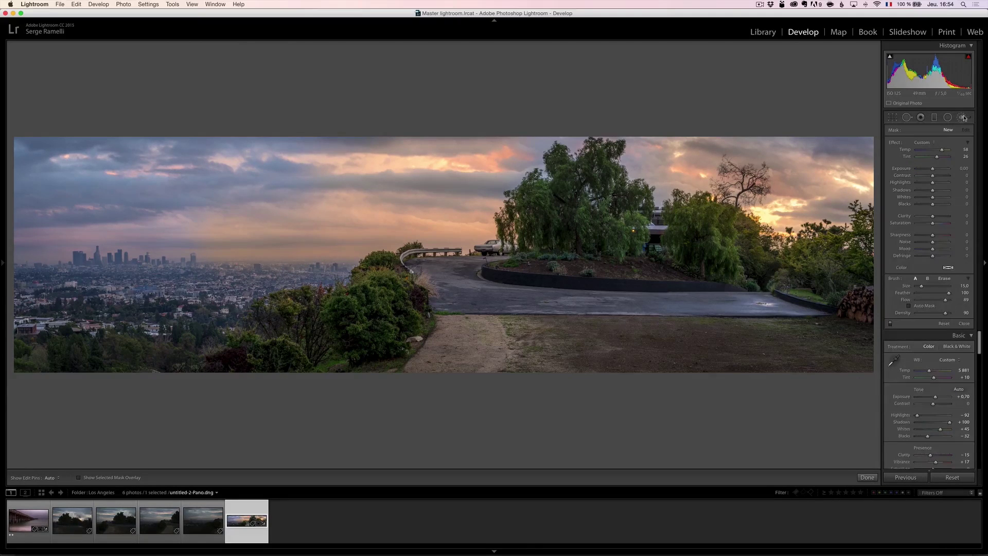
left_click(921, 142)
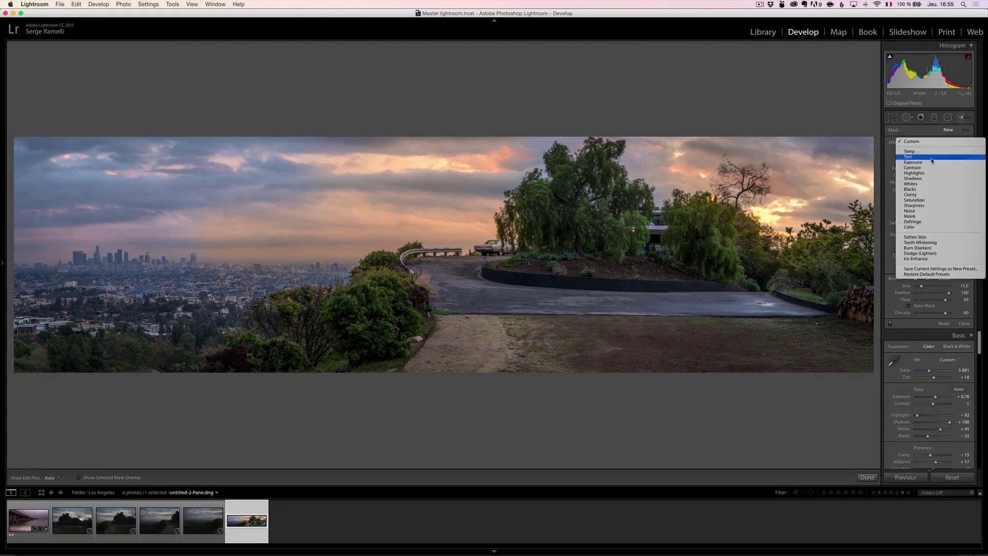
left_click(931, 195)
left_click(946, 216)
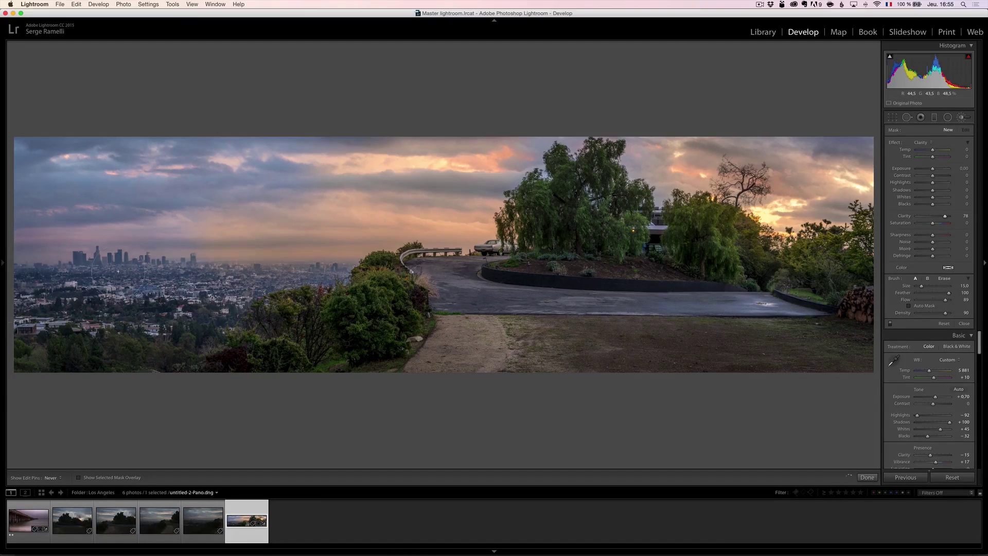
left_click(320, 257)
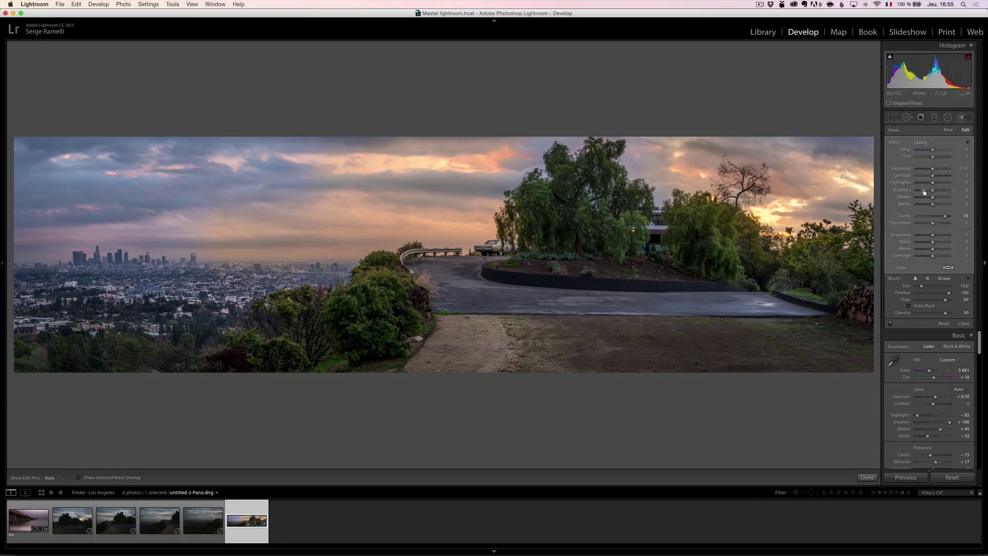
left_click_drag(936, 172, 934, 171)
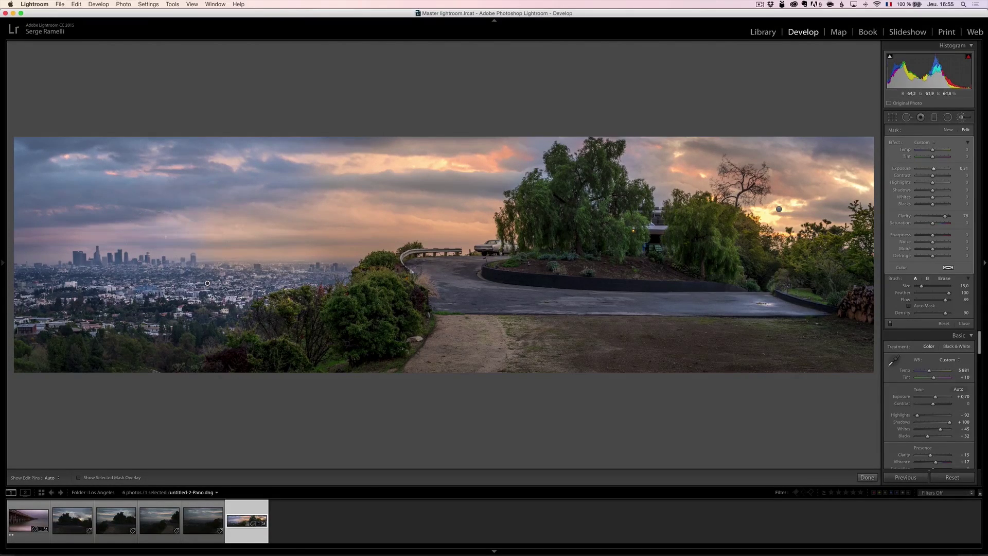
left_click(965, 324)
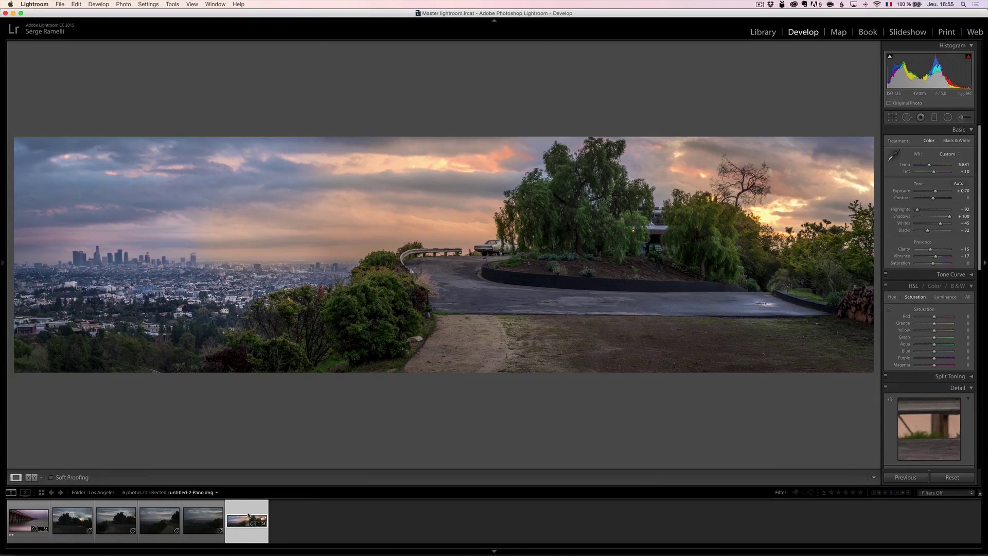
- Rate the panorama four stars, and show all photographs in the Library filtered to two stars or more
key("4")
left_click(761, 32)
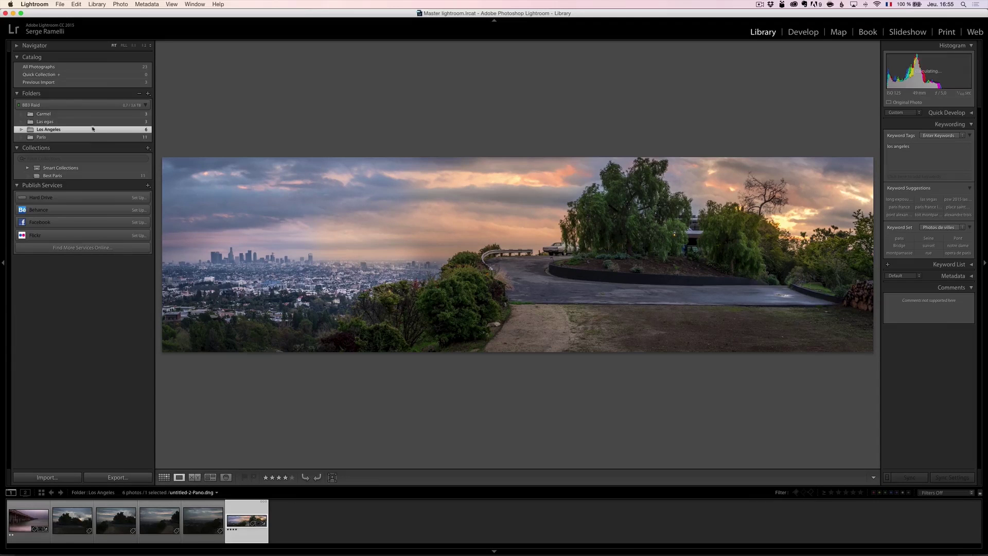
left_click(96, 68)
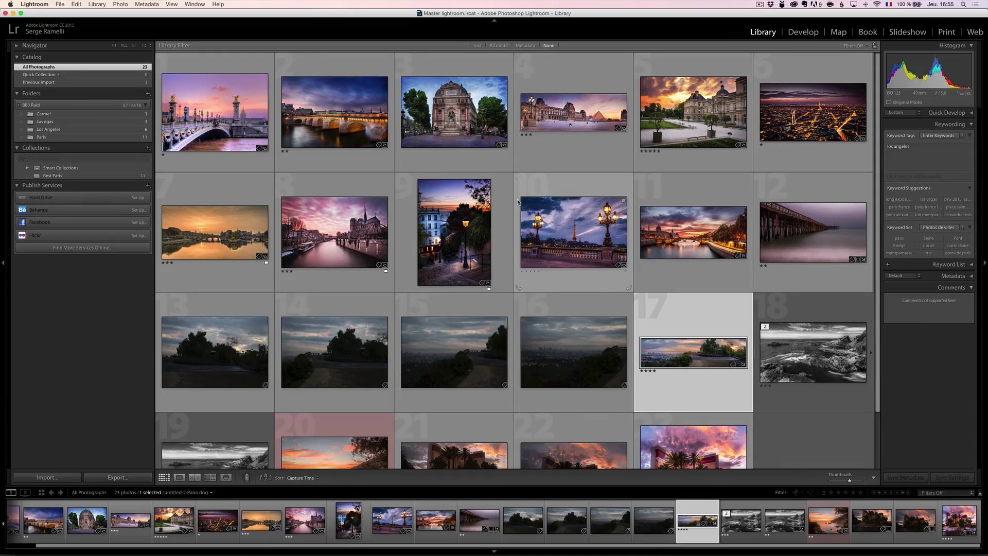
left_click(838, 493)
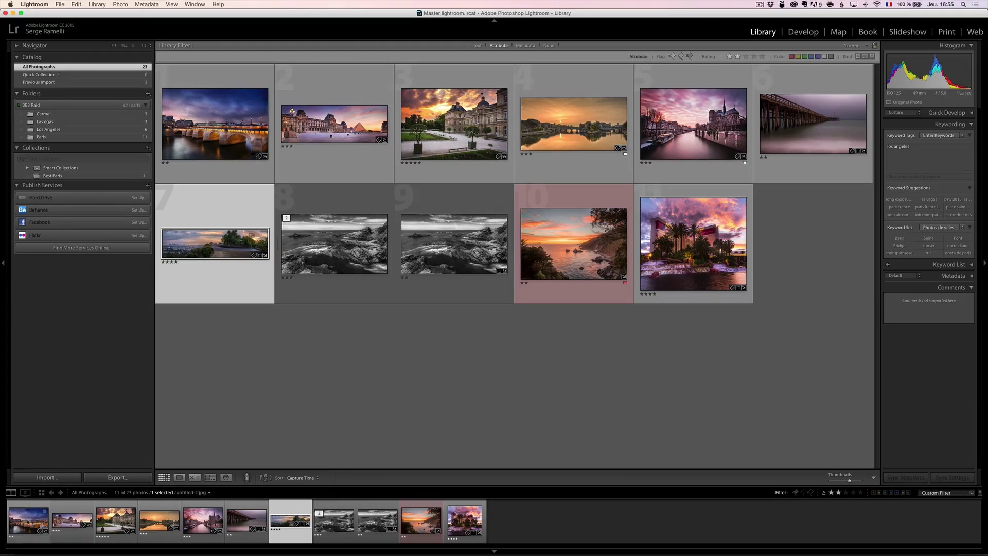
- Review the filtered photos one by one at full view, from the Paris bridge to the black-and-white rocky coast
double_click(25, 514)
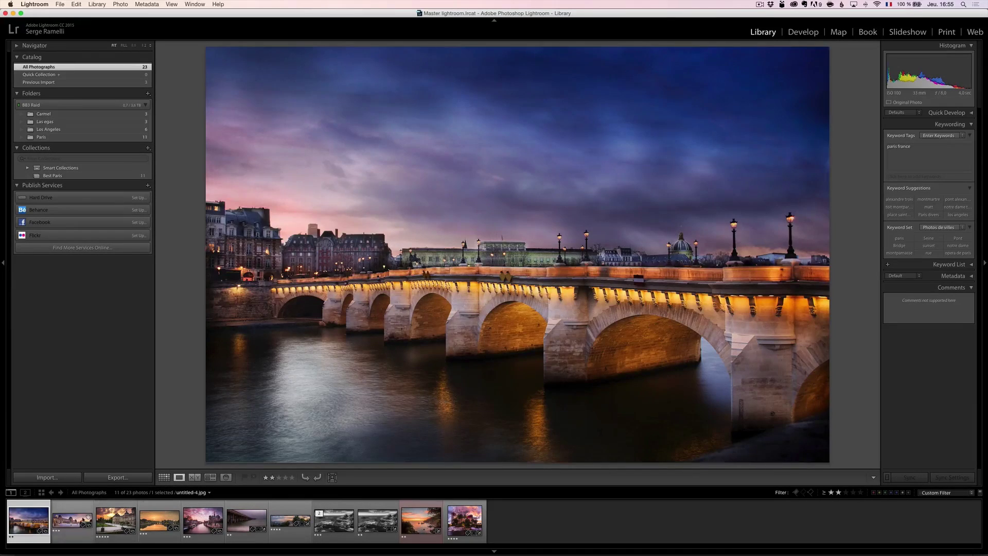
left_click(85, 519)
left_click(116, 520)
left_click(159, 521)
left_click(205, 525)
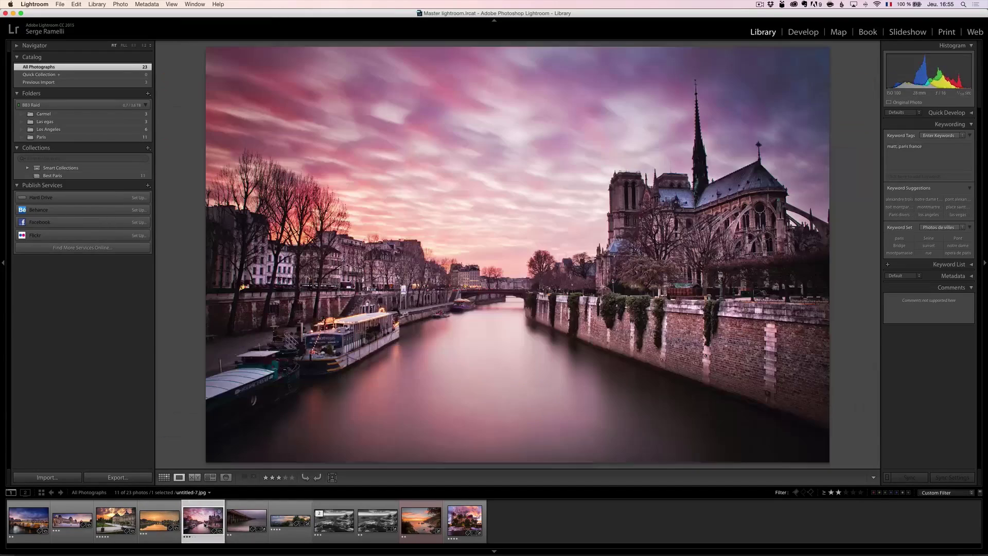
left_click(246, 522)
left_click(282, 529)
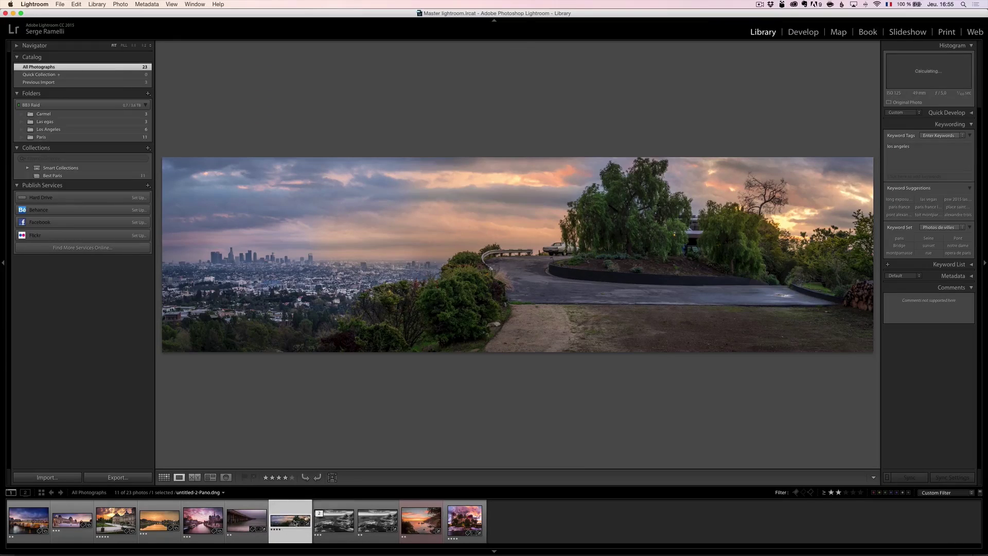
left_click(335, 524)
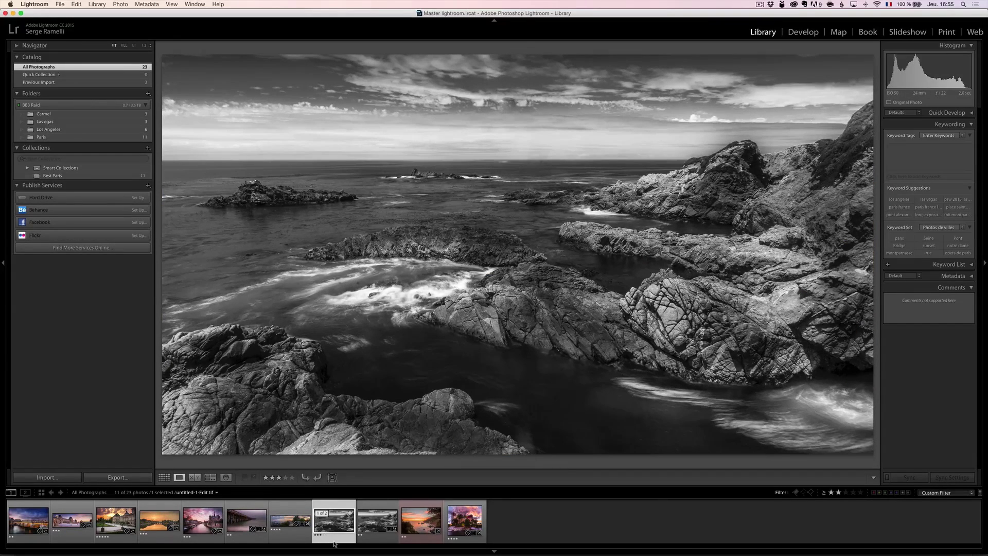
- Open the coastal sunset photo in Develop and set its Contrast to +54
left_click(413, 522)
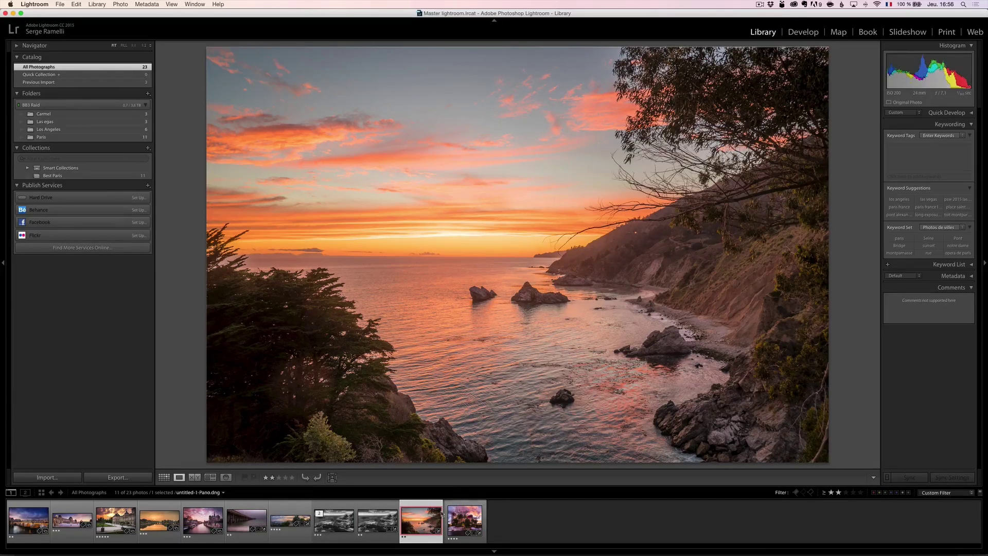
left_click(804, 32)
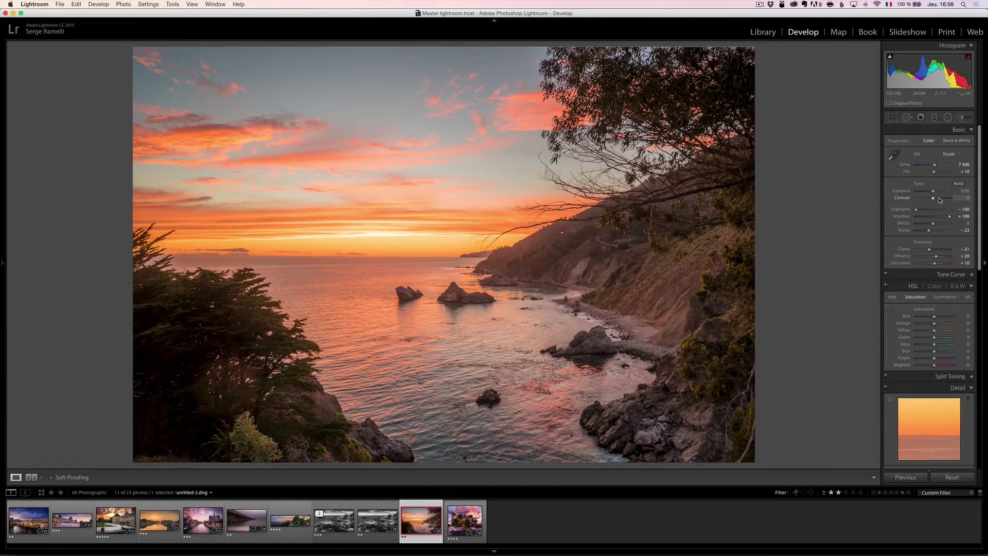
left_click(940, 199)
left_click_drag(941, 200, 943, 200)
- Start exporting the Las Vegas hotel photo to a new folder named Export inside Master Lightroom on BB3 Raid
left_click(465, 522)
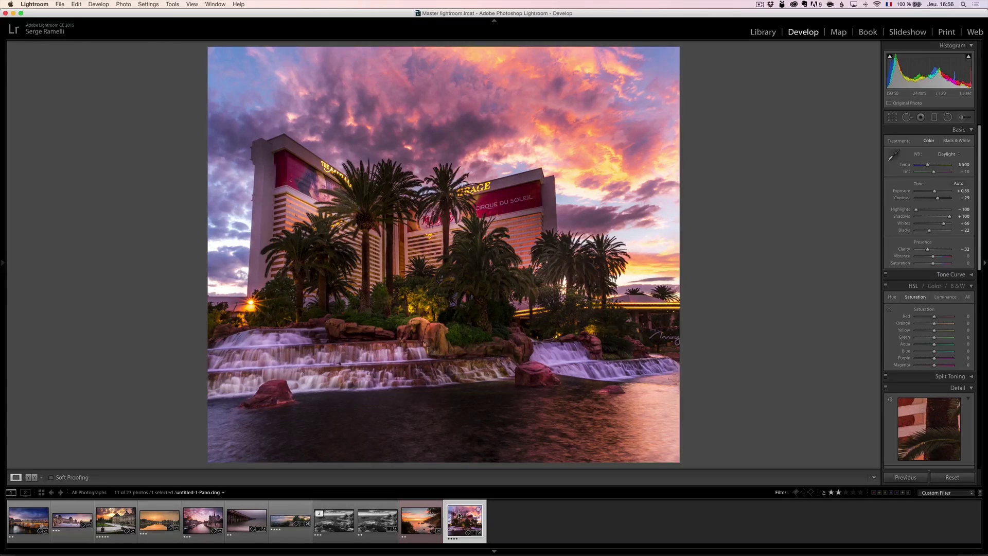
right_click(459, 519)
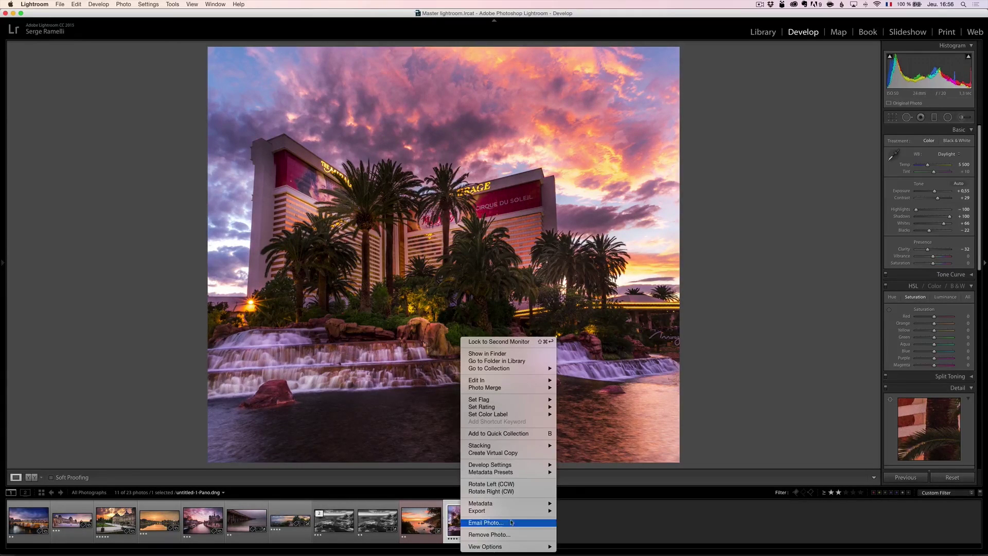
mouse_move(513, 512)
left_click(575, 403)
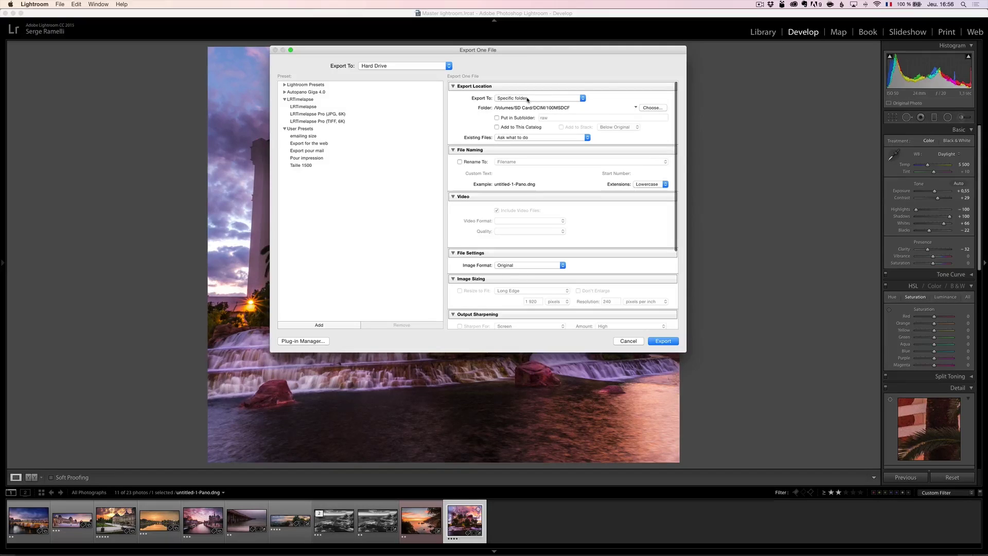
left_click(653, 109)
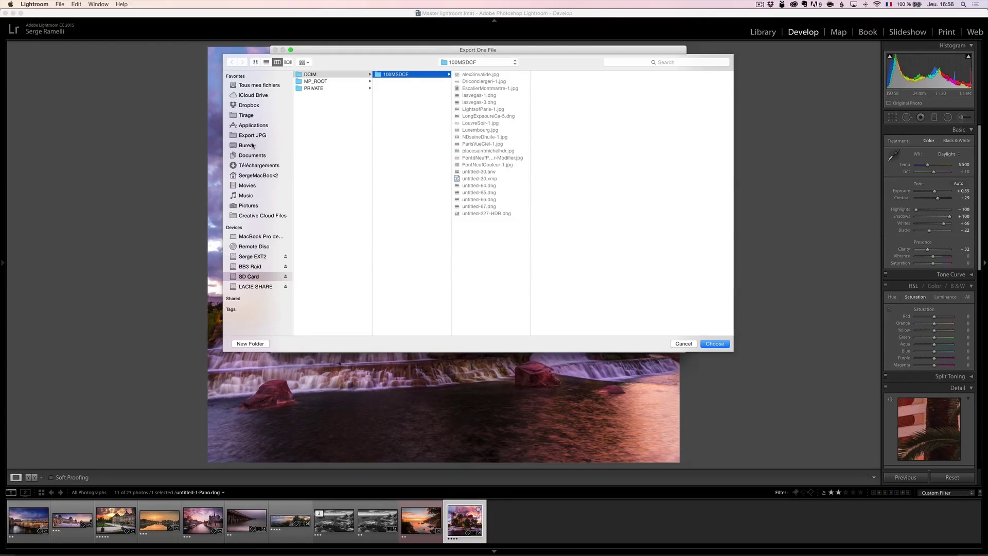
left_click(255, 146)
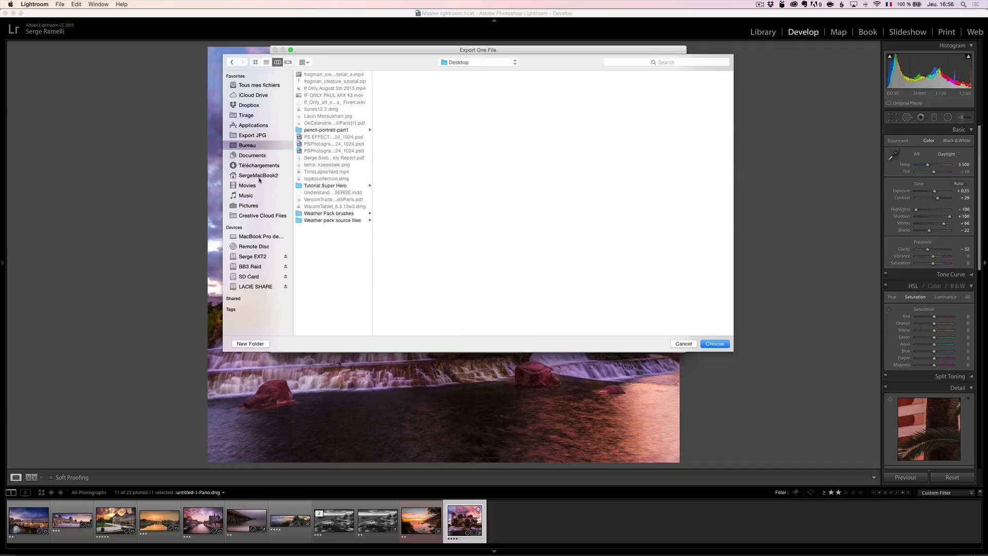
left_click(258, 266)
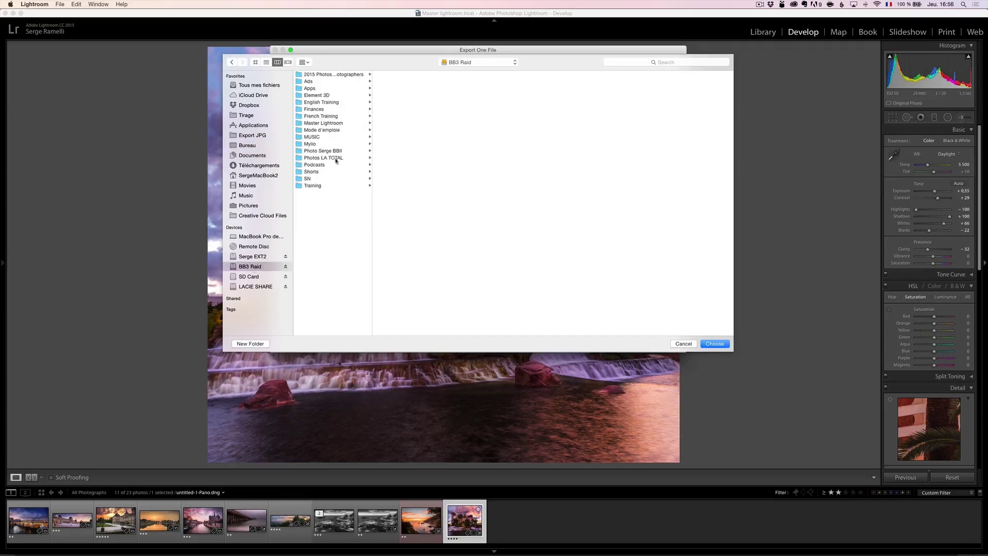
left_click(338, 123)
left_click(260, 343)
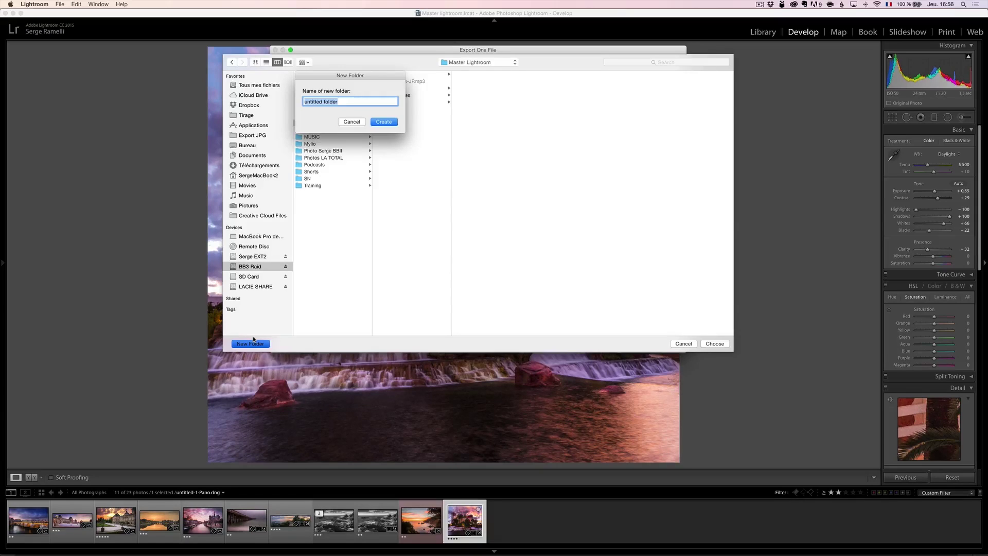
type("Export")
key("Return")
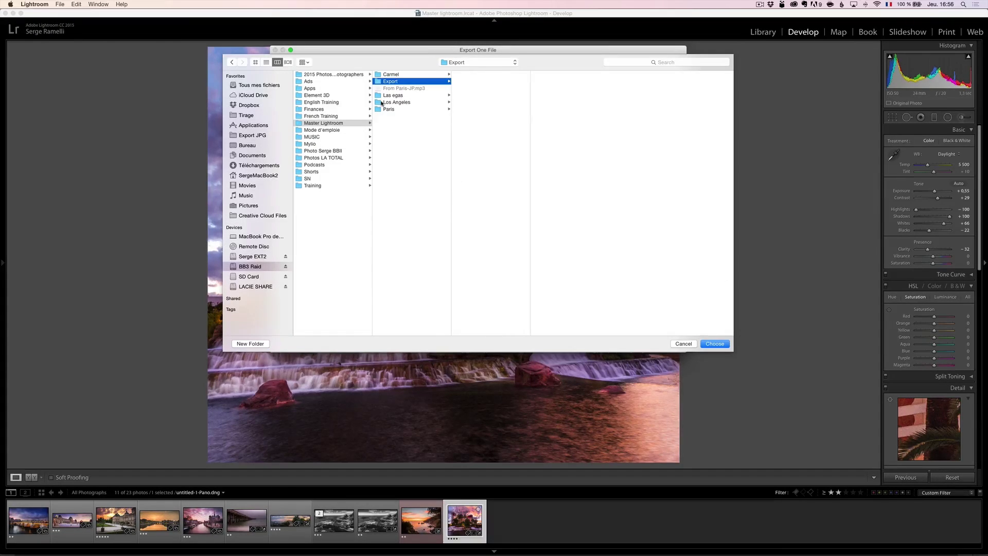
left_click(714, 346)
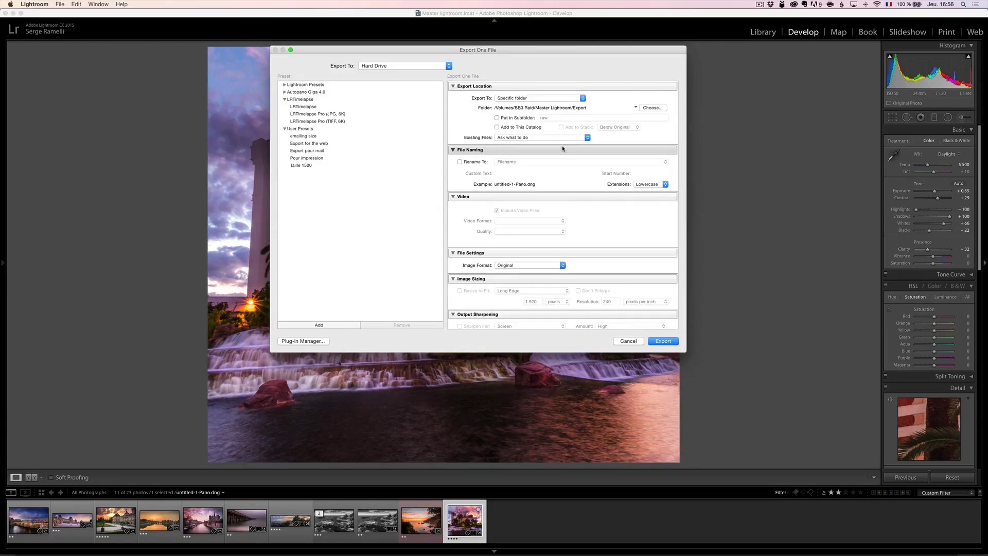
- Export the hotel photo as a JPEG at quality 75, resized to 2500 pixels on the long edge
scroll(562, 150, "down", 3)
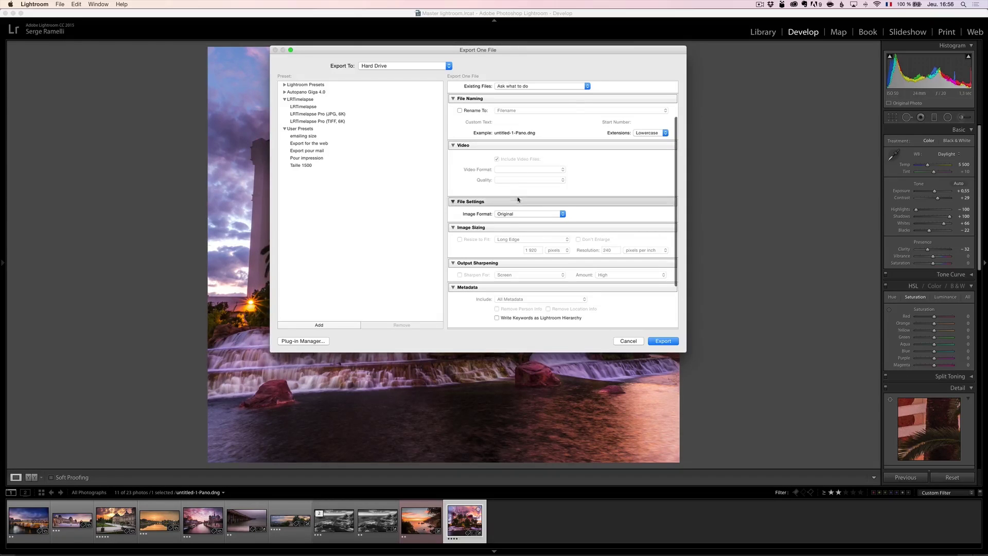
left_click(506, 218)
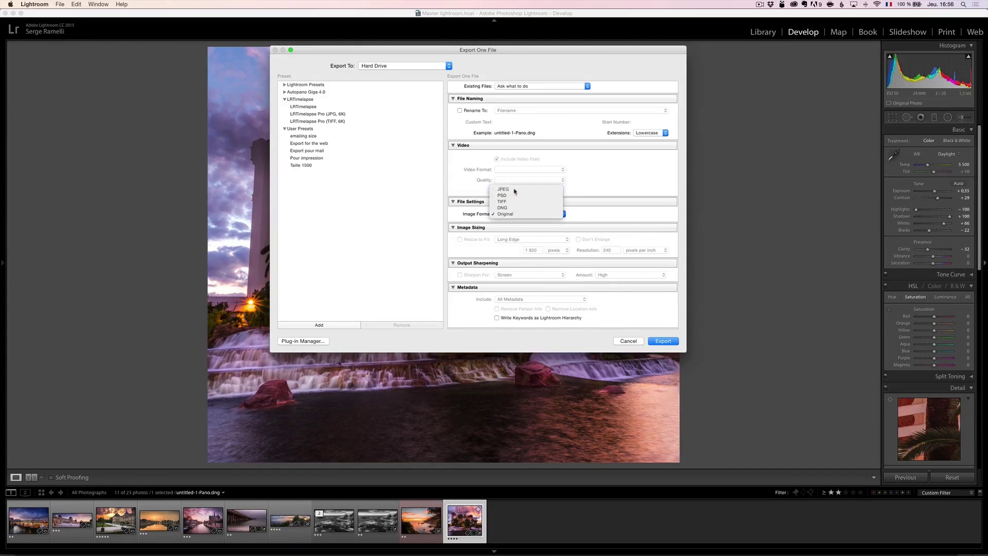
left_click(514, 192)
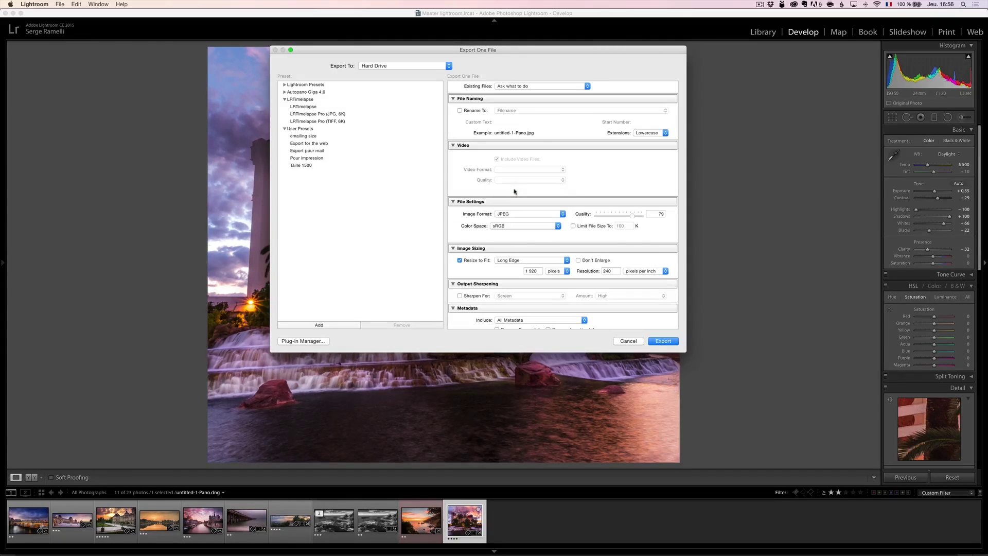
left_click(534, 270)
type("2500")
left_click(632, 215)
left_click_drag(631, 215, 630, 215)
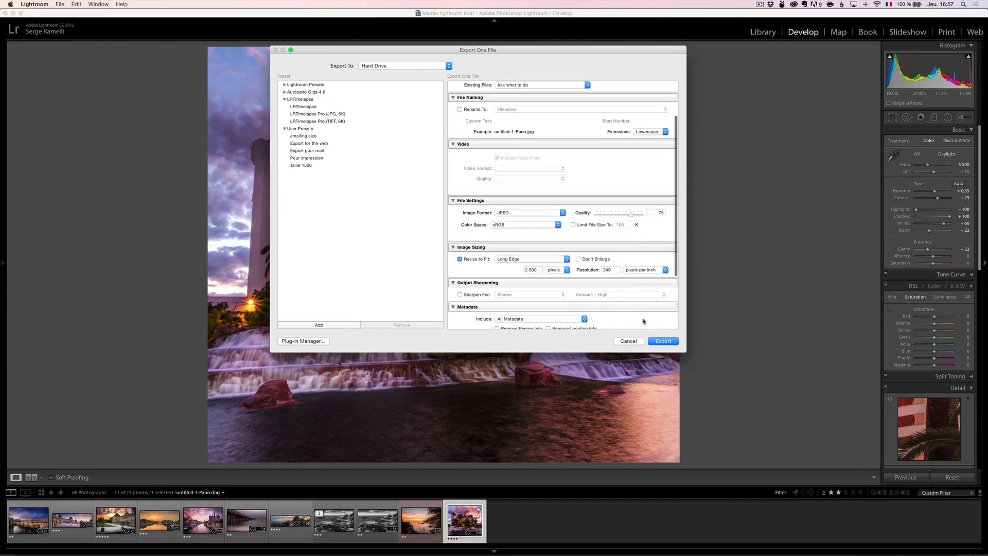
left_click(668, 344)
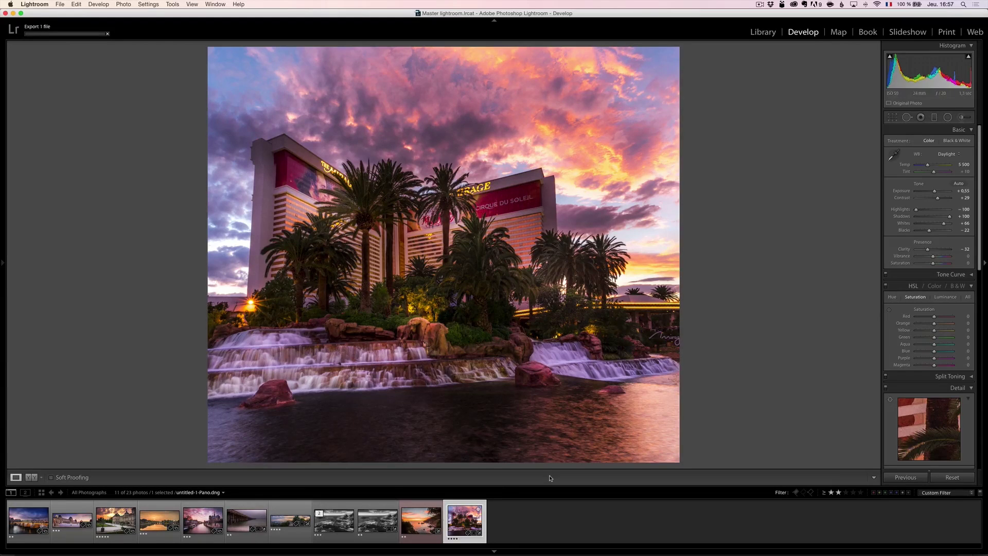
- Export the coastal sunset photo with the previous export settings
left_click(420, 521)
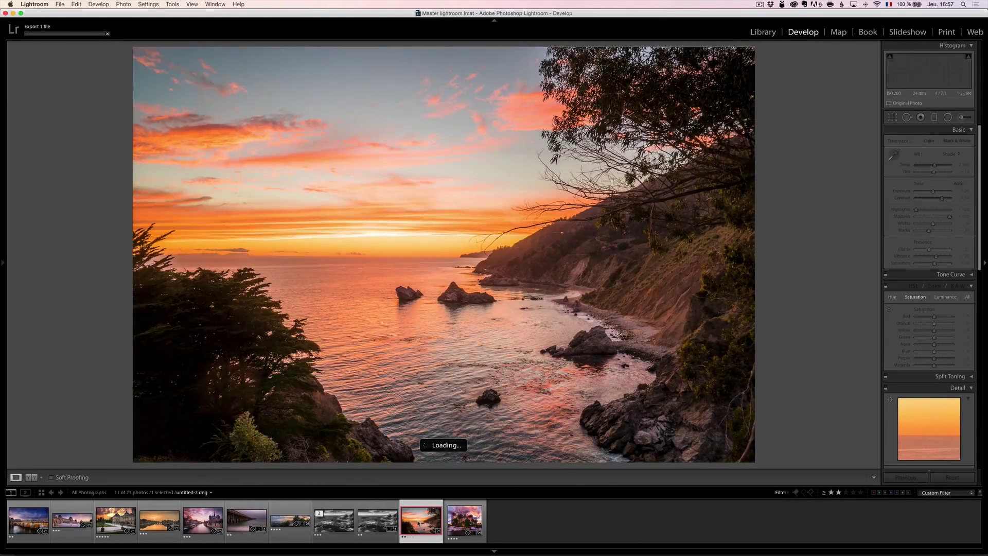
right_click(417, 524)
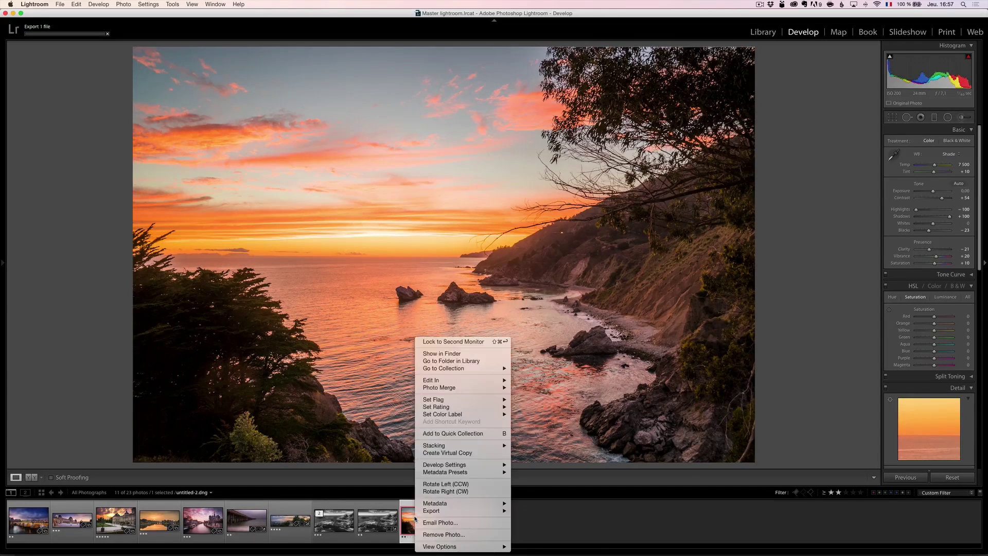
mouse_move(437, 511)
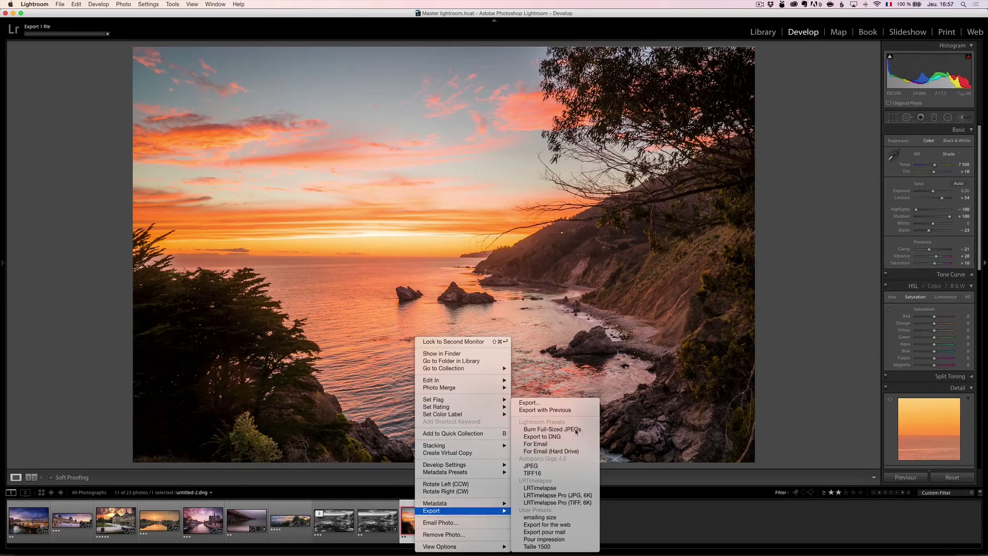
left_click(560, 407)
- Switch to the Finder window showing the Master Lightroom folder
key("super+Tab")
key("super+Tab")
key("super+Tab")
key("super+Tab")
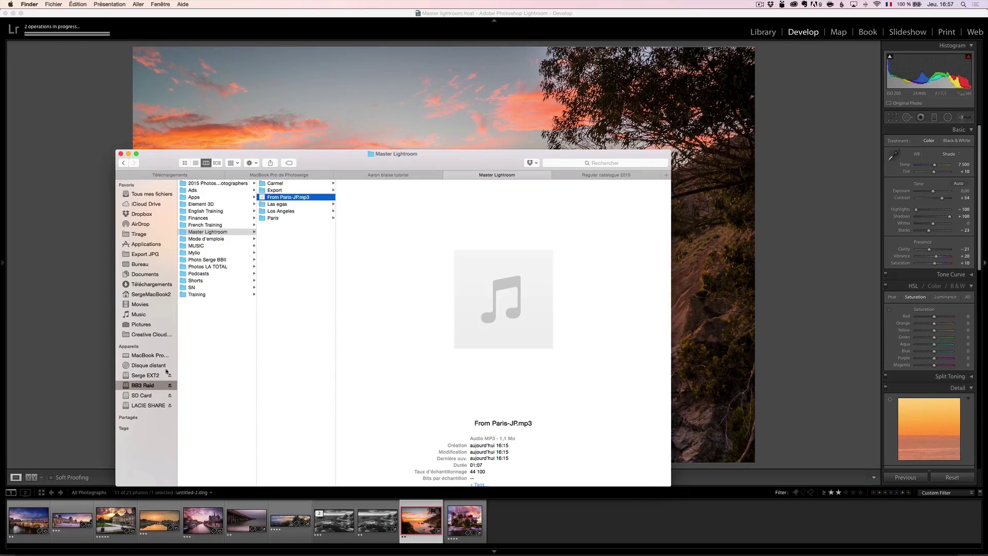
- Open the Export folder in Master Lightroom and preview both exported JPEGs, checking their file sizes and dimensions
left_click(219, 233)
left_click(294, 190)
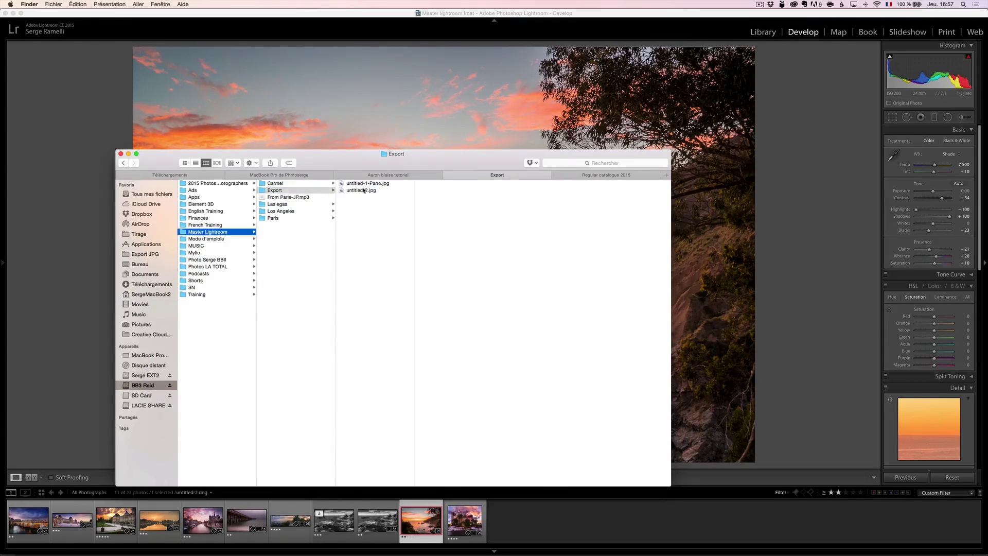
left_click(380, 191)
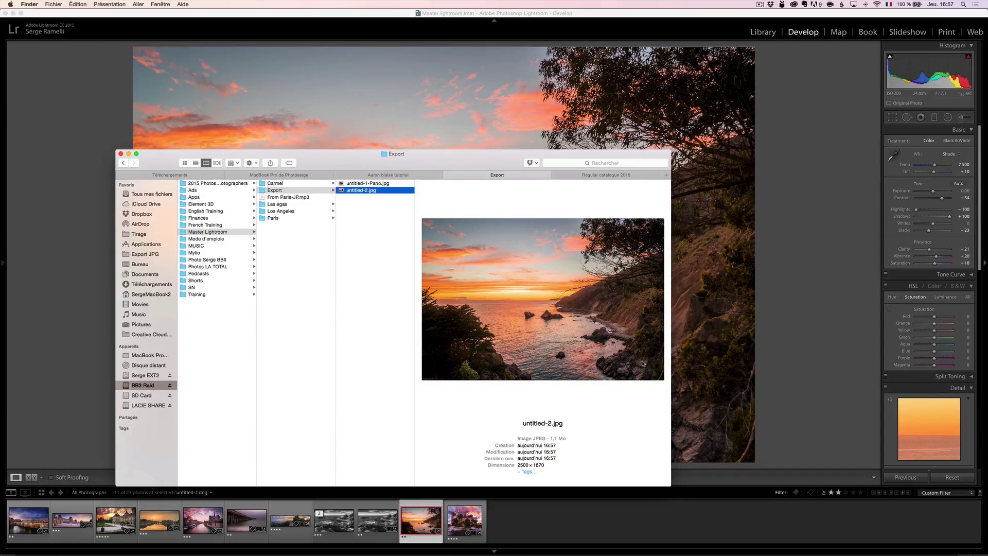
left_click(378, 185)
key("space")
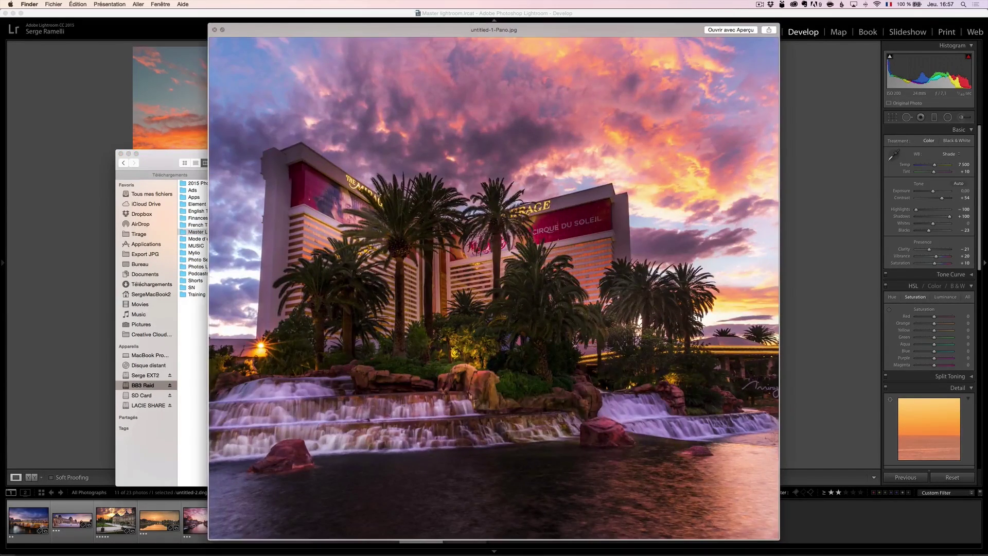
key("space")
left_click(363, 192)
key("space")
key("space")
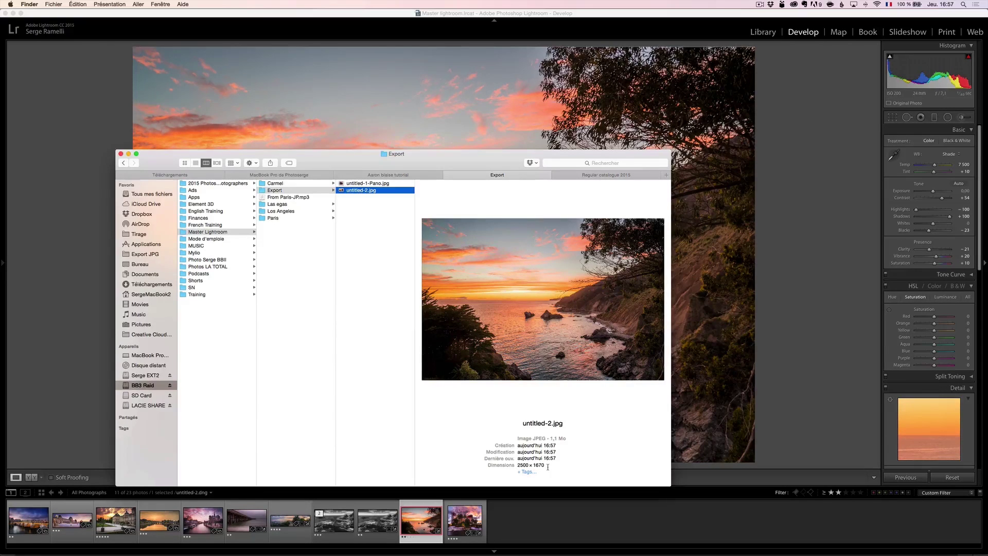
left_click(376, 184)
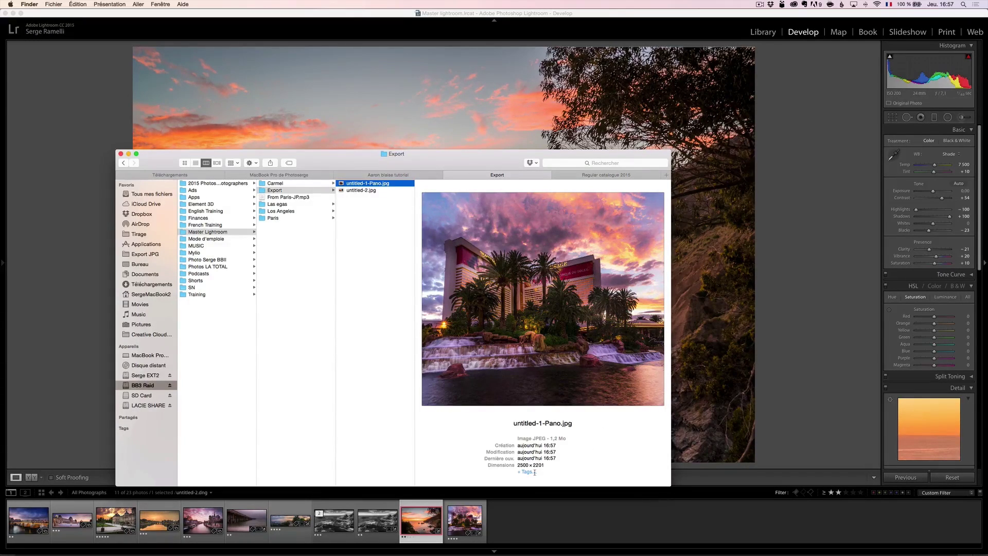
- Return to Lightroom, select the black-and-white rocky seascape photo, and raise its contrast to +32
left_click(368, 521)
left_click(333, 522)
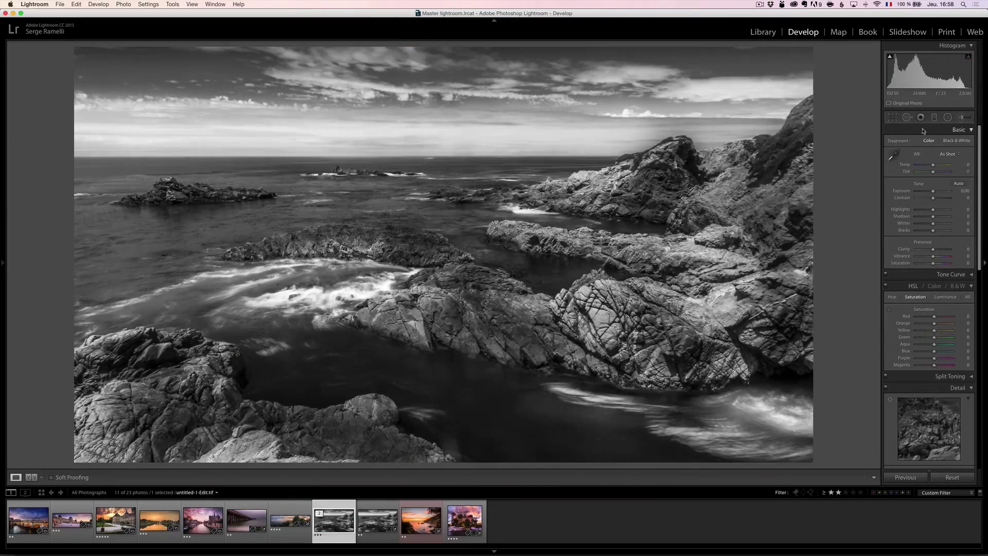
left_click_drag(939, 201, 935, 196)
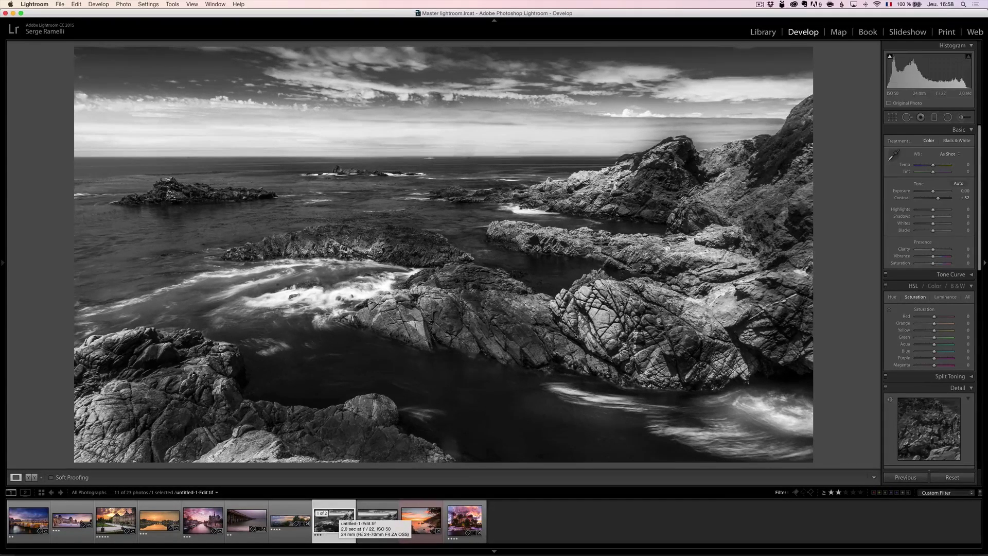
- Start exporting the black-and-white seascape to a subfolder named print inside Export, with the JPEG quality raised to 94
right_click(338, 507)
mouse_move(362, 510)
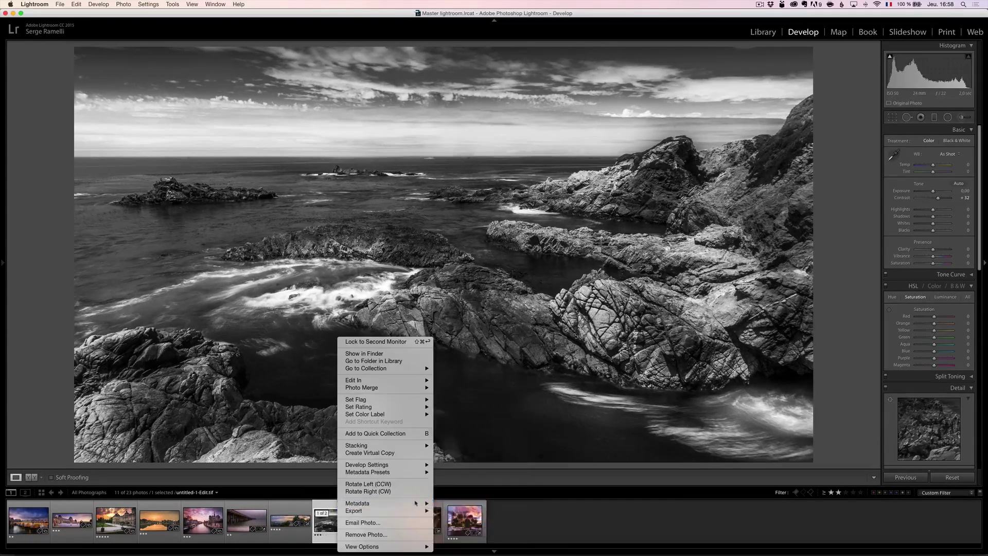
left_click(507, 409)
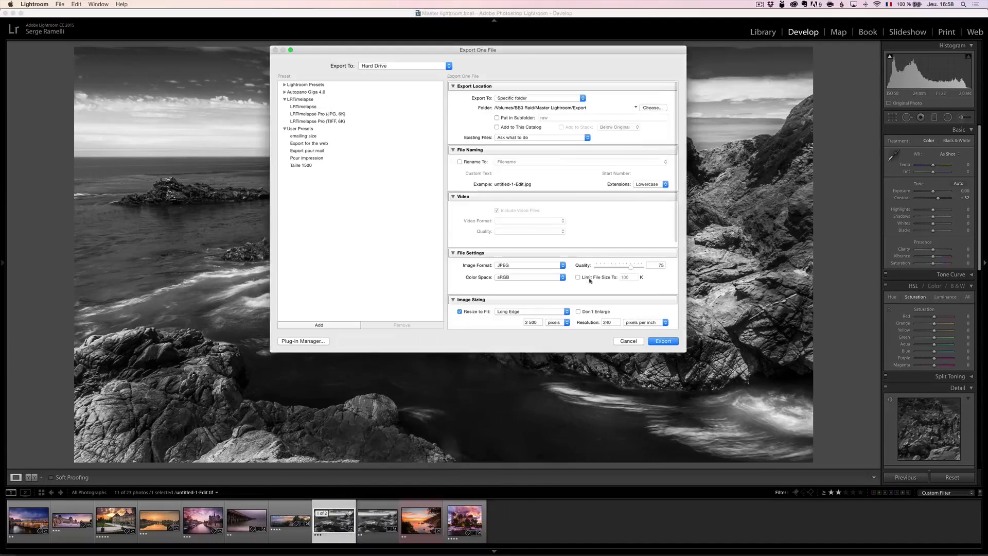
left_click(526, 118)
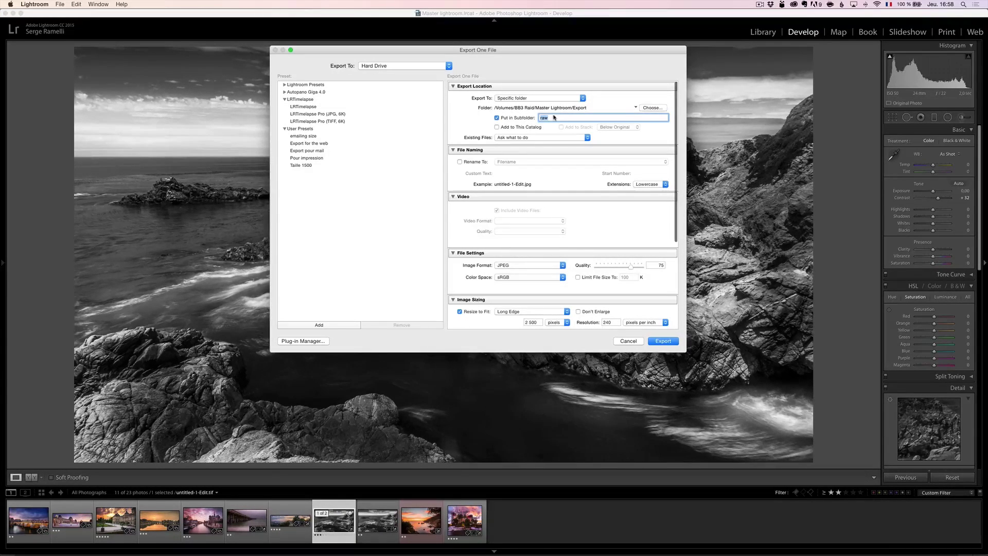
type("pi")
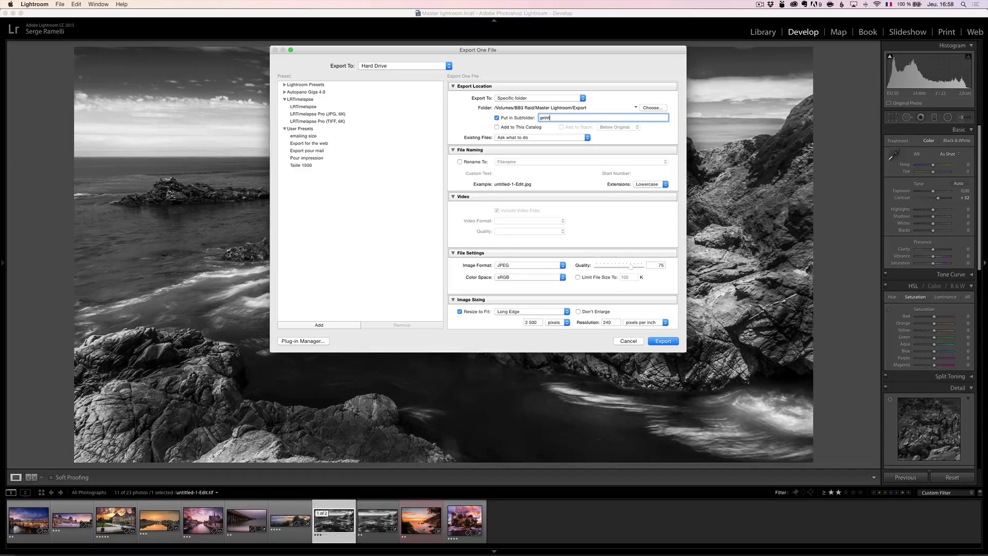
type("int")
left_click_drag(631, 266, 673, 271)
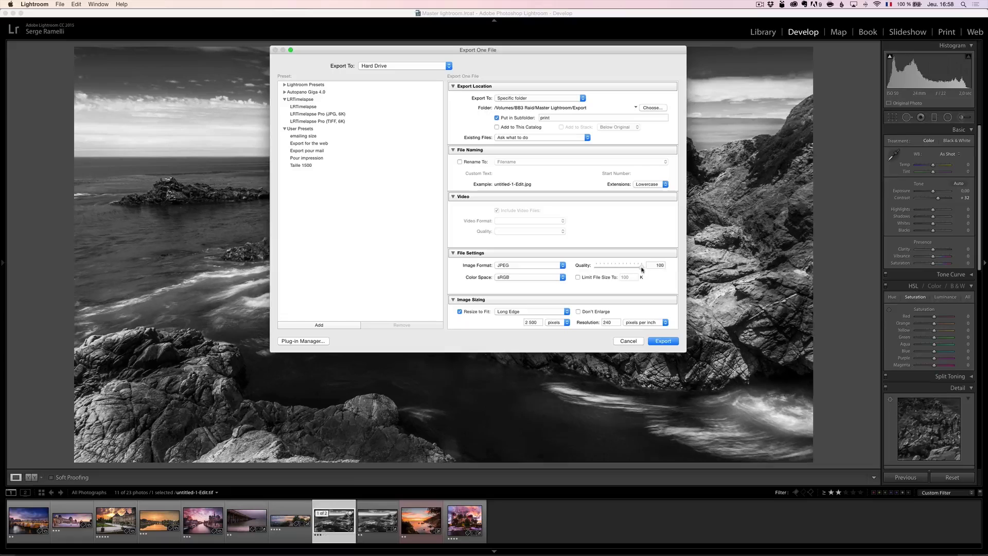
left_click_drag(641, 269, 644, 267)
- Change the seascape's export format to TIFF with ZIP compression and run the export
left_click(540, 267)
left_click(538, 280)
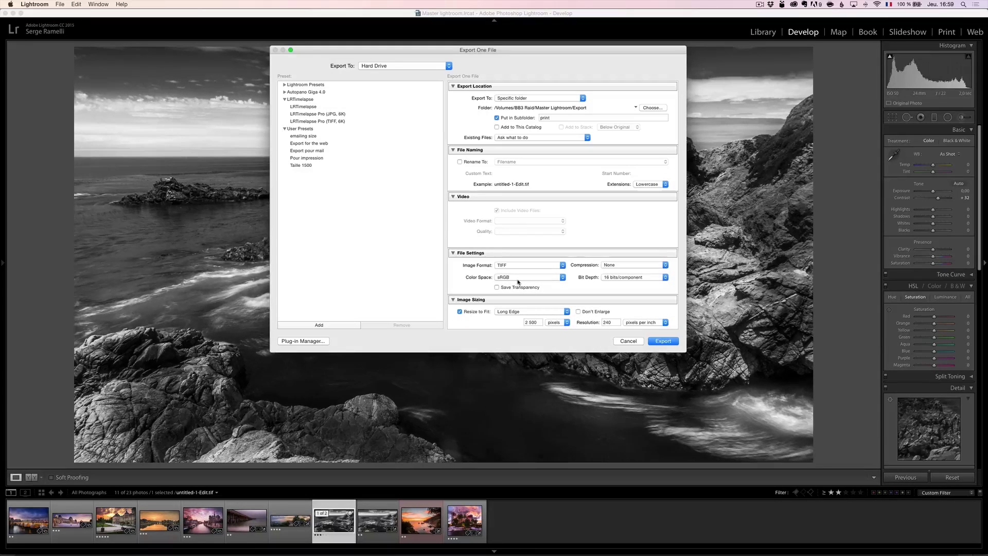
left_click(609, 265)
left_click(613, 271)
left_click(667, 342)
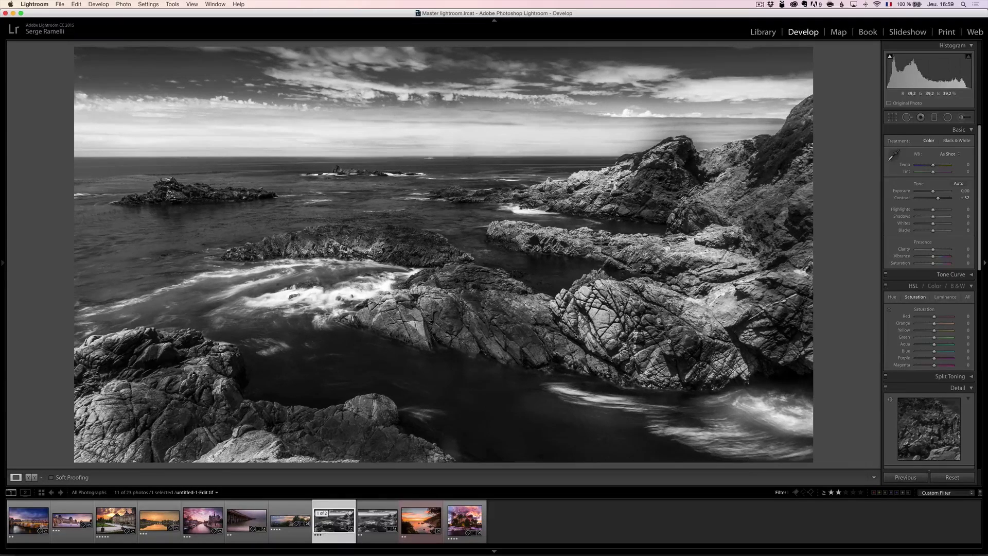
- Export the black-and-white seascape again to the print subfolder, this time as a JPEG
right_click(338, 512)
mouse_move(360, 511)
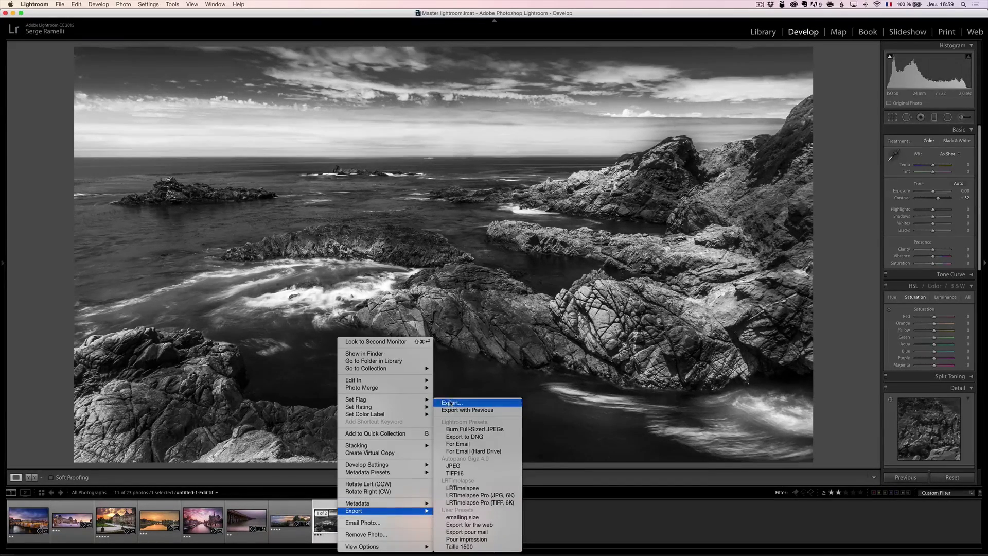
left_click(452, 403)
left_click(510, 266)
left_click(508, 254)
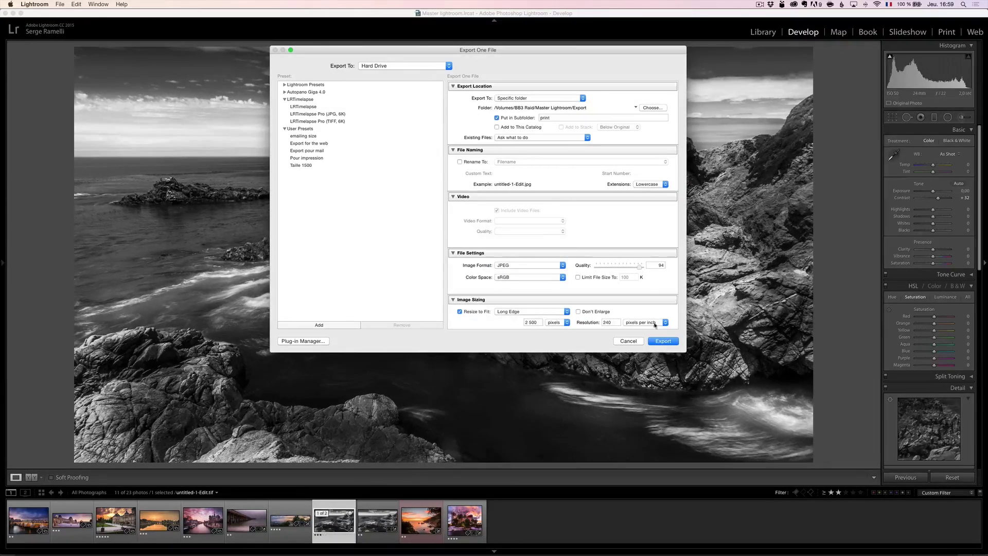
left_click(662, 341)
- Switch to Finder and check the exported TIFF's size and dimensions in the print folder
key("super+Tab")
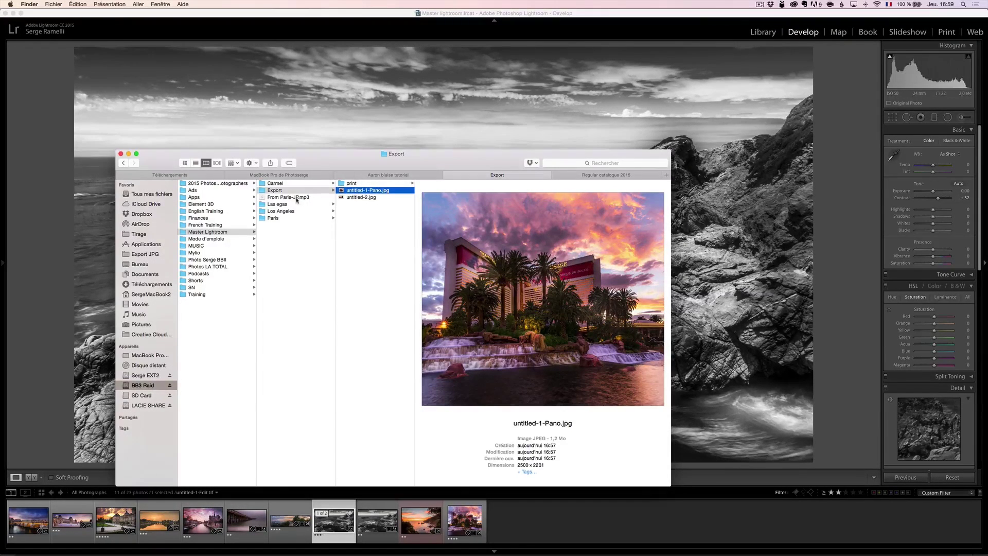
left_click(384, 184)
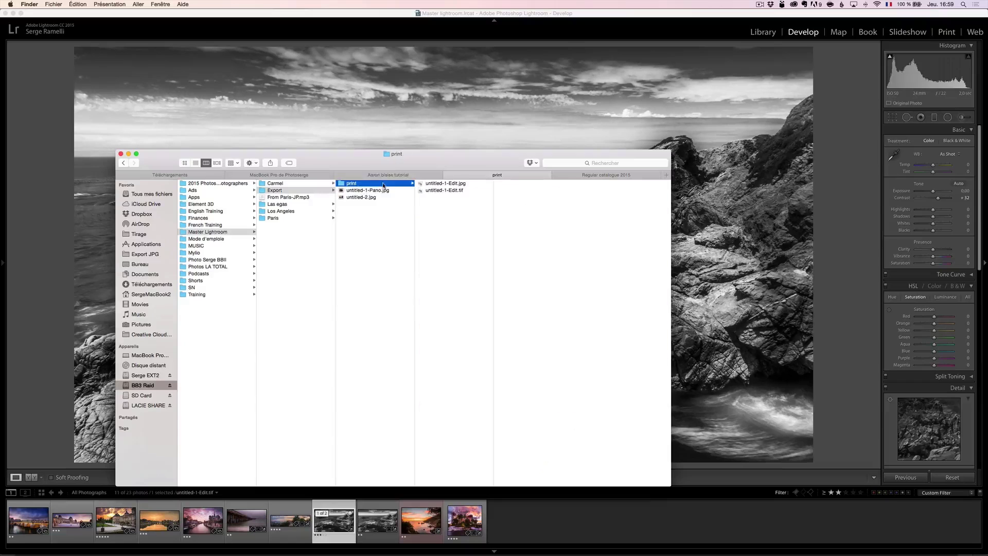
left_click(454, 192)
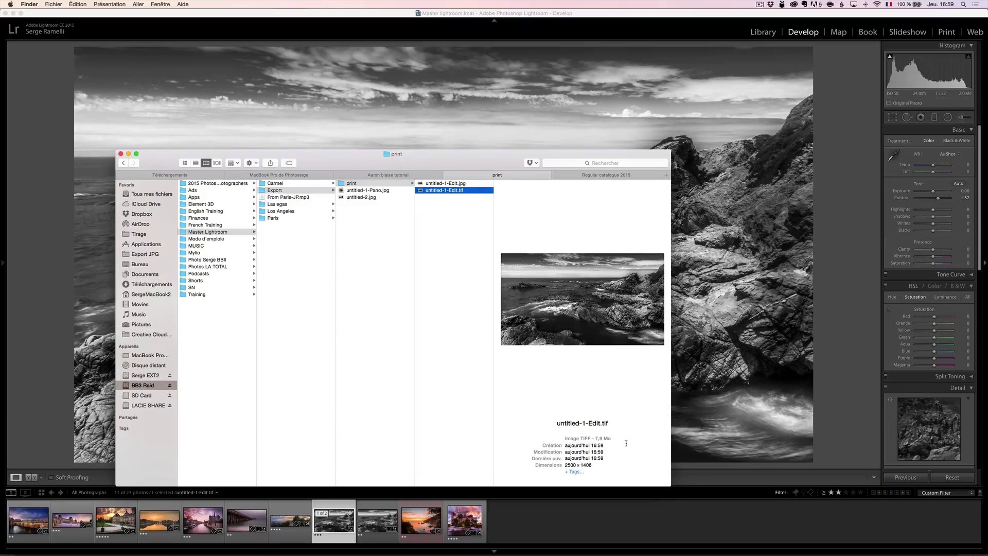
- Return to Lightroom and export the seascape as a JPEG with resizing turned off, overwriting the existing file
key("super+Tab")
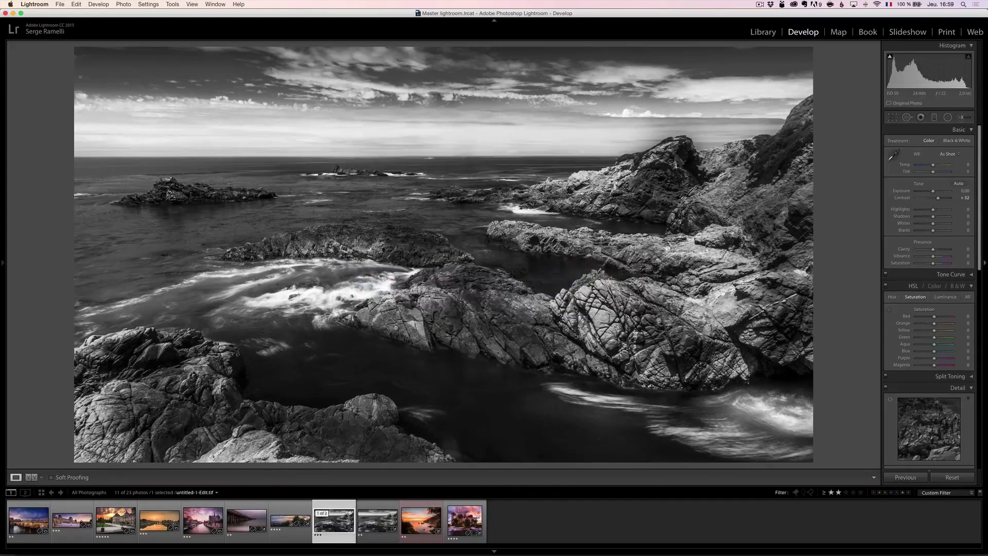
right_click(332, 531)
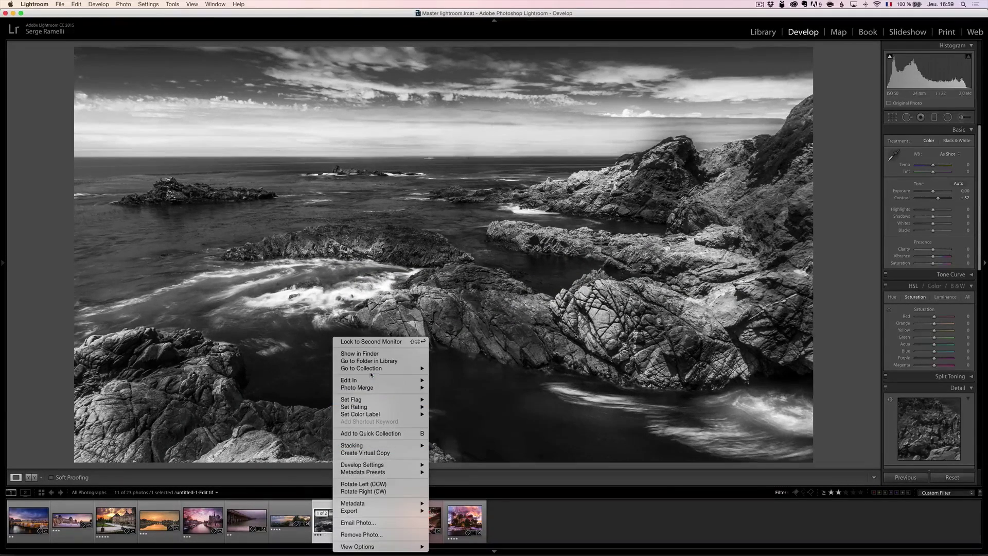
mouse_move(389, 515)
left_click(447, 403)
left_click(480, 312)
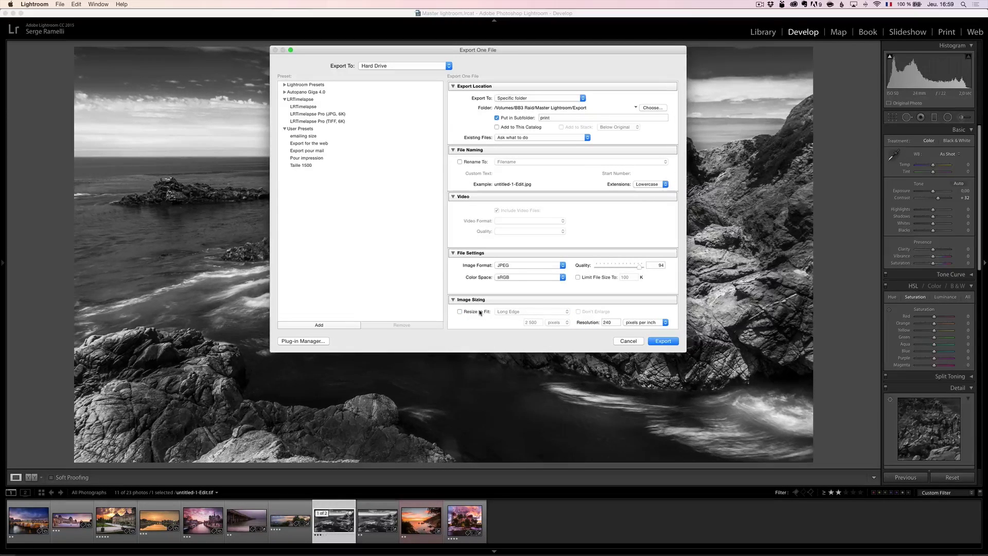
left_click(663, 341)
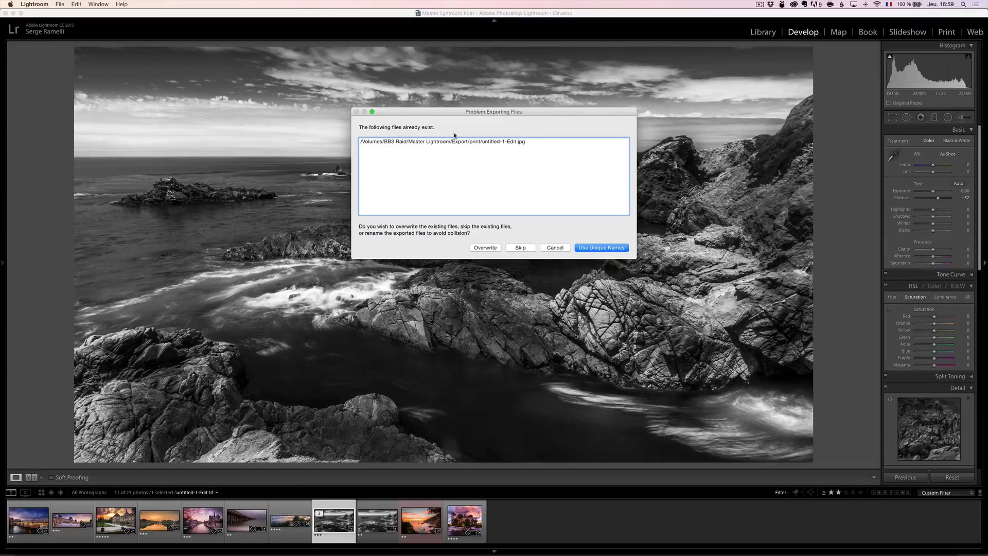
left_click(485, 247)
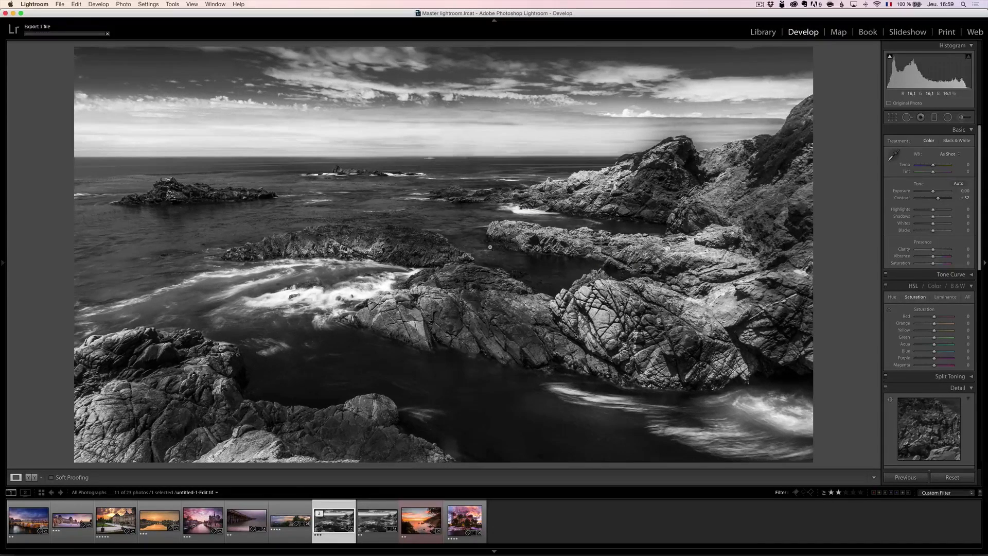
- Export the unresized seascape as a TIFF to the print subfolder, overwriting the existing TIFF
right_click(334, 524)
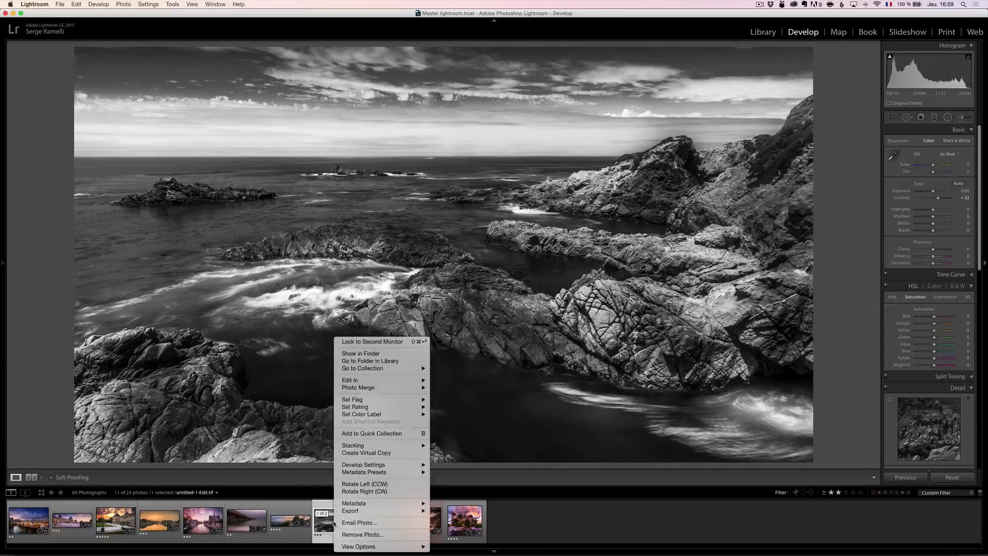
mouse_move(356, 510)
left_click(482, 404)
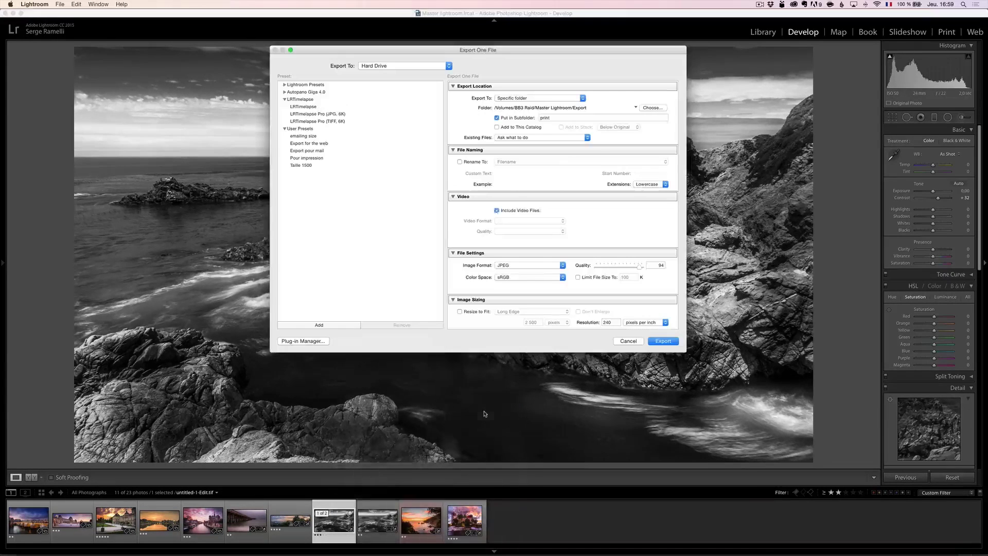
left_click(521, 264)
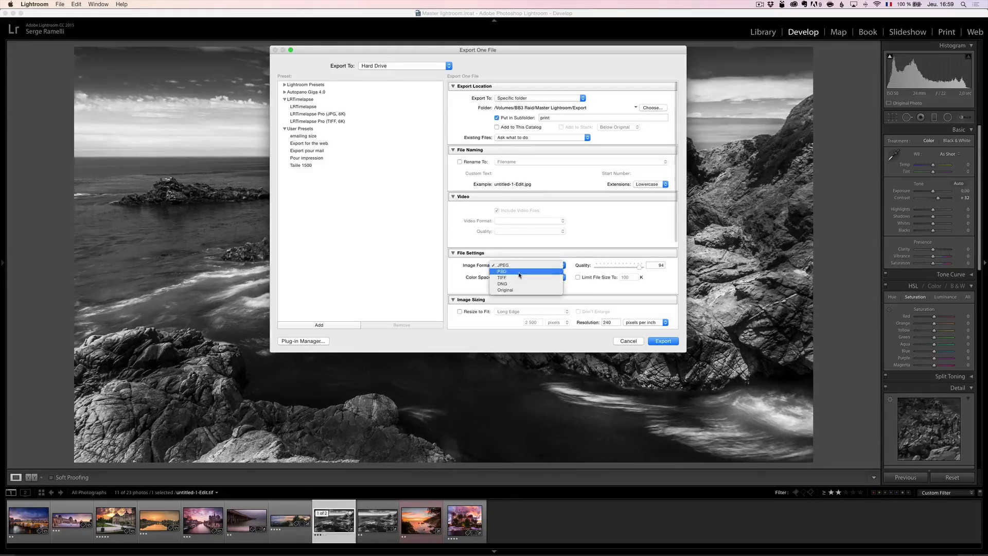
left_click(519, 278)
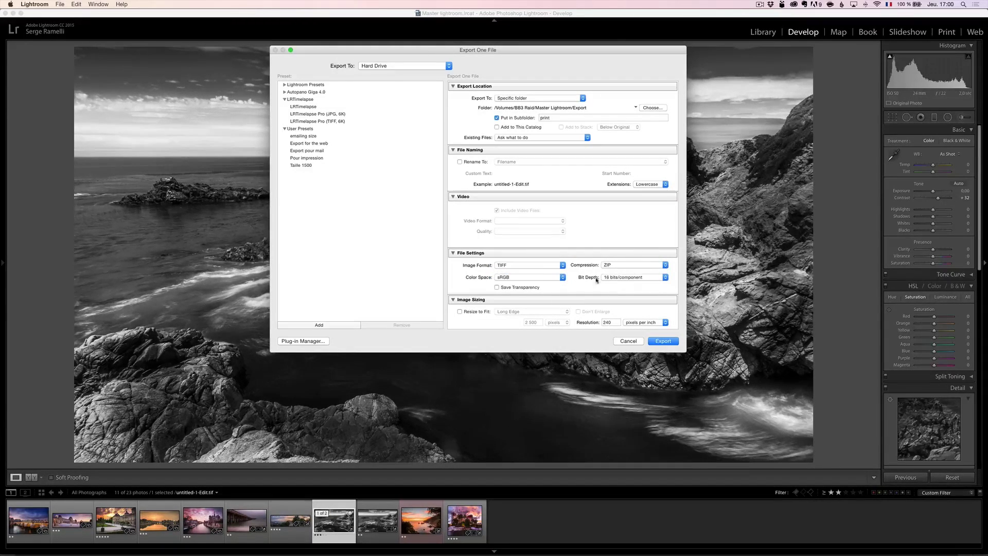
left_click(664, 341)
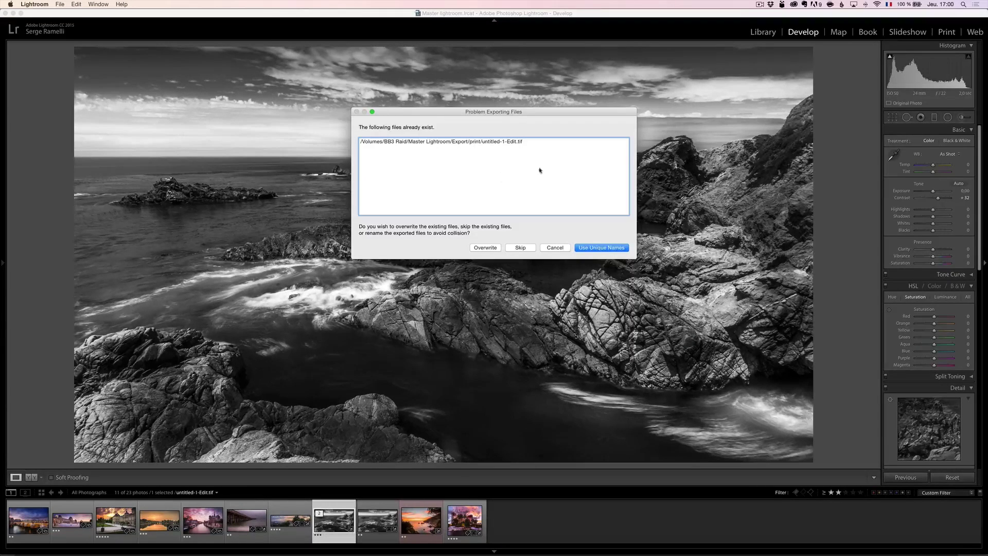
left_click(487, 247)
- Switch to Finder and compare the file sizes and dimensions of the seascape's new JPEG and TIFF
key("super+Tab")
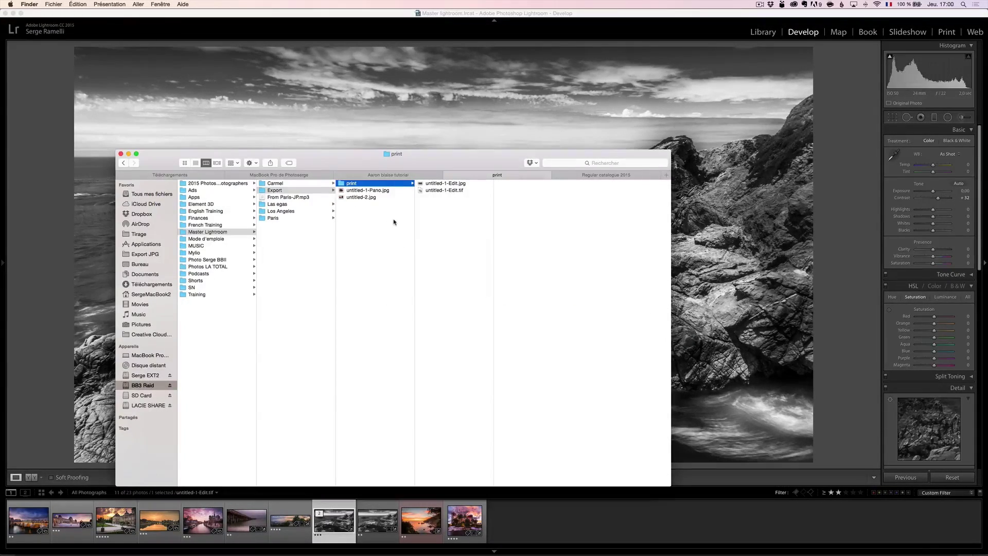
left_click(450, 185)
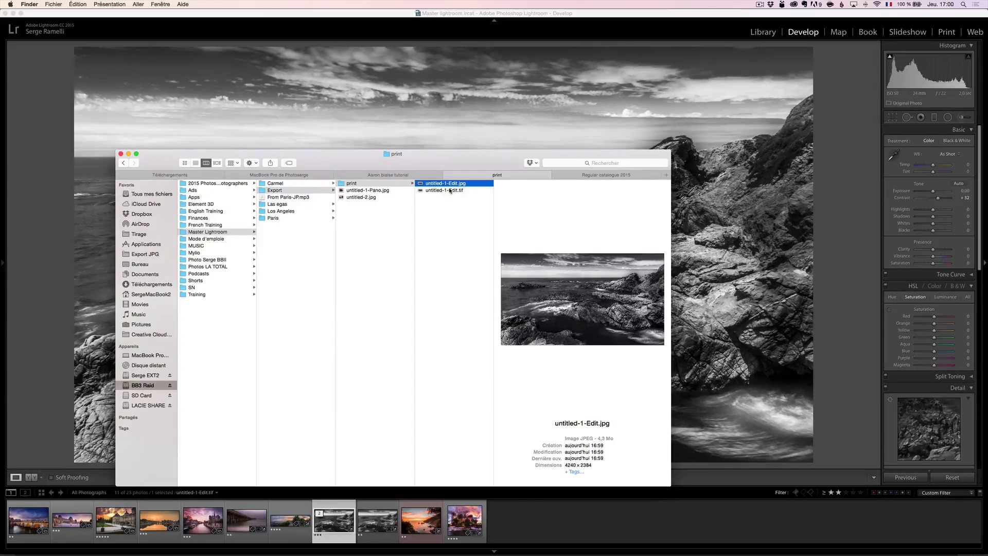
left_click(454, 191)
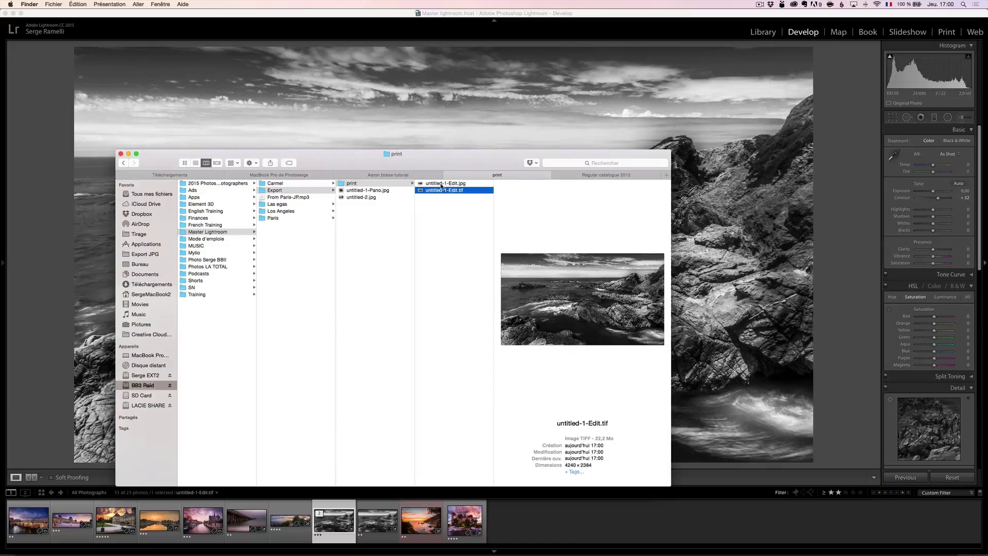
- Return to Lightroom, select the Los Angeles panorama, and open the Map module
left_click(332, 525)
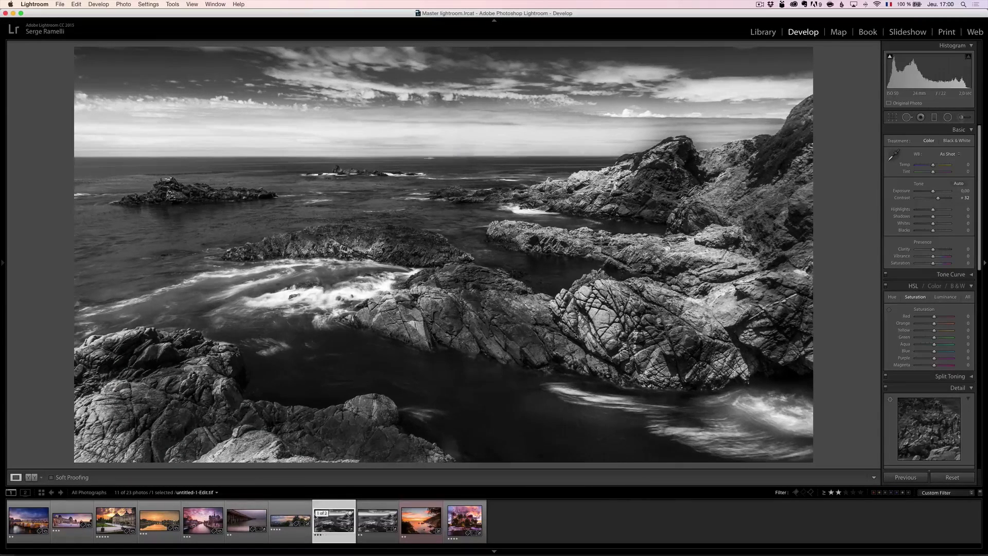
left_click(286, 520)
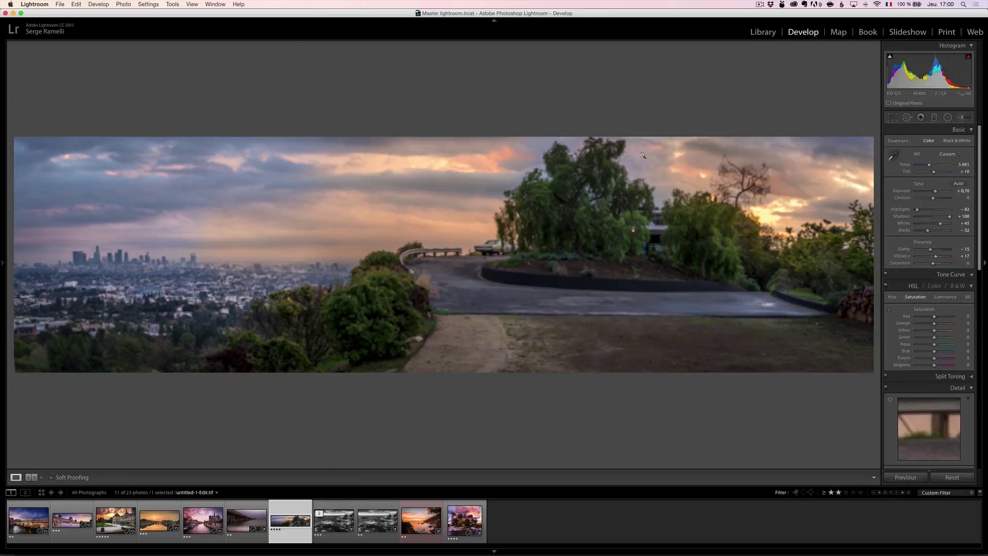
left_click(838, 32)
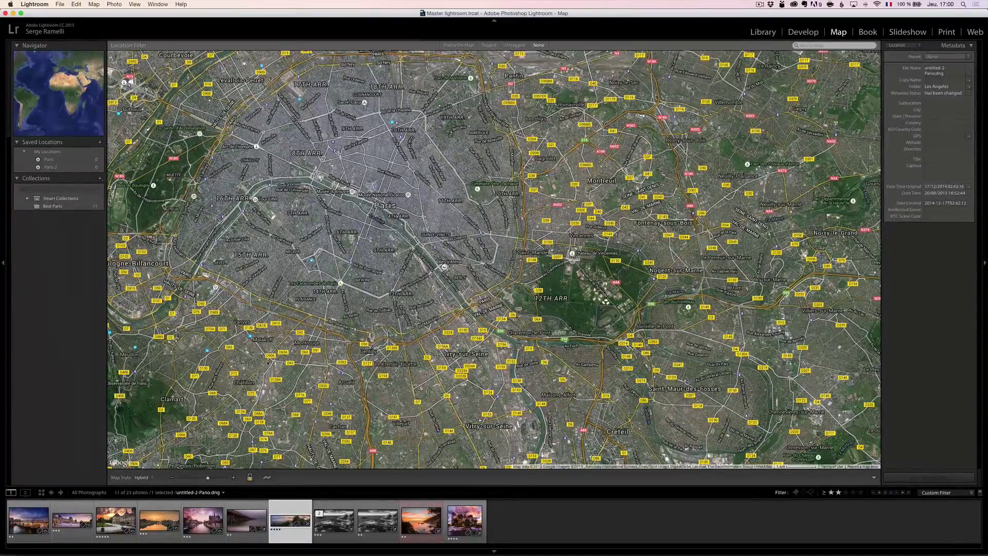
- Geotag the Pont Neuf night photo at the Pont Neuf bridge on the Paris map and enable address lookup
left_click(30, 521)
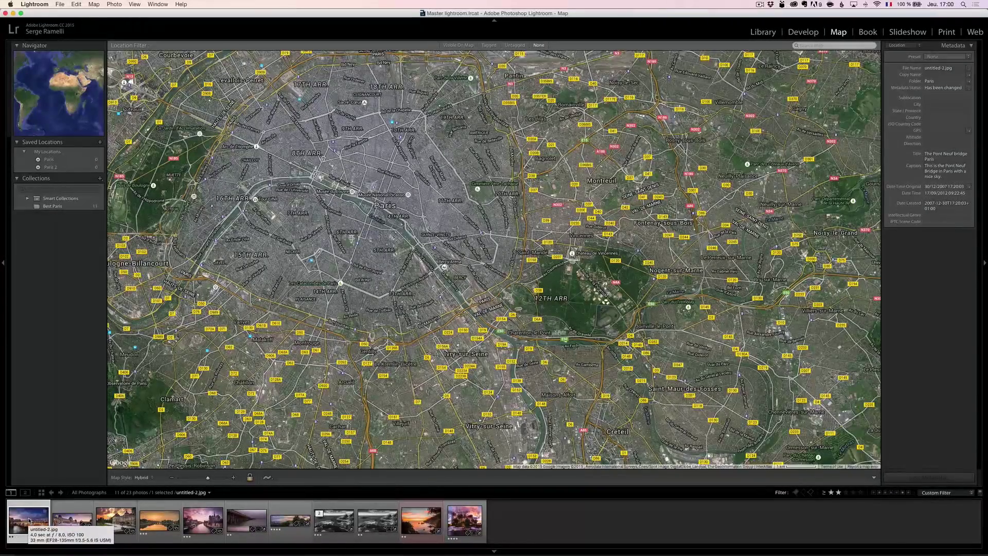
left_click_drag(328, 183, 401, 270)
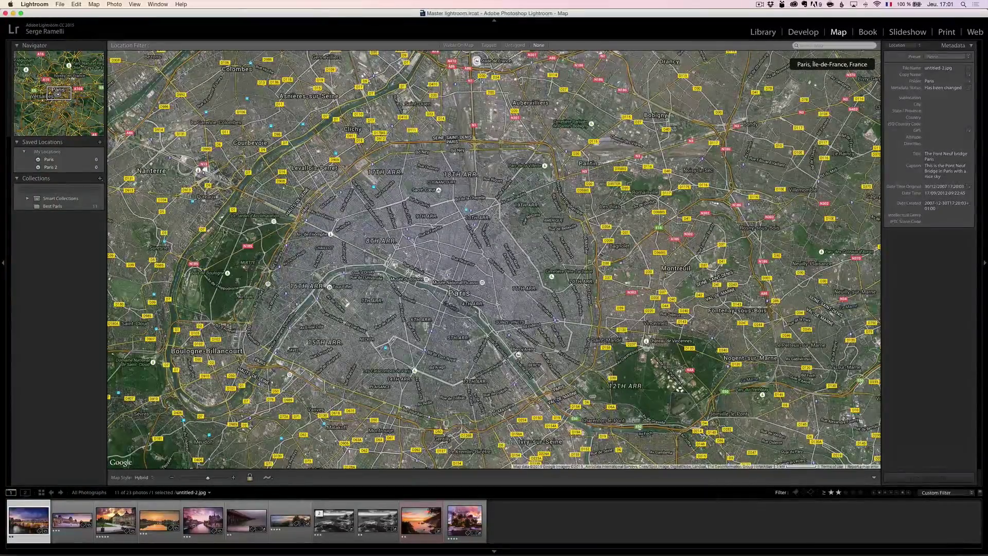
left_click(216, 480)
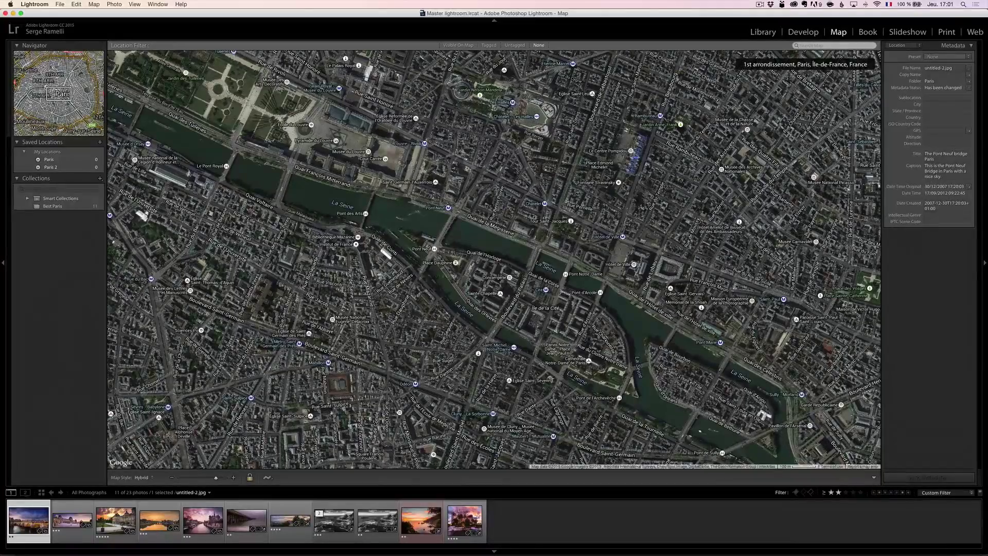
left_click_drag(29, 524, 441, 246)
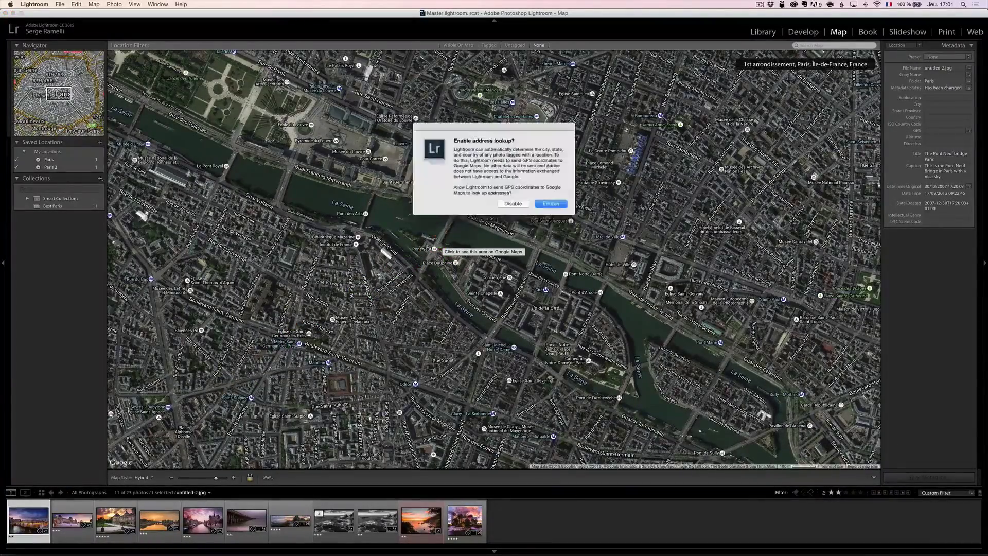
left_click(551, 203)
left_click(30, 30)
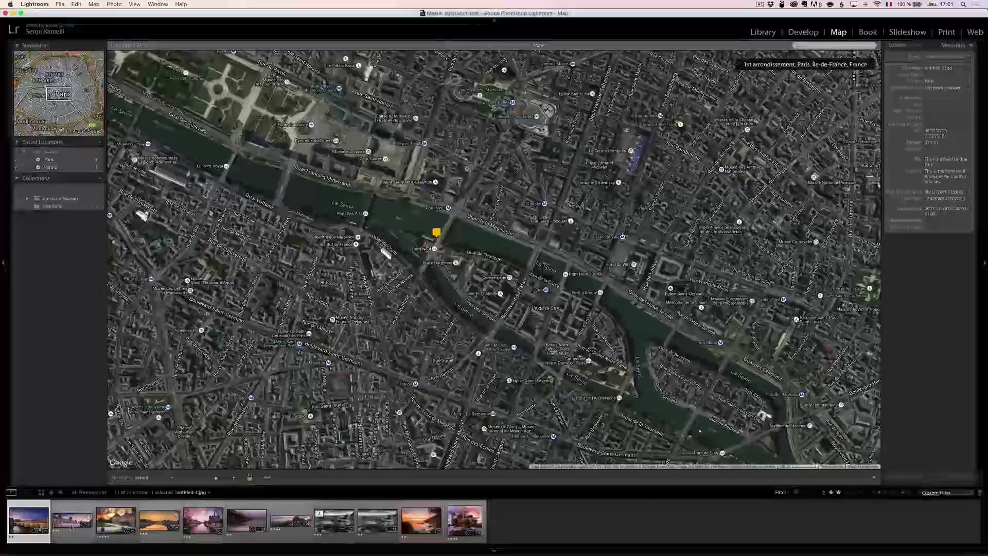
- Place the Louvre photo at the museum, the orange sunset at Pont des Arts, and the Notre Dame photo by Pont de l'Archevêché
mouse_move(72, 520)
left_mouse_down()
mouse_move(341, 295)
mouse_move(381, 154)
mouse_move(359, 141)
left_mouse_up()
left_click_drag(166, 521, 369, 208)
left_click_drag(422, 301, 621, 394)
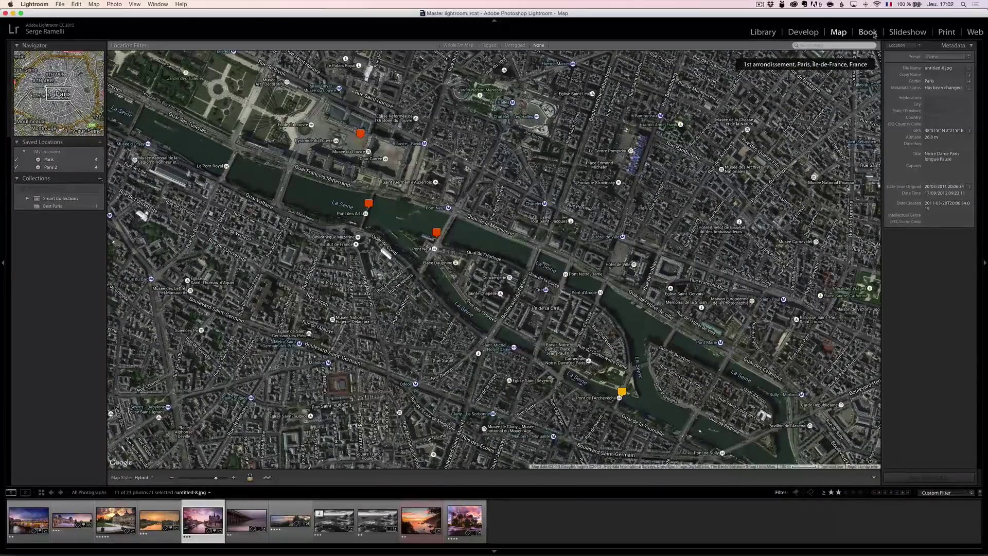
- In the Book module, clear the existing layout and select all photos of the Best Paris collection
left_click(868, 32)
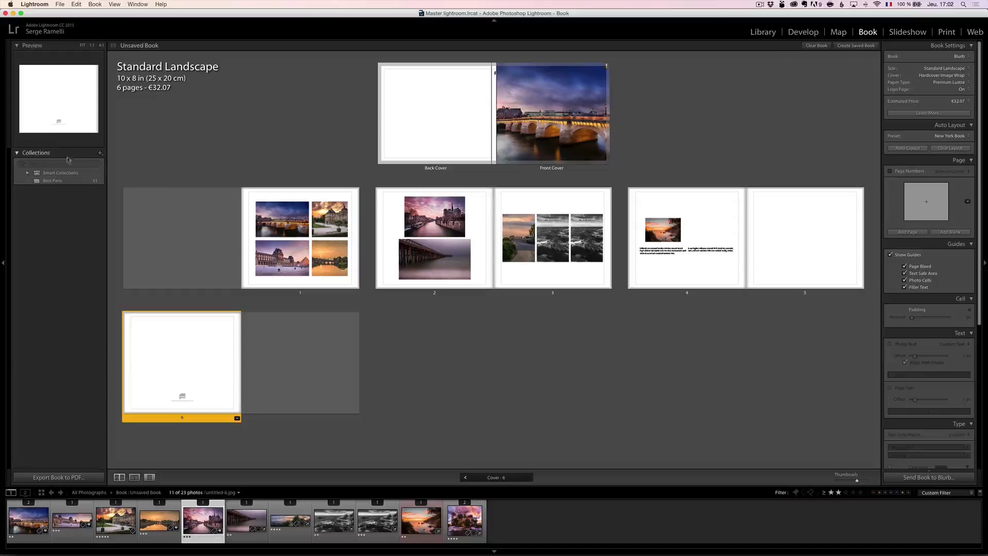
left_click(62, 182)
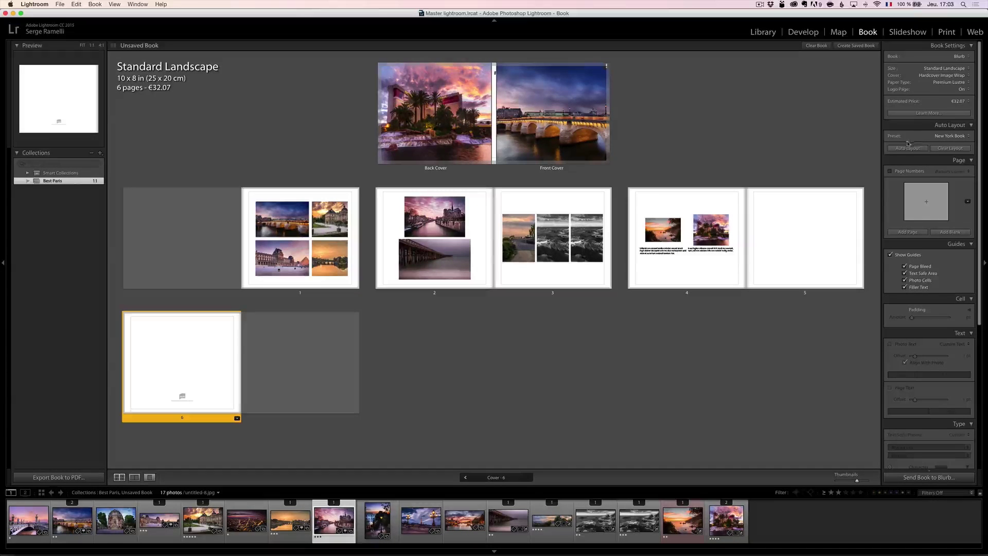
left_click(950, 149)
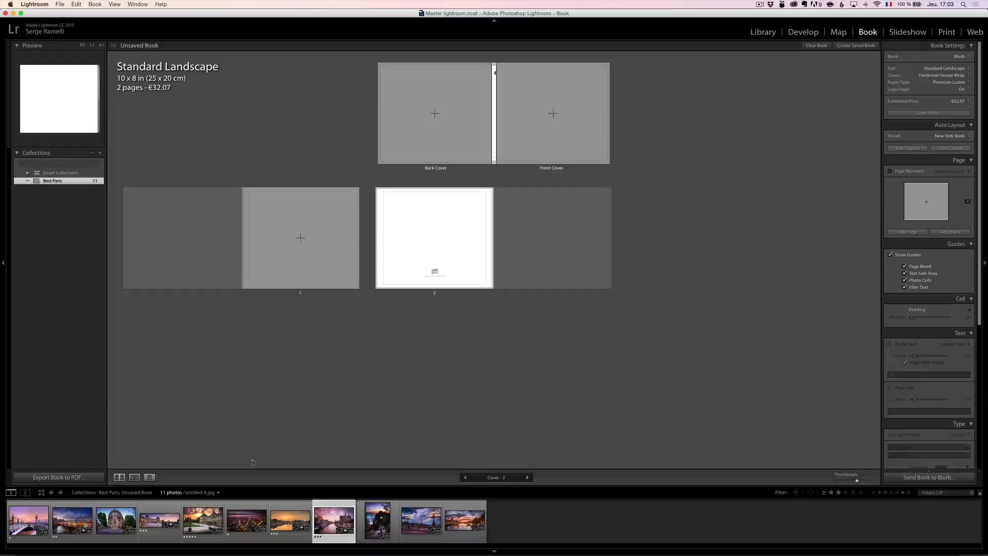
left_click(29, 520)
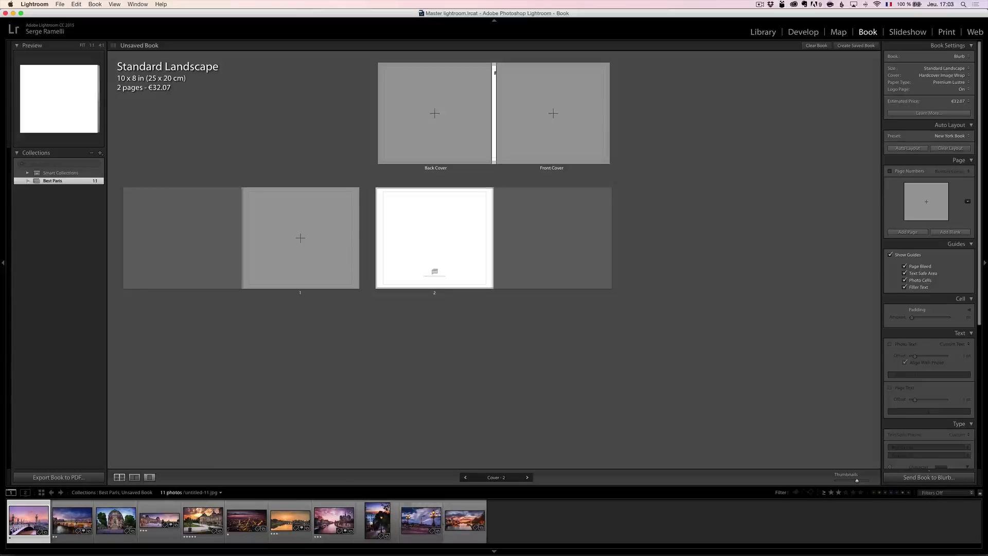
left_click(465, 520, "shift")
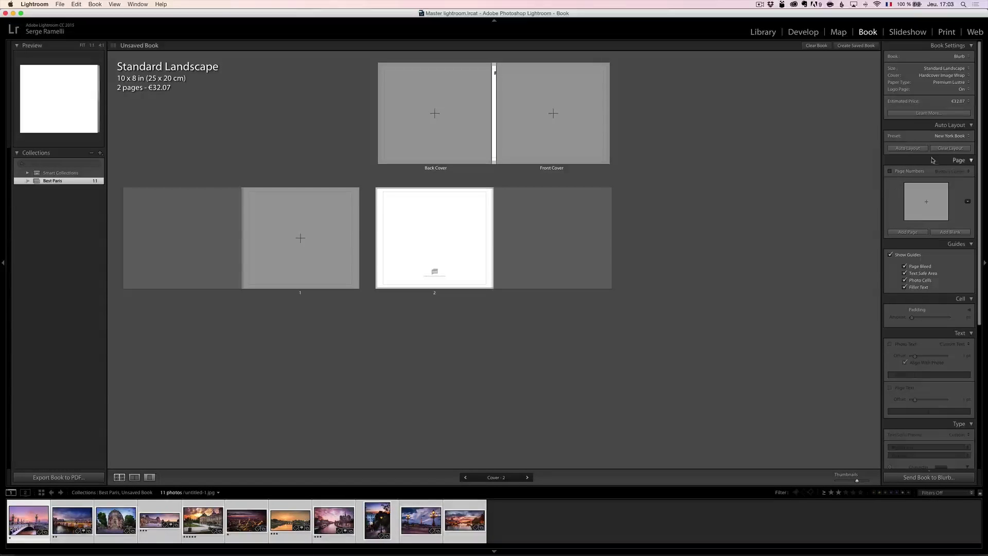
- Edit the New York Book auto layout preset to use one photo on left pages and two on right pages
left_click(950, 137)
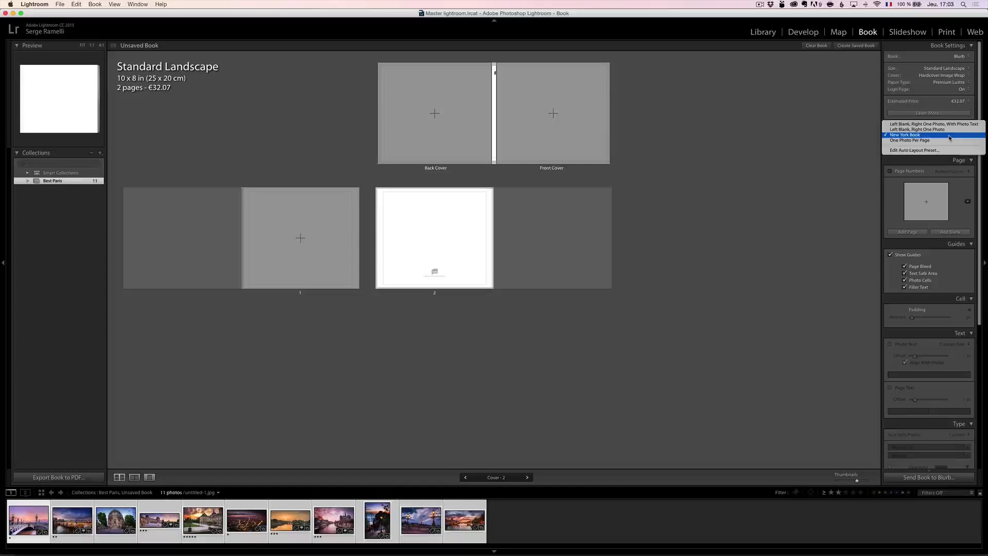
left_click(917, 151)
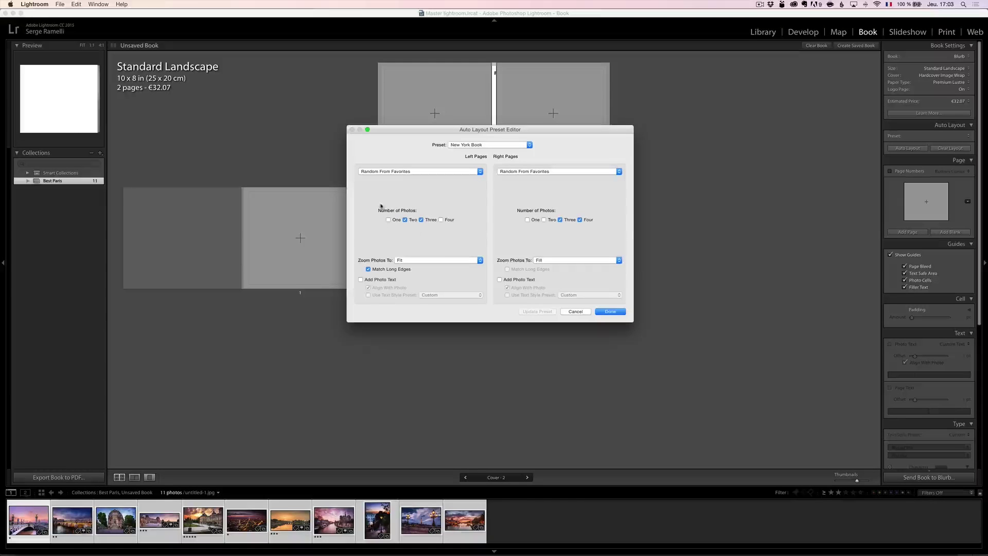
left_click(389, 220)
left_click(430, 223)
left_click(544, 220)
left_click(561, 219)
left_click(580, 220)
- Try Fixed Layout for the left pages and switch them back to Random From Favorites
left_click(423, 173)
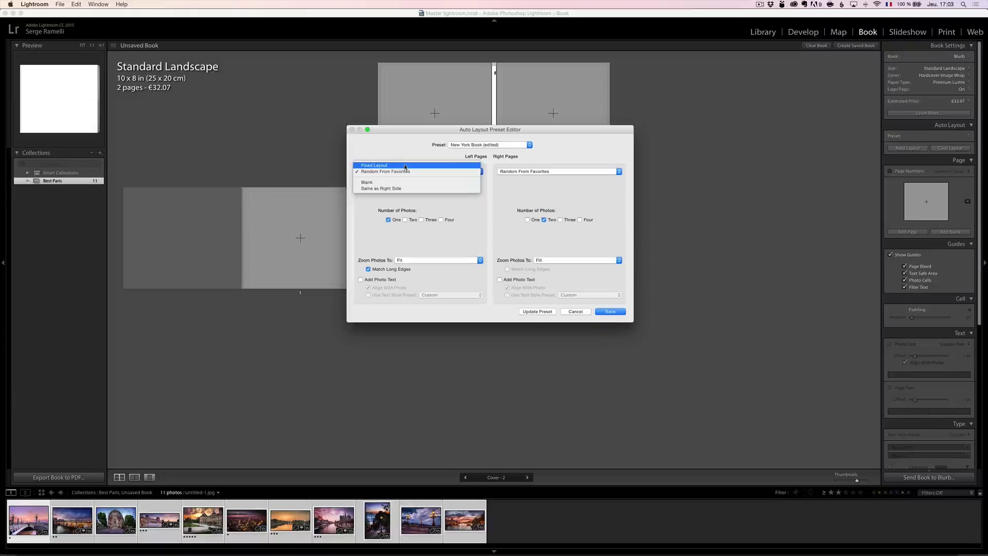
left_click(405, 166)
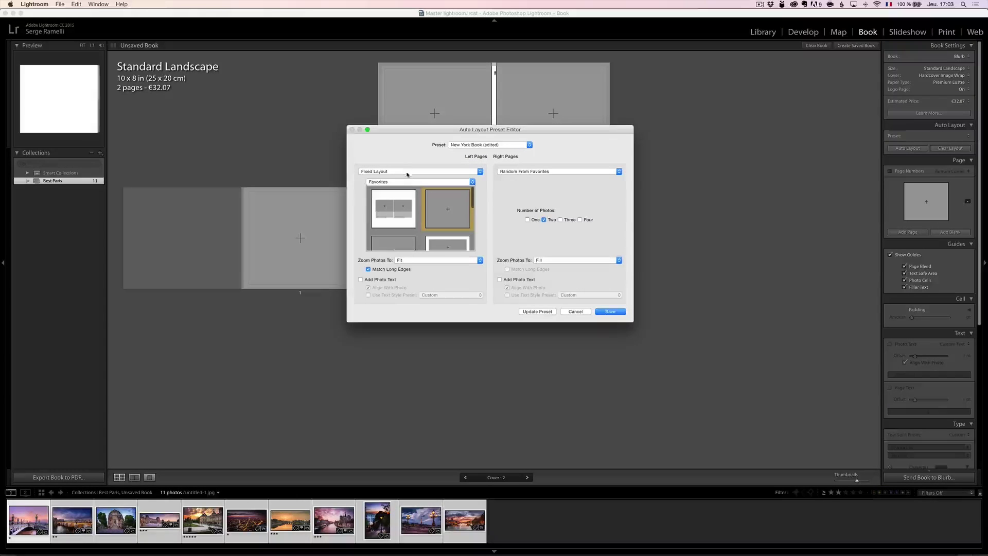
left_click(408, 172)
left_click(408, 172)
left_click(405, 177)
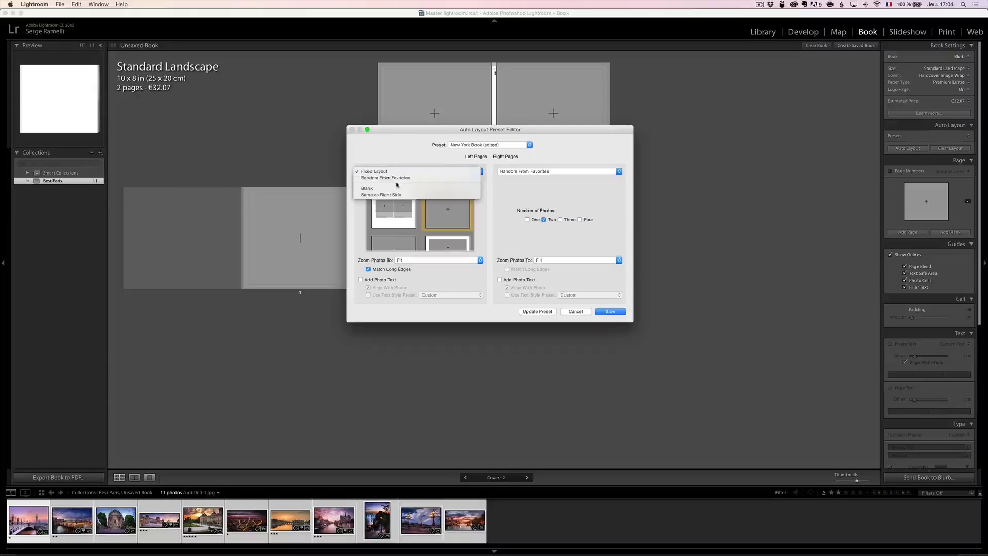
left_click(398, 178)
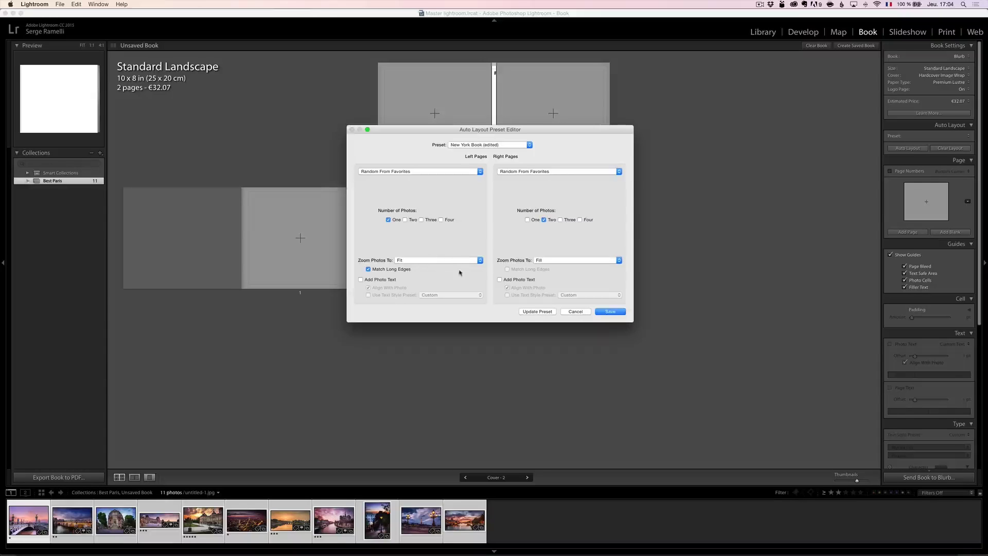
- Save the edited auto layout settings as a new preset named "Paris book"
left_click(616, 310)
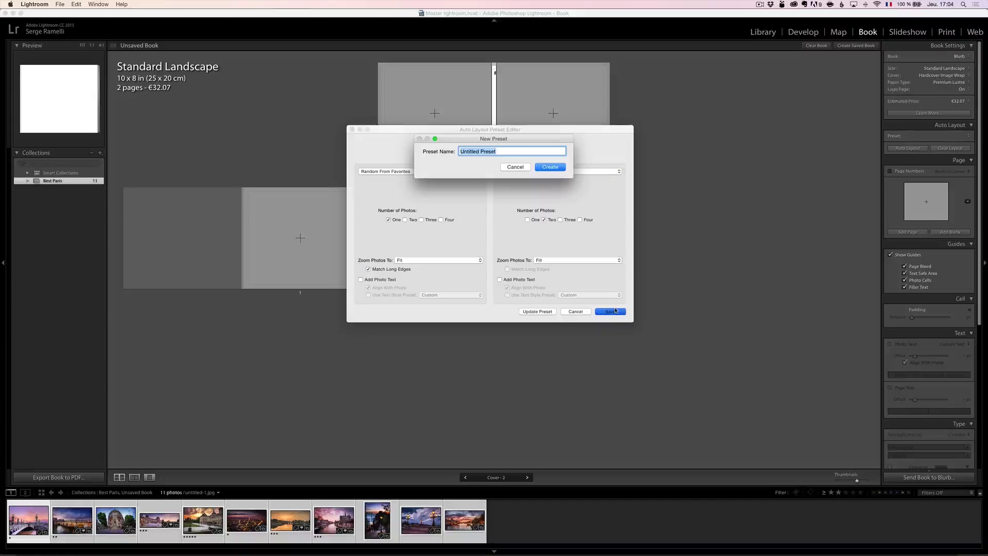
type("Paris book")
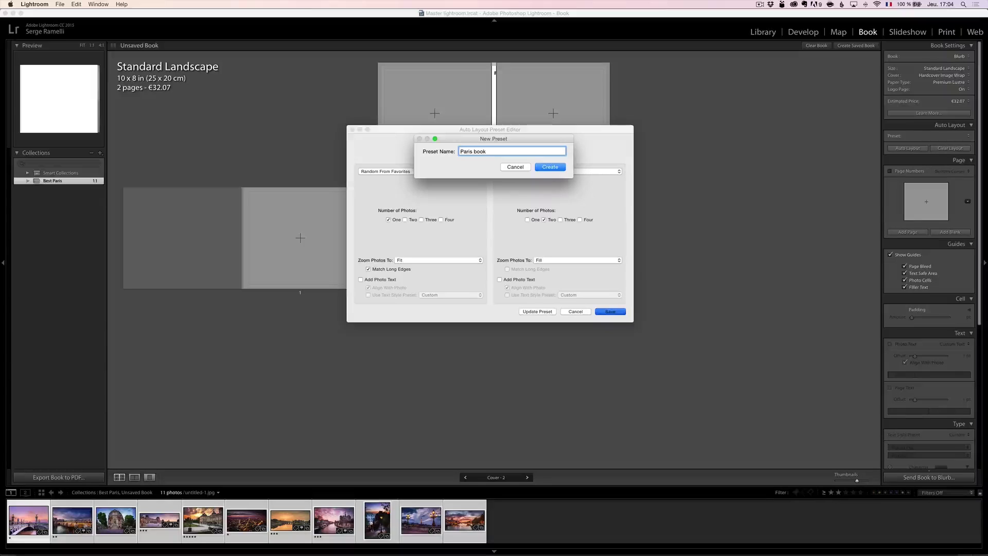
key("Return")
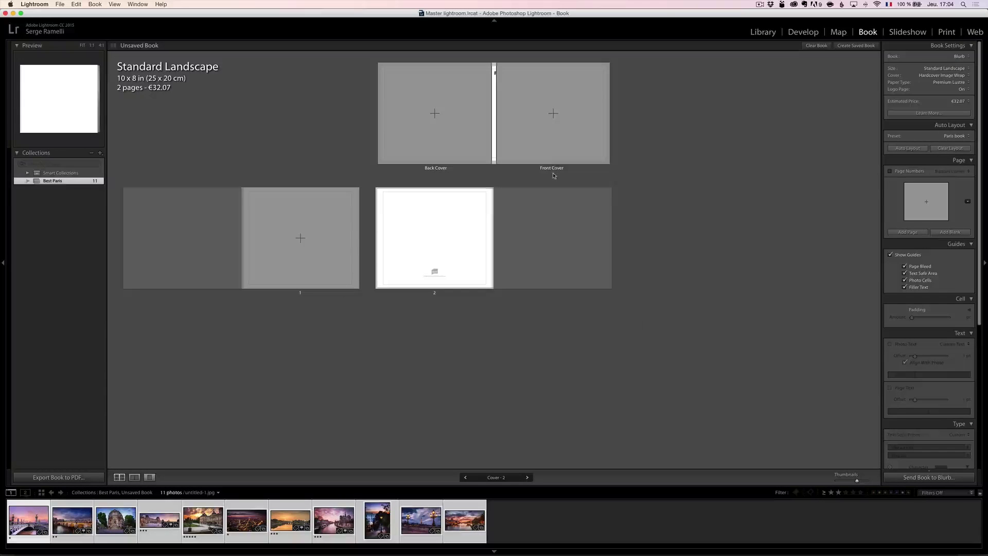
- Lay out the book automatically and swap the cover photos so the red Seine sunset is on the front
left_click(908, 149)
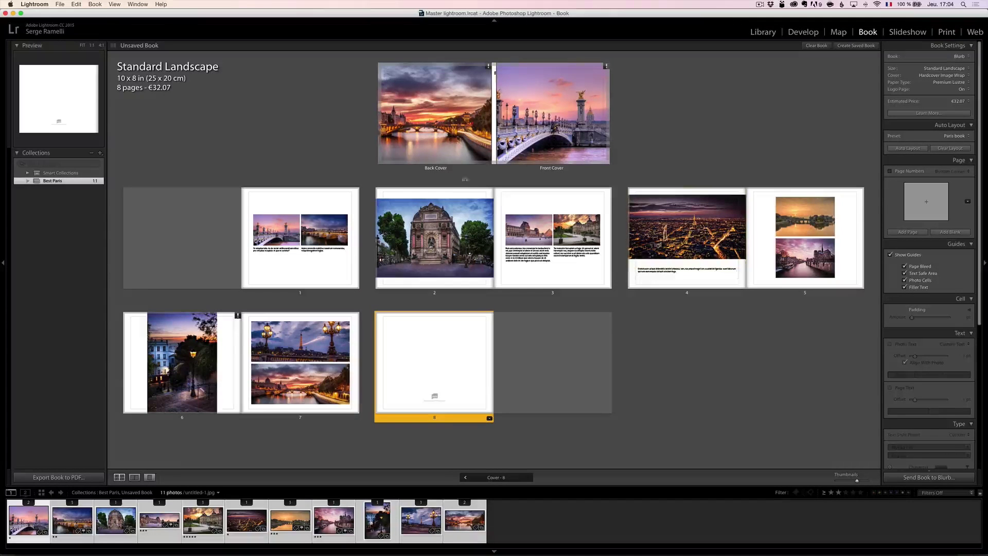
left_click(451, 133)
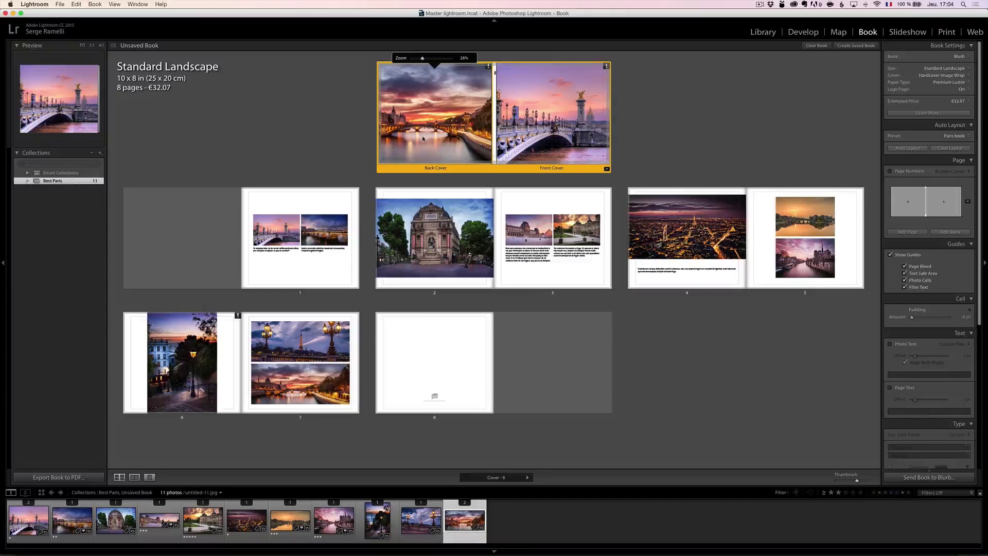
left_click_drag(430, 132, 577, 108)
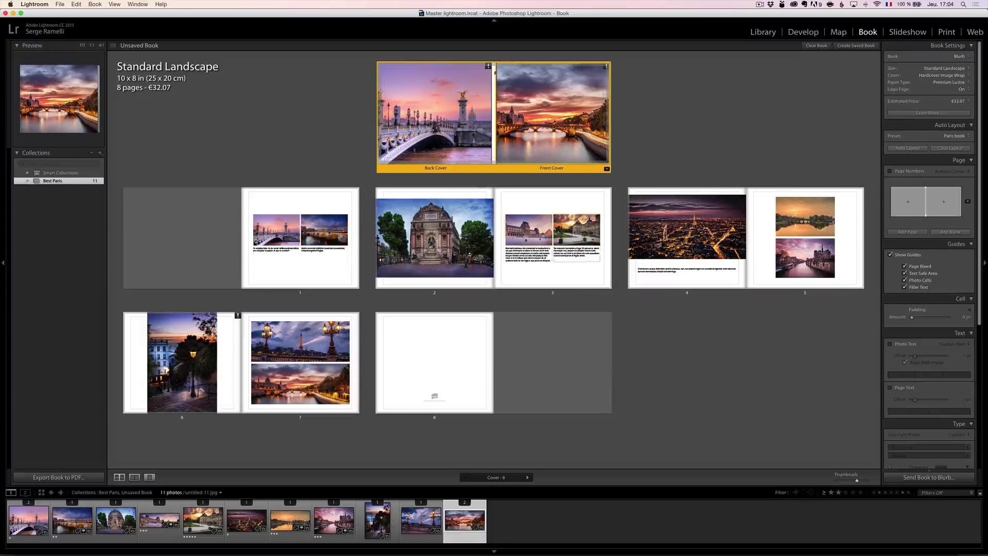
- Review the book in spread and single-page views, paging through the spreads and examining the photos on pages 6 and 7
left_click(299, 265)
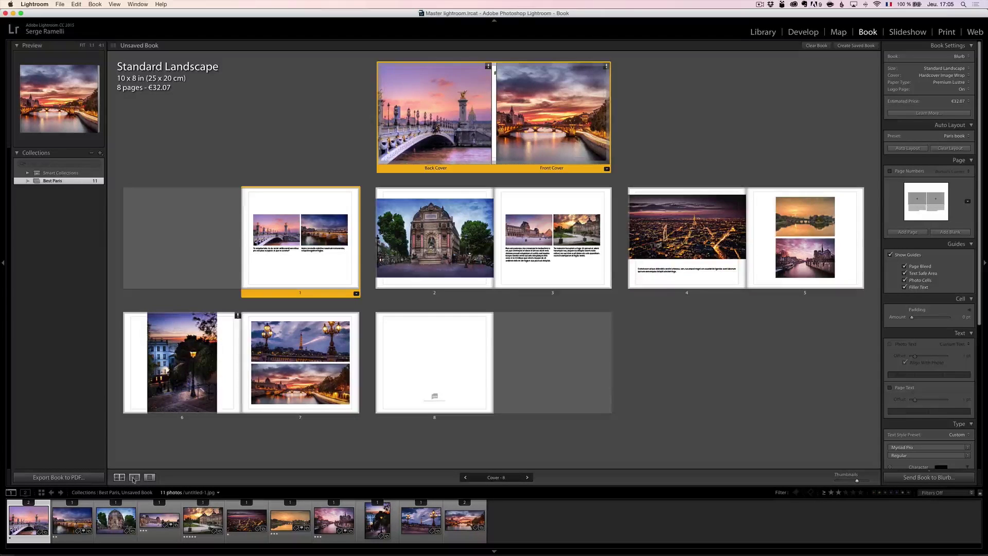
left_click(134, 477)
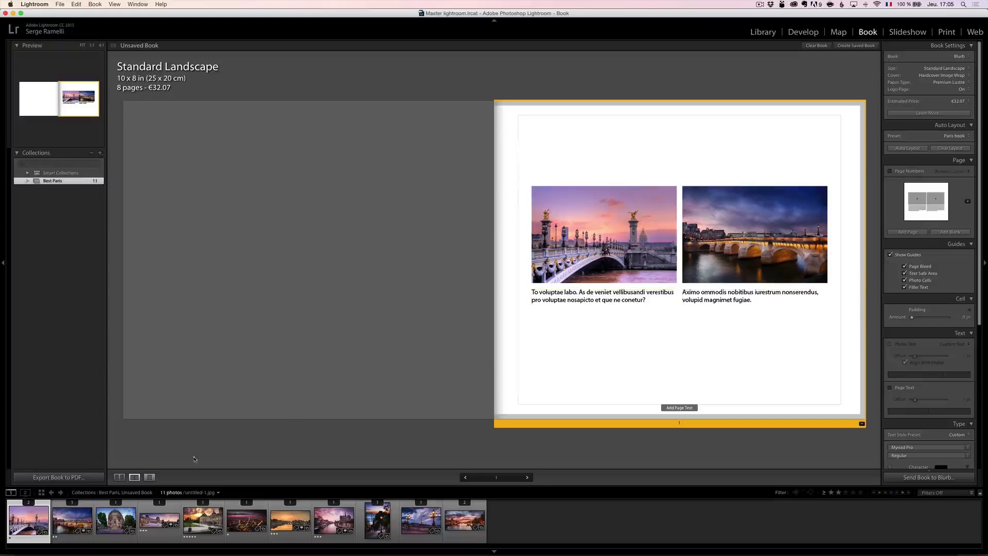
left_click(150, 477)
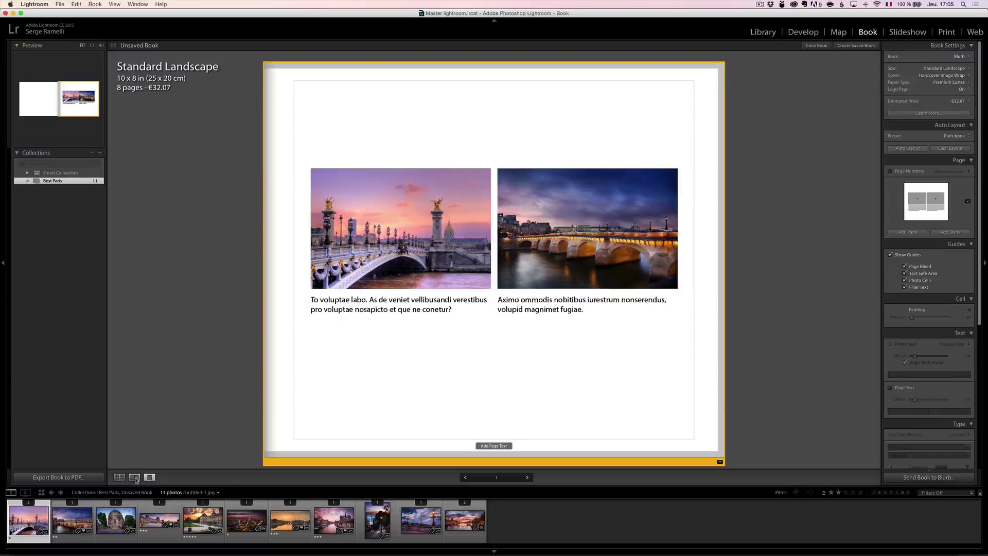
left_click(134, 477)
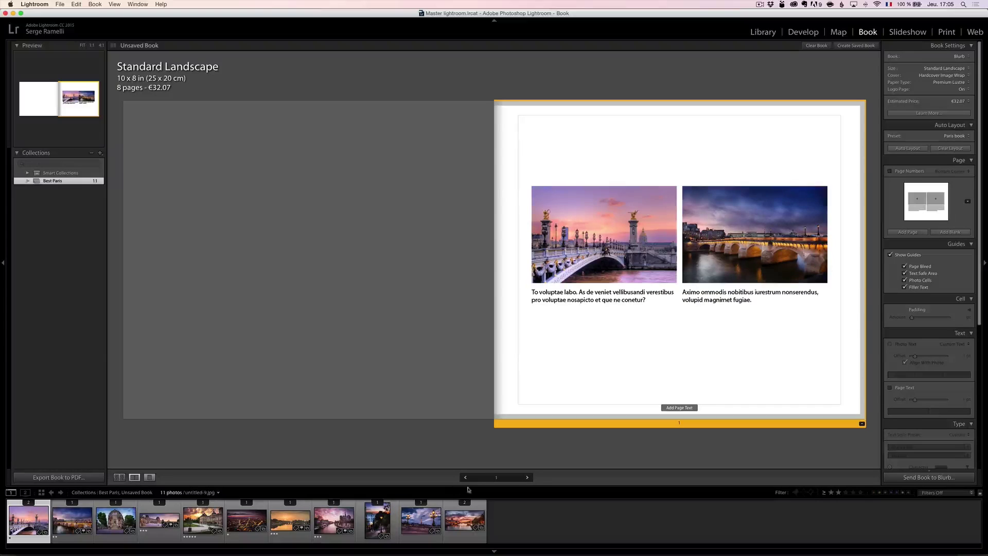
left_click(528, 477)
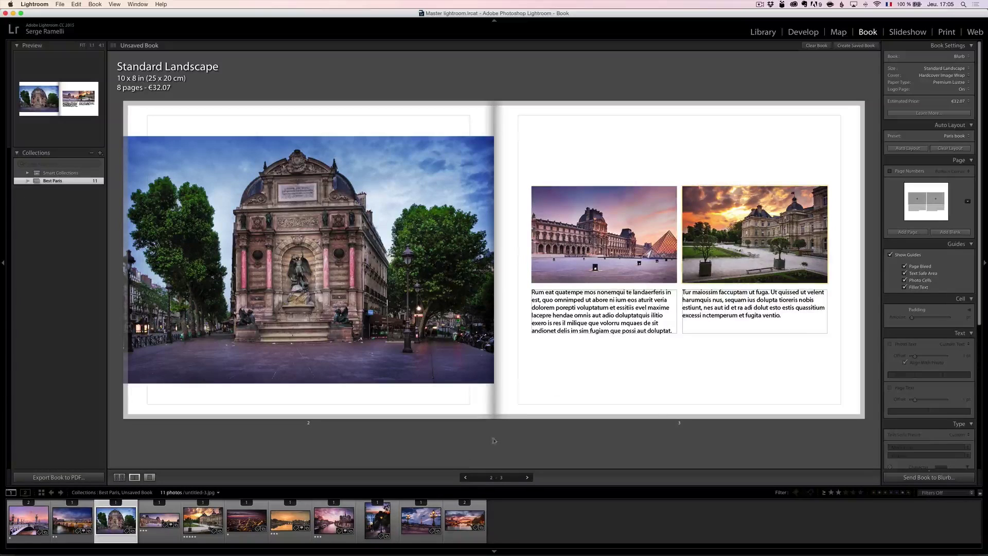
left_click(527, 478)
left_click(528, 478)
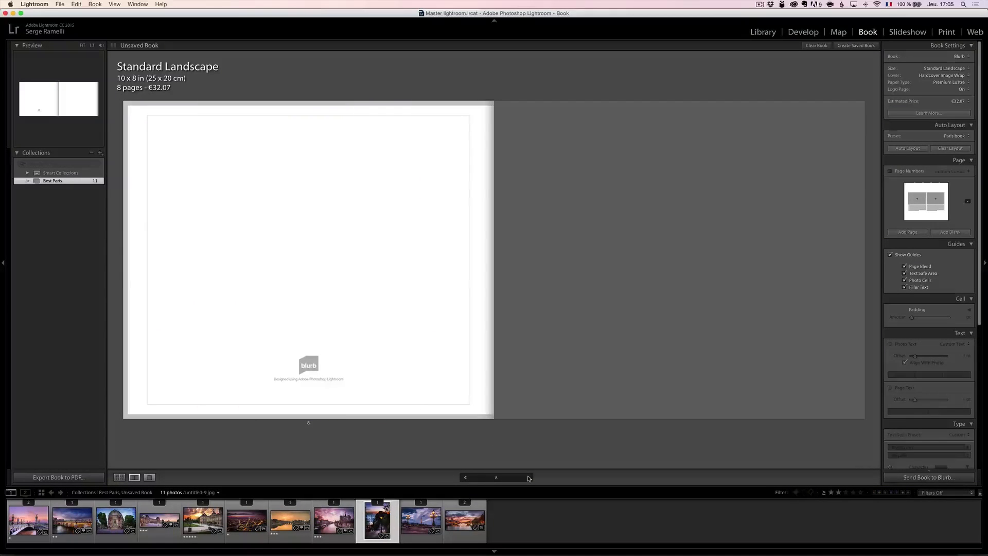
left_click(466, 477)
left_click(688, 204)
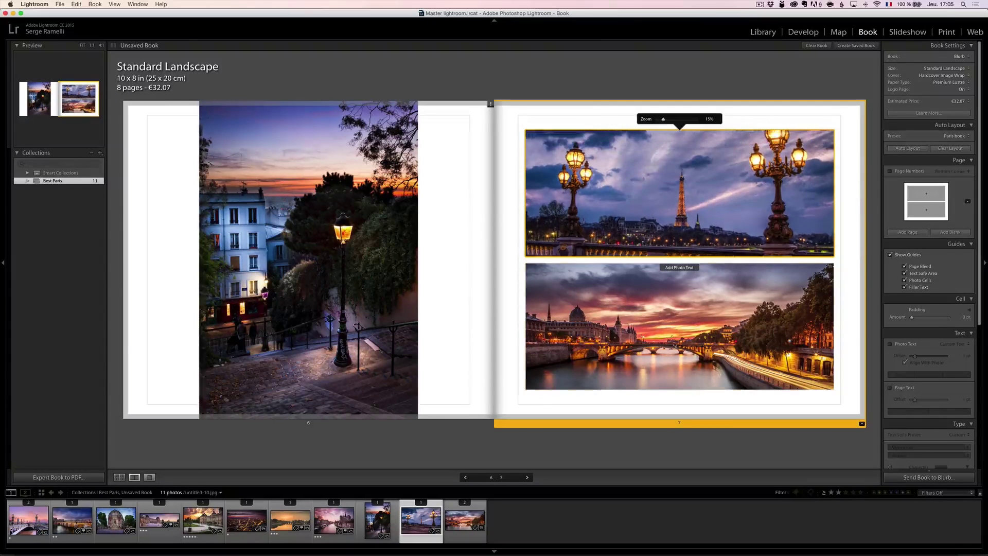
left_click(342, 271)
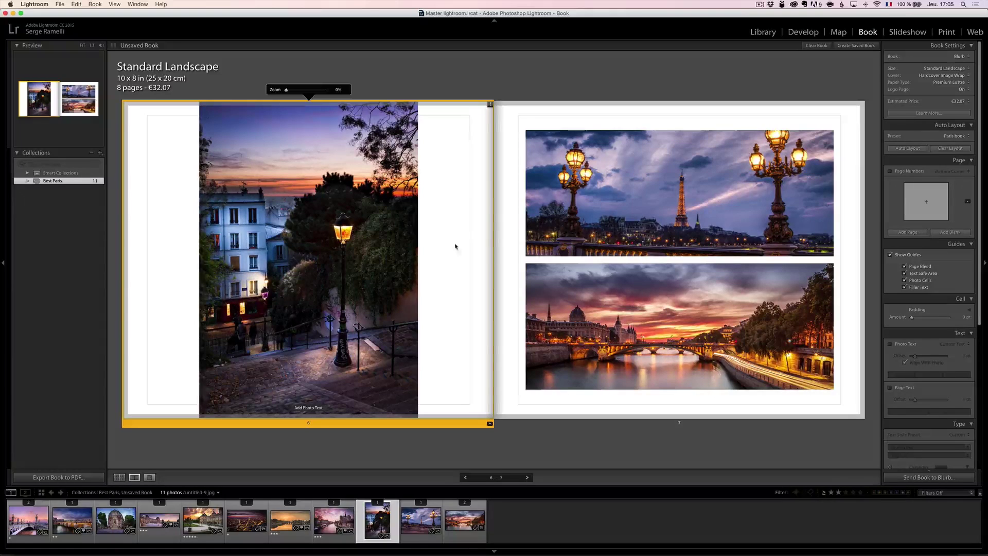
left_click(497, 245)
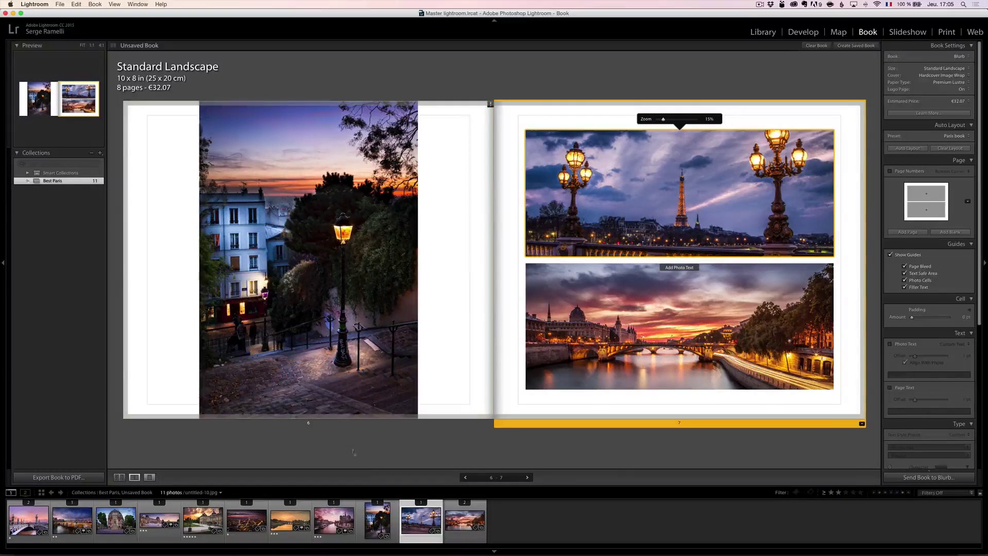
- Apply the full-bleed layout with two side-by-side photos to page 5 and shift both photos left within their cells
left_click(464, 478)
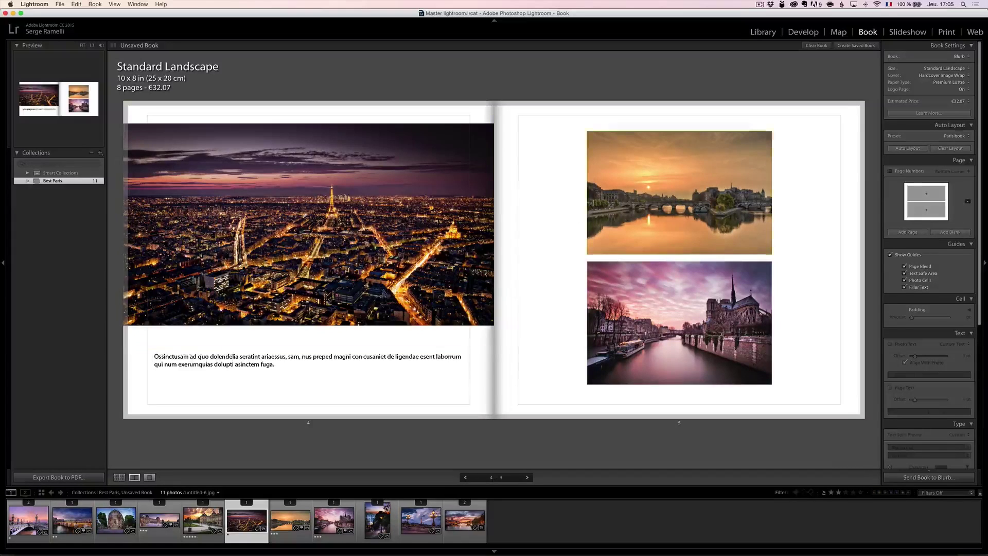
left_click(576, 233)
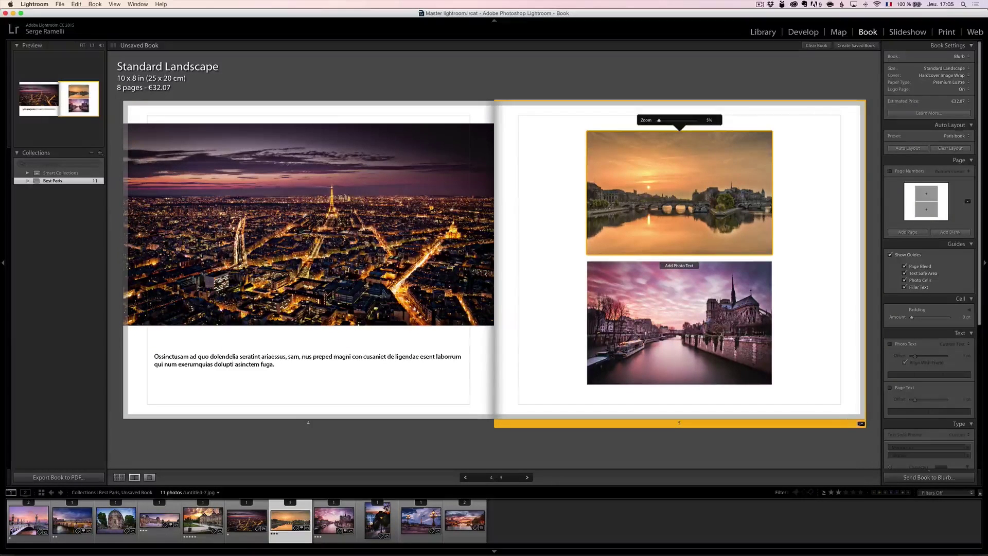
left_click(862, 425)
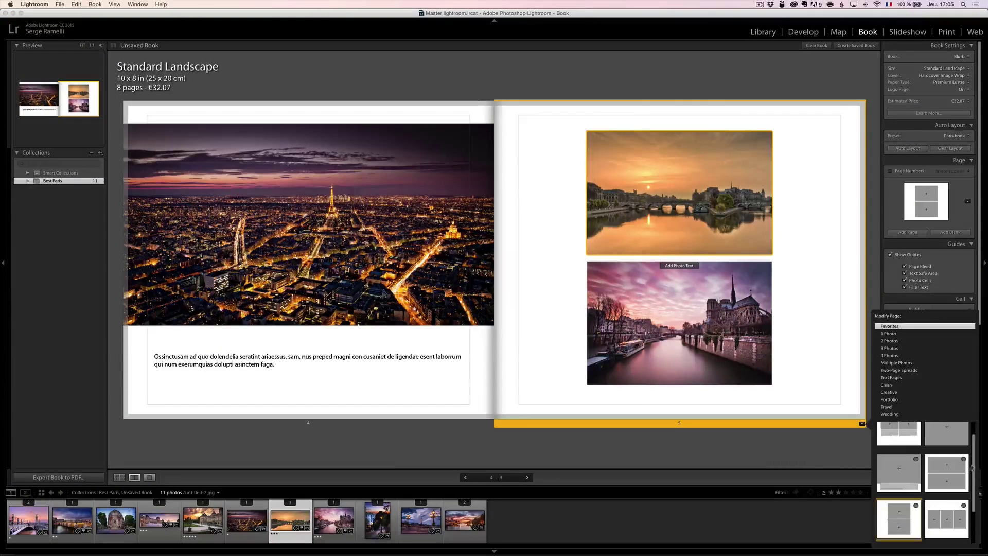
scroll(971, 467, "up", 3)
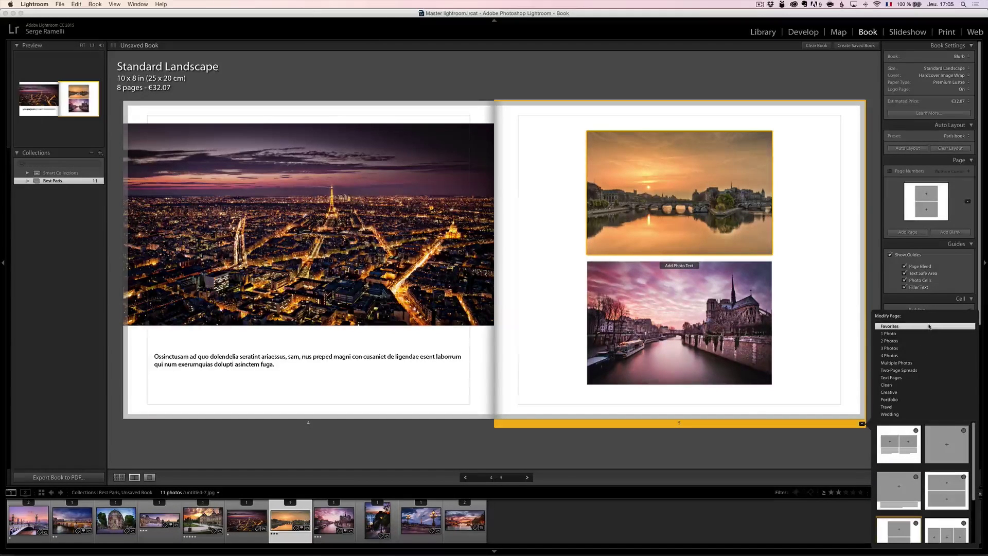
left_click(898, 356)
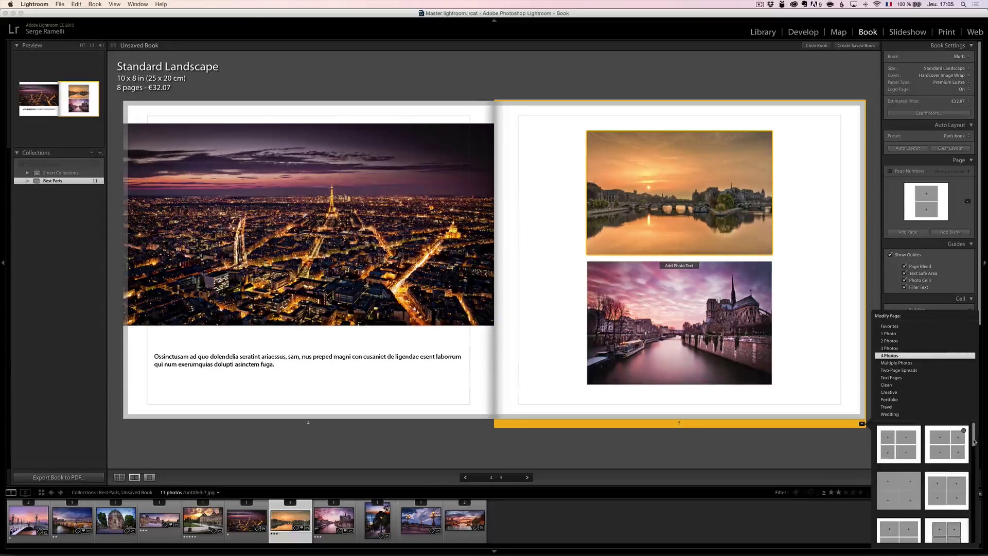
left_click(890, 341)
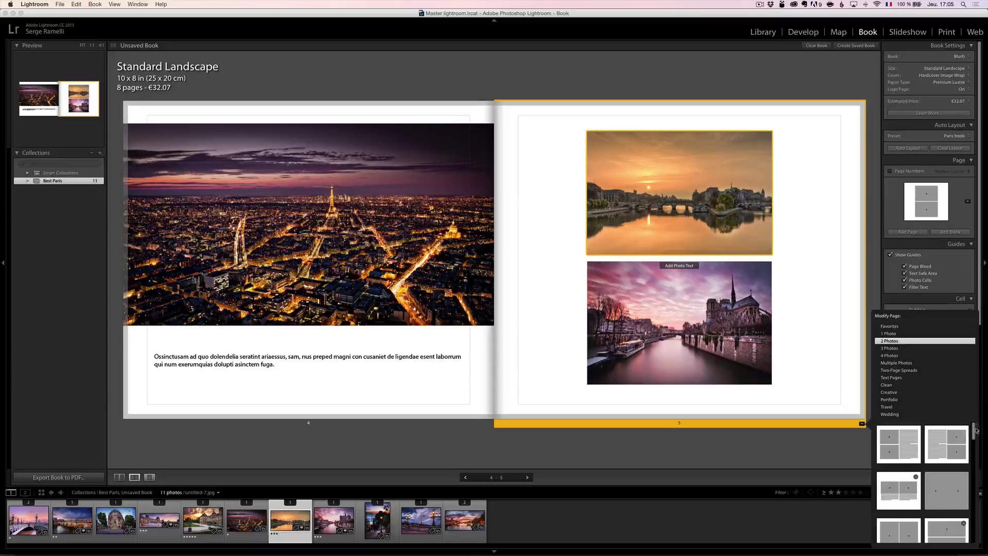
left_click(944, 462)
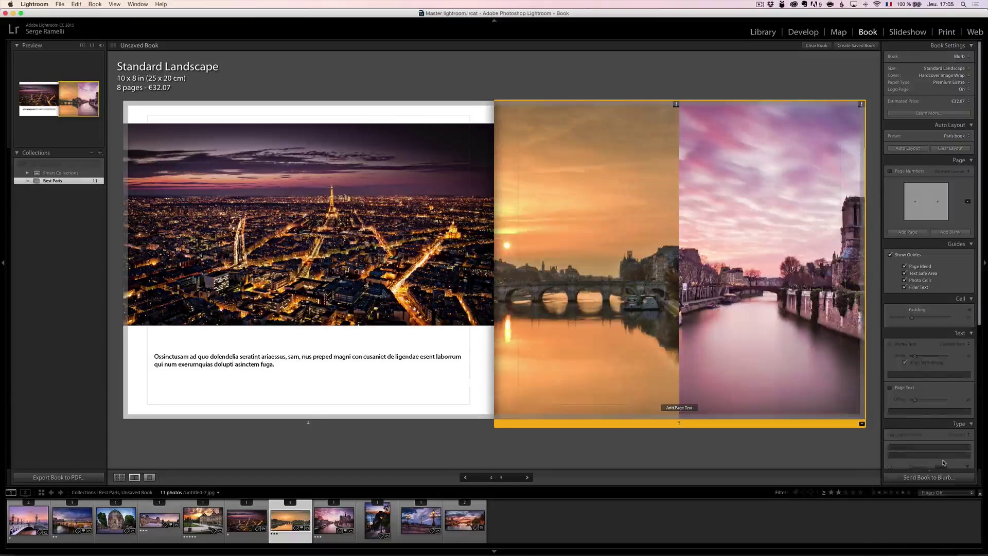
left_click_drag(557, 263, 550, 263)
left_click_drag(723, 265, 692, 266)
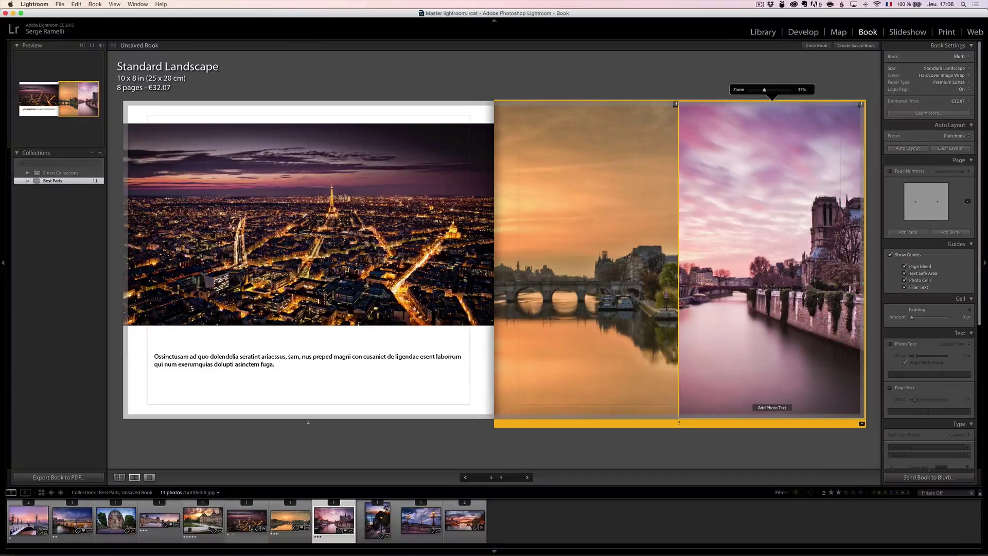
- Change page 3 to the three-photo row layout and place the night street-lamp photo in the empty third cell
left_click(465, 478)
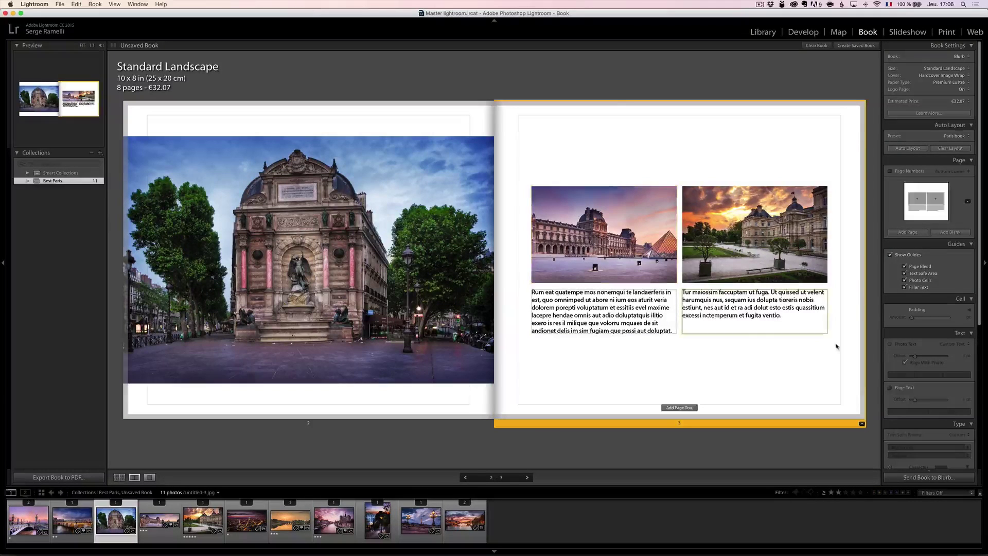
left_click(862, 423)
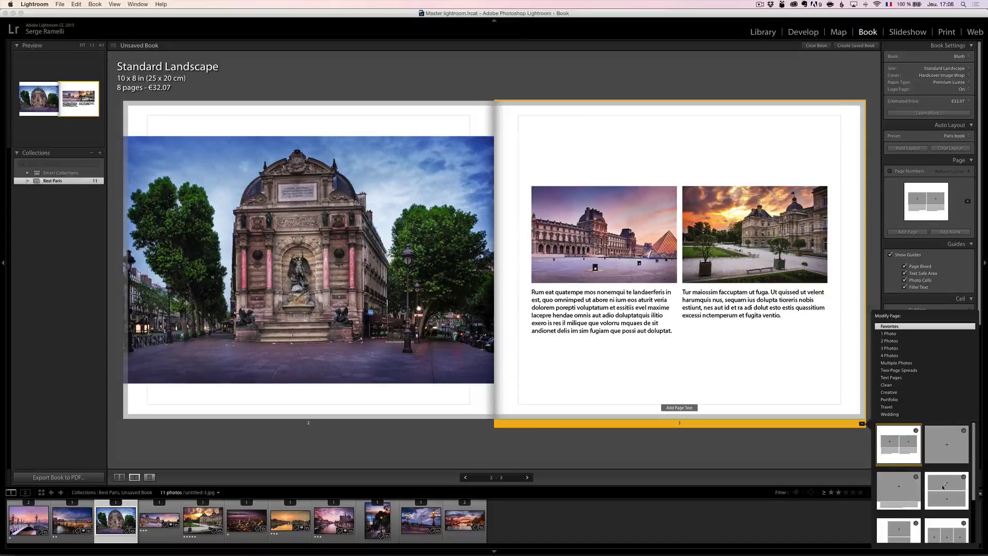
left_click_drag(975, 446, 974, 470)
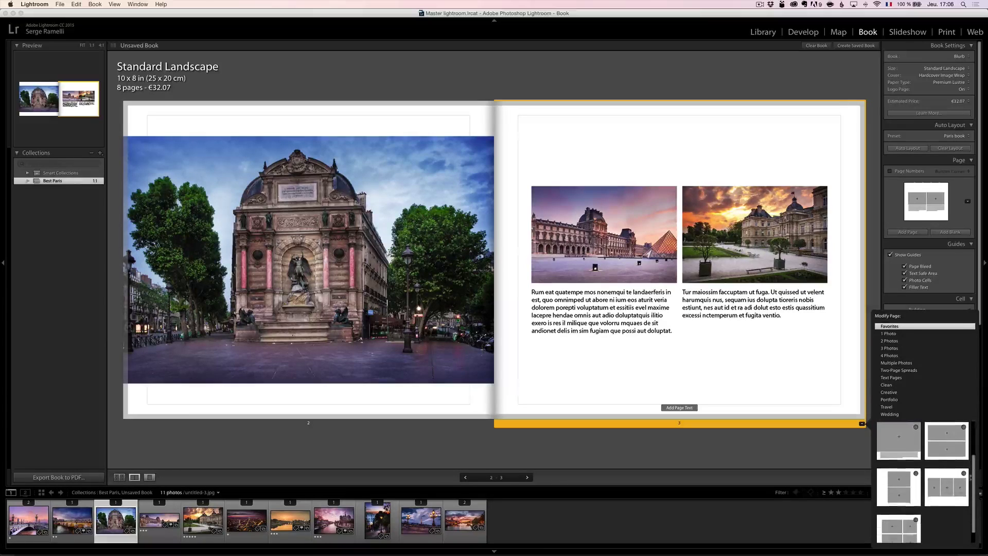
left_click(937, 493)
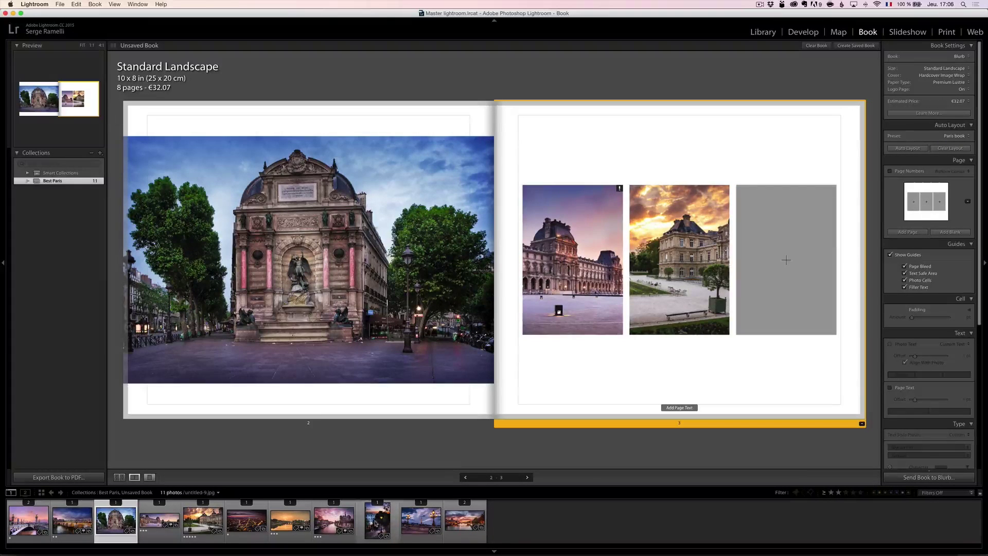
left_click_drag(377, 520, 834, 239)
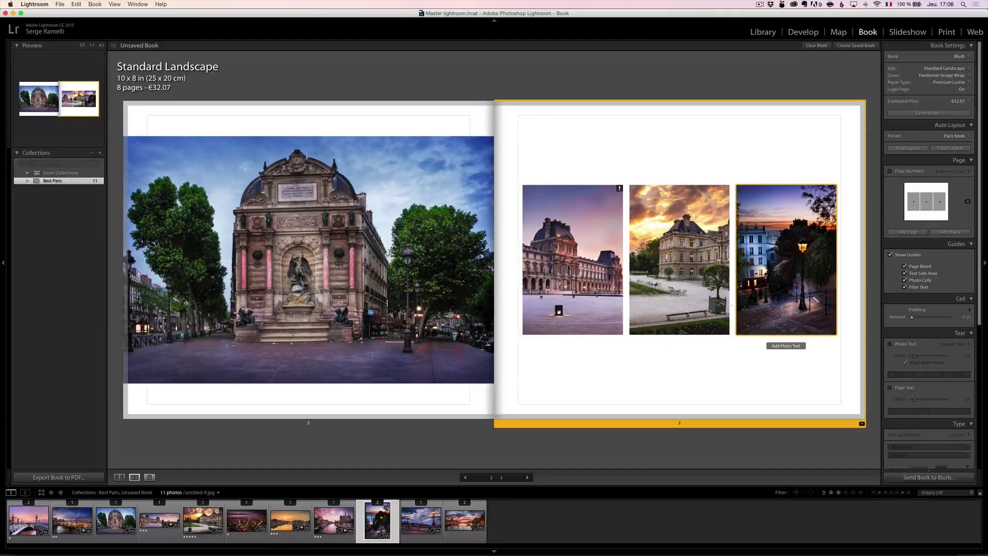
- Adjust the framing of the photos in page 3's cells, shifting the palace photo left
left_click(680, 257)
left_click(572, 257)
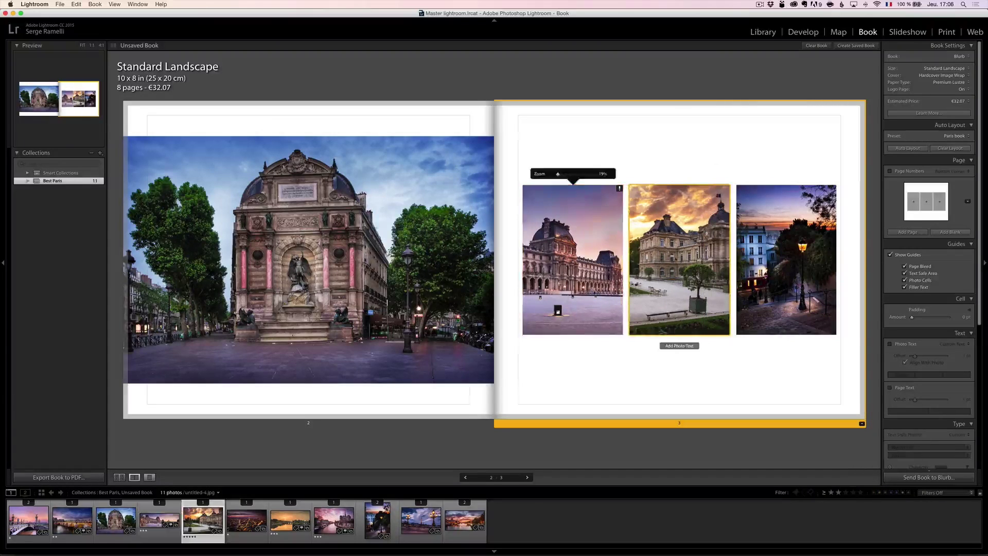
left_click(680, 257)
left_click(780, 271)
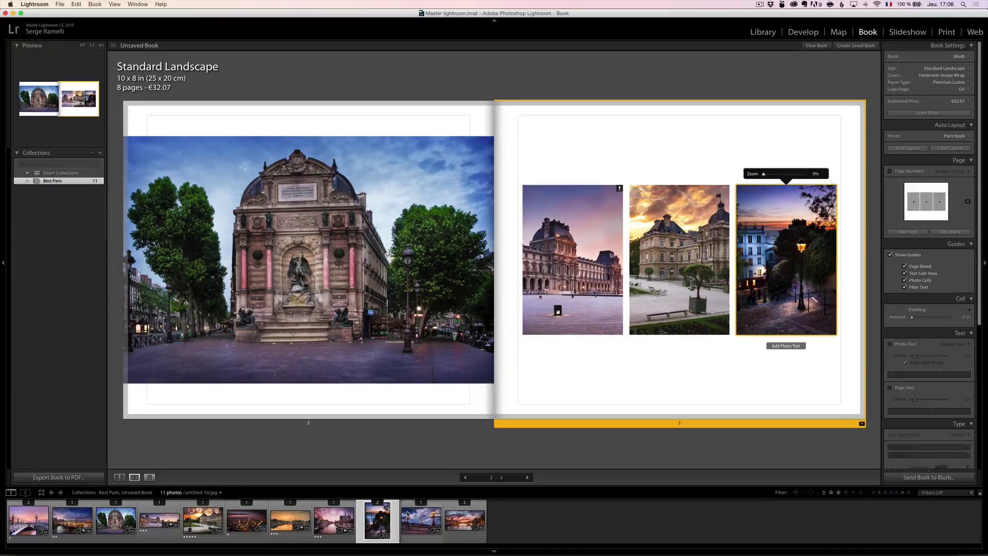
- Add a new page 8 at the end of the book and give it the full-bleed four-photo grid layout
left_click(526, 477)
left_click(526, 477)
left_click(525, 477)
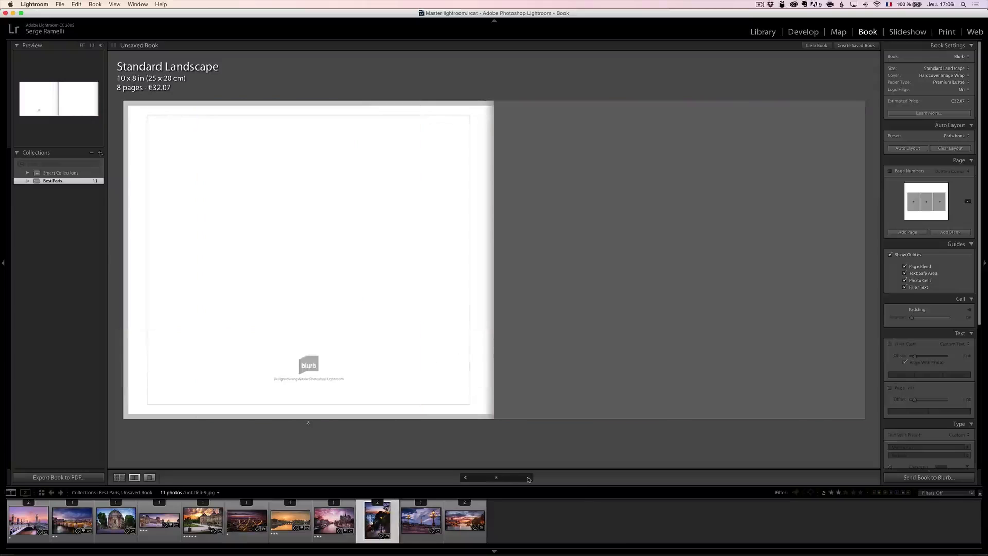
left_click(913, 233)
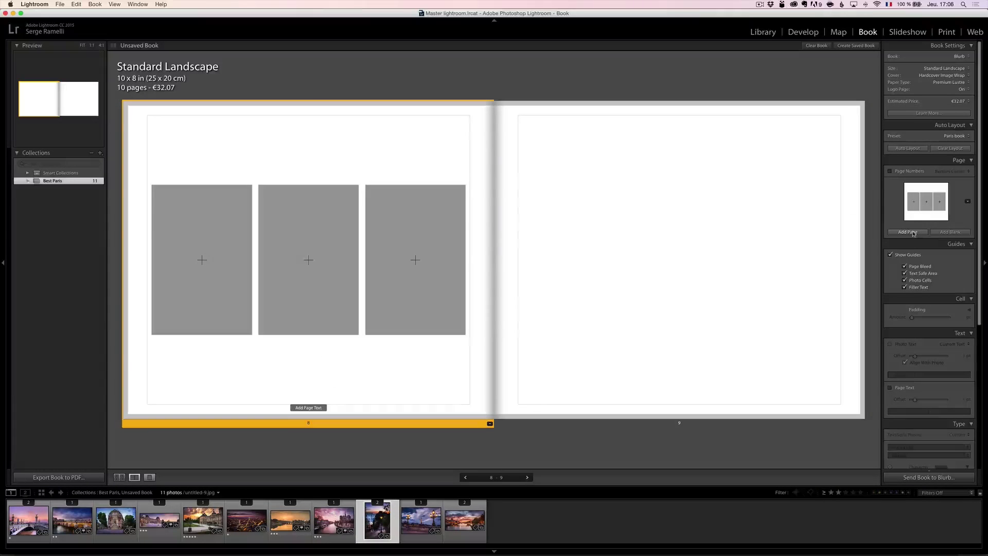
left_click(968, 203)
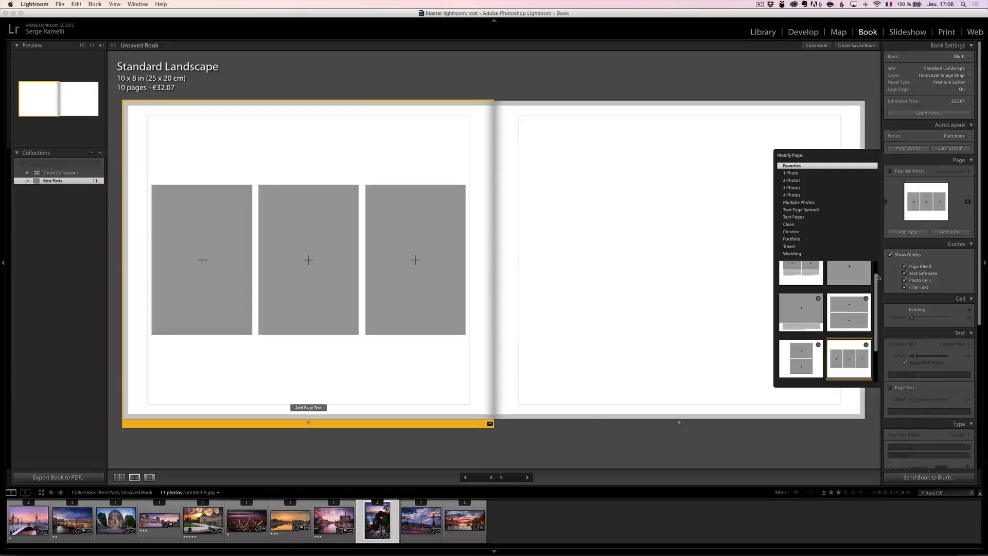
left_click(793, 195)
left_click(812, 314)
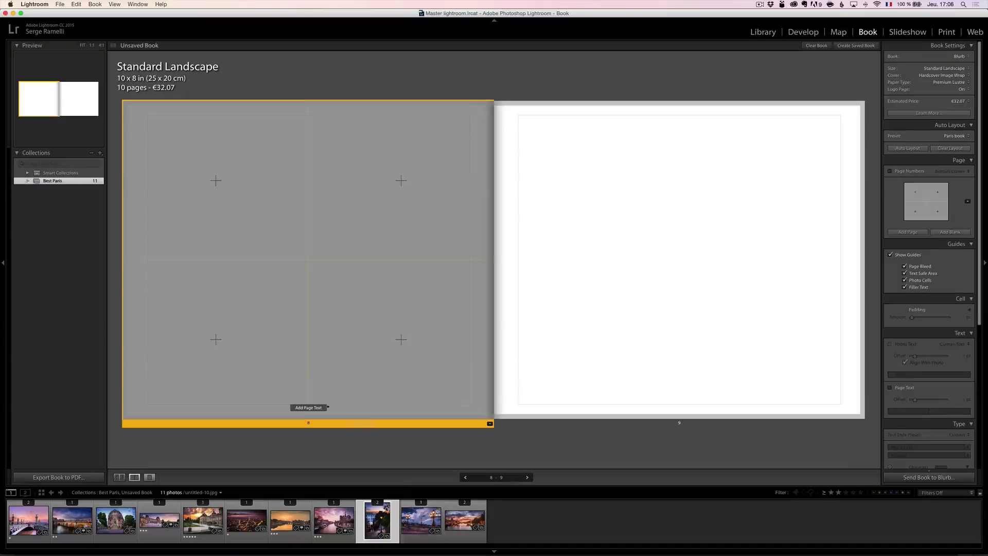
- Fill page 8's grid with the golden sunrise and Notre-Dame photos above the Eiffel Tower lamppost and red Seine sunset photos
left_click_drag(421, 520, 216, 340)
left_click_drag(465, 520, 401, 340)
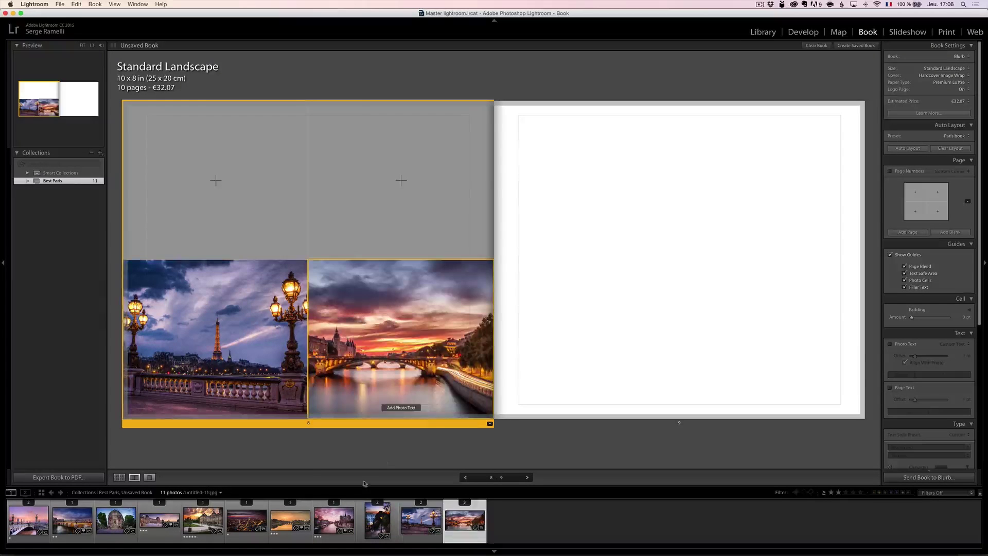
left_click_drag(334, 516, 401, 180)
left_click_drag(291, 520, 258, 152)
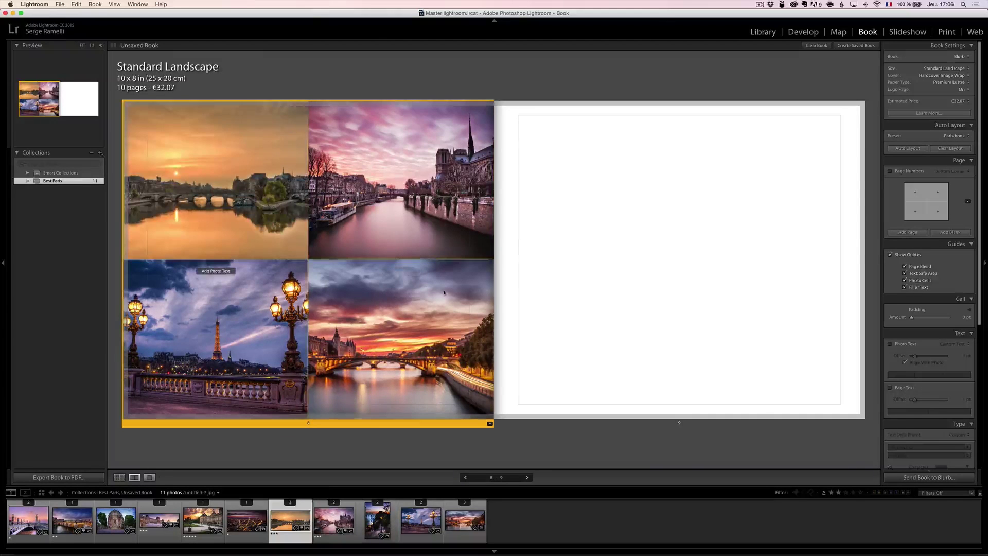
- Reframe page 8's lower photos, shifting the Eiffel Tower image left and the Seine sunset slightly right
left_click_drag(267, 300, 245, 301)
left_click_drag(383, 306, 393, 306)
left_click(384, 211)
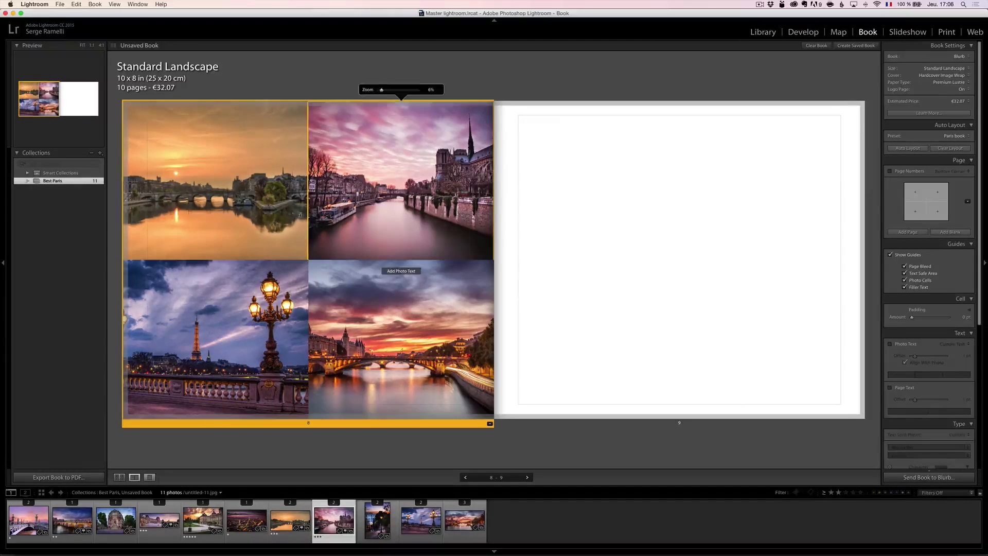
left_click(293, 216)
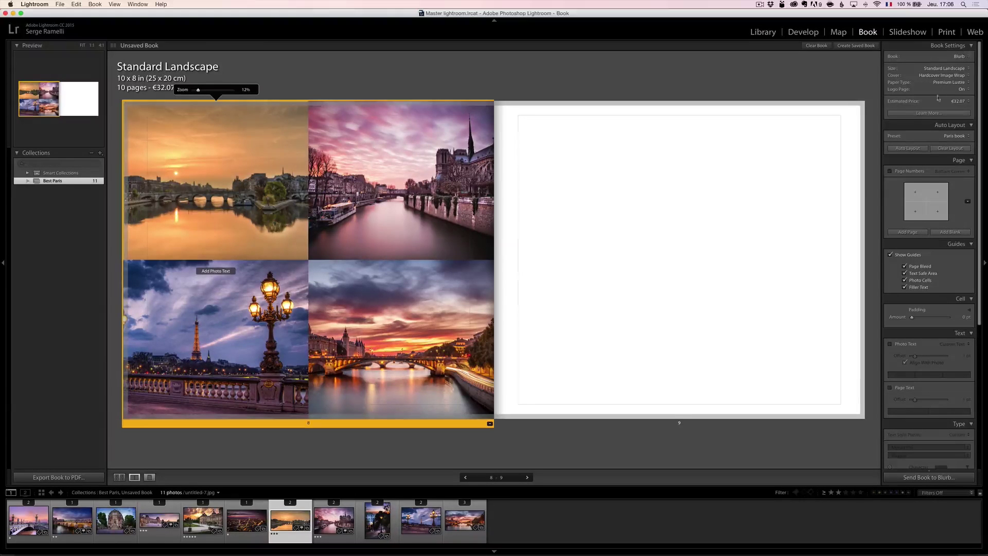
- Compare the available book sizes and set the size to Small Square, 7 x 7 in
left_click(951, 69)
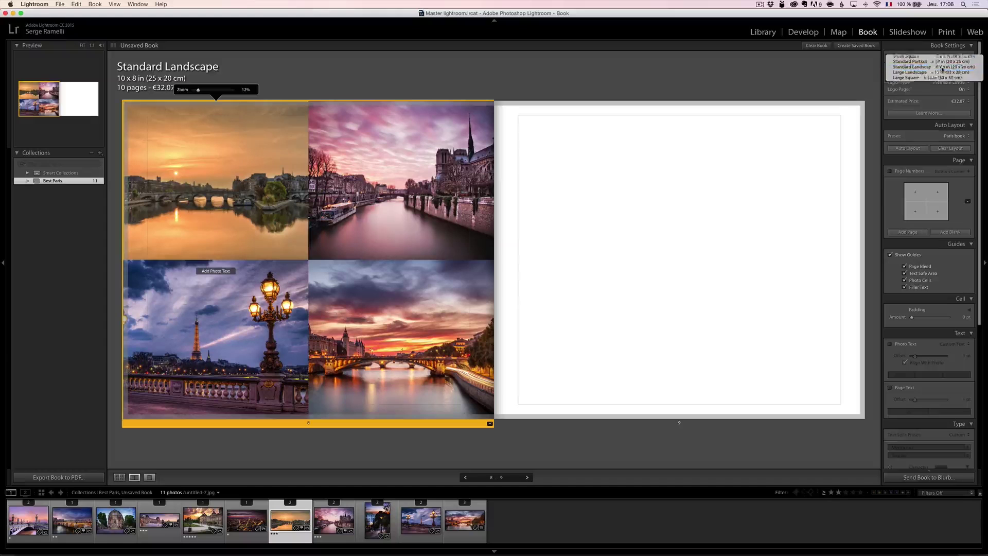
key("Escape")
left_click(944, 69)
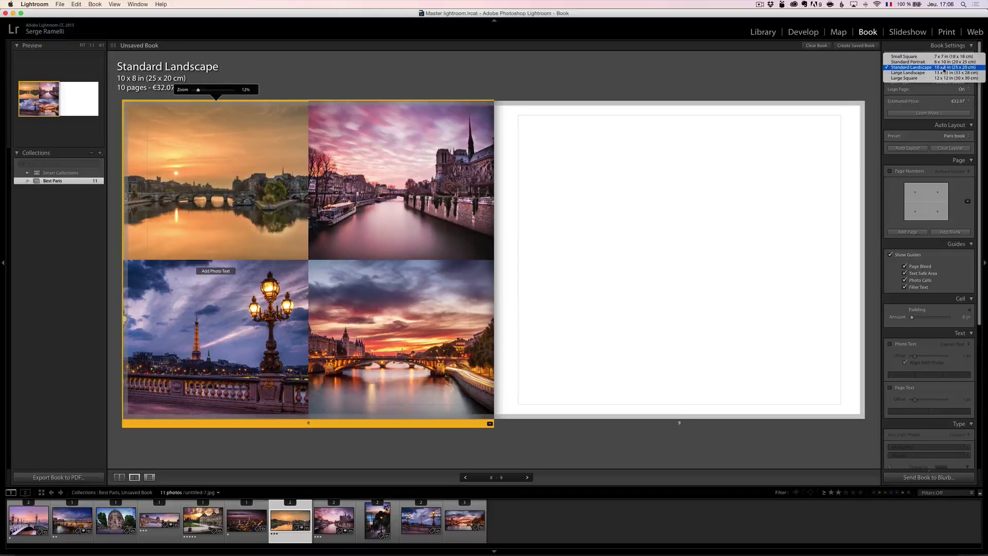
left_click(910, 47)
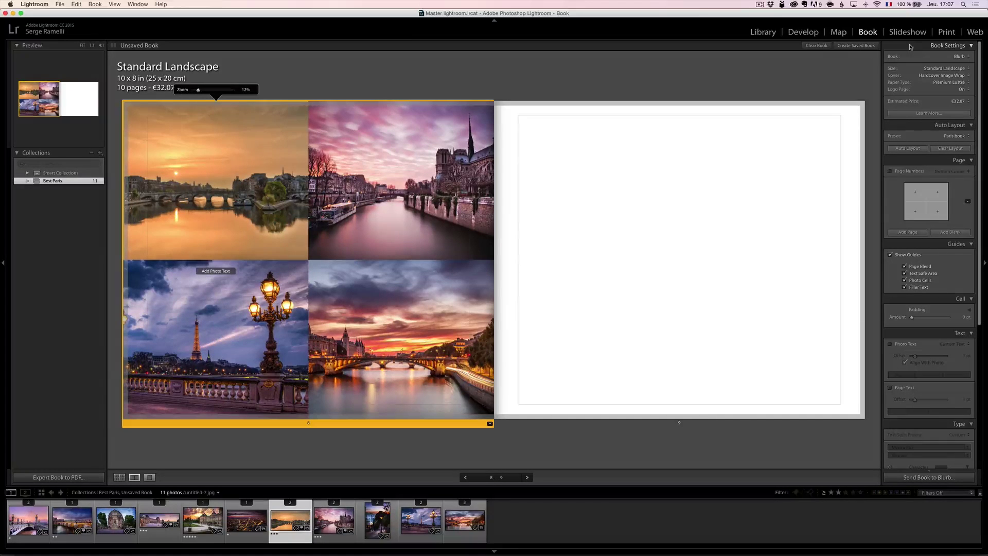
left_click(945, 68)
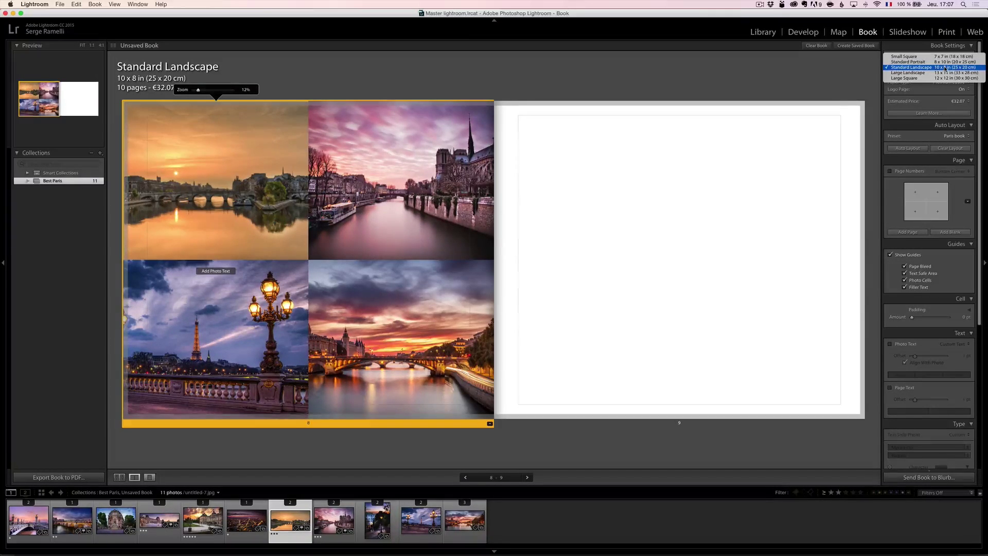
left_click(951, 57)
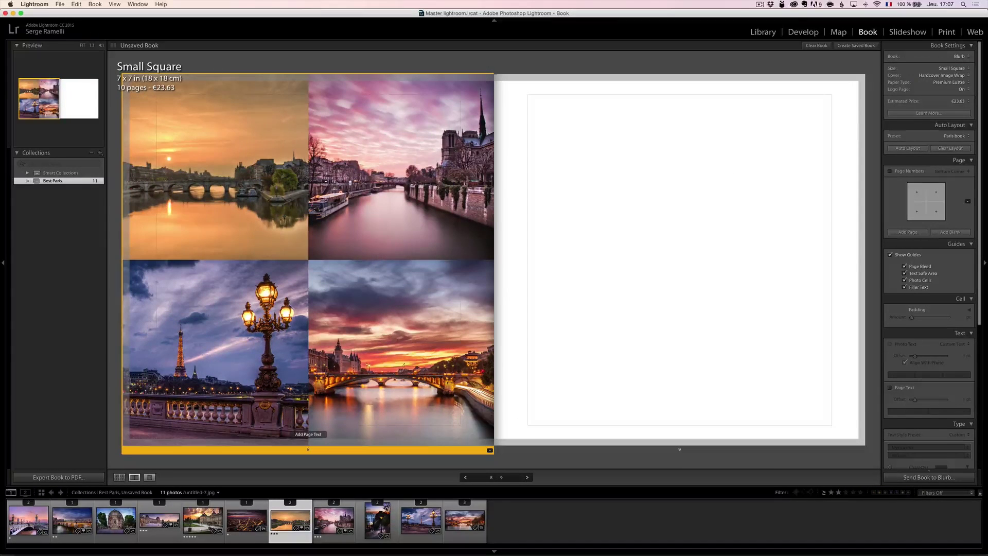
- Set the book's cover to Softcover and its logo page to None
left_click(937, 76)
left_click(938, 88)
left_click(961, 90)
left_click(960, 94)
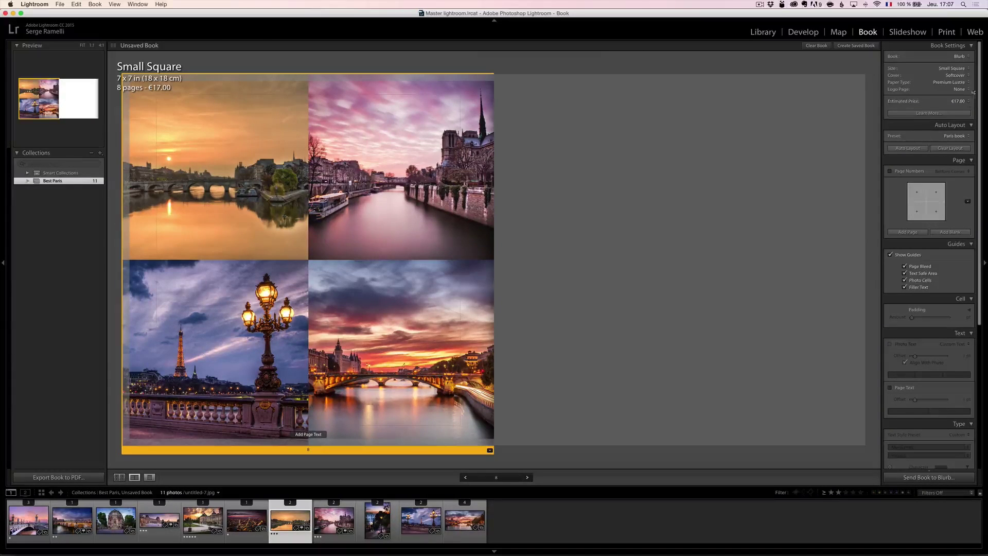
- Switch the estimated price's currency to CAD and turn the logo page back on
left_click(960, 102)
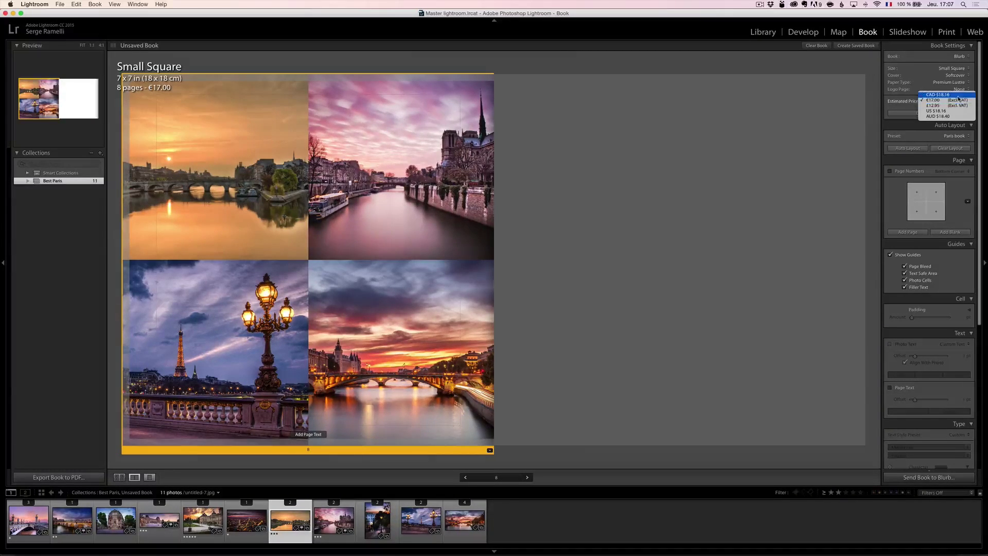
left_click(959, 99)
left_click(959, 99)
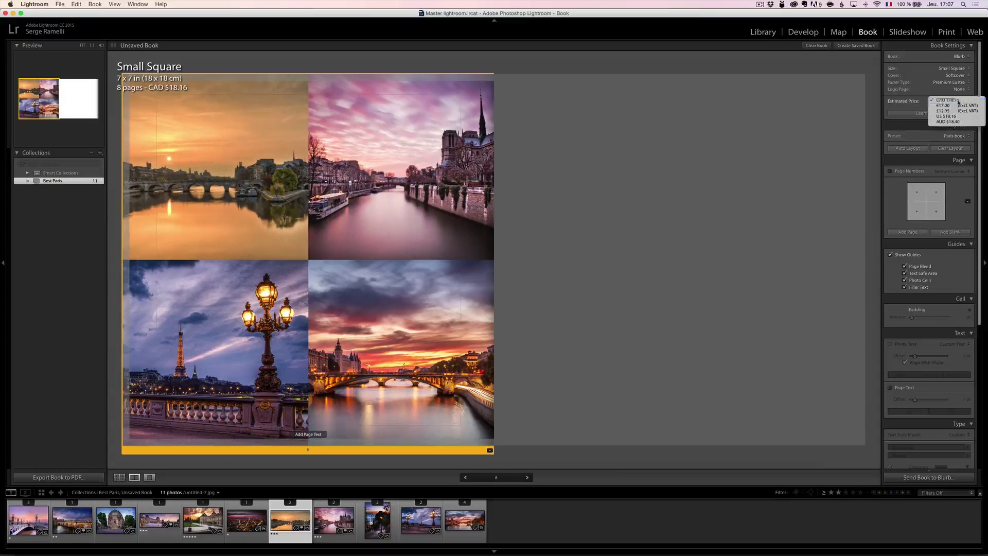
left_click(960, 101)
left_click(956, 90)
left_click(956, 83)
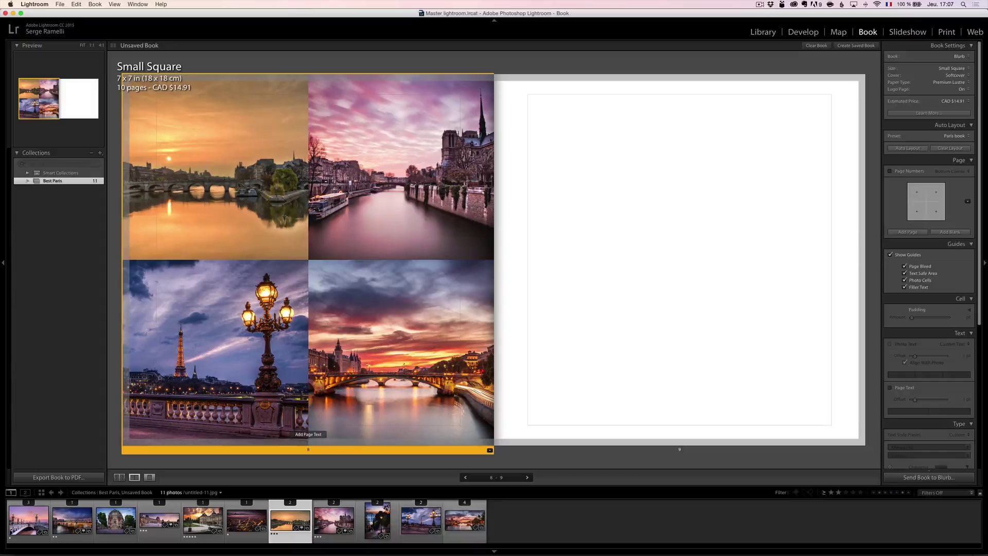
- Go to the logo page at the end of the book and look over the text, type and background settings
left_click(471, 517)
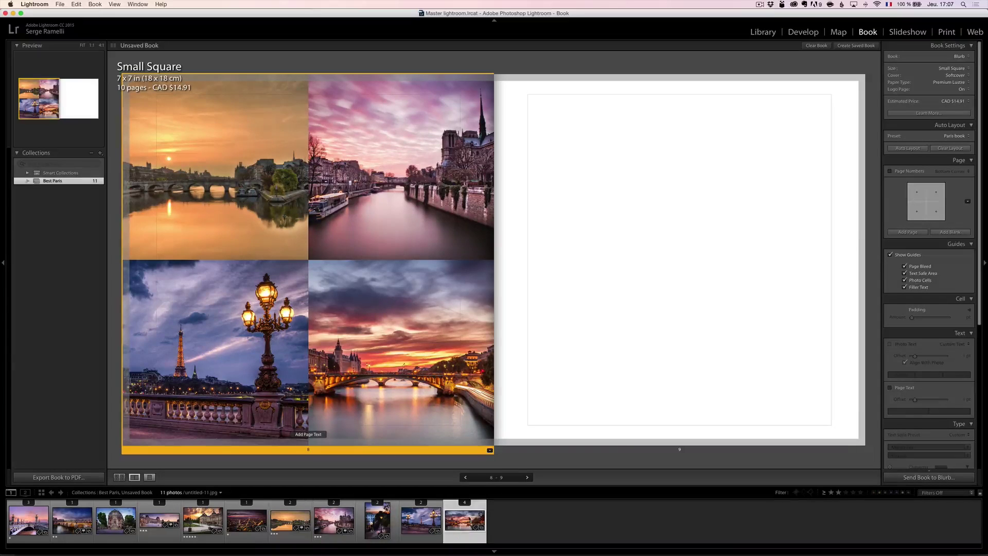
left_click(527, 478)
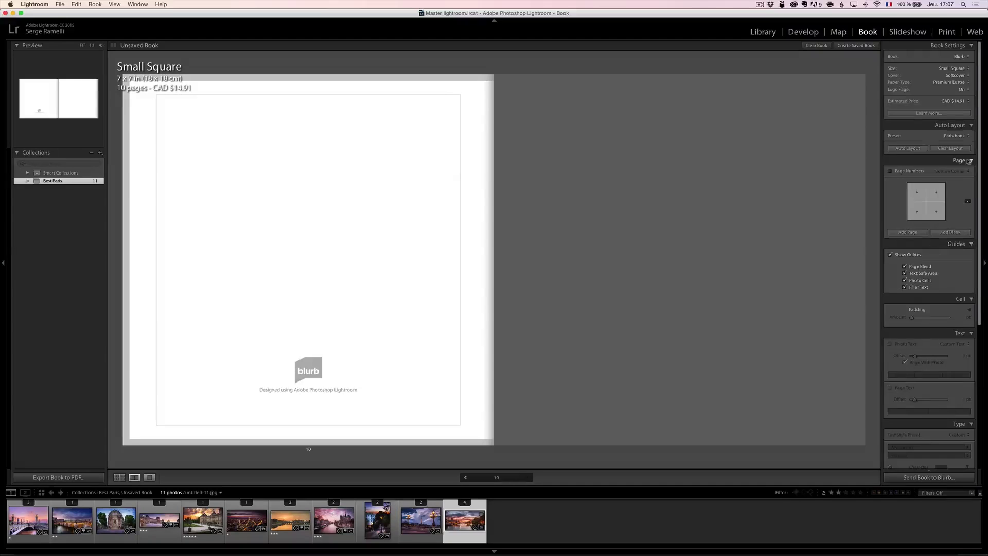
scroll(942, 250, "down", 10)
scroll(940, 242, "up", 9)
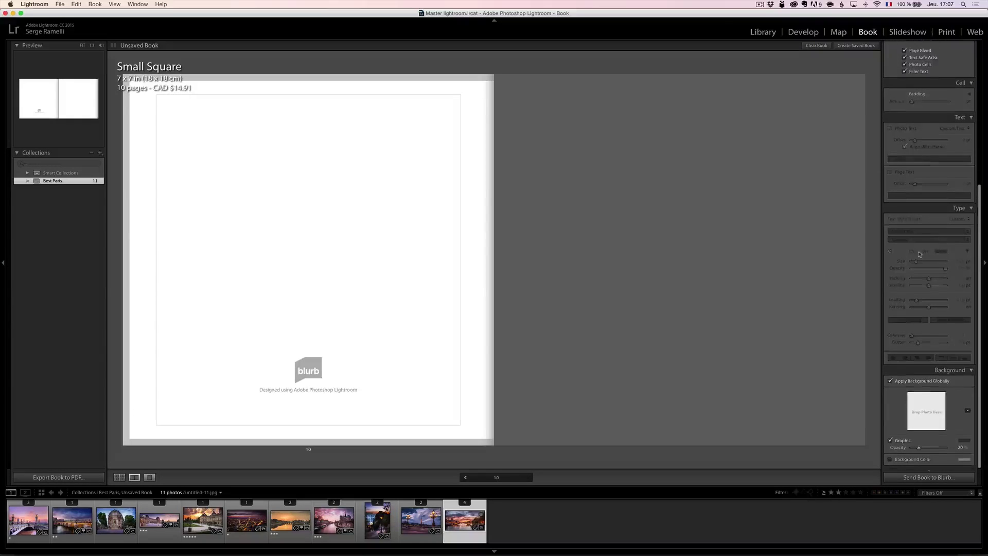
- Return to the overview of all the book's pages and look over the finished layout and settings
left_click(116, 520)
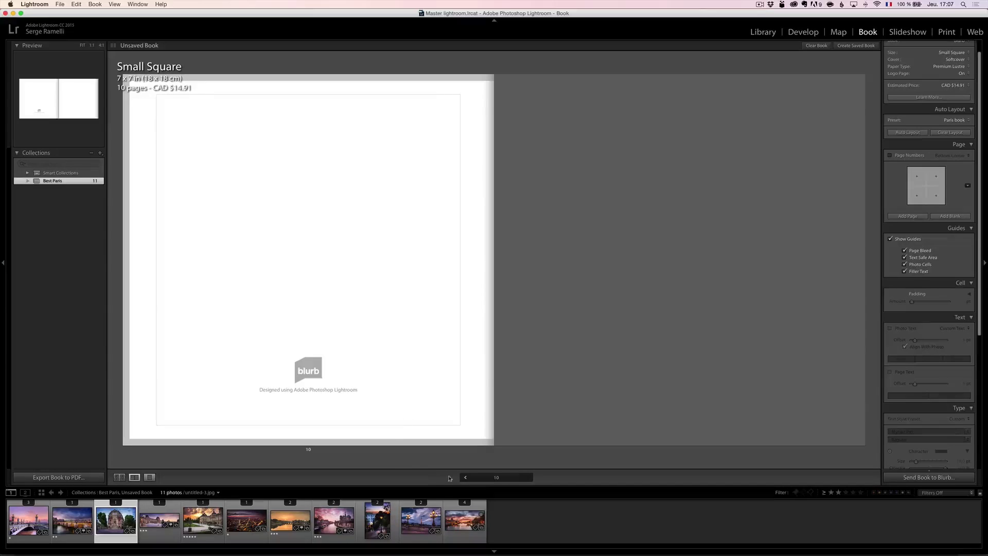
left_click(119, 477)
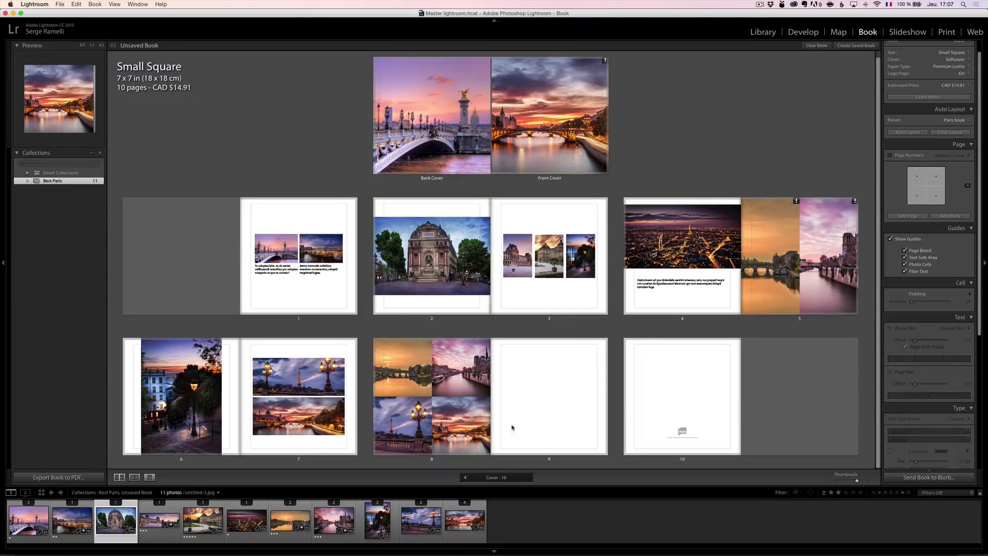
scroll(946, 317, "down", 10)
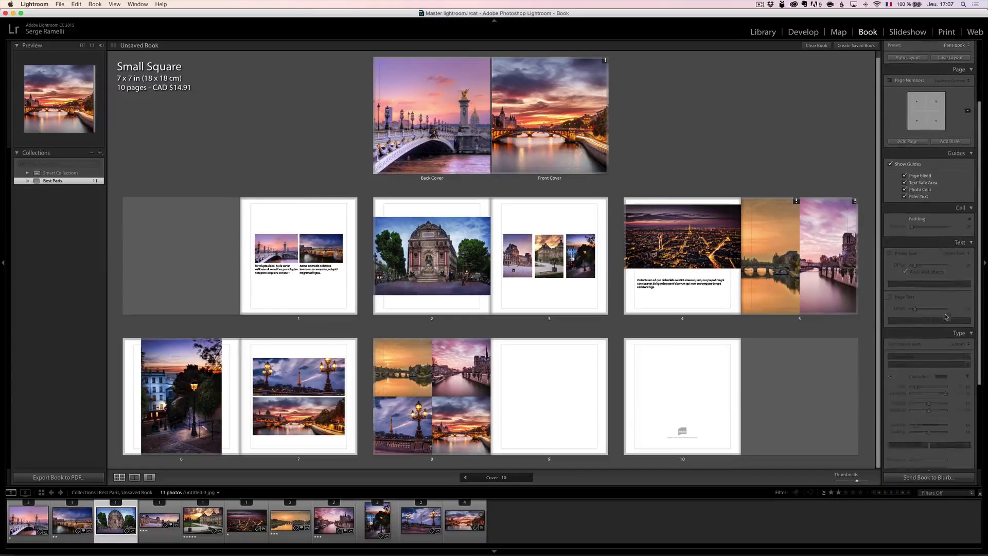
scroll(946, 317, "up", 1)
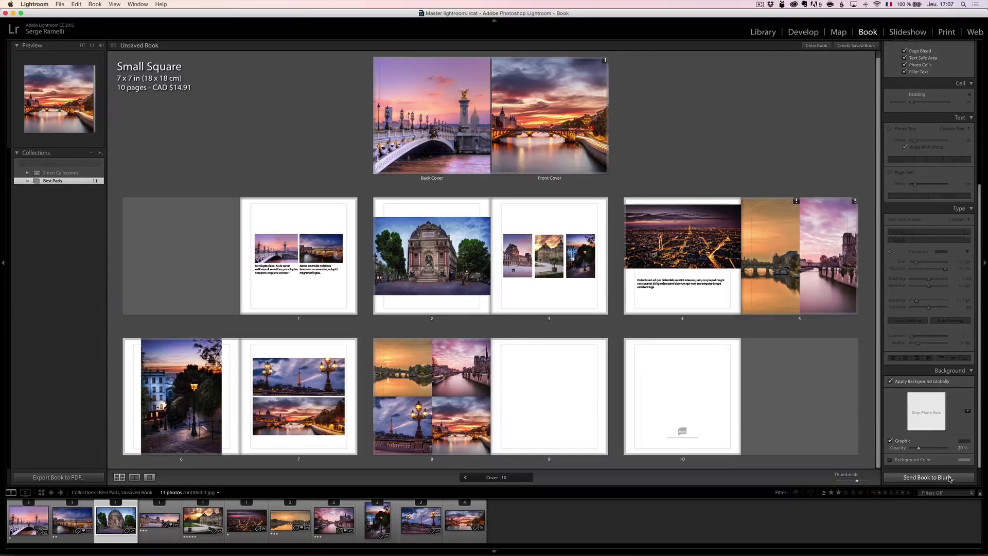
- Export the book as a PDF named ParisBook into the Export folder
left_click(66, 479)
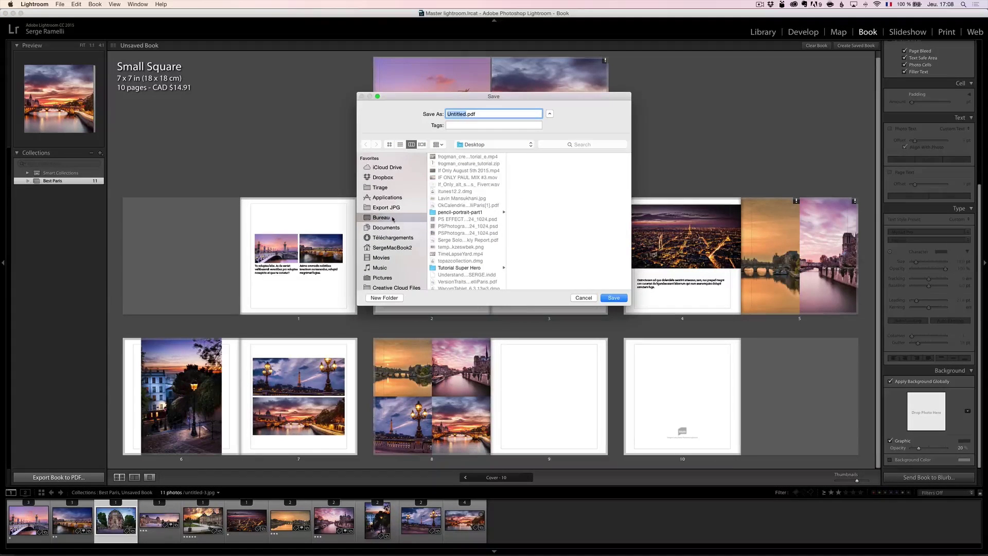
left_click(492, 145)
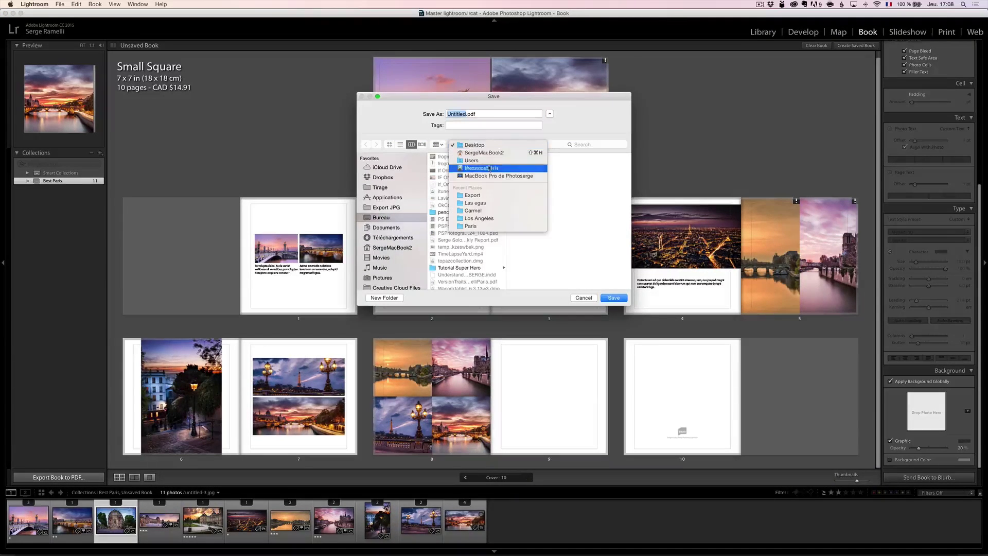
left_click(491, 200)
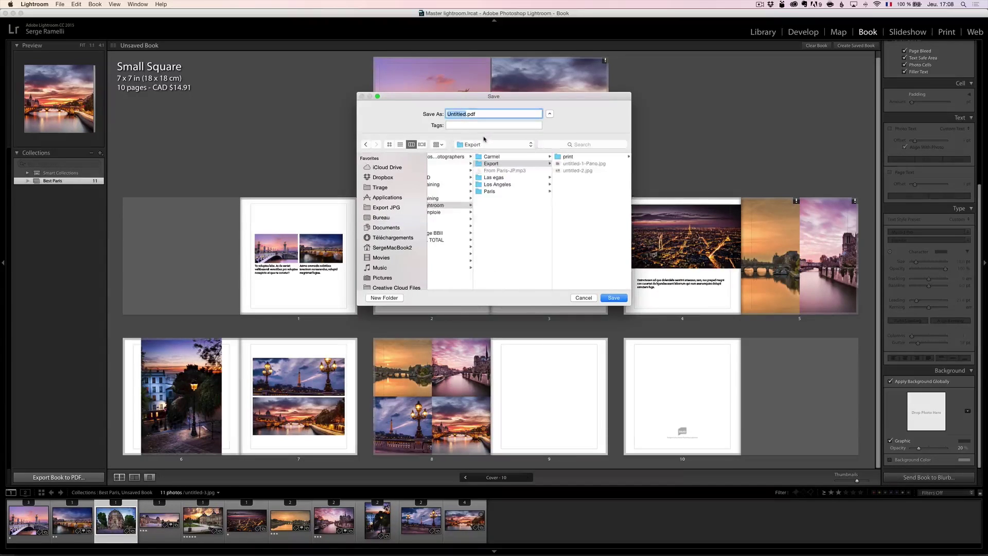
type("ParisBook")
key("Return")
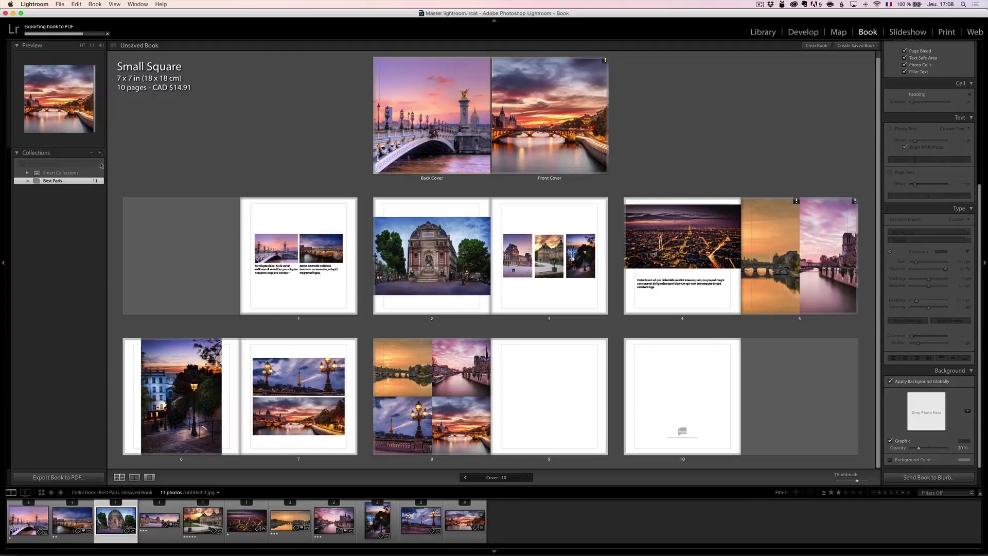
- Switch to Finder and open the exported ParisBook.pdf
key("super+Tab")
key("super+Tab")
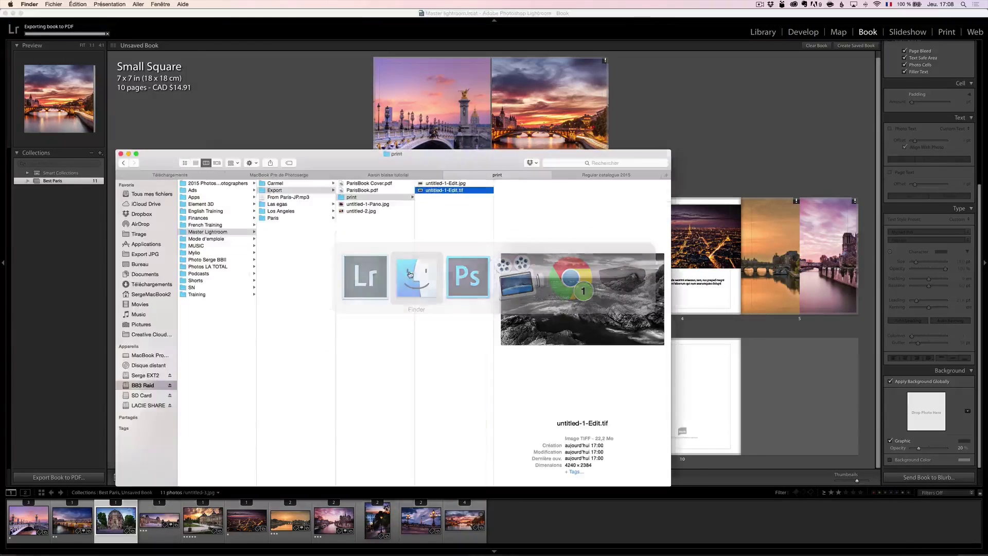
left_click(379, 191)
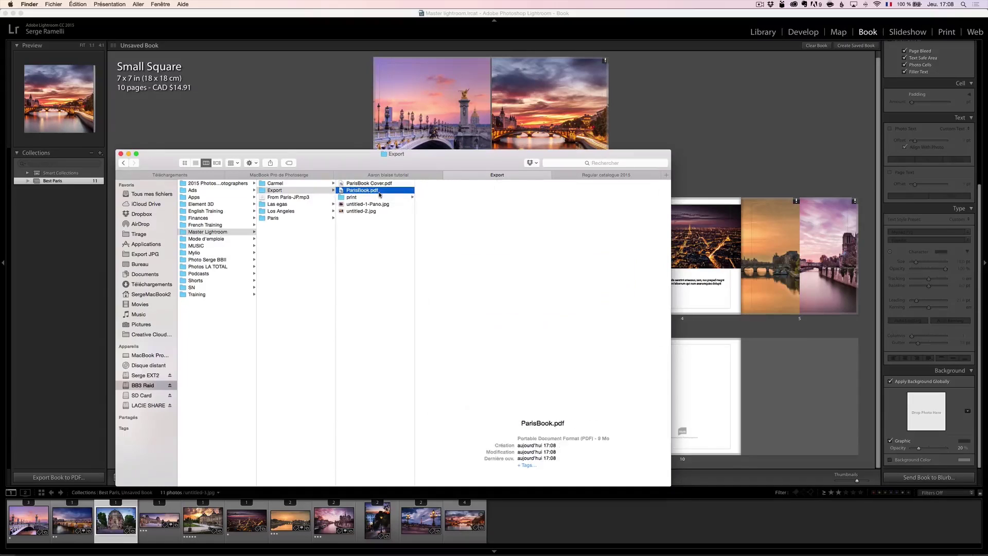
double_click(362, 190)
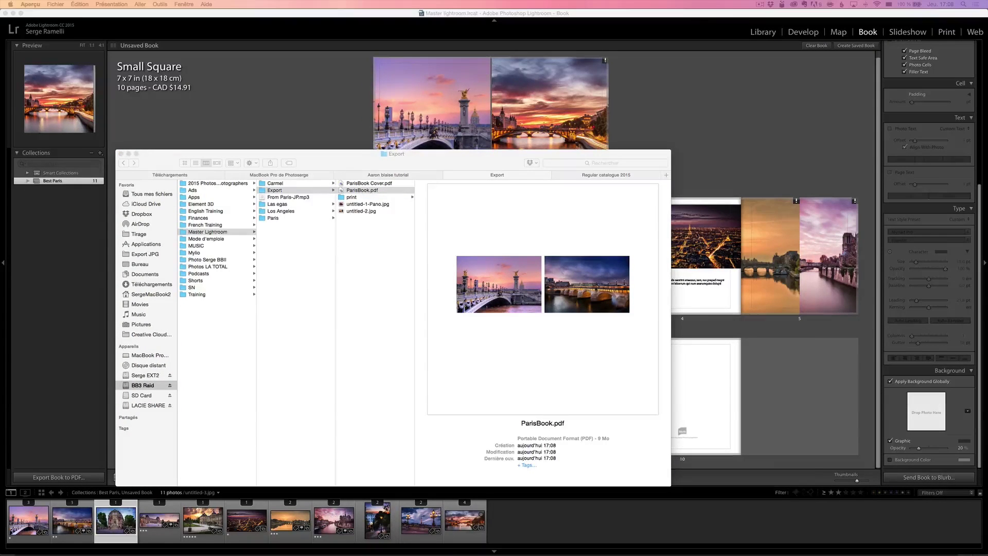
- Look through the pages of the exported book PDF and return to Lightroom
scroll(283, 146, "down", 10)
scroll(286, 150, "down", 15)
scroll(286, 150, "down", 15)
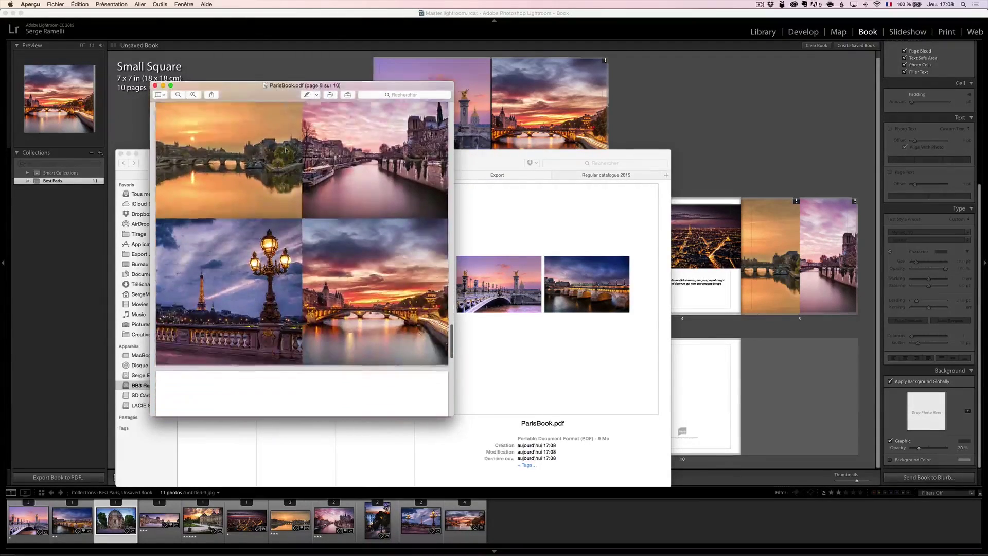
scroll(286, 150, "down", 10)
scroll(286, 151, "up", 20)
scroll(261, 212, "up", 5)
left_click(160, 94)
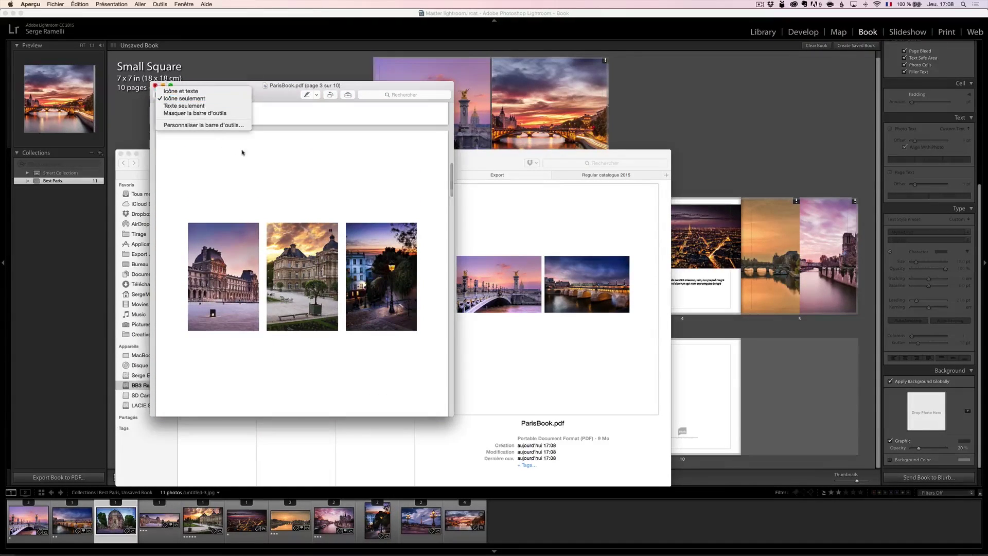
left_click(673, 124)
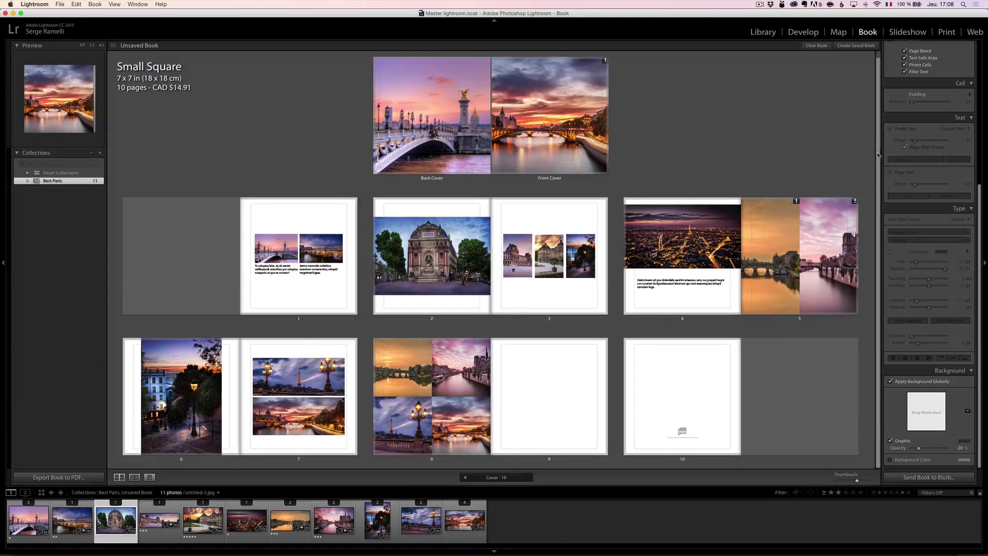
- Switch to the Slideshow module and show the first photo, the bridge at sunset, as the preview slide
scroll(906, 145, "up", 8)
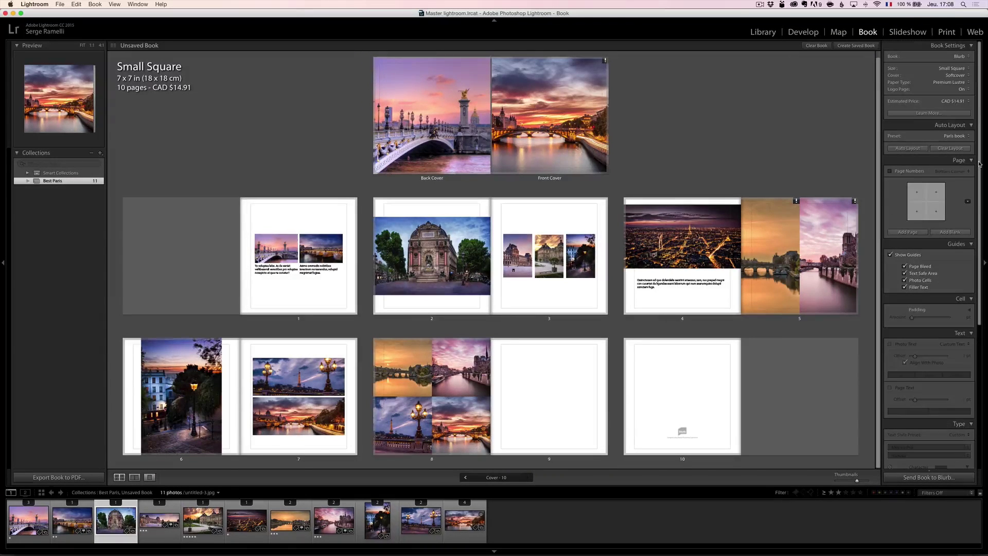
left_click(911, 32)
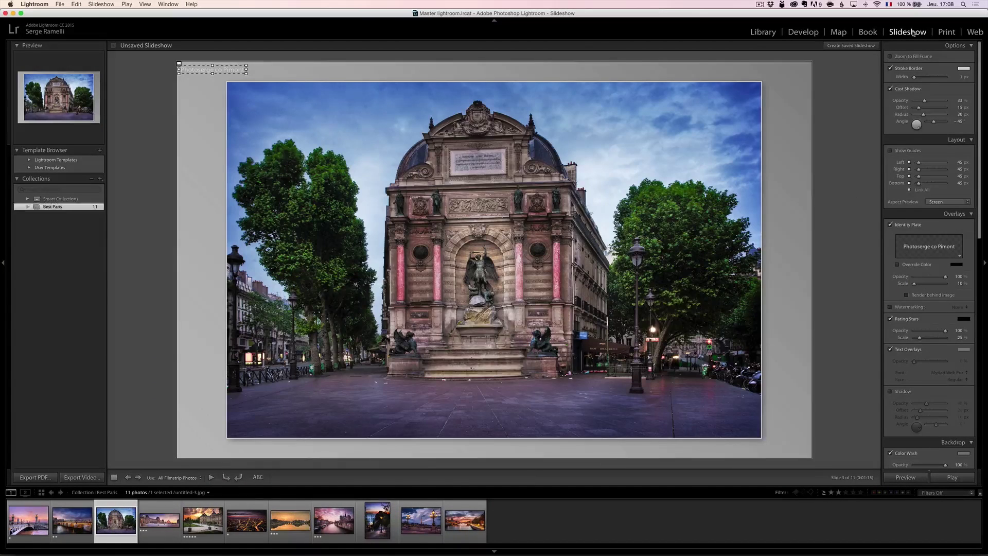
left_click(29, 521)
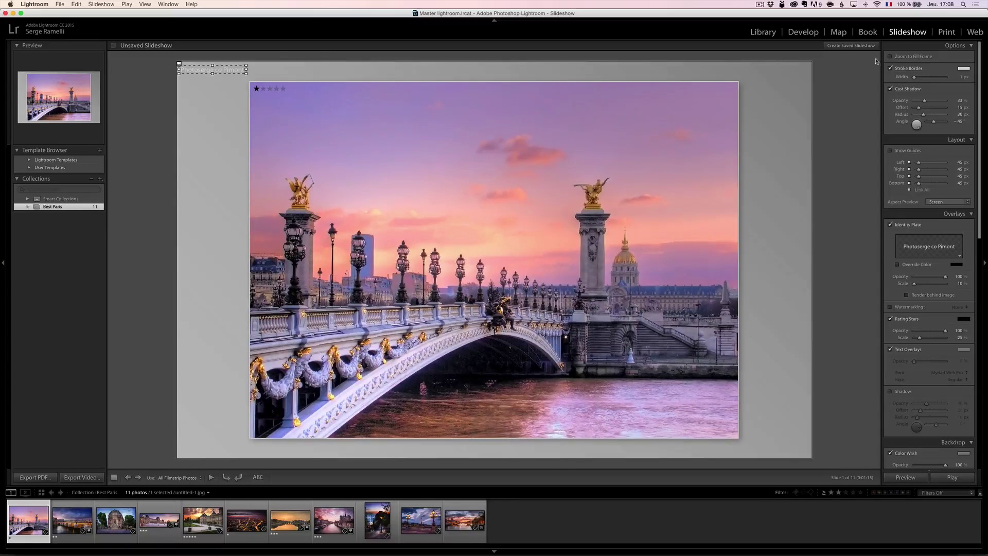
- Make the photo fill the slide with Zoom to Fill Frame, no stroke border or cast shadow, and all linked margins at 0 px
left_click(911, 57)
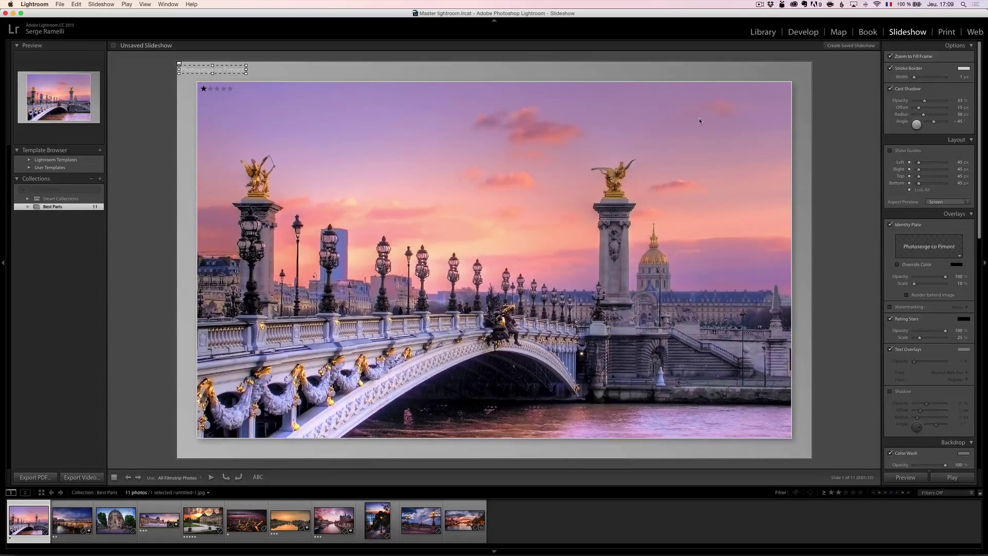
left_click(891, 68)
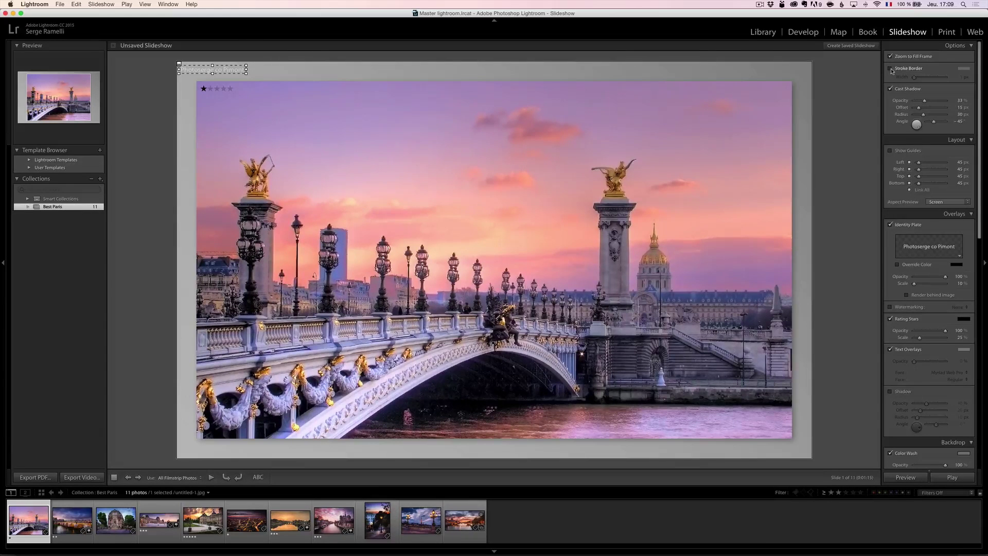
left_click(890, 88)
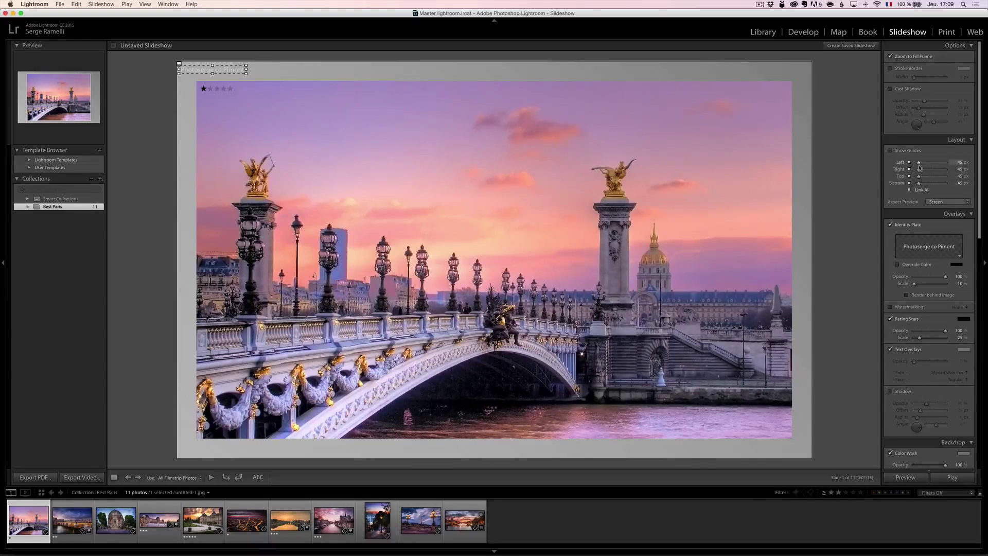
left_click_drag(919, 169, 909, 172)
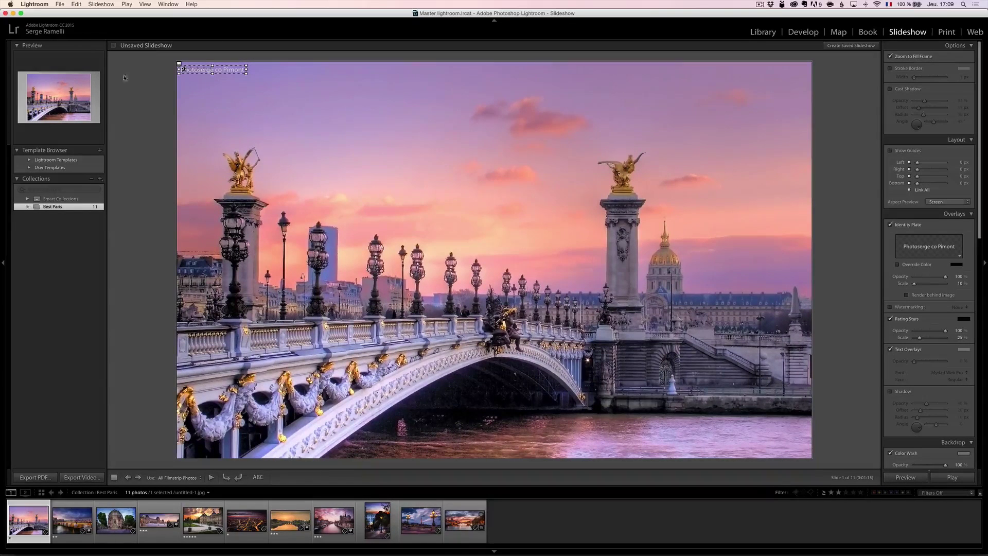
- Remove the identity plate, rating stars and text overlays from the slides
left_click_drag(210, 70, 258, 113)
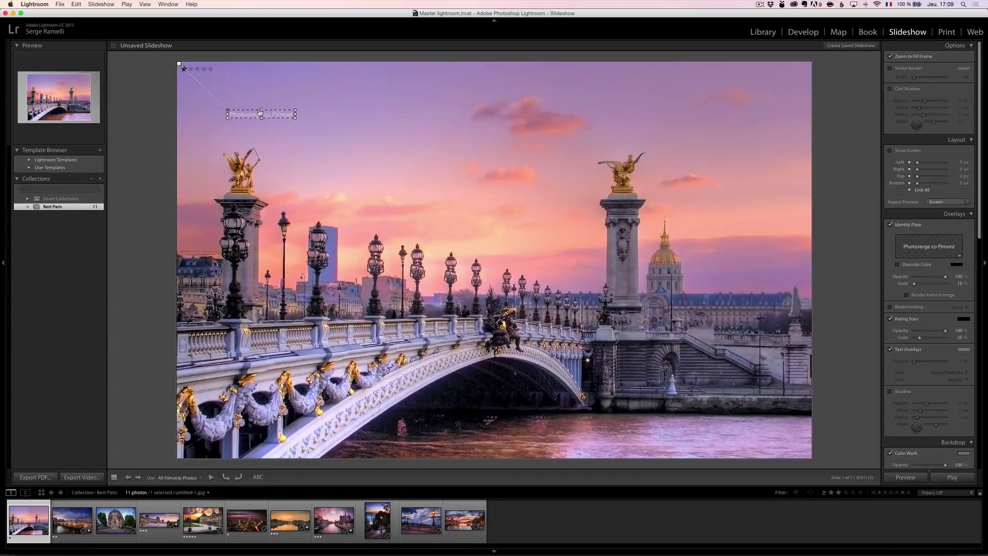
key("Return")
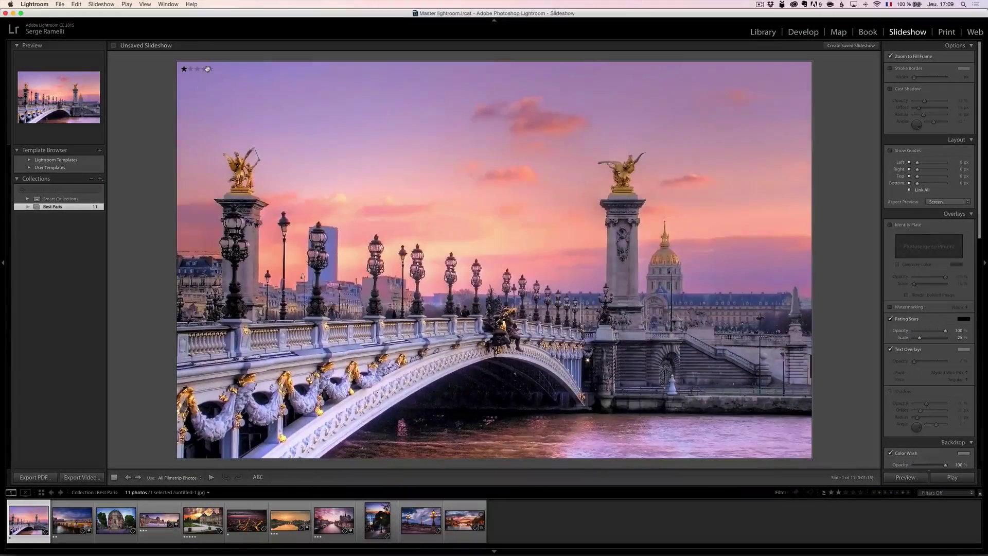
left_click(208, 69)
key("Delete")
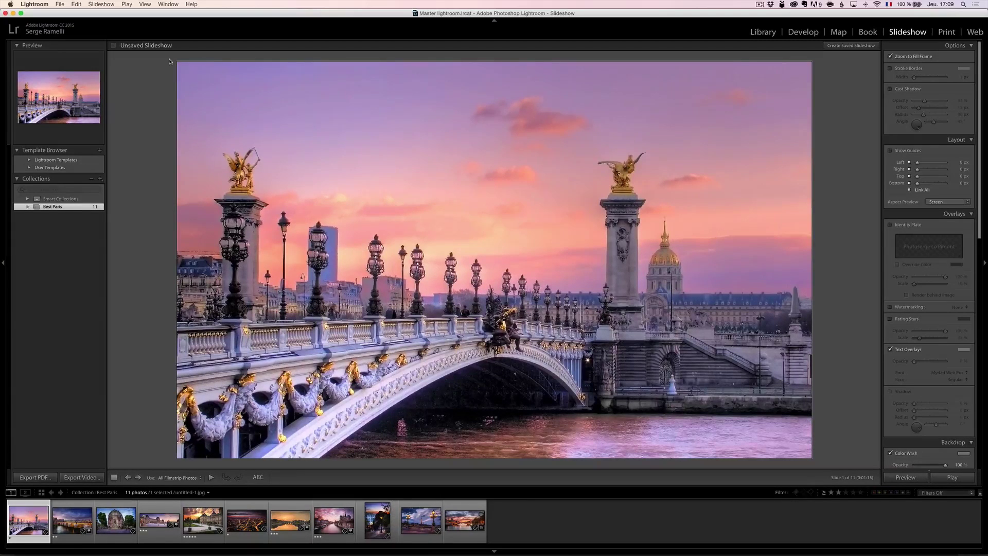
left_click_drag(980, 193, 978, 246)
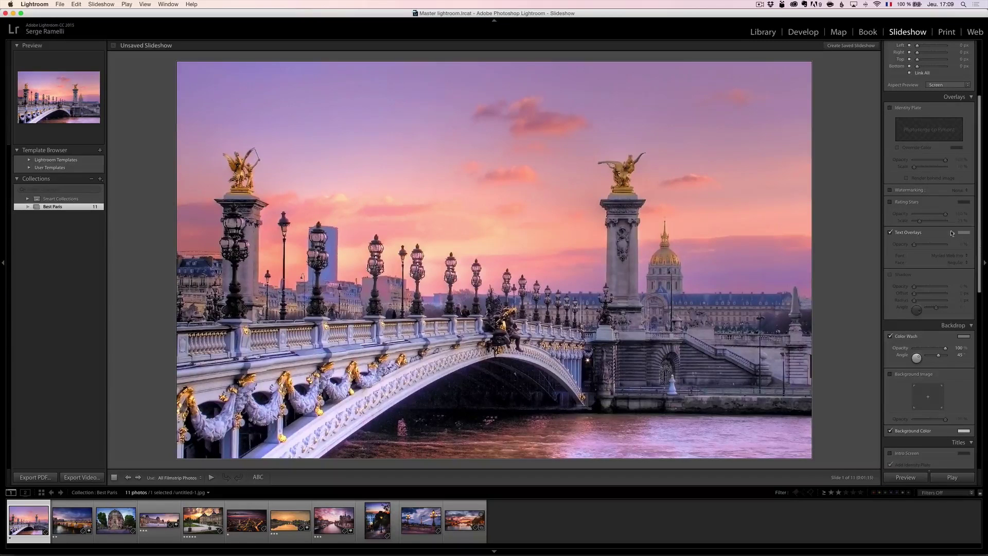
left_click(908, 234)
- Turn on the slideshow's intro screen and enter "Welcome to Paris" as its identity plate text
left_click_drag(980, 241, 980, 301)
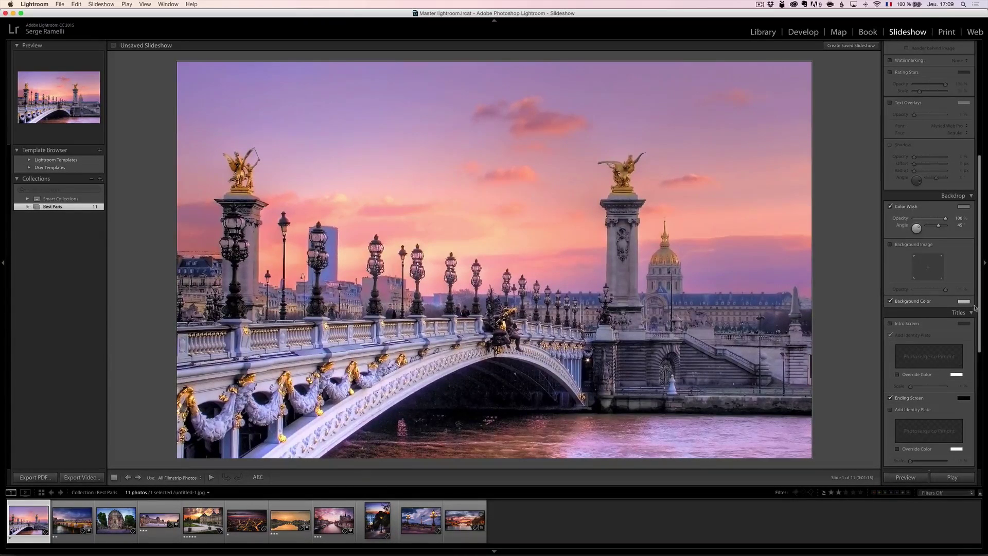
left_click_drag(980, 308, 982, 371)
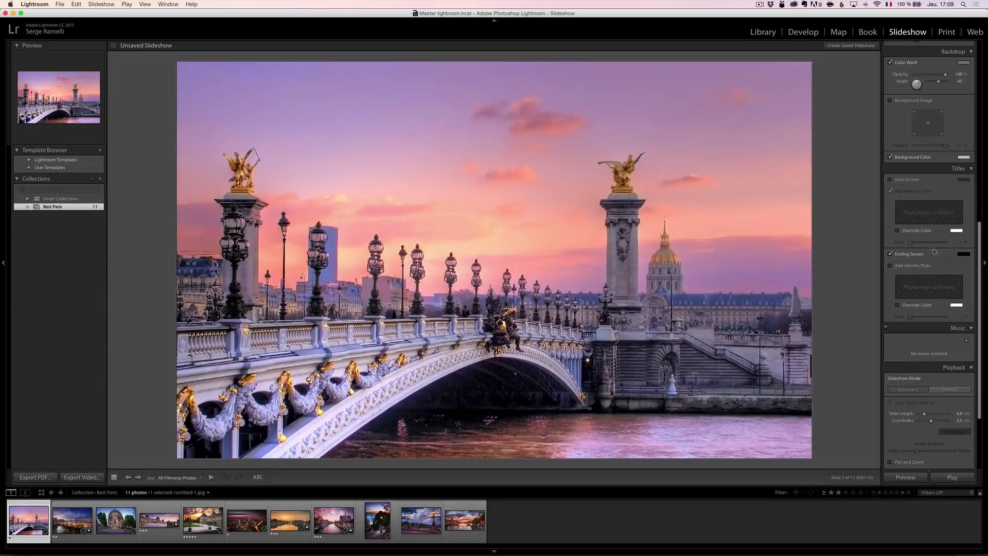
left_click(907, 181)
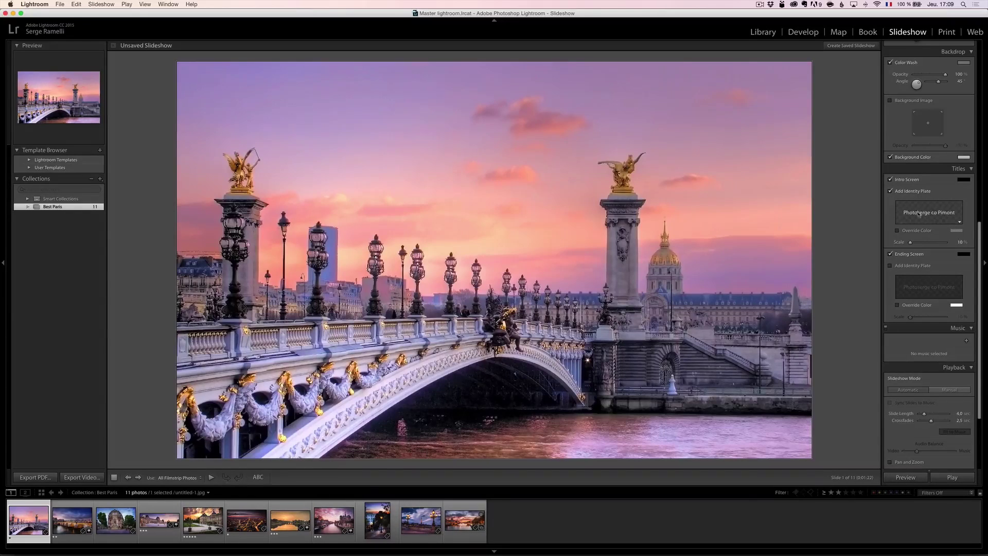
left_click(961, 223)
left_click(954, 236)
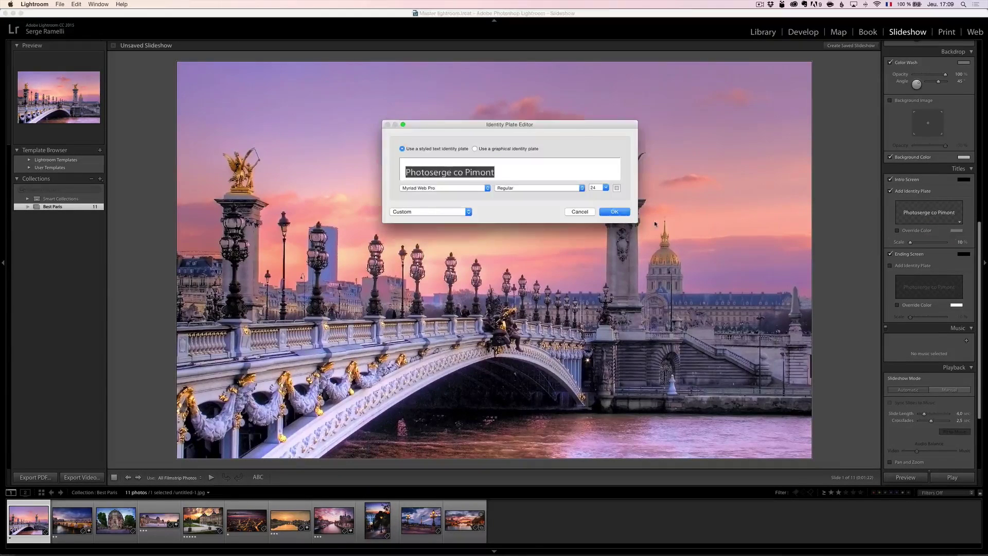
type("Welcome ")
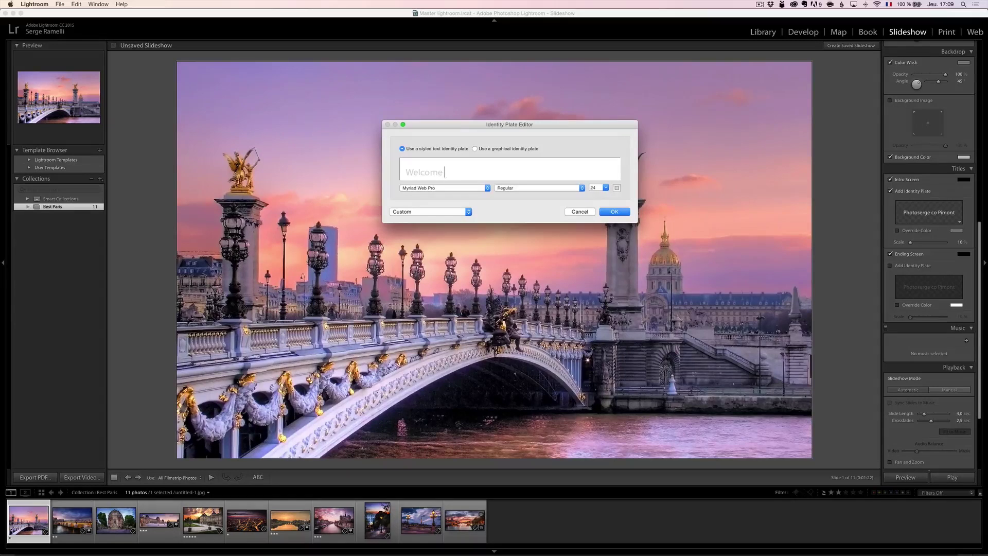
type("to Paris")
- Make the intro screen's title text white and enlarge its scale to about 55%
left_click(617, 188)
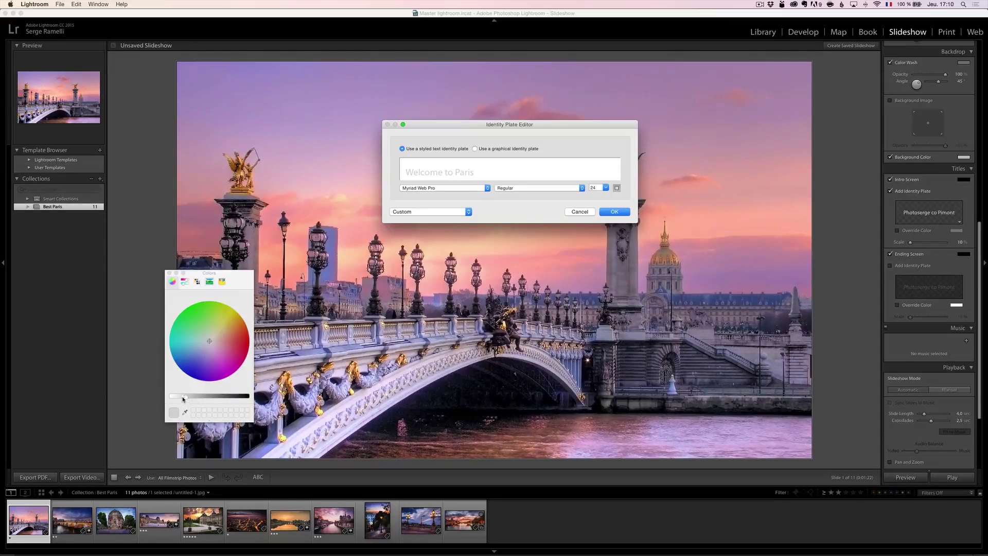
left_click_drag(187, 396, 172, 396)
left_click(172, 273)
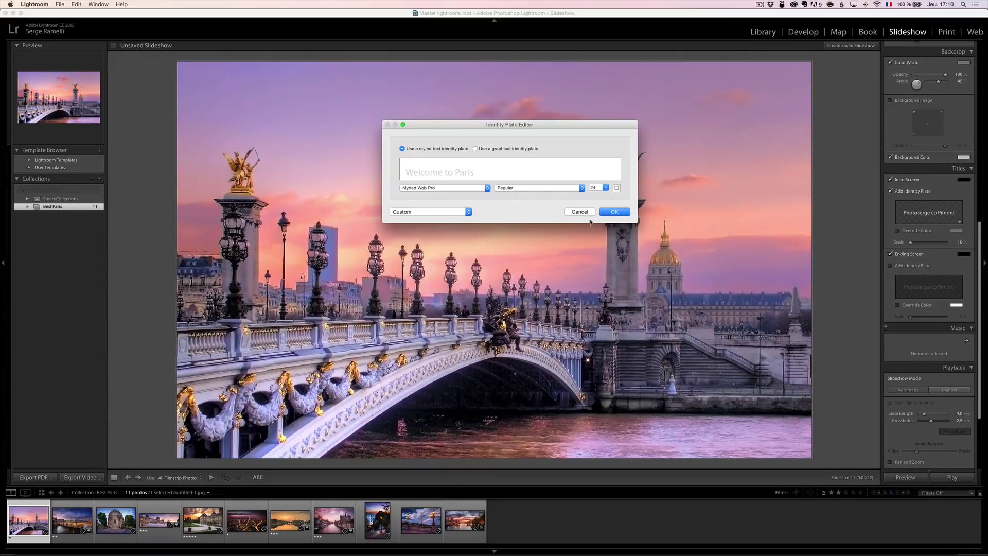
left_click(616, 212)
left_click_drag(910, 242, 928, 240)
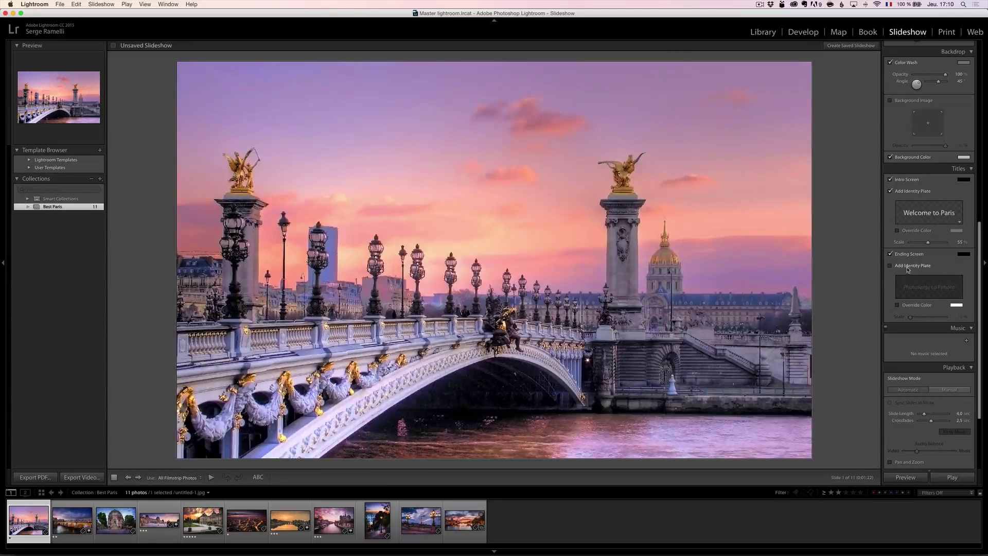
- Add an identity plate to the ending screen and enter "The End" as its text
left_click(909, 266)
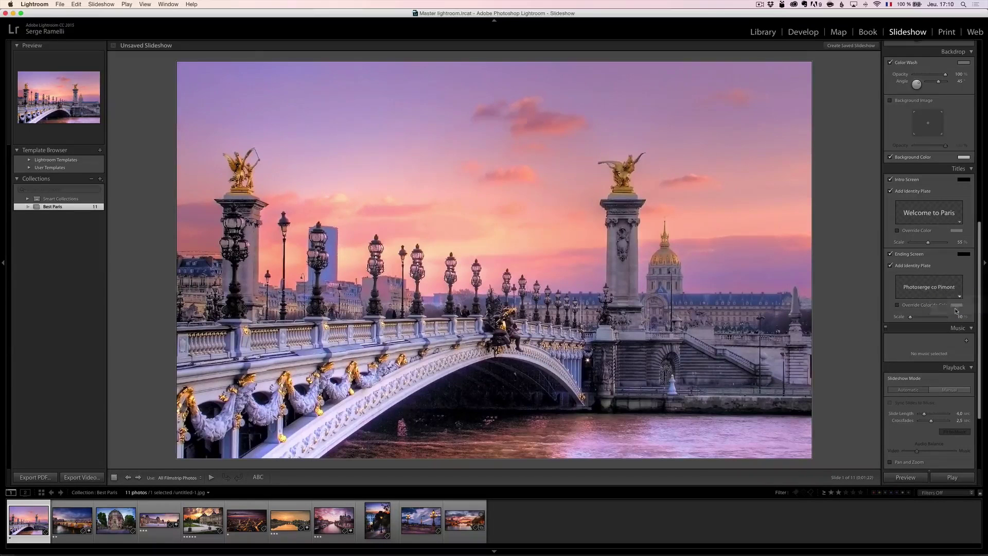
left_click(957, 295)
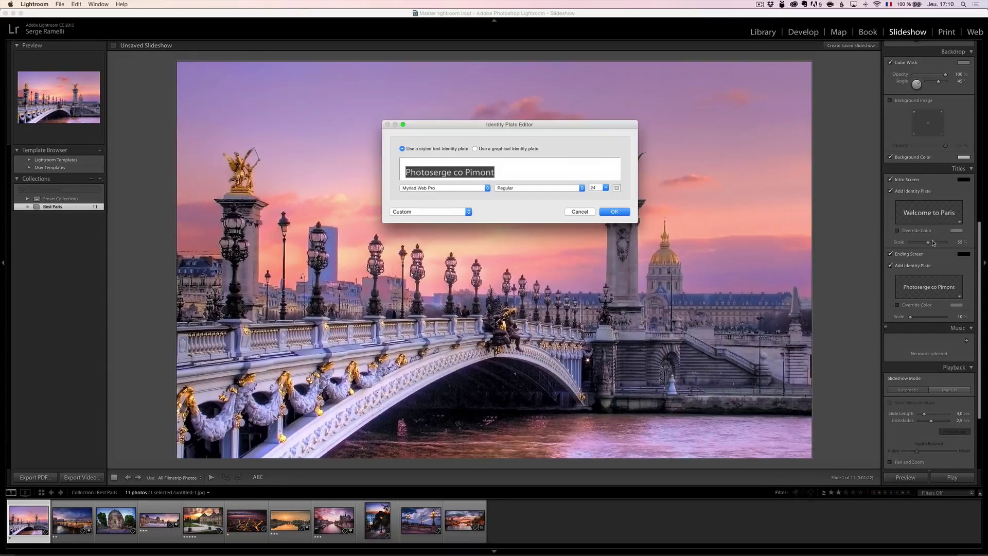
type("The")
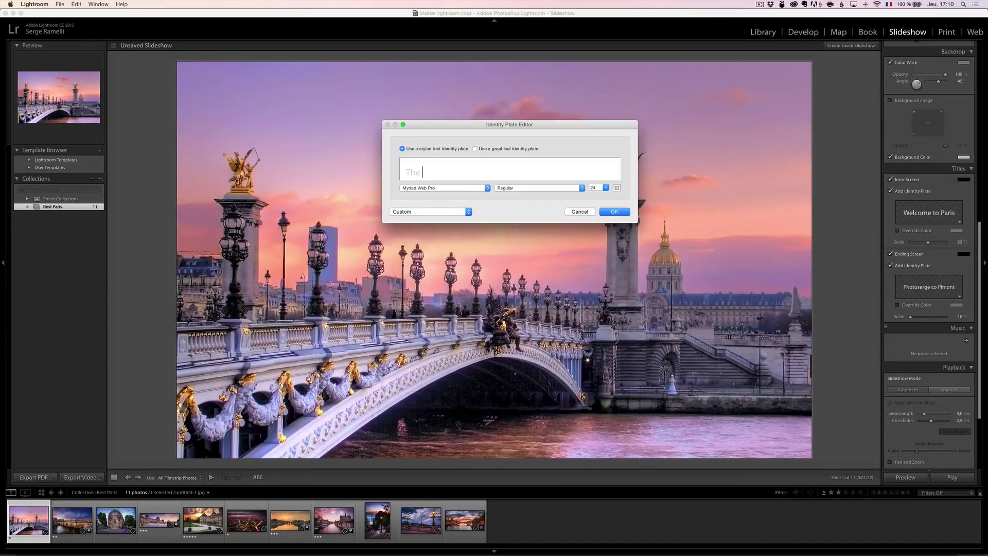
type(" End")
- Make the ending screen's title text white and enlarge its scale to about 55%
left_click_drag(444, 175, 405, 173)
left_click(617, 188)
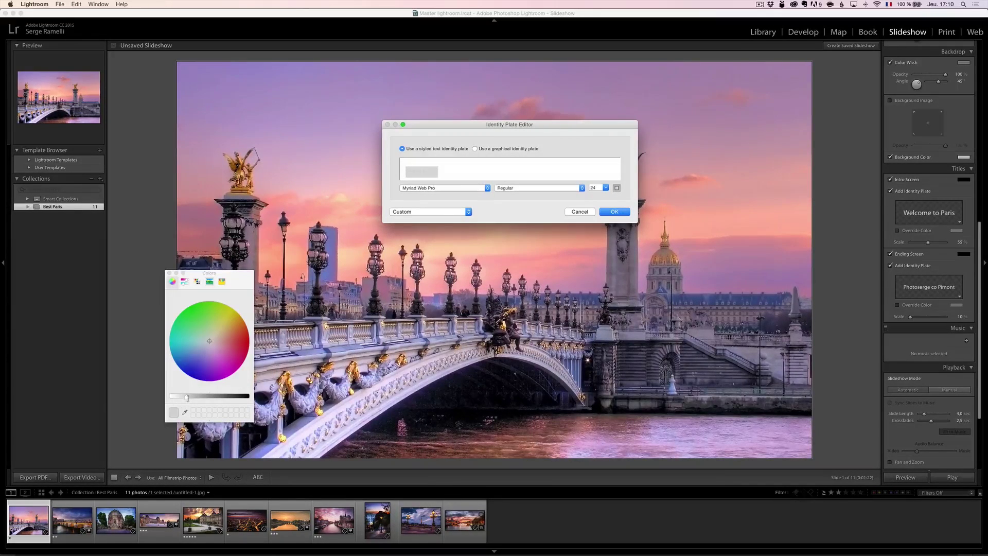
left_click_drag(187, 398, 172, 396)
left_click(615, 212)
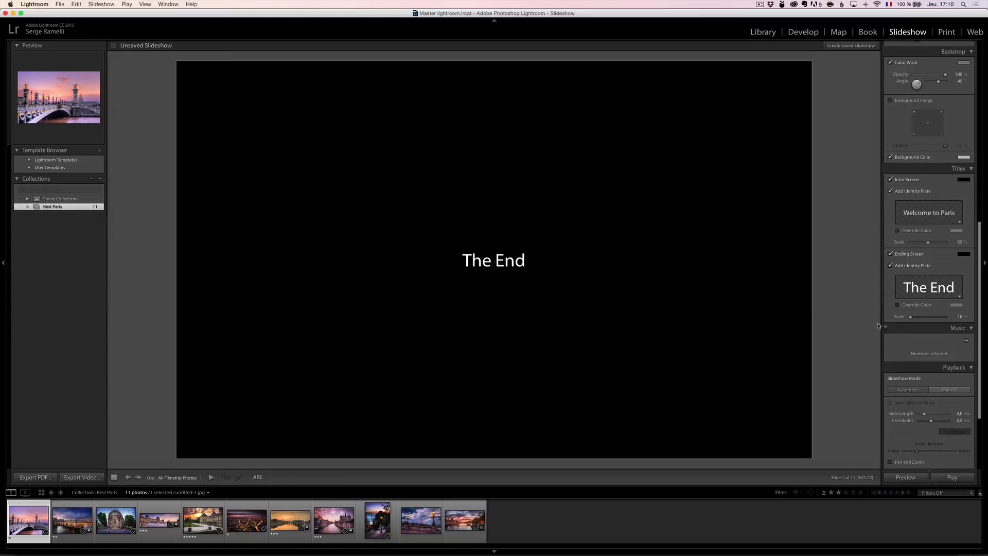
left_click_drag(910, 317, 928, 317)
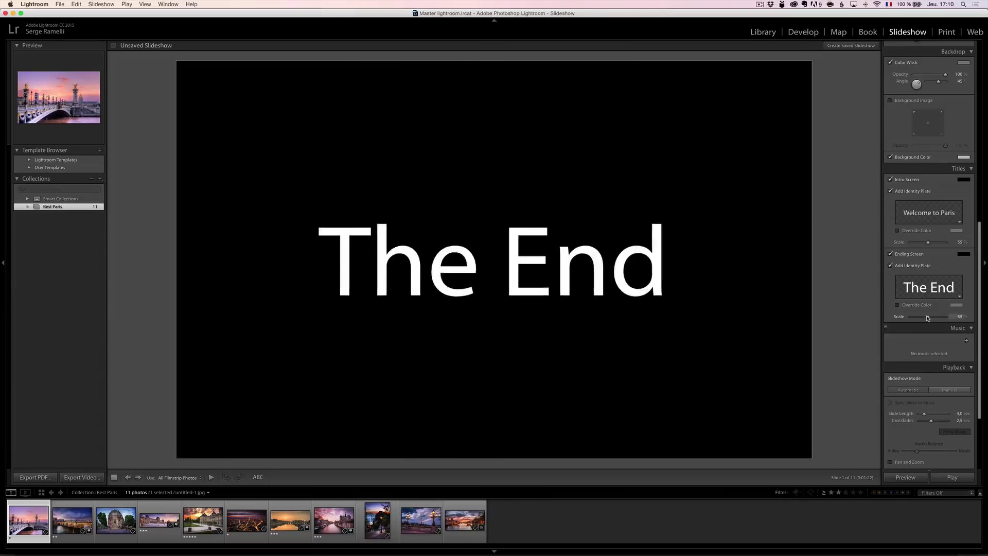
- Add From Paris-JP.mp3 as the slideshow's music track
scroll(967, 332, "down", 2)
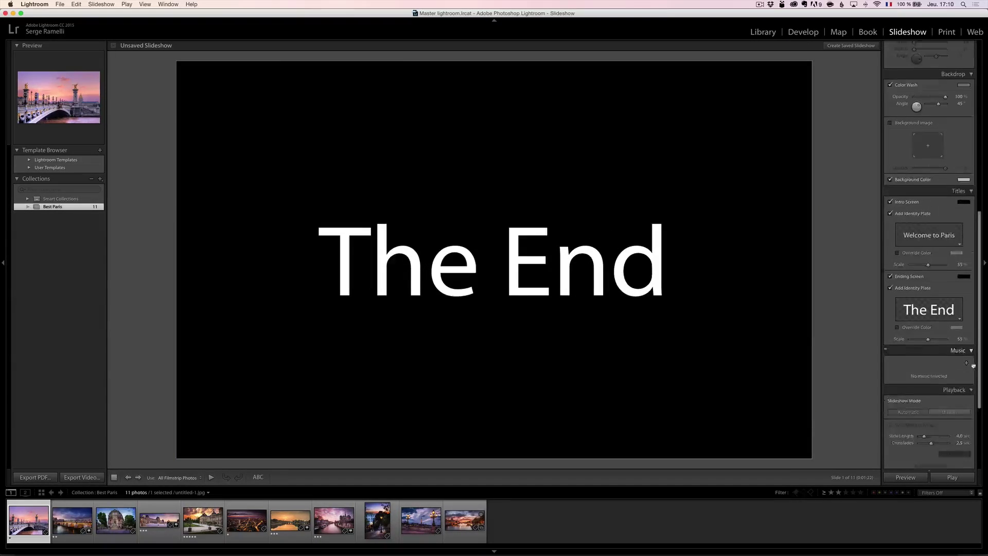
scroll(966, 304, "down", 3)
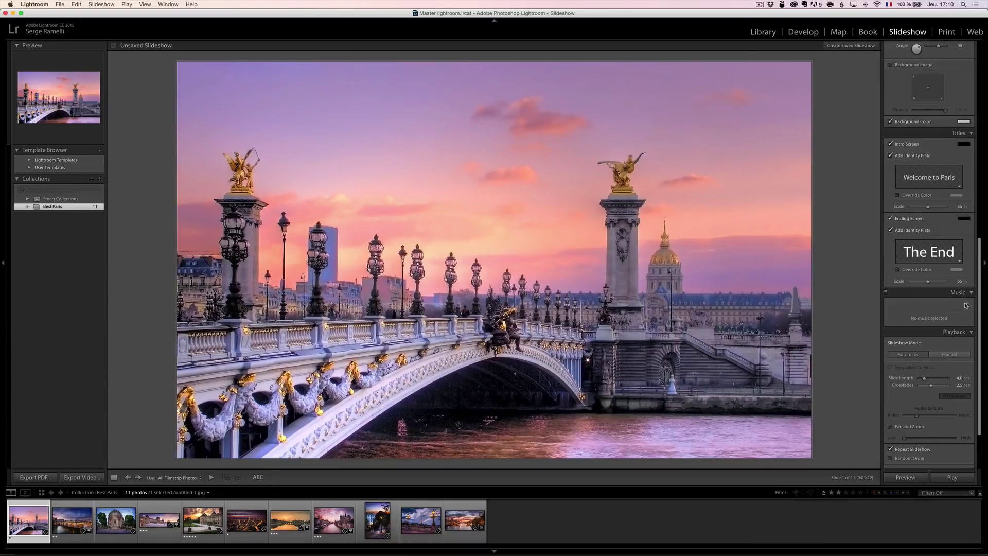
left_click(967, 305)
double_click(420, 52)
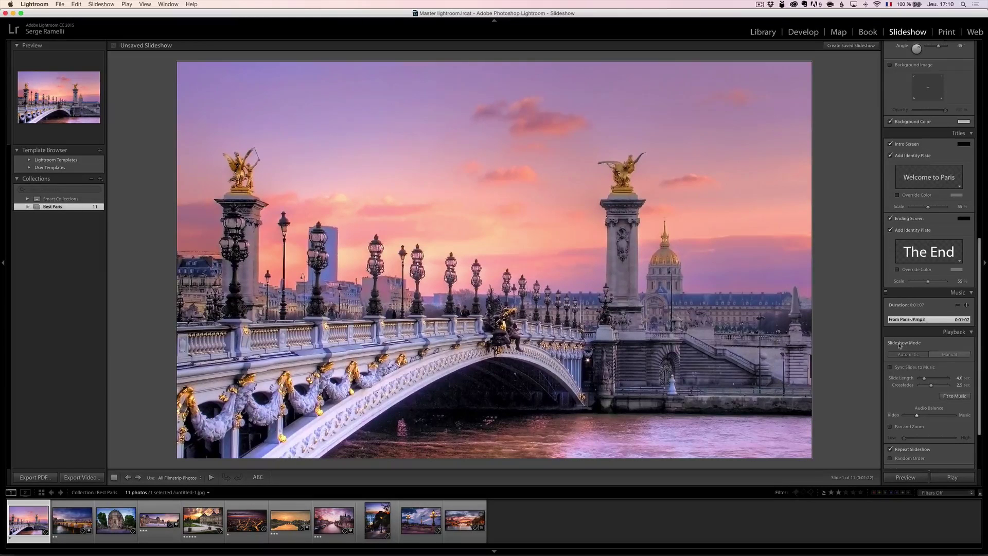
- Preview the slideshow, then start it full screen from the first photo and exit playback
scroll(978, 359, "down", 3)
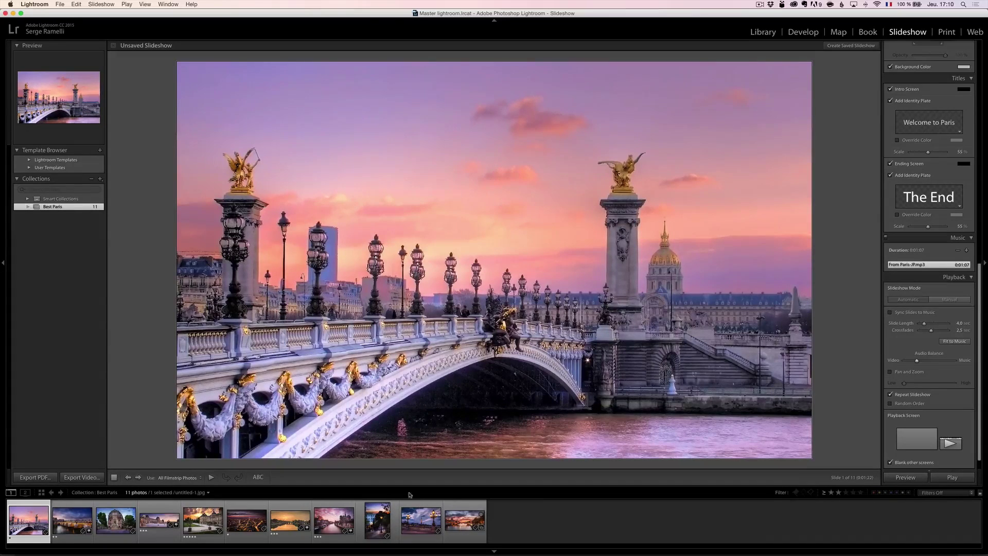
left_click(904, 479)
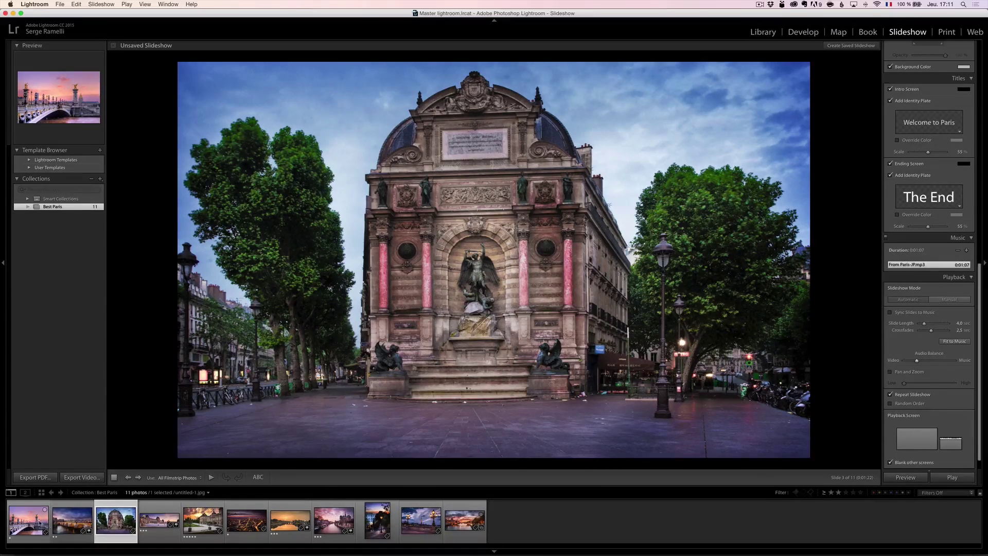
left_click(35, 520)
left_click(953, 478)
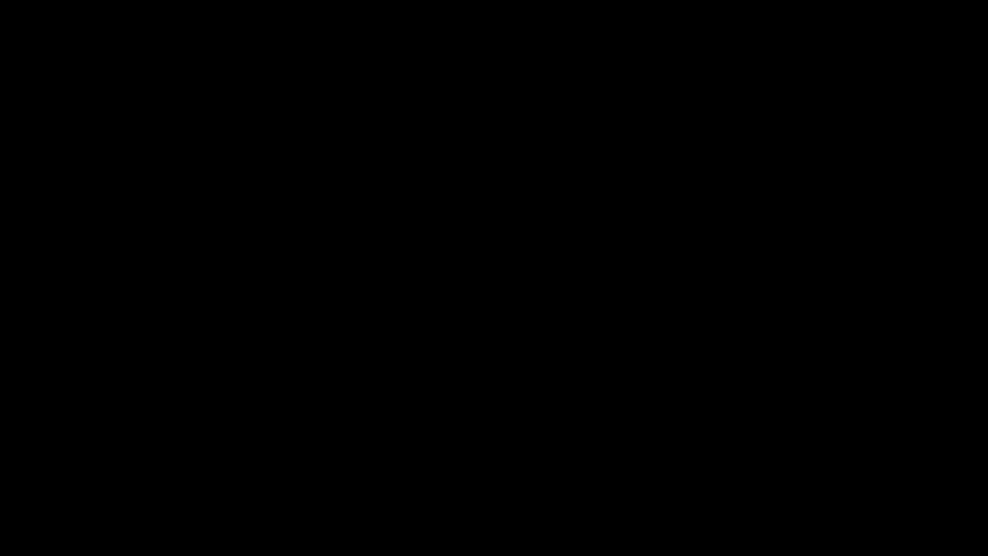
key("Escape")
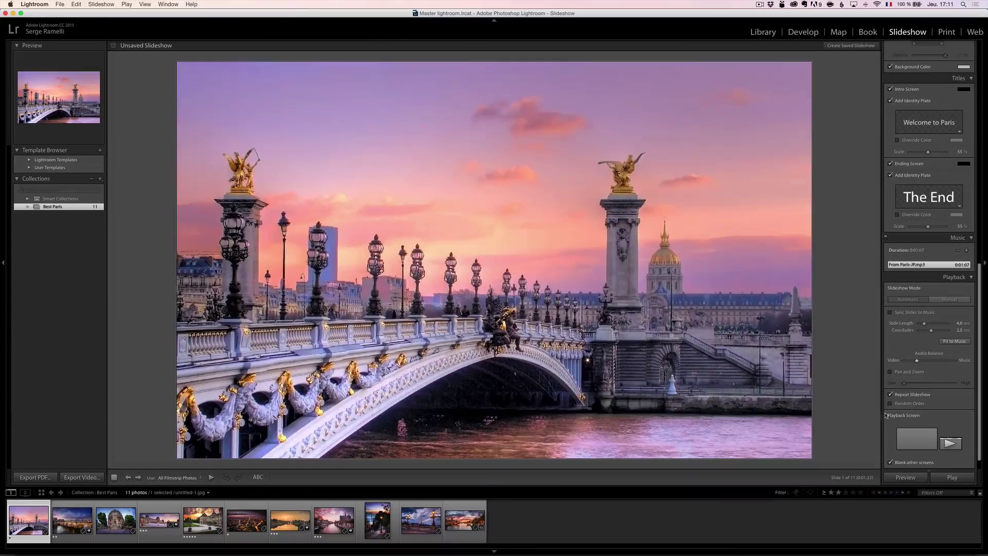
- Choose the larger display as the playback screen and play the slideshow on it, then exit playback
left_click(917, 439)
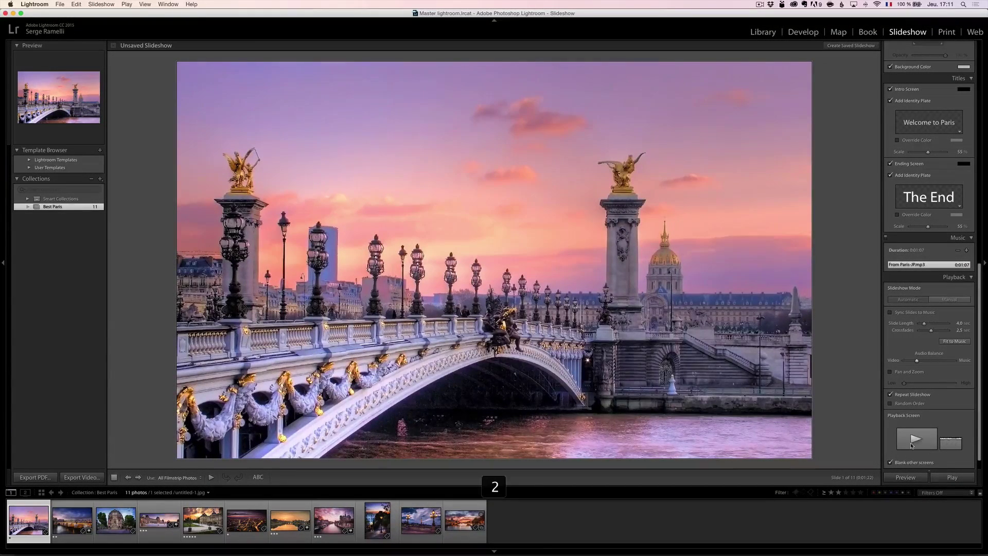
left_click(945, 443)
left_click(916, 440)
left_click(952, 478)
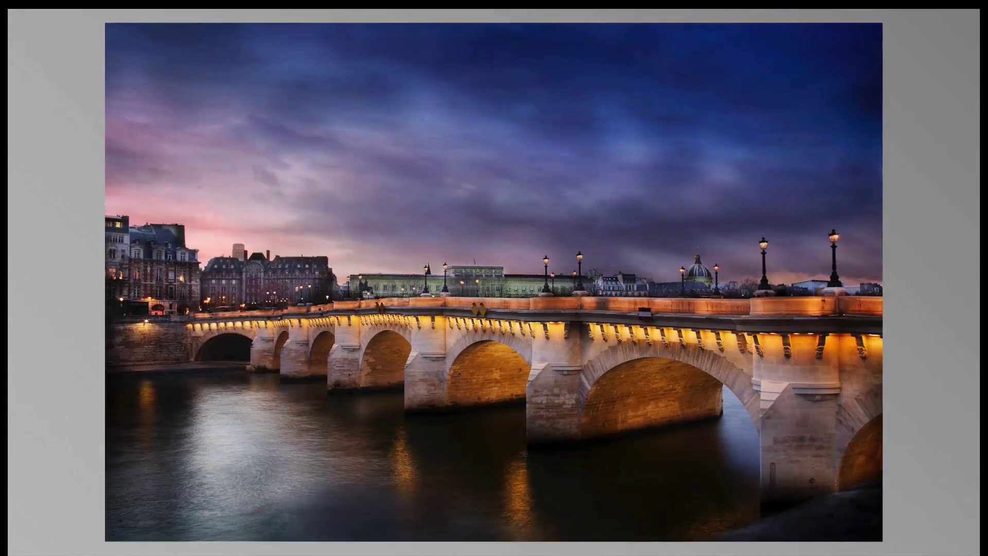
key("Escape")
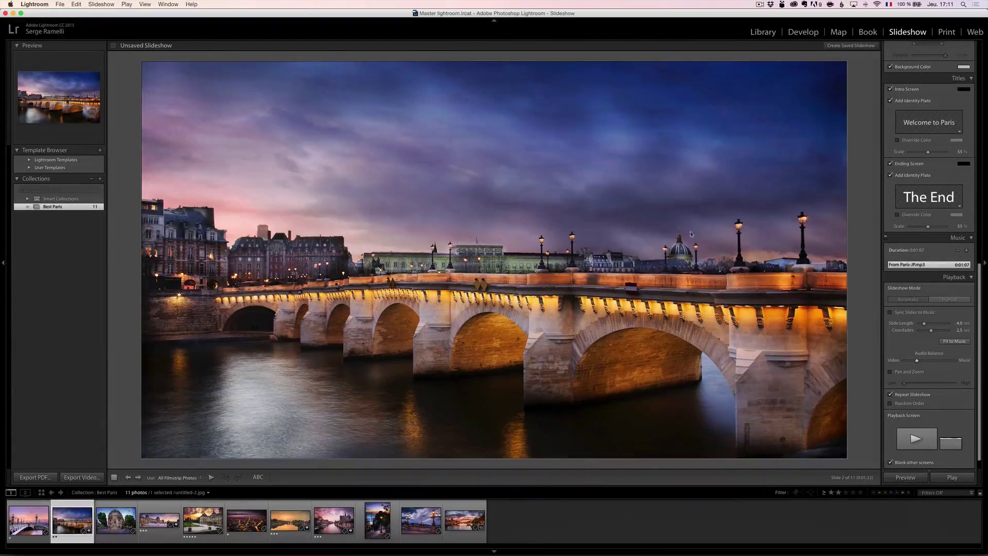
- Toggle Zoom to Fill Frame off and back on to check its effect on the slide
scroll(980, 145, "up", 10)
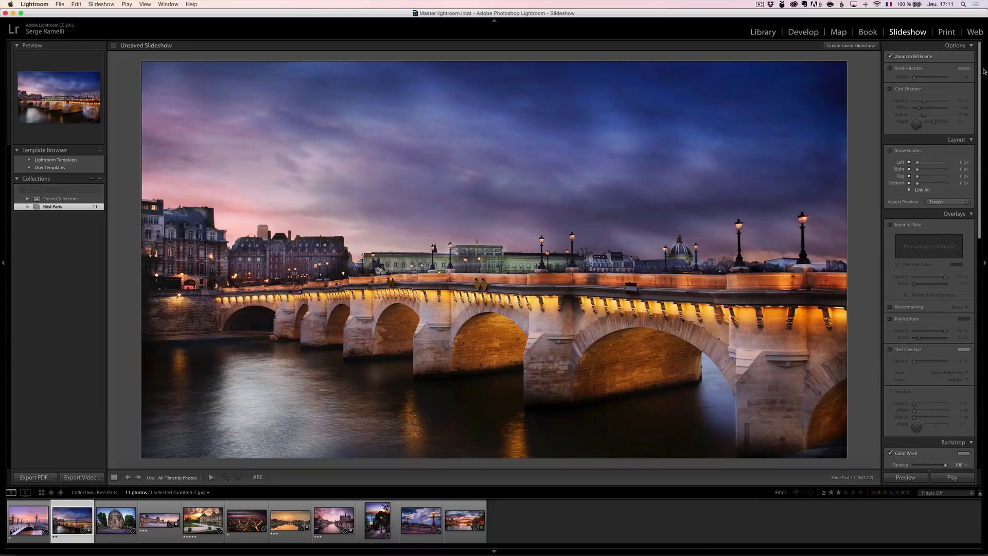
left_click(920, 57)
left_click(919, 57)
left_click(920, 57)
- Change the backdrop's color wash to black, keeping the wash turned on
left_click_drag(981, 106, 980, 202)
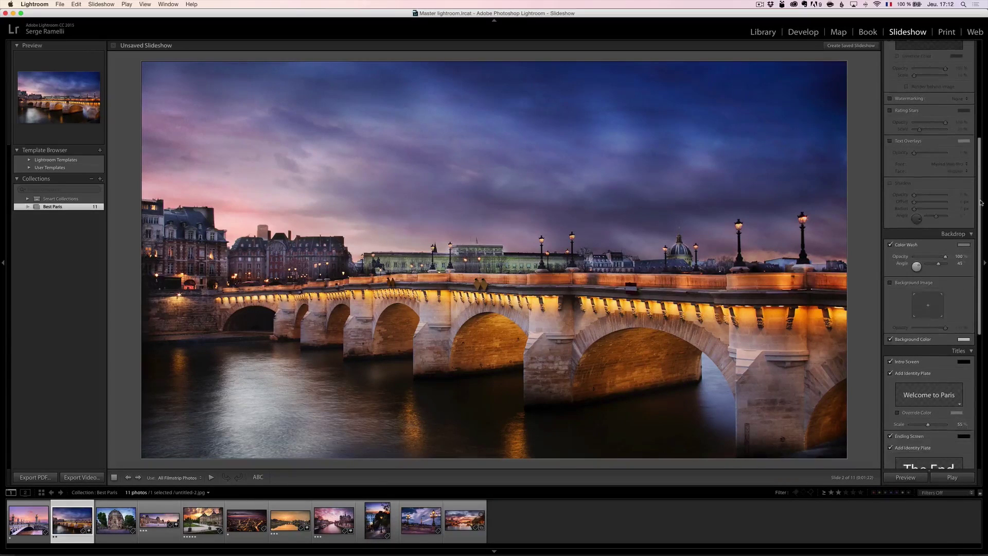
left_click(892, 245)
left_click(891, 245)
left_click(964, 246)
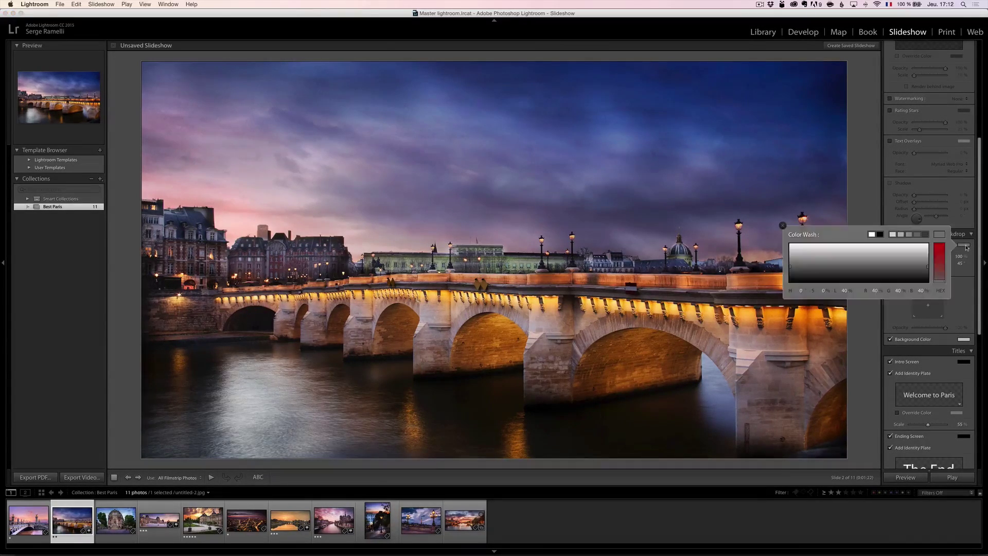
left_click_drag(924, 260, 916, 281)
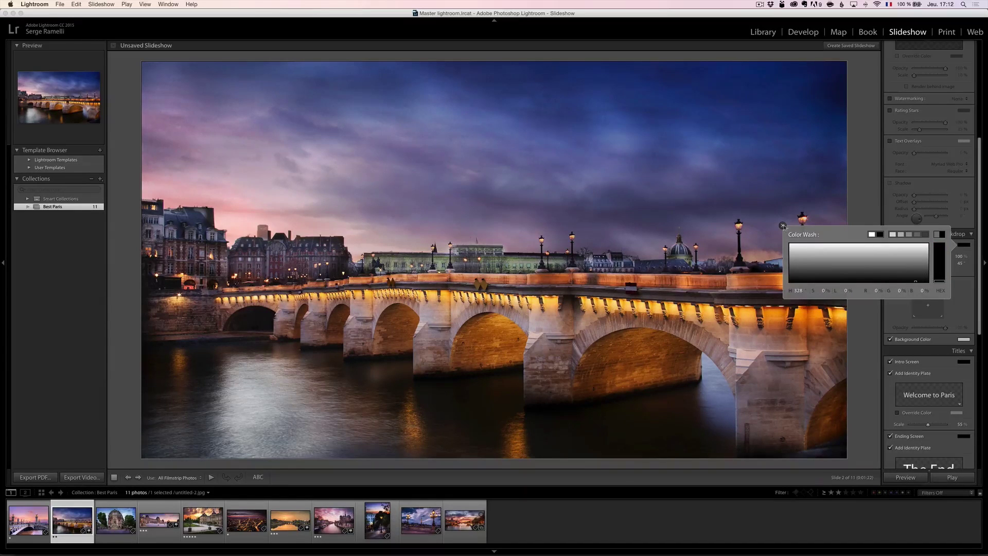
left_click(783, 226)
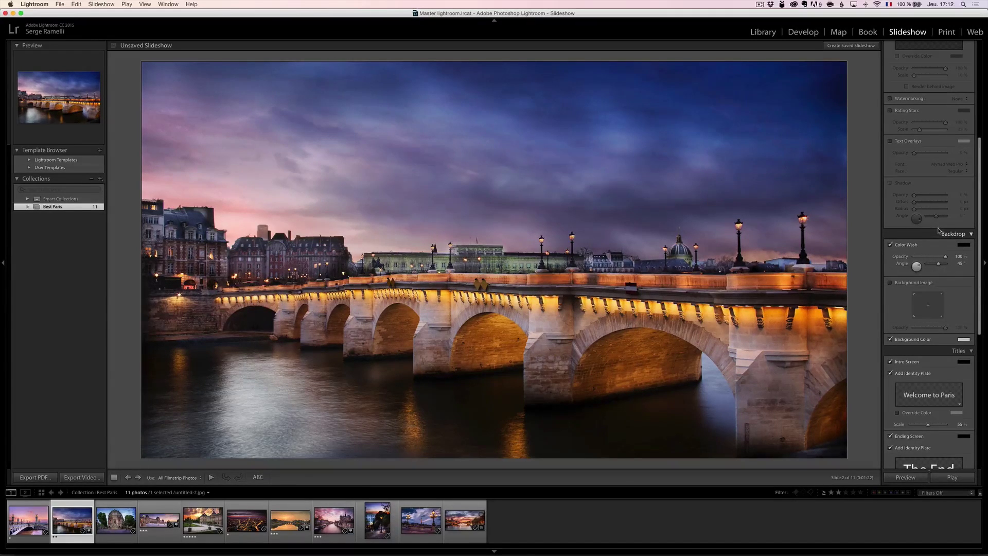
- Turn off the backdrop's background color and play the slideshow to check the slide borders, then exit playback
left_click(890, 339)
left_click_drag(983, 326, 978, 431)
left_click(953, 478)
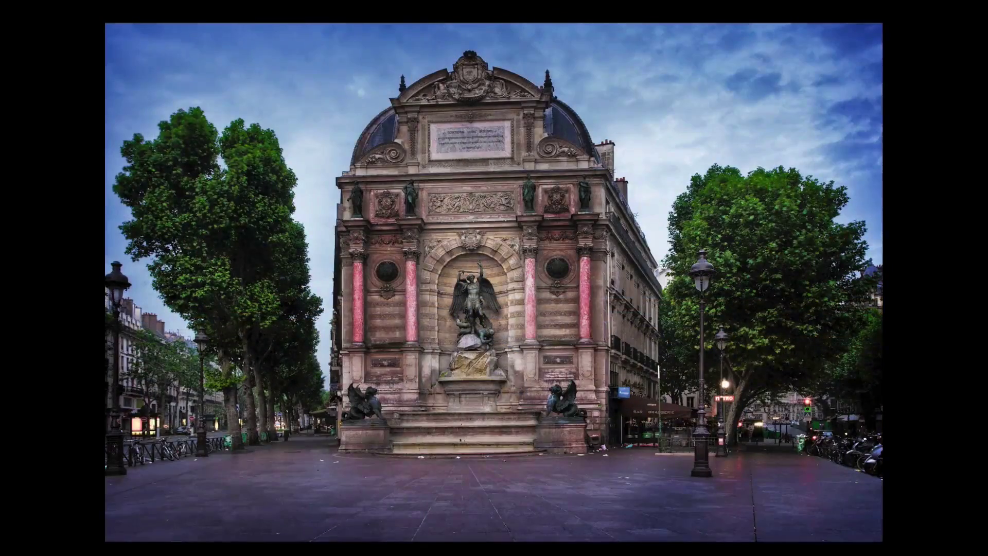
key("Escape")
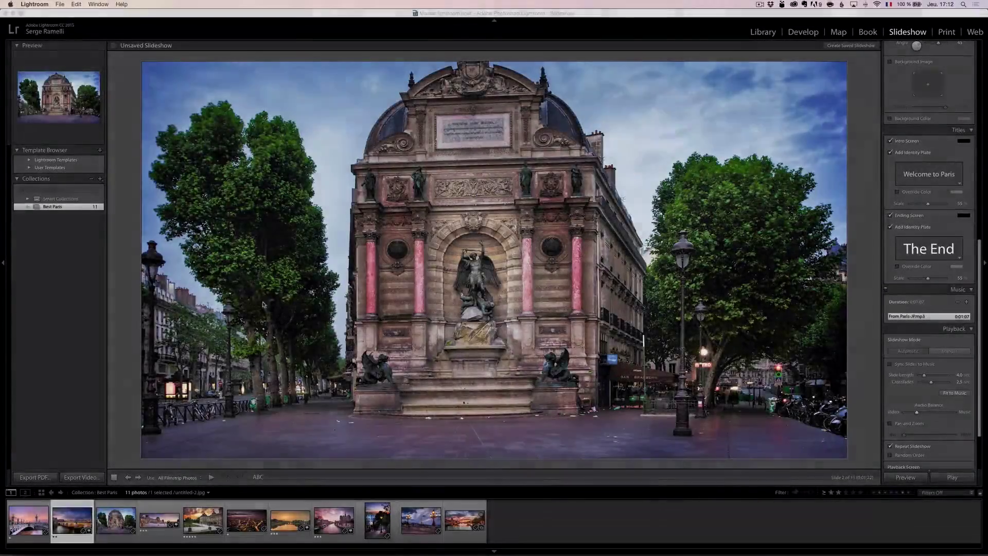
- Select all photos in the collection and export the slideshow as a 1080p (16:9) video named SlideshowParis in the Master Lightroom folder
left_click(35, 524)
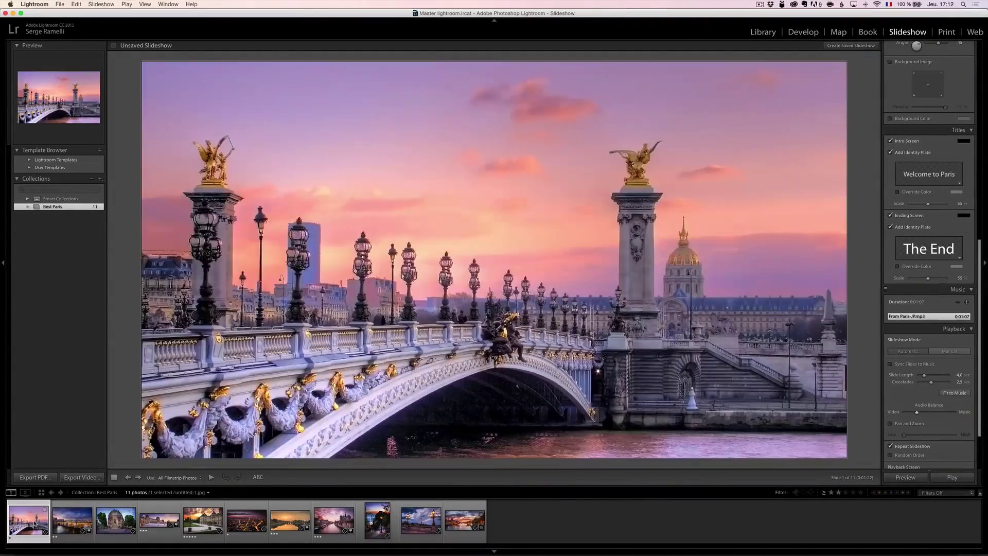
key("super+a")
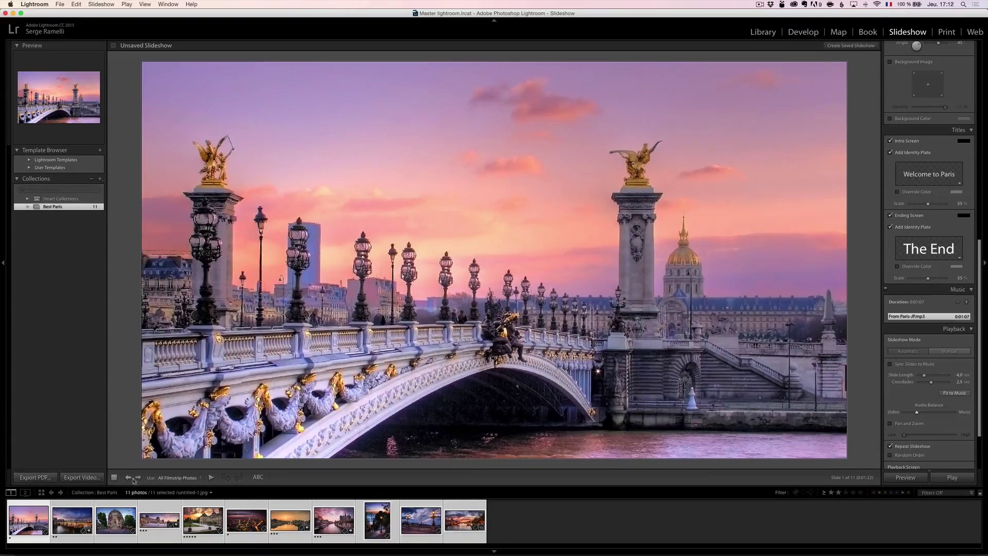
left_click(96, 478)
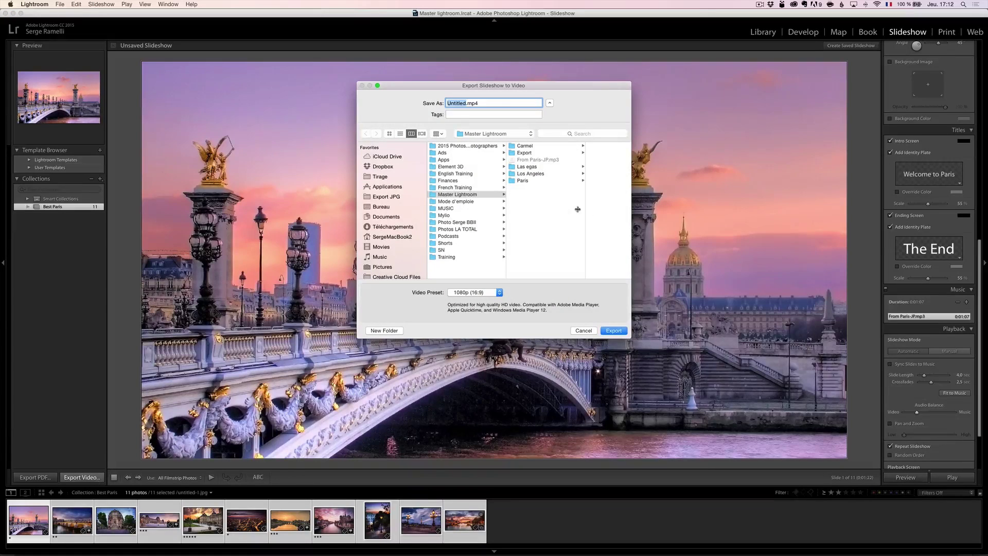
type("SlideshowParis")
key("Return")
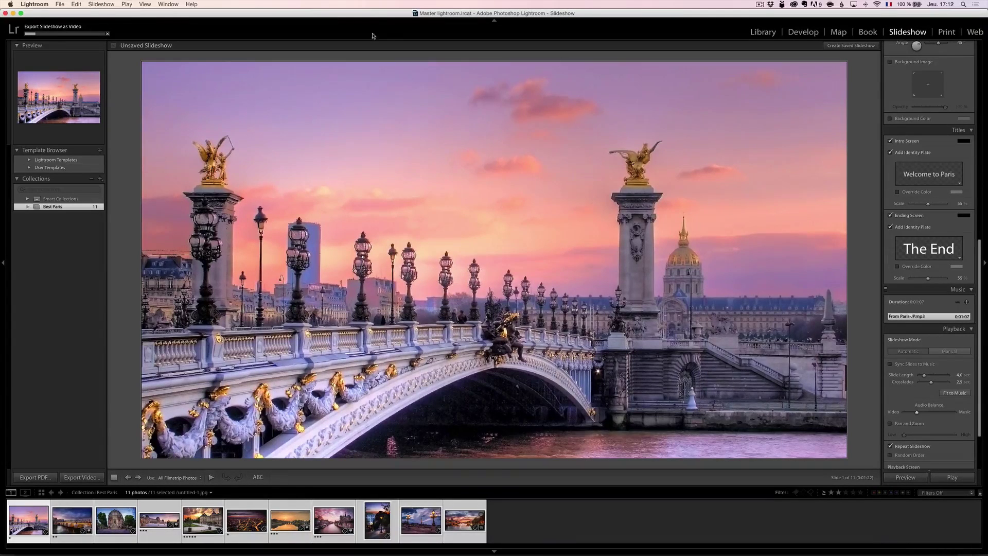
- Review the video presets available for slideshow export, then cancel without exporting again
left_click(82, 478)
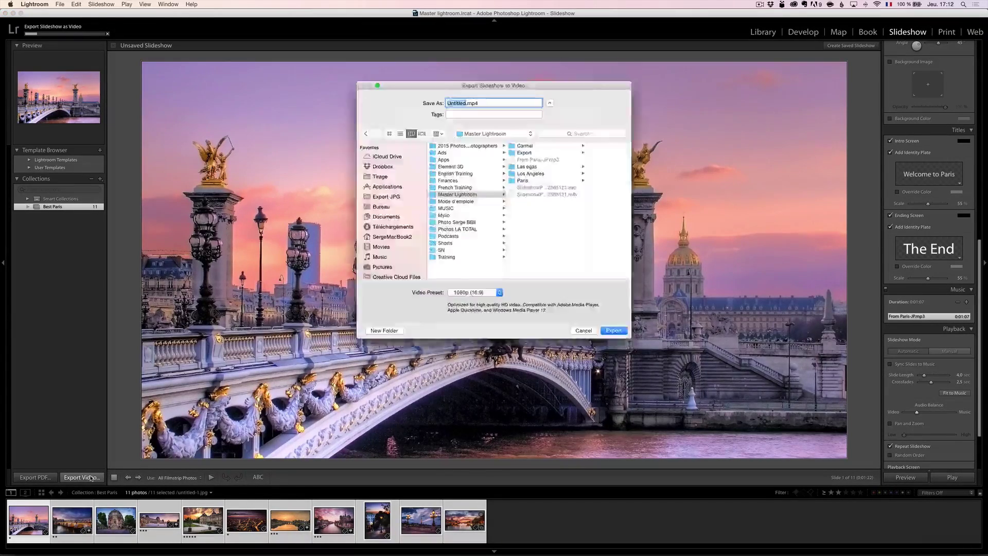
left_click(472, 293)
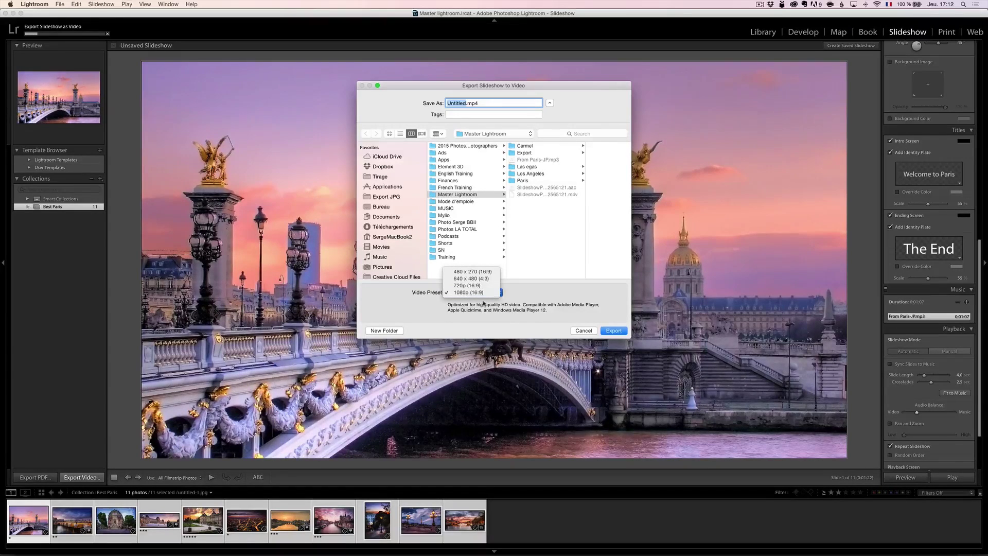
left_click(486, 293)
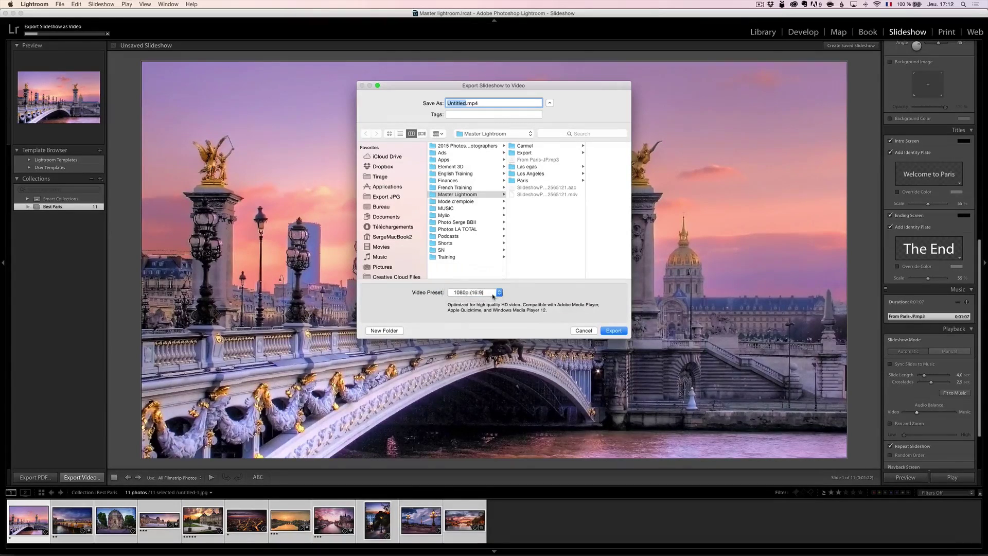
left_click(586, 331)
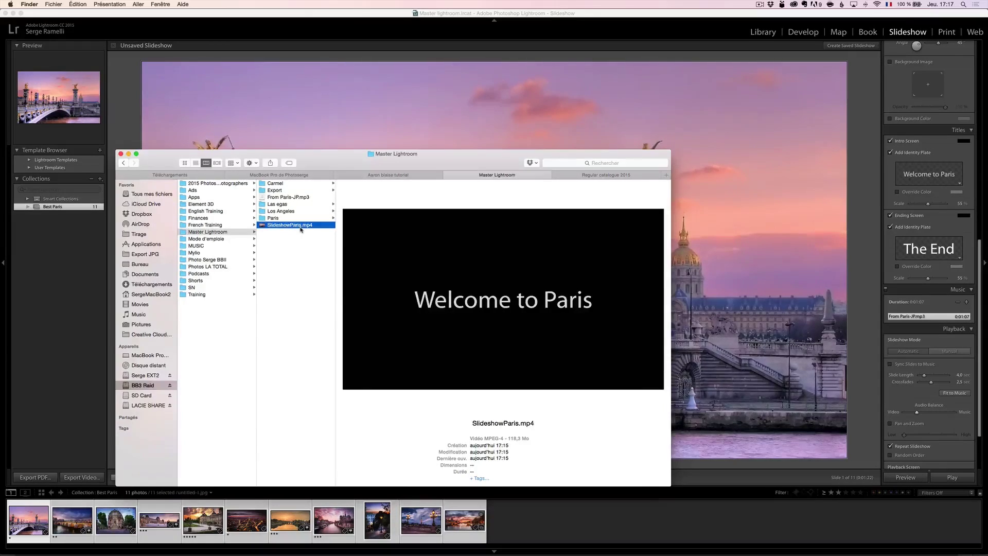
- Preview the exported SlideshowParis.mp4 in Finder, skim ahead through the video, then close it and return to Lightroom
key("space")
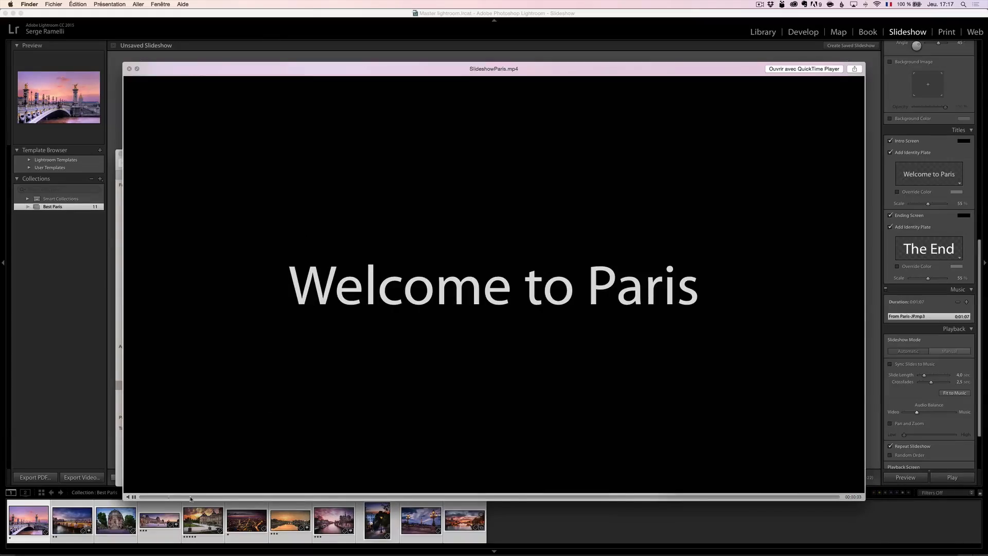
left_click_drag(195, 496, 578, 513)
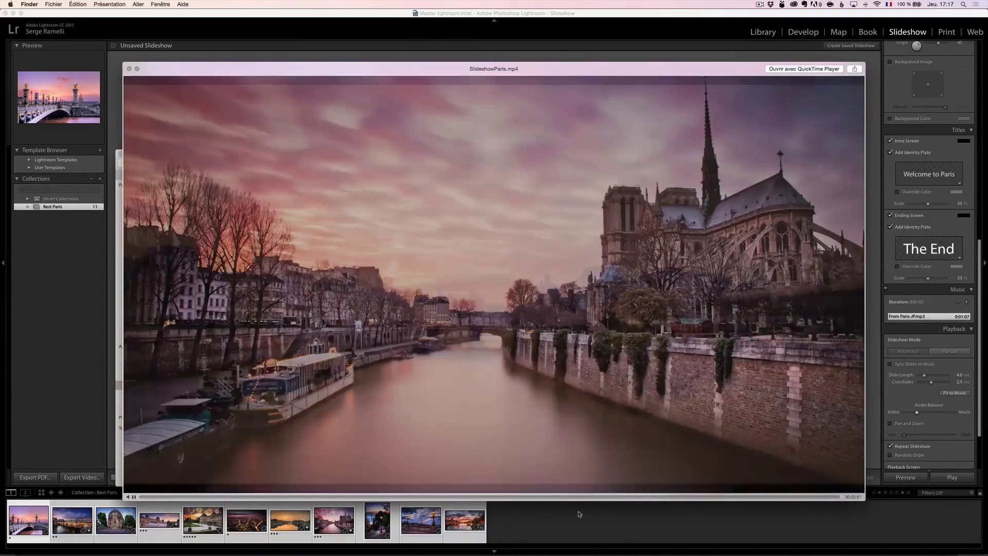
key("space")
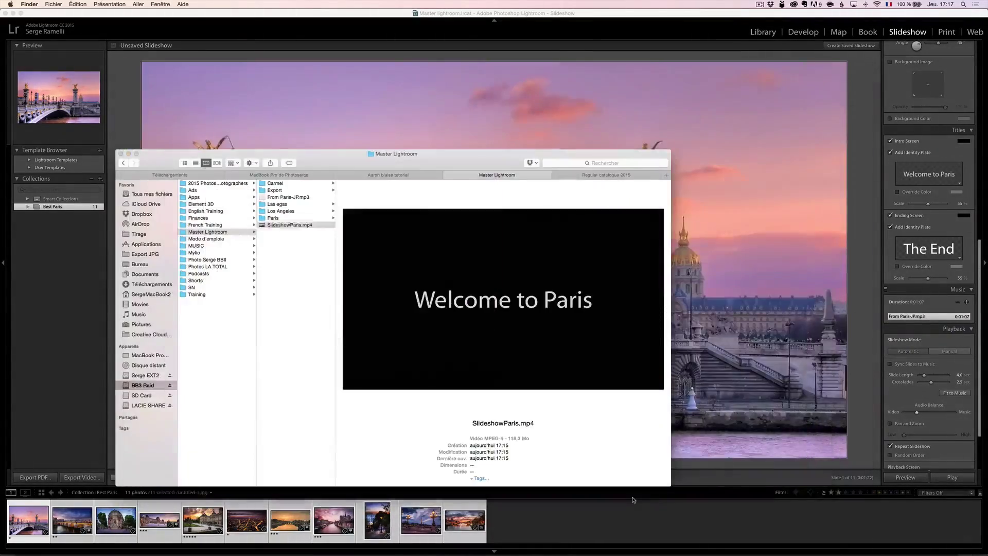
left_click(597, 511)
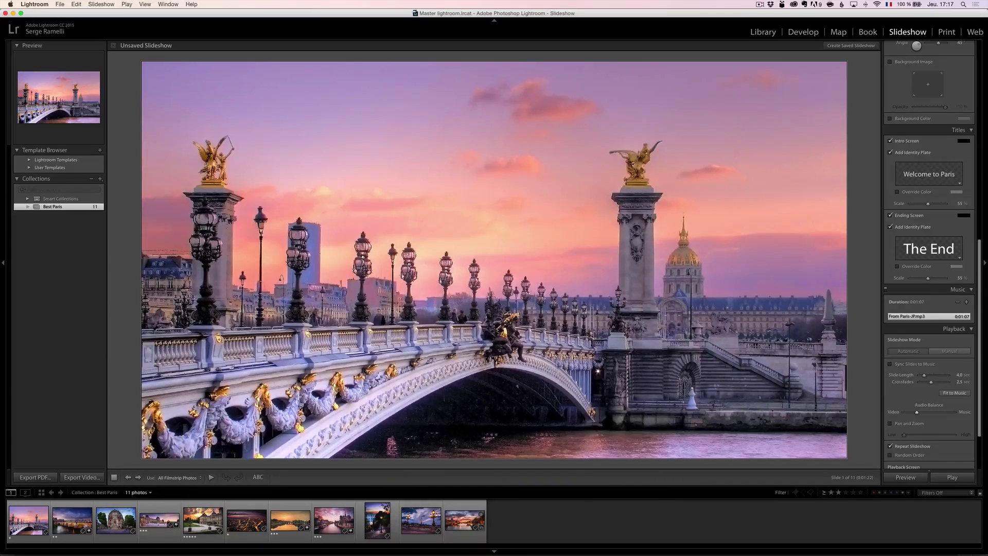
- Switch to the Print module, collapse the template list and select all photos in the collection
left_click(947, 32)
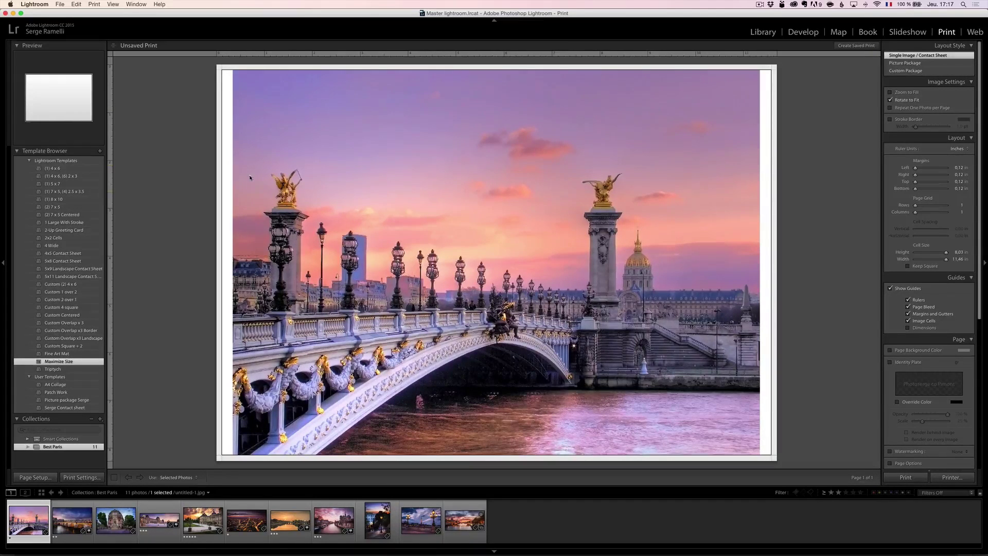
left_click(19, 152)
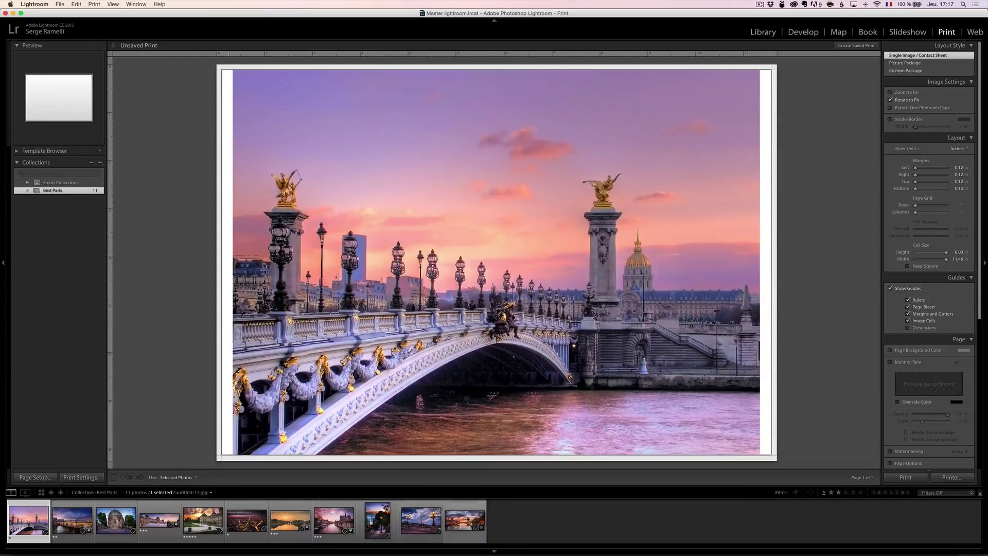
key("super+a")
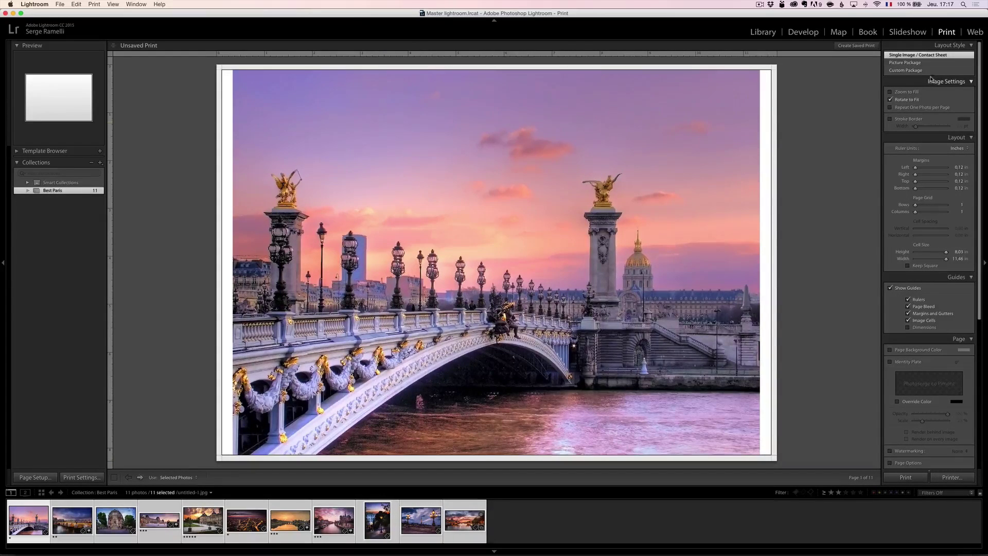
- Review the Picture Package and Custom Package layout styles, then return to Single Image / Contact Sheet
left_click(907, 62)
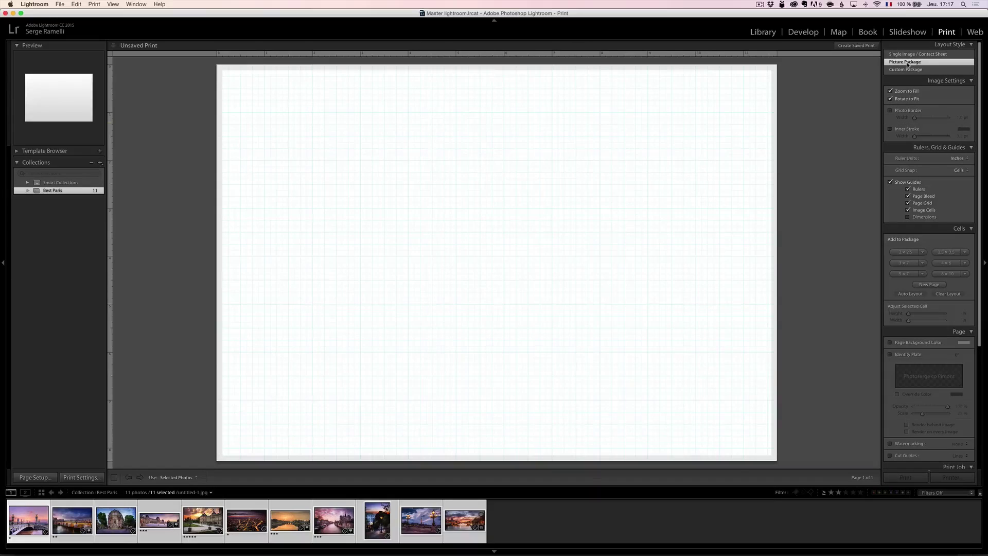
left_click(906, 70)
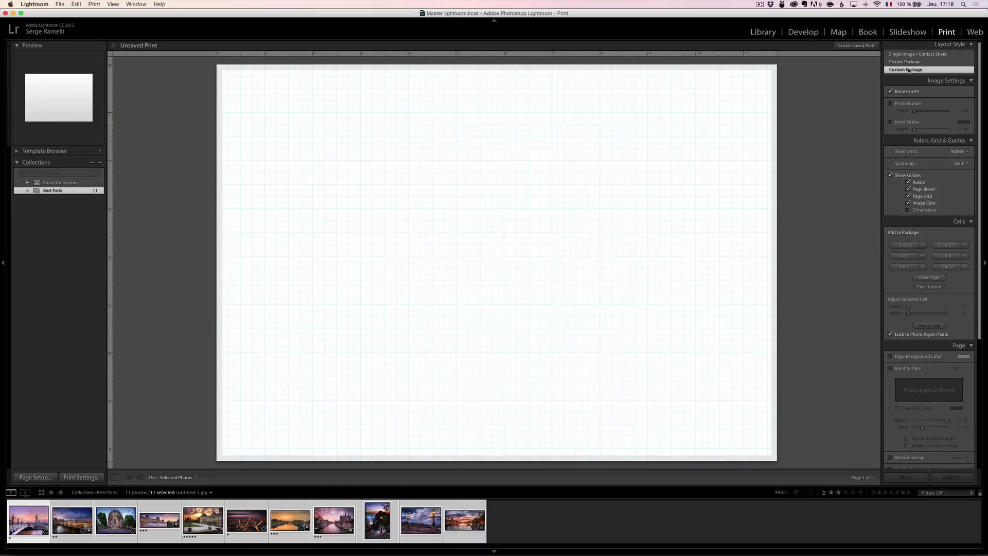
left_click(910, 55)
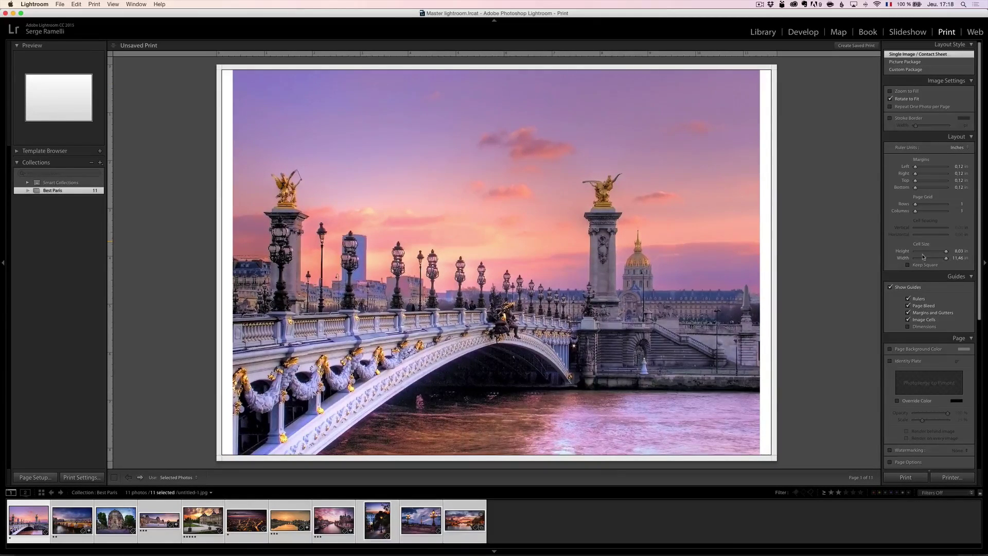
- Arrange the selected photos as a contact sheet with 3 rows and 4 columns and review the print job settings
scroll(939, 197, "down", 1)
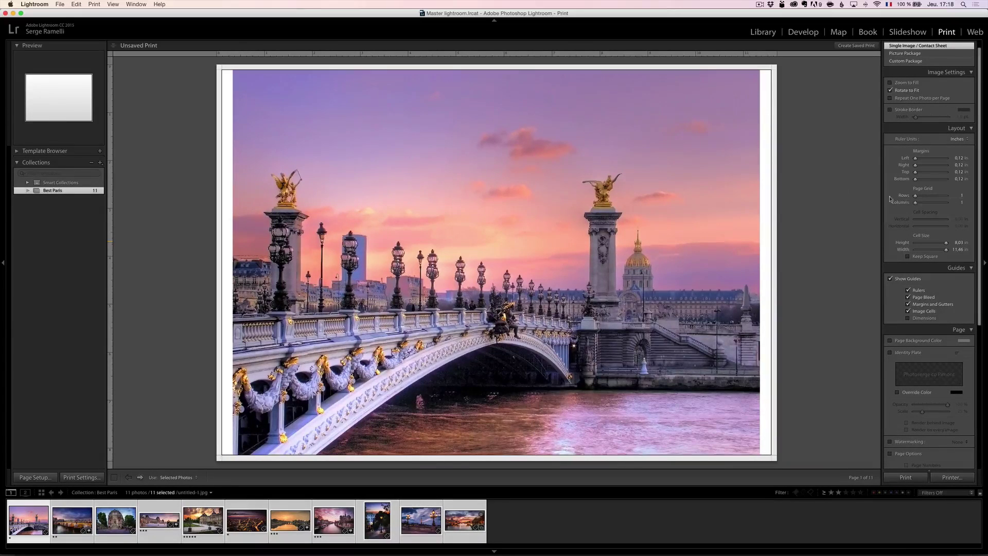
left_click_drag(916, 195, 921, 199)
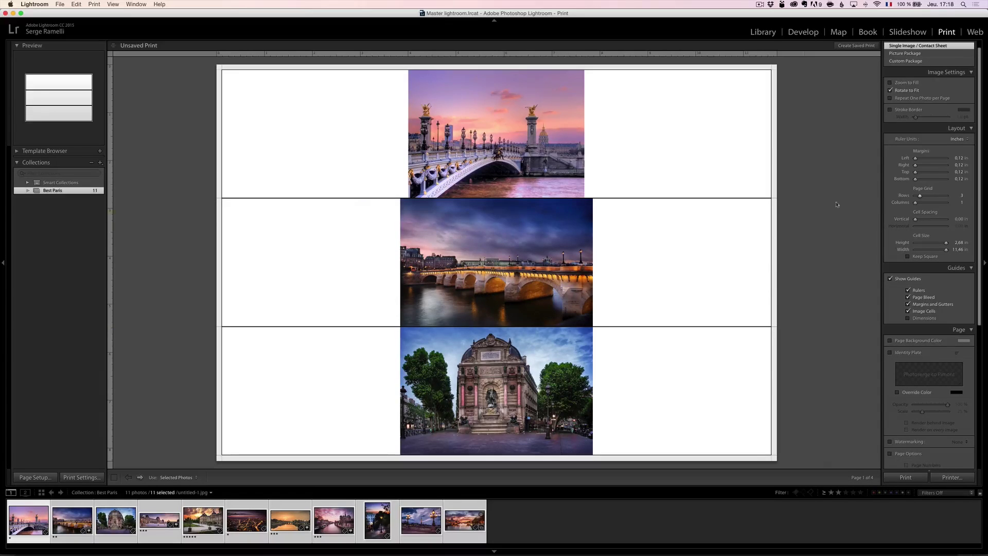
left_click_drag(916, 202, 922, 205)
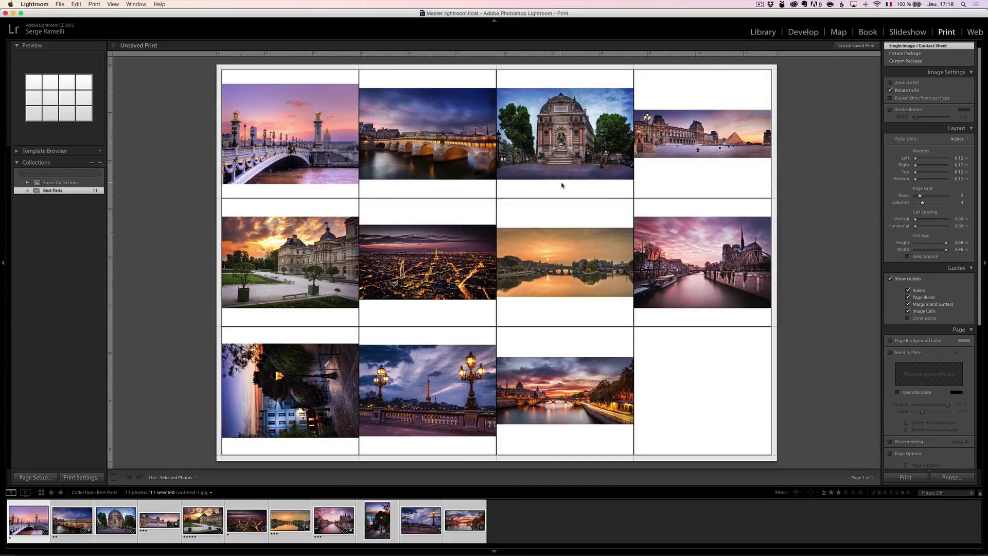
scroll(974, 382, "down", 5)
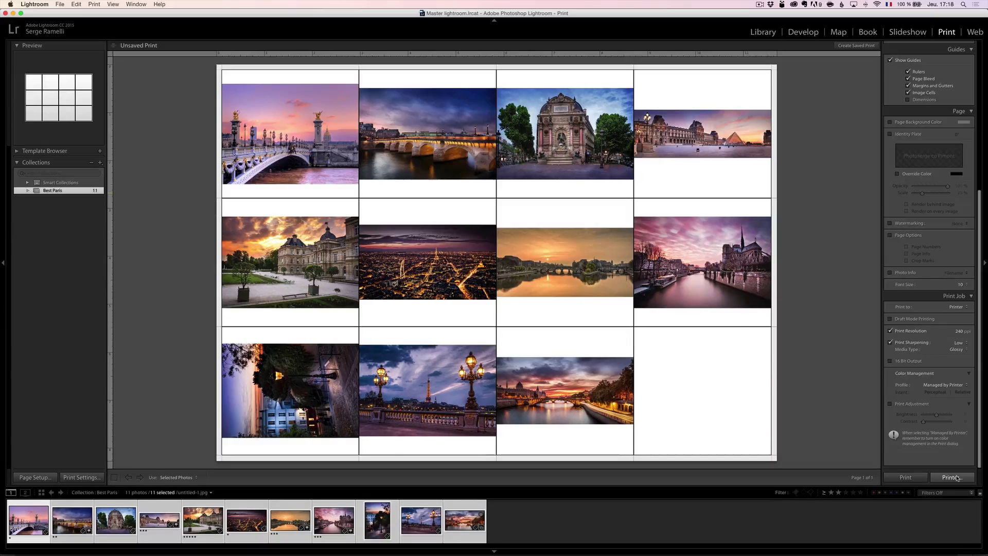
scroll(915, 219, "up", 6)
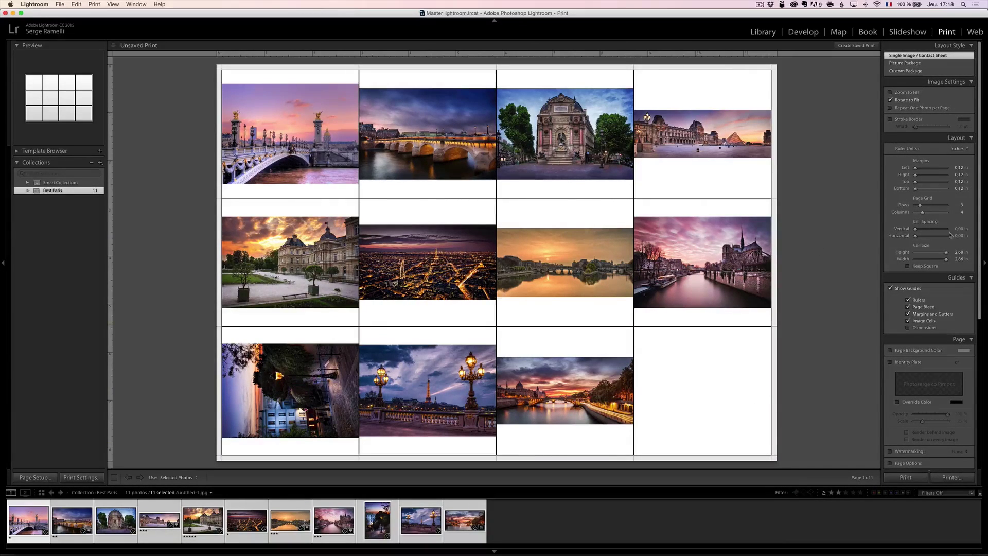
- Set the page grid to 1 row and 1 column, disable Rotate to Fit and enable Zoom to Fill
left_click_drag(919, 205, 892, 218)
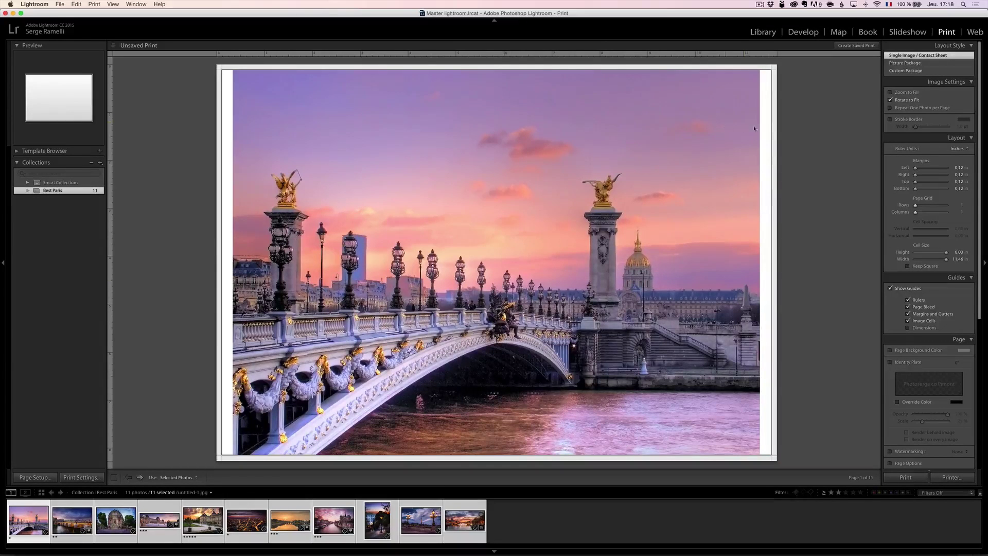
left_click(907, 100)
left_click(906, 93)
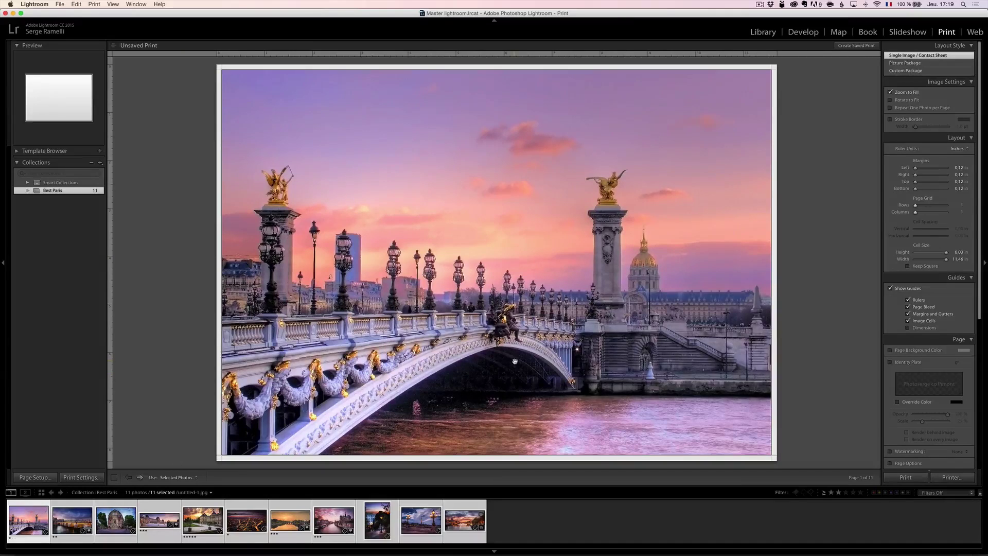
- Set the paper size to 8 x 10 Borderless in the page setup
left_click(50, 478)
left_click(525, 169)
mouse_move(525, 170)
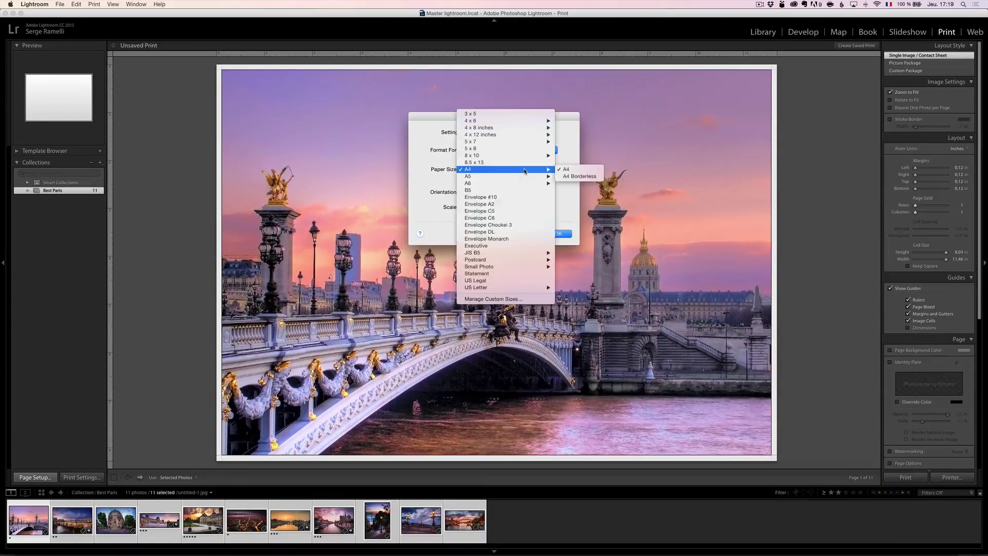
left_click(578, 176)
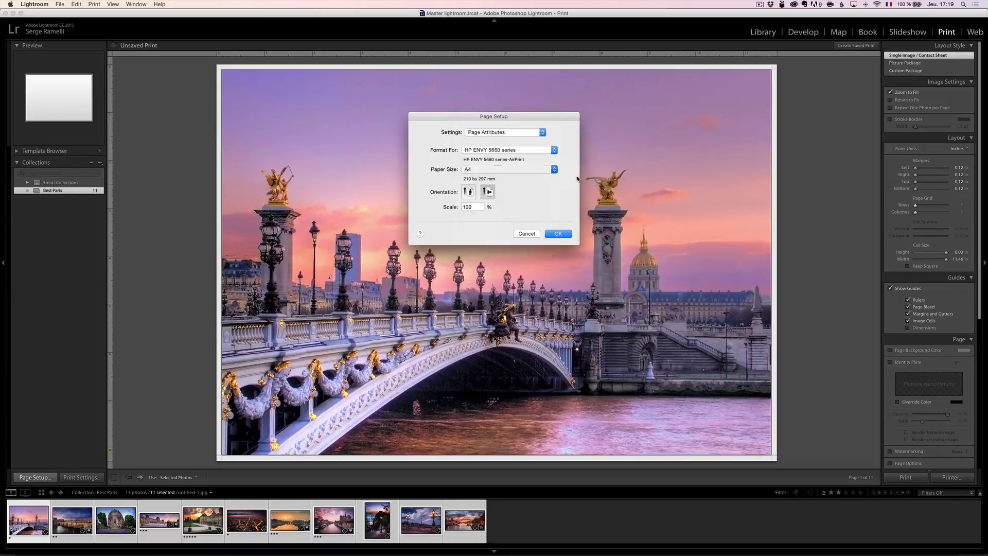
left_click(537, 172)
mouse_move(537, 172)
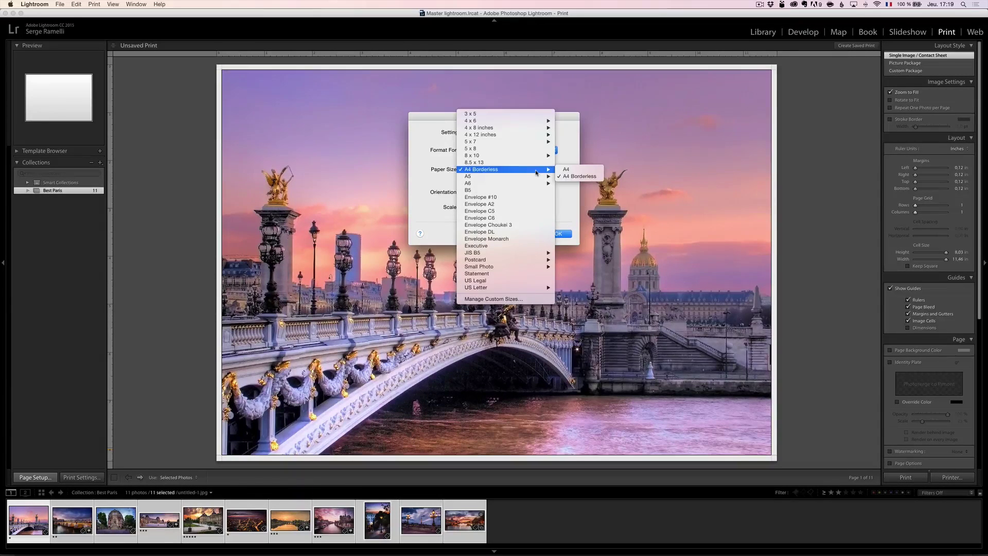
mouse_move(541, 156)
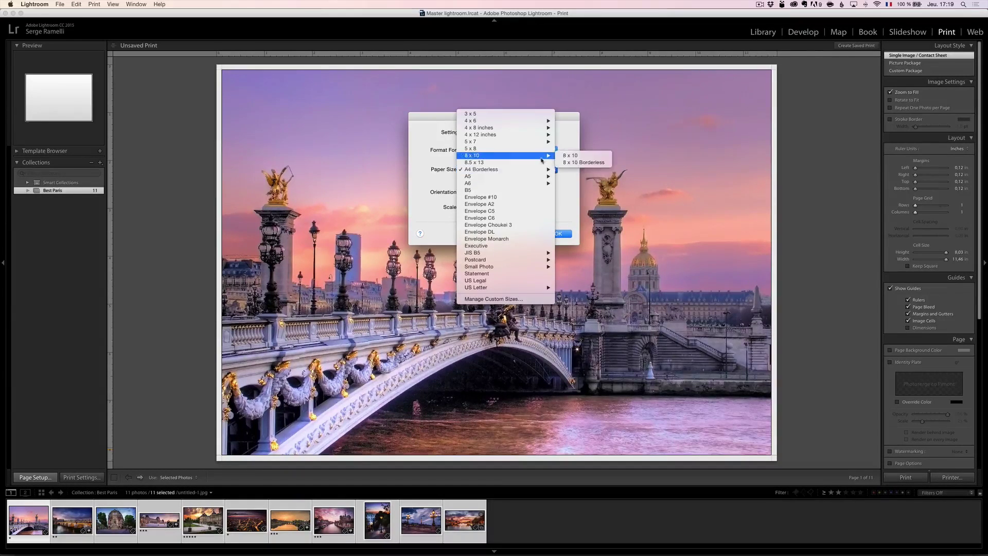
left_click(583, 163)
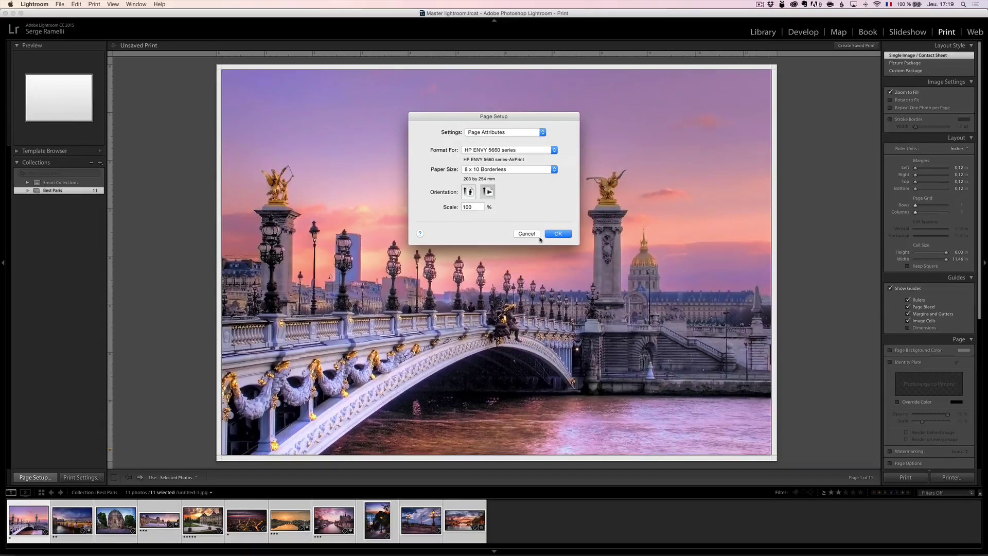
left_click(560, 234)
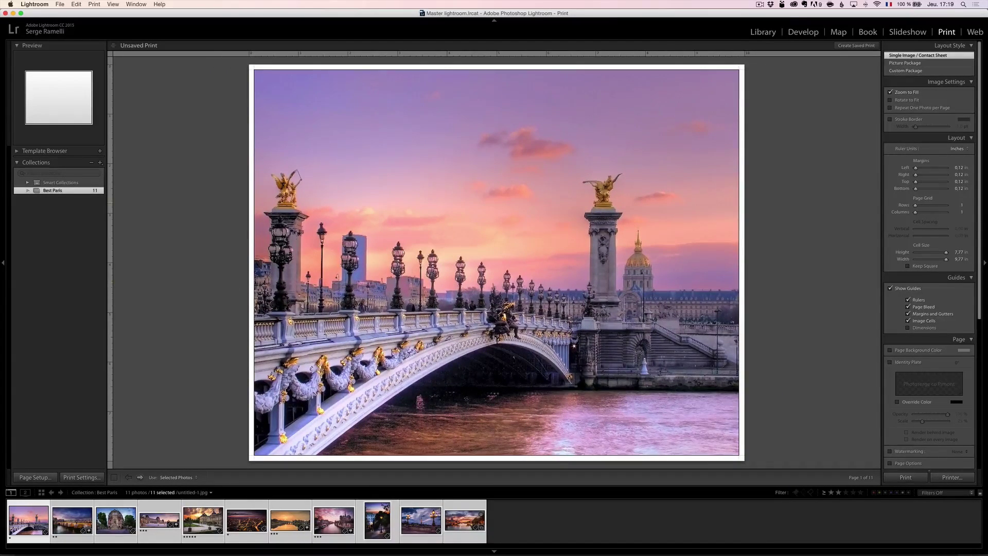
- Set all page margins to 0 and enlarge the image cell to 8 by 10 in, keeping Zoom to Fill enabled
left_click_drag(916, 169, 909, 190)
left_click(912, 93)
left_click_drag(945, 252, 951, 258)
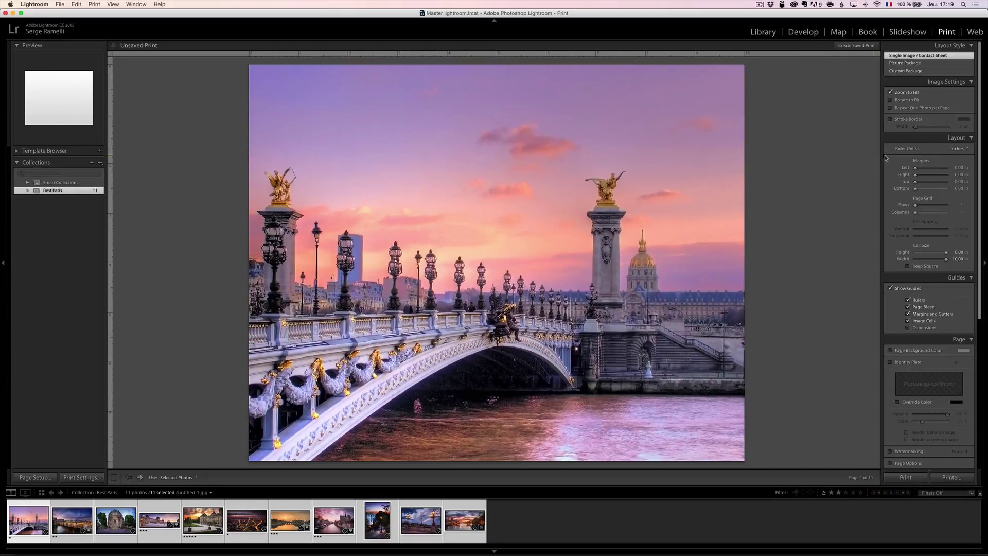
- Add a stroke border 8.3 pt wide around the photo and color it near-white at 94% lightness
left_click_drag(917, 126, 929, 130)
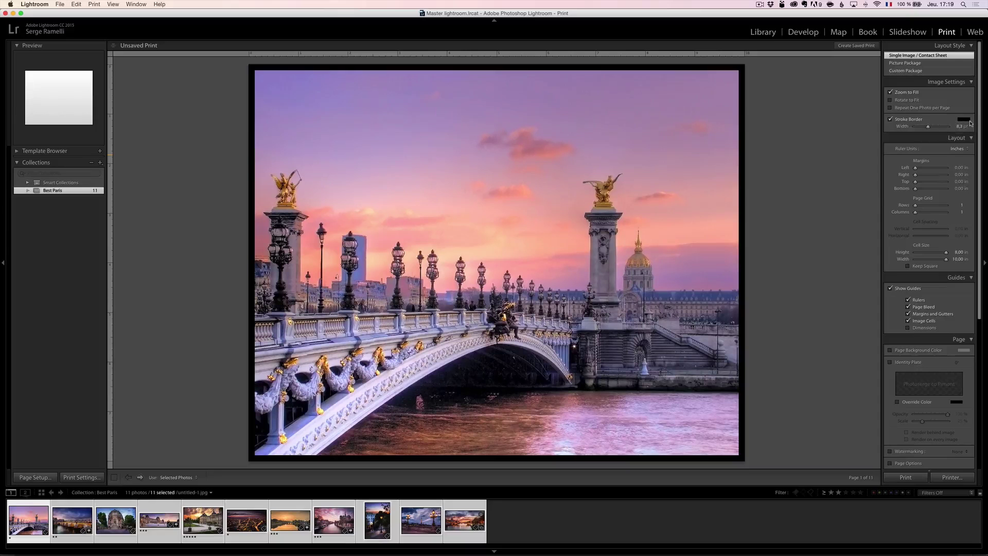
left_click(962, 122)
left_click_drag(885, 130, 881, 120)
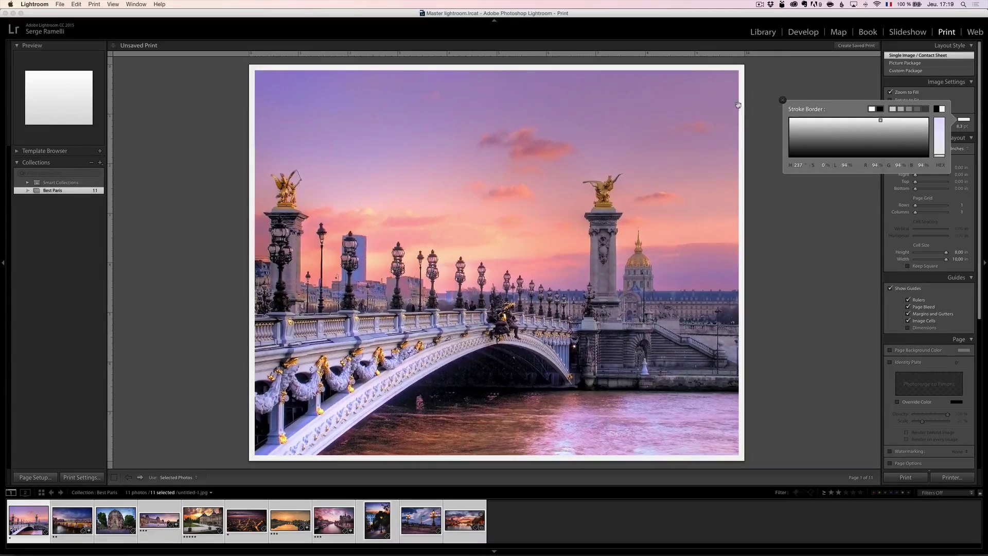
left_click(783, 100)
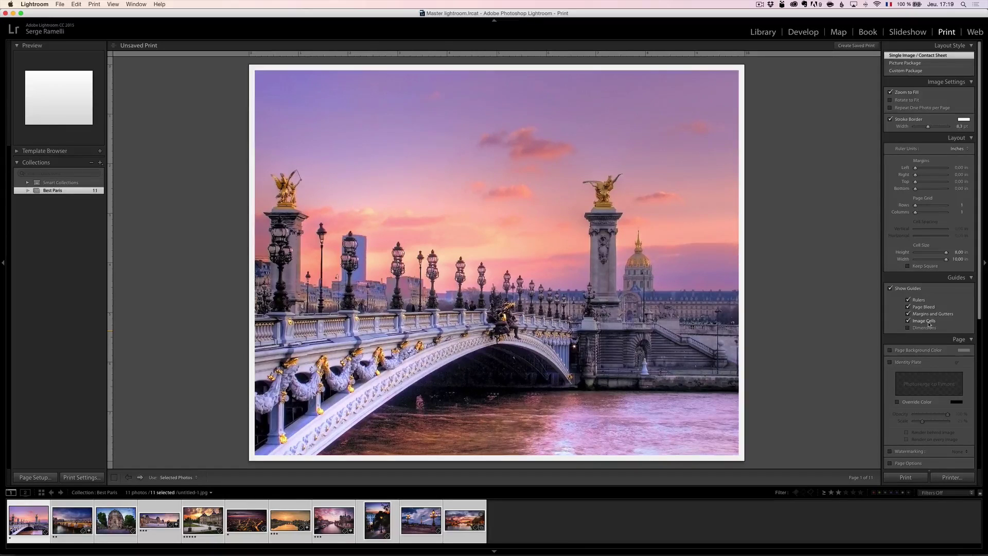
- Use the Picture Package layout, deselect all photos and add empty 2 x 2.5, 2.5 x 3.5, 3 x 7 and 4 x 6 cells
left_click(905, 64)
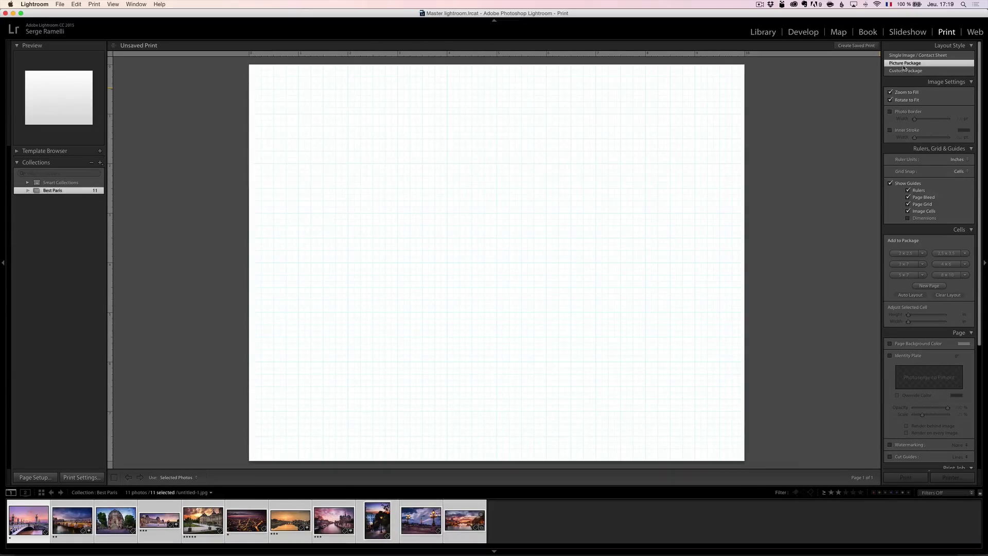
left_click(609, 528)
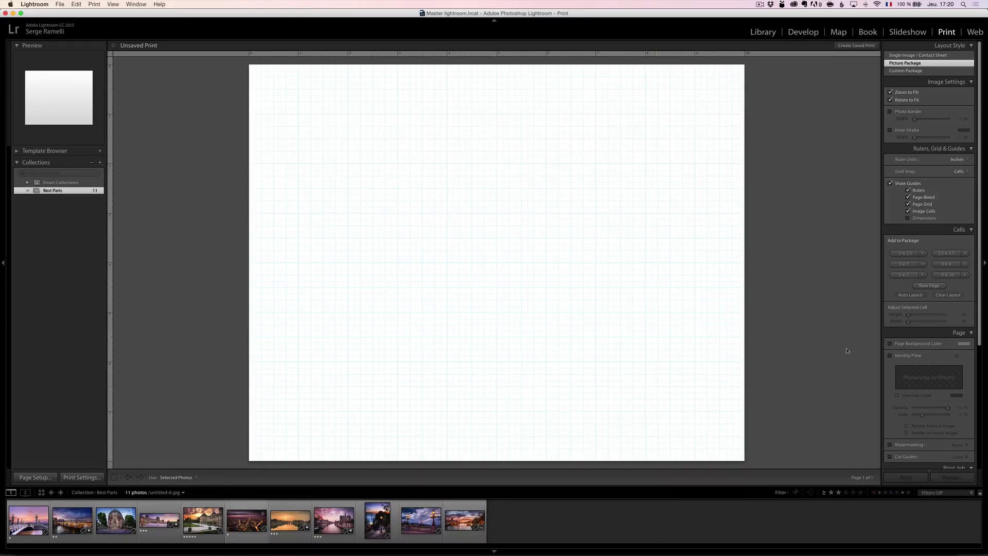
left_click(906, 253)
left_click(954, 253)
left_click(905, 265)
left_click(947, 264)
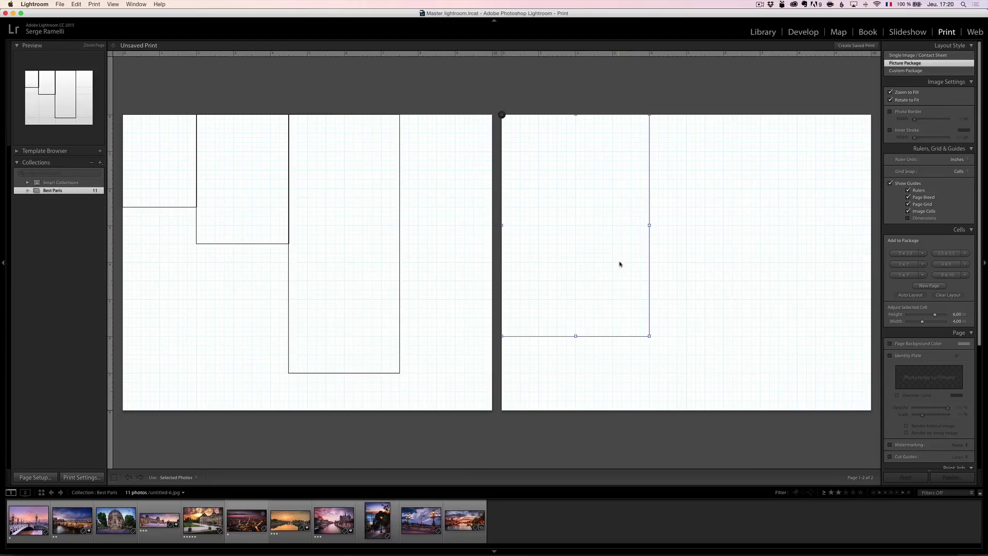
- Add the pink-sky Notre-Dame photo to the package, move its small cell to the second page and disable Rotate to Fit
left_click_drag(334, 520, 321, 251)
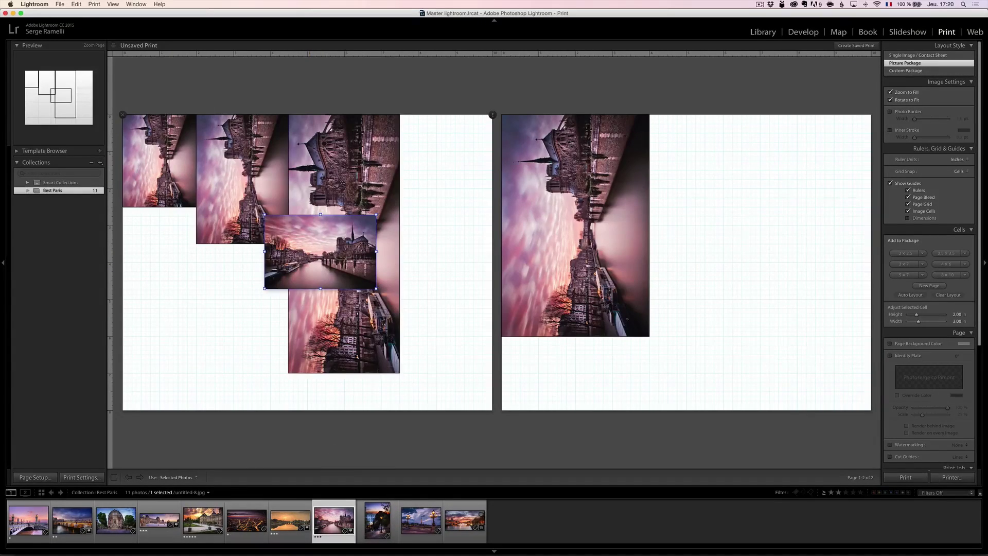
left_click_drag(302, 233, 700, 176)
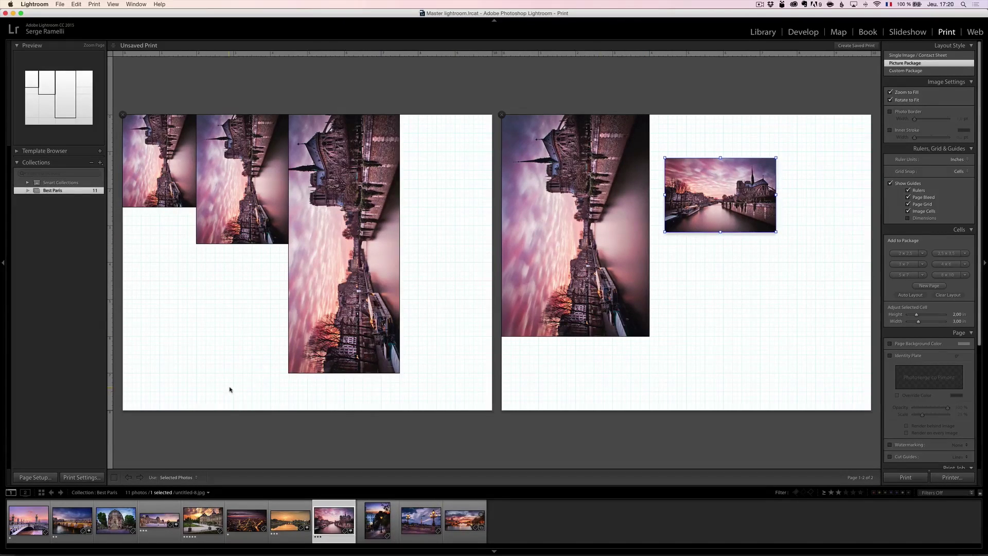
left_click(906, 101)
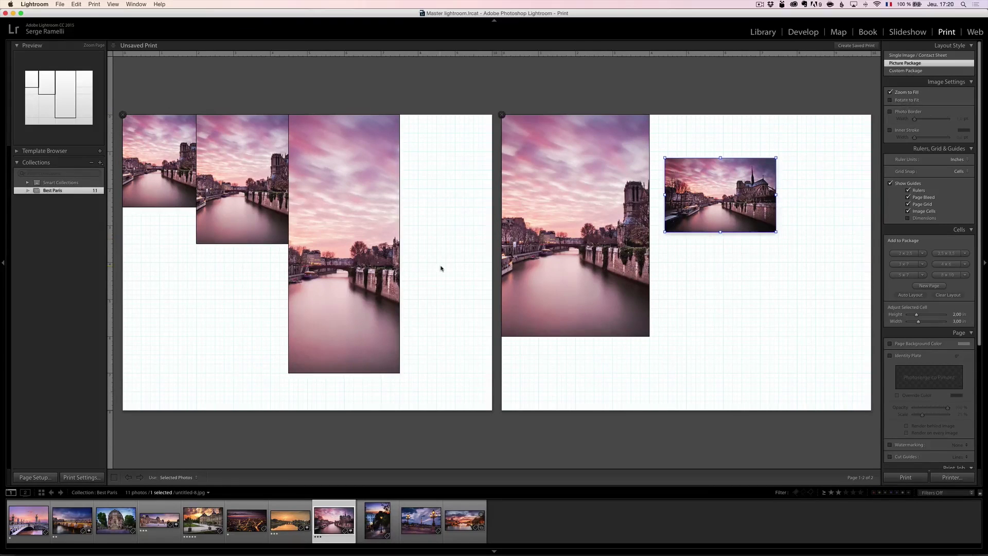
- Move the second page's small cell up beside the page's far edge and enlarge the 4 x 6 cell toward it
left_click_drag(677, 208, 738, 165)
left_click(644, 329)
left_click_drag(650, 336, 716, 344)
- Reshape the first page's tall cell into a landscape one, and move the 2.5 x 3.5 cell below it, widened to about 9.2 in
left_click(402, 246)
left_click_drag(402, 246, 492, 245)
left_click_drag(391, 372, 391, 244)
left_click_drag(226, 180, 153, 325)
left_click(218, 325)
left_click(217, 324)
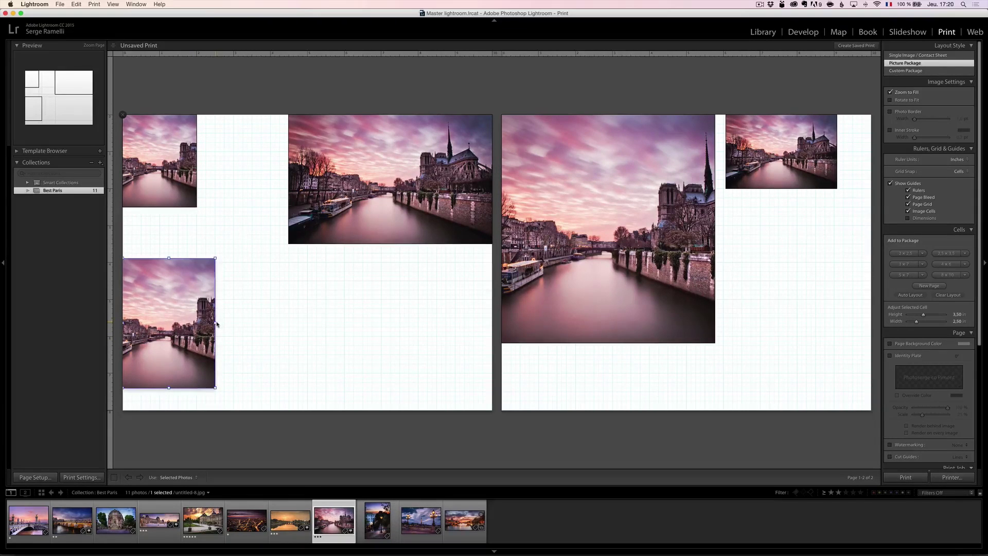
left_click_drag(215, 323, 465, 323)
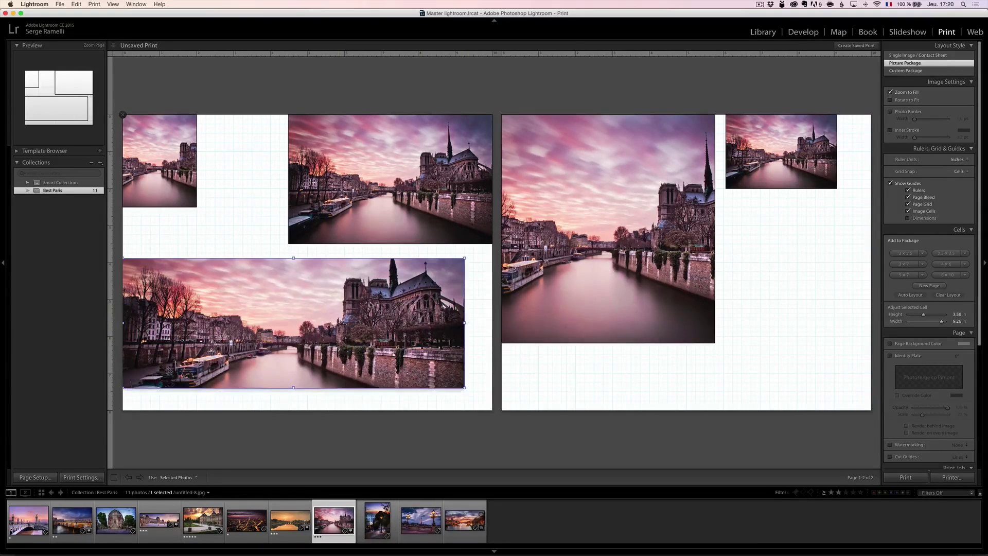
- Add the orange sunset river photo below the small cell on the second page and enlarge its cell to about 2.54 by 3.6 in
left_click_drag(290, 520, 782, 258)
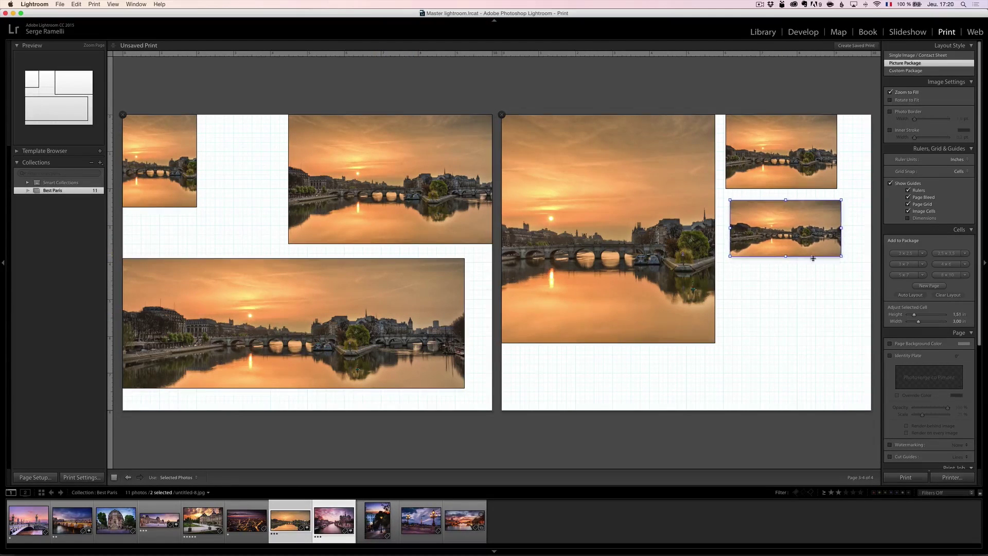
left_click_drag(841, 256, 864, 295)
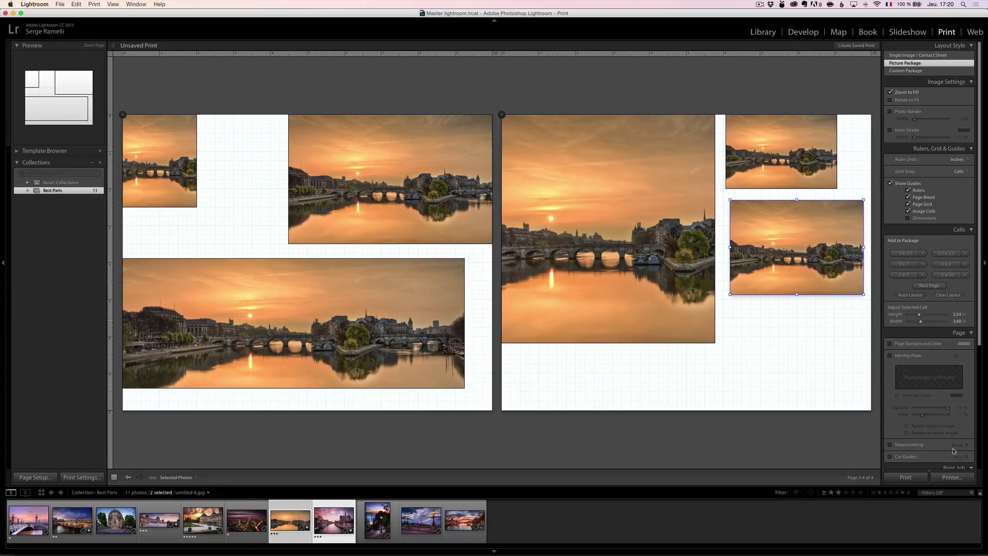
- Use the Custom Package layout, deselect all photos and place the golden-statue bridge photo in the blank page's upper-left corner
left_click(909, 71)
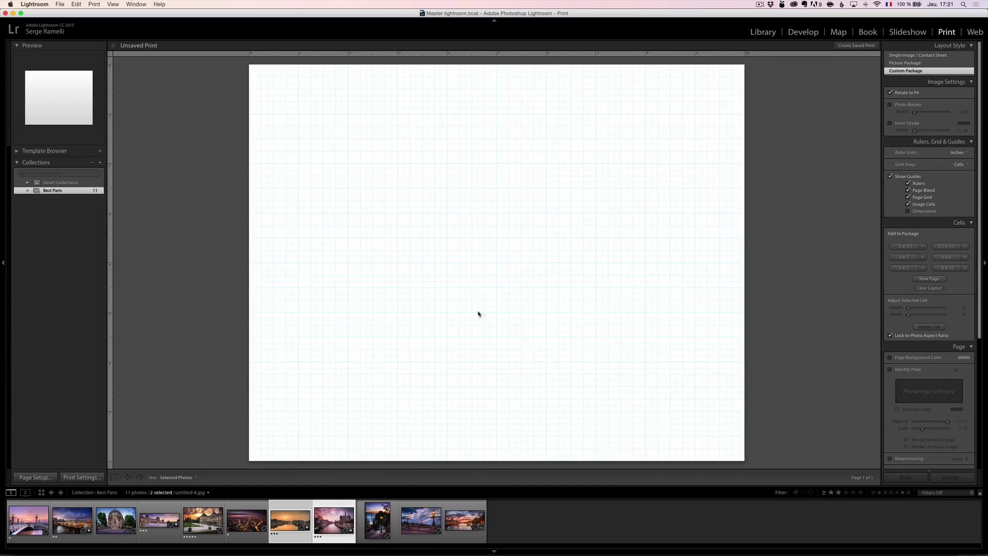
left_click(549, 524)
left_click_drag(23, 520, 318, 130)
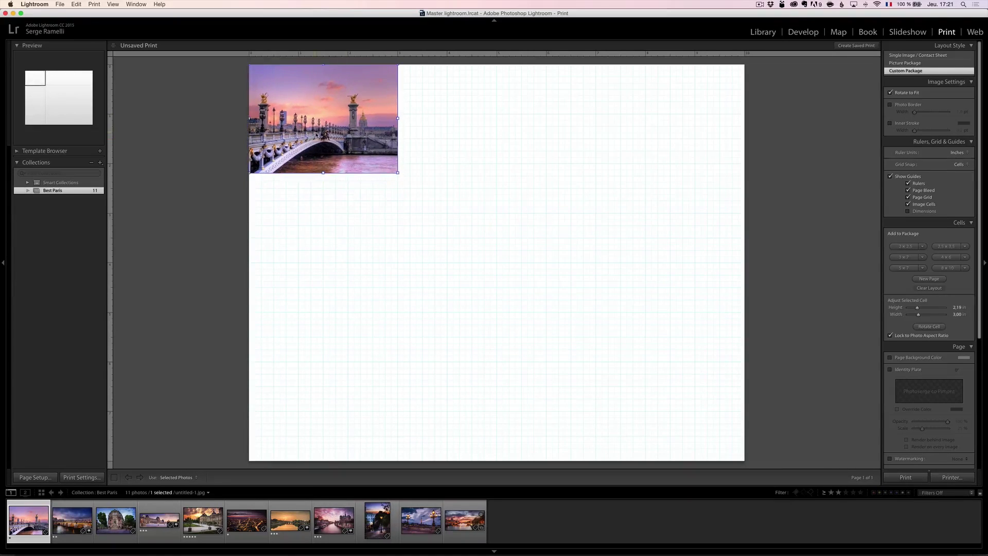
- Enlarge the golden-statue bridge cell to about 3.51 by 4.81 in and add the night stone-bridge photo beside it in a smaller cell
left_click_drag(399, 175, 448, 238)
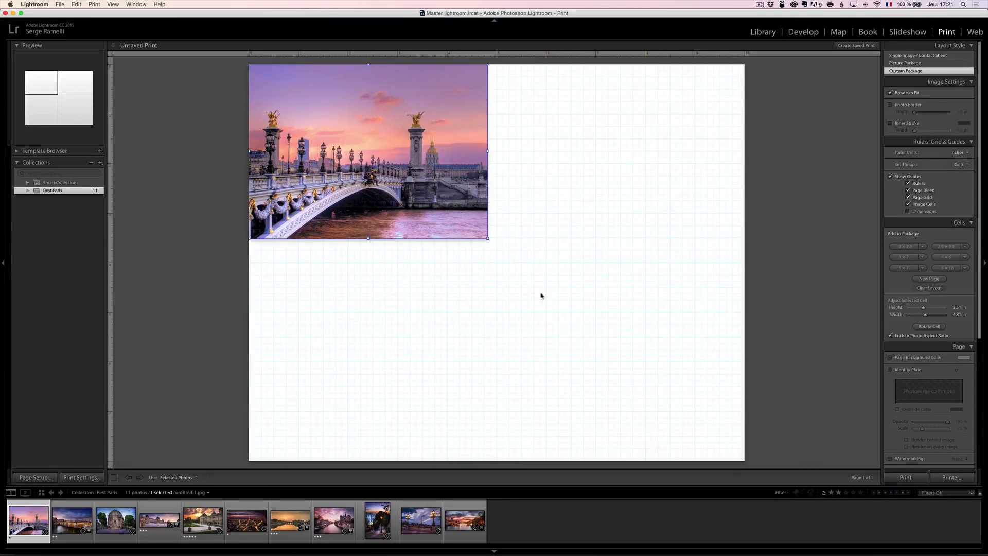
left_click_drag(73, 520, 689, 229)
left_click_drag(562, 168, 609, 168)
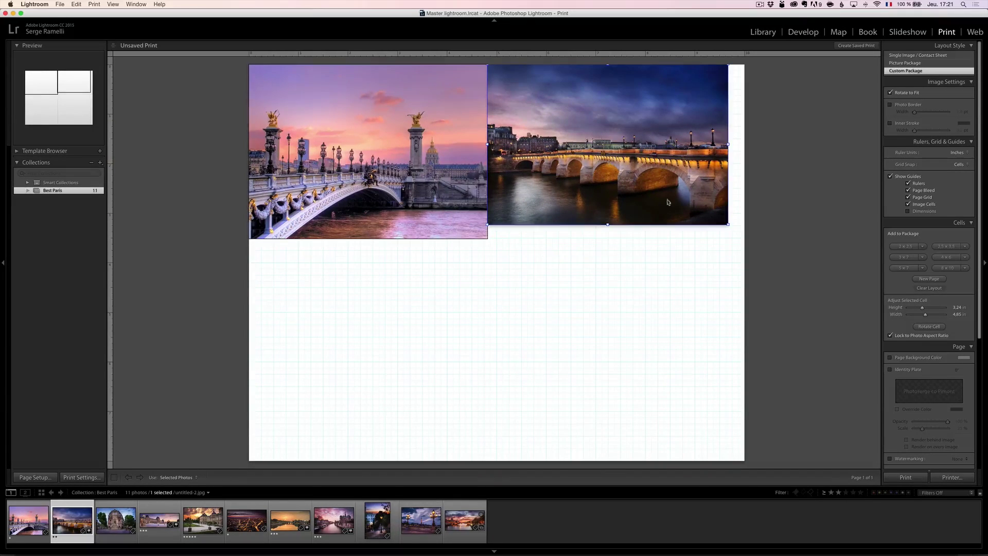
left_click_drag(728, 224, 629, 159)
- Add the fountain photo below the night bridge, about 3.46 by 5.19 in, and the Louvre panorama at the page's lower-left, about 2.54 by 7.21 in
left_click_drag(108, 521, 563, 225)
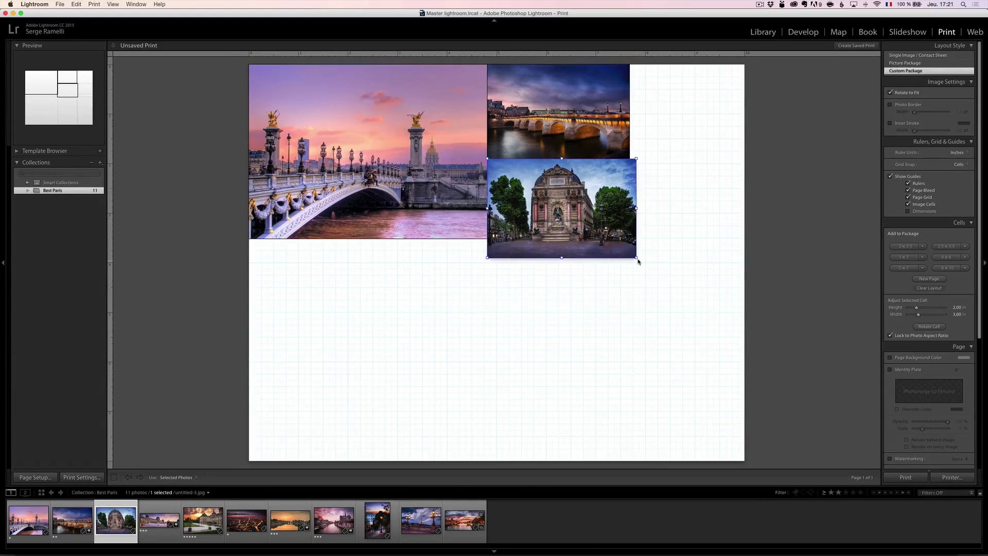
left_click_drag(638, 258, 732, 338)
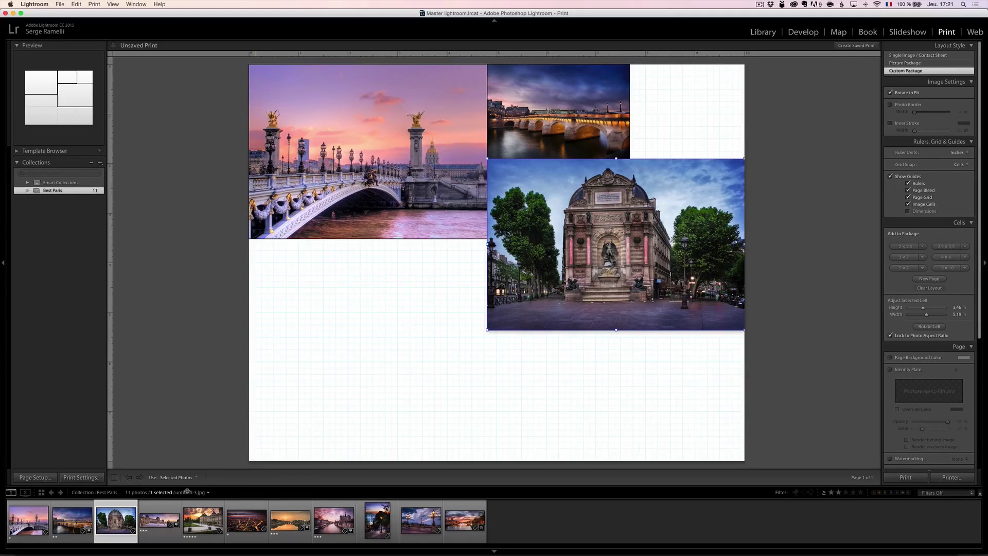
left_click_drag(163, 526, 369, 361)
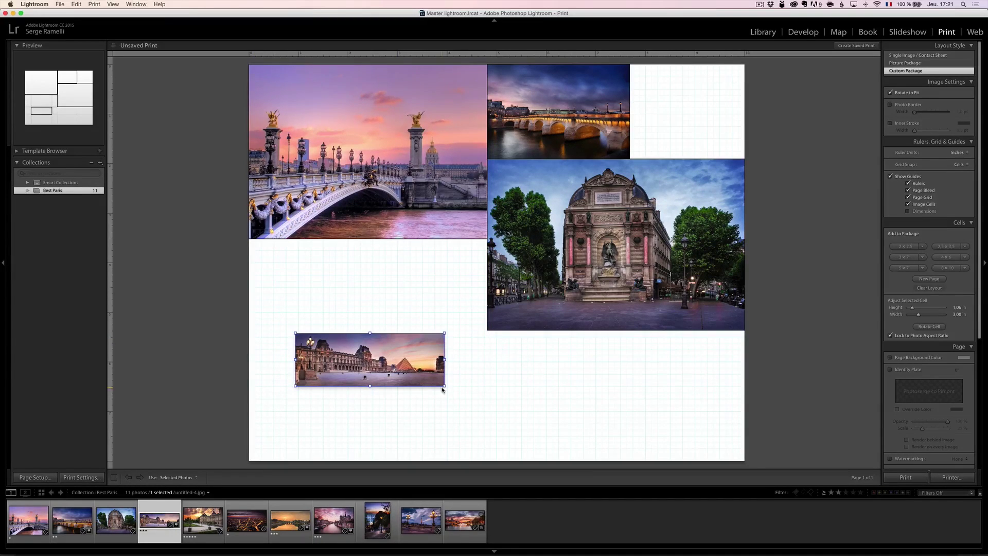
left_click_drag(444, 387, 653, 456)
left_click_drag(549, 404, 503, 399)
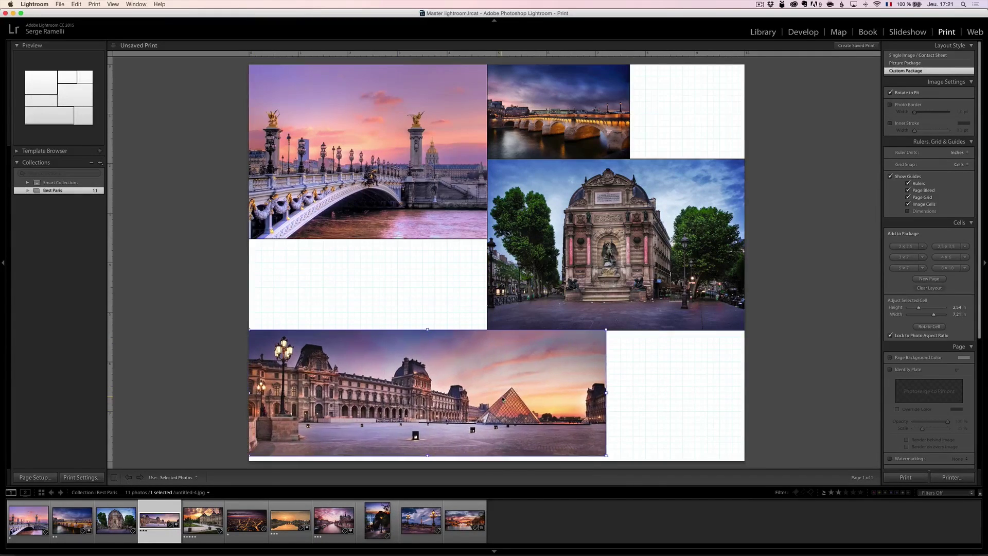
- Add the pink Notre-Dame river photo below the golden-statue bridge and, with the aspect ratio unlocked, fit its cell to the gap, about 1.85 by 4.81 in
left_click_drag(337, 521, 323, 288)
left_click_drag(399, 339, 475, 384)
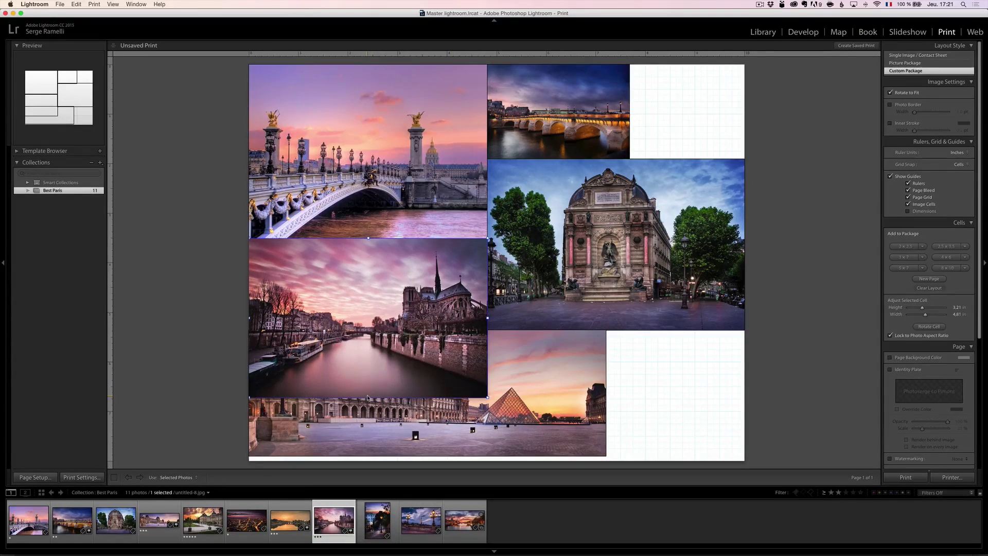
left_click_drag(369, 399, 358, 353)
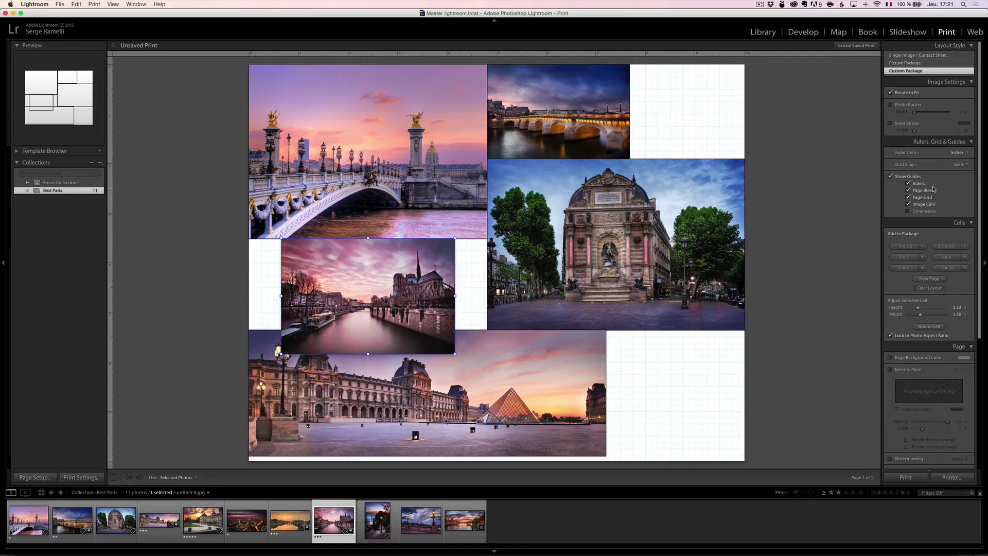
left_click(890, 335)
left_click_drag(367, 355, 368, 329)
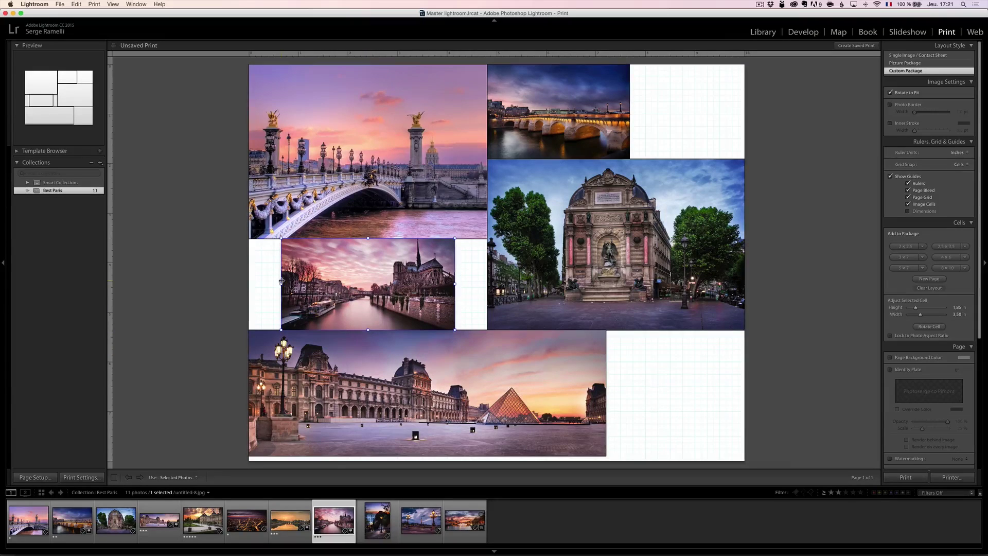
left_click_drag(281, 281, 225, 283)
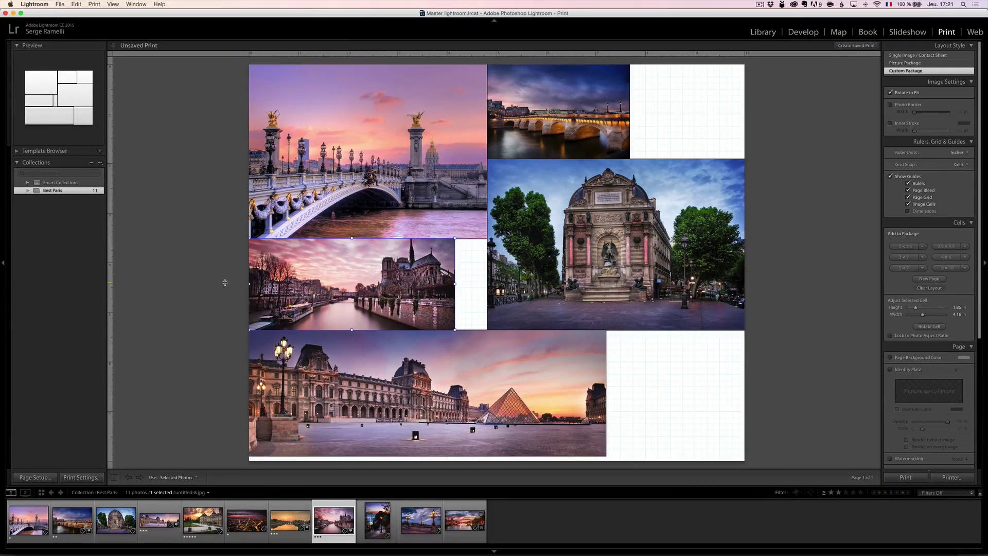
left_click(470, 285)
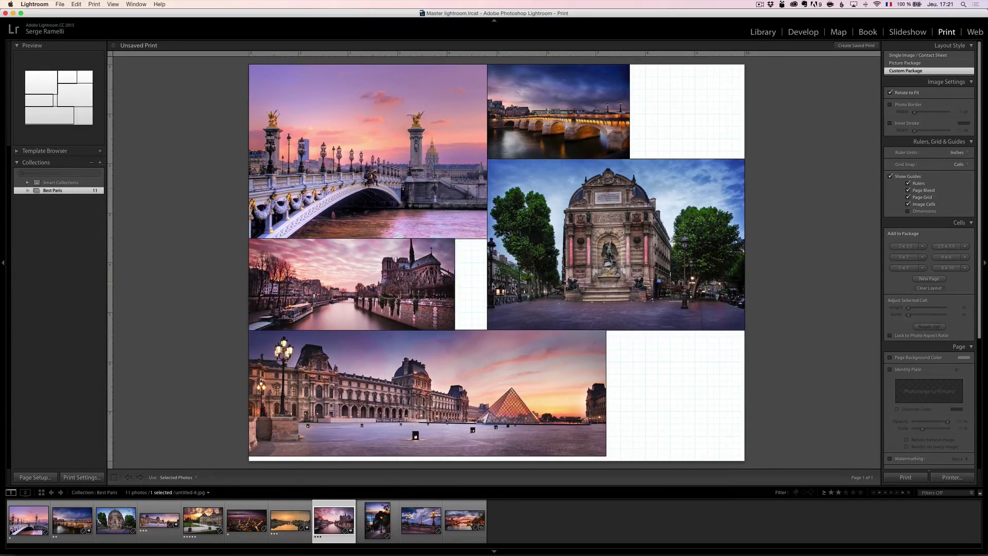
left_click(454, 283)
left_click_drag(454, 283, 487, 283)
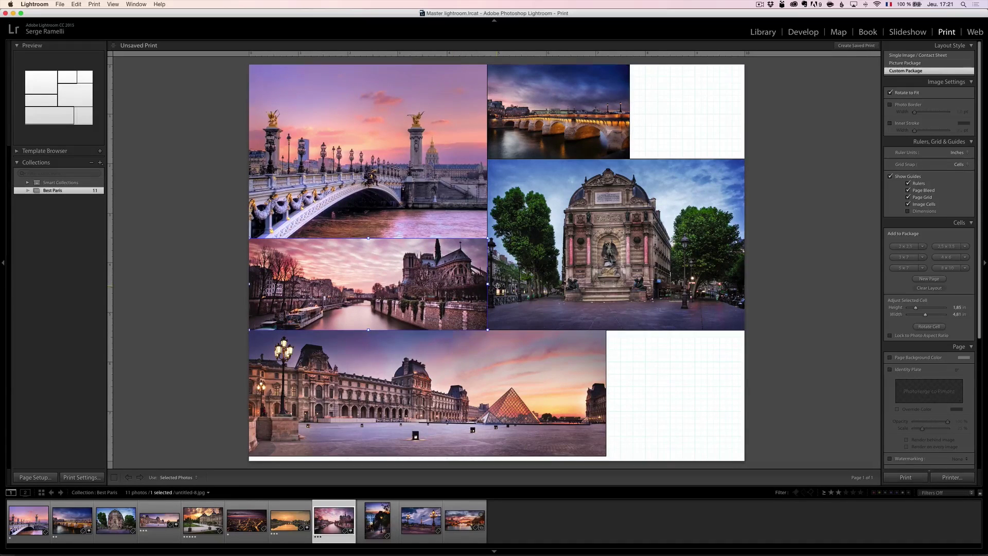
- Shift the Notre-Dame photo upward inside its cell to show more of the river
left_click_drag(383, 279, 493, 330)
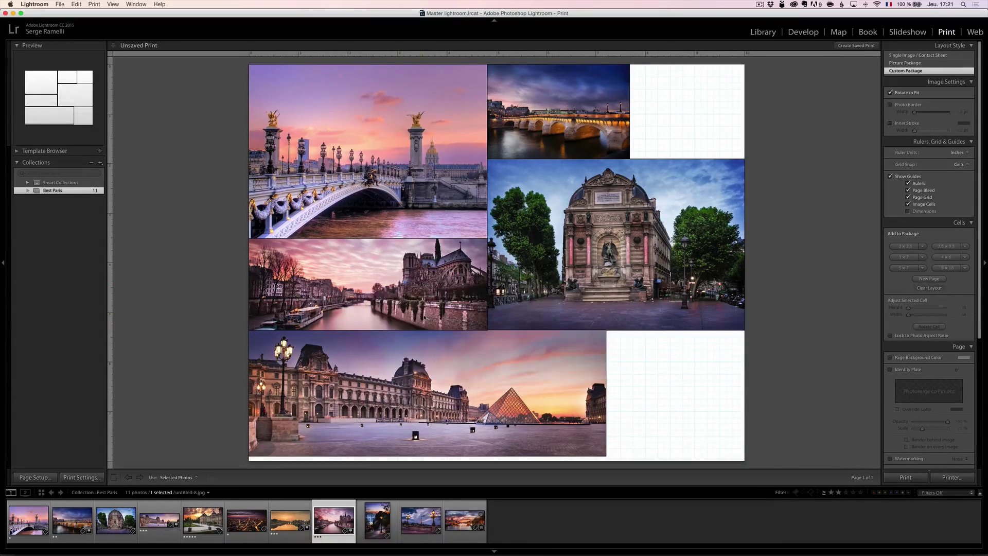
right_click(381, 294)
key("Escape")
left_click_drag(344, 275, 364, 264)
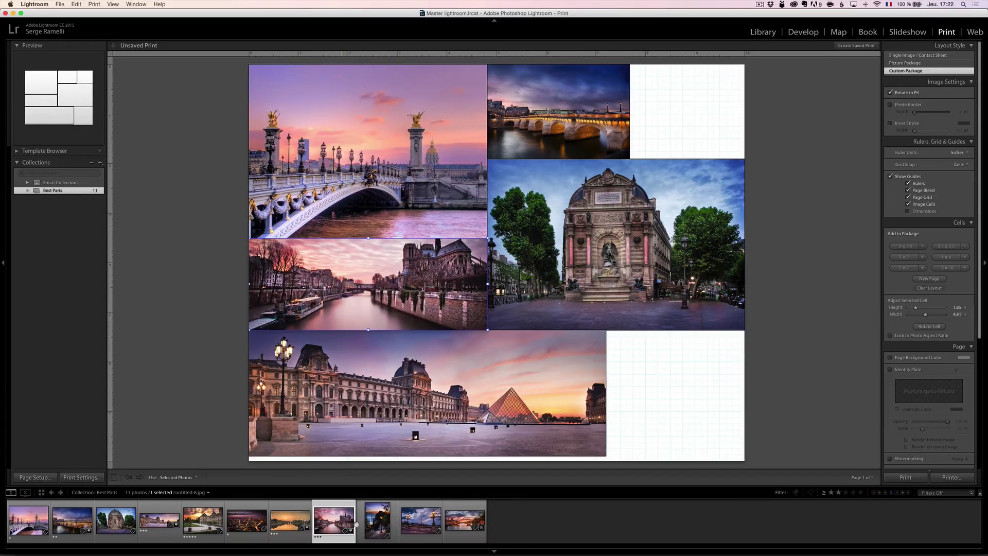
- Add the street-lamp stairway photo beside the Louvre panorama and stretch its cell to fill the page corner, about 2.63 by 2.79 in
left_click_drag(377, 521, 640, 398)
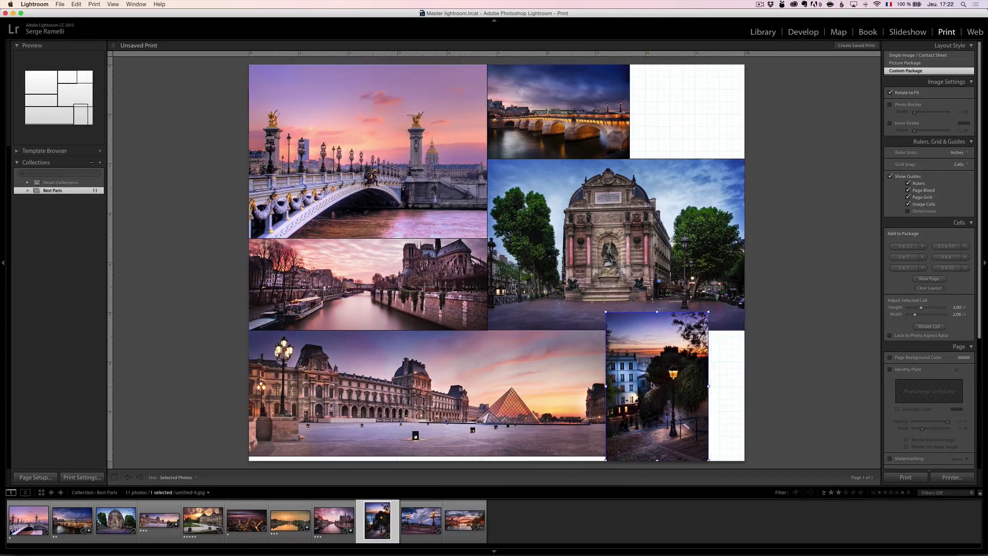
left_click_drag(605, 307, 606, 330)
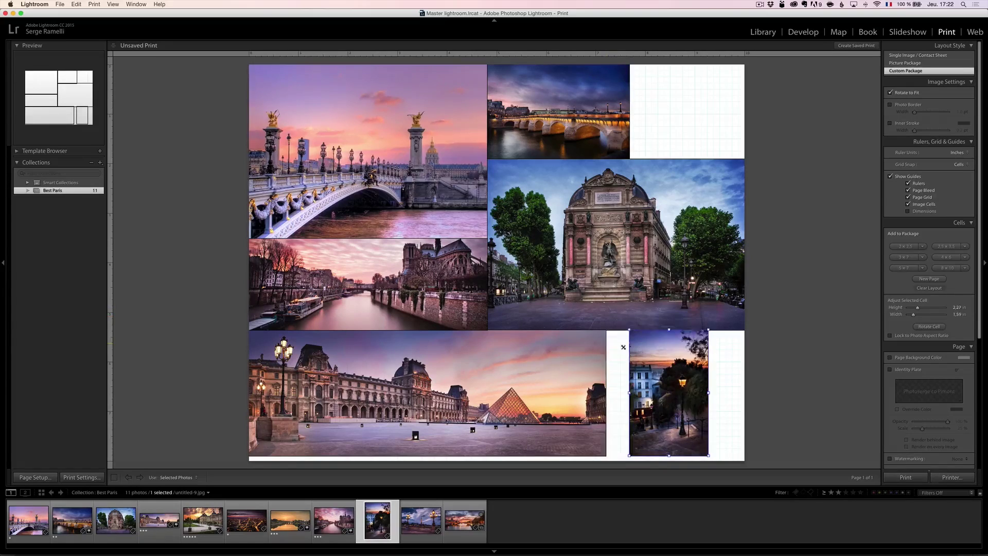
left_click(710, 457)
mouse_move(676, 433)
left_mouse_down()
mouse_move(698, 440)
mouse_move(676, 435)
left_mouse_up()
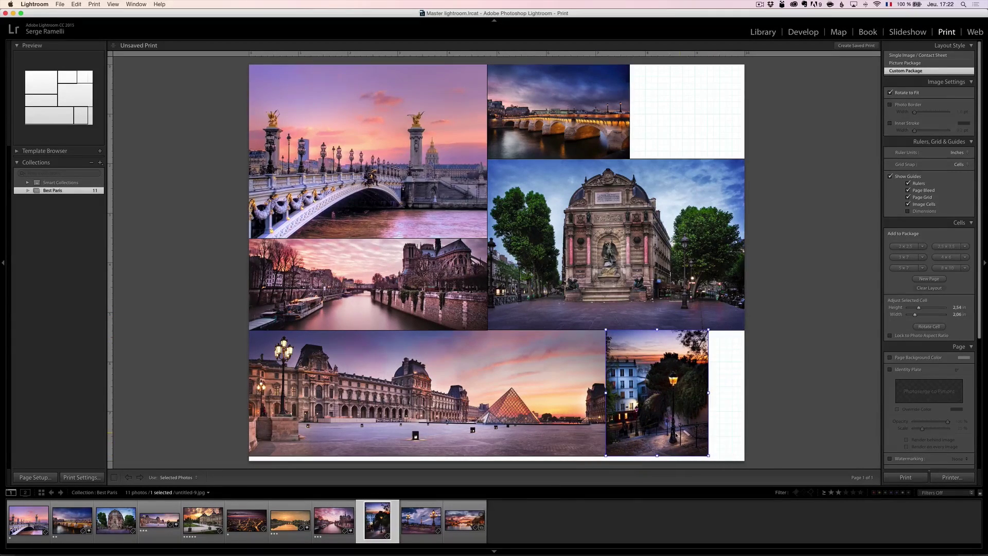
left_click_drag(708, 455, 730, 457)
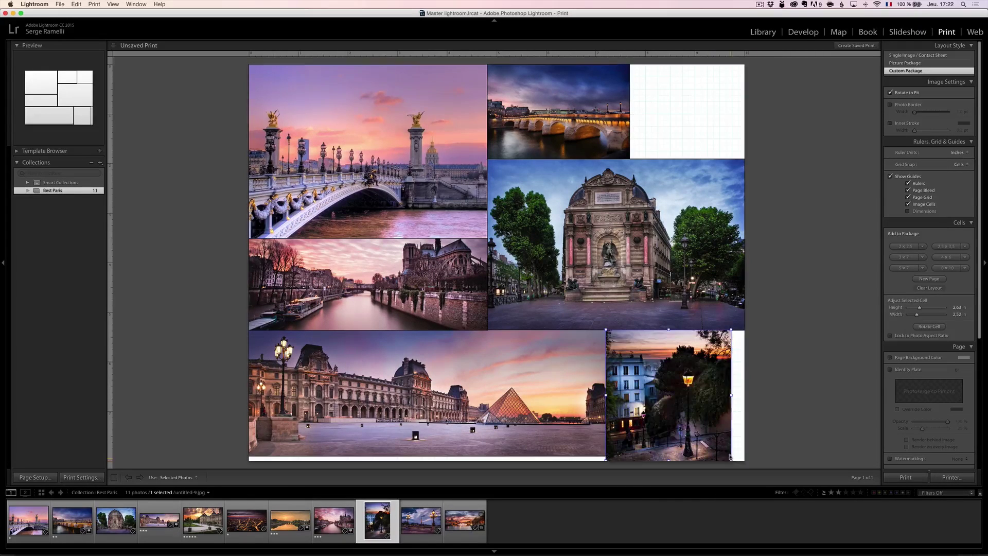
left_click_drag(732, 394, 745, 394)
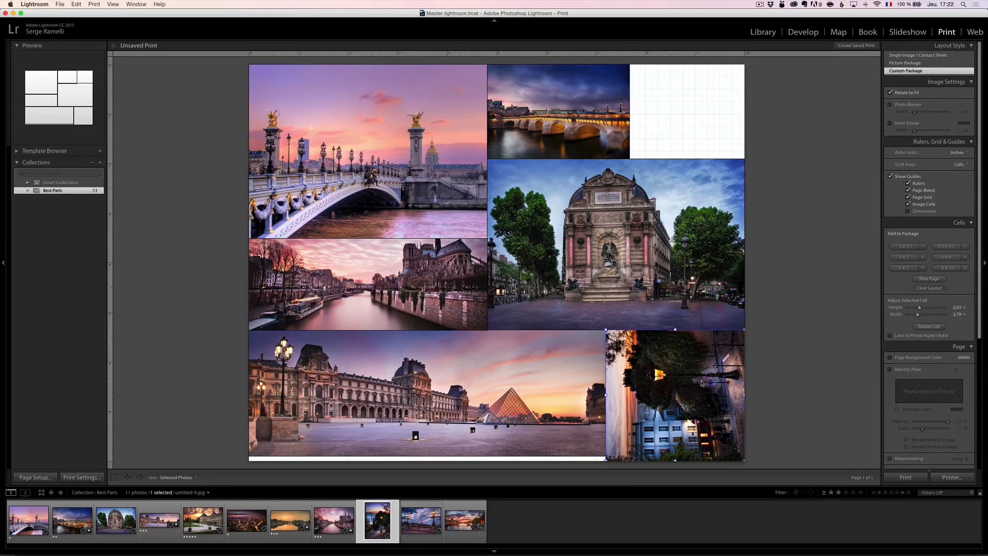
- Turn off Rotate to Fit and extend the Louvre panorama's cell to the page's lower edge, about 2.63 in high
left_click(908, 93)
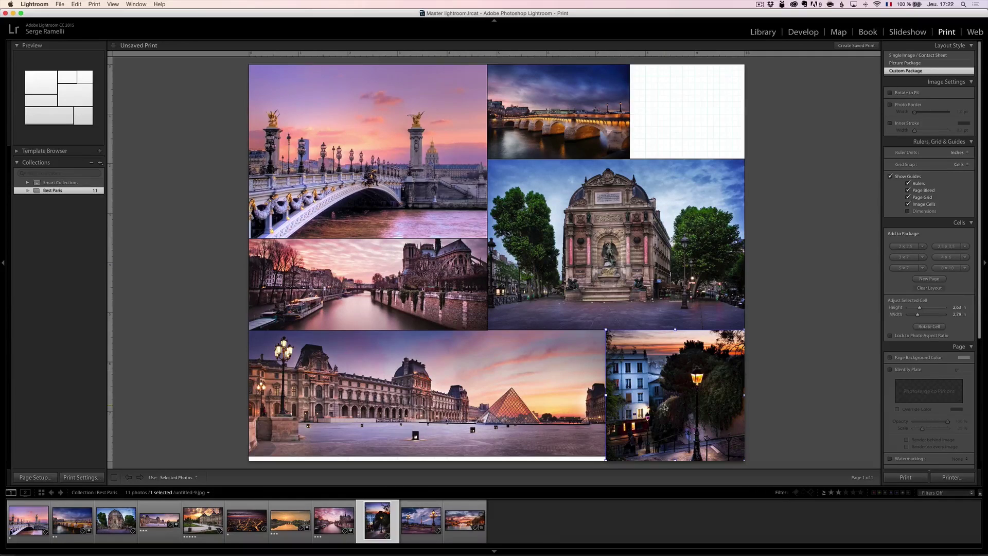
left_click(564, 430)
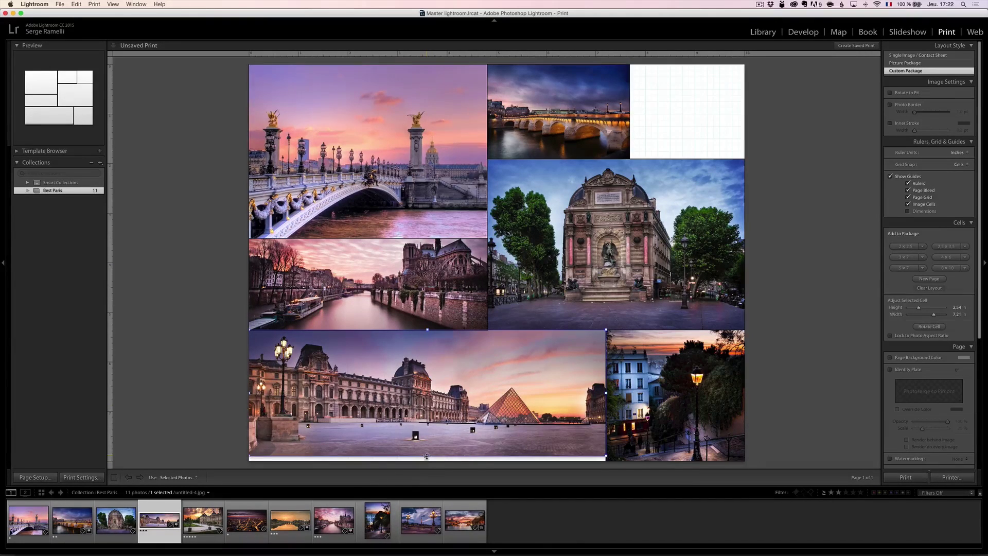
left_click_drag(426, 456, 427, 460)
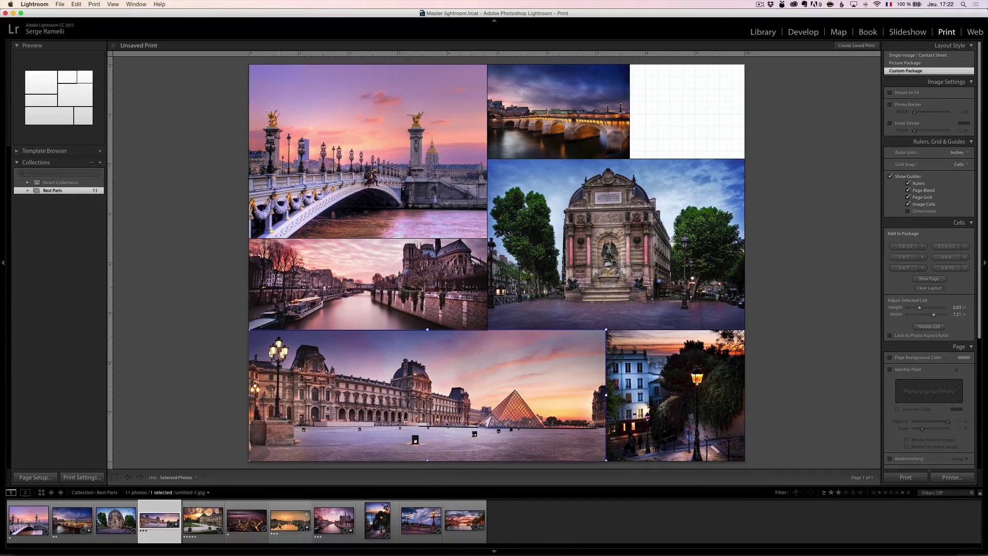
- Add the orange sunset river photo in the page's upper-right gap and fit its cell to about 1.91 by 2.32 in
left_click_drag(284, 523, 690, 103)
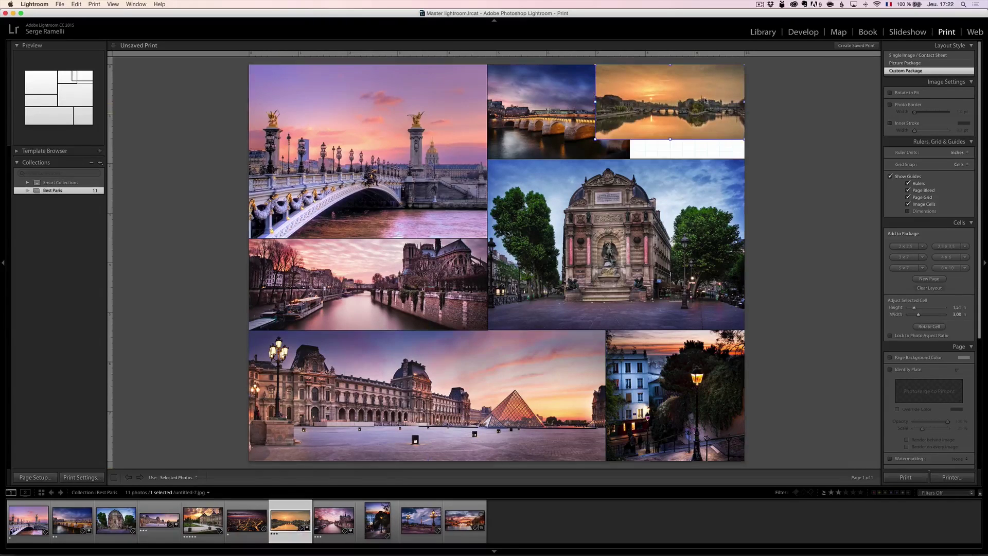
left_click_drag(596, 139, 596, 129)
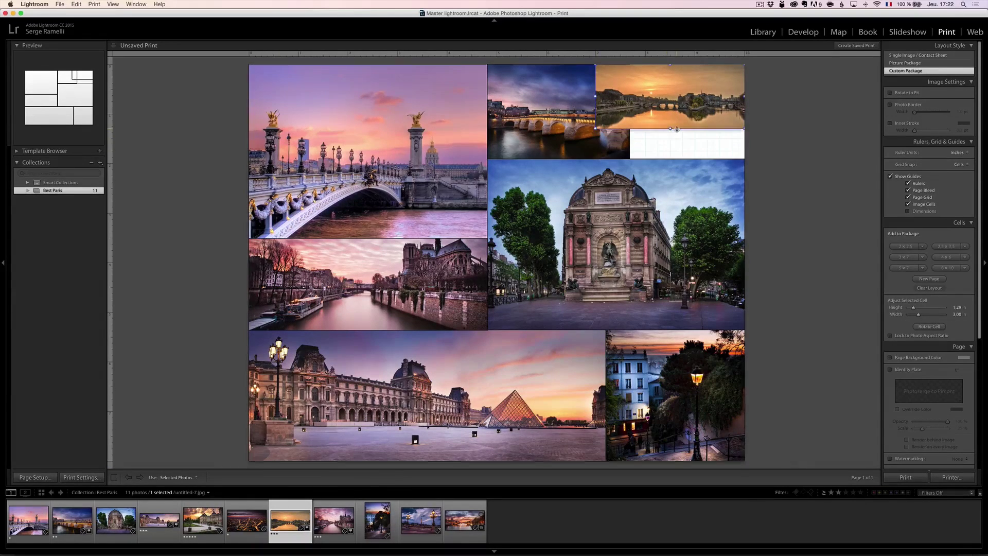
left_click_drag(673, 144, 672, 158)
left_click_drag(596, 112, 700, 132)
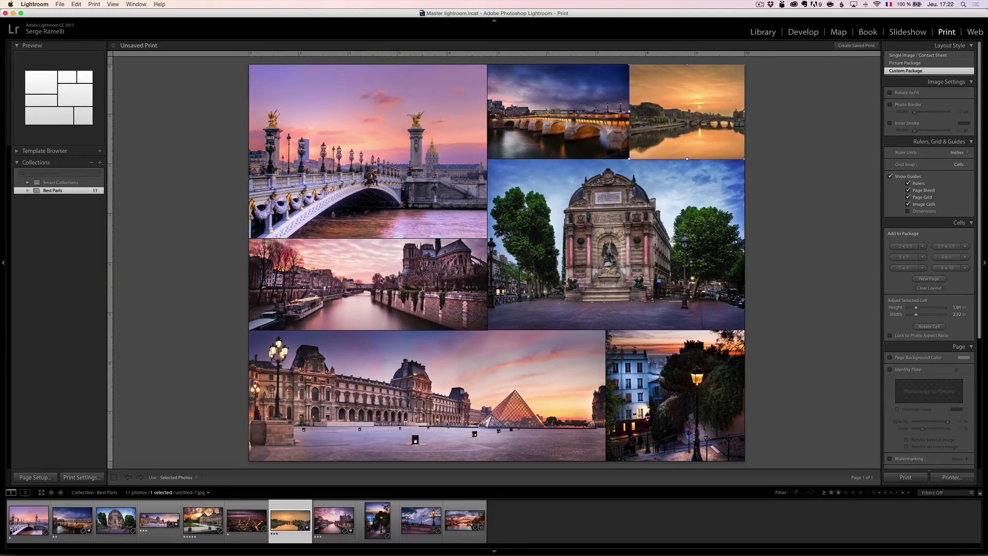
- Reposition the photos inside their cells, moving Notre-Dame down to show its full spire and the Louvre panorama sideways
left_click_drag(404, 271, 406, 293)
left_click(454, 399)
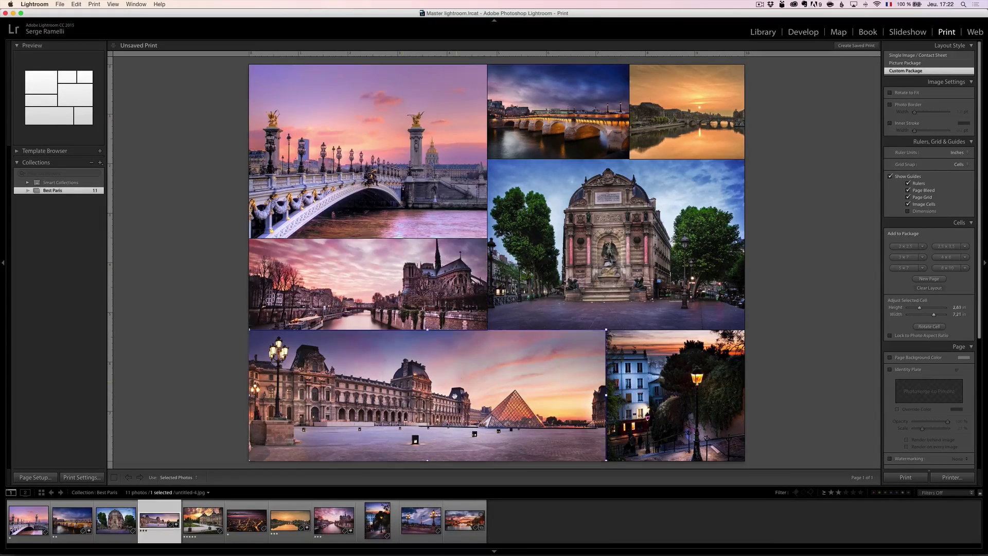
left_click_drag(450, 408, 588, 403)
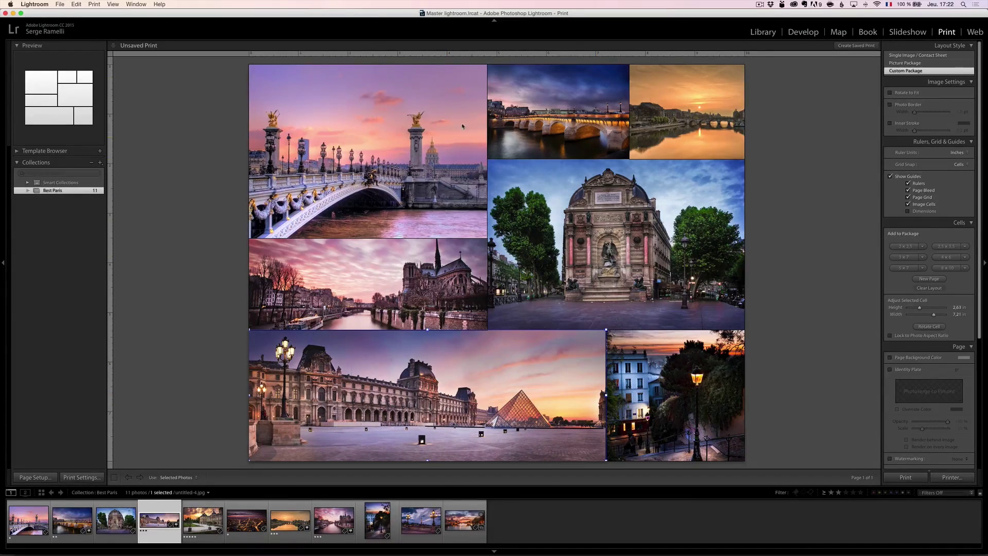
- Give all the photos in the layout a photo border about 6.1 pt wide
left_click_drag(922, 112, 919, 113)
left_click(792, 302)
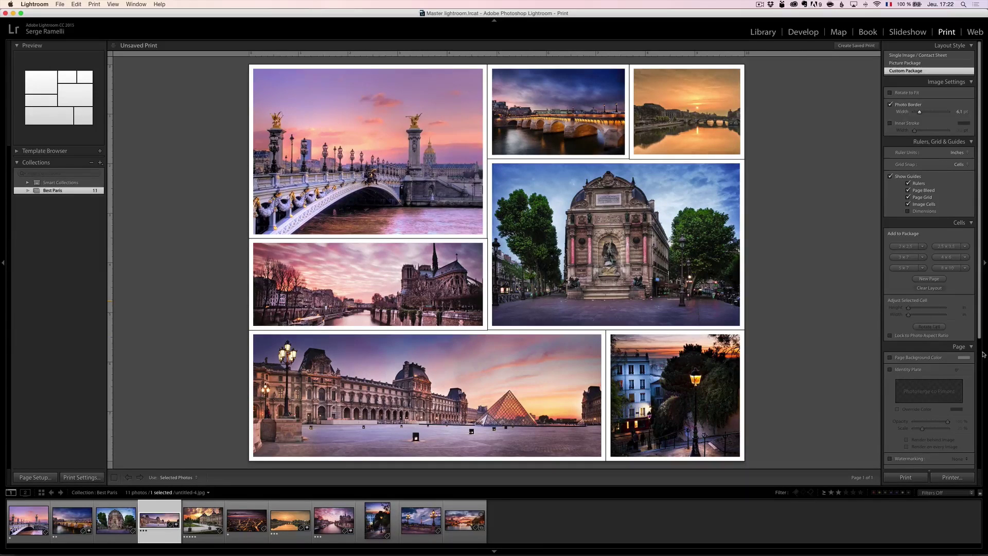
- Set the print job to output to a JPEG file, then check the file-saving dialog and cancel it
left_click_drag(981, 335, 986, 483)
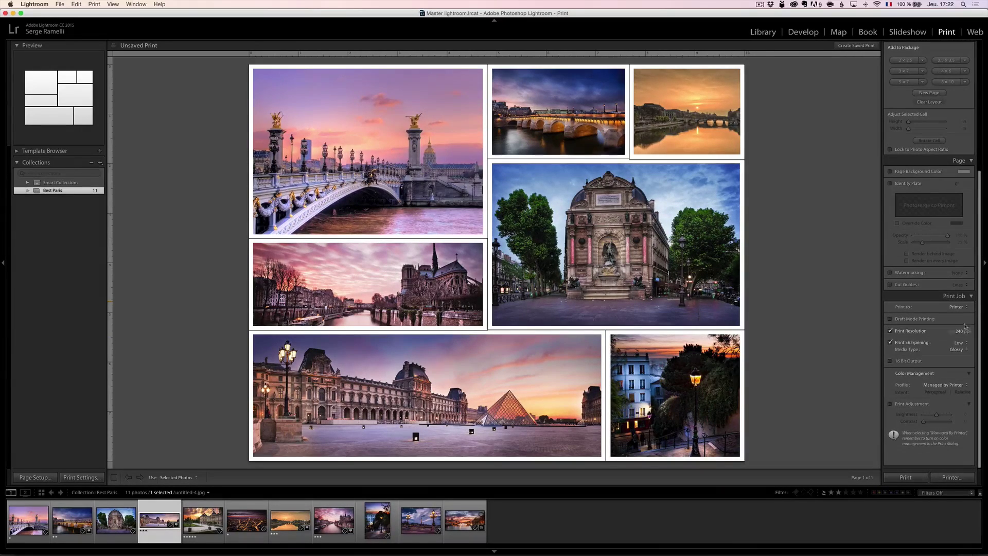
left_click(953, 310)
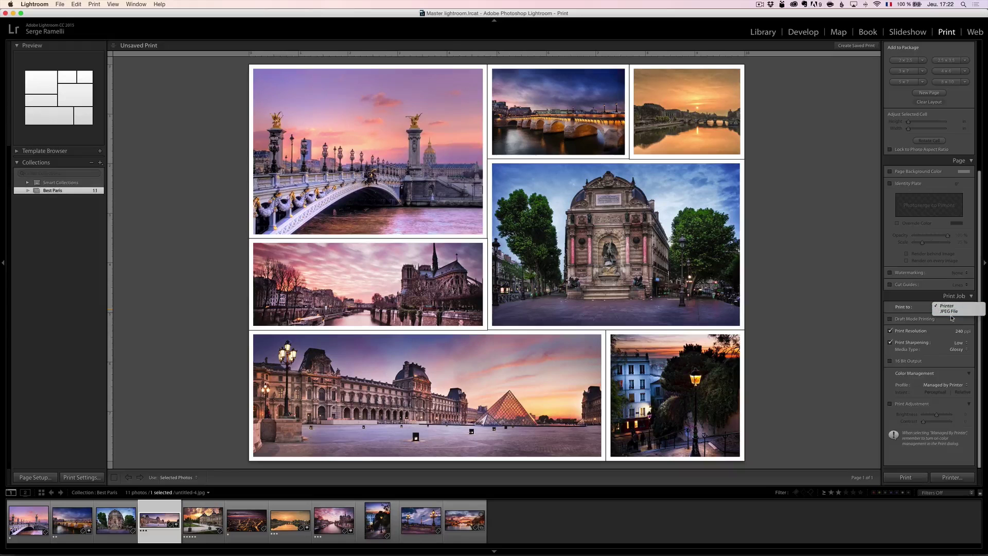
left_click(952, 305)
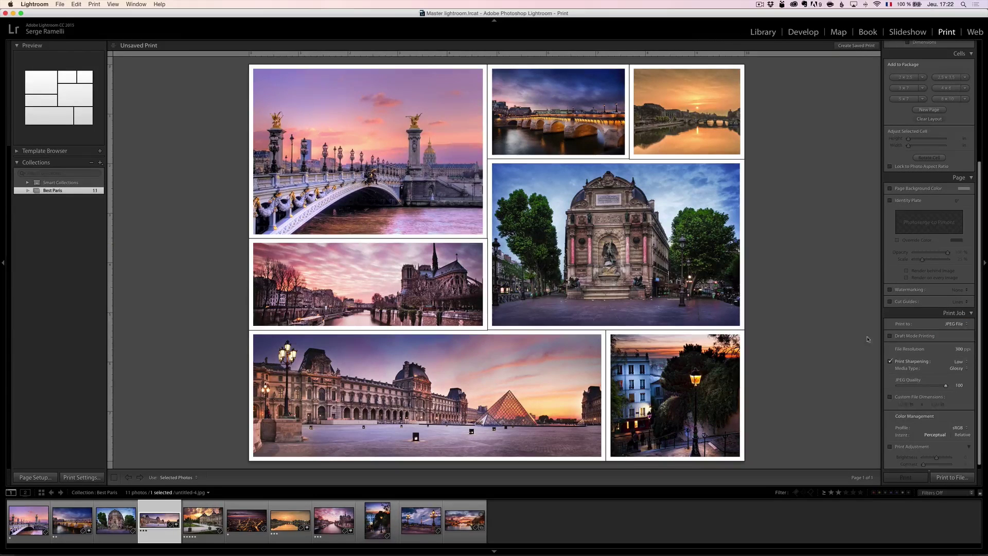
left_click(951, 474)
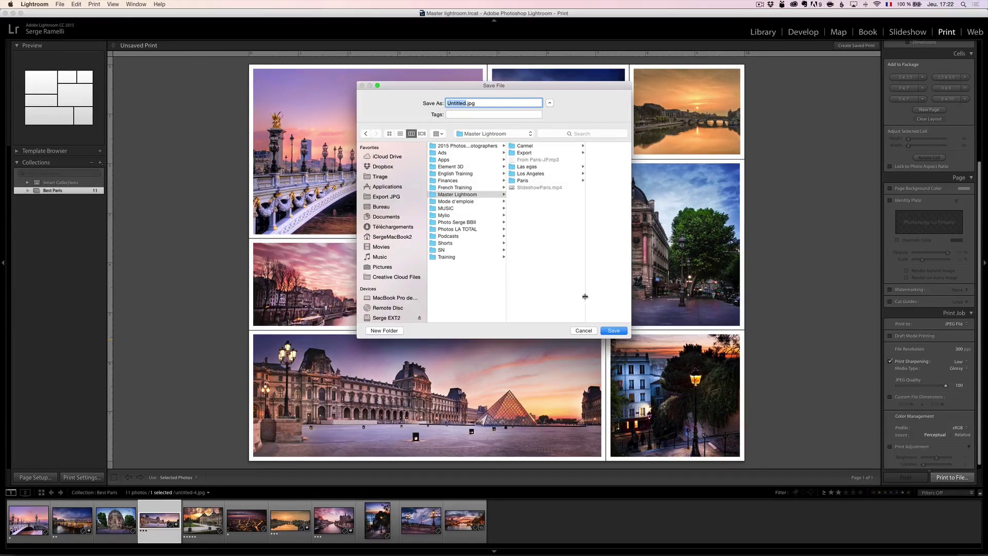
left_click(583, 331)
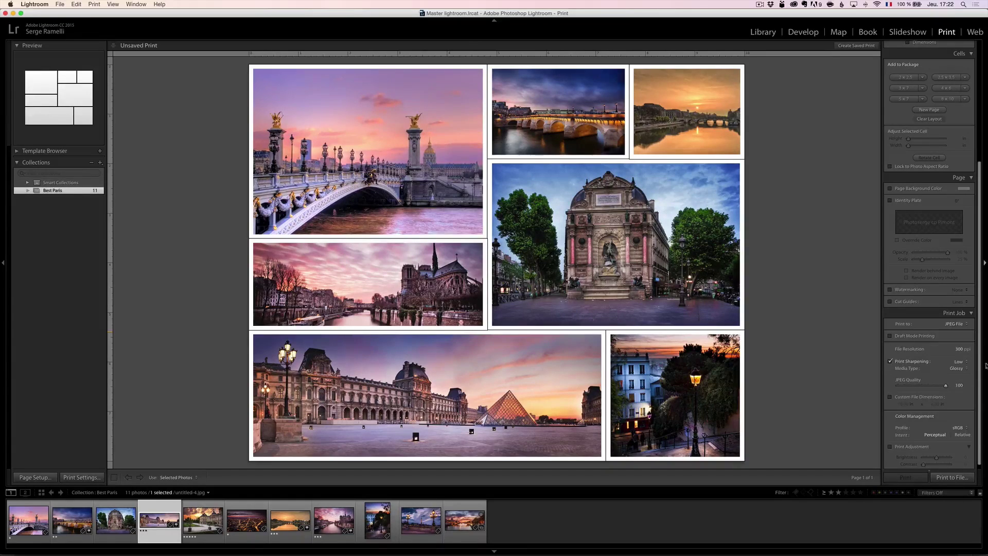
- Set the file resolution to 100 ppi and output the collage as a JPEG named ParisCollage in the Master Lightroom folder
left_click_drag(981, 365, 978, 390)
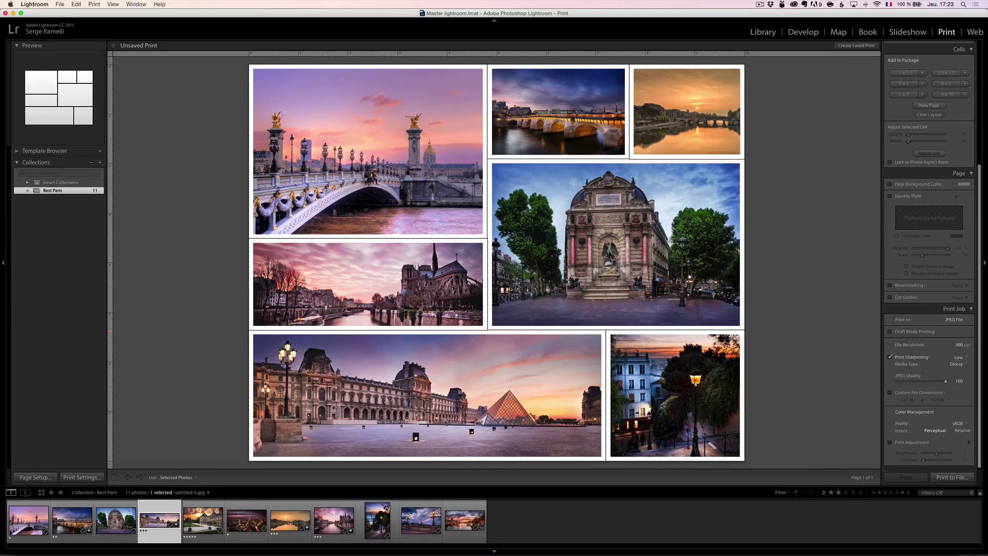
left_click(959, 344)
key("BackSpace")
left_click(952, 477)
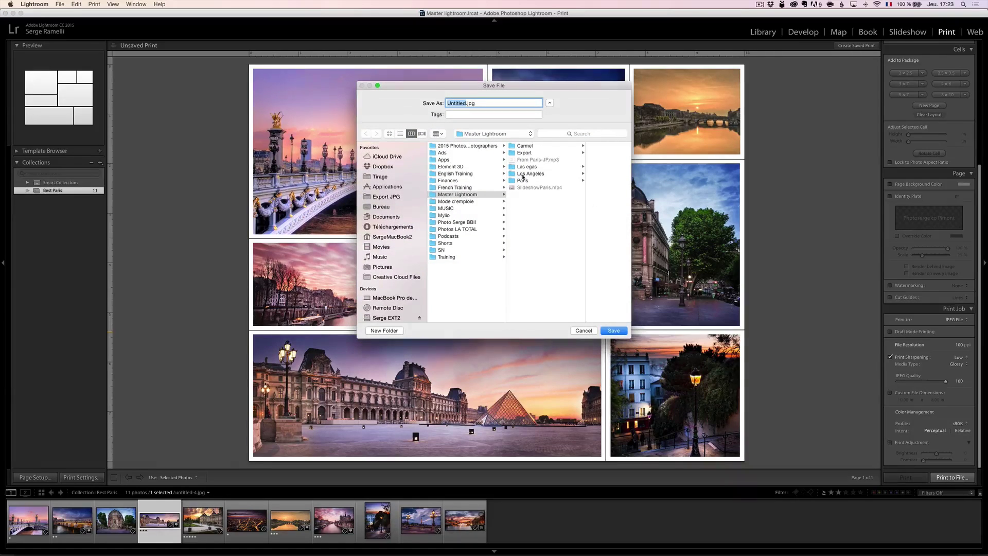
left_click(487, 194)
double_click(463, 103)
type("ParisCollage")
key("Return")
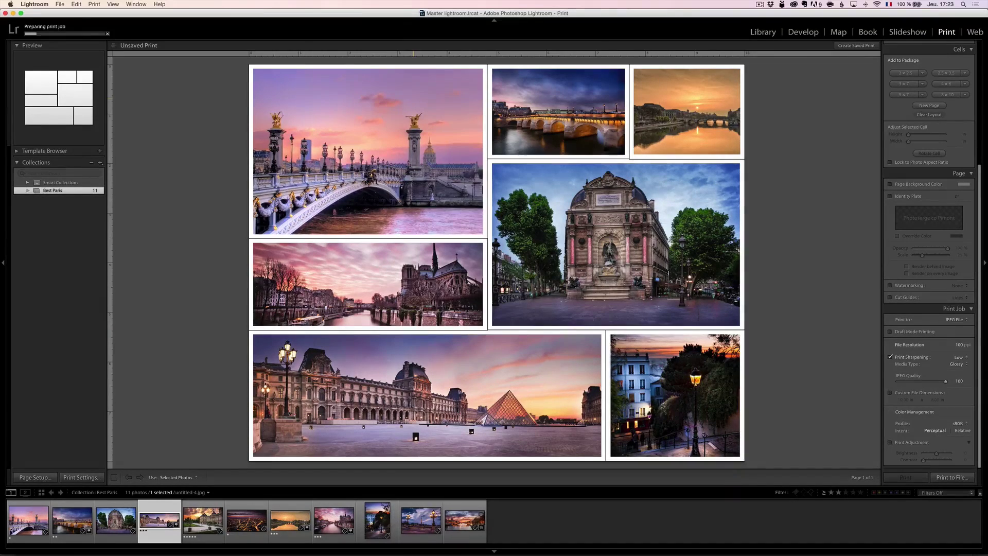
- Switch to Finder, view ParisCollage.jpg in Quick Look, close the preview and return to Lightroom
key("super+Tab")
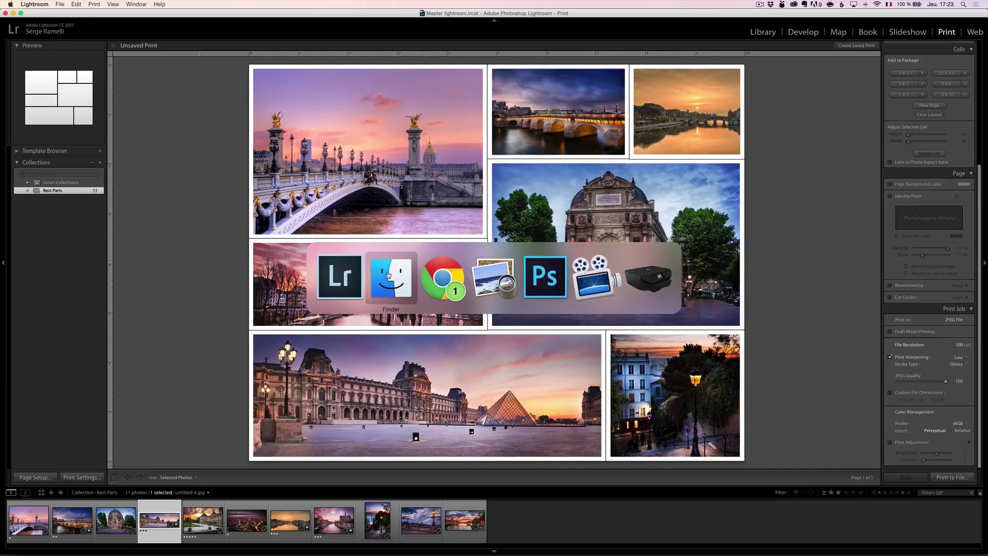
left_click(283, 226)
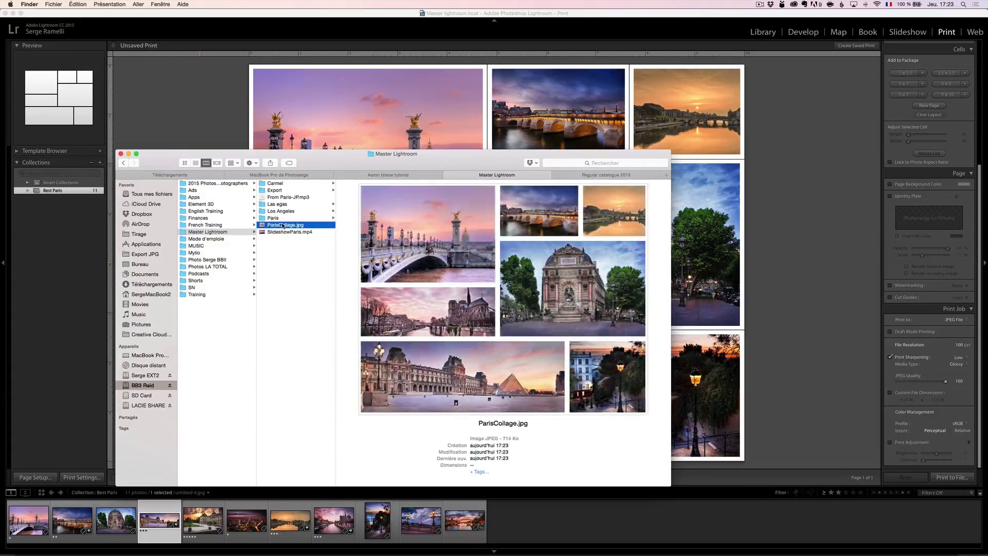
key("space")
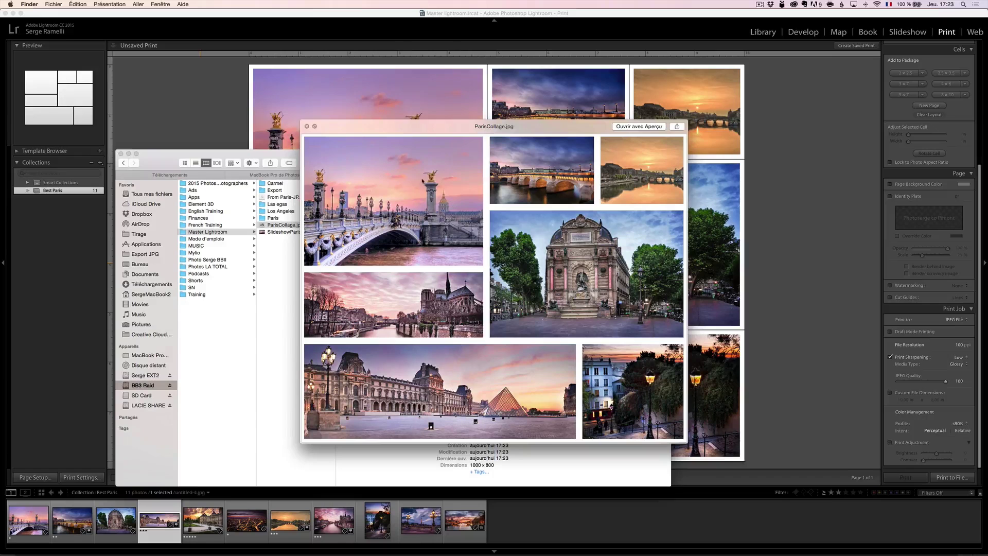
left_click(307, 127)
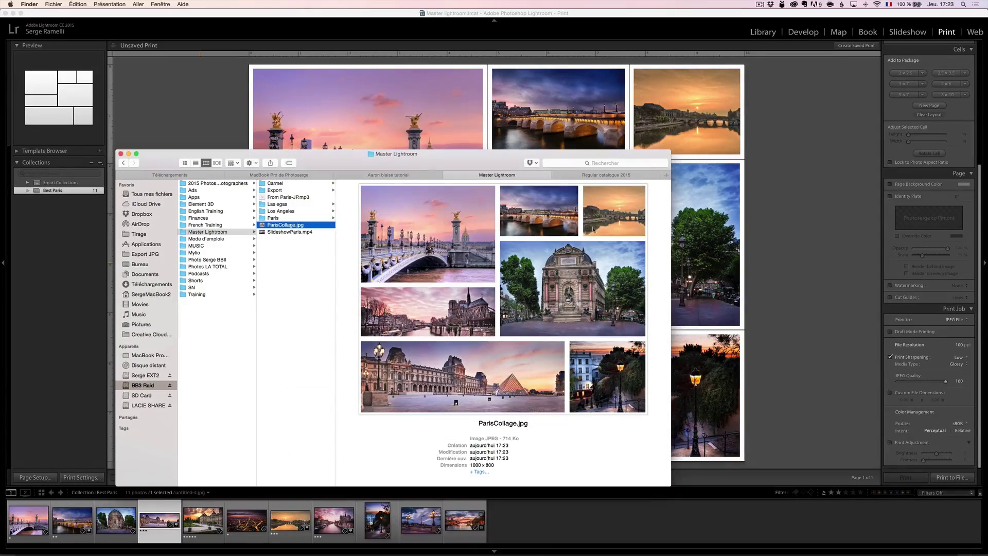
left_click(776, 164)
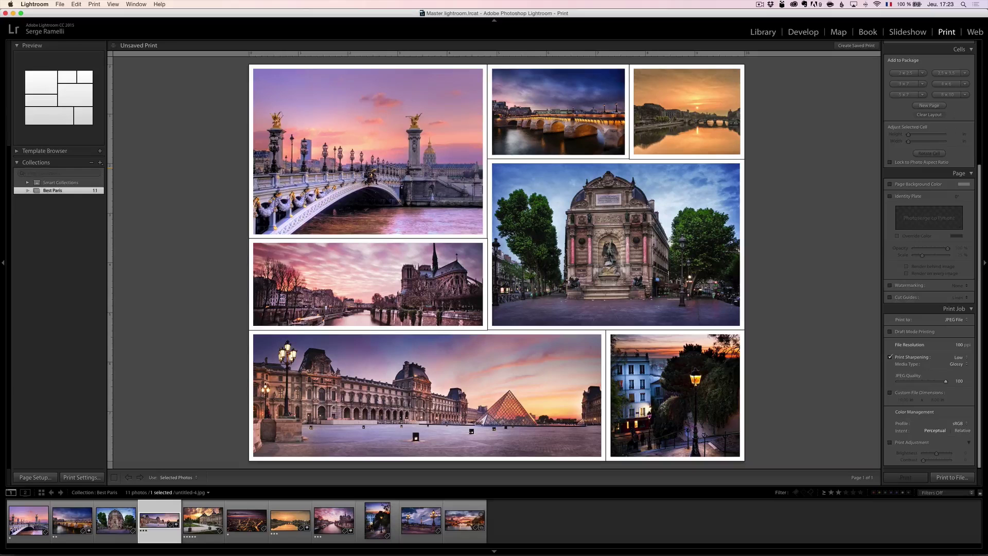
- Replace the photo border around all collage photos with a black inner stroke about 4.7 pt wide
scroll(982, 106, "up", 5)
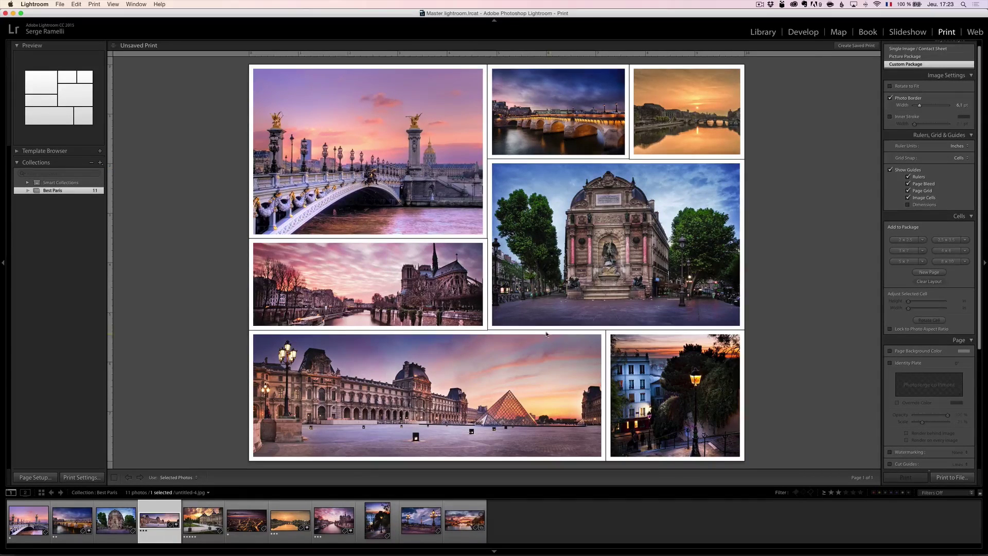
left_click(902, 117)
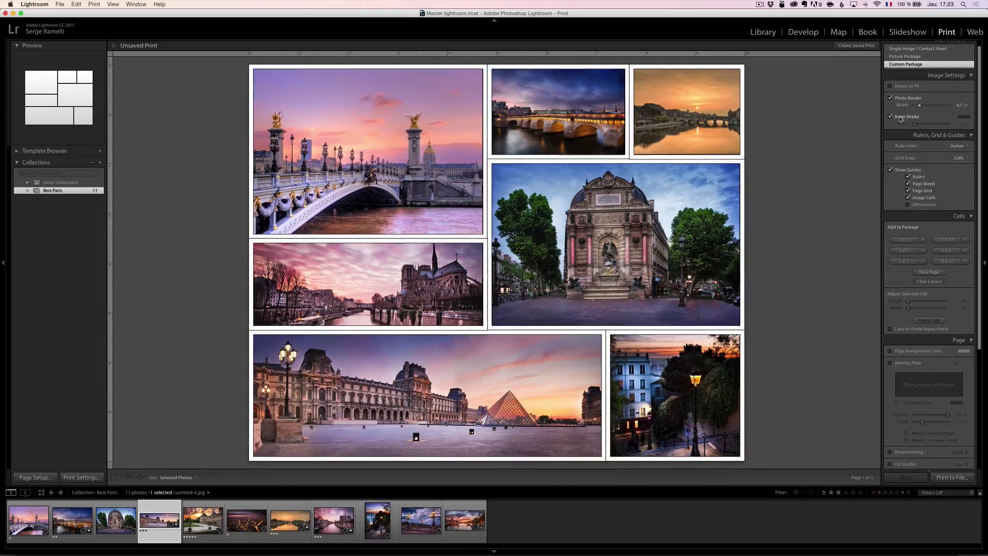
left_click(907, 98)
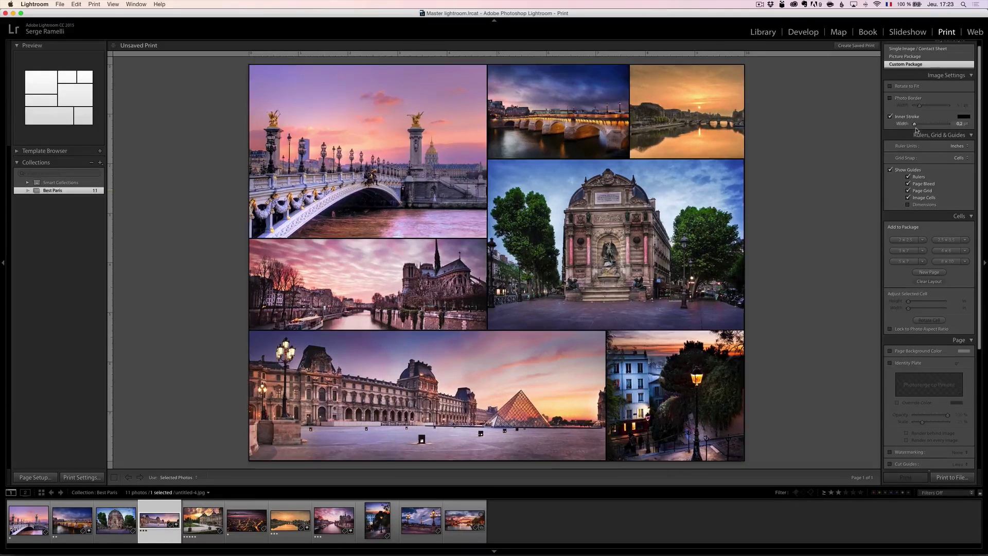
left_click_drag(915, 126, 925, 126)
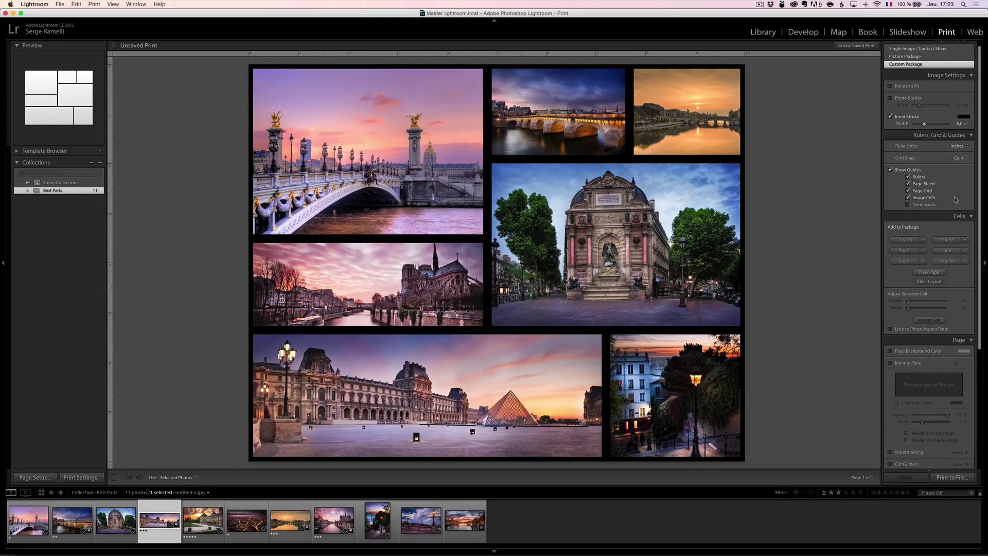
left_click_drag(924, 124, 922, 124)
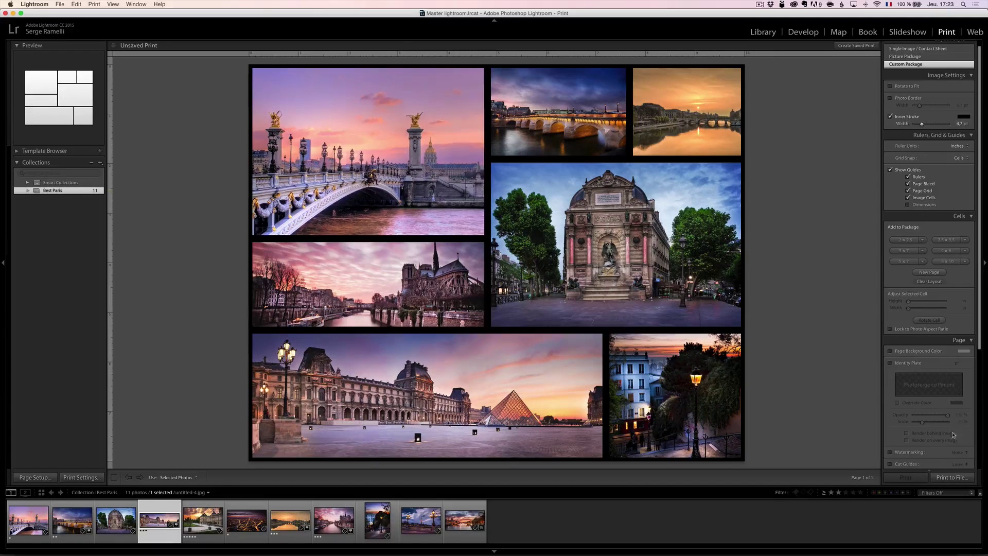
- Output the collage with its black frame to JPEG, replacing the existing ParisCollage.jpg in the Master Lightroom folder
left_click(952, 477)
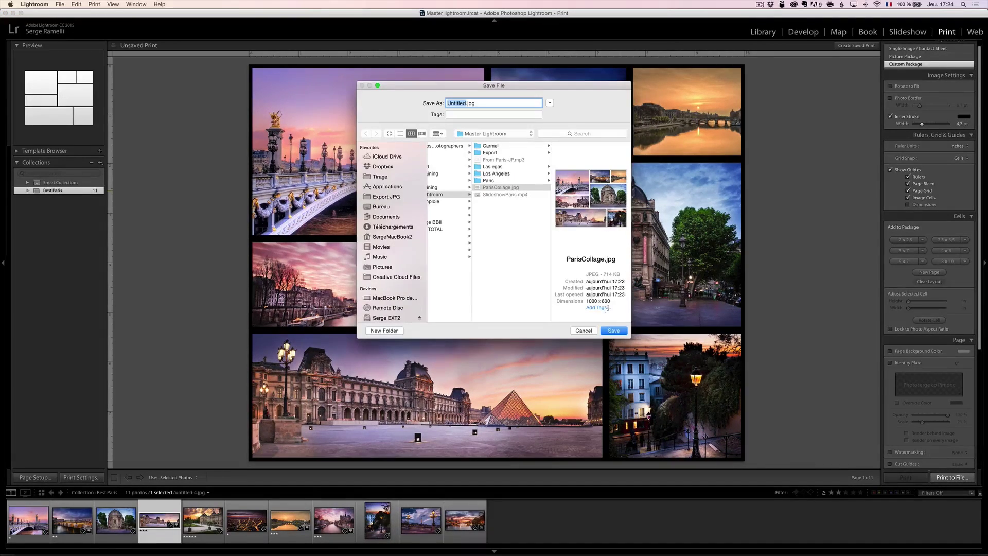
left_click(509, 188)
left_click(618, 330)
left_click(562, 139)
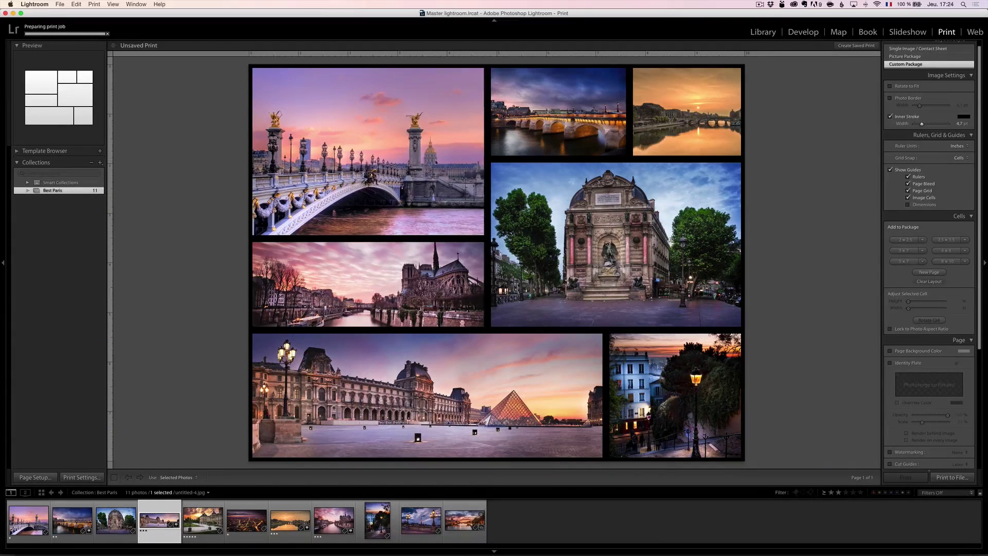
- Switch to Finder, inspect the black-framed ParisCollage.jpg in Quick Look and go back to Lightroom
key("super+Tab")
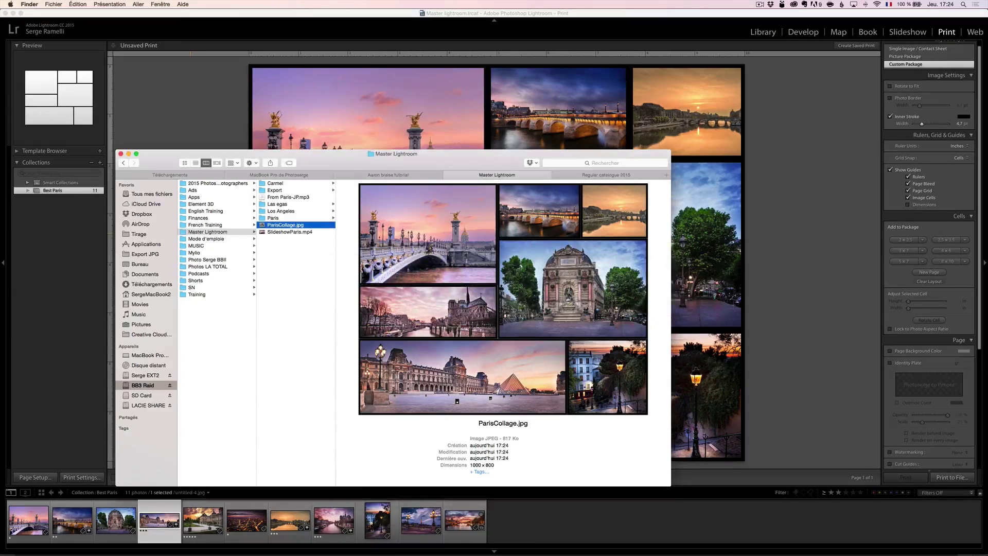
key("space")
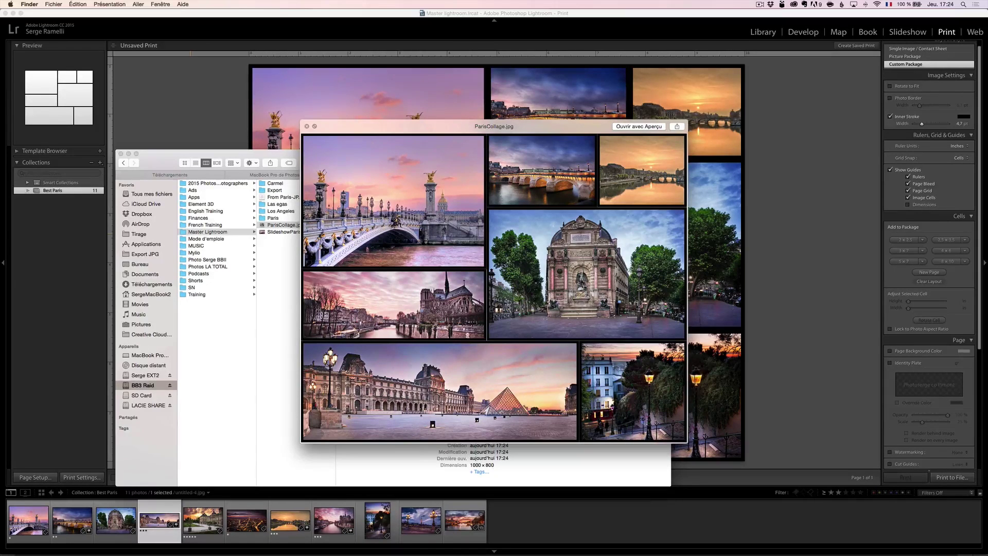
key("space")
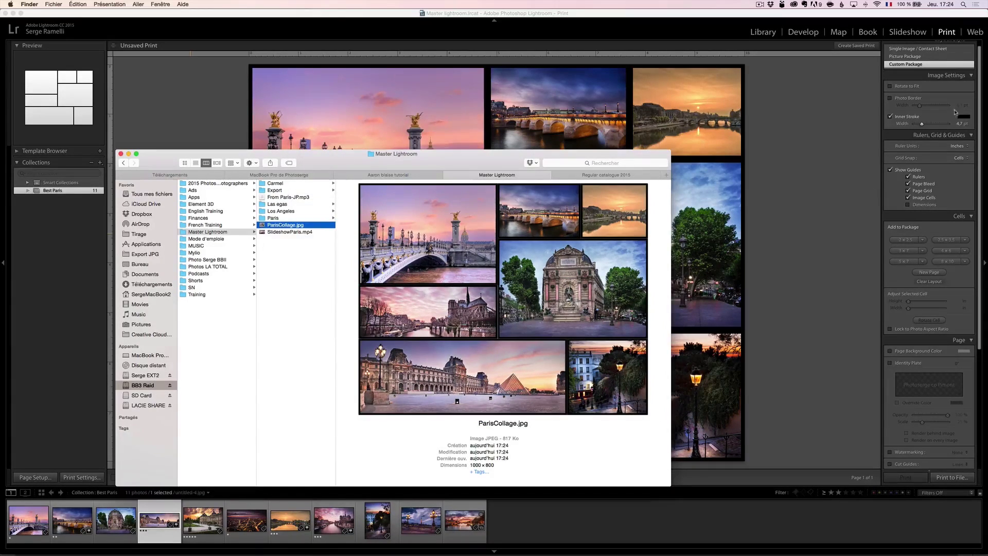
left_click(858, 123)
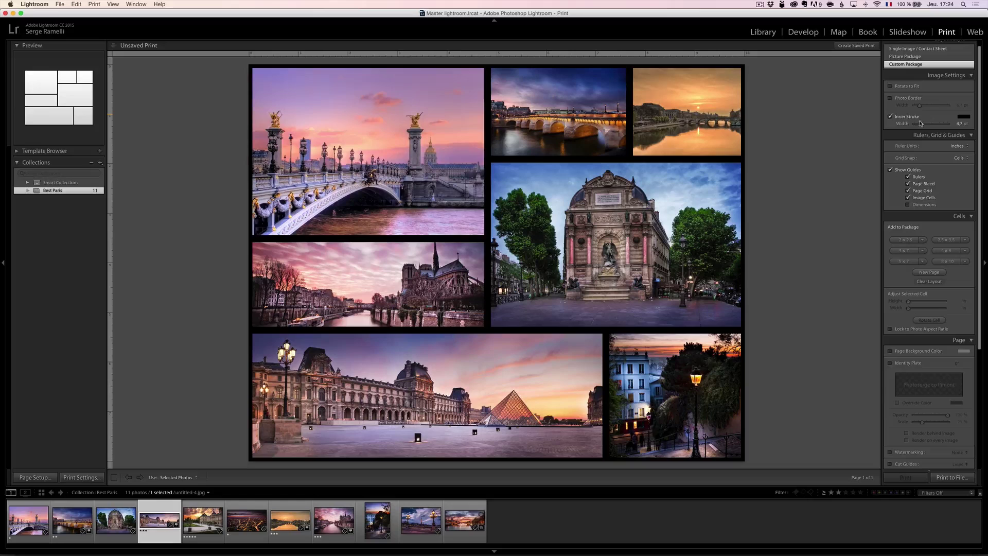
- Turn the collage's inner stroke off and on again, narrowing it to about 1.7 pt
left_click(901, 117)
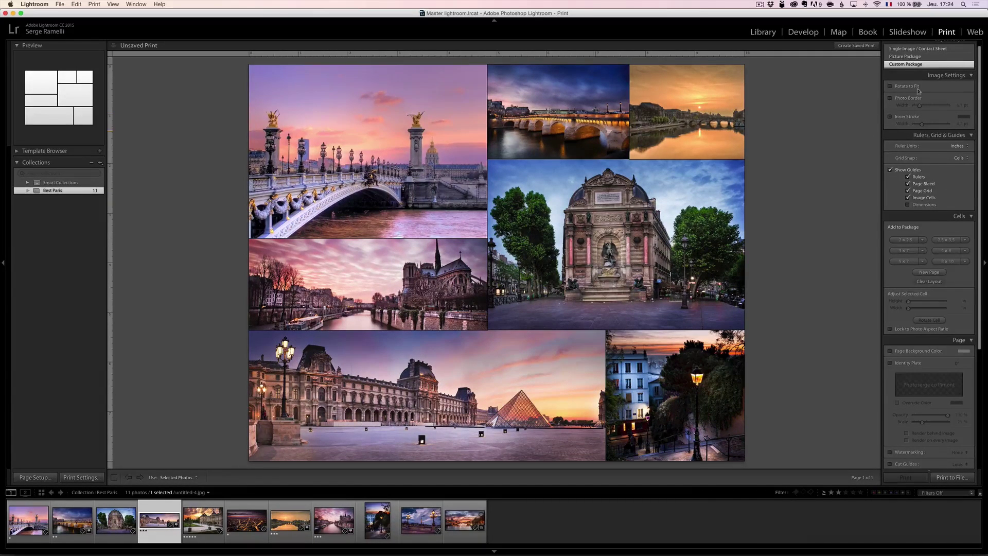
scroll(918, 90, "up", 1)
left_click(906, 123)
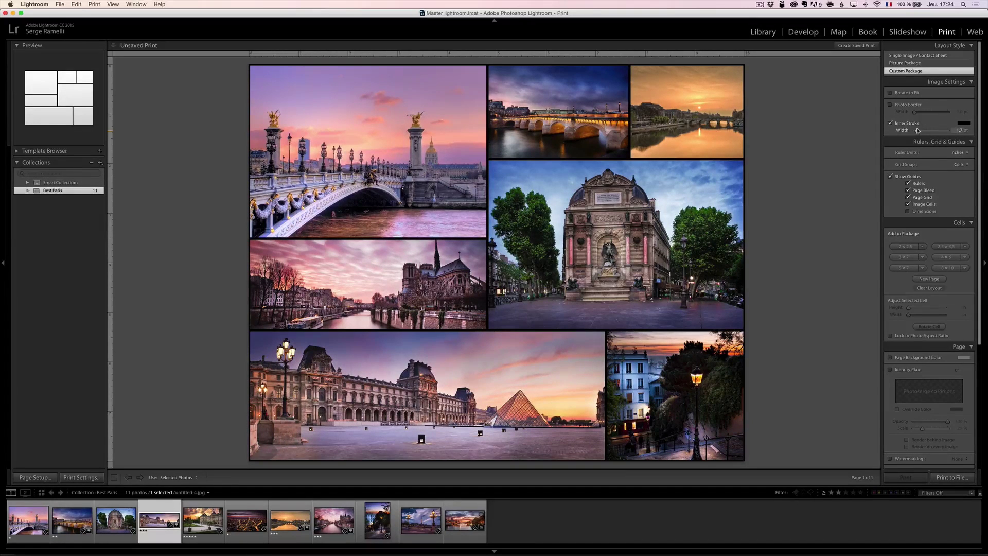
- Output the collage with the thin black stroke to JPEG, overwriting ParisCollage.jpg in the Master Lightroom folder
left_click(952, 477)
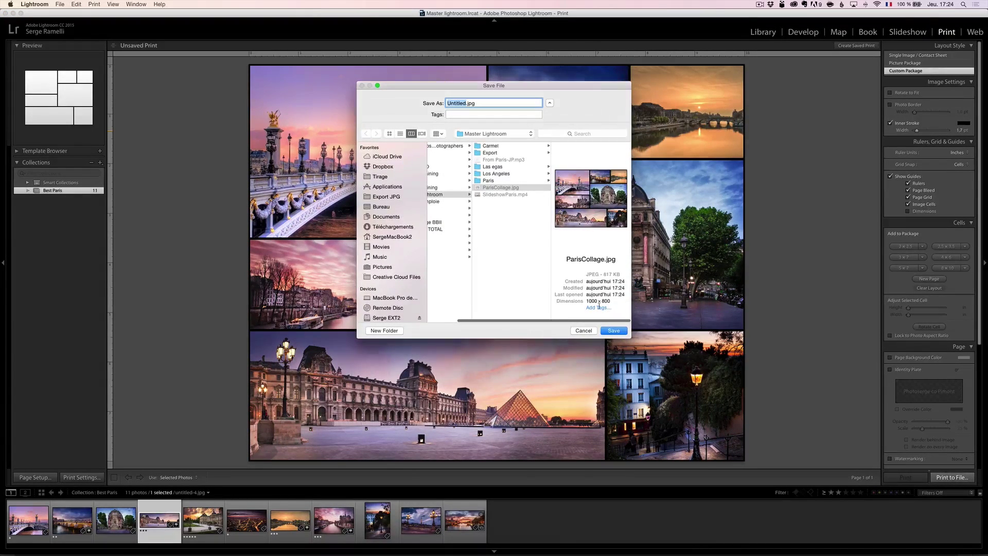
left_click(502, 187)
left_click(614, 330)
left_click(550, 138)
- Switch to Finder, check the thin-stroke ParisCollage.jpg in Quick Look and return to Lightroom
key("super+Tab")
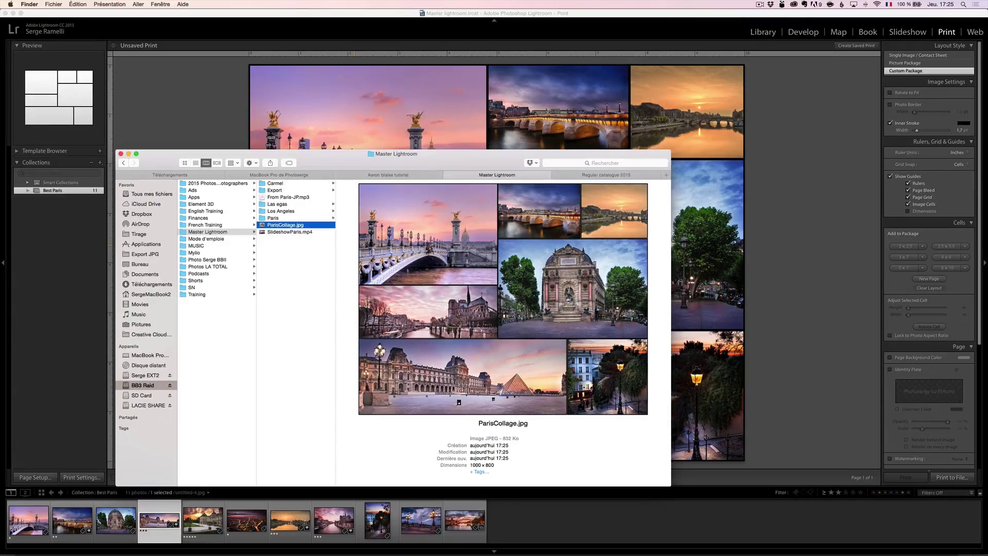
key("space")
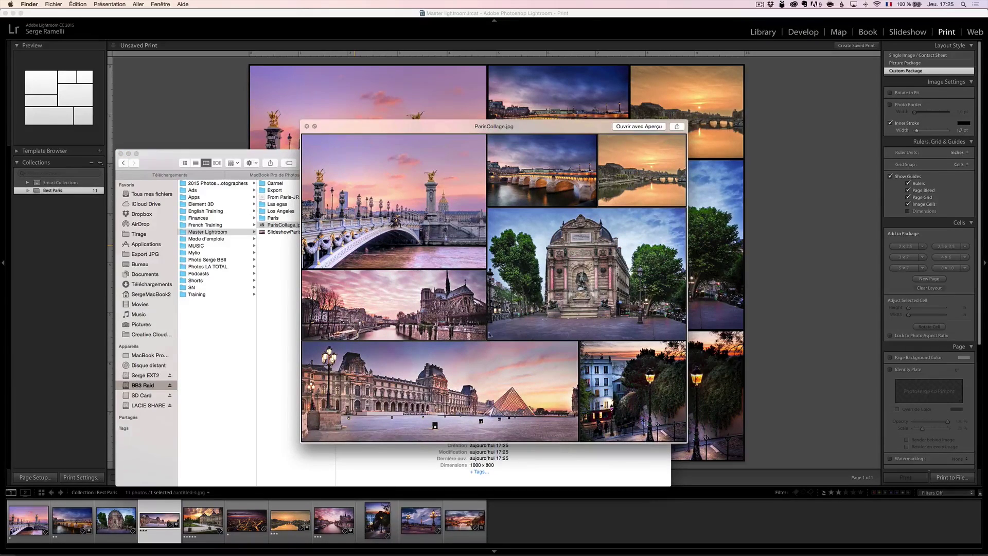
key("space")
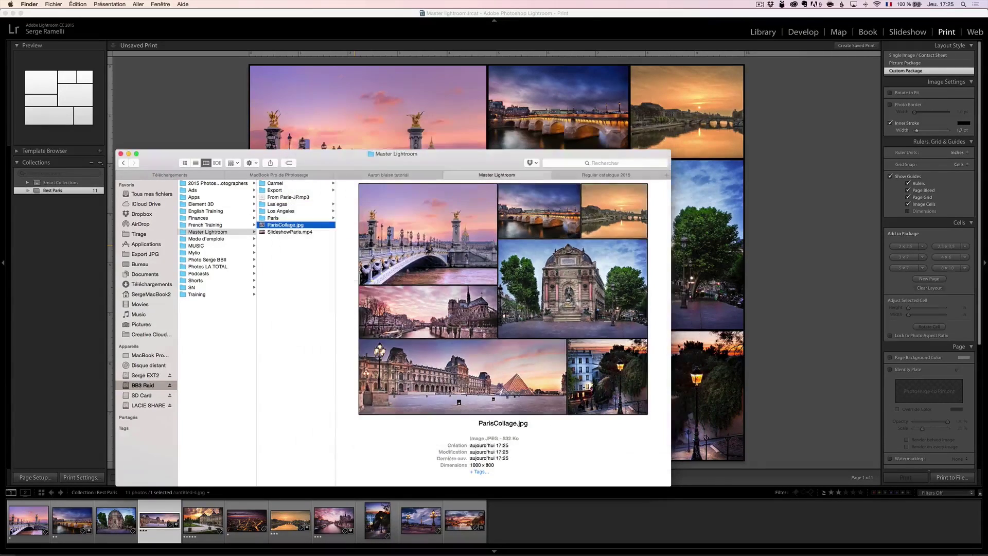
left_click(806, 243)
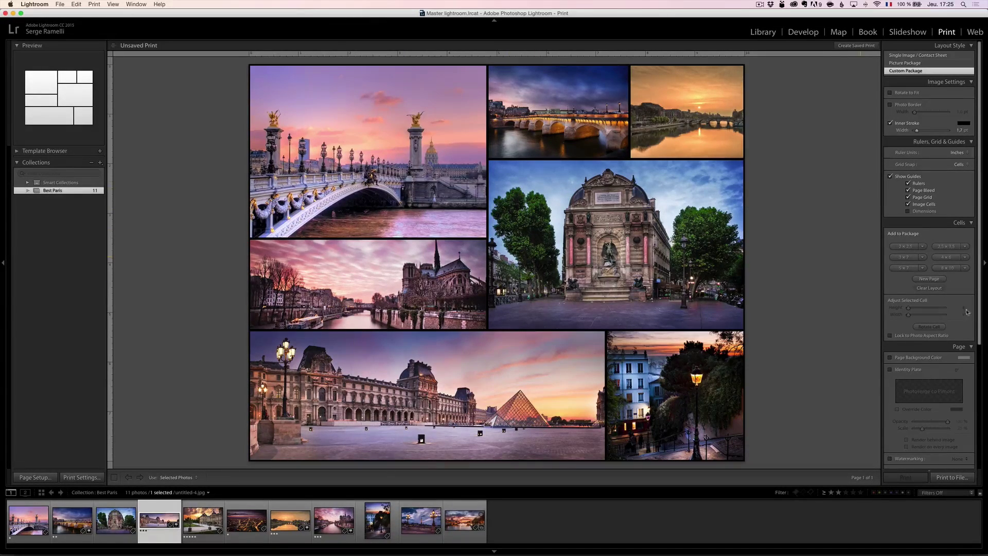
- Switch to the Web module and select all photos of the Best Paris collection for the web gallery
scroll(959, 312, "down", 6)
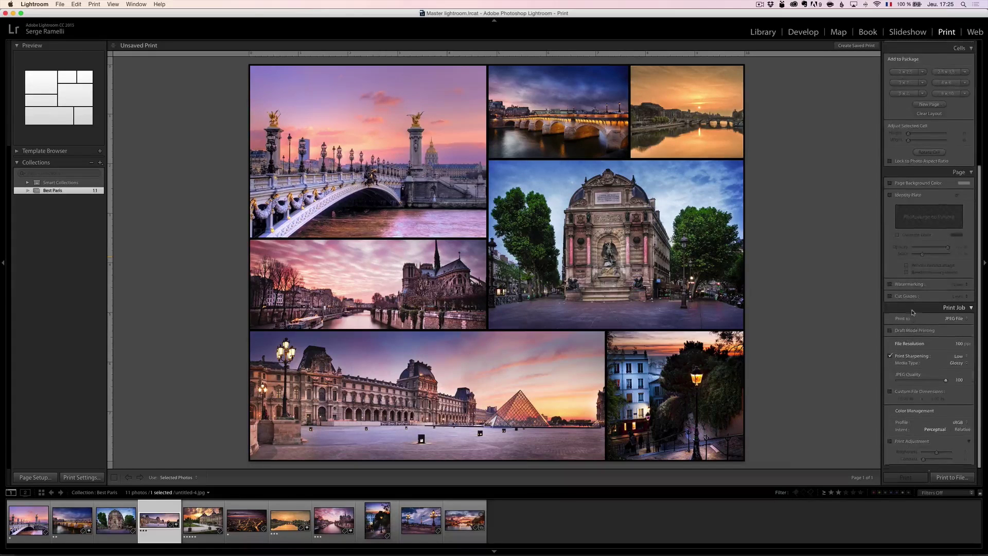
scroll(913, 312, "up", 6)
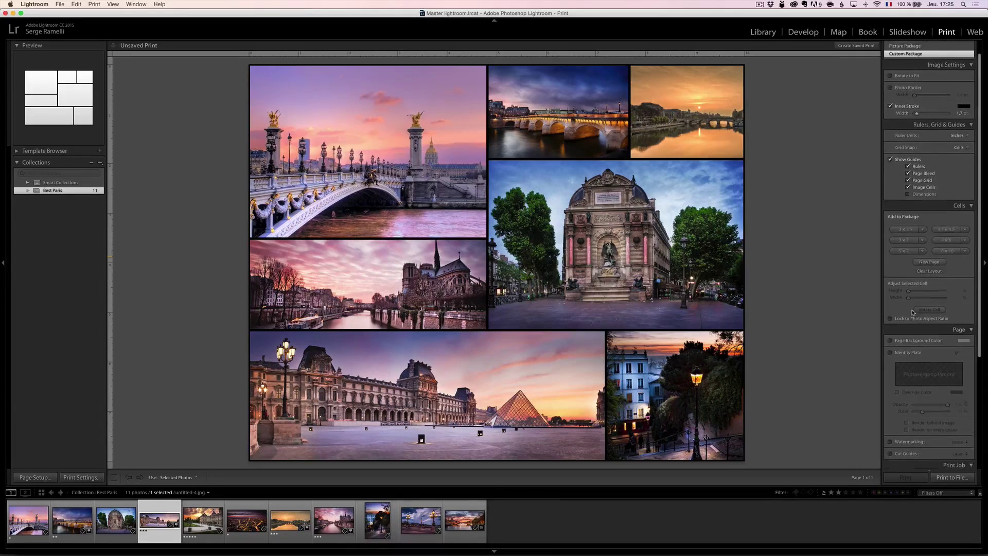
left_click(978, 33)
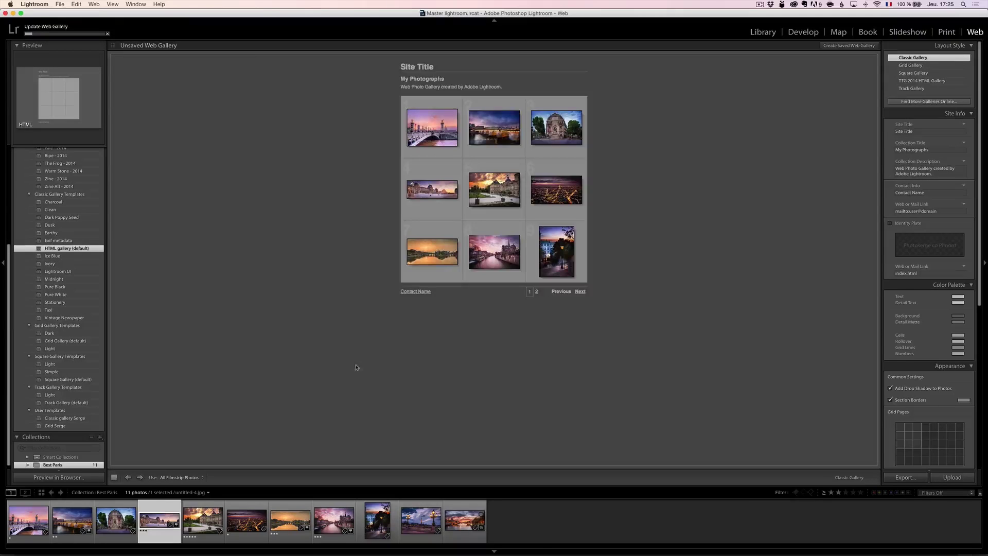
left_click(23, 530, "shift")
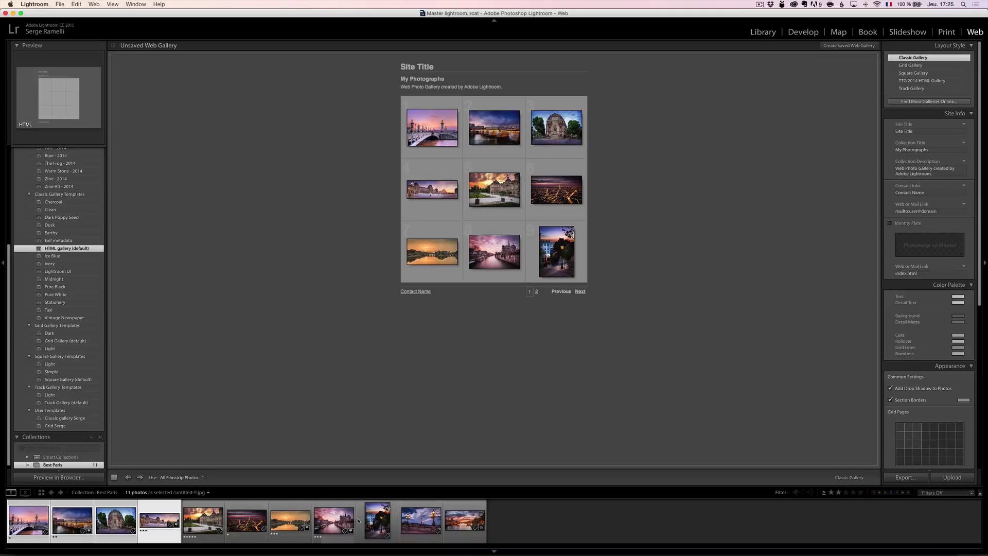
left_click(459, 518, "shift")
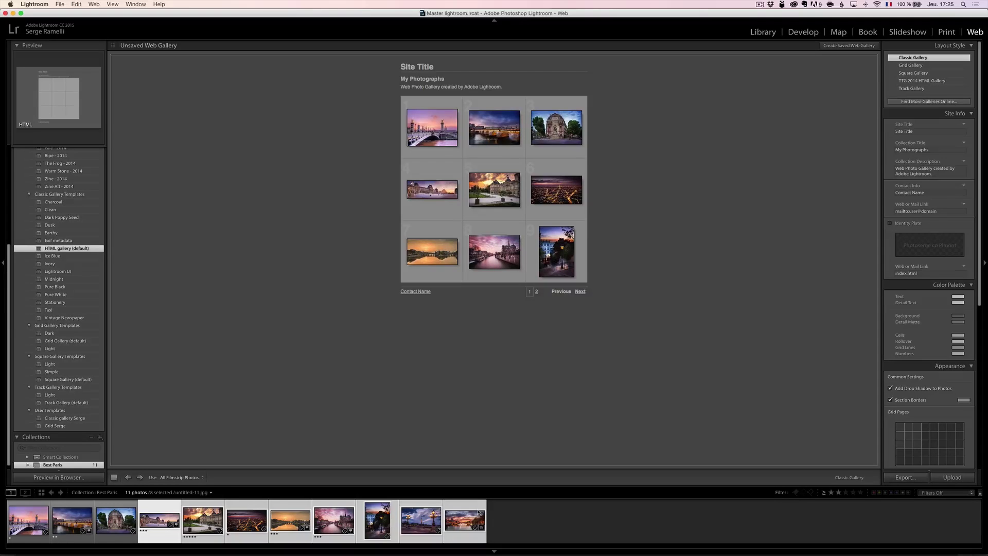
left_click(27, 529)
key("super+a")
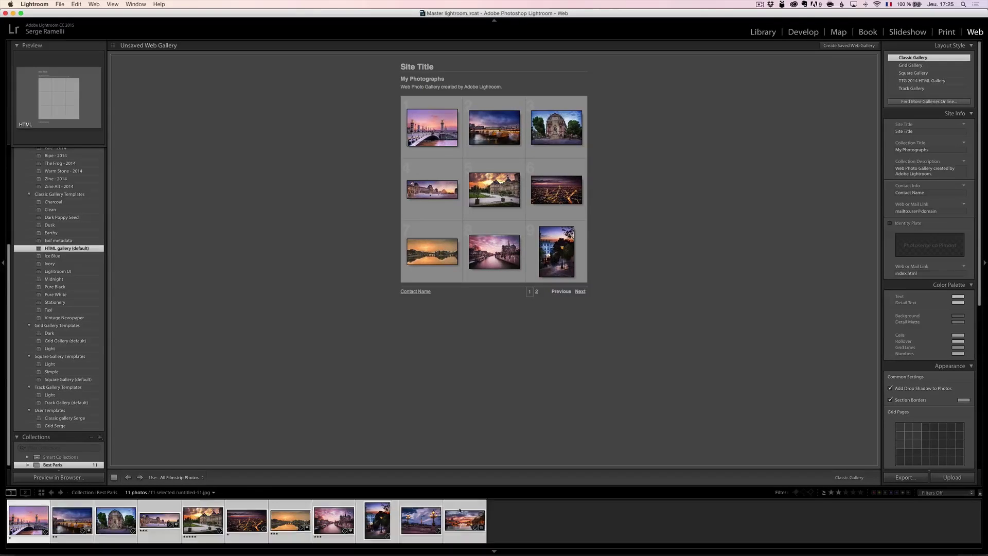
- Set the web gallery's layout style to Square Gallery after trying Grid Gallery, and turn off watermarking
left_click(924, 67)
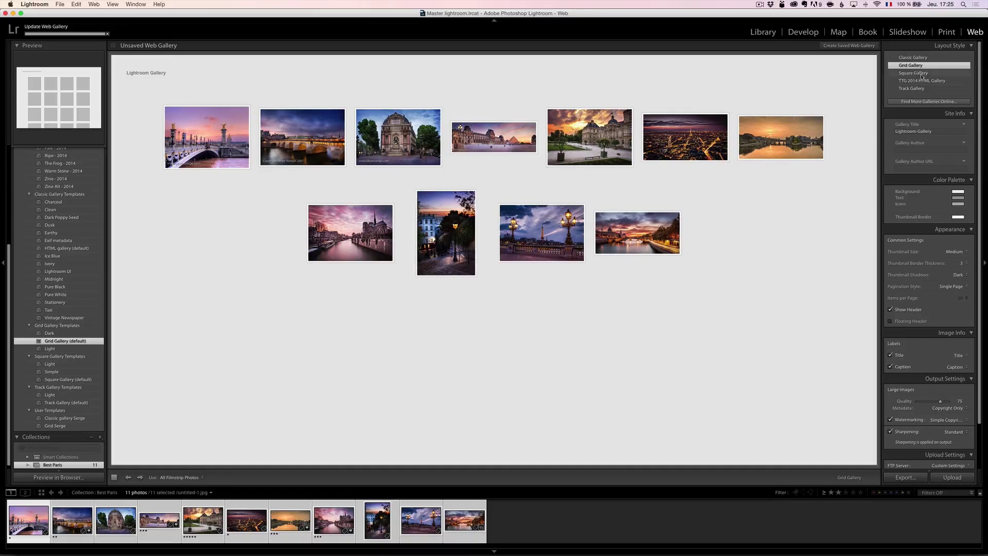
left_click(921, 74)
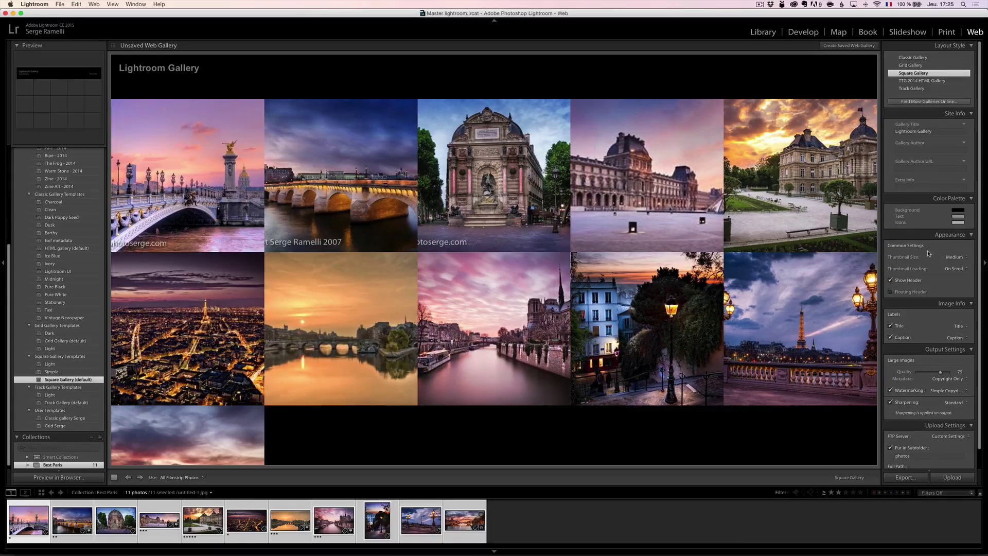
scroll(929, 254, "down", 2)
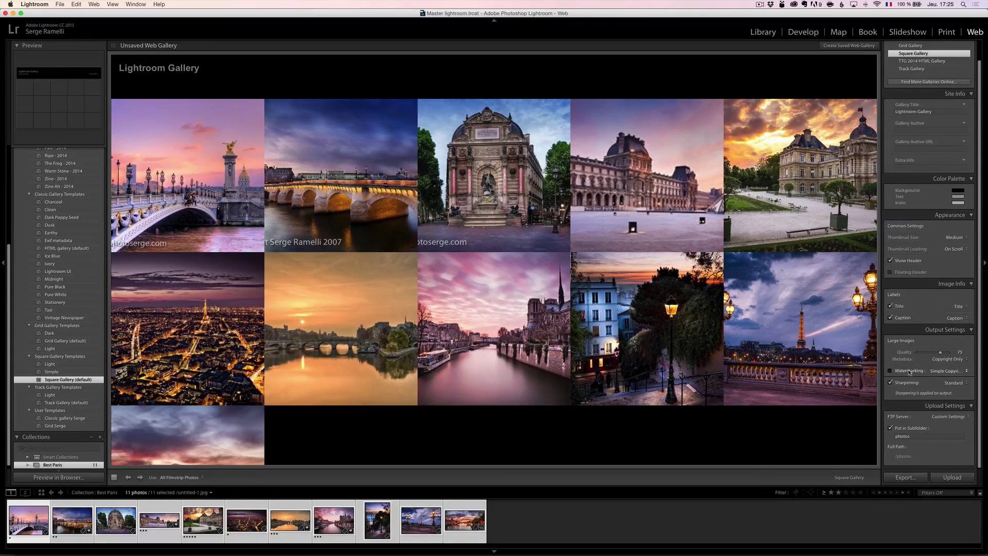
- Turn off watermarking and set the large-image quality to 79, enlarging the Saint Michel plaza photo to compare quality levels
left_click(909, 371)
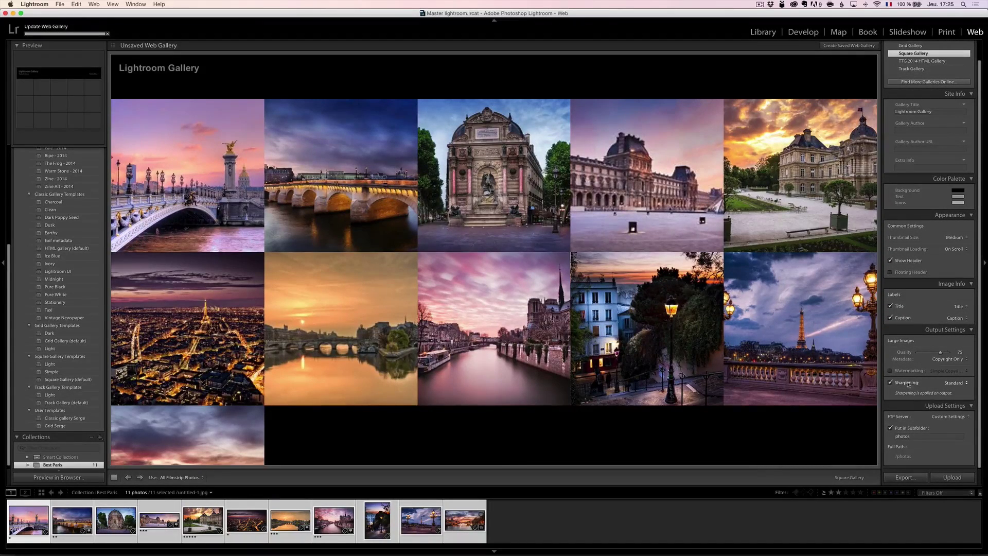
scroll(916, 261, "up", 2)
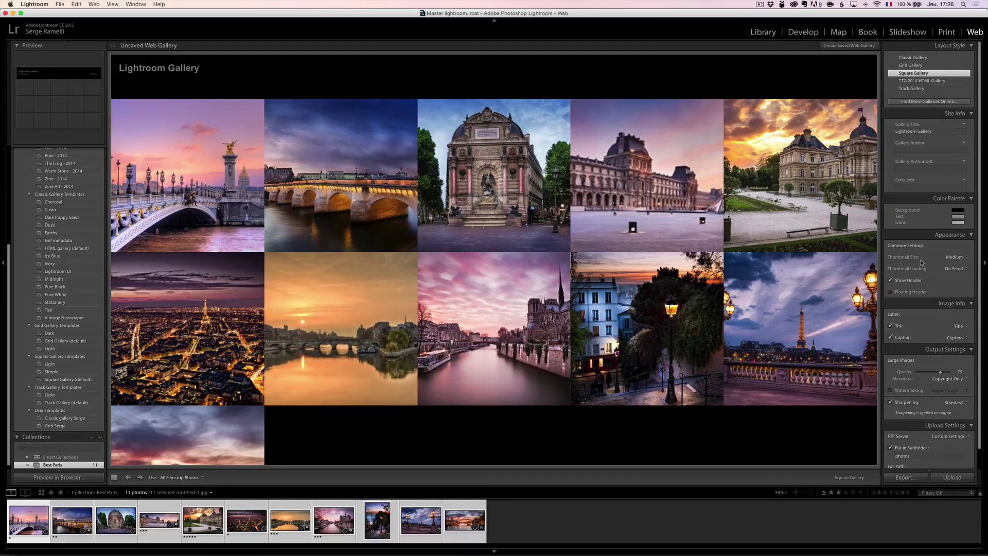
scroll(909, 271, "down", 1)
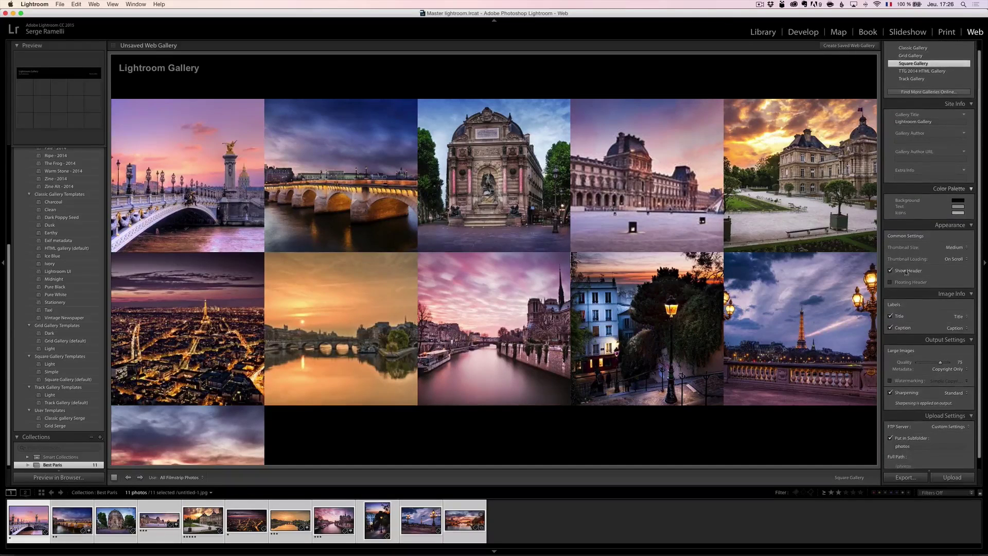
left_click(942, 363)
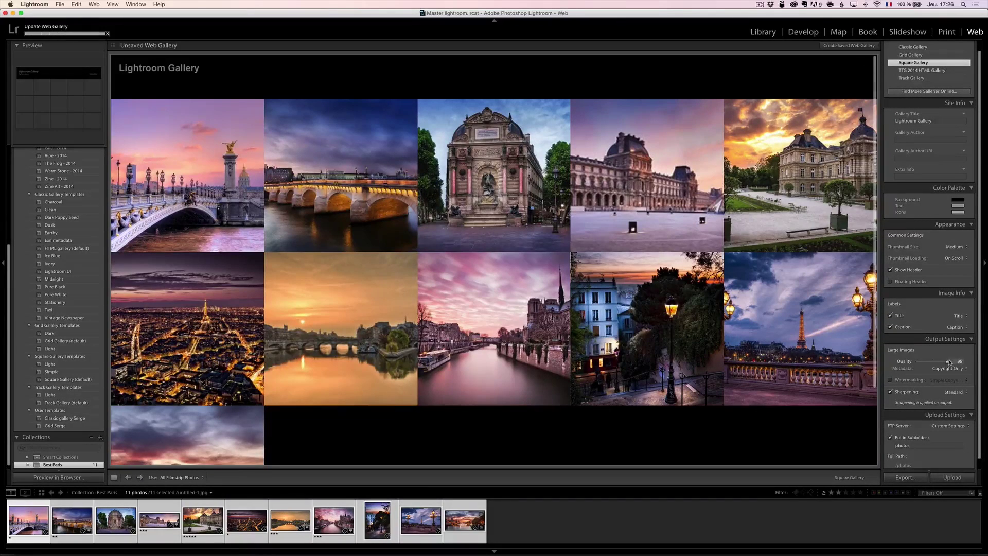
left_click_drag(942, 363, 939, 363)
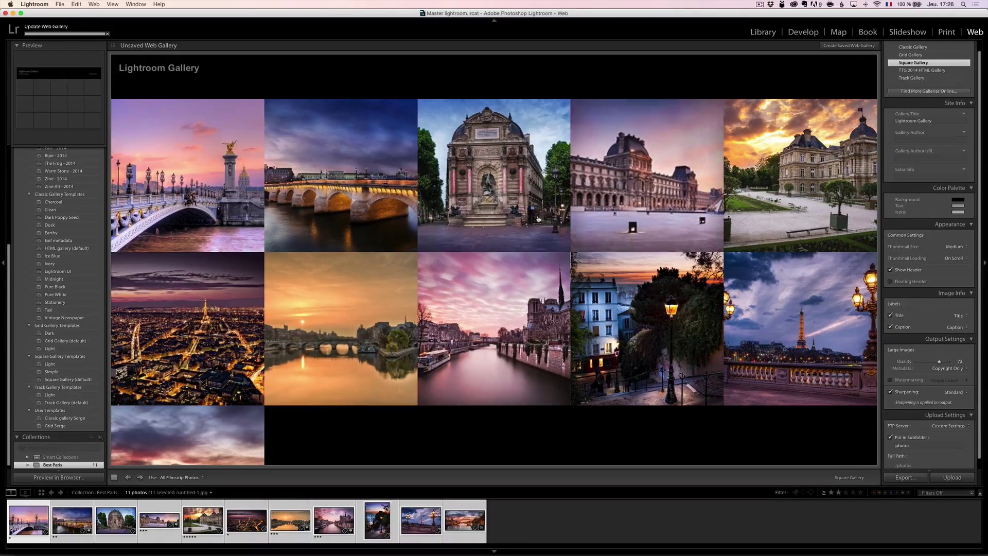
left_click(495, 196)
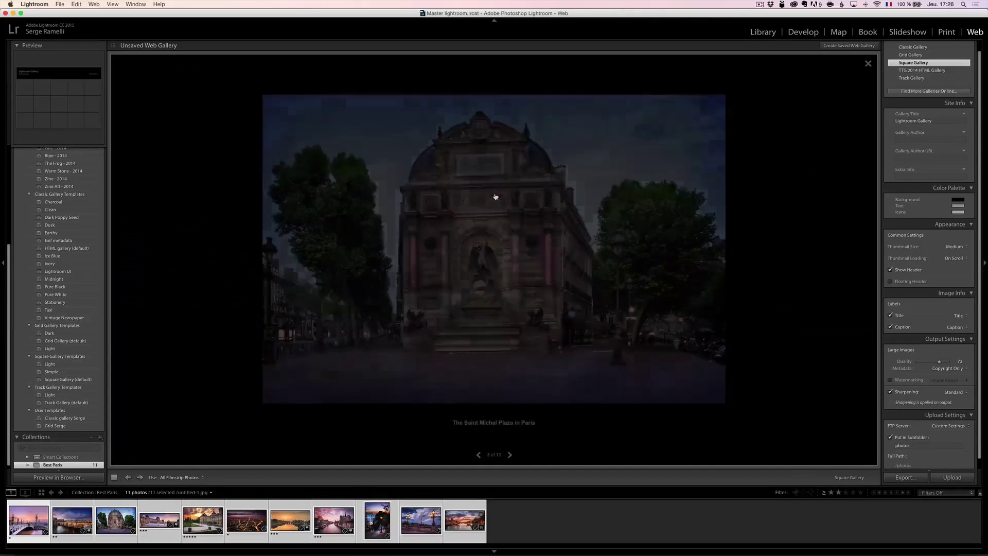
left_click_drag(940, 362, 919, 363)
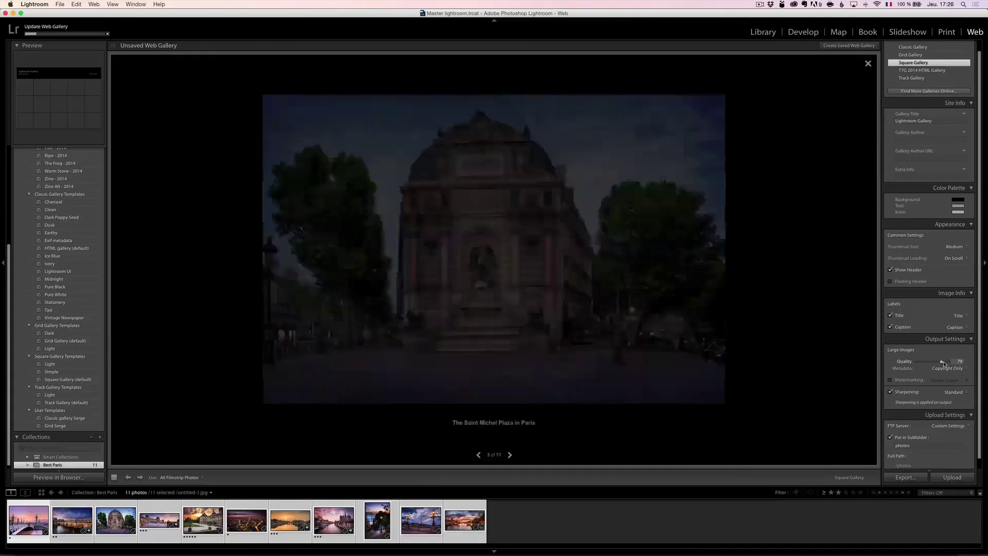
left_click_drag(919, 365, 946, 360)
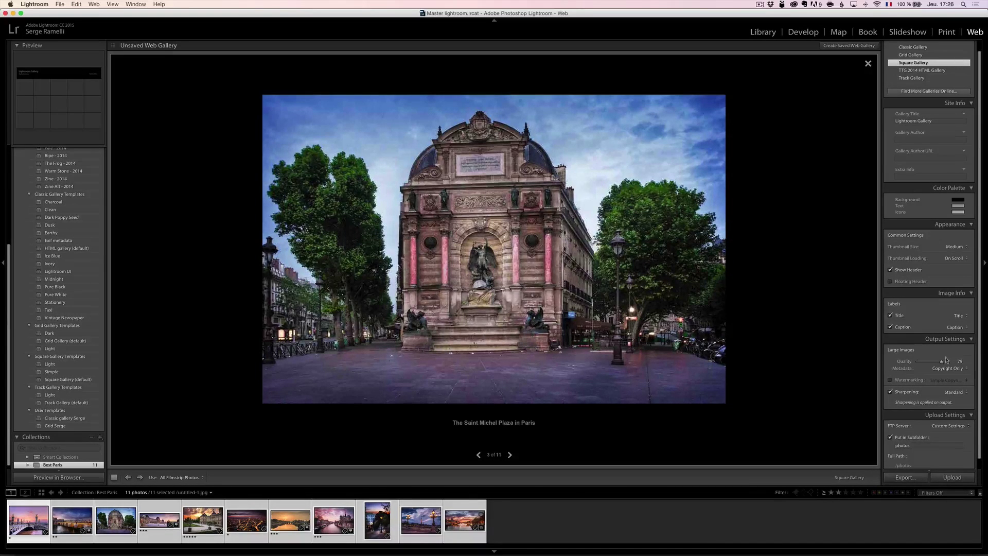
- Try Large and Small gallery thumbnails, closing the enlarged photo to compare them, and set the thumbnail size back to Medium
scroll(944, 350, "down", 1)
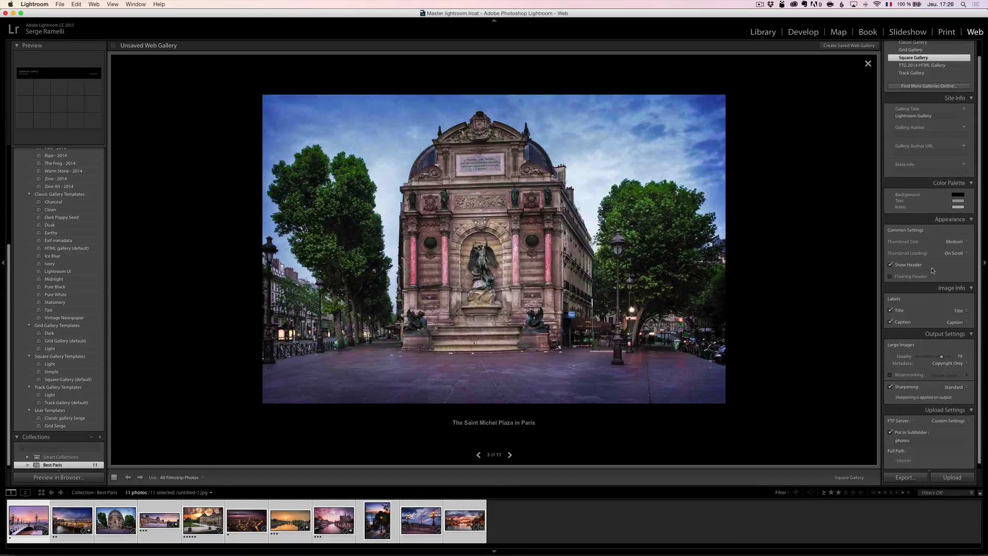
left_click(955, 241)
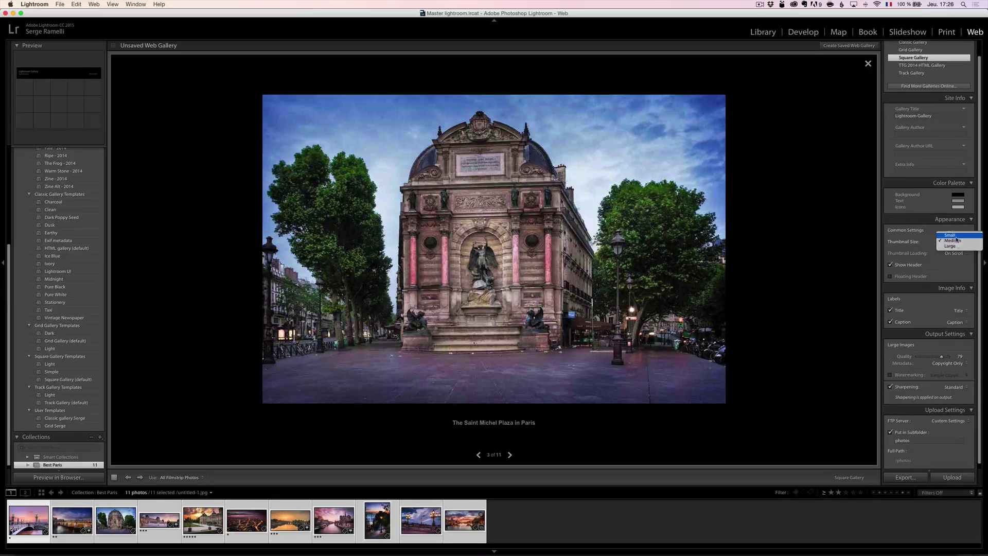
left_click(955, 247)
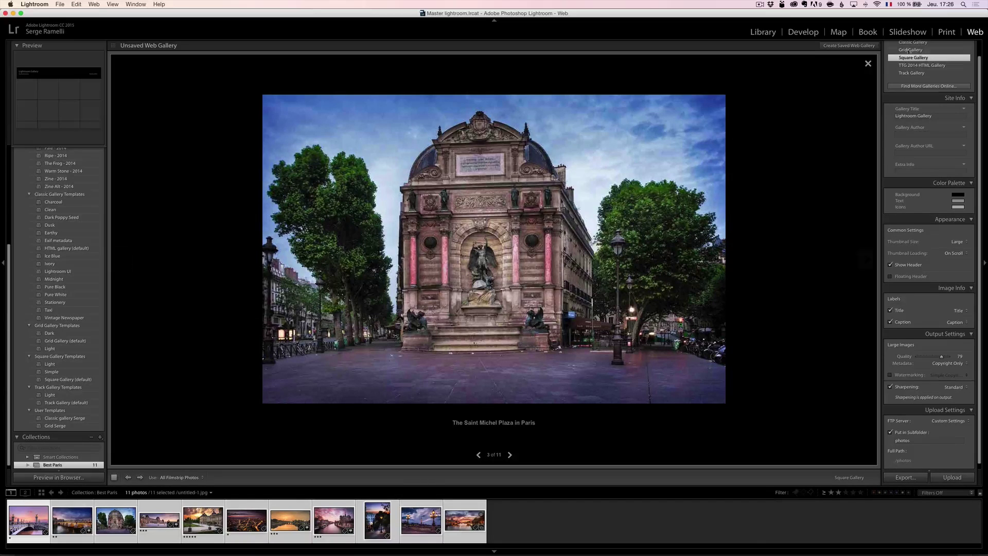
left_click(867, 63)
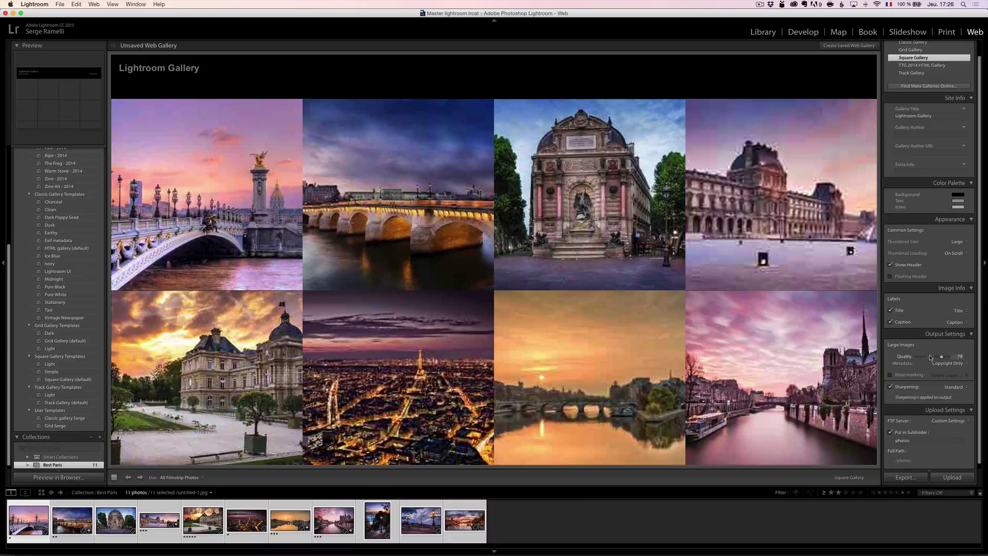
scroll(922, 403, "up", 1)
scroll(921, 403, "up", 2)
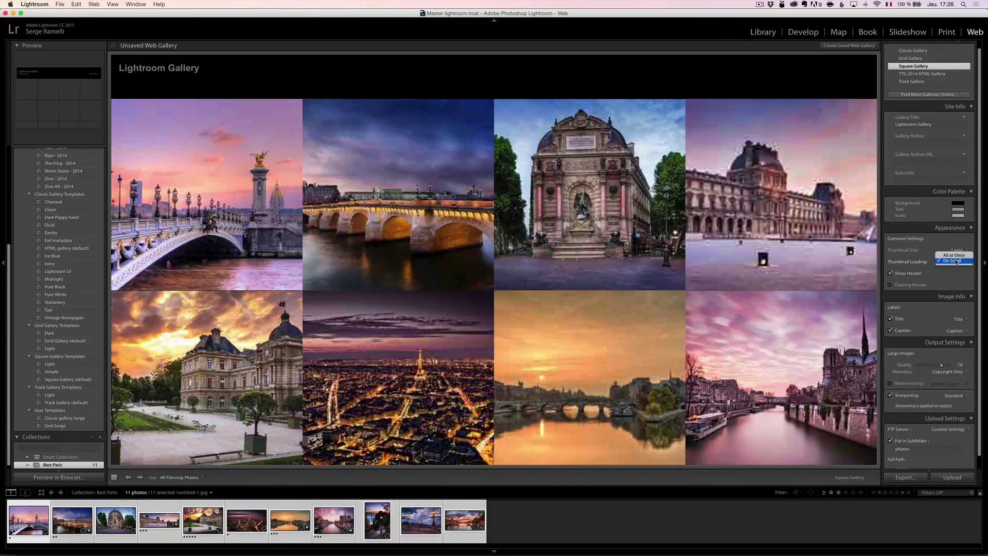
left_click(957, 249)
left_click(958, 240)
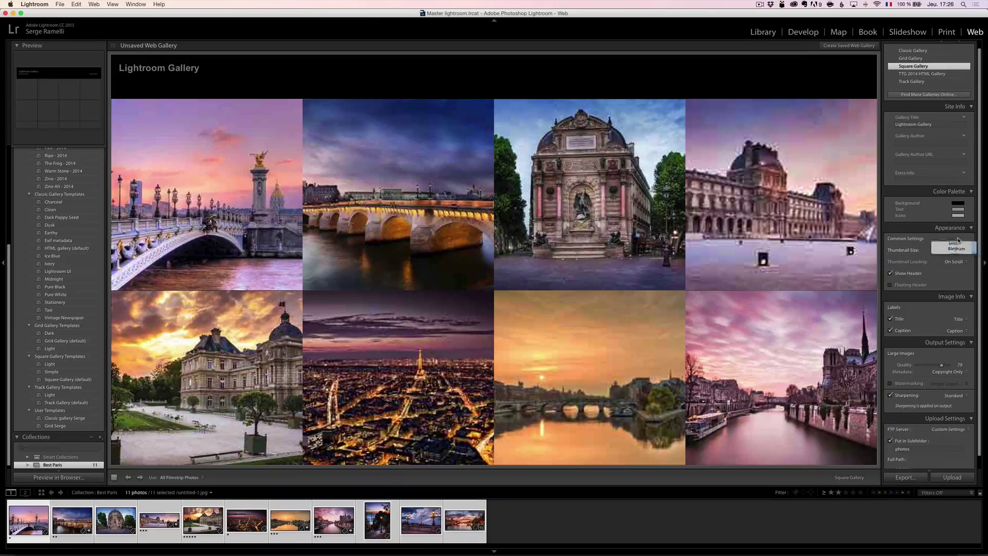
left_click(958, 250)
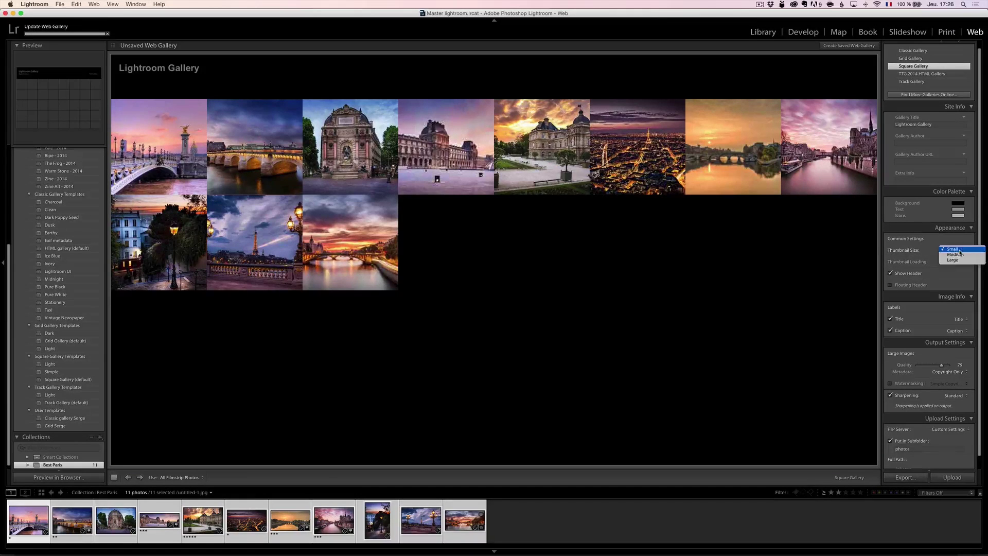
left_click(956, 258)
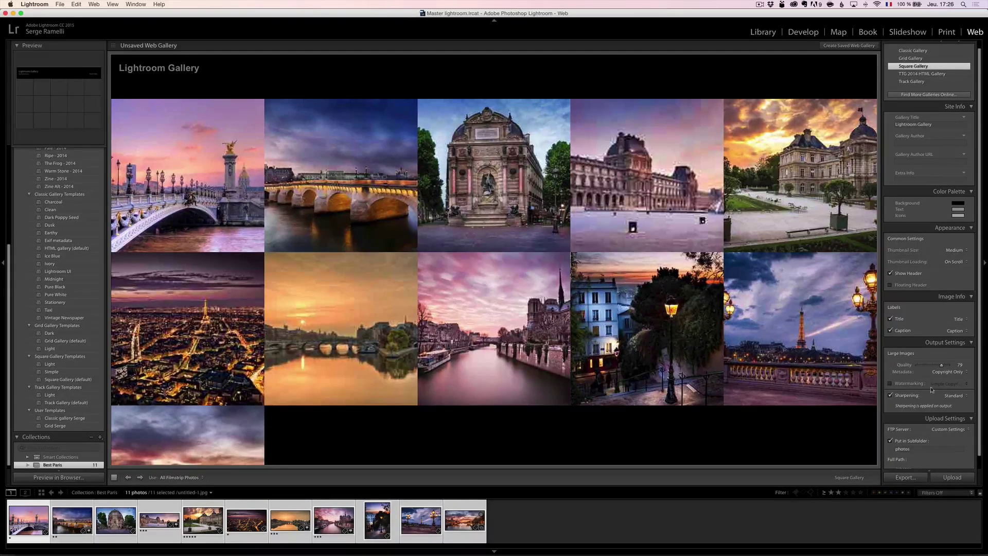
- Turn off the Title and Caption labels for the gallery images
left_click(899, 318)
left_click(900, 331)
- Open the FTP server configuration for editing and examine the server address and login settings
left_click(948, 430)
left_click(949, 441)
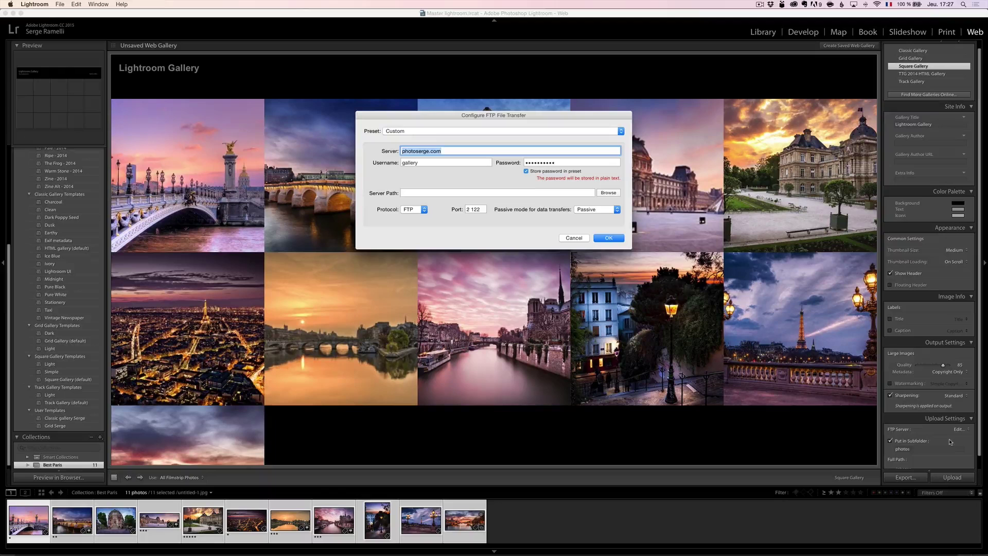
left_click(461, 155)
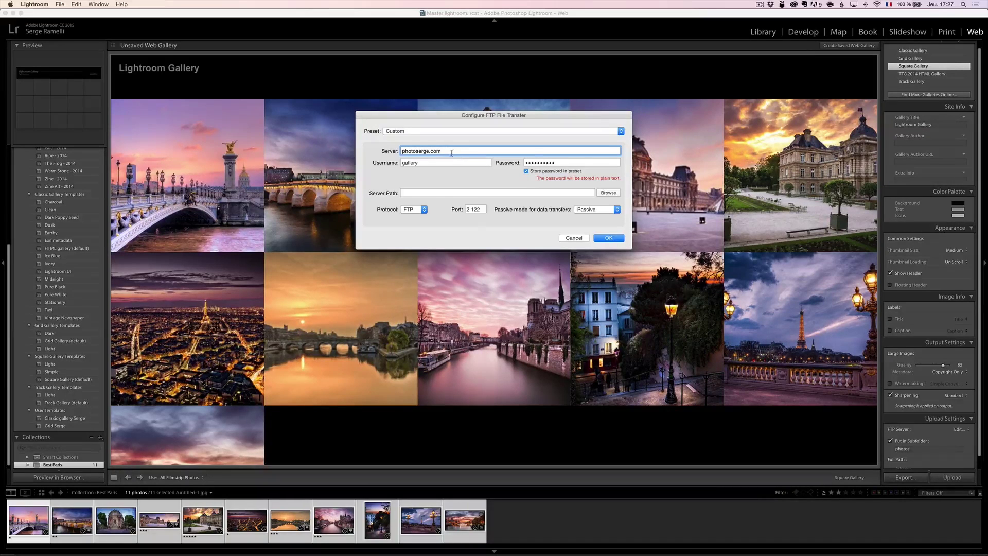
right_click(451, 153)
left_click(449, 148)
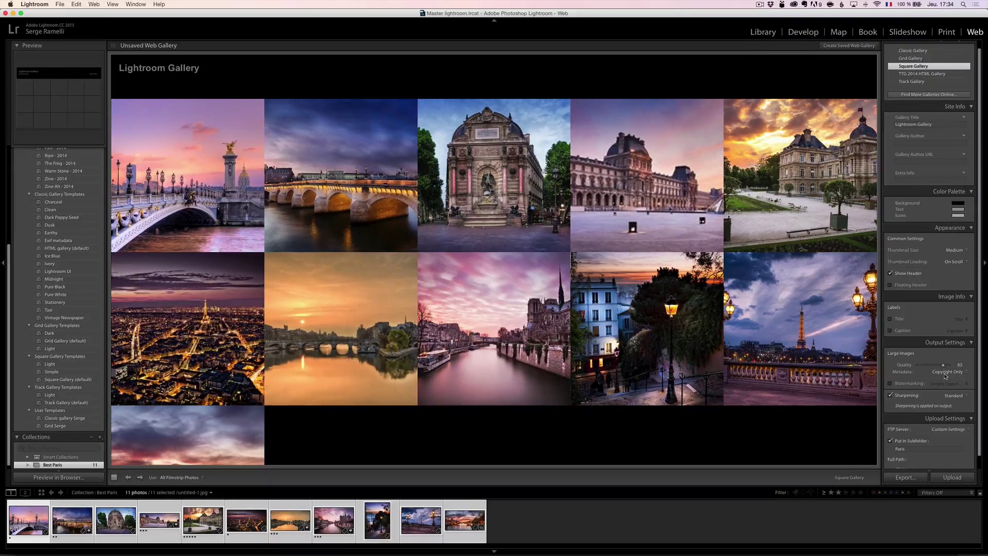
- Check the Paris upload subfolder, view the published gallery in Chrome and return to Lightroom
left_click(903, 448)
key("super+Tab")
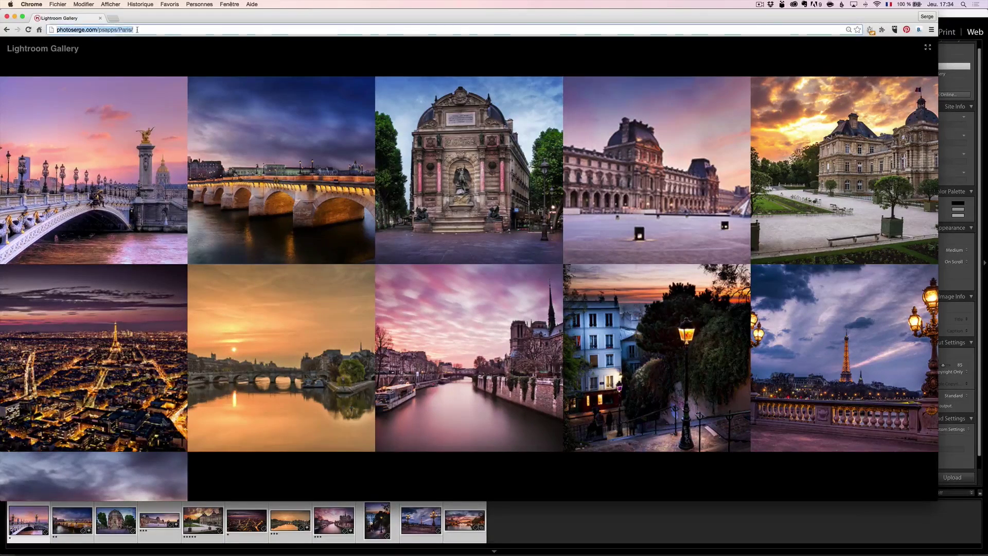
key("super+Tab")
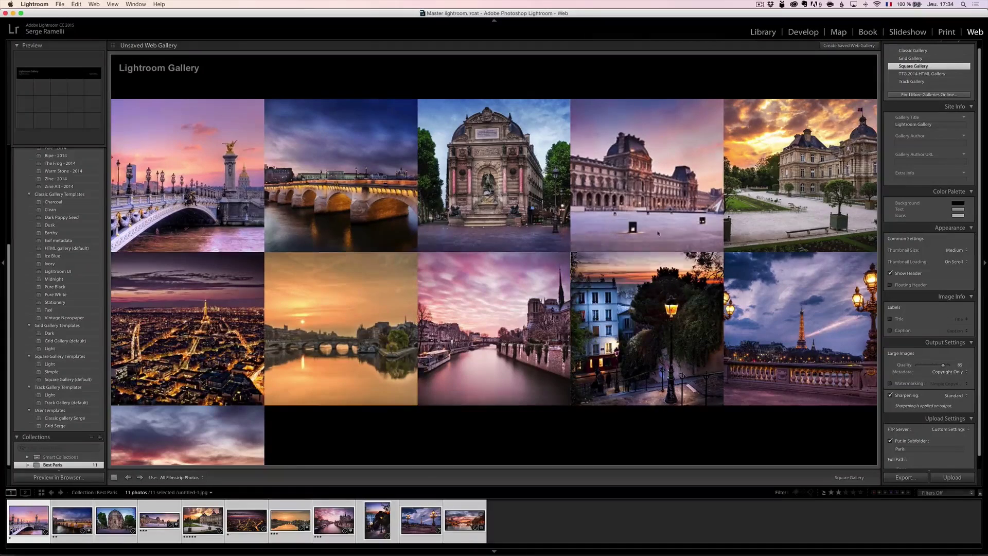